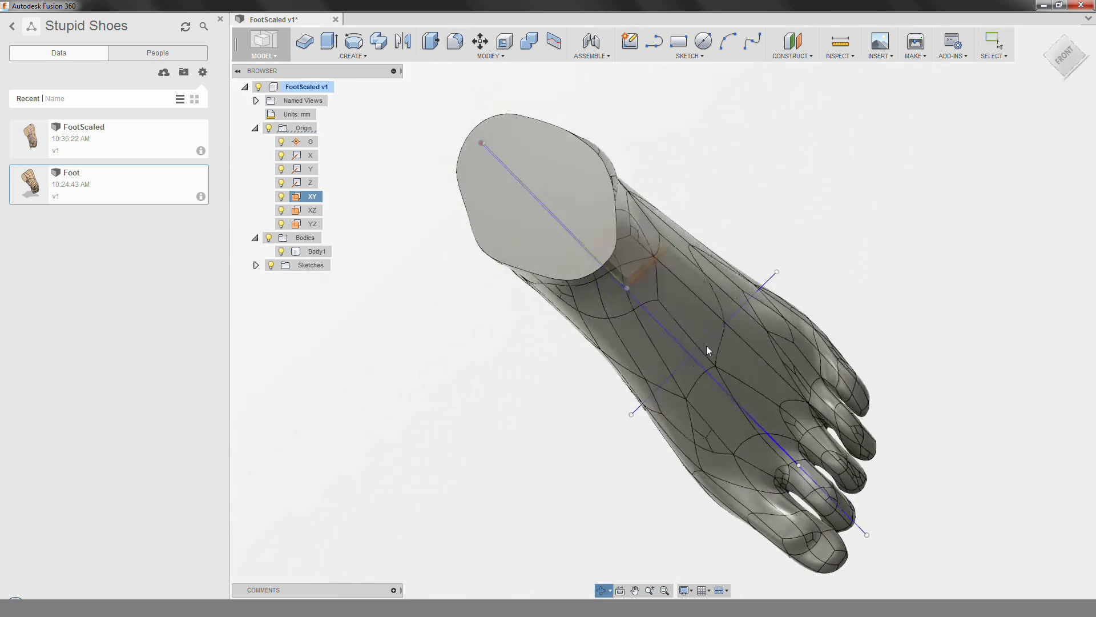
Open the foot's reference sketch for editing.
left_click(257, 266)
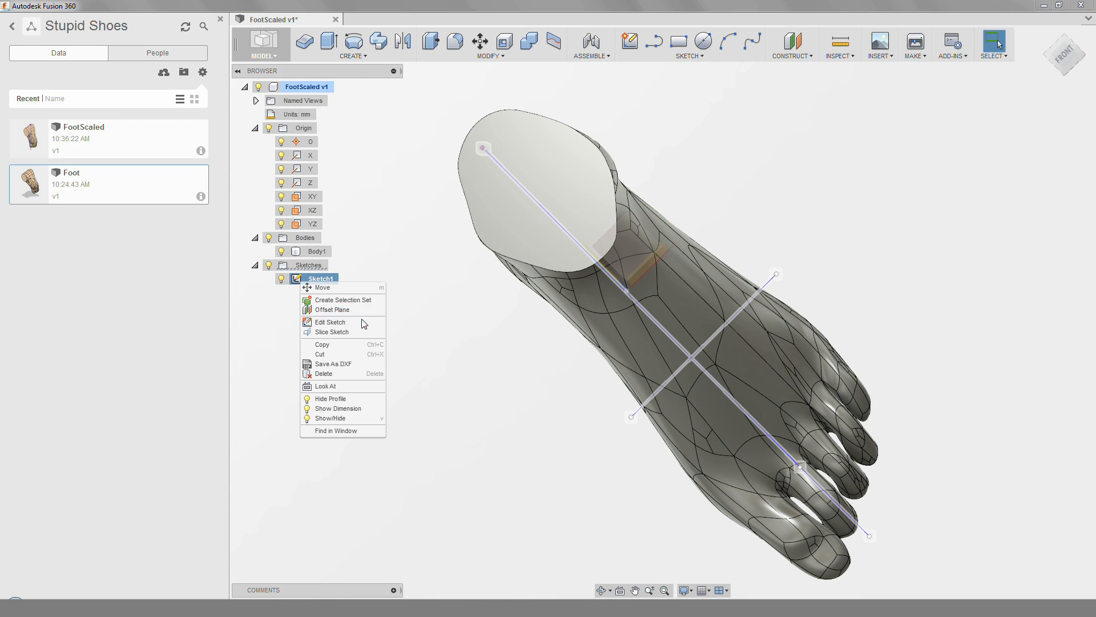
left_click(354, 322)
left_click(1064, 465)
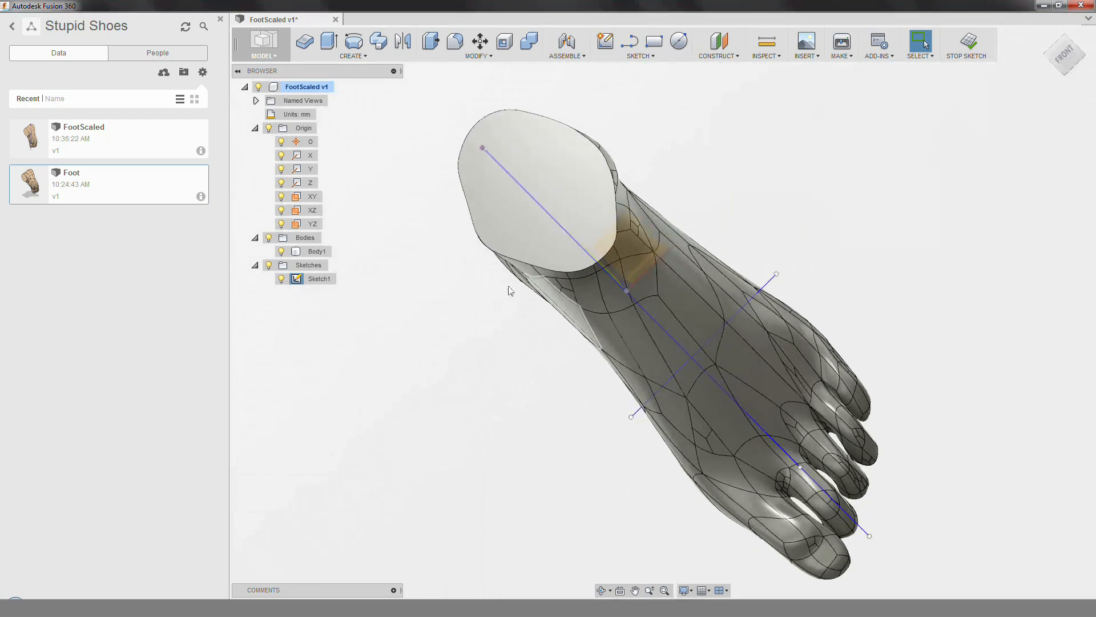
left_click(461, 56)
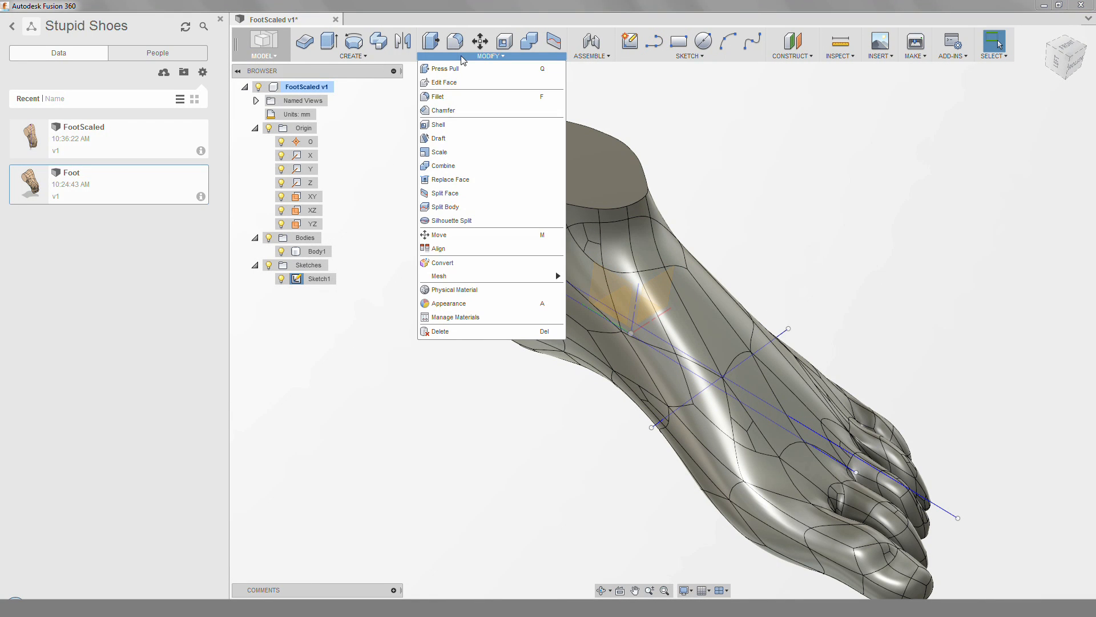
left_click(451, 152)
left_click(509, 275)
middle_click_drag(510, 275, 514, 320, "shift")
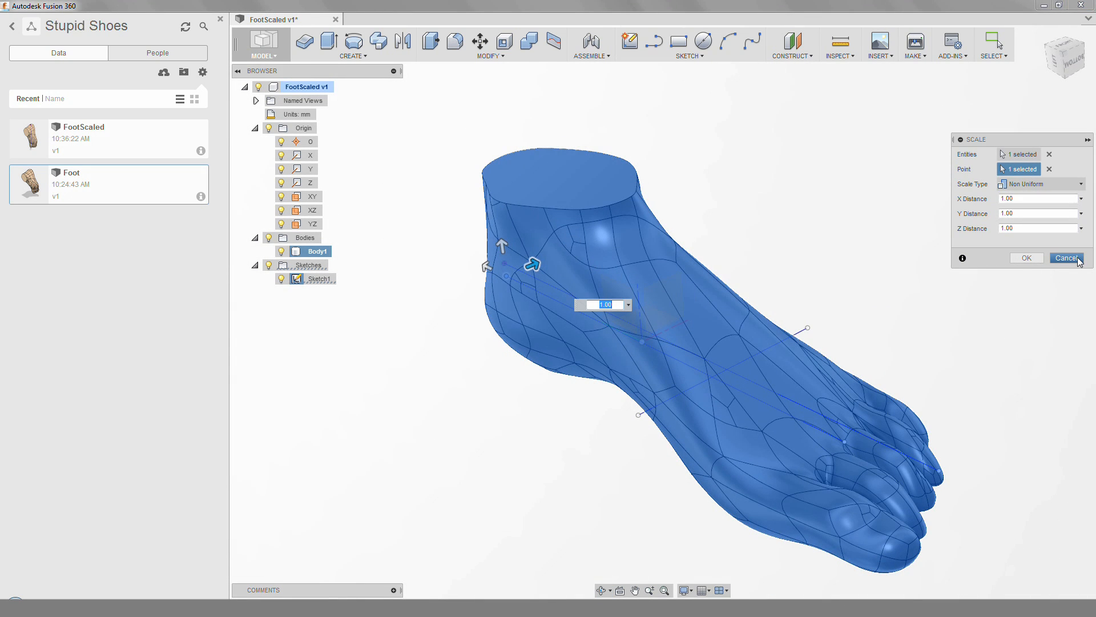
left_click(1065, 258)
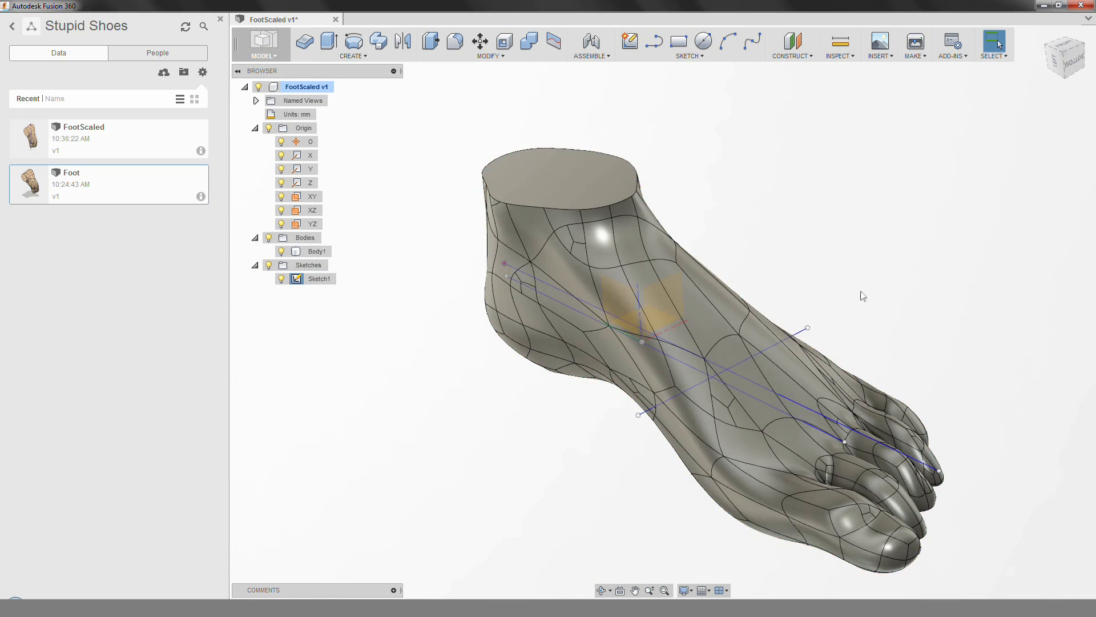
Export the solid foot body as the binary STL file Foot_Mesh.stl with High refinement.
middle_click_drag(412, 317, 444, 300, "shift")
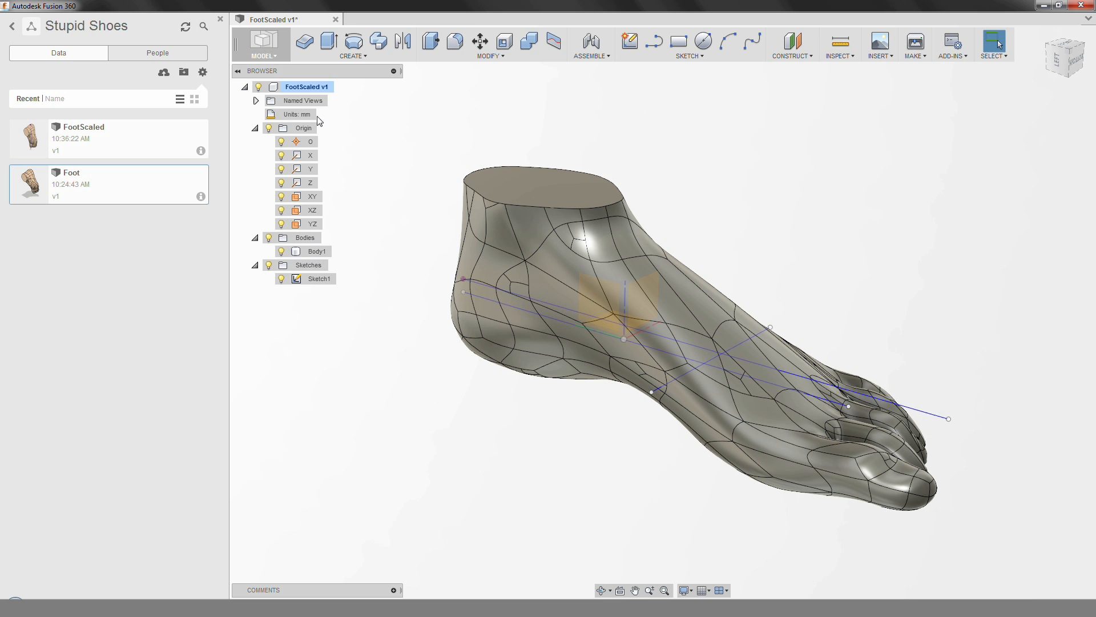
left_click(220, 19)
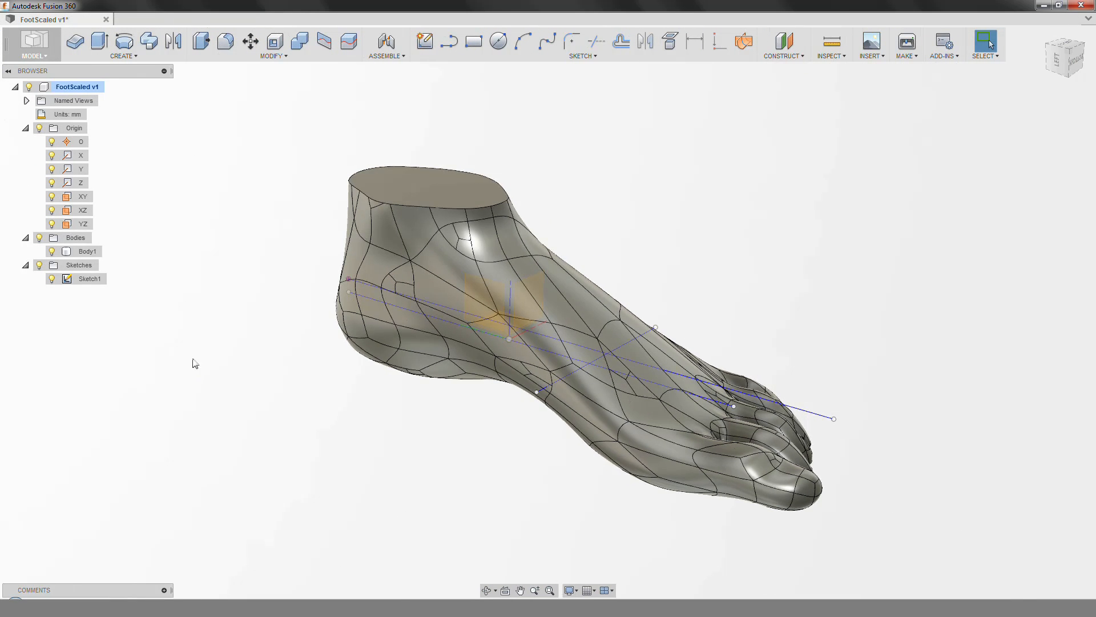
right_click(77, 255)
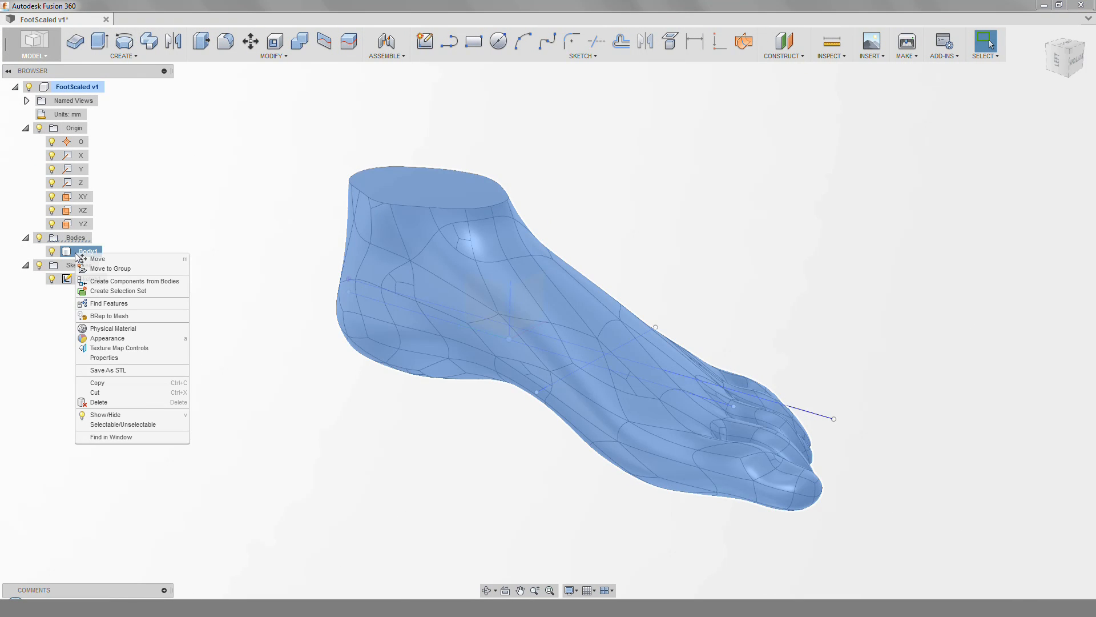
left_click(115, 371)
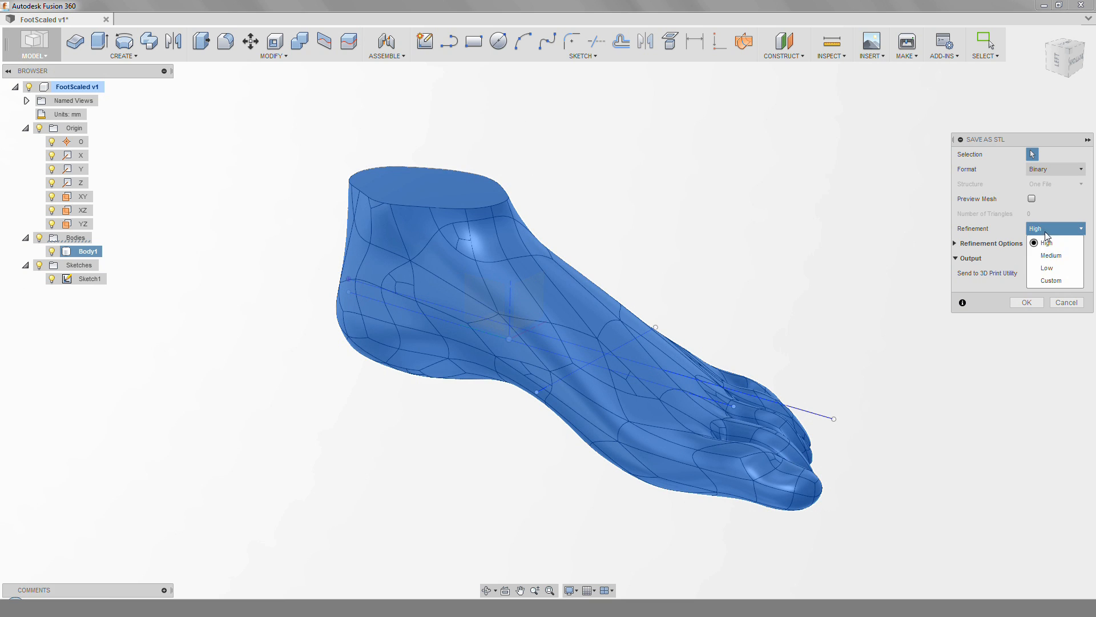
left_click(1027, 303)
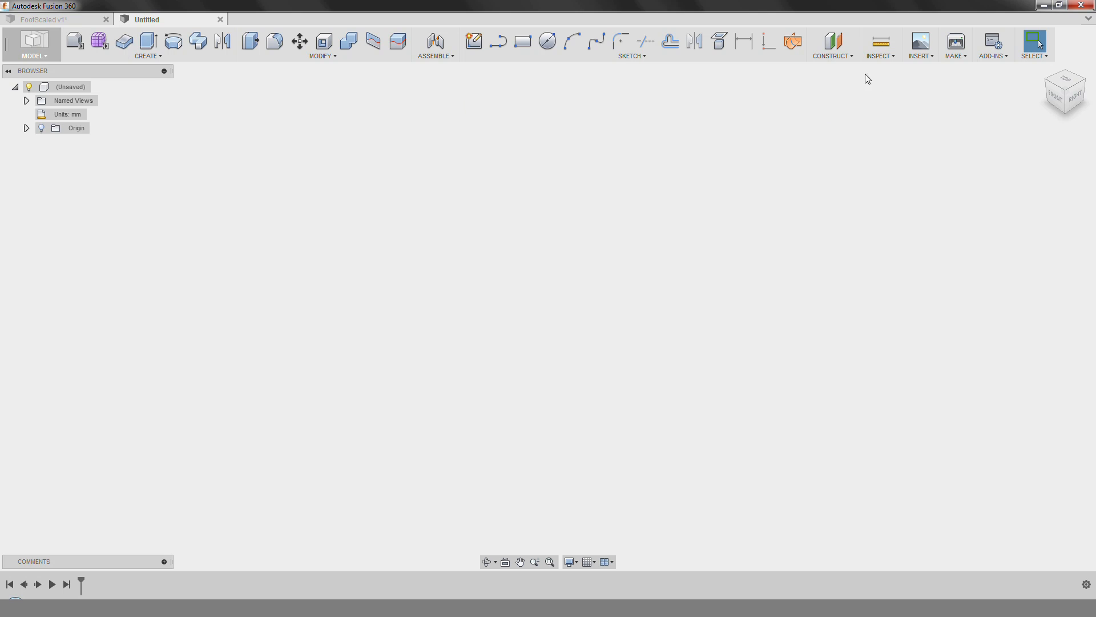
Create a base feature in the new design and insert the mesh file Foot_Mesh.stl into it.
left_click(931, 56)
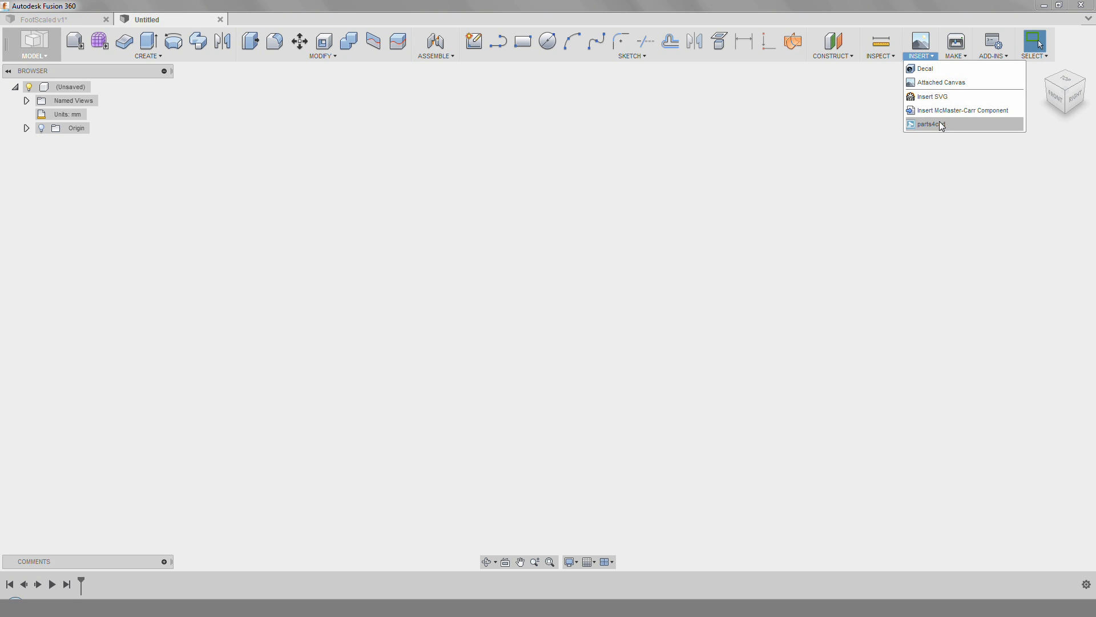
left_click(74, 40)
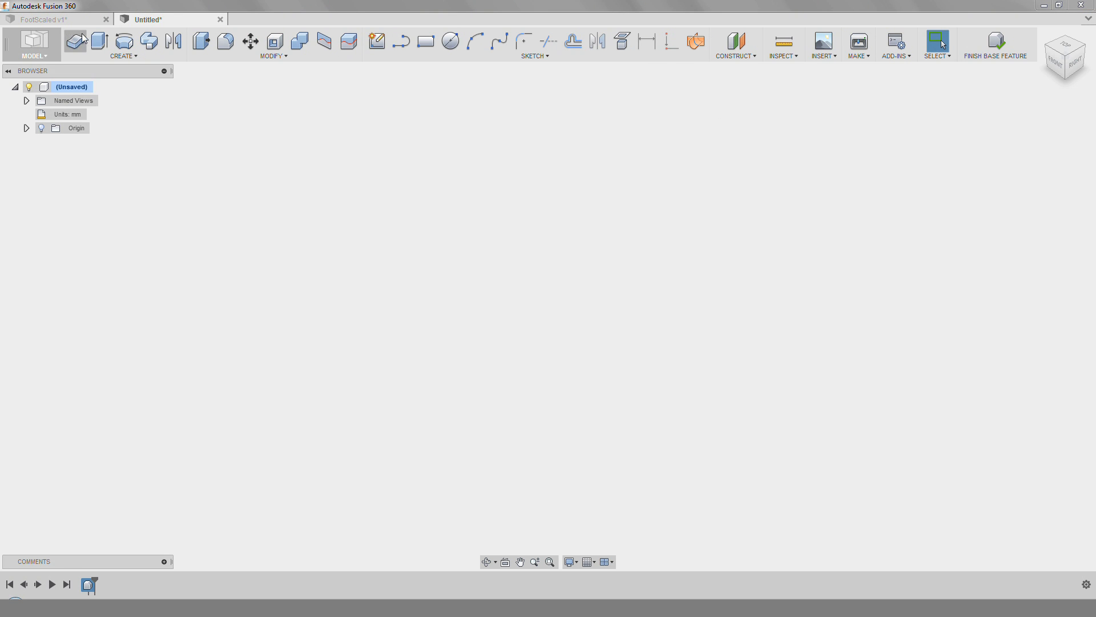
left_click(835, 111)
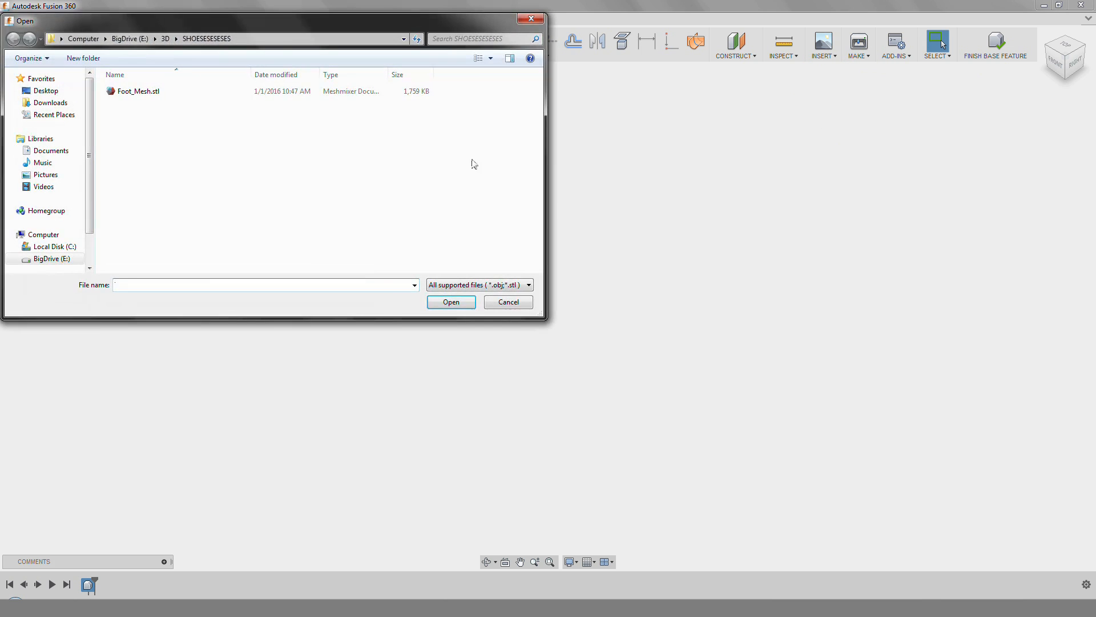
double_click(152, 95)
left_click(1030, 186)
Show the origin geometry and list its planes and axes together with the mesh body.
middle_click_drag(360, 442, 451, 228, "shift")
left_click(26, 142)
left_click(41, 128)
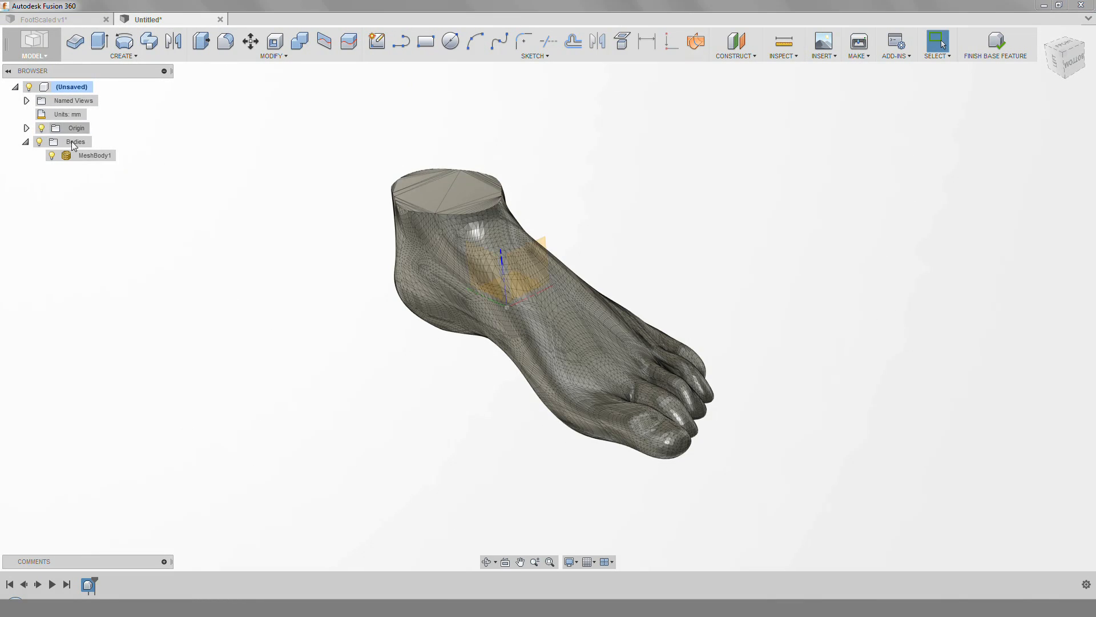
left_click(26, 128)
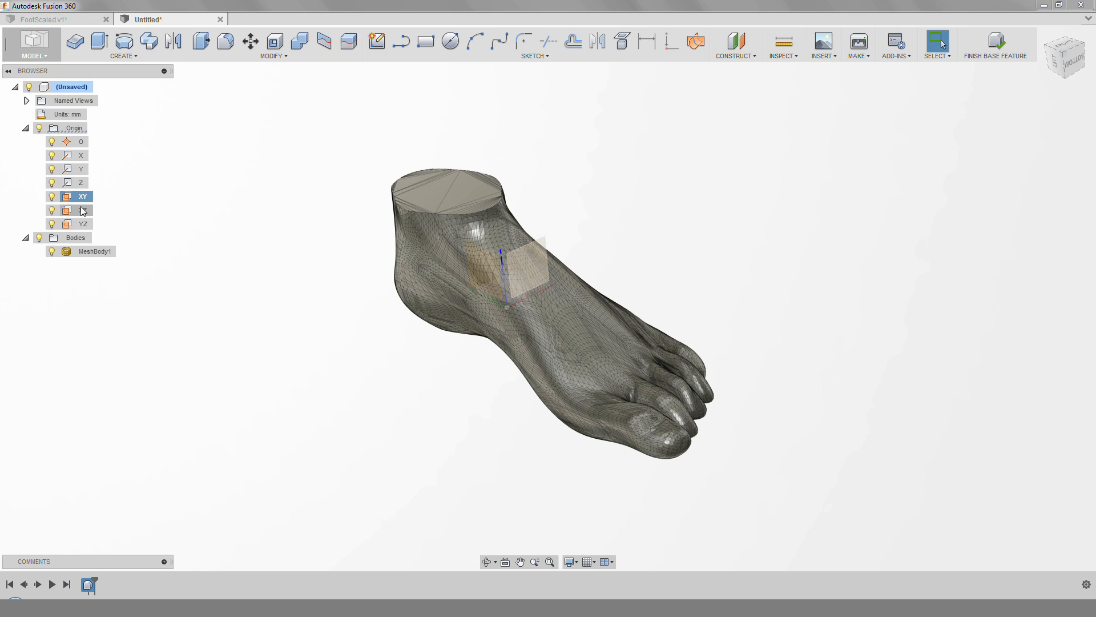
middle_click_drag(355, 280, 394, 257, "shift")
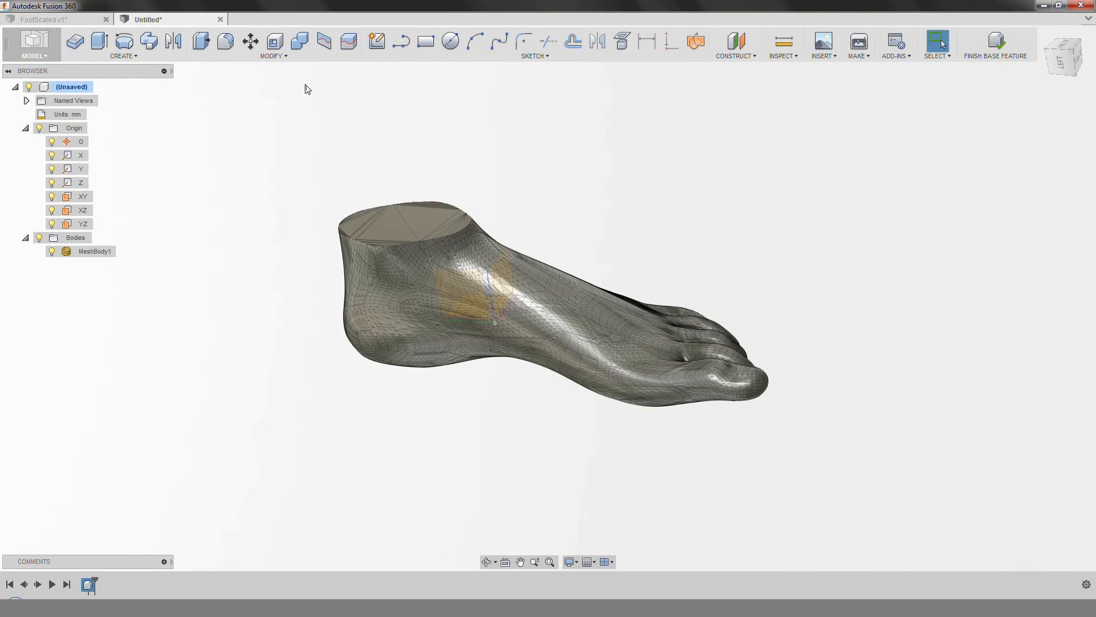
Try to scale the imported foot mesh.
left_click(280, 57)
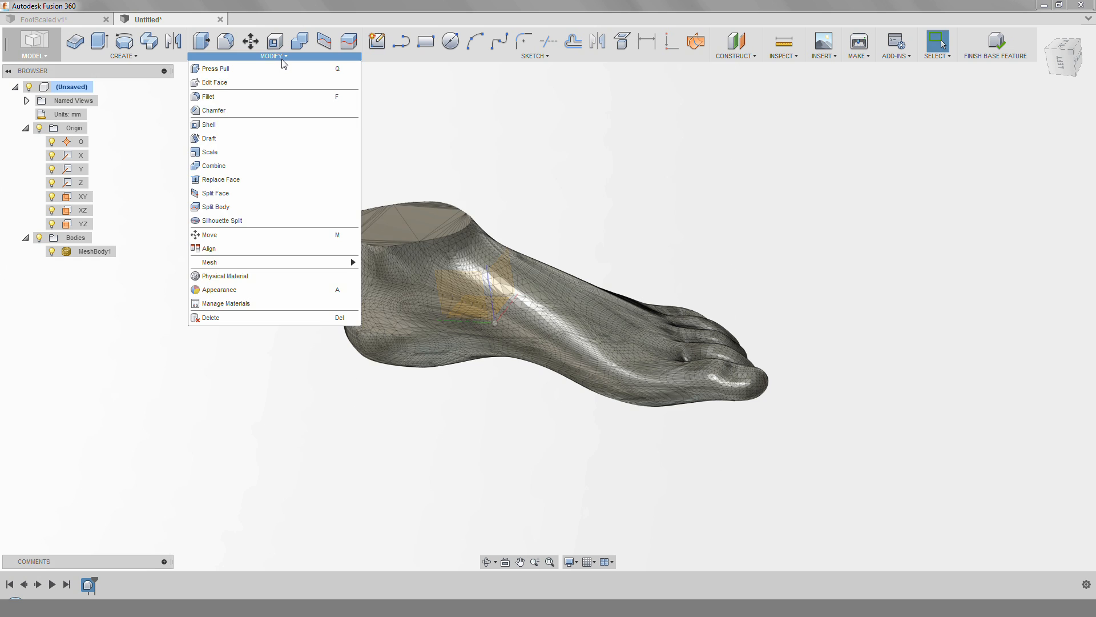
left_click(320, 152)
left_click(398, 229)
left_click_drag(362, 225, 413, 217)
key("Return")
Finish the base feature and try to move the foot mesh outside it.
middle_click_drag(898, 269, 606, 252, "shift")
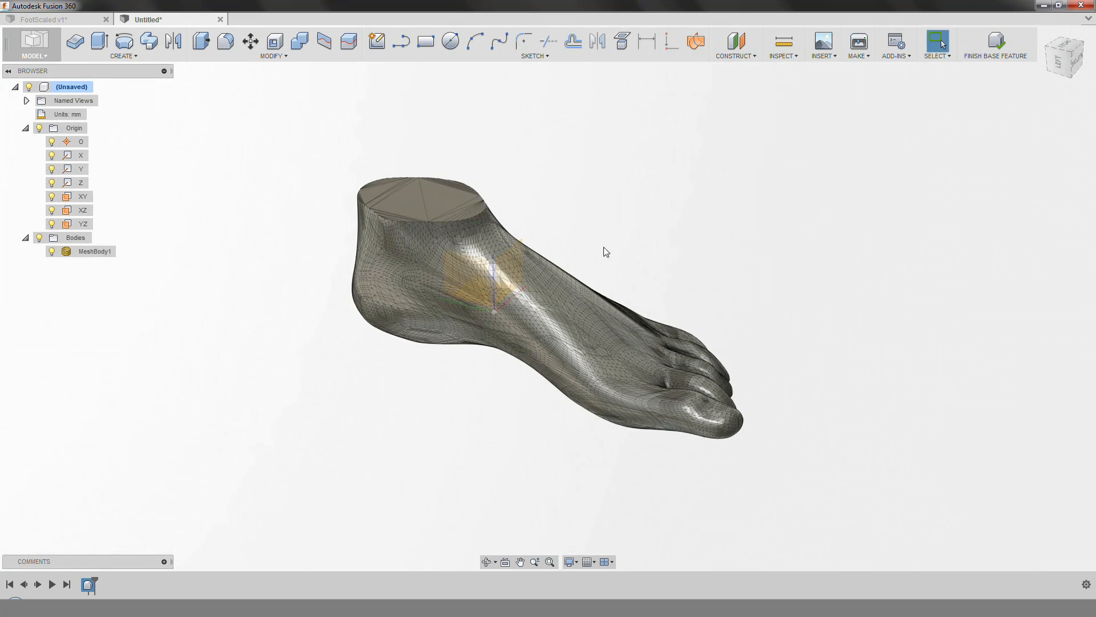
left_click(993, 43)
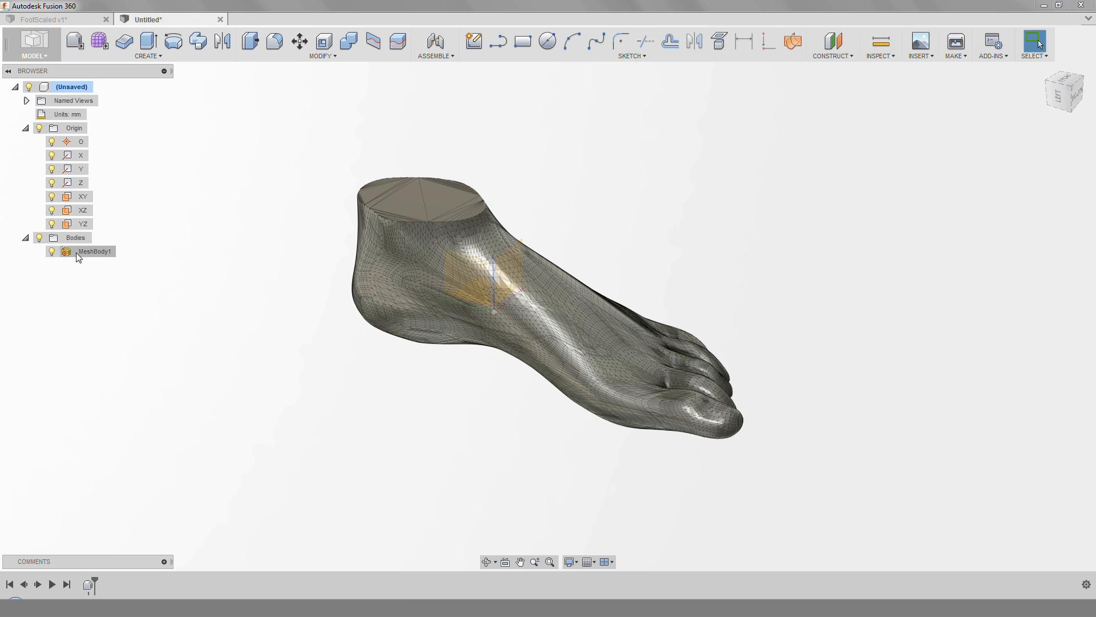
middle_click_drag(264, 311, 891, 263, "shift")
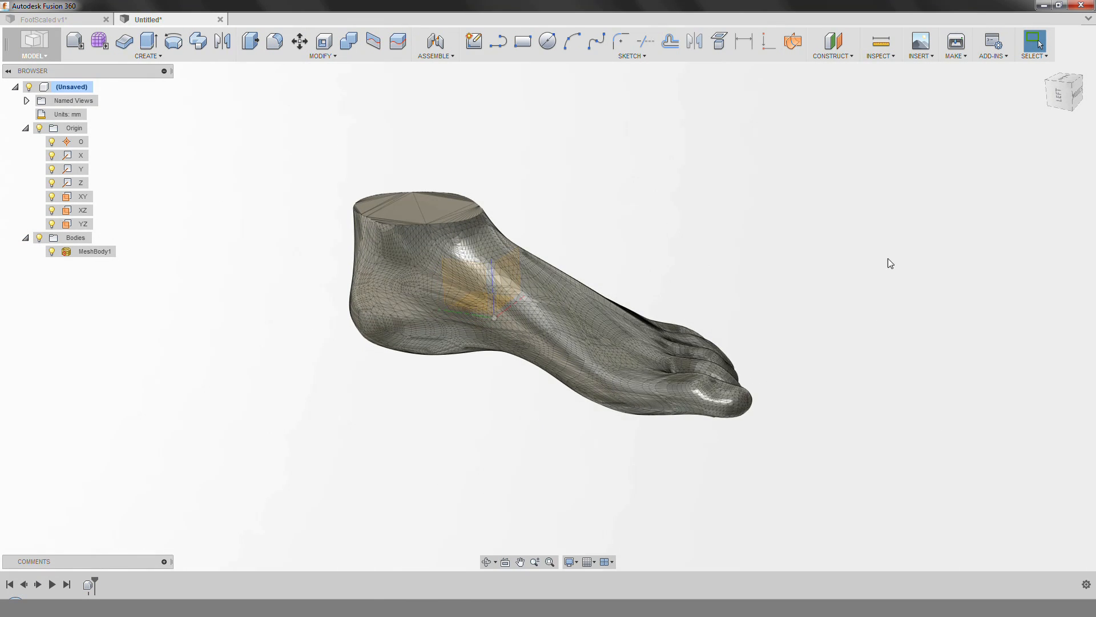
left_click(1065, 101)
left_click(1069, 106)
middle_click_drag(463, 402, 365, 86, "shift")
left_click(299, 40)
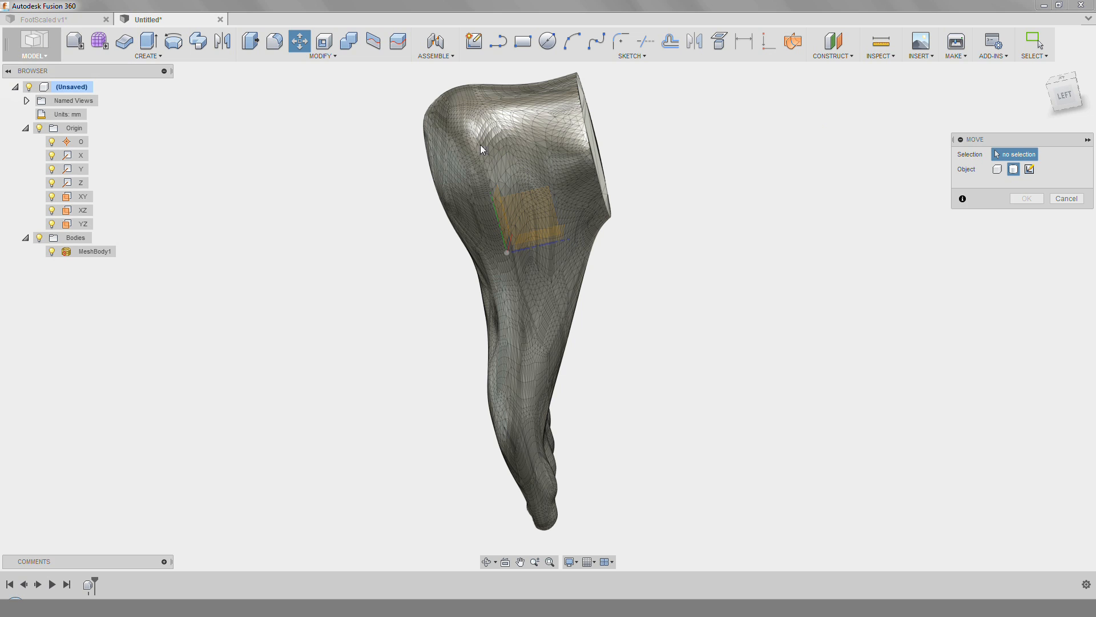
key("Escape")
Reopen the base feature for editing, start moving the foot mesh and set the move pivot at the origin.
left_click(114, 516)
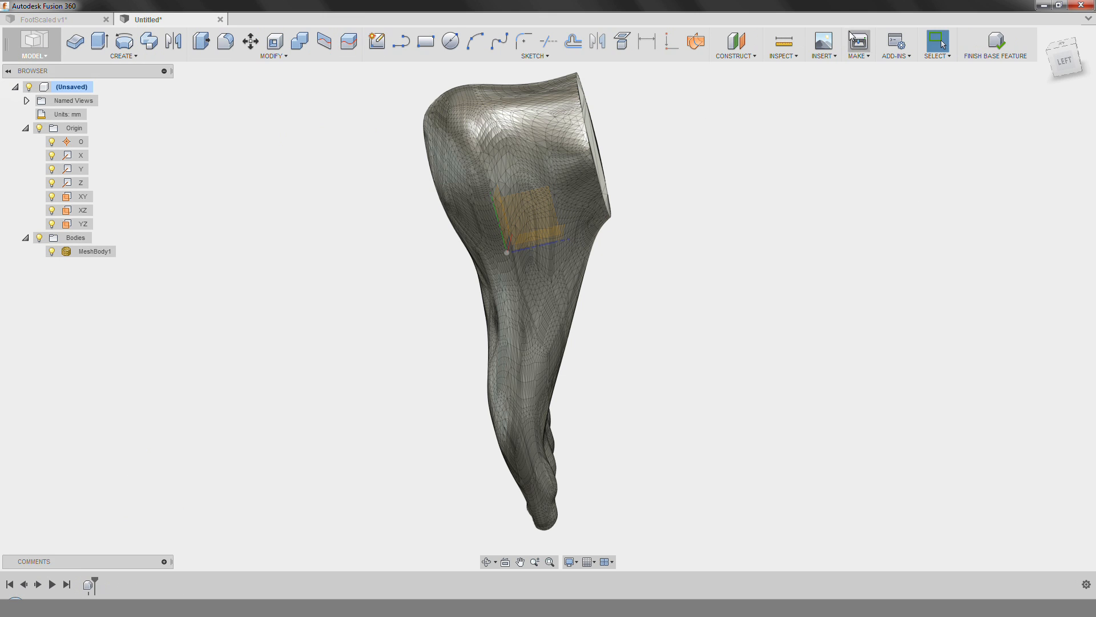
left_click(251, 40)
left_click(524, 165)
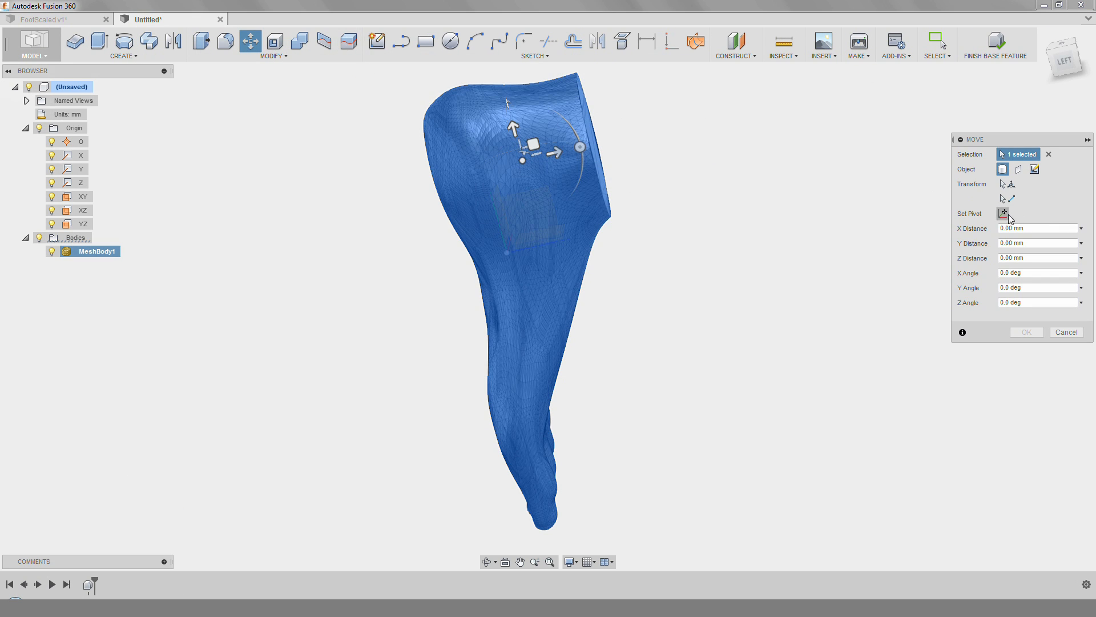
middle_click_drag(657, 245, 679, 240, "shift")
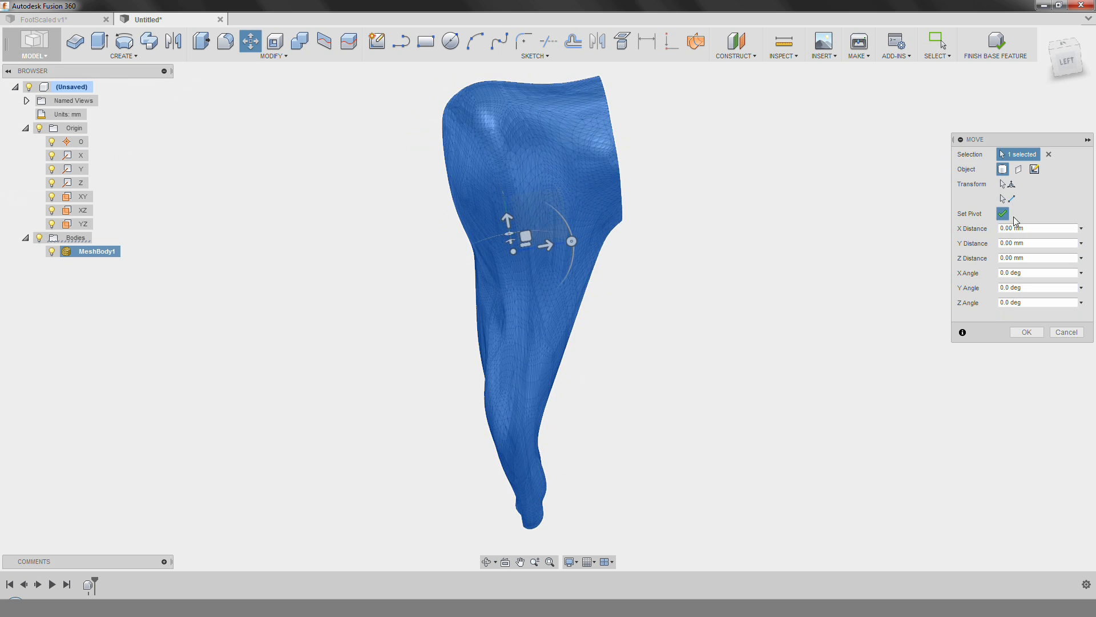
left_click(1003, 214)
Rotate the foot mesh -90 degrees about the X axis so it stands upright.
left_click_drag(573, 244, 499, 122)
middle_click_drag(542, 197, 565, 119, "shift")
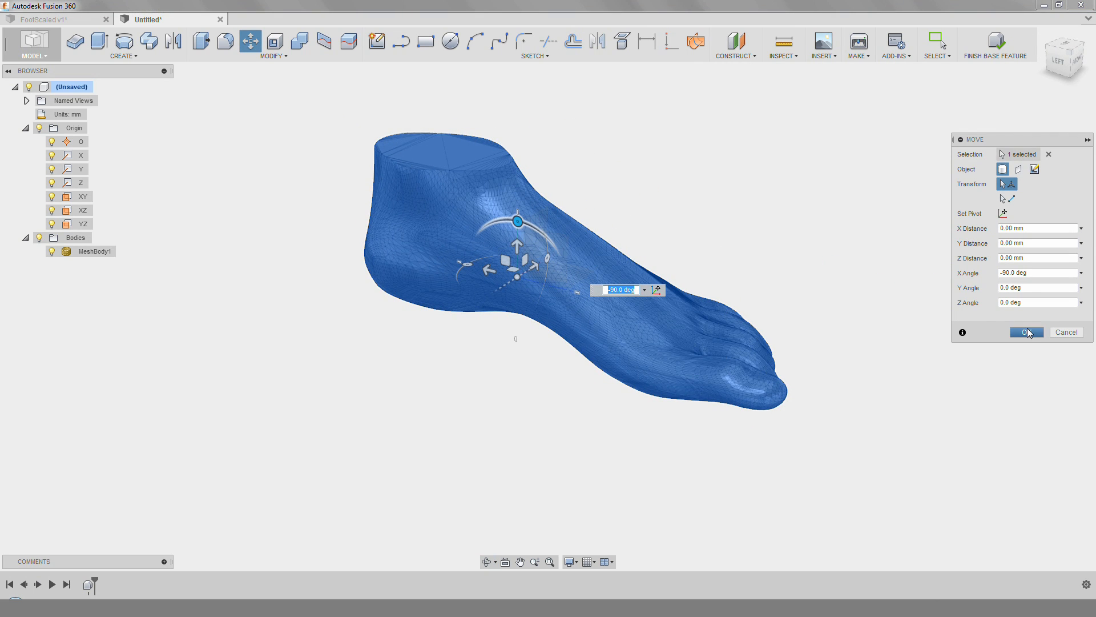
middle_click_drag(764, 196, 807, 209, "shift")
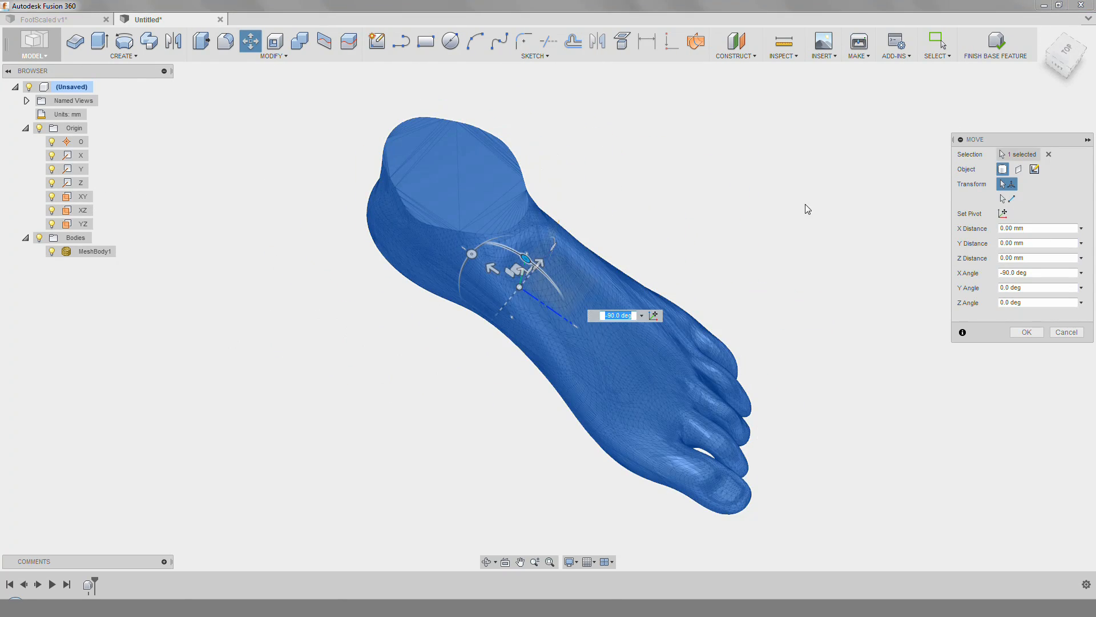
left_click(1027, 333)
Finish the base feature containing the rotated foot mesh.
middle_click_drag(896, 314, 794, 217, "shift")
left_click(995, 44)
middle_click_drag(748, 349, 639, 348, "shift")
scroll(613, 357, "up", 3)
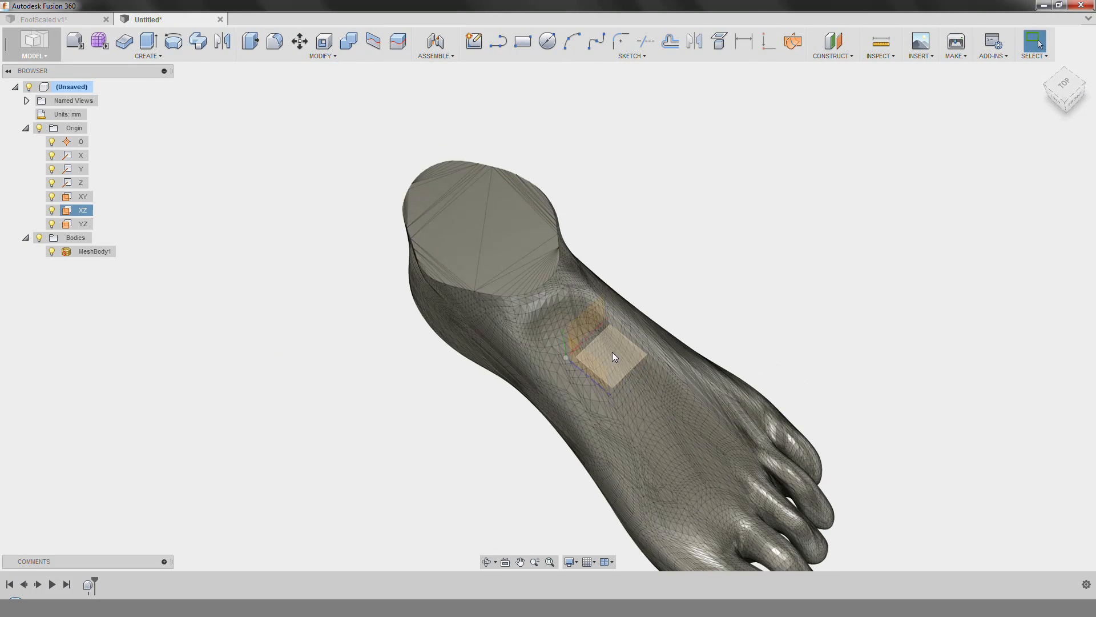
scroll(728, 326, "down", 2)
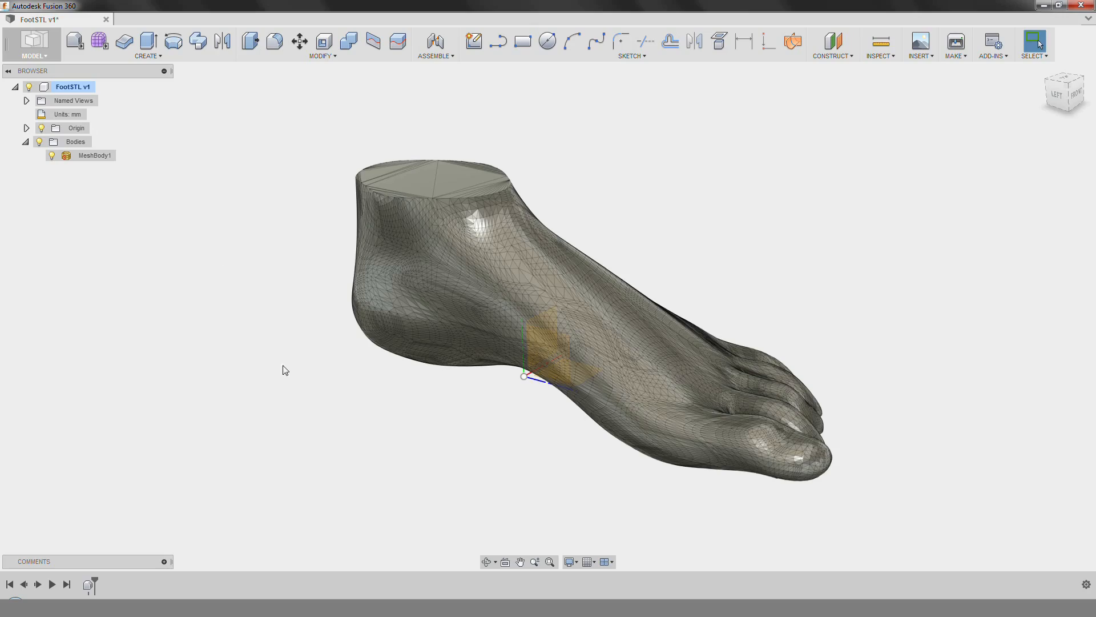
In a new form, create a single-face center-rectangle plane about 49 by 52 mm on the horizontal origin plane beside the foot.
middle_click_drag(284, 369, 283, 330, "shift")
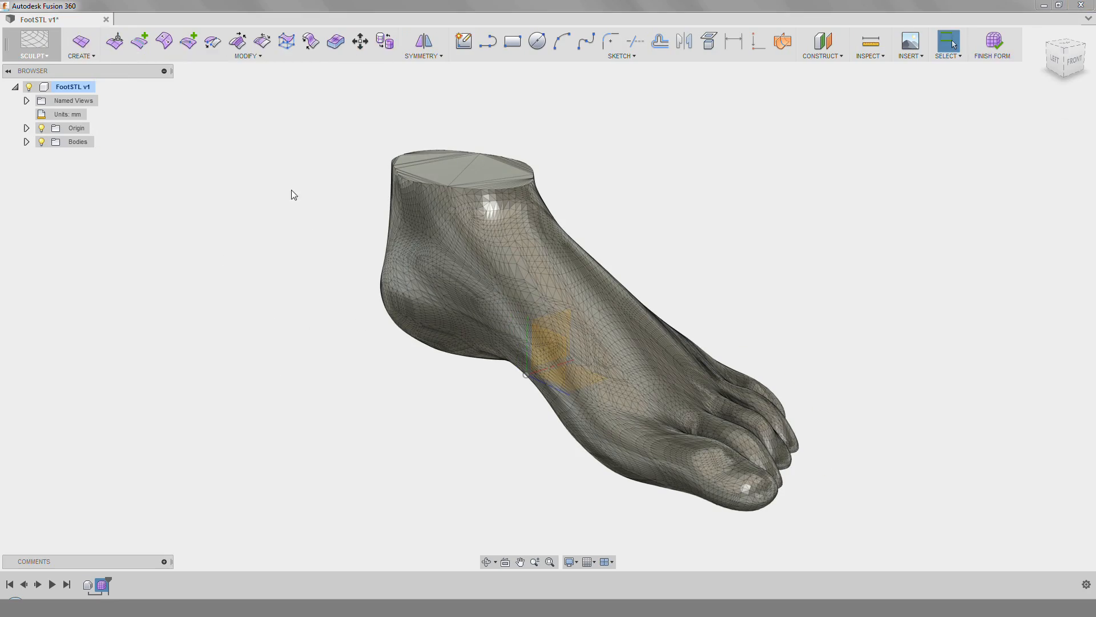
left_click(87, 48)
middle_click_drag(467, 371, 363, 348, "shift")
left_click(559, 346)
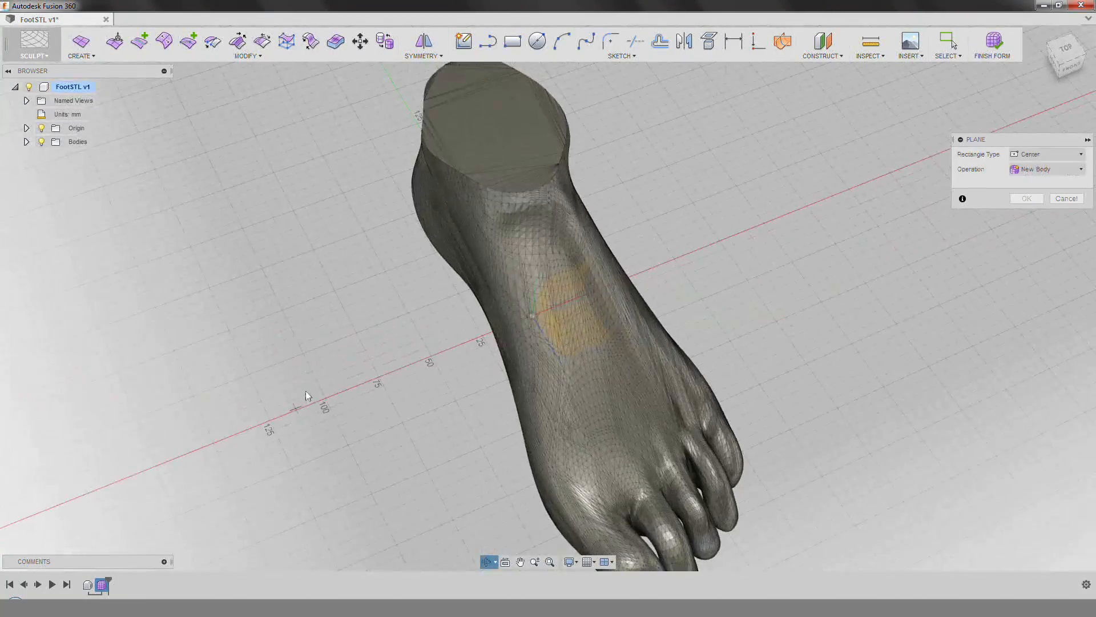
left_click(371, 292)
left_click(441, 323)
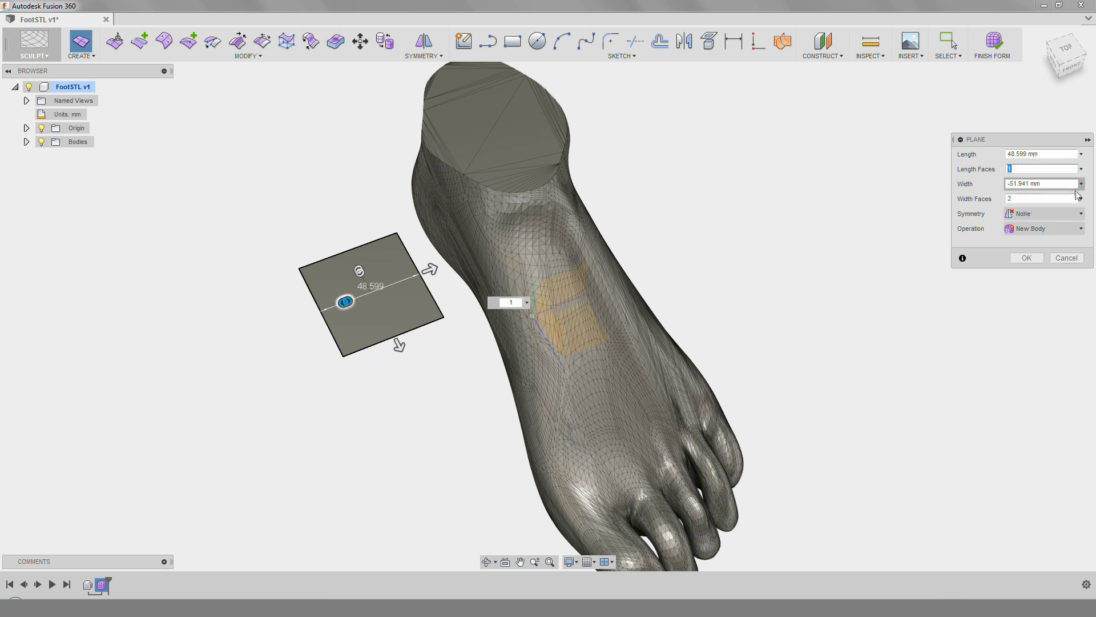
left_click(1027, 258)
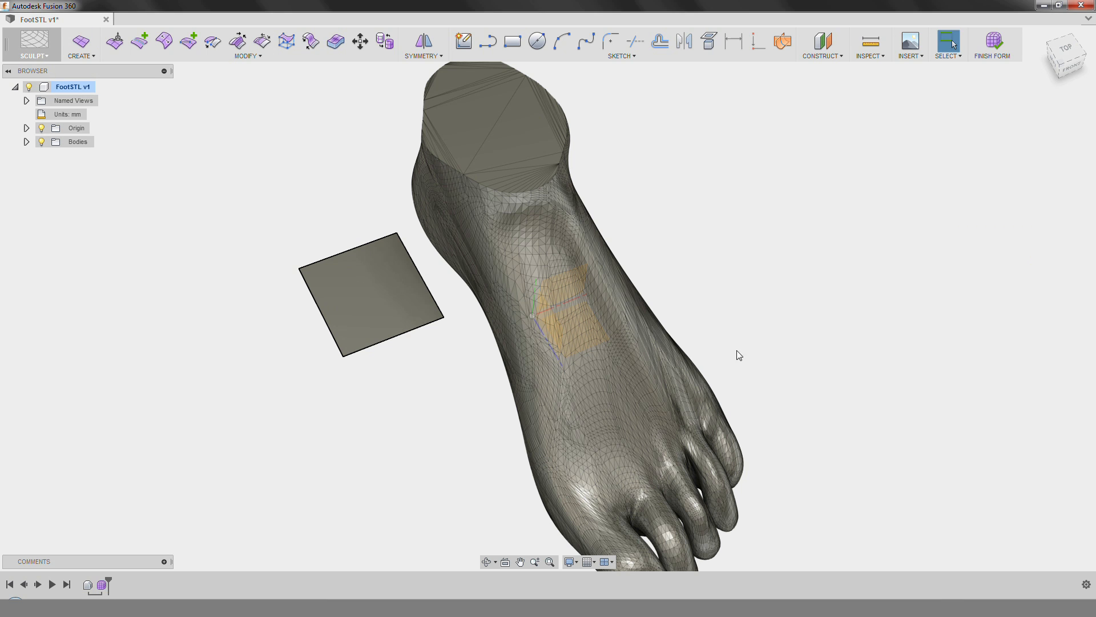
Use Edit Form to rotate the plane's face upright and move it alongside the ankle.
left_click(114, 40)
left_click(320, 311)
left_click_drag(320, 351, 420, 218)
middle_click_drag(422, 220, 502, 191, "shift")
left_click(414, 402)
left_click_drag(414, 363, 398, 278)
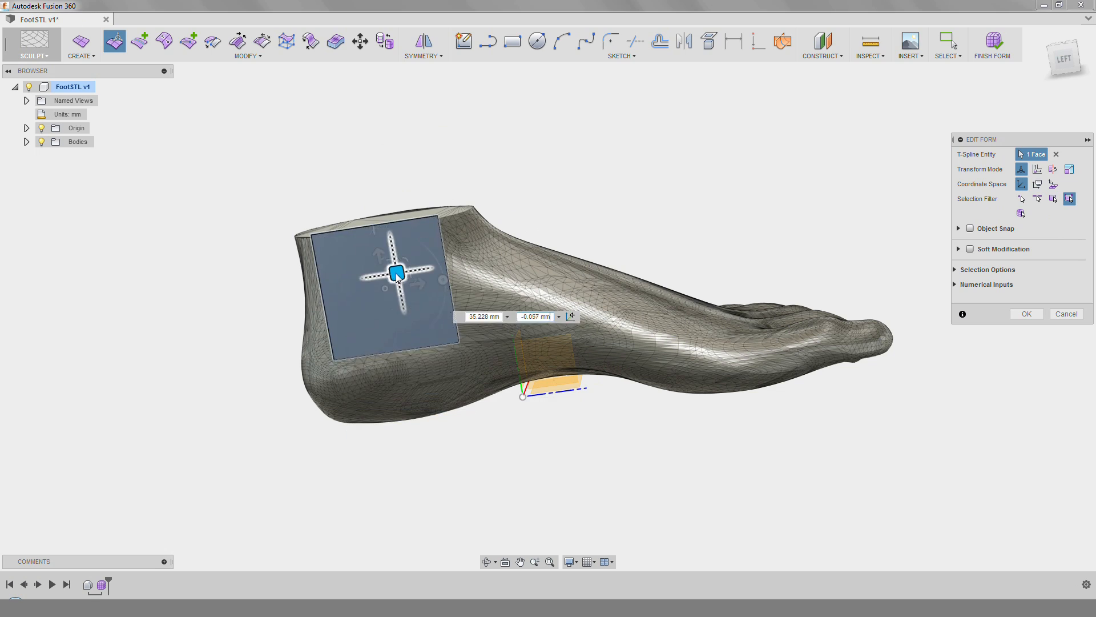
Extrude the plane's side edge in stages around the ankle to form an open band ending behind the heel.
middle_click_drag(378, 268, 369, 317, "shift")
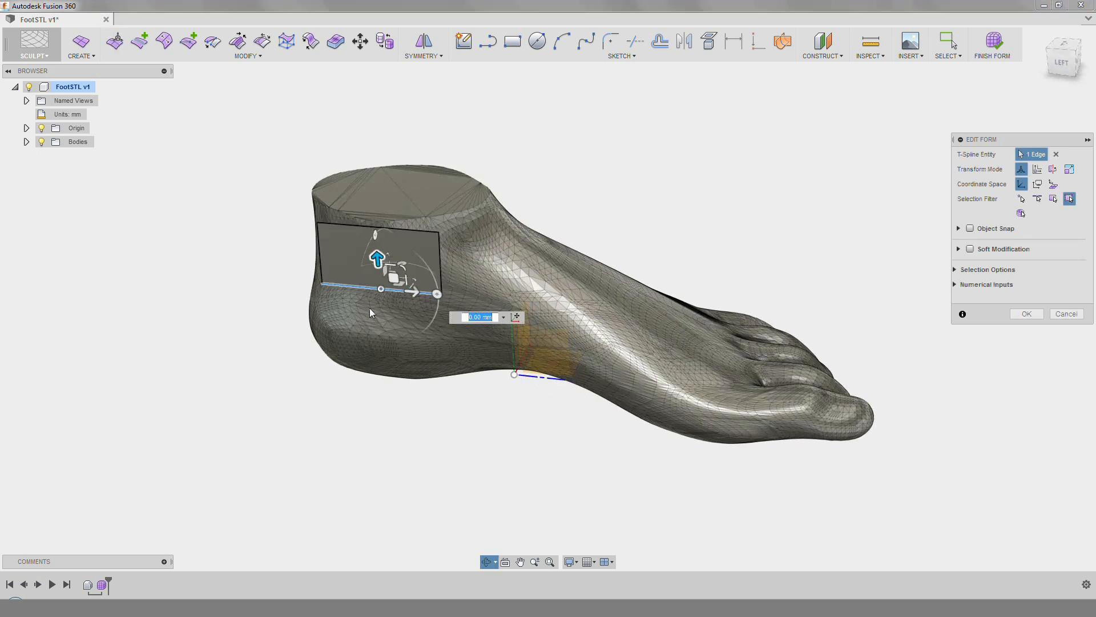
middle_click_drag(404, 251, 406, 166, "shift")
left_click_drag(477, 223, 470, 221)
middle_click_drag(442, 219, 451, 265, "shift")
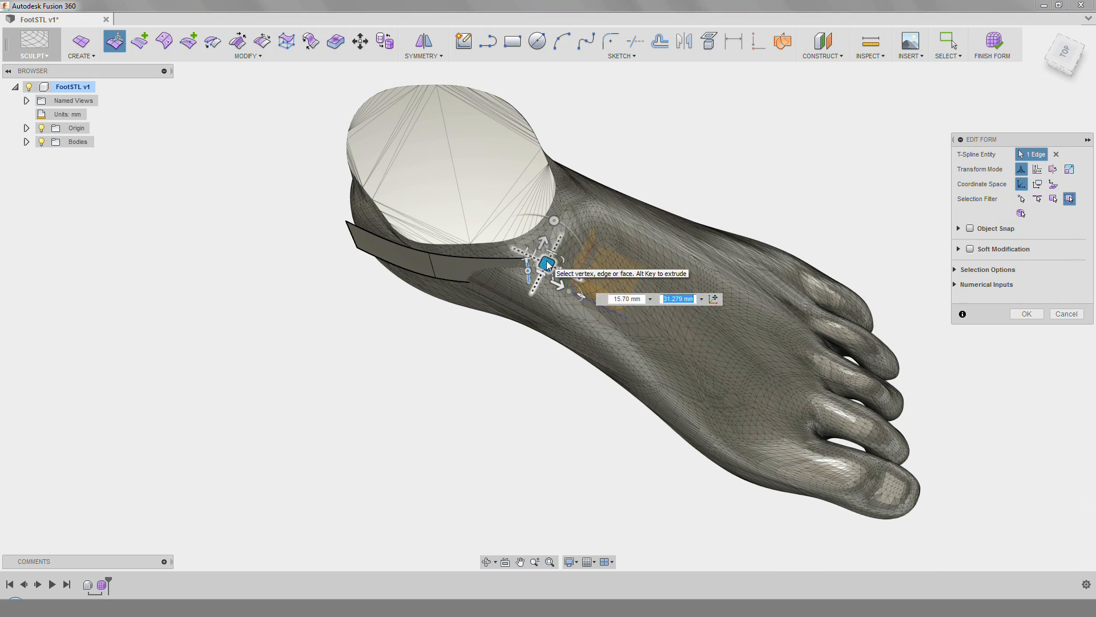
left_click_drag(595, 207, 489, 81)
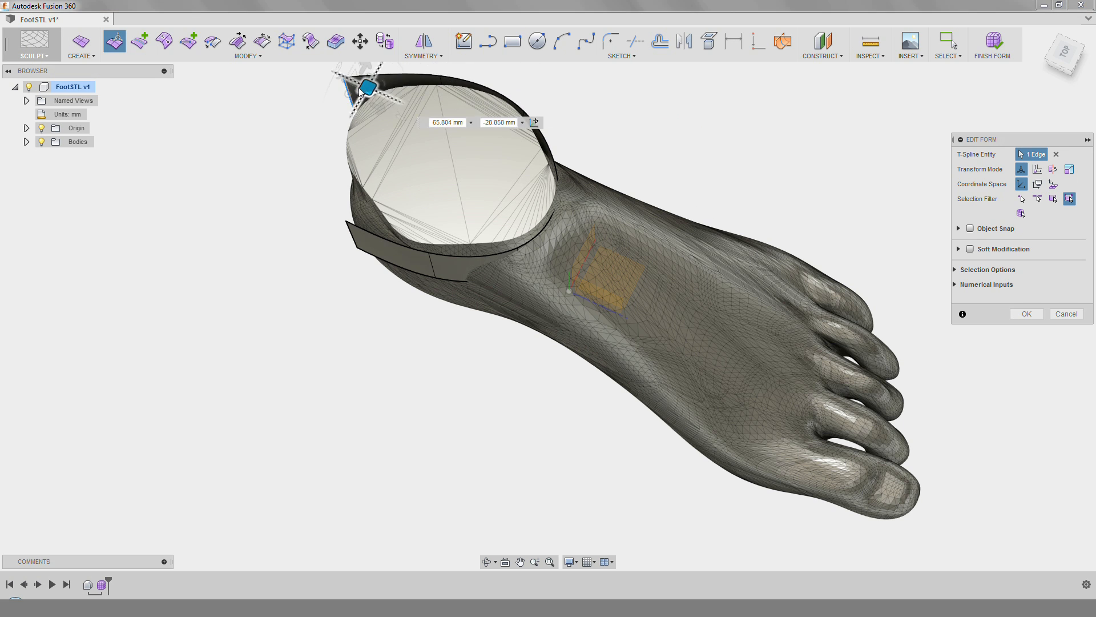
middle_click_drag(336, 279, 349, 244, "shift")
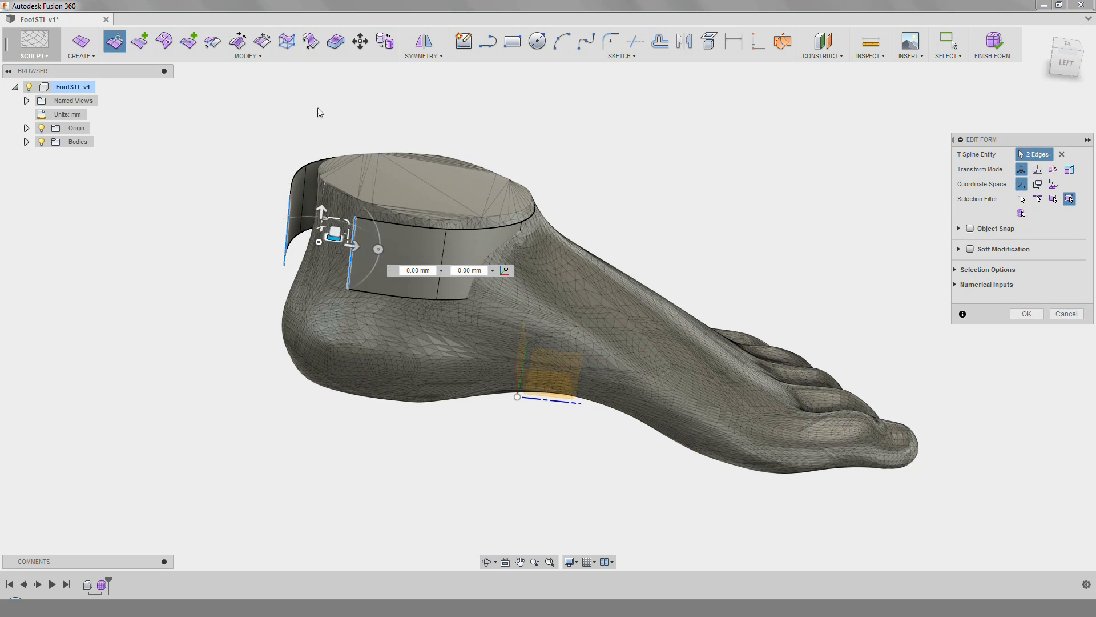
Connect the band's two open end edges behind the heel to close it into a full ring.
left_click(312, 41)
left_click(1081, 229)
left_click(1074, 242)
left_click(1026, 303)
Pull the ring's lower front edges forward and down over the instep.
middle_click_drag(641, 276, 502, 291, "shift")
left_click(26, 142)
right_click(91, 156)
left_click(143, 297)
left_click(557, 279, "shift")
left_click(690, 308, "shift")
middle_click_drag(690, 307, 787, 263, "shift")
left_click(123, 42)
left_click_drag(529, 270, 625, 253)
Adjust the ring's edges at the back of the ankle so they clear the heel.
left_click(355, 315)
middle_click_drag(354, 314, 362, 282, "shift")
left_click(275, 459, "shift")
middle_click_drag(275, 451, 314, 204, "shift")
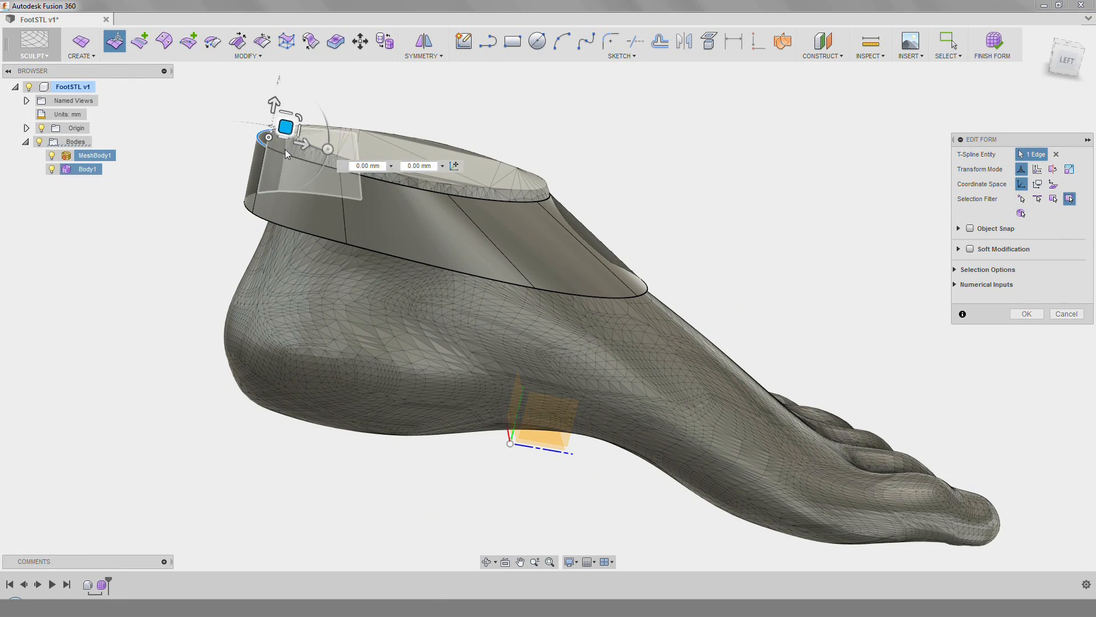
double_click(272, 228)
middle_click_drag(496, 252, 616, 267, "shift")
left_click(636, 287)
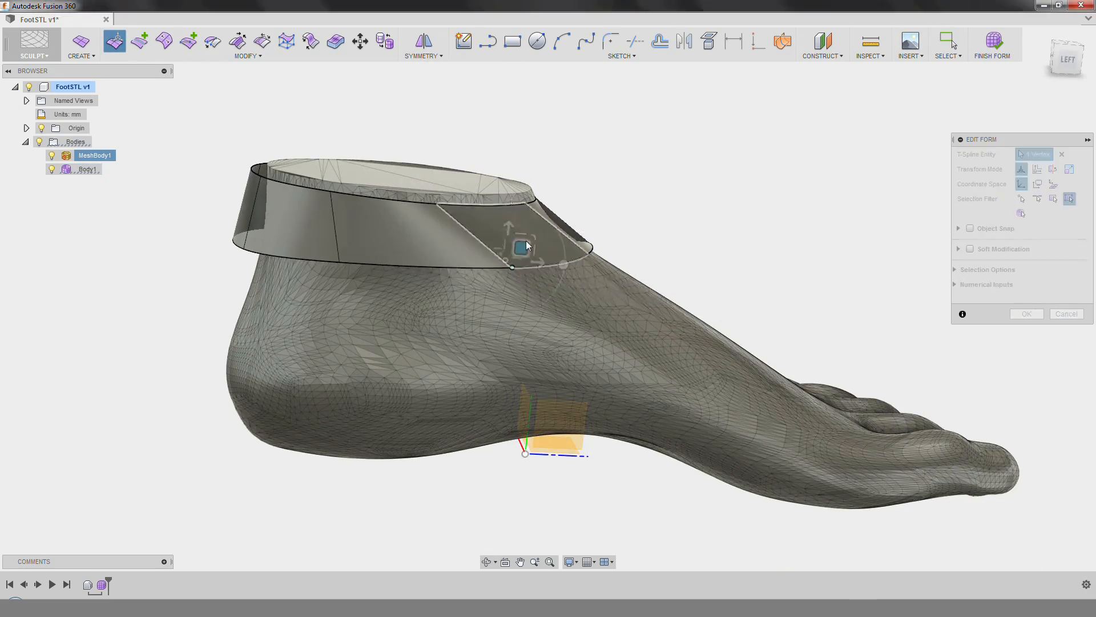
Reposition individual vertices along the ring's lower edge to follow both sides of the ankle and instep.
middle_click_drag(531, 245, 320, 285, "shift")
middle_click_drag(662, 383, 594, 331, "shift")
left_click_drag(656, 337, 650, 329)
left_click(609, 230)
left_click_drag(622, 217, 617, 222)
middle_click_drag(617, 222, 742, 268, "shift")
left_click(805, 288)
left_click_drag(815, 285, 822, 284)
Extrude the three lower front edges along the top of the foot toward the toes and adjust the new edges.
middle_click_drag(319, 297, 587, 244, "shift")
left_click(531, 266)
left_click(628, 287, "shift")
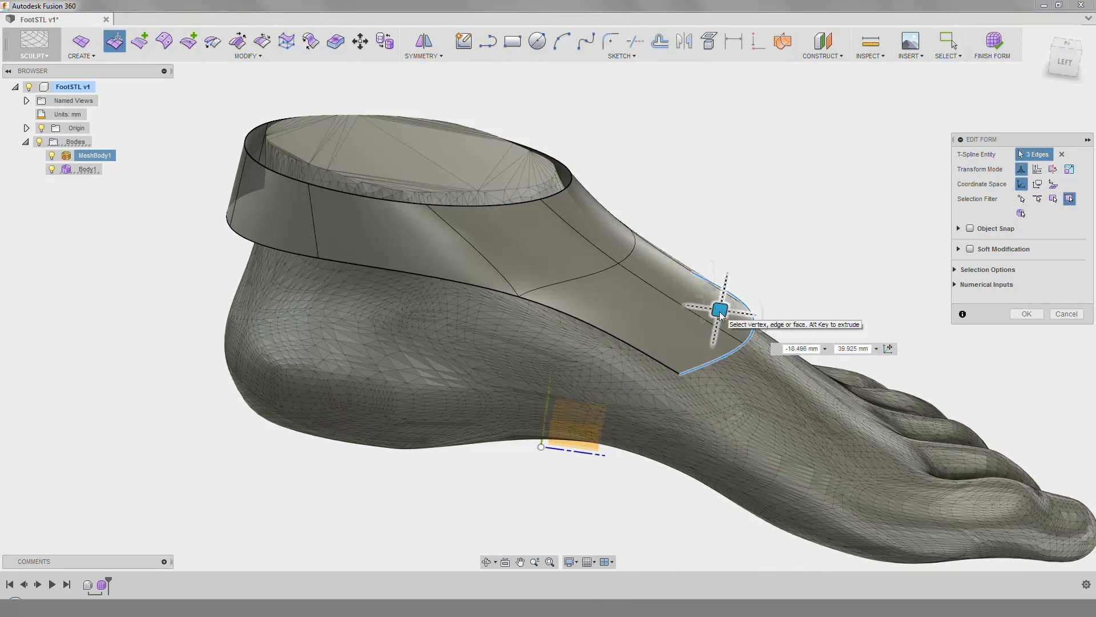
left_click_drag(721, 316, 931, 409)
middle_click_drag(931, 410, 682, 242)
middle_click_drag(682, 243, 709, 259, "shift")
left_click_drag(863, 388, 856, 379)
Extrude the form's lower open edge loop downward along the sides of the foot.
mouse_move(697, 229)
middle_mouse_down("shift")
mouse_move(612, 256)
mouse_move(708, 222)
middle_mouse_up("shift")
double_click(291, 335)
left_click_drag(528, 317, 508, 485, "alt")
Reposition vertices on the extruded sides so the form follows the foot's contour.
middle_click_drag(400, 400, 351, 234, "shift")
left_click(560, 365)
middle_click_drag(573, 354, 456, 343, "shift")
left_click_drag(557, 342, 536, 336)
middle_click_drag(535, 336, 707, 274, "shift")
left_click(712, 349)
left_click_drag(711, 349, 699, 366)
middle_click_drag(700, 365, 566, 317, "shift")
left_click(665, 350)
left_click_drag(685, 356, 678, 365)
Extrude the open edges at the toe end in two passes to wrap the form around the toes.
middle_click_drag(678, 366, 582, 476, "shift")
left_click_drag(530, 451, 627, 465, "alt")
left_click_drag(627, 466, 708, 480, "alt")
middle_click_drag(708, 480, 679, 394, "shift")
left_click_drag(594, 448, 555, 443)
Weld the open corner vertices around the toes to their neighbouring edge vertices in vertex-to-vertex mode.
left_click(212, 41)
left_click(556, 374)
left_click(616, 395)
middle_click_drag(616, 395, 478, 400, "shift")
scroll(478, 400, "up", 3)
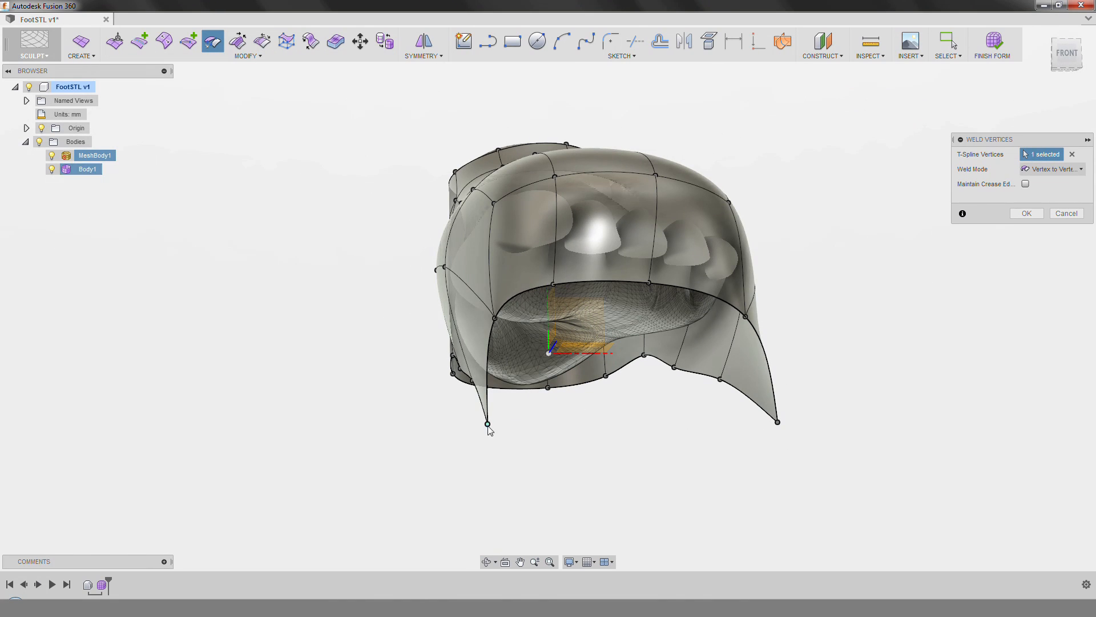
left_click(652, 282)
Extend the sole backward from the edge under the toes and weld its vertices to the sides to close the underside.
middle_click_drag(646, 291, 608, 273, "shift")
left_click(120, 42)
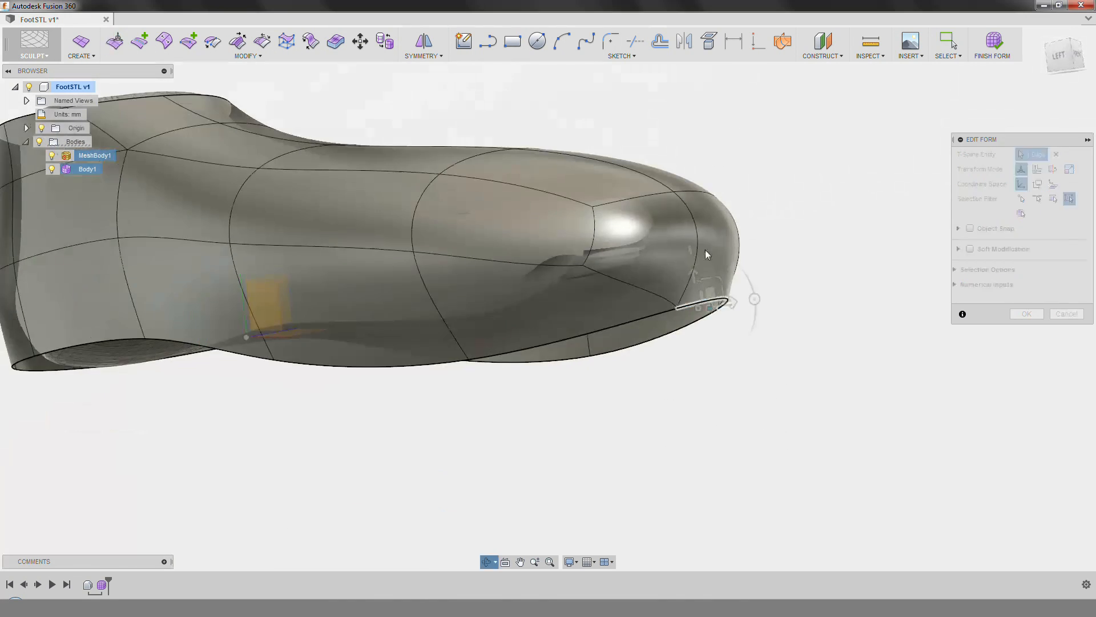
left_click(539, 342)
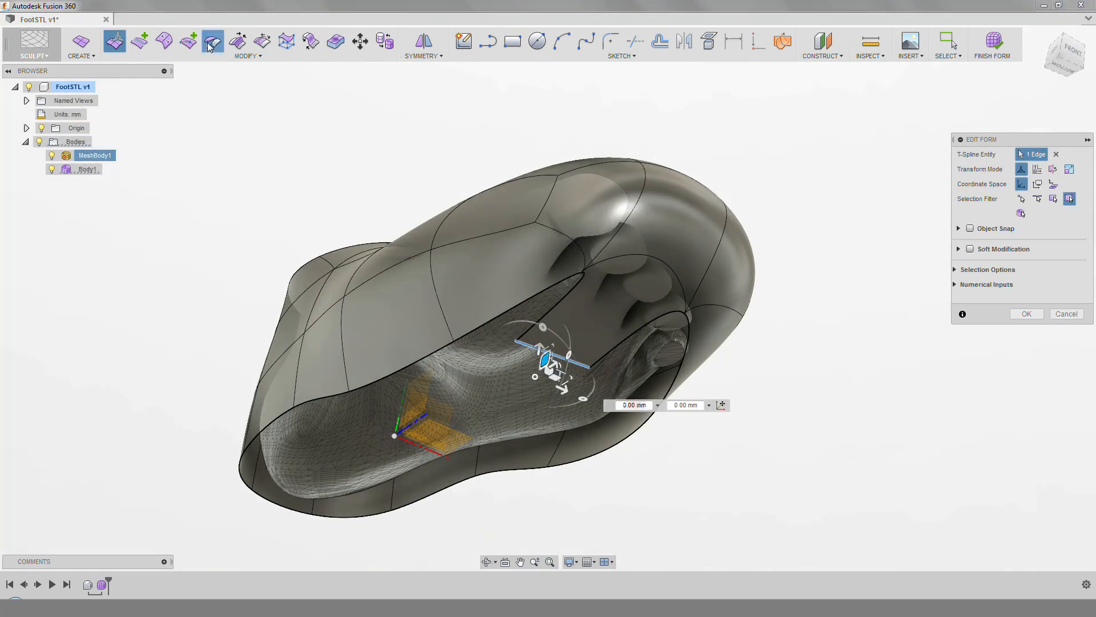
left_click(211, 42)
middle_click_drag(491, 319, 502, 381, "shift")
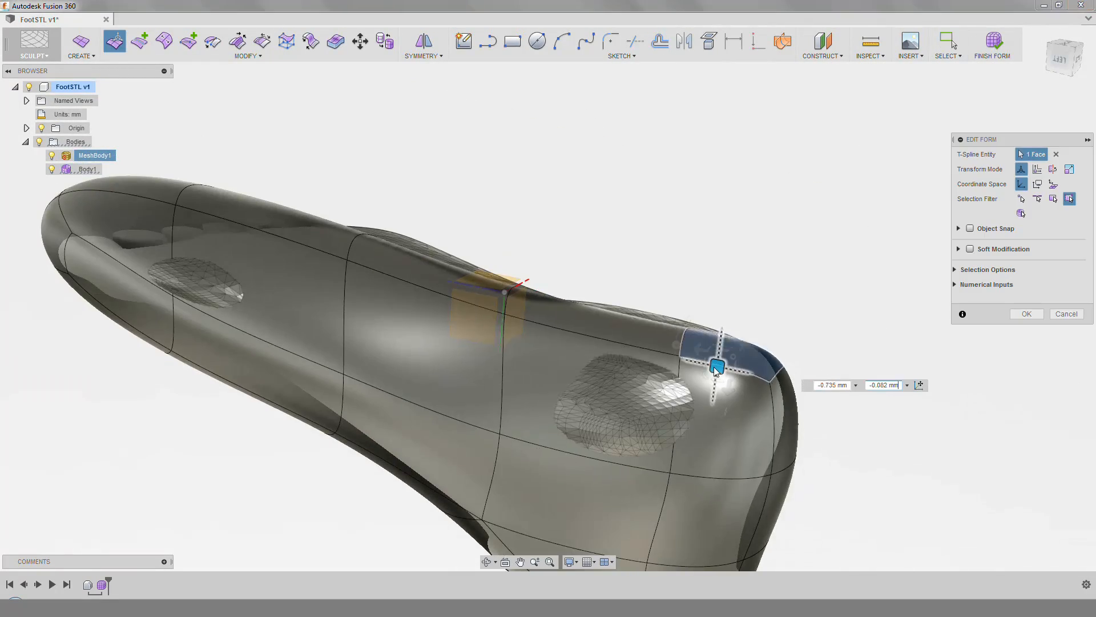
Move the vertices around the heel and sole outward so the form encloses the foot mesh.
left_click(505, 314)
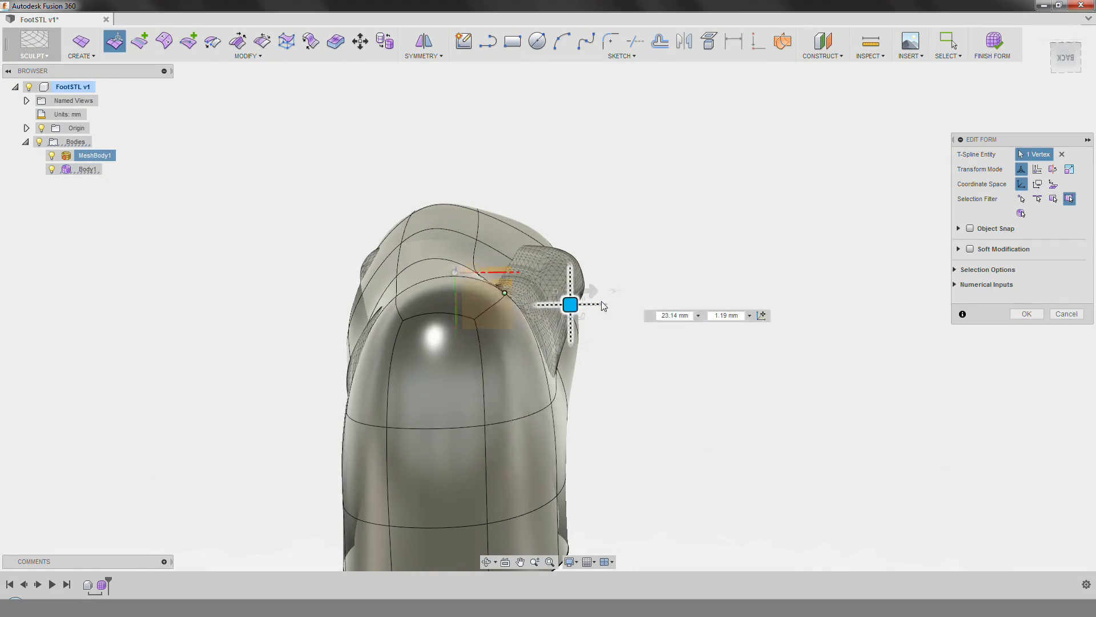
left_click(480, 278)
left_click_drag(588, 365, 611, 188)
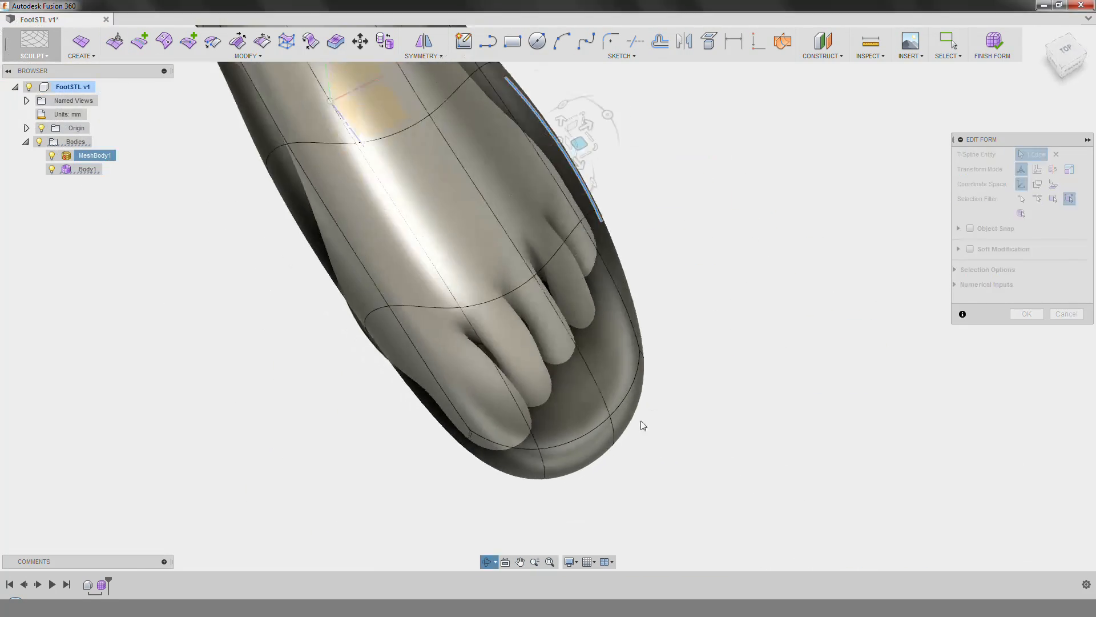
Adjust the form's edges beside the big toe and around the toe tip to give the toes clearance.
middle_click_drag(643, 425, 623, 417, "shift")
left_click(360, 331)
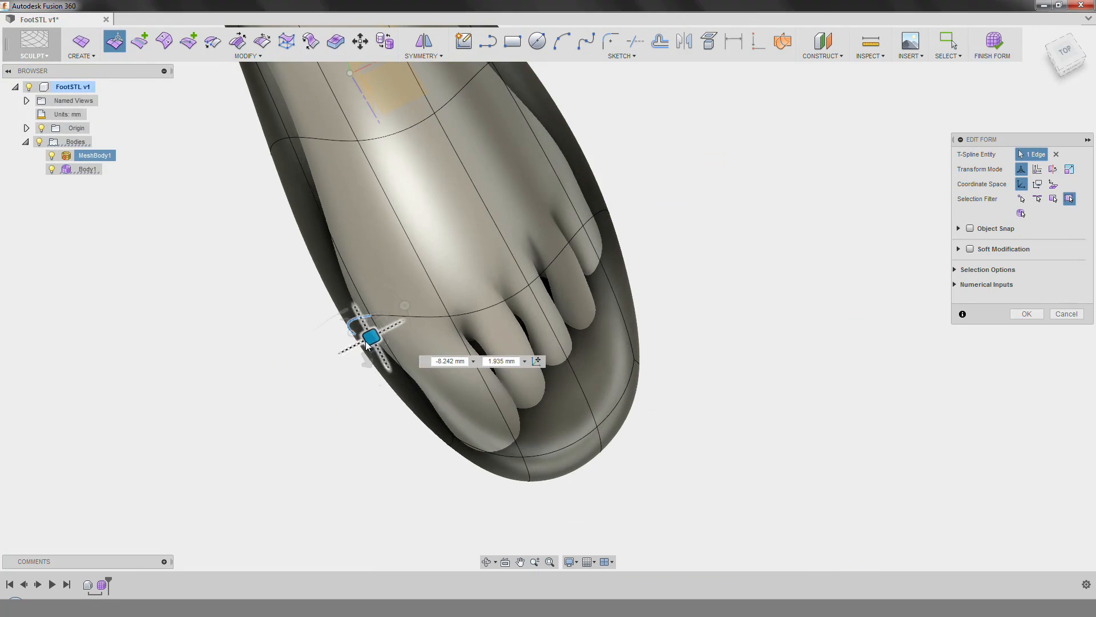
left_click(531, 451)
left_click_drag(557, 451, 545, 448)
left_click(457, 439)
left_click_drag(480, 445, 445, 438)
left_click(635, 361)
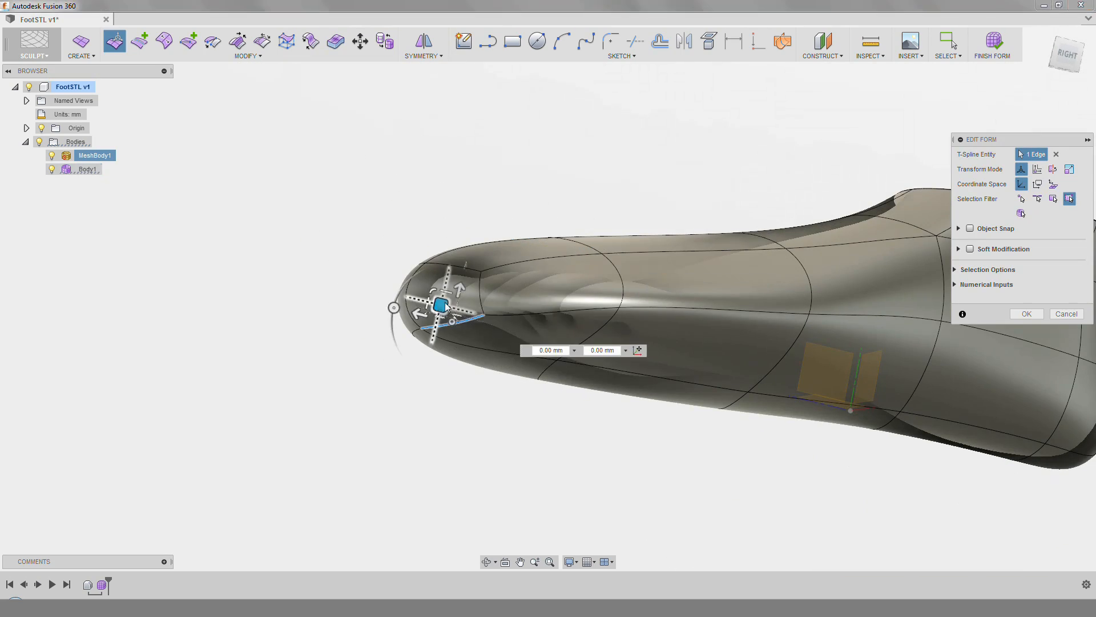
left_click_drag(445, 306, 413, 319)
Reposition individual vertices along the sole and arch to shape the underside around the foot.
middle_click_drag(548, 394, 503, 323, "shift")
left_click(557, 348)
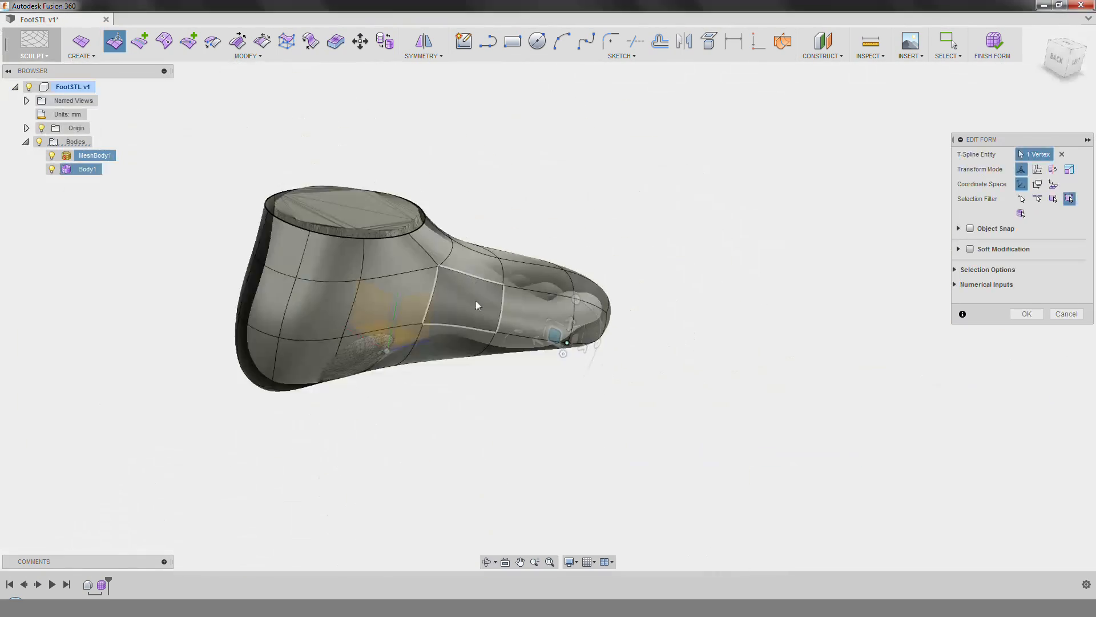
mouse_move(466, 274)
middle_mouse_down("shift")
mouse_move(433, 289)
mouse_move(420, 328)
mouse_move(274, 246)
middle_mouse_up("shift")
left_click_drag(274, 245, 265, 235)
left_click_drag(468, 322, 467, 333)
middle_click_drag(467, 333, 248, 169, "shift")
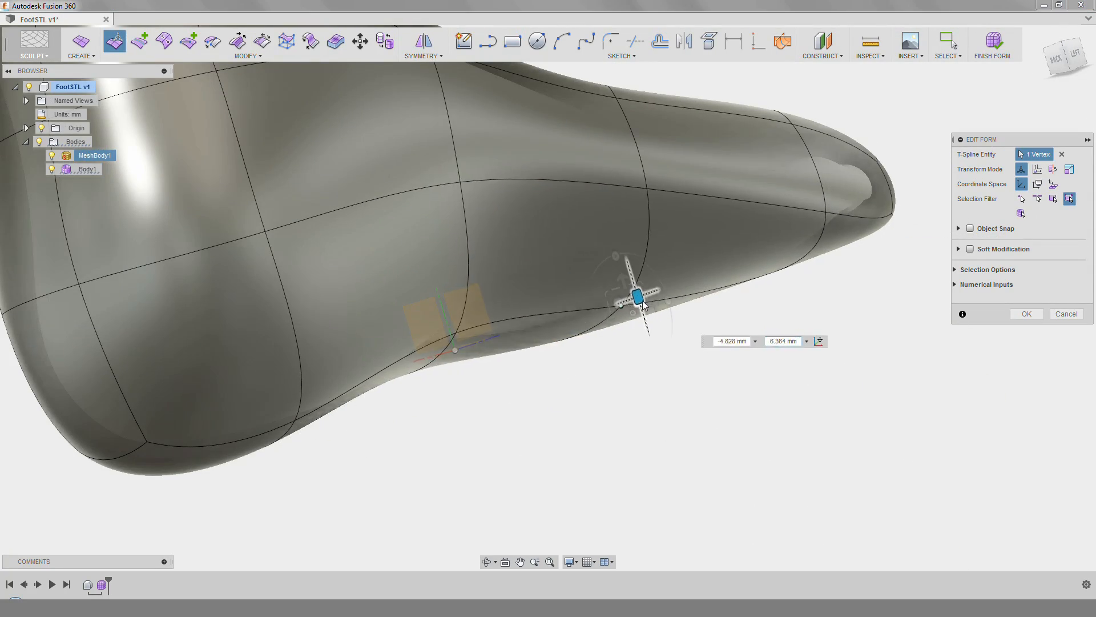
middle_click_drag(642, 304, 470, 347, "shift")
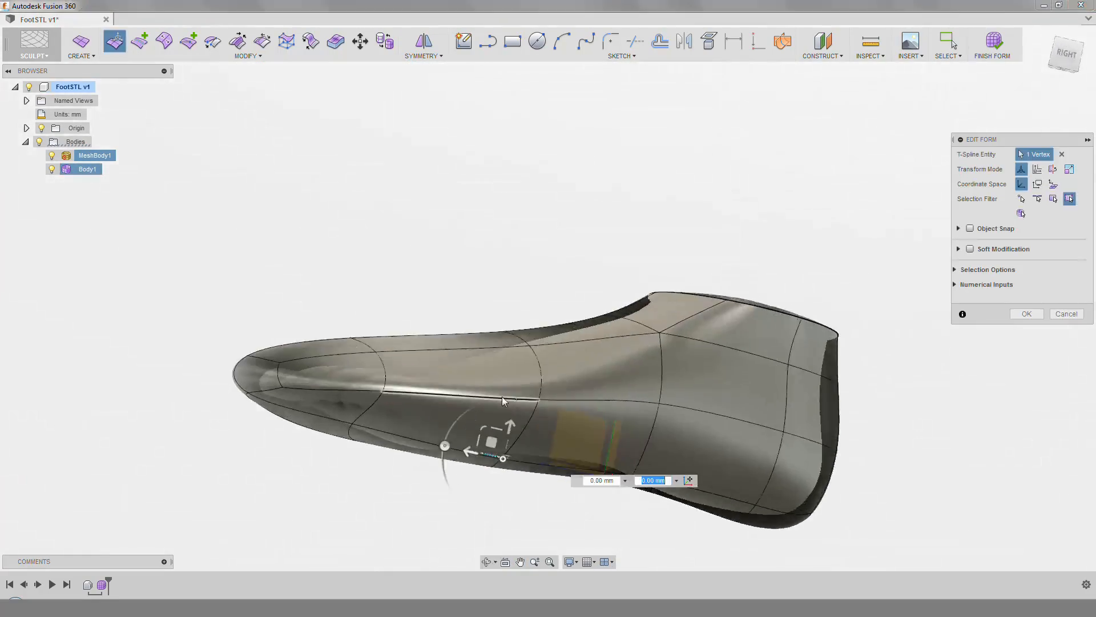
Fine-tune individual vertices on the instep and the rear of the form for a smoother shape.
scroll(290, 260, "up", 5)
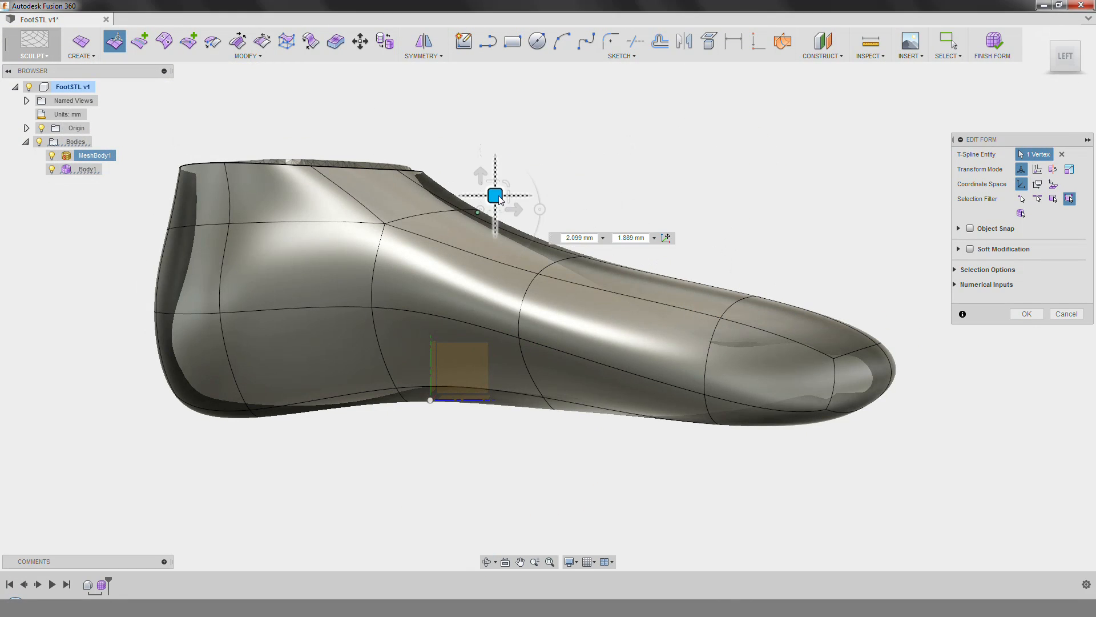
middle_click_drag(230, 391, 377, 103, "shift")
scroll(174, 175, "up", 3)
left_click(52, 155)
left_click(218, 132)
middle_click_drag(328, 154, 522, 362, "shift")
scroll(522, 362, "up", 3)
left_click(592, 417)
left_click_drag(601, 398, 605, 405)
left_click(731, 319)
Extrude the ankle opening's edge loop upward by one row and scale the loop by about 0.93.
middle_click_drag(731, 320, 459, 250, "shift")
double_click(337, 198)
left_click_drag(320, 186, 312, 137)
middle_click_drag(312, 138, 451, 249, "shift")
scroll(451, 250, "up", 3)
left_click_drag(454, 241, 451, 246)
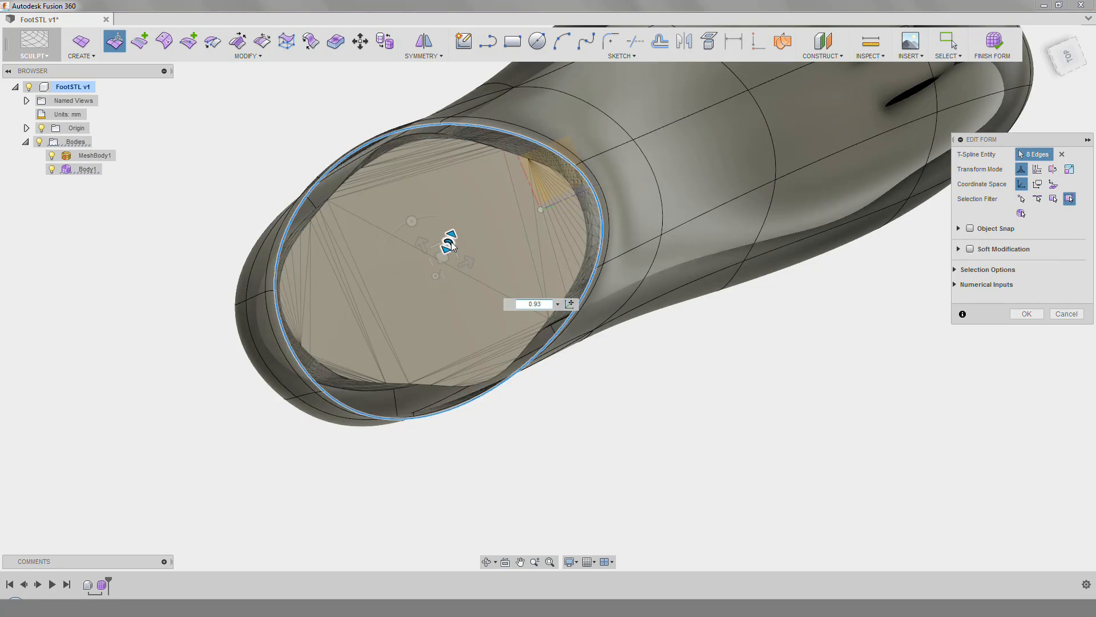
scroll(451, 247, "down", 3)
middle_click_drag(451, 246, 504, 274, "shift")
scroll(505, 251, "up", 3)
left_click_drag(486, 211, 484, 203)
left_click(1026, 198)
Use Edit Form to reposition vertices beside the ankle and on the side of the heel.
middle_click_drag(685, 229, 537, 220, "shift")
middle_click_drag(399, 372, 405, 361, "shift")
left_click(115, 42)
left_click(391, 367)
left_click_drag(400, 354, 394, 352)
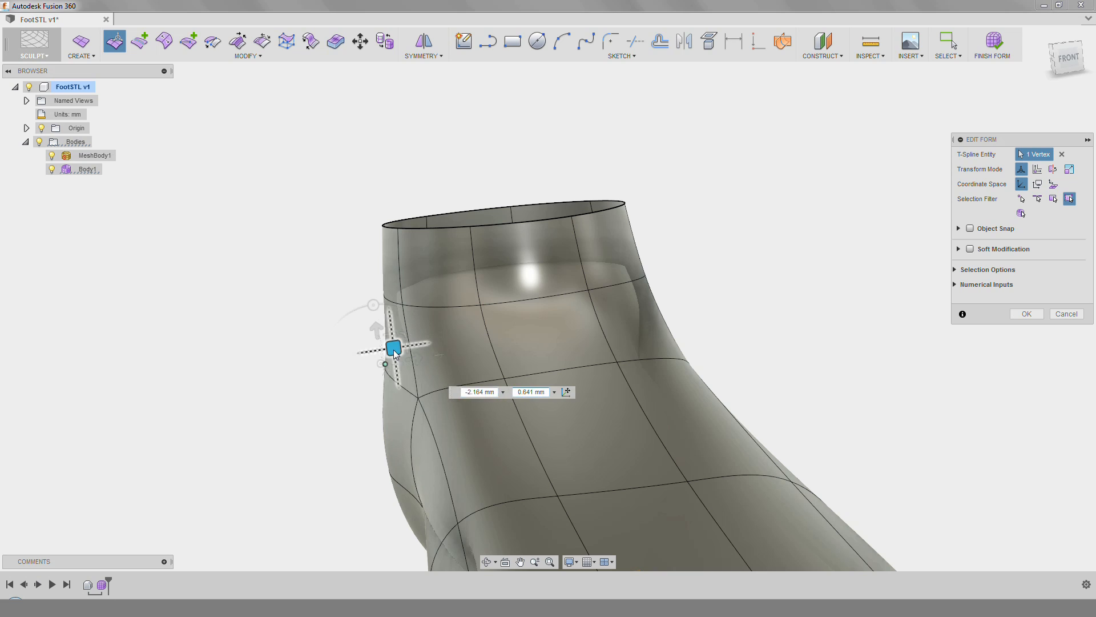
middle_click_drag(379, 348, 410, 357, "shift")
middle_click_drag(320, 297, 596, 467, "shift")
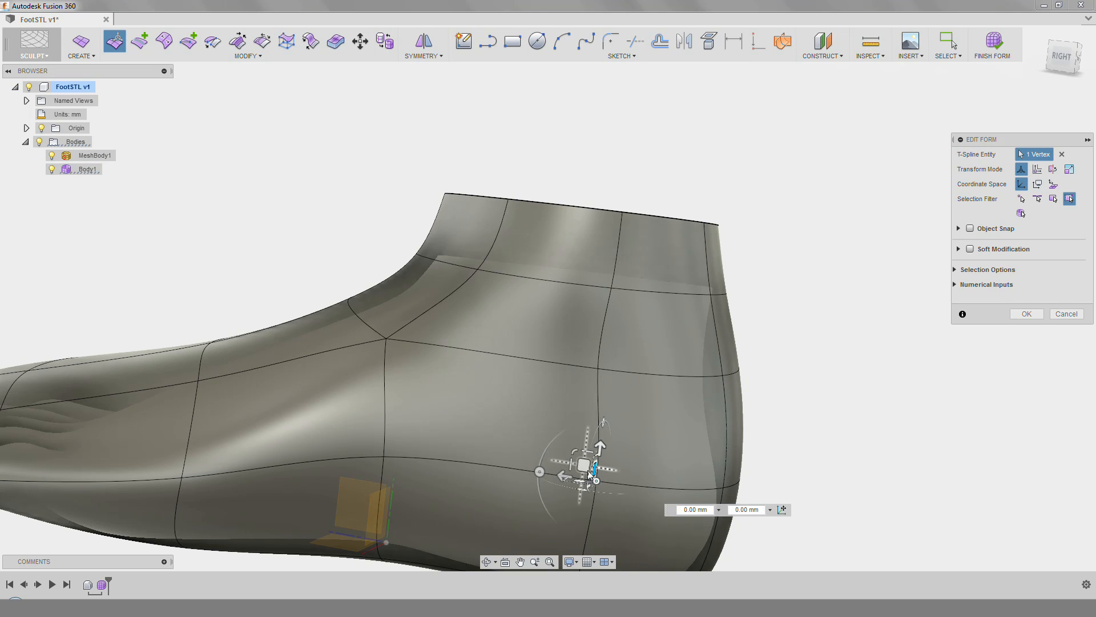
left_click_drag(572, 463, 562, 460)
middle_click_drag(562, 460, 497, 187, "shift")
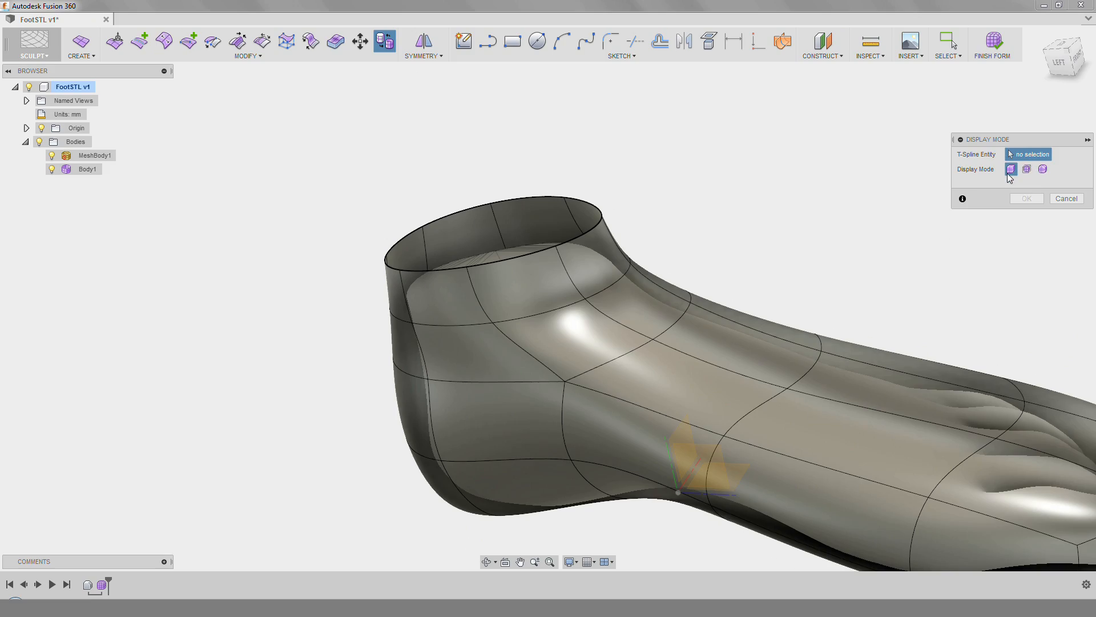
Switch the T-spline form to box display mode.
left_click(1009, 172)
middle_click_drag(617, 335, 484, 252, "shift")
middle_click_drag(786, 337, 522, 292, "shift")
scroll(521, 292, "up", 3)
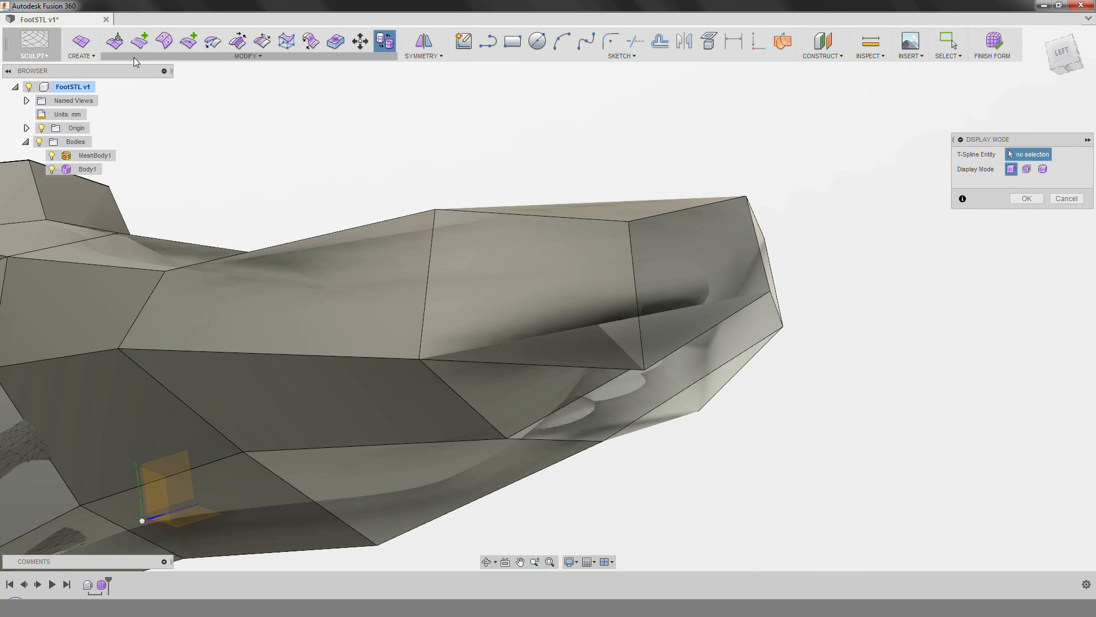
Move vertices of the box-display cage around the toe end to even out the toe shape.
left_click_drag(642, 370, 637, 301)
middle_click_drag(618, 289, 668, 359, "shift")
left_click_drag(682, 199, 659, 178)
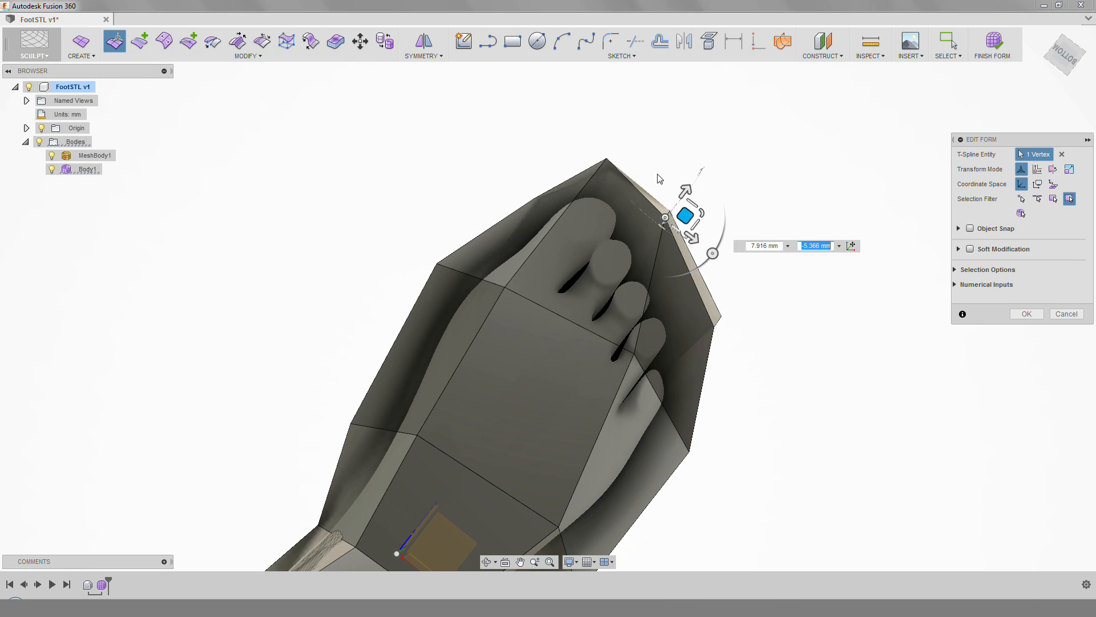
middle_click_drag(693, 222, 452, 281, "shift")
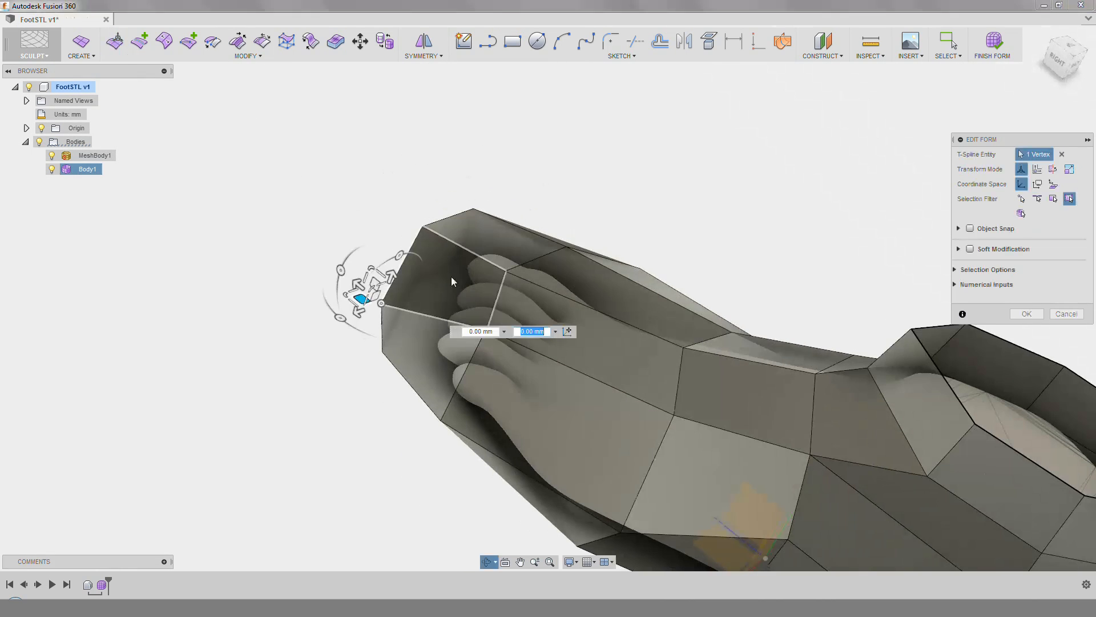
middle_click_drag(423, 222, 352, 280, "shift")
left_click_drag(367, 269, 396, 279)
middle_click_drag(395, 280, 436, 256, "shift")
Return the T-spline form to smooth display mode.
left_click(662, 240)
left_click(1042, 169)
middle_click_drag(628, 297, 658, 298, "shift")
left_click(1027, 199)
Use Edit Form to refine the edges at the toe tip and along the side of the forefoot.
left_click(114, 41)
left_click(482, 150)
middle_click_drag(477, 223, 380, 170, "shift")
left_click_drag(350, 143, 333, 164)
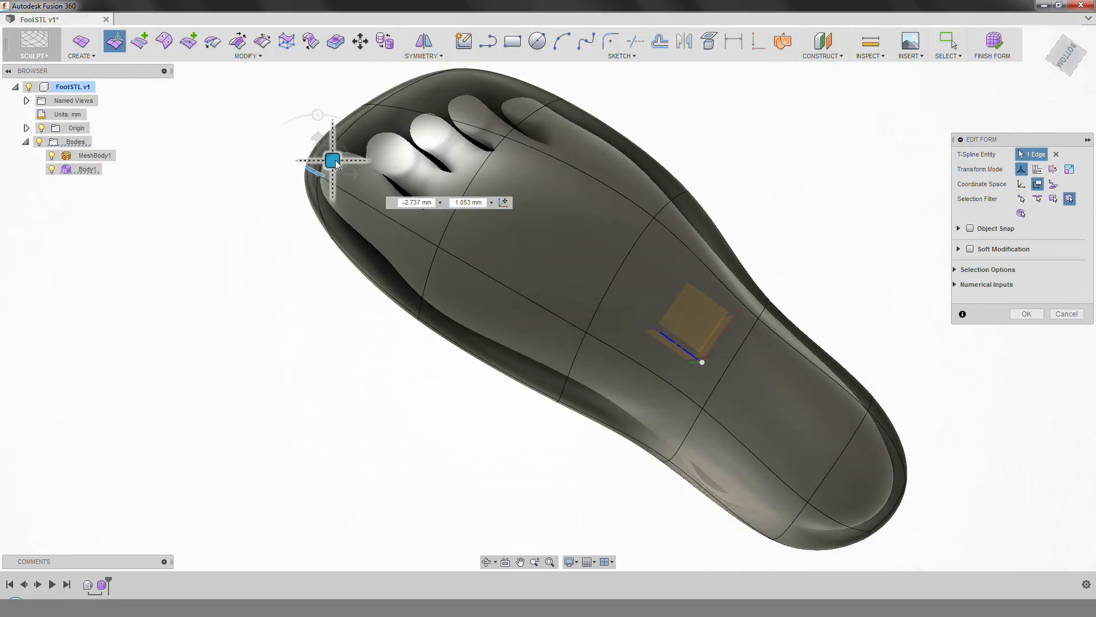
middle_click_drag(375, 94, 468, 365, "shift")
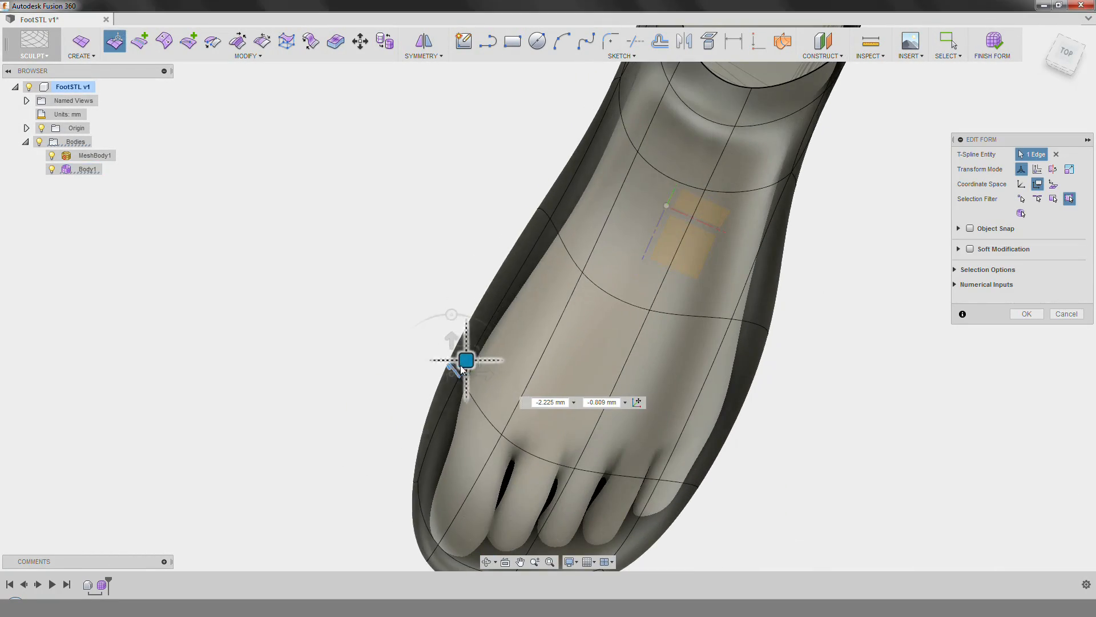
middle_click_drag(634, 389, 678, 421, "shift")
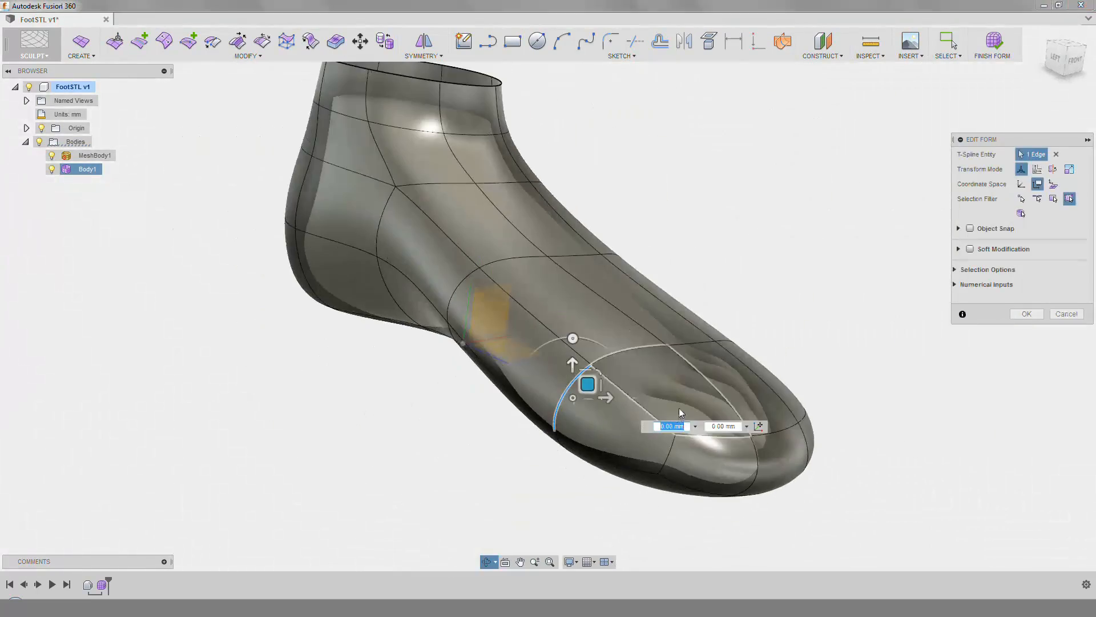
key("Return")
Finish the form to convert the T-spline shell around the foot into a surface body.
middle_click_drag(654, 561, 541, 174, "shift")
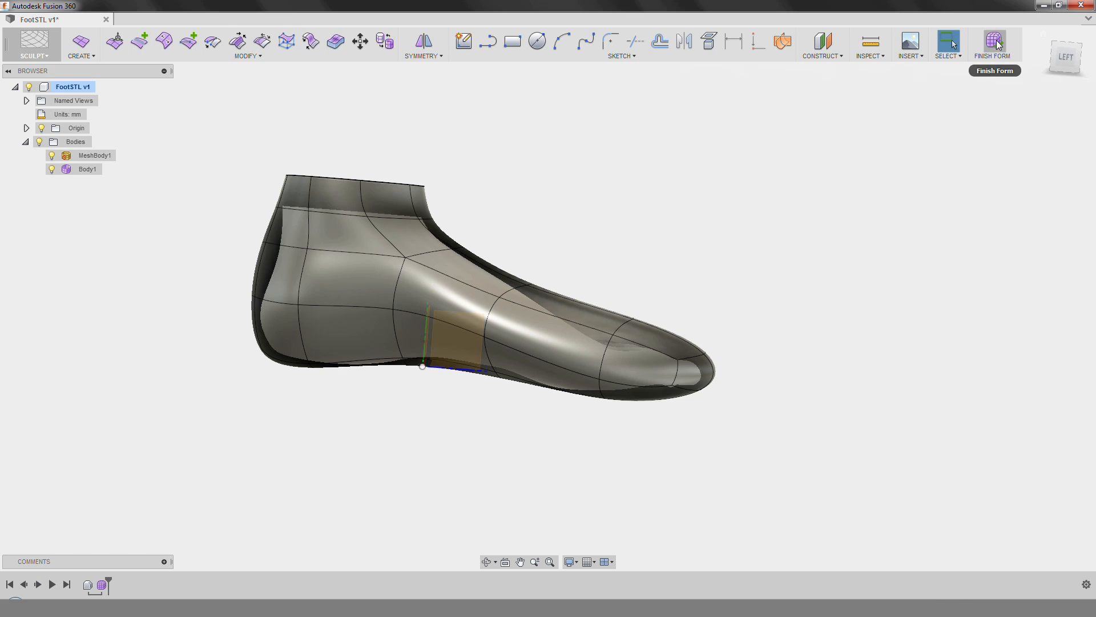
left_click(994, 41)
middle_click_drag(950, 74, 621, 288, "shift")
middle_click_drag(320, 194, 399, 325, "shift")
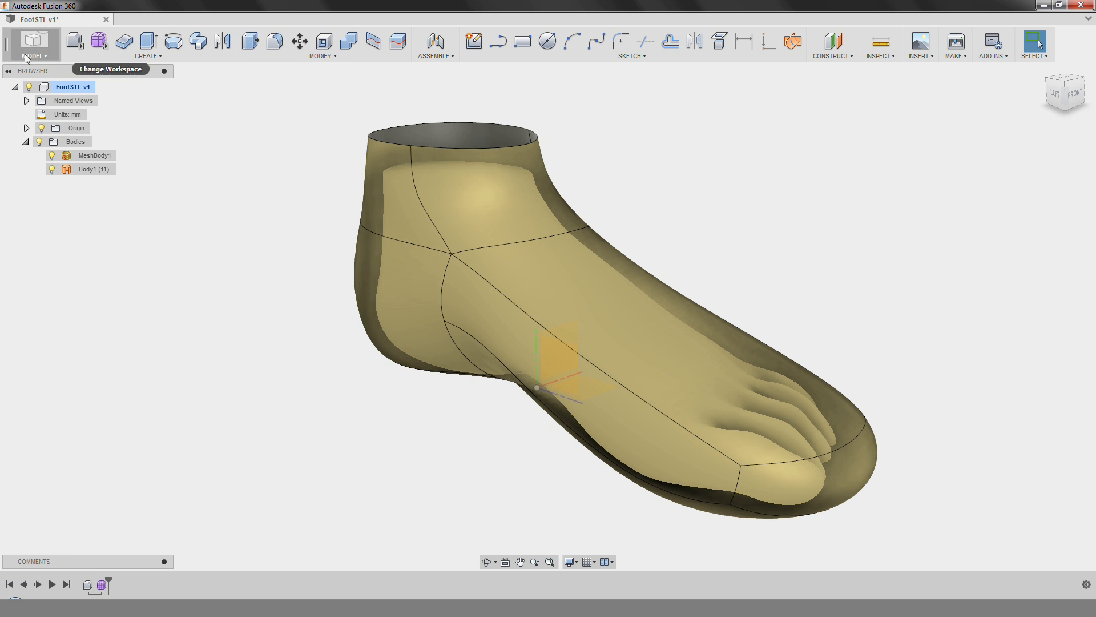
In the Patch workspace, reverse the normals of the surface body around the foot.
left_click(259, 56)
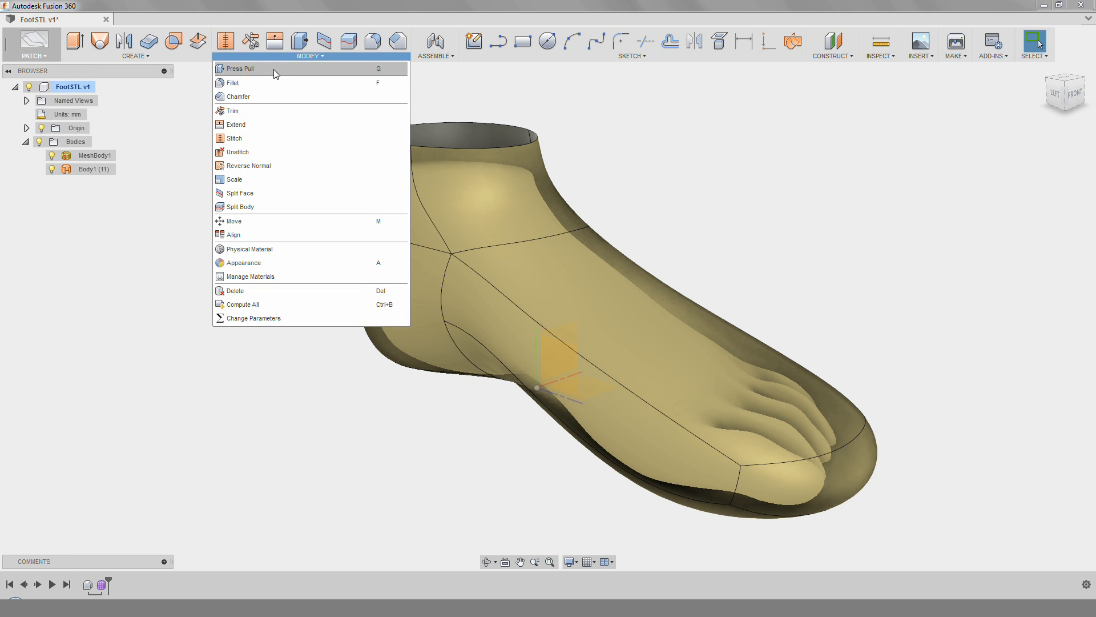
left_click(281, 165)
left_click(392, 196)
left_click(1034, 185)
middle_click_drag(1034, 185, 414, 294, "shift")
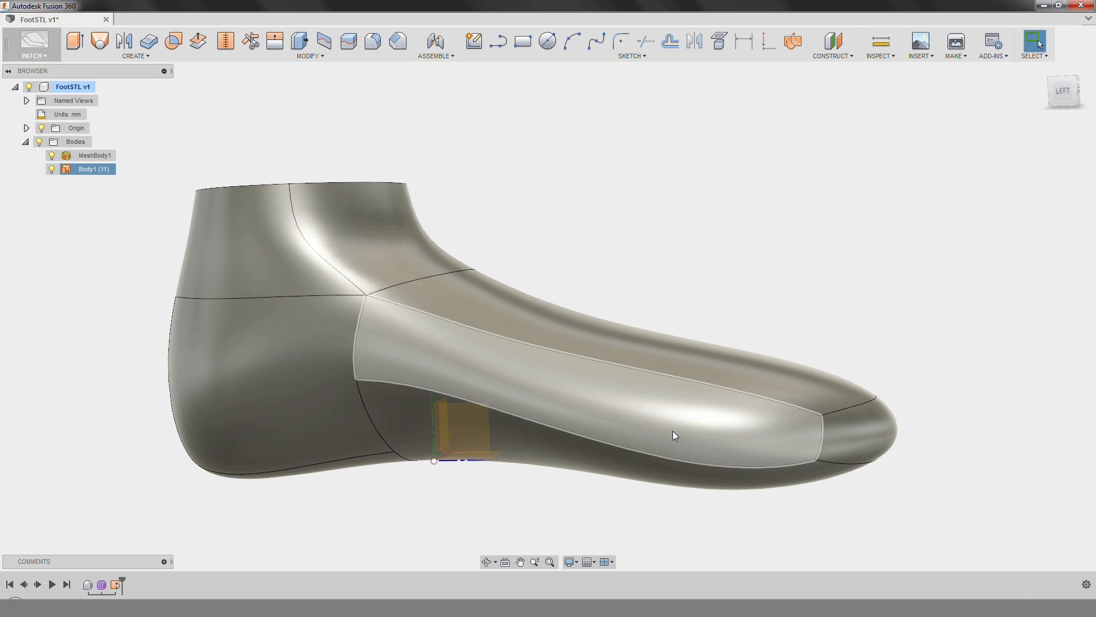
Paste a copy of the surface body and create a single-face rectangular plane above the instep in a new form.
key("ctrl+v")
left_click(1026, 333)
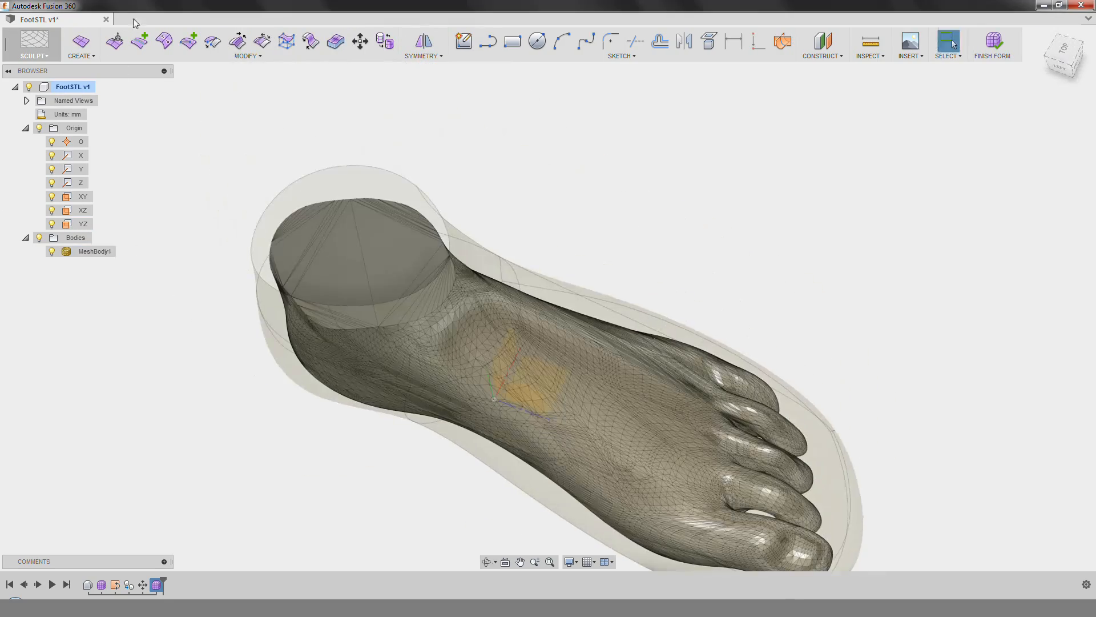
left_click(82, 47)
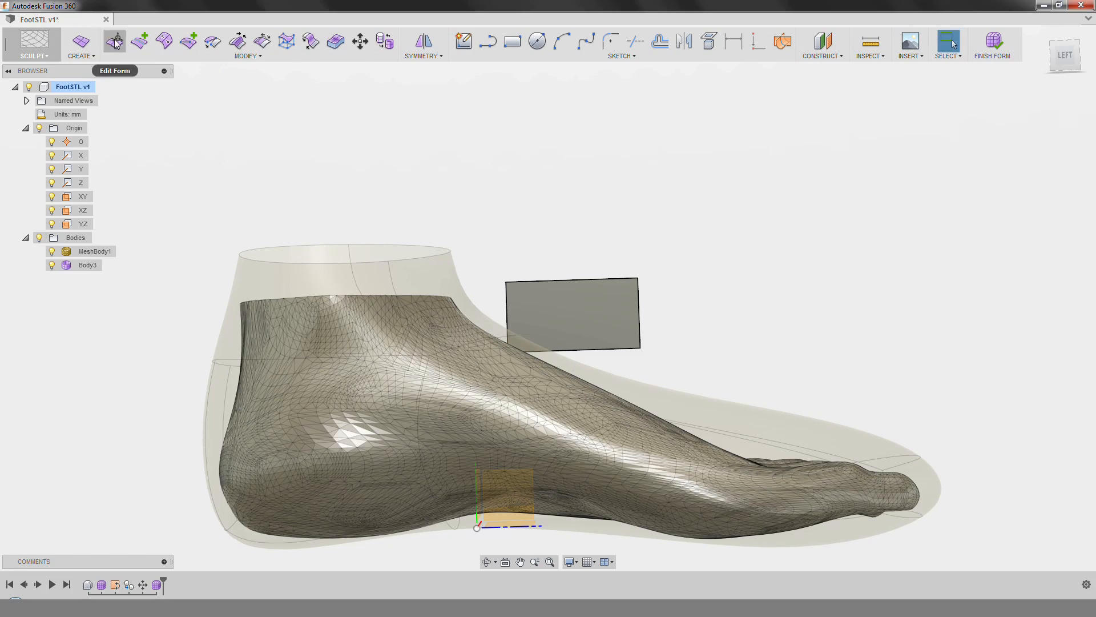
Use Edit Form to reposition the plane's edges and extend them into a curved wall around the front of the instep.
left_click(114, 41)
left_click(594, 303)
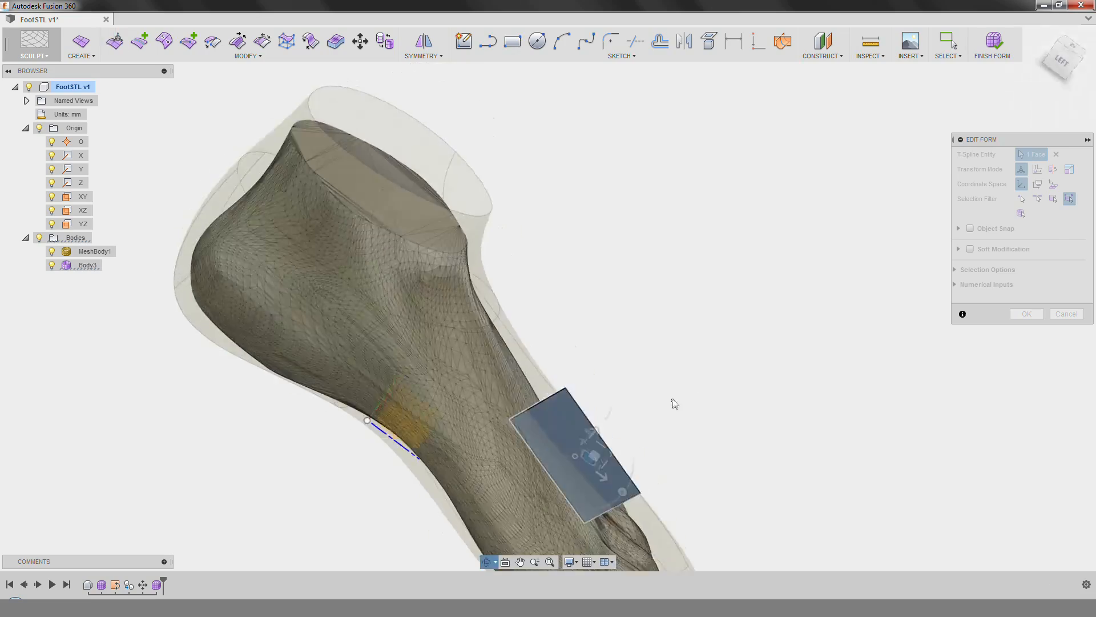
middle_click_drag(674, 404, 568, 411, "shift")
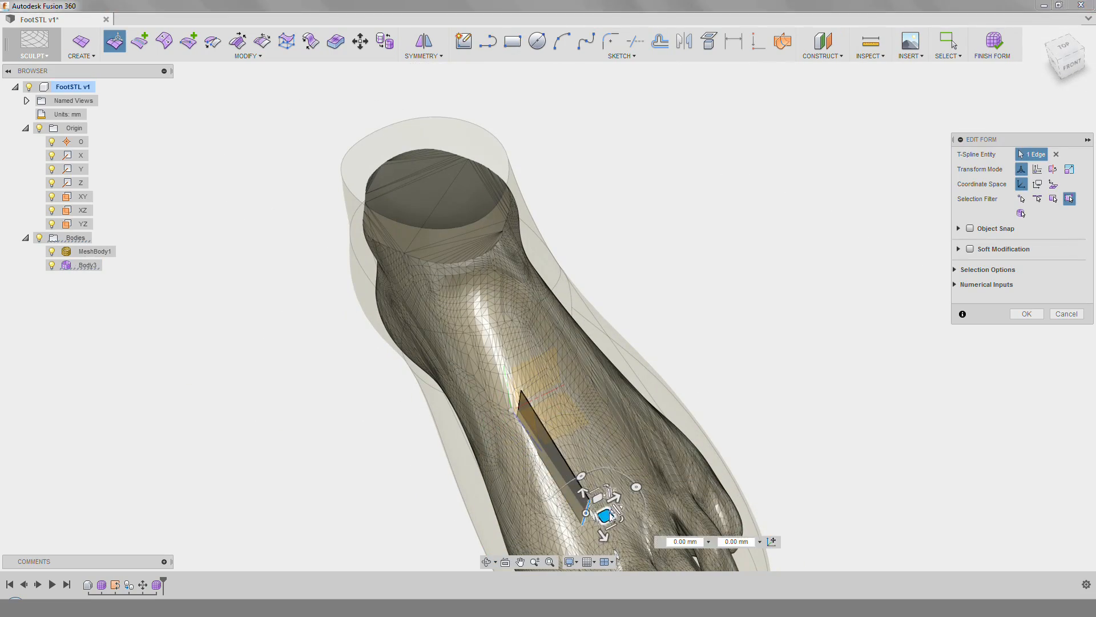
left_click_drag(601, 517, 619, 383)
left_click_drag(608, 393, 606, 364)
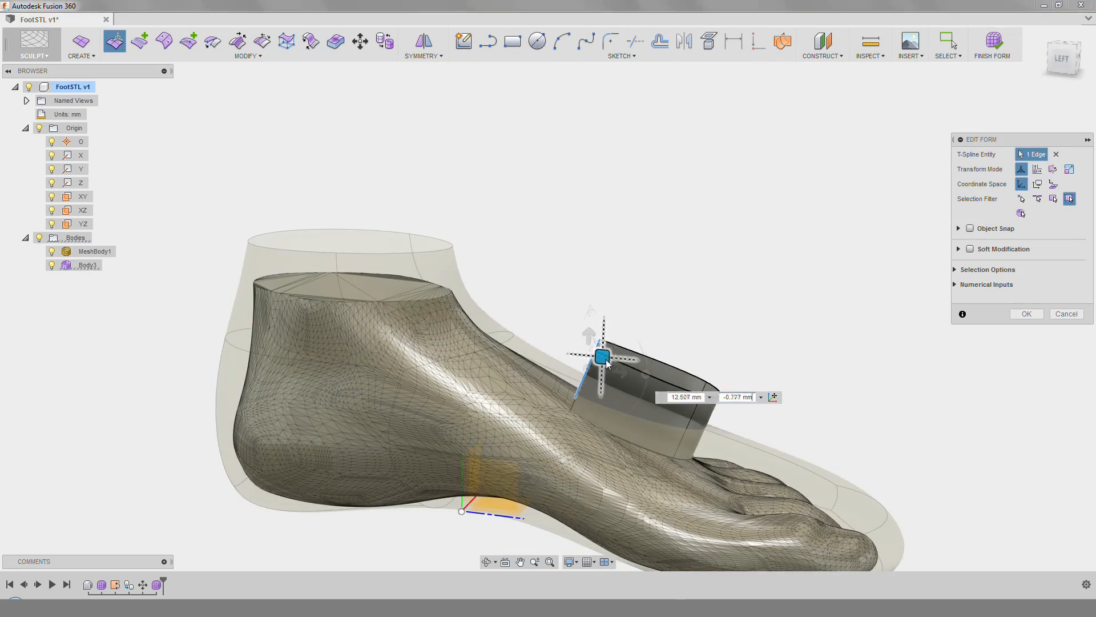
Extend the wall's side edges back toward the ankle and adjust its front face above the toes.
left_click_drag(525, 337, 433, 216)
middle_click_drag(639, 309, 559, 342, "shift")
left_click(550, 462)
left_click_drag(559, 465, 576, 474)
middle_click_drag(597, 426, 702, 460, "shift")
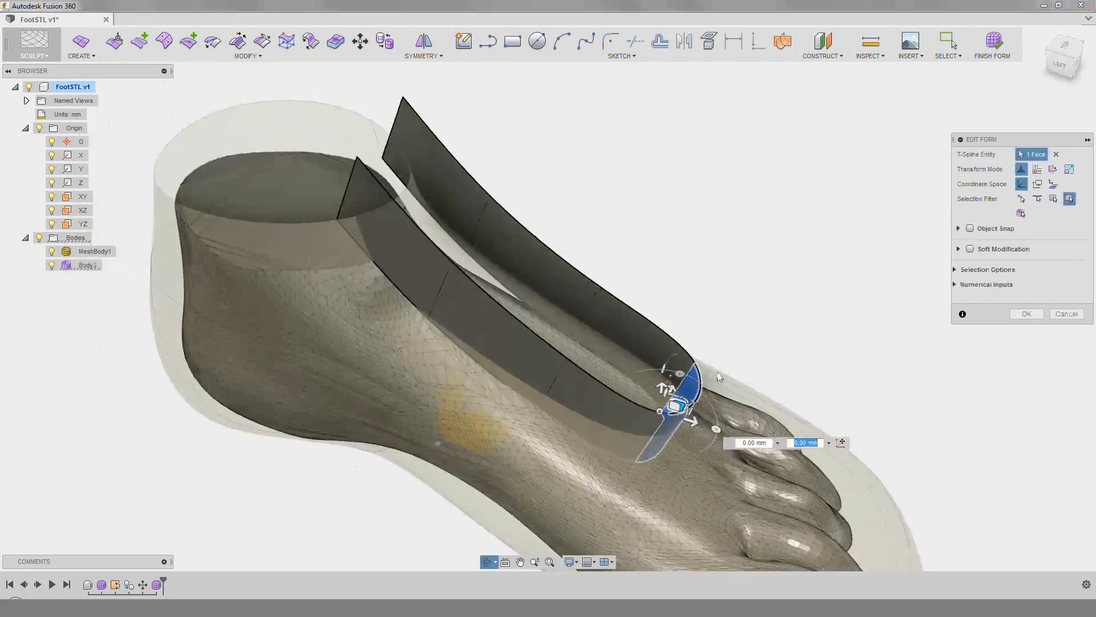
middle_click_drag(754, 394, 761, 385, "shift")
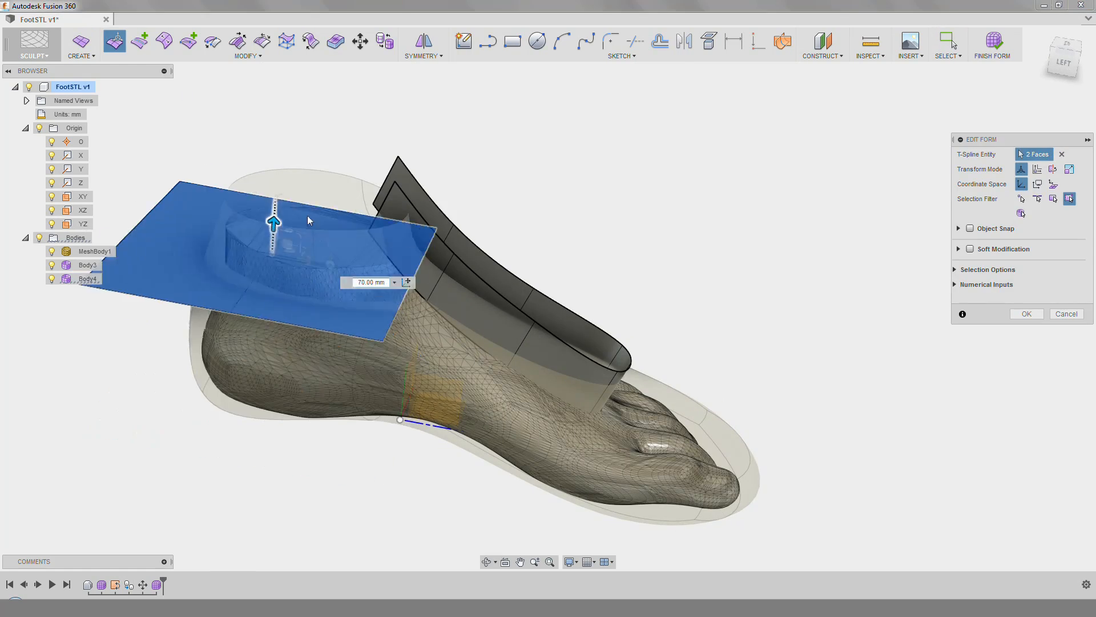
Position the flat plane across the ankle opening and finish the form.
left_click_drag(308, 215, 368, 205)
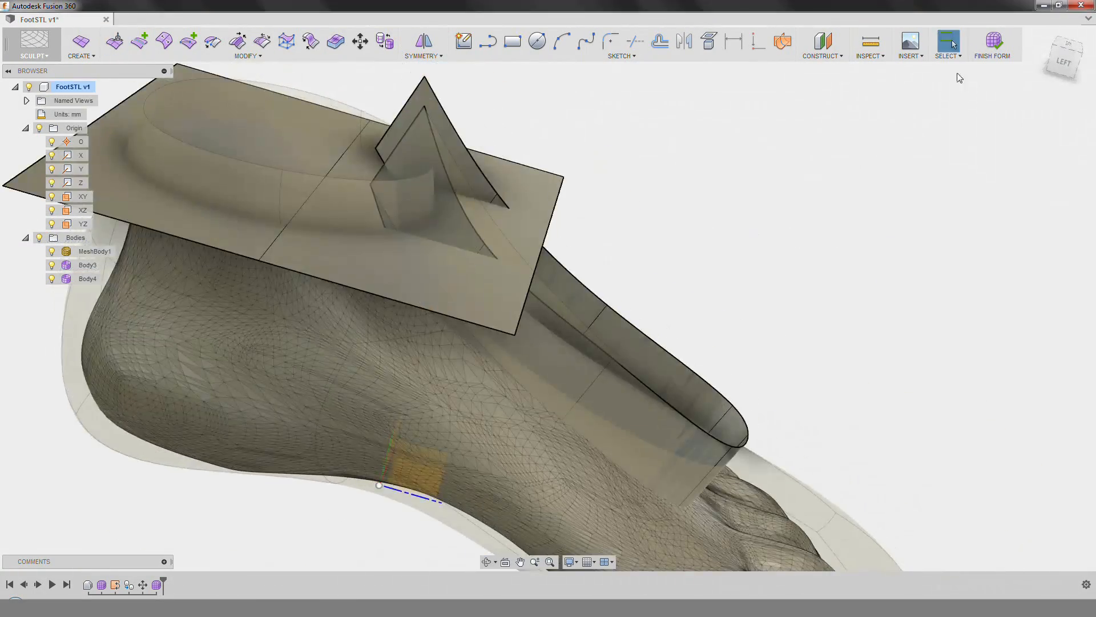
left_click(992, 43)
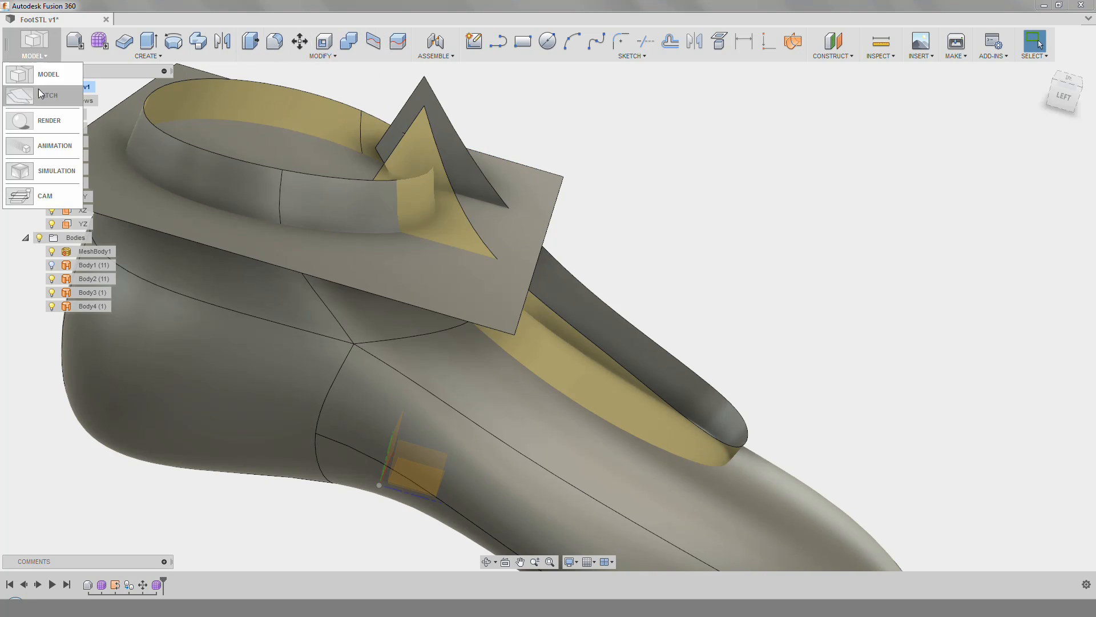
In the Patch workspace, trim the shell with the instep wall and the ankle plane to open the shoe's top.
left_click(40, 93)
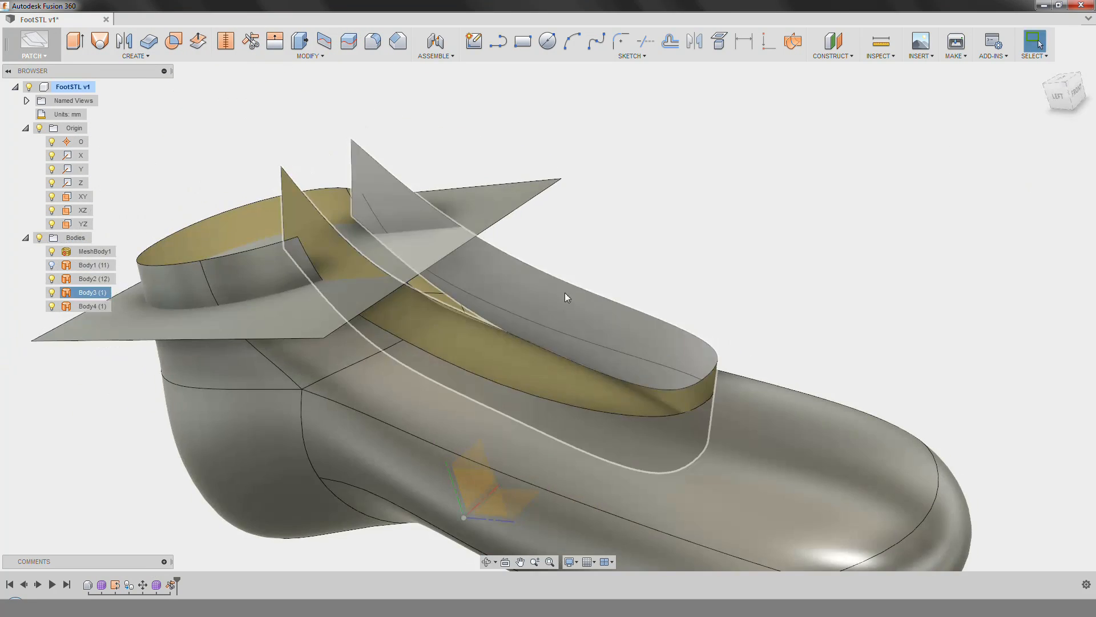
left_click(251, 41)
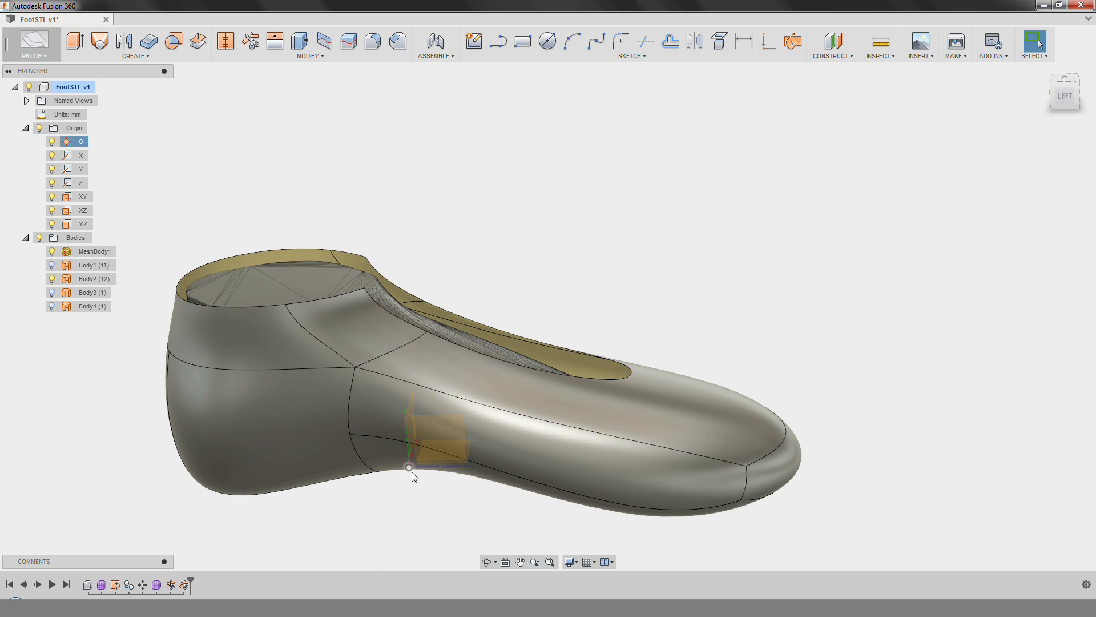
middle_click_drag(481, 325, 478, 391, "shift")
Duplicate the original shell Body1 and extend a new form plane's edges into a wall around the instep.
left_click(76, 266)
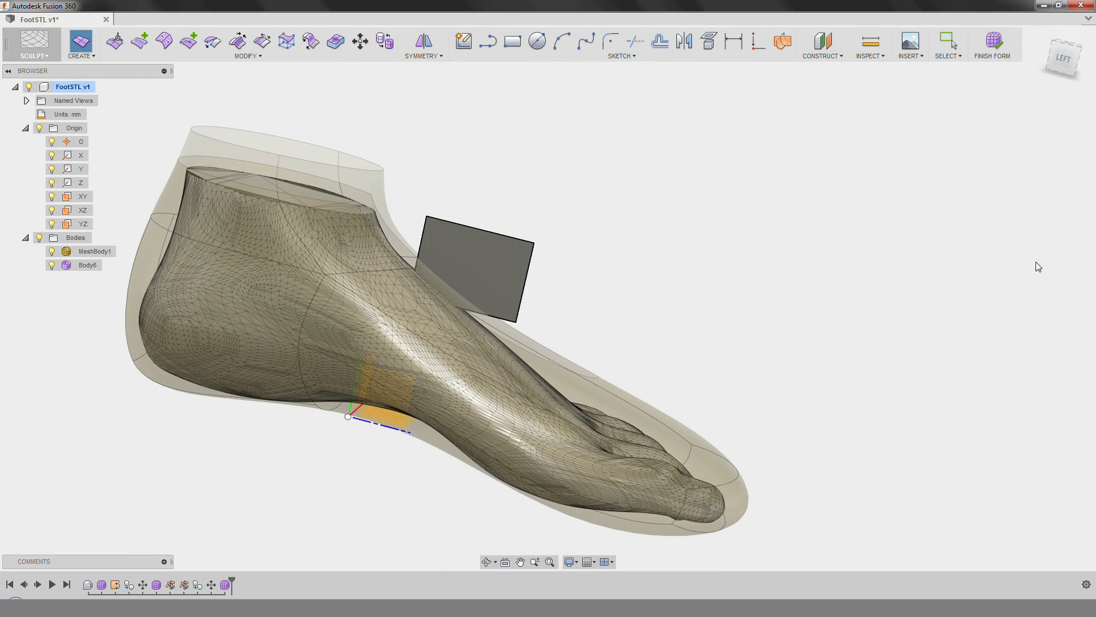
left_click(526, 277)
left_click_drag(539, 268, 553, 318)
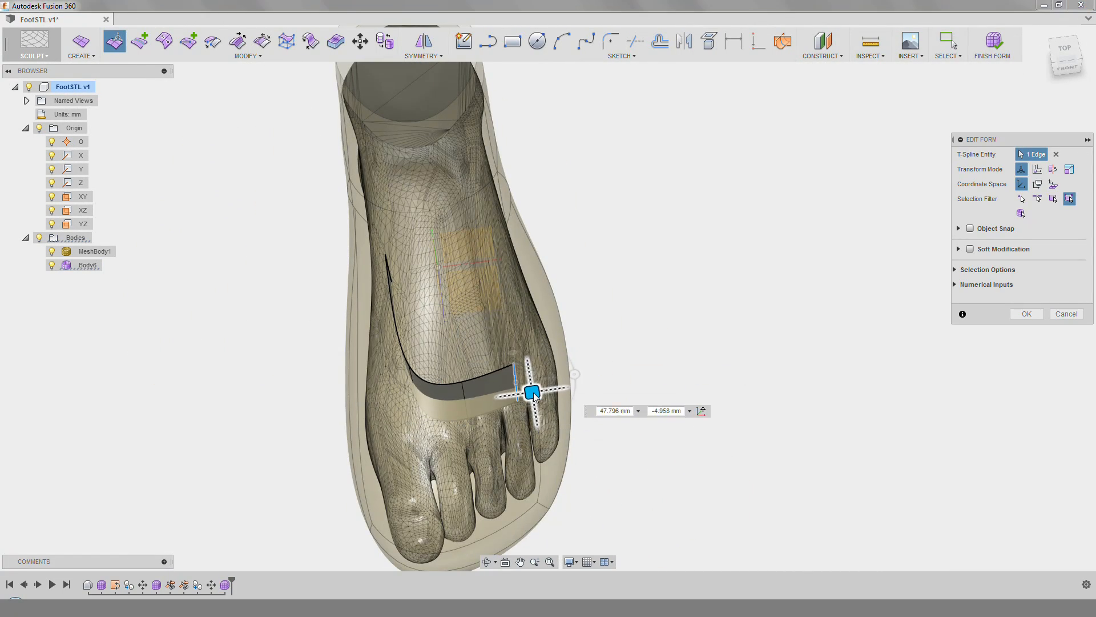
left_click_drag(534, 393, 512, 275)
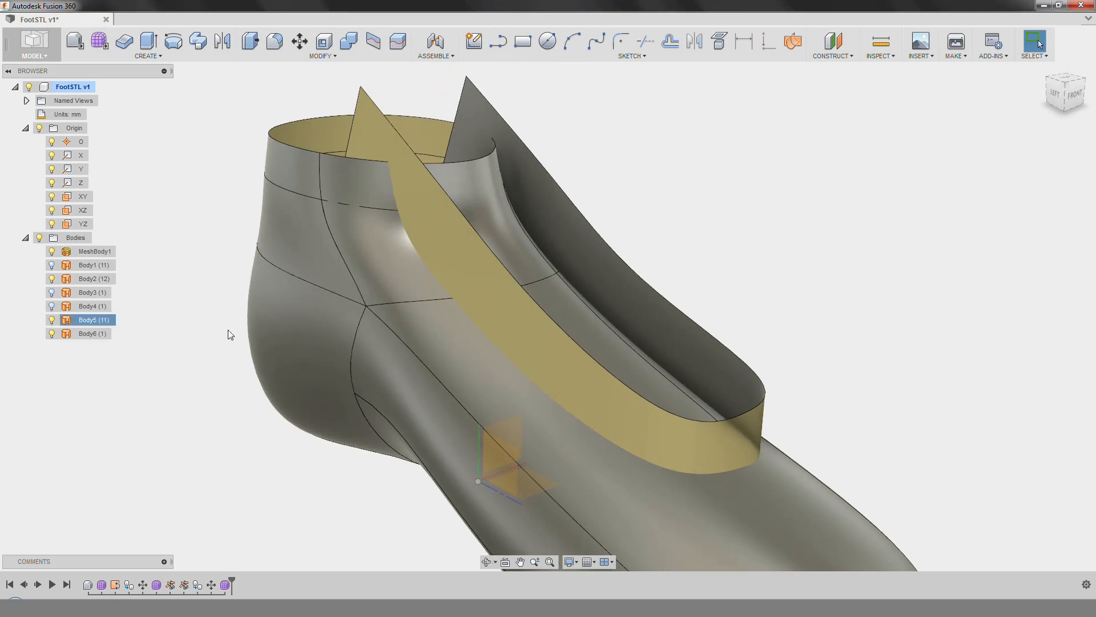
Trim the duplicated shell Body5 to a tongue piece using the new wall, and hide the wall Body6.
left_click(53, 278)
left_click(52, 278)
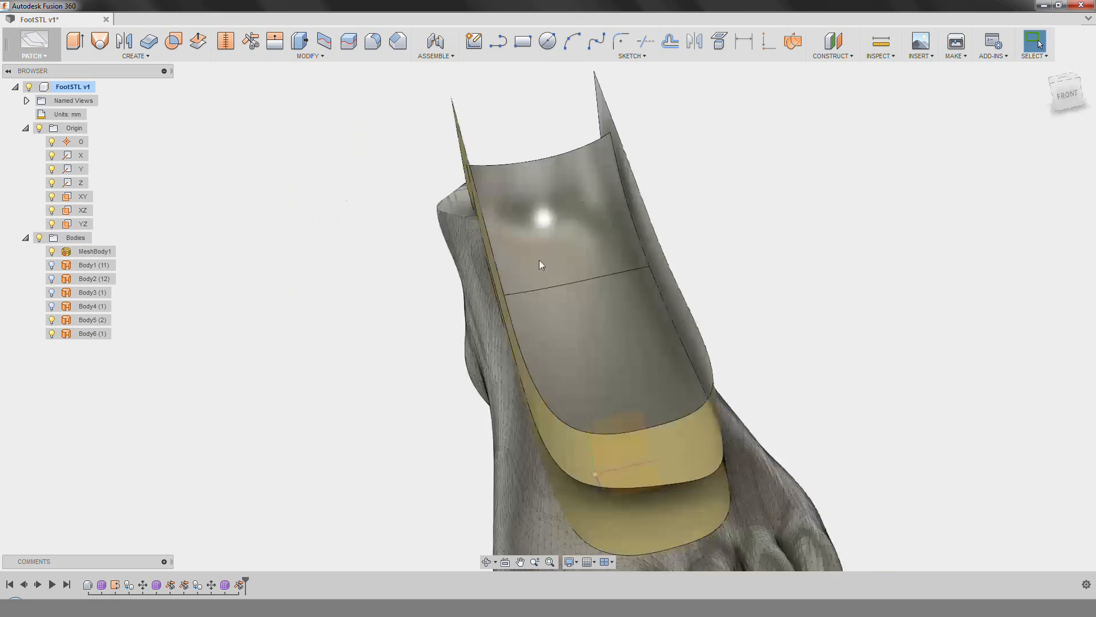
middle_click_drag(539, 260, 514, 302, "shift")
left_click(52, 320)
left_click(52, 320)
left_click(52, 333)
middle_click_drag(285, 365, 348, 446, "shift")
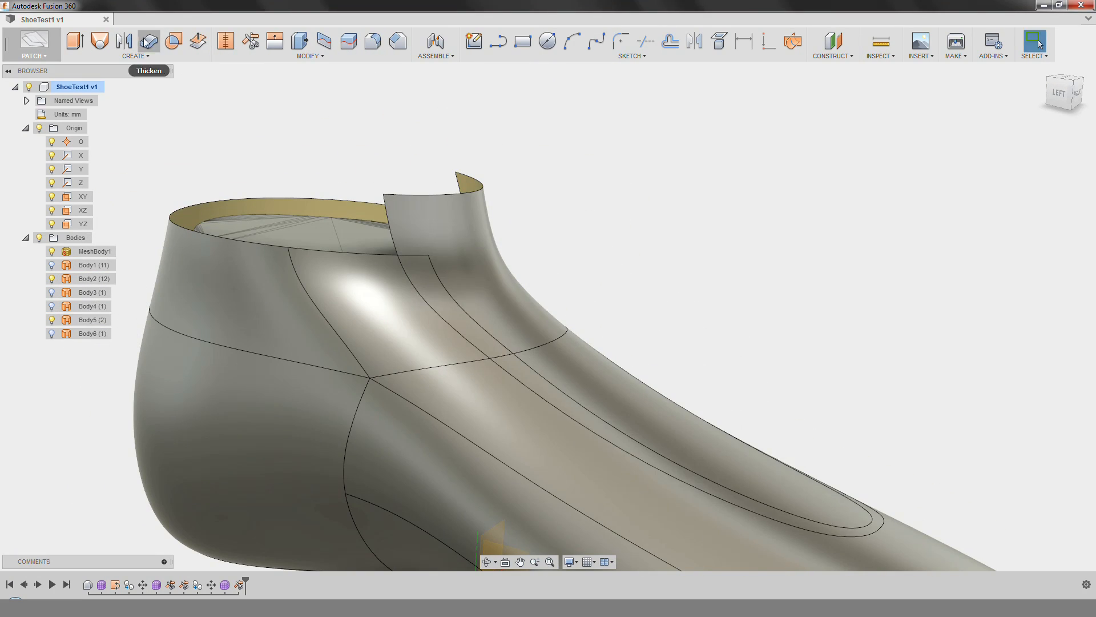
Thicken the tongue surface into a solid and Press Pull its top end face.
left_click(468, 225)
middle_click_drag(694, 434, 1020, 248, "shift")
left_click(299, 42)
scroll(469, 176, "up", 4)
left_click(372, 41)
middle_click_drag(468, 176, 497, 116, "shift")
middle_click_drag(392, 155, 980, 253, "shift")
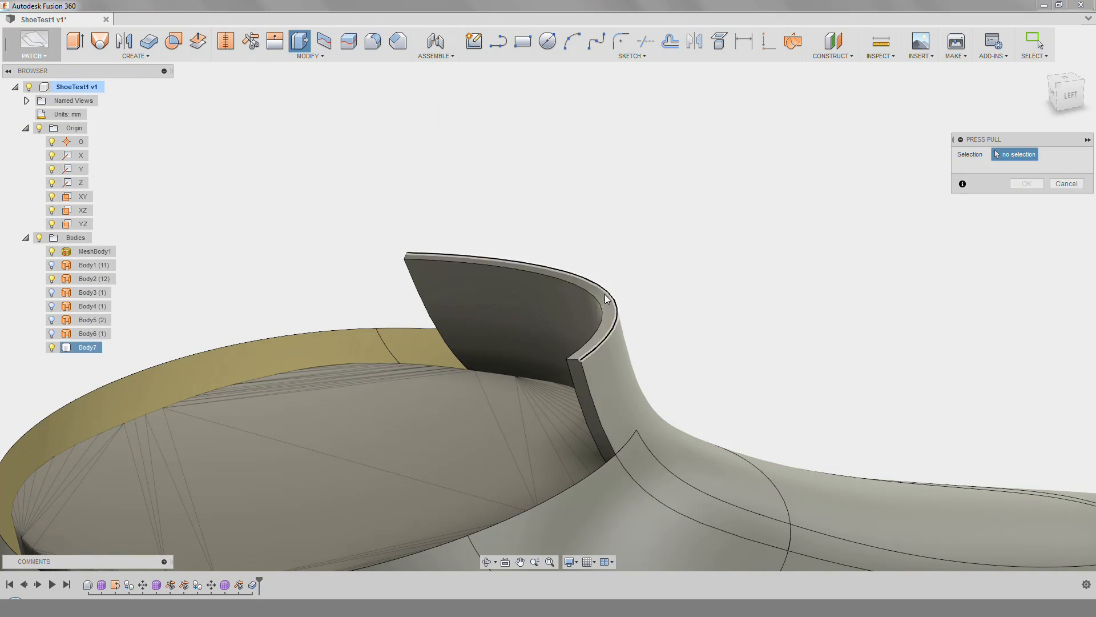
scroll(586, 343, "down", 4)
key("Return")
Round the upper corners of the tongue with a G2 fillet.
key("f")
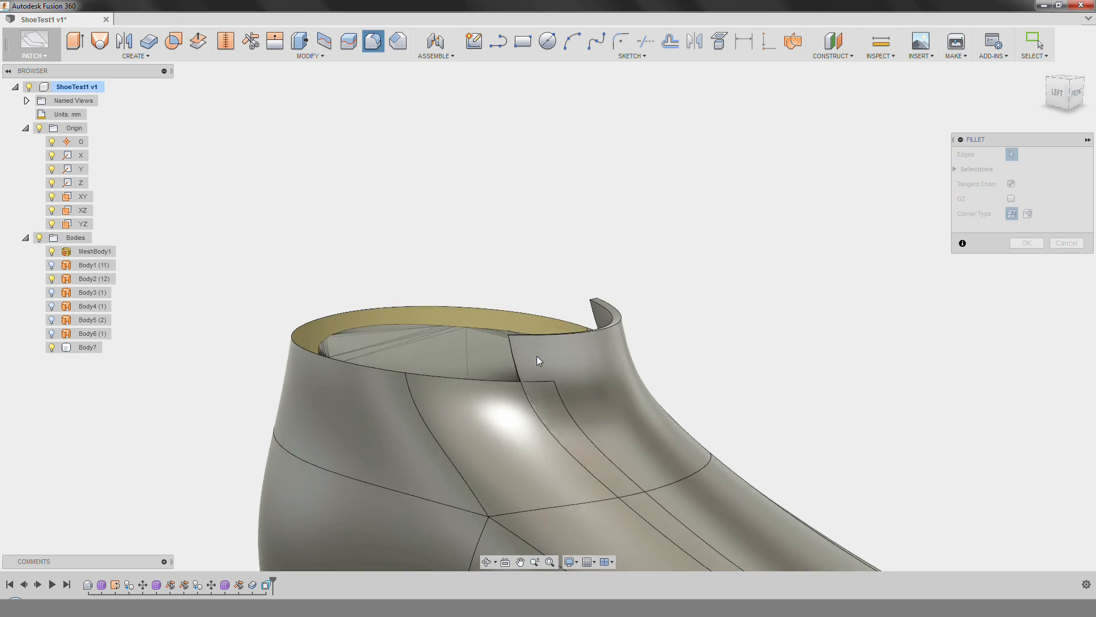
left_click(547, 354)
middle_click_drag(479, 227, 514, 148, "shift")
left_click(1011, 228)
middle_click_drag(531, 457, 633, 437, "shift")
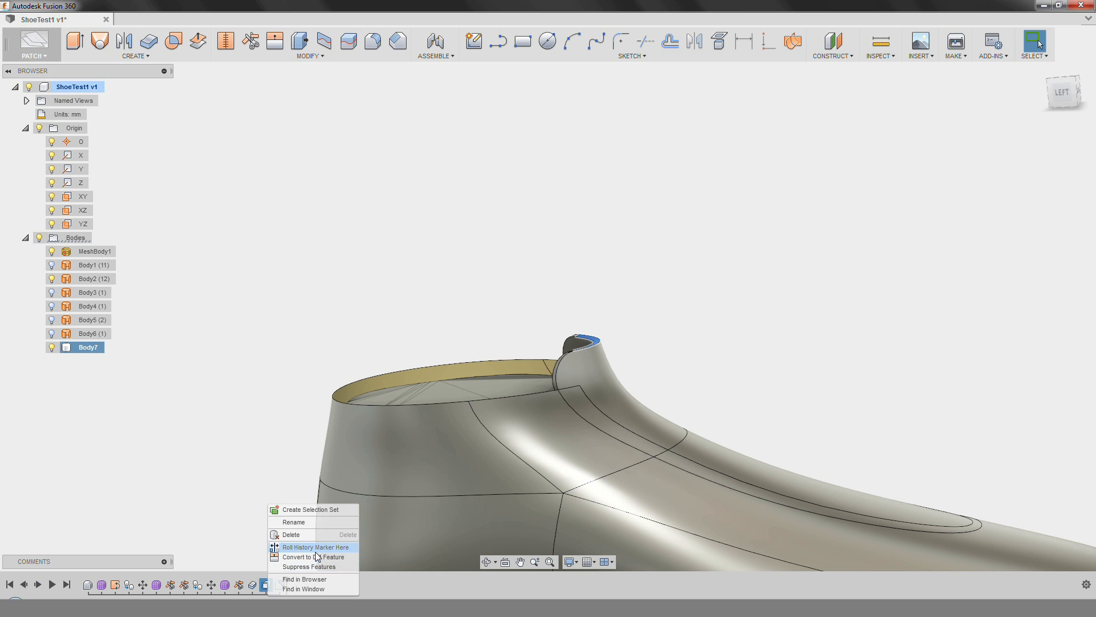
right_click(266, 584)
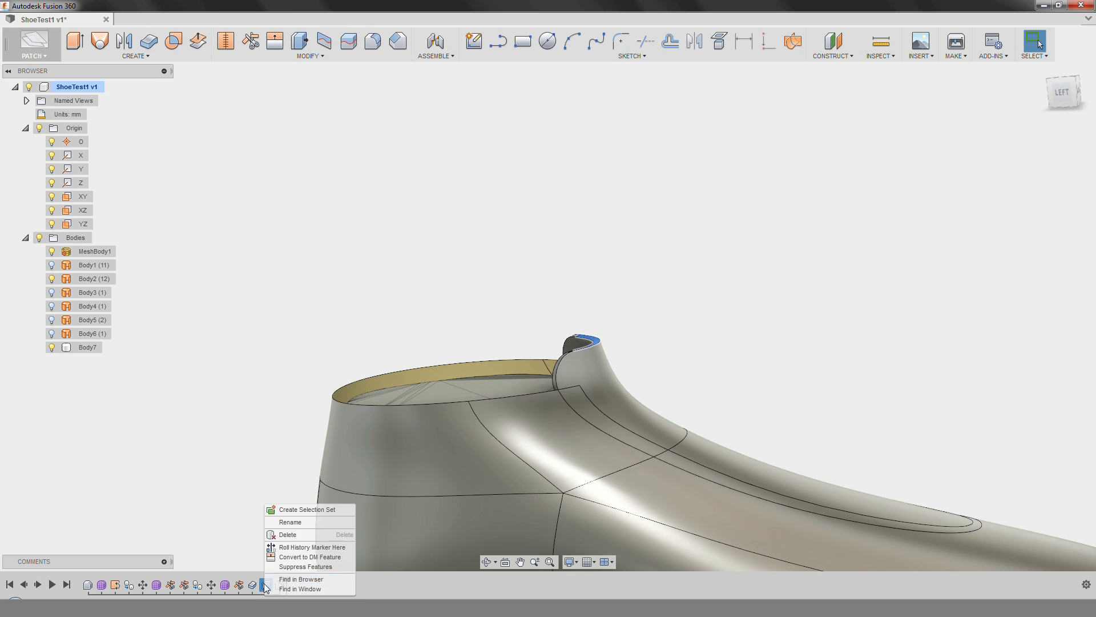
left_click(239, 512)
Thicken the trimmed shoe upper surface Body2 into a solid body.
middle_click_drag(548, 377, 700, 564, "shift")
scroll(496, 410, "down", 4)
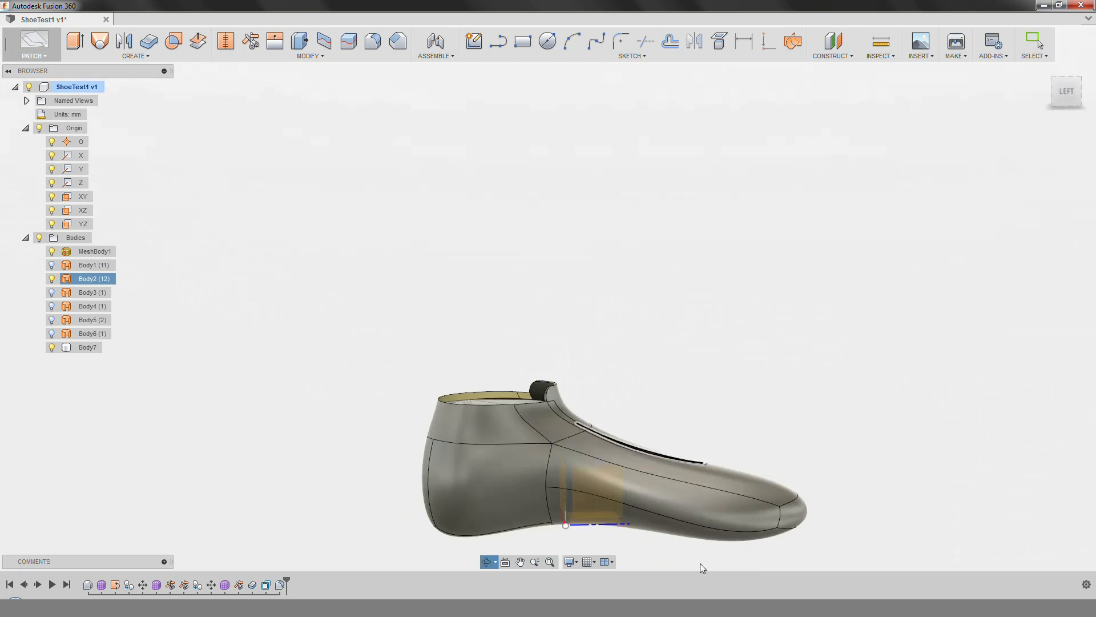
middle_click_drag(219, 423, 405, 403, "shift")
scroll(414, 401, "up", 3)
middle_click_drag(414, 401, 455, 402, "shift")
scroll(452, 405, "up", 2)
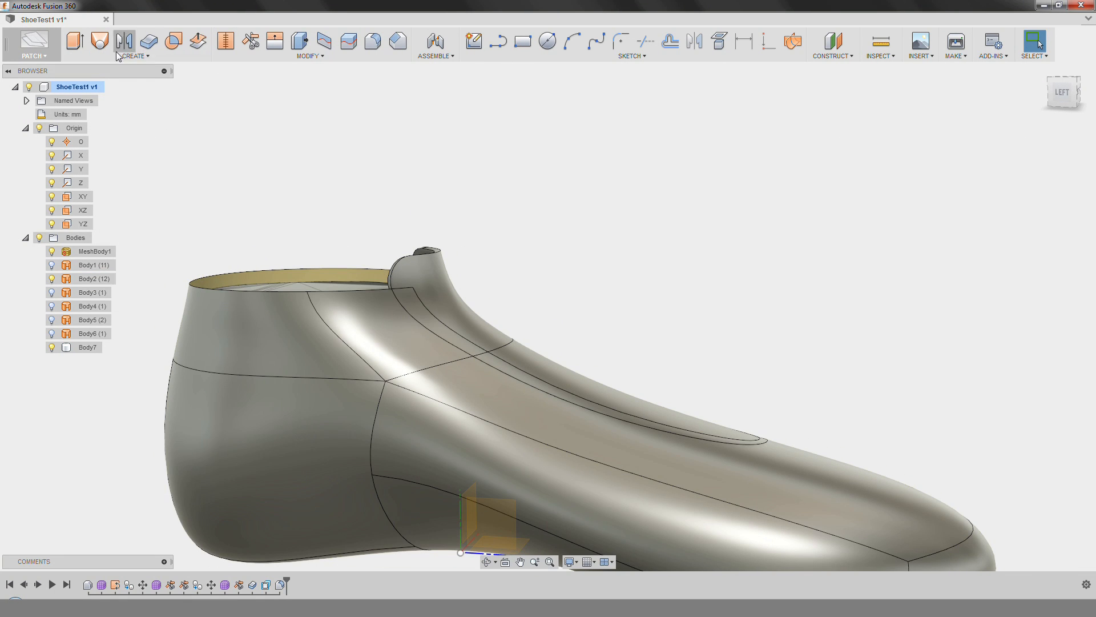
left_click(146, 51)
left_click(389, 334)
middle_click_drag(609, 329, 639, 331, "shift")
left_click(1026, 243)
Fillet the upper's corners where the collar meets the instep opening with a 5 mm constant radius, without G2.
middle_click_drag(759, 320, 807, 396, "shift")
scroll(808, 397, "down", 1)
key("f")
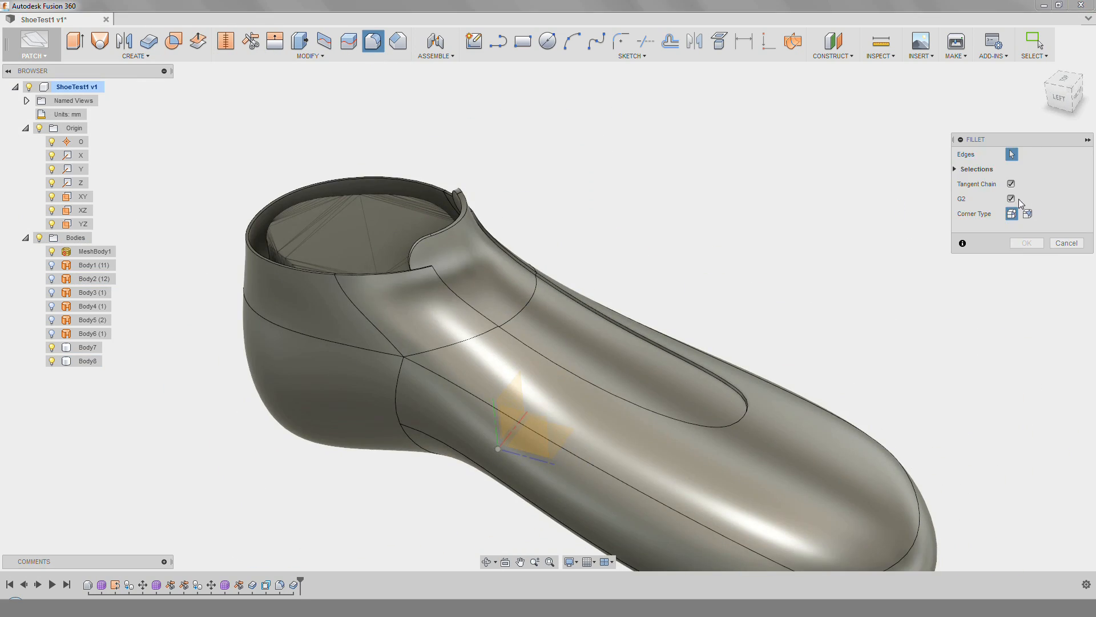
middle_click_drag(577, 197, 531, 245, "shift")
scroll(450, 225, "up", 3)
left_click(446, 225)
scroll(548, 189, "down", 2)
middle_click_drag(614, 144, 759, 251, "shift")
left_click(800, 273)
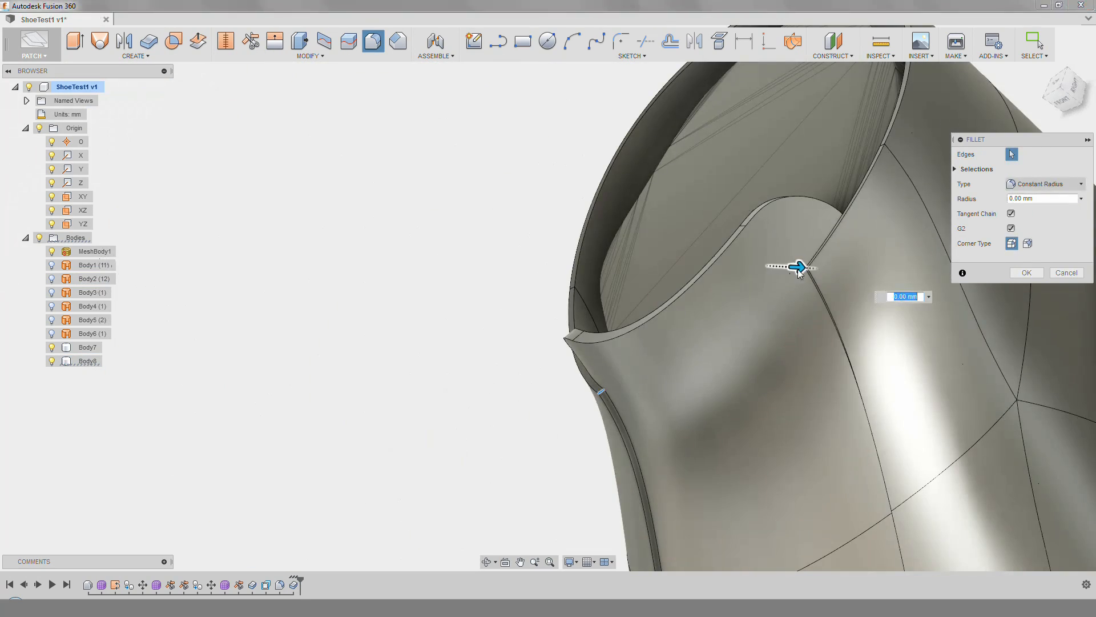
left_click_drag(804, 268, 809, 268)
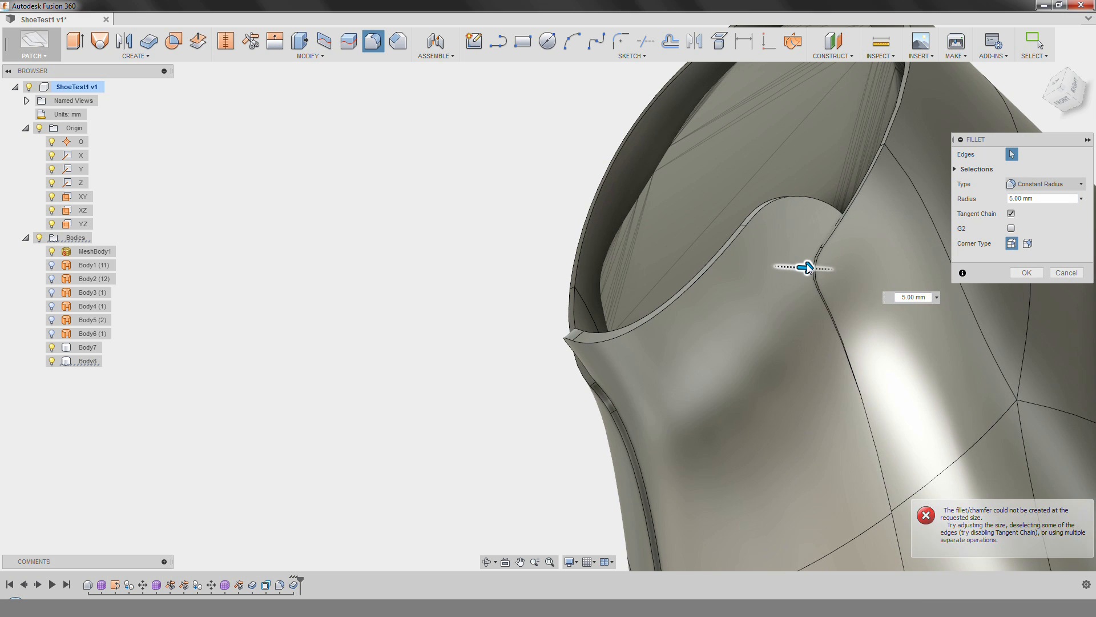
scroll(745, 301, "down", 5)
middle_click_drag(745, 300, 746, 283, "shift")
key("Return")
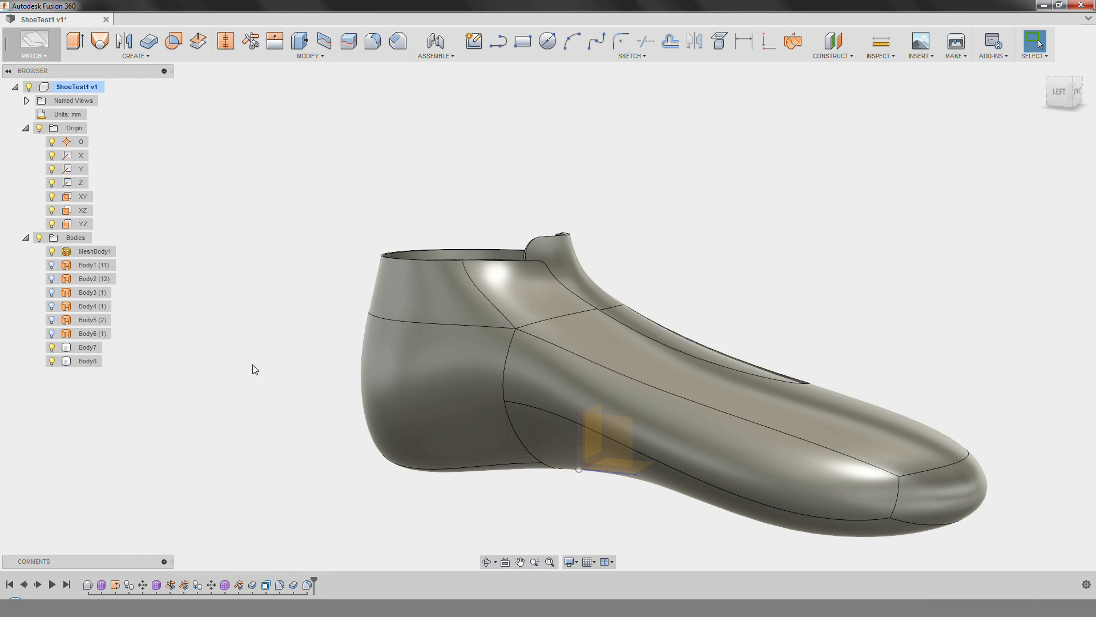
Offset all faces of Body1 by 0 mm as a new body, then hide Body1.
left_click(52, 266)
left_click(173, 47)
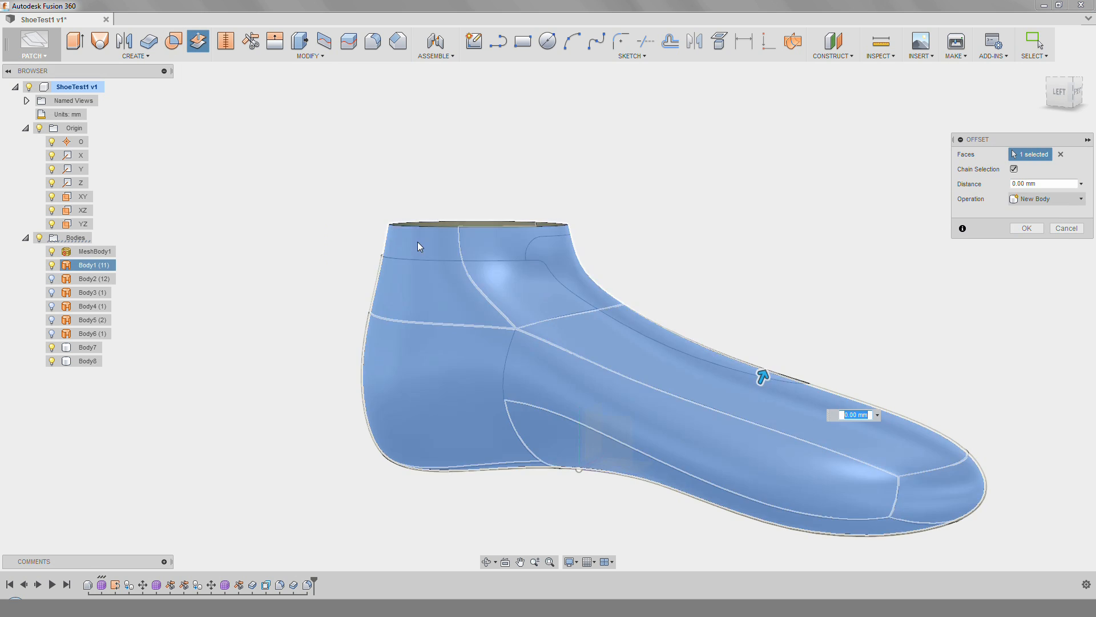
left_click(417, 242)
key("Return")
left_click(52, 265)
middle_click_drag(485, 423, 511, 388, "shift")
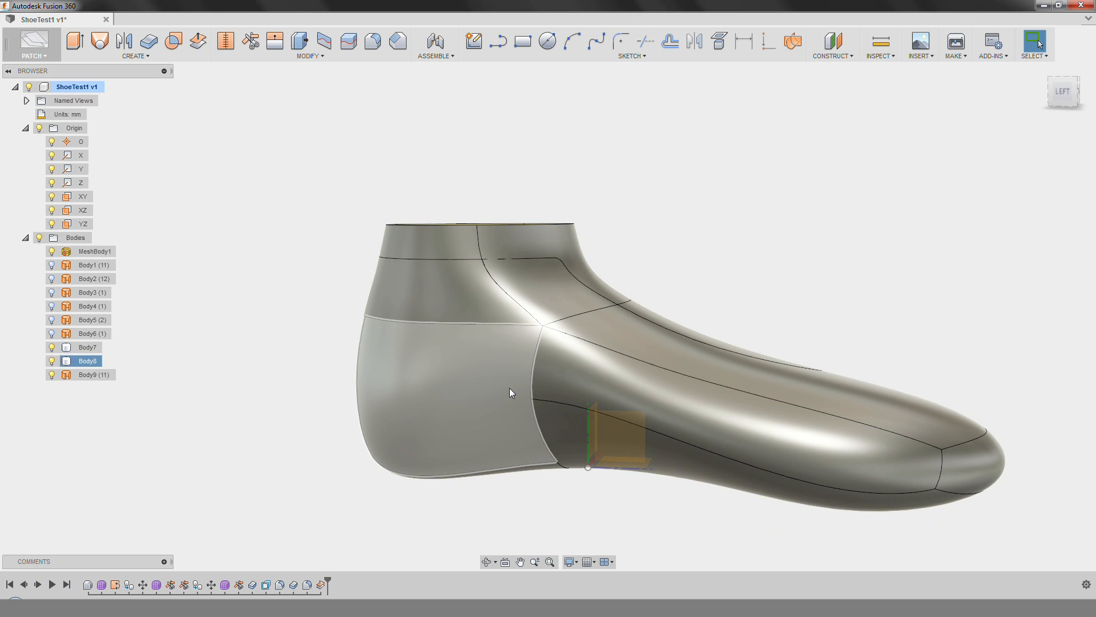
Trim the offset shell Body9 at the ankle using the flat plane Body4.
middle_click_drag(575, 335, 439, 323, "shift")
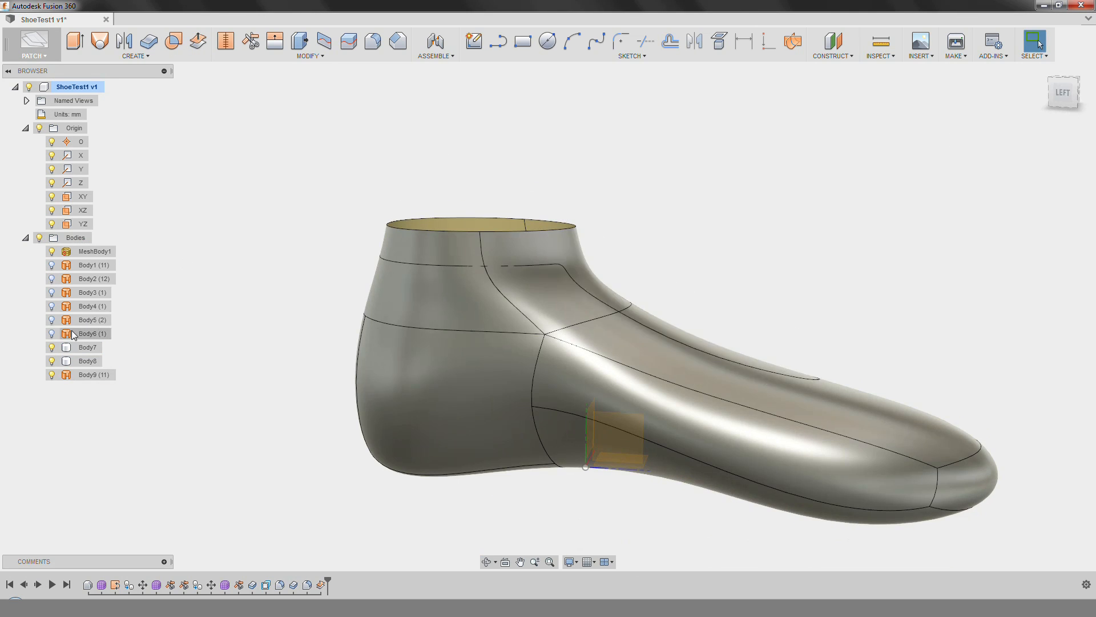
left_click(251, 43)
left_click(547, 258)
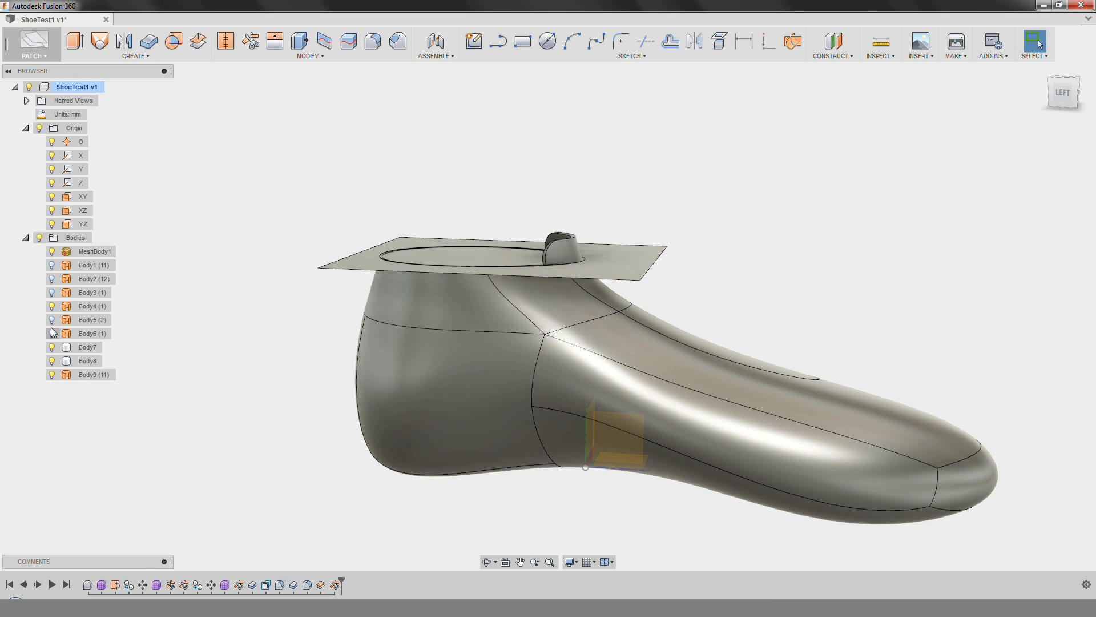
left_click(52, 333)
Create a center-type rectangular T-spline plane above the forefoot in a new form.
left_click(787, 349)
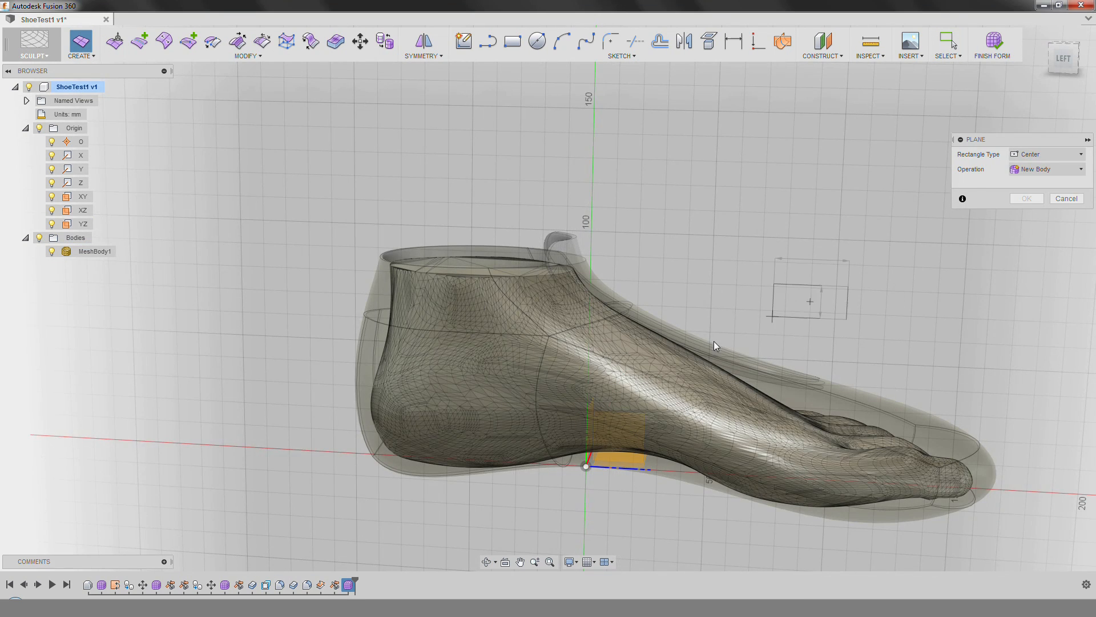
left_click(716, 346)
left_click(1027, 258)
Use Edit Form to move the new plane's edges and stretch it beside the forefoot.
middle_click_drag(914, 280, 617, 217, "shift")
left_click(115, 41)
left_click_drag(496, 155, 331, 303)
middle_click_drag(331, 303, 365, 400, "shift")
left_click_drag(365, 445, 602, 448)
middle_click_drag(602, 449, 856, 228, "shift")
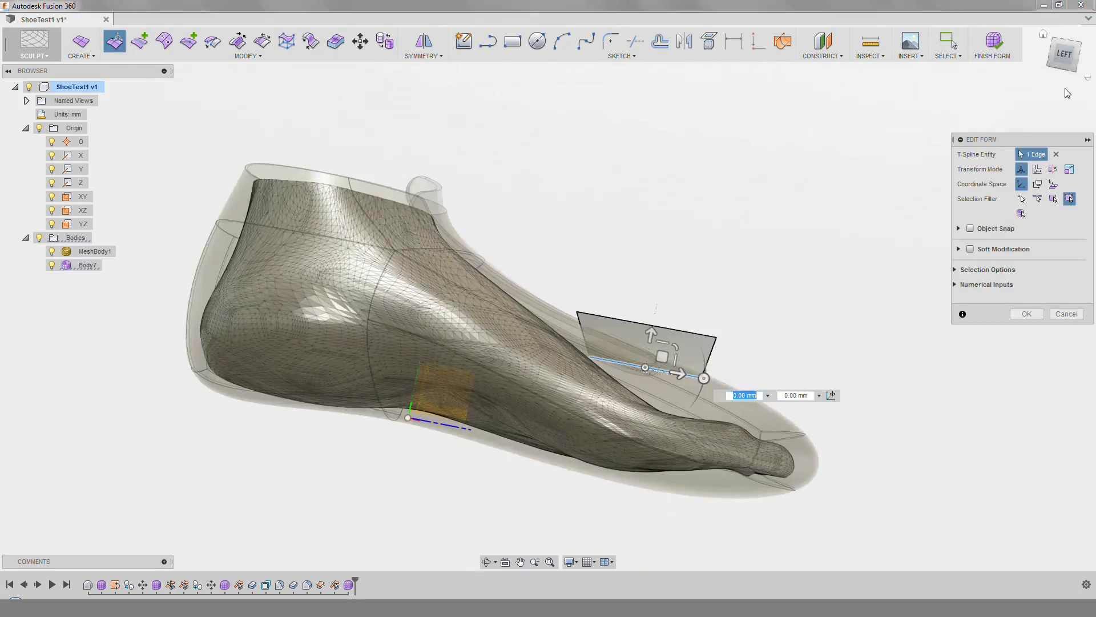
Reposition the plane's edges so it forms a nearly flat strip across the full width of the toes.
left_click(1064, 54)
middle_click_drag(577, 377, 560, 400, "shift")
left_click(551, 364)
left_click_drag(566, 353, 601, 381)
scroll(450, 355, "up", 3)
middle_click_drag(450, 355, 361, 393, "shift")
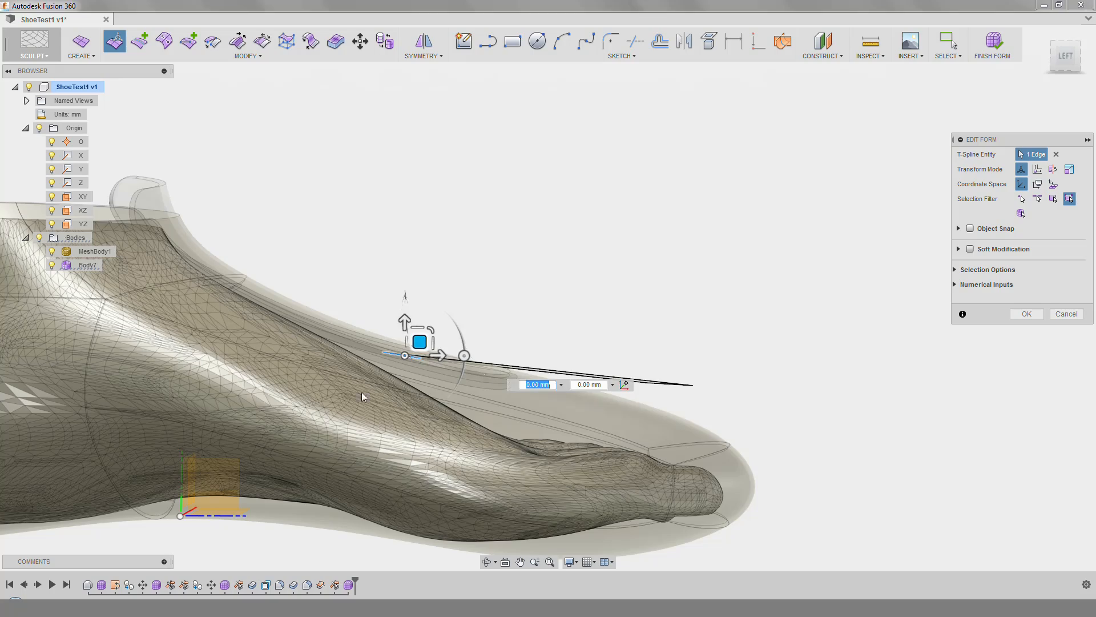
middle_click_drag(610, 424, 627, 396, "shift")
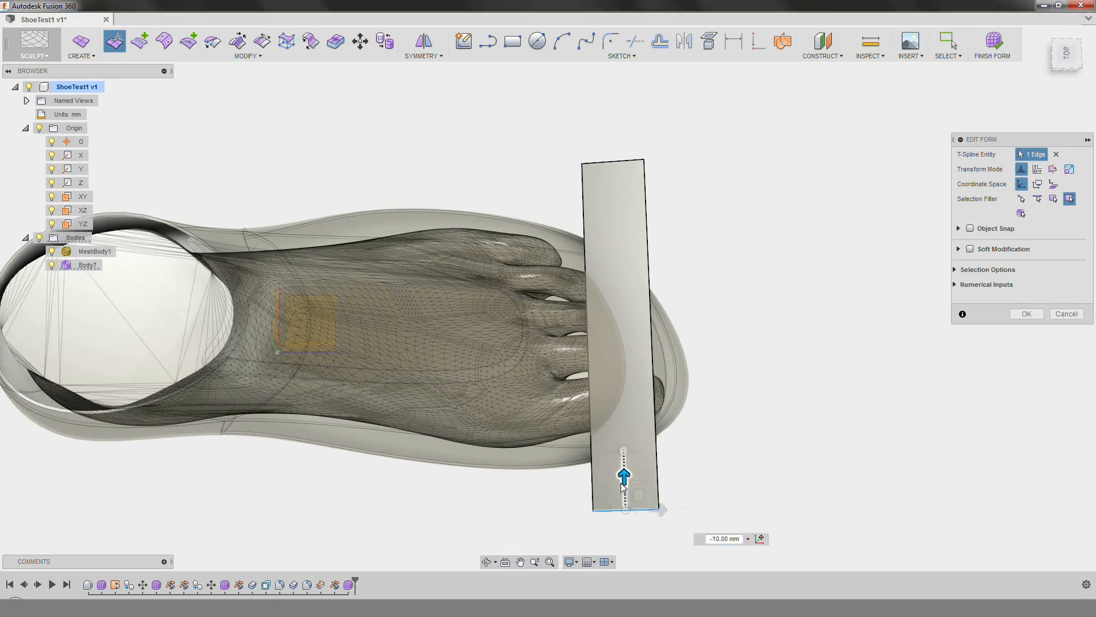
Extend the strip back along the foot in a curve that rises past the ankle.
middle_click_drag(623, 486, 901, 198, "shift")
middle_click_drag(621, 384, 733, 367)
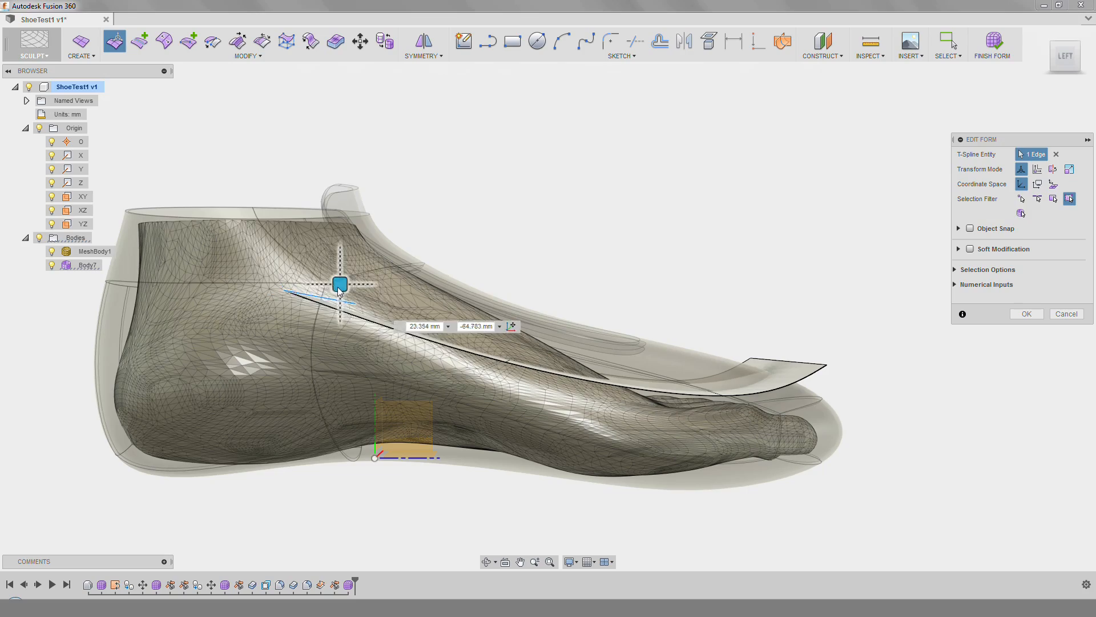
middle_click_drag(260, 156, 839, 331, "shift")
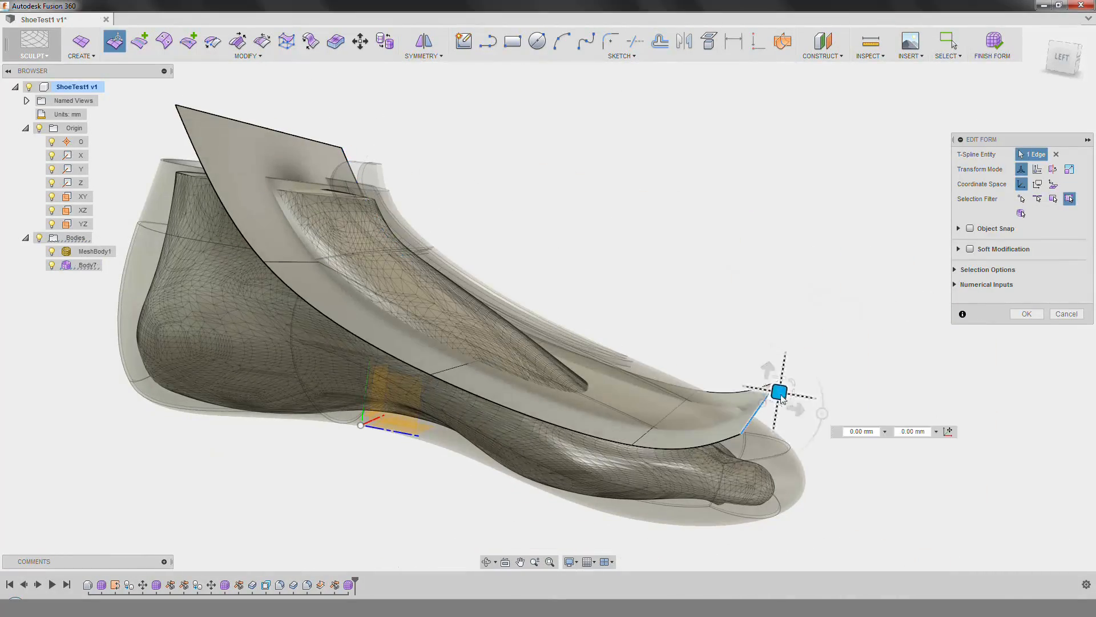
Adjust the curved strip's front edge above the toes and finish the form.
left_click_drag(821, 415, 820, 412)
middle_click_drag(820, 412, 691, 109, "shift")
left_click(1018, 317)
left_click(994, 43)
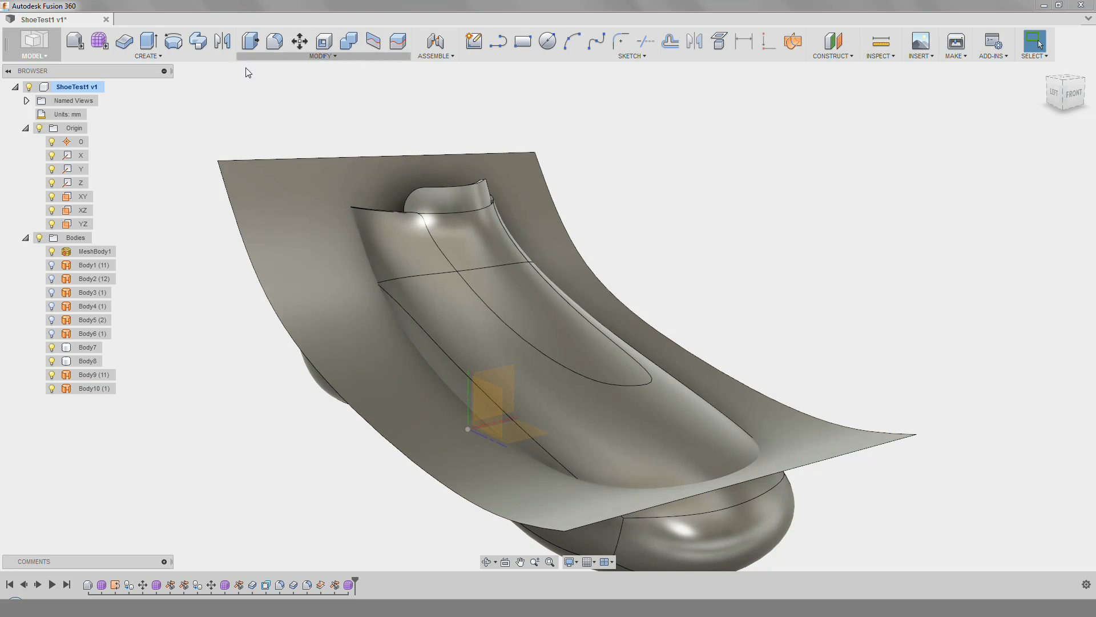
Trim the upper surface Body9 with the curved strip and hide the strip.
left_click(249, 51)
left_click(331, 194)
left_click(406, 259)
left_click(1025, 184)
right_click(372, 174)
left_click(51, 388)
Thicken the remaining Body9 surface into a new solid body around the foot.
middle_click_drag(265, 398, 351, 402, "shift")
left_click(351, 402)
left_click(222, 246)
middle_click_drag(222, 245, 296, 257, "shift")
scroll(303, 216, "up", 5)
left_click(1026, 243)
scroll(718, 320, "down", 6)
middle_click_drag(718, 319, 129, 417, "shift")
Reopen the curved strip's form and shift its midfoot cross edge by about 1.3 mm and 0.3 mm with Edit Form.
right_click(349, 584)
left_click(375, 513)
mouse_move(965, 308)
middle_mouse_down("shift")
mouse_move(988, 240)
mouse_move(970, 274)
middle_mouse_up("shift")
left_click(849, 455)
right_click(849, 455)
left_click(869, 426)
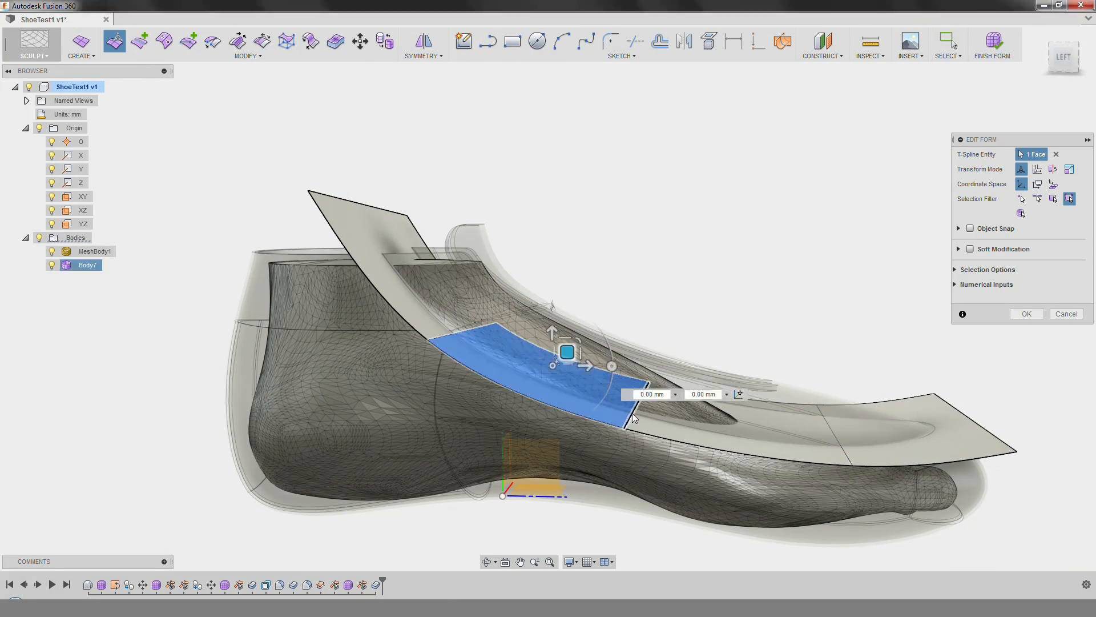
middle_click_drag(583, 357, 742, 378, "shift")
middle_click_drag(393, 188, 651, 354, "shift")
scroll(662, 339, "up", 3)
left_click(694, 96)
middle_click_drag(688, 143, 409, 456, "shift")
Adjust the strip's cross edge nearer the ankle and finish the form.
left_click(237, 386)
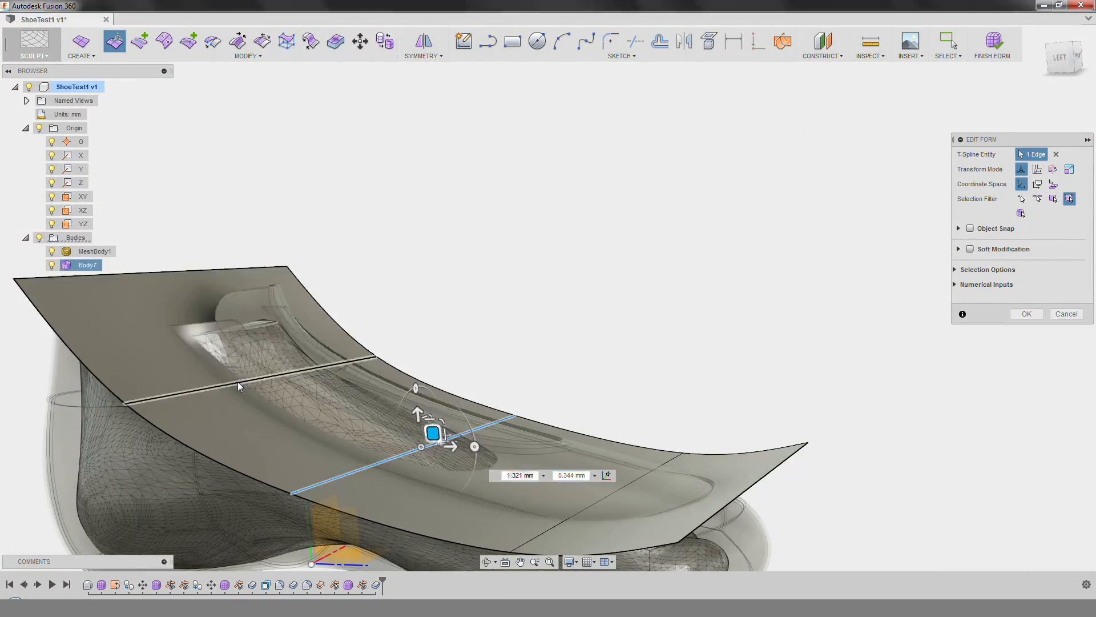
middle_click_drag(282, 358, 304, 396, "shift")
key("Escape")
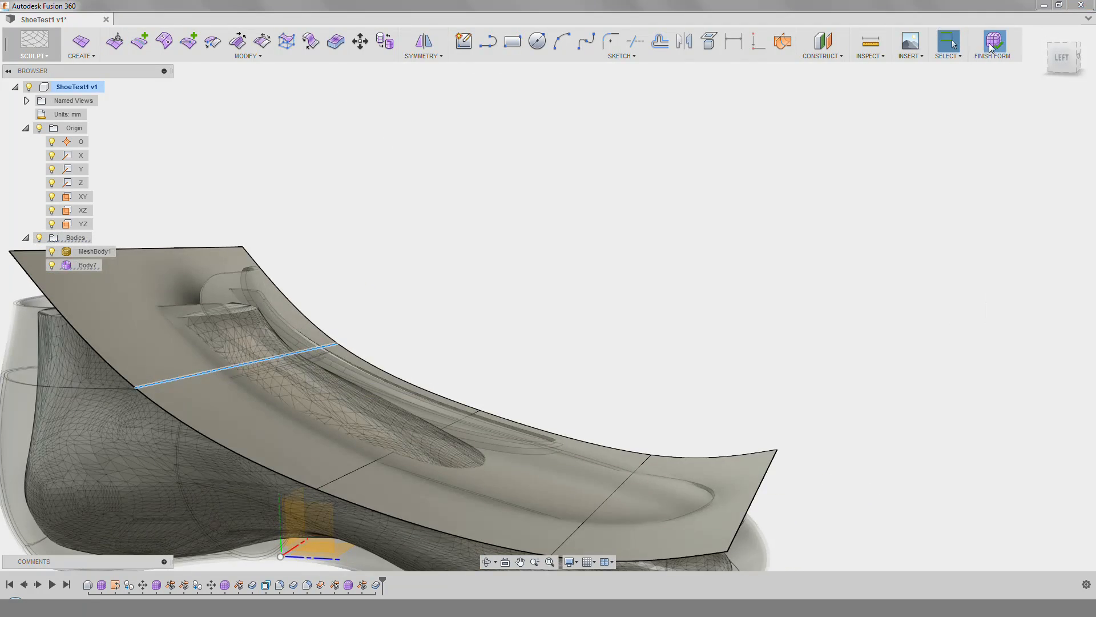
left_click(991, 46)
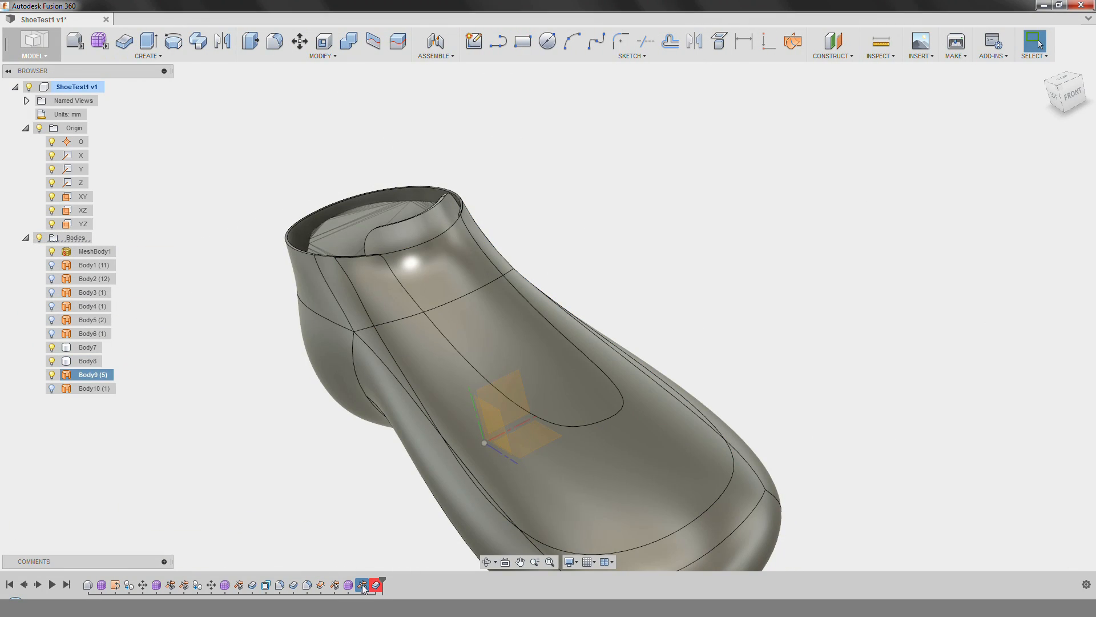
Try to re-edit the trim feature with the reshaped curved strip as its trim tool.
double_click(364, 585)
middle_click_drag(492, 334, 437, 371, "shift")
scroll(437, 371, "down", 1)
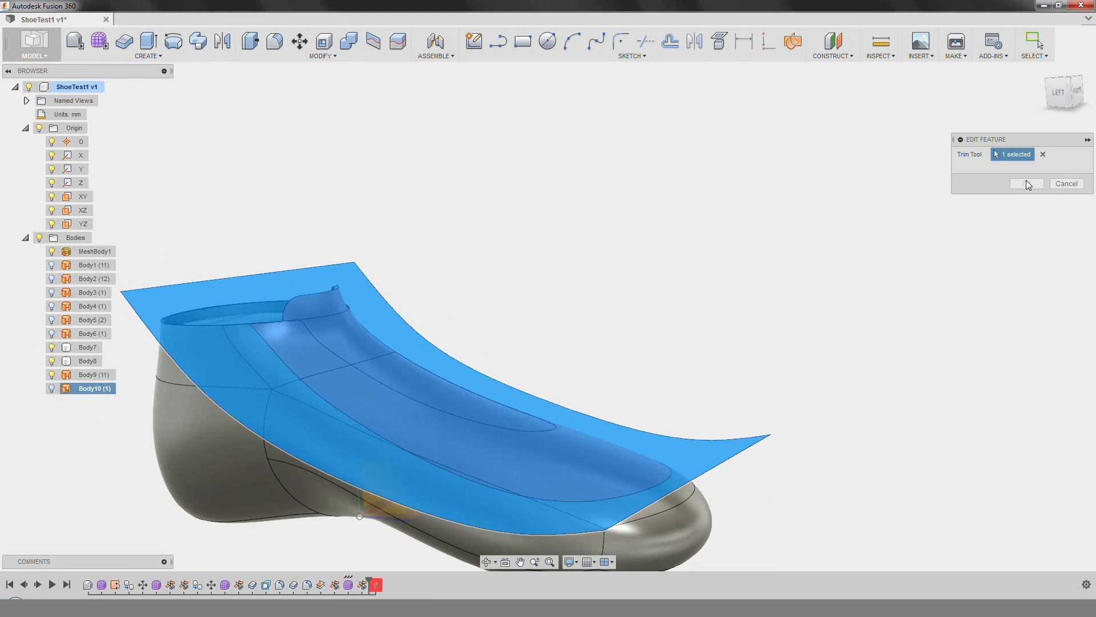
left_click(1026, 184)
Hide Body7 and Body8, show the curved strip, and trim Body9 with it.
left_click(50, 361)
left_click(52, 347)
left_click(52, 389)
middle_click_drag(365, 314, 399, 143, "shift")
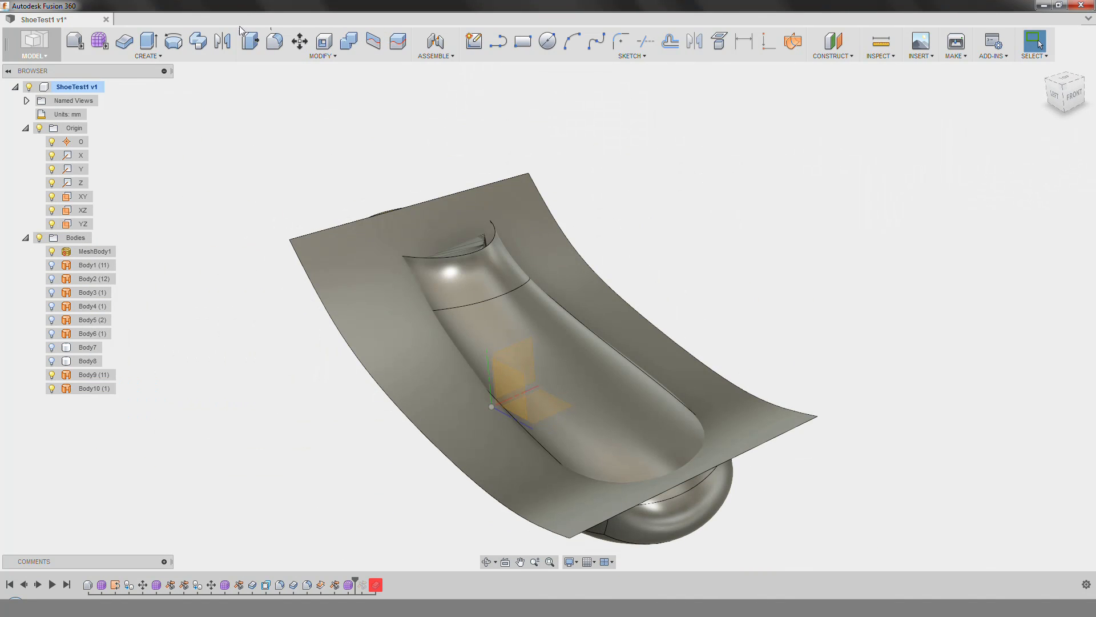
left_click(255, 43)
left_click(423, 228)
left_click(488, 269)
left_click(1026, 184)
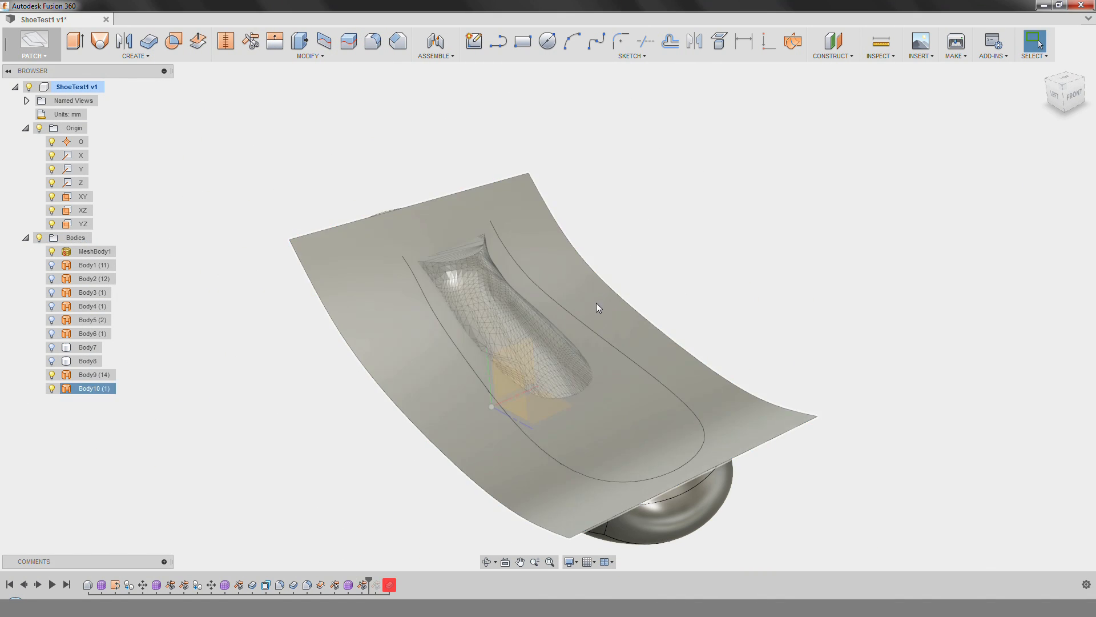
Hide the curved strip and thicken the trimmed Body9 surface into a new body.
left_click(52, 388)
middle_click_drag(340, 382, 365, 345, "shift")
scroll(305, 318, "up", 2)
middle_click_drag(571, 194, 591, 280, "shift")
scroll(274, 137, "down", 1)
left_click(366, 308)
middle_click_drag(422, 285, 465, 308, "shift")
left_click(1027, 242)
scroll(514, 343, "up", 1)
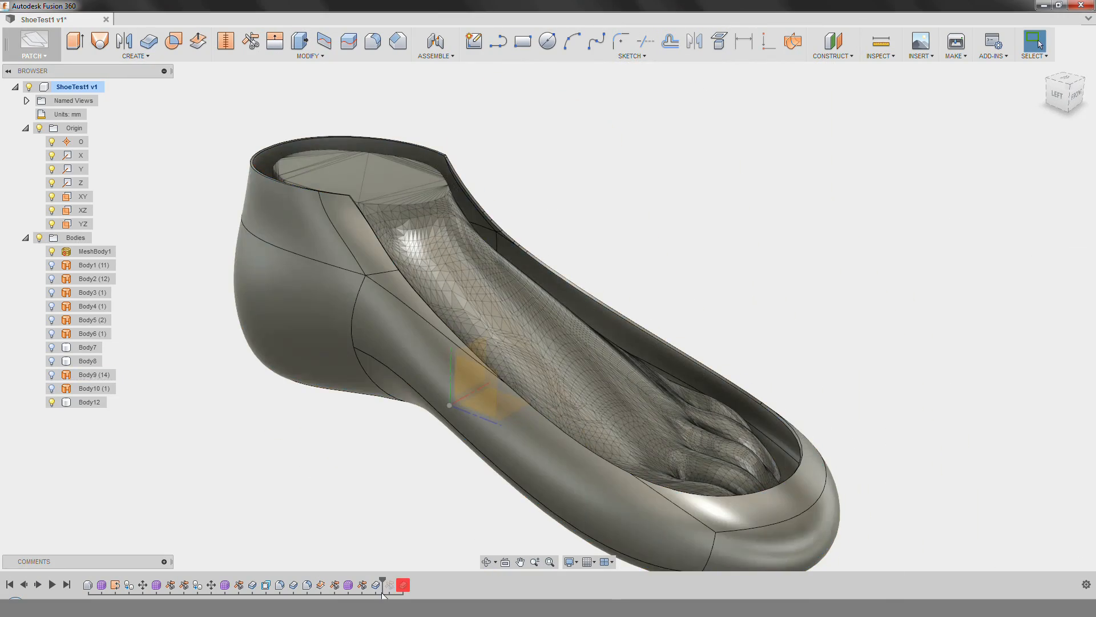
Delete the outdated trim and thicken features and show Body7 and Body8 again.
key("Delete")
middle_click_drag(491, 366, 457, 406, "shift")
left_click(51, 347)
left_click(52, 361)
middle_click_drag(608, 455, 628, 394, "shift")
Fillet the sharp corner edges where the new outer body's opening meets the collar with a 5 mm constant radius.
left_click(320, 394)
middle_click_drag(512, 412, 311, 457, "shift")
key("f")
scroll(297, 398, "up", 5)
left_click(276, 308)
scroll(336, 272, "down", 3)
middle_click_drag(335, 272, 485, 196, "shift")
left_click(443, 176)
middle_click_drag(503, 246, 503, 166, "shift")
mouse_move(446, 277)
left_mouse_down()
mouse_move(443, 295)
mouse_move(445, 275)
left_mouse_up()
middle_click_drag(446, 276, 478, 370, "shift")
scroll(446, 274, "up", 5)
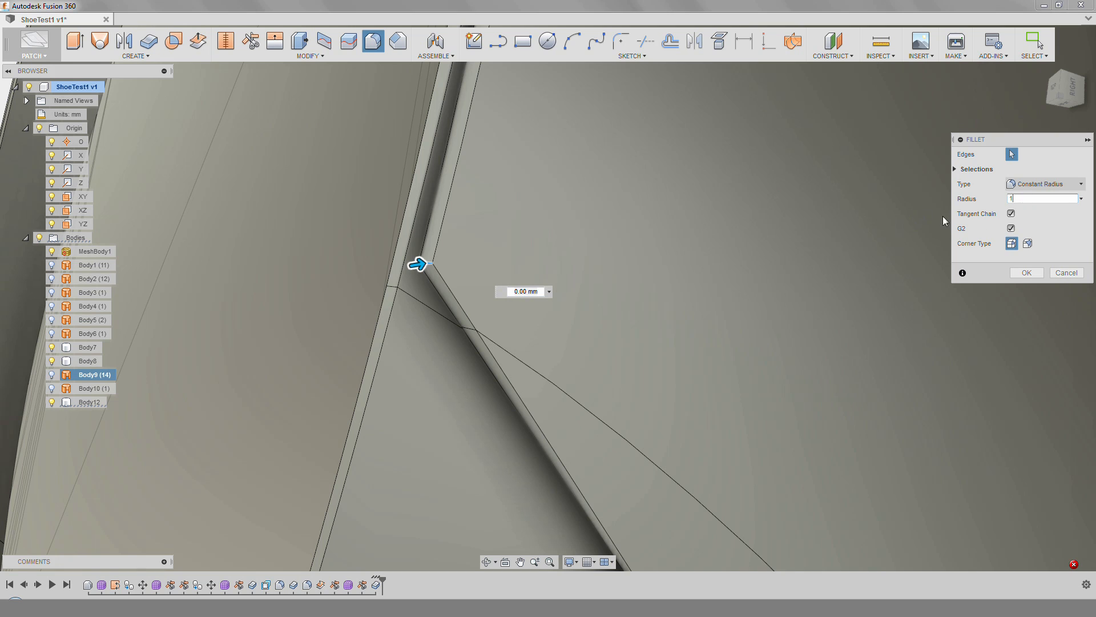
scroll(700, 298, "down", 4)
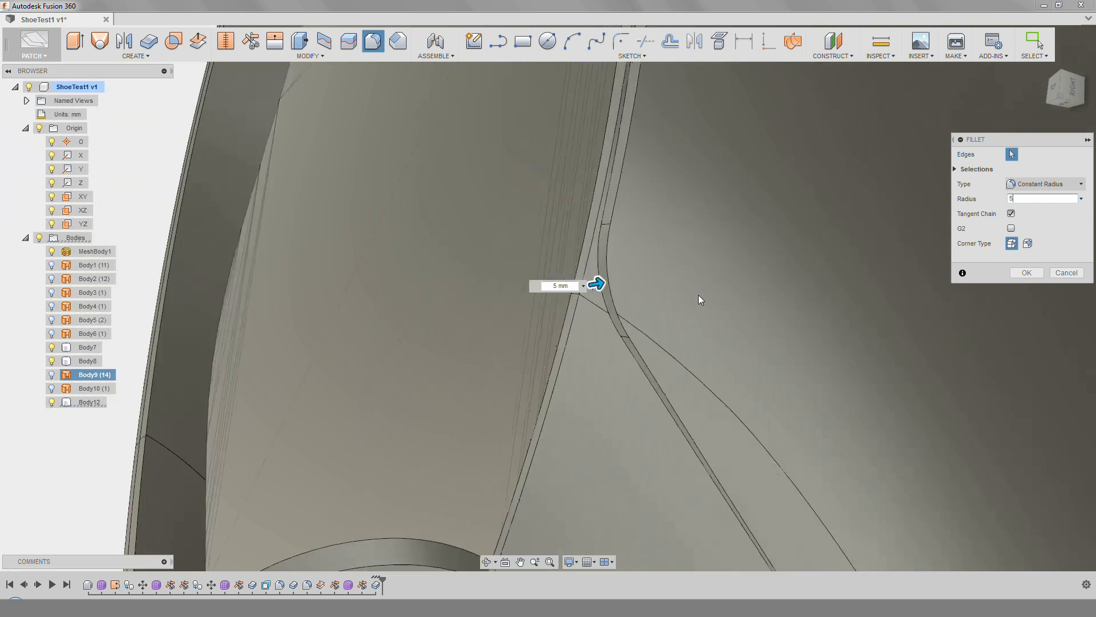
middle_click_drag(700, 299, 645, 199, "shift")
double_click(1032, 203)
type("5")
scroll(745, 343, "down", 4)
middle_click_drag(745, 343, 548, 446, "shift")
key("Return")
scroll(514, 442, "up", 4)
left_click(342, 512)
left_click(1063, 276)
scroll(679, 394, "down", 4)
Edit Form4 and reposition the strip's cross edge over the instep to reshape the cutting curve.
middle_click_drag(679, 420, 448, 237, "shift")
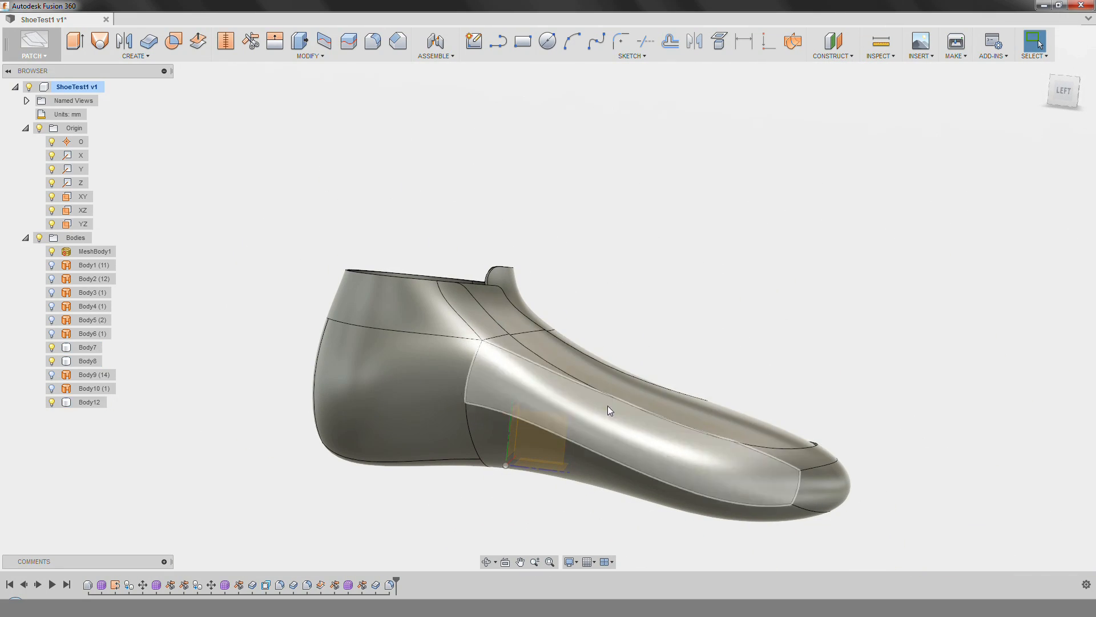
middle_click_drag(579, 374, 576, 291)
scroll(575, 291, "up", 3)
middle_click_drag(793, 263, 350, 588, "shift")
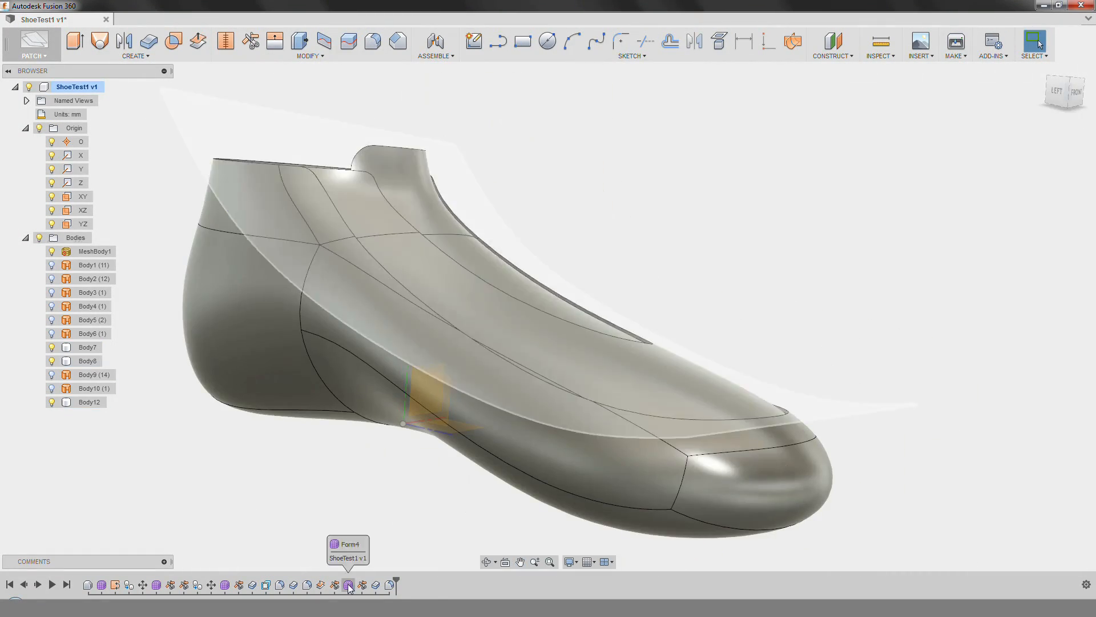
double_click(349, 586)
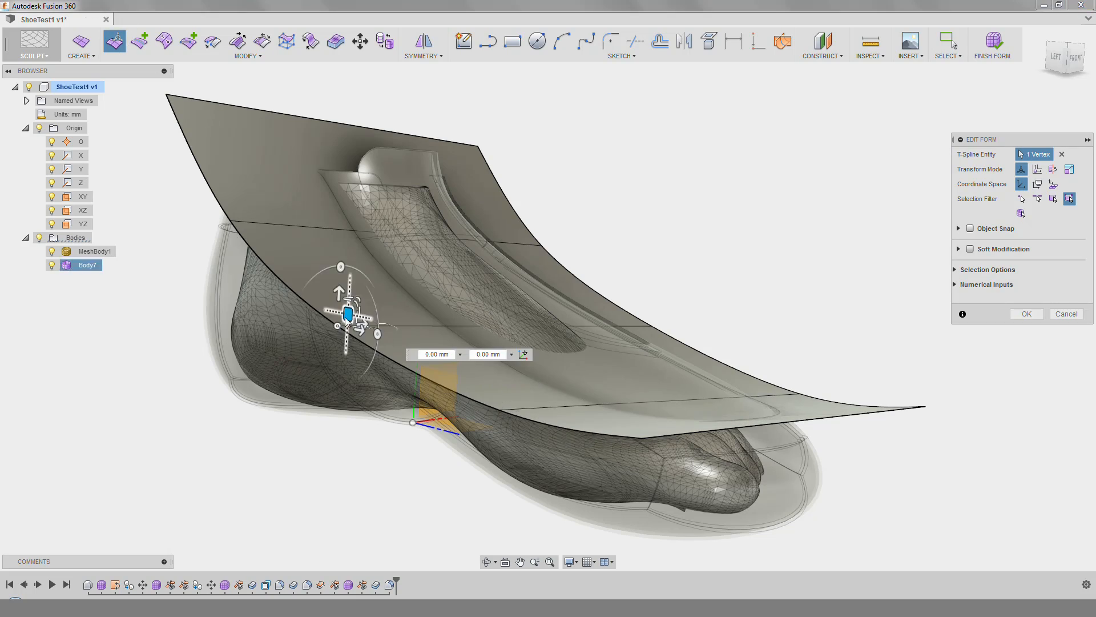
left_click(434, 330)
middle_click_drag(434, 330, 390, 193, "shift")
middle_click_drag(717, 406, 458, 263, "shift")
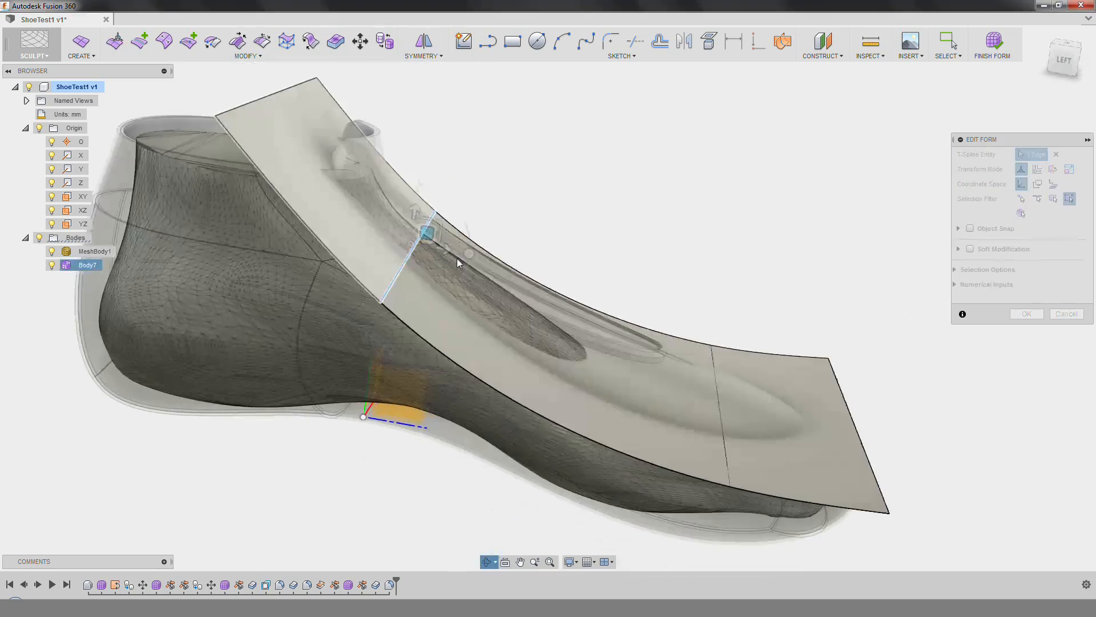
middle_click_drag(382, 217, 320, 319, "shift")
middle_click_drag(411, 343, 577, 314)
left_click(1027, 314)
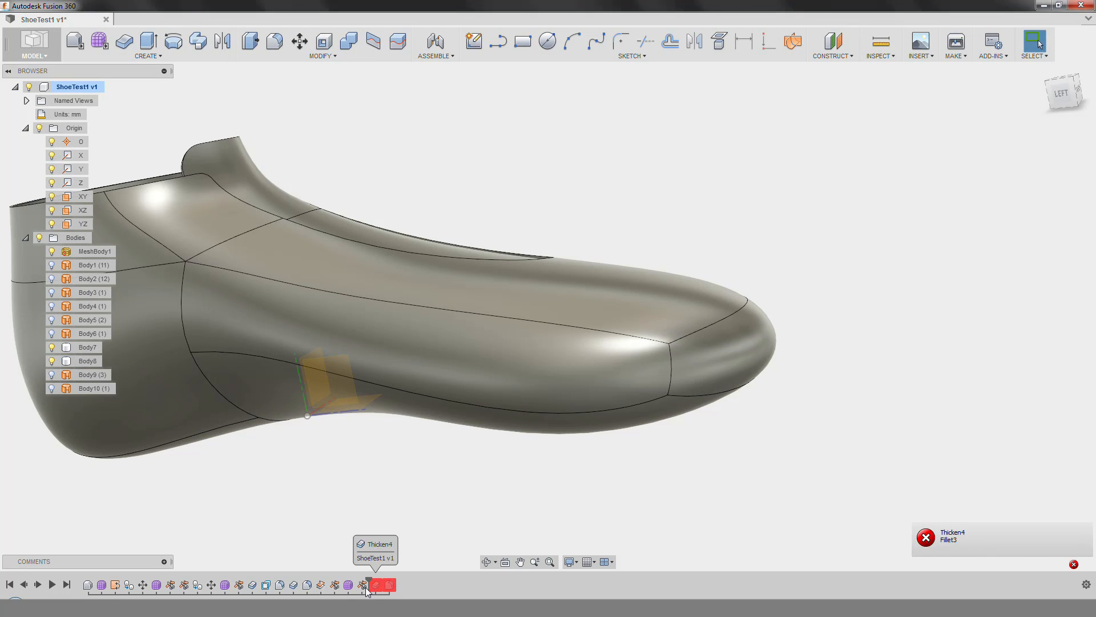
Show Body10 and redo the trim of Body9 with the reshaped strip.
left_click(51, 388)
right_click(361, 586)
left_click(394, 547)
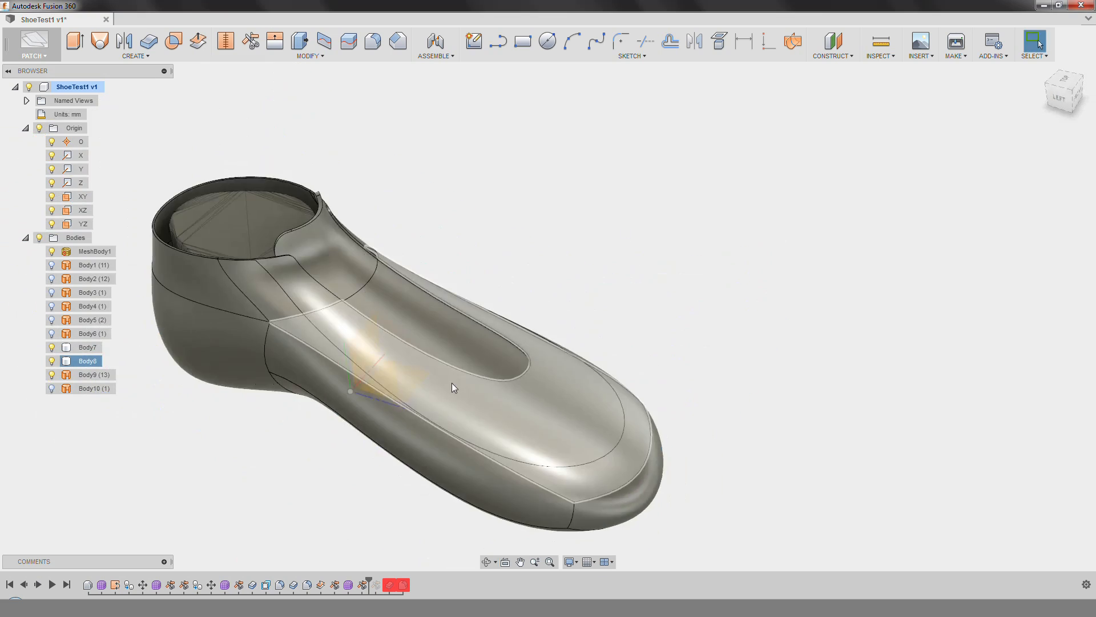
middle_click_drag(451, 383, 376, 360, "shift")
scroll(525, 140, "down", 1)
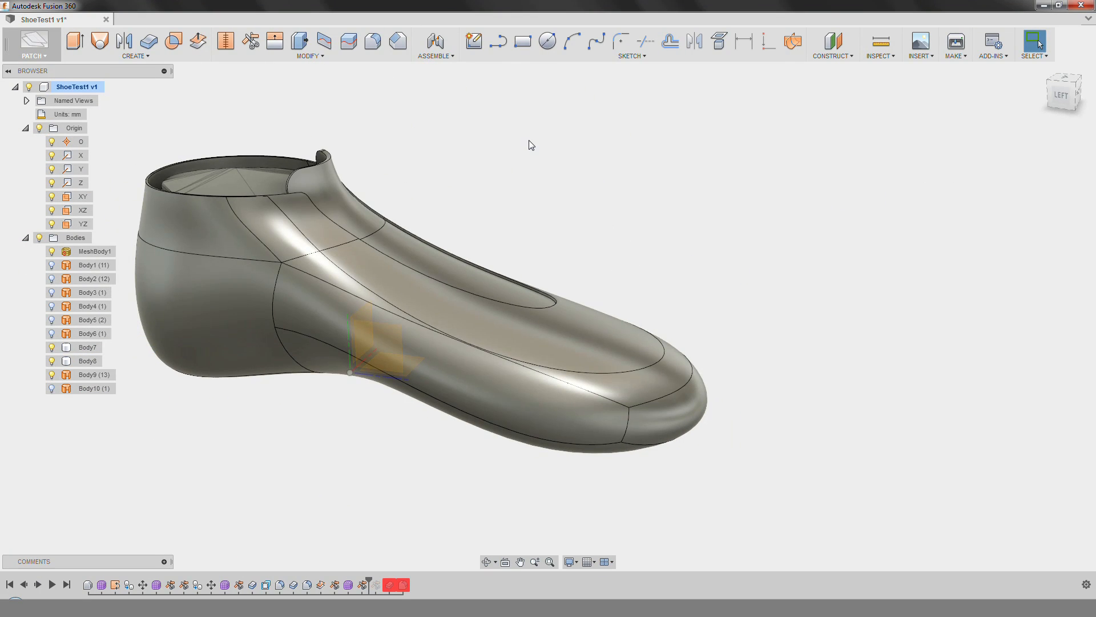
Edit the strip's form again, adjust its edge over the instep, and check the new trim line.
right_click(350, 583)
left_click(374, 502)
left_click(115, 42)
left_click(356, 229)
left_click(1027, 314)
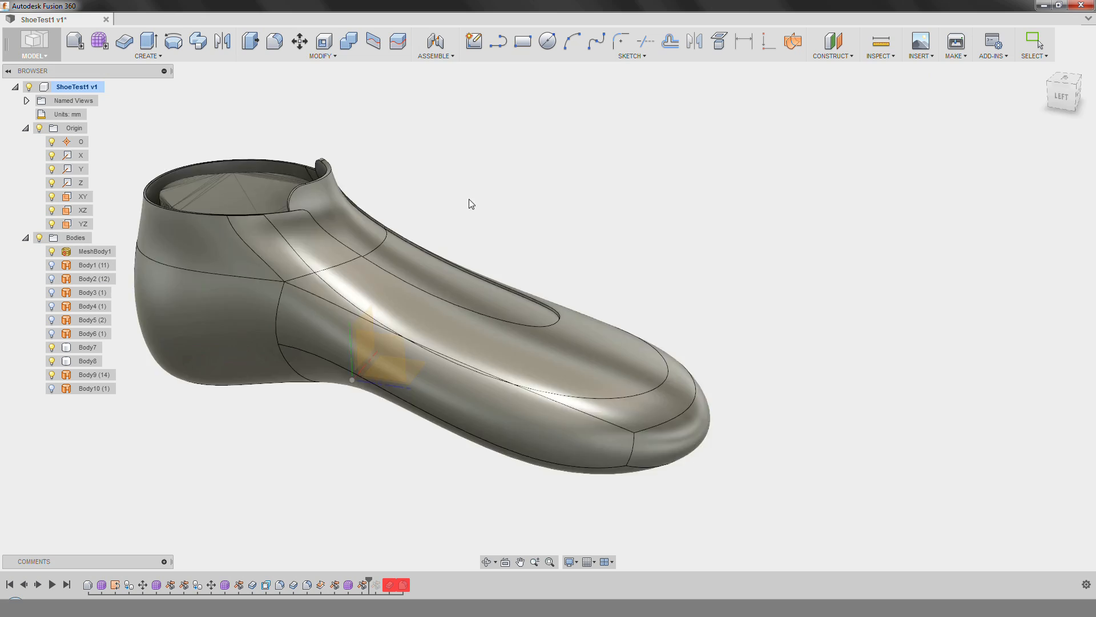
middle_click_drag(470, 203, 338, 554, "shift")
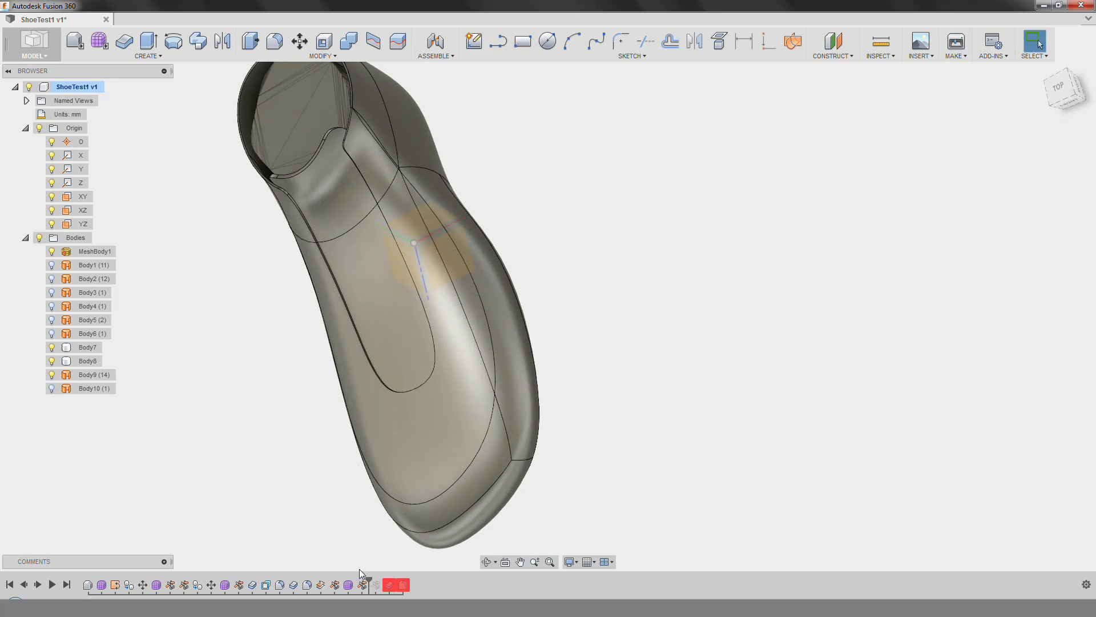
Fine-tune the strip's form once more by nudging another part of it slightly upward.
right_click(347, 584)
left_click(368, 511)
middle_click_drag(434, 286, 410, 247, "shift")
middle_click_drag(410, 247, 417, 258)
left_click(455, 183)
left_click(115, 42)
left_click_drag(469, 202, 469, 197)
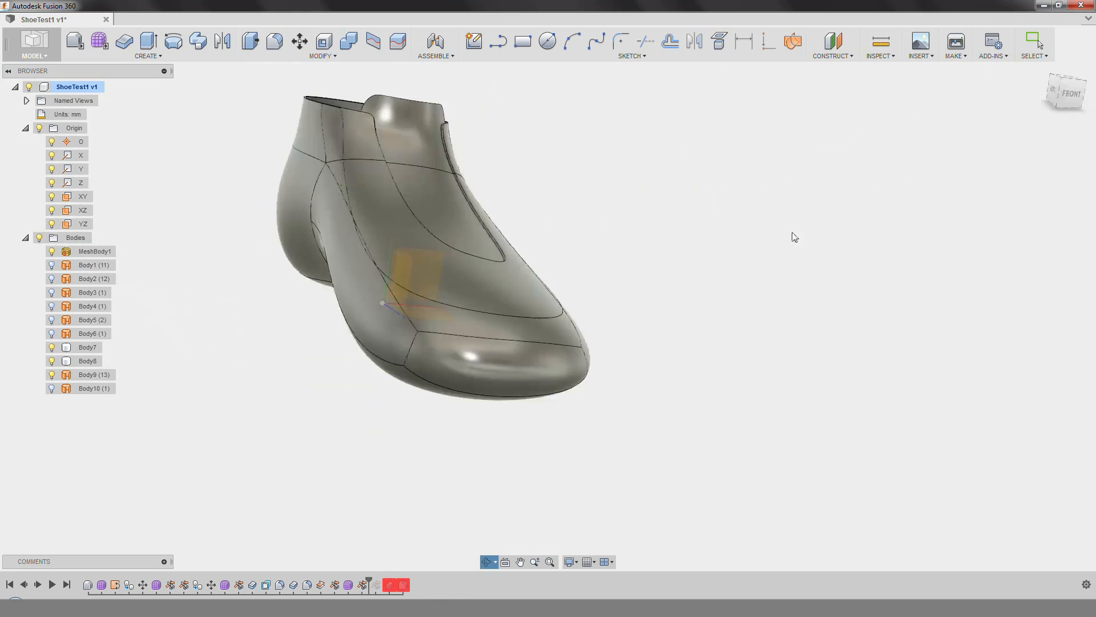
Thicken the retrimmed Body9 surface by 1 mm on one side as a new body.
mouse_move(791, 237)
middle_mouse_down("shift")
mouse_move(760, 306)
mouse_move(649, 306)
mouse_move(645, 319)
middle_mouse_up("shift")
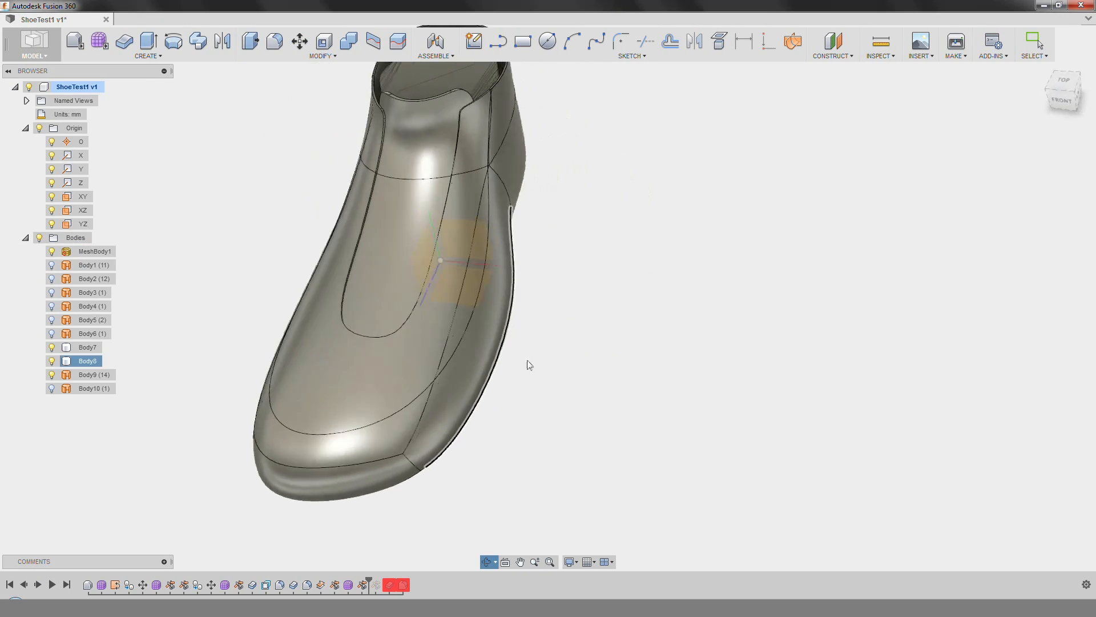
middle_click_drag(530, 366, 433, 320, "shift")
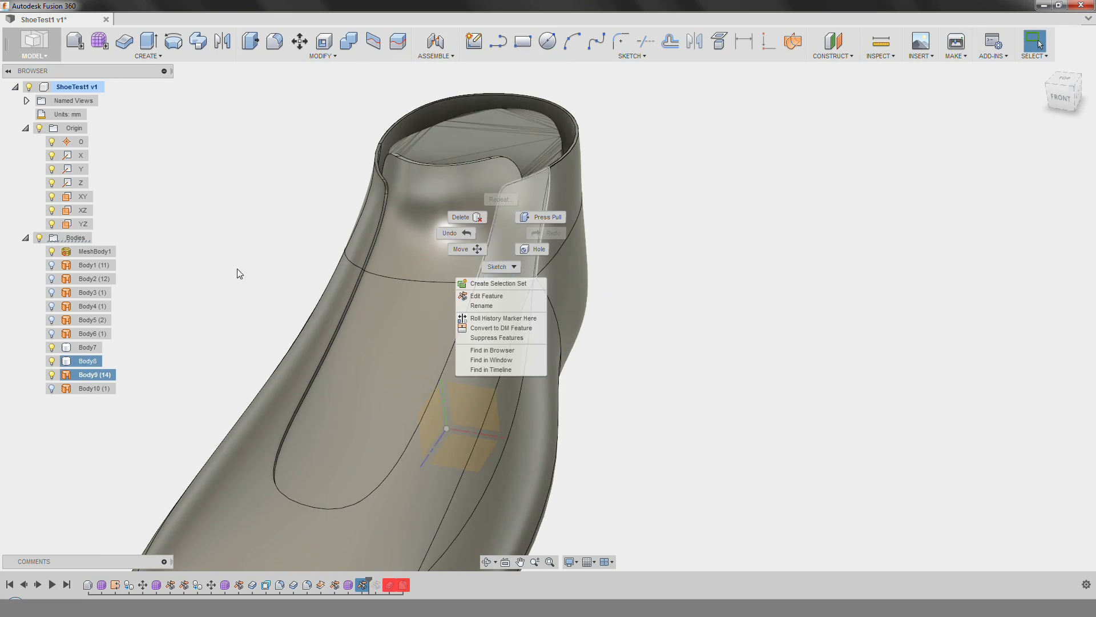
middle_click_drag(241, 273, 349, 514, "shift")
left_click(123, 41)
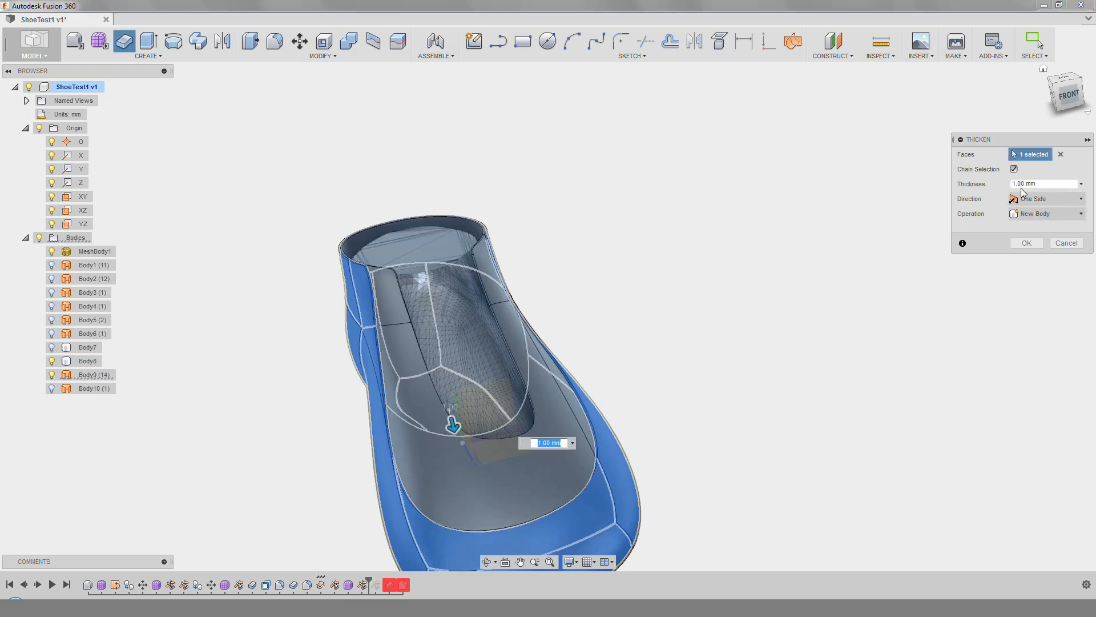
Fillet the corner edges at the collar opening of the newly thickened body with an 8 mm constant radius.
left_click(251, 41)
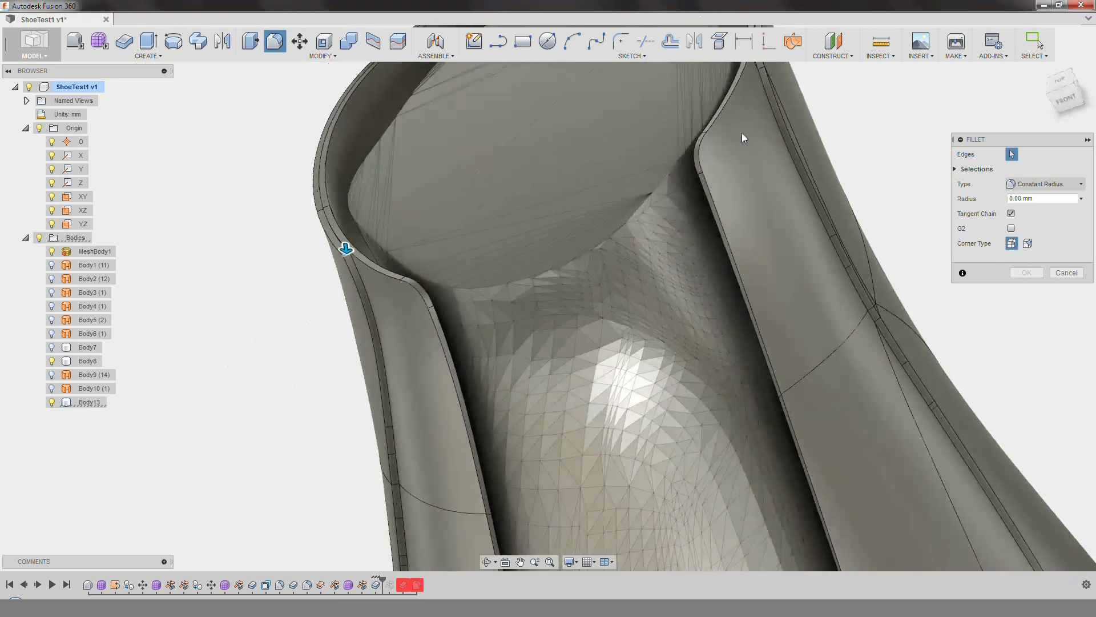
left_click(661, 274)
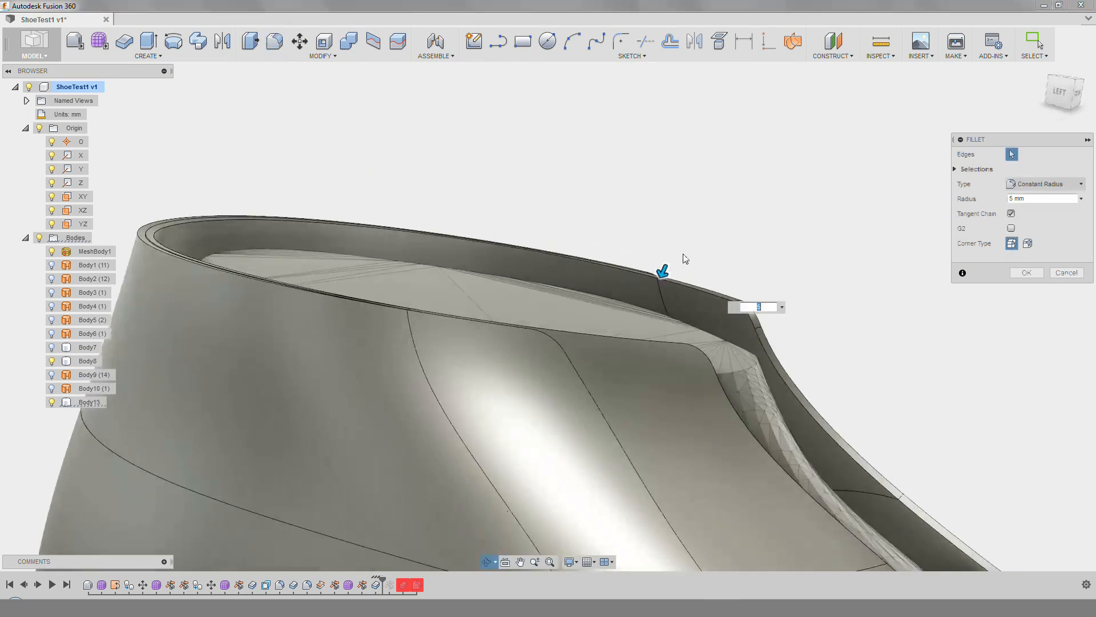
scroll(685, 259, "down", 3)
type("8")
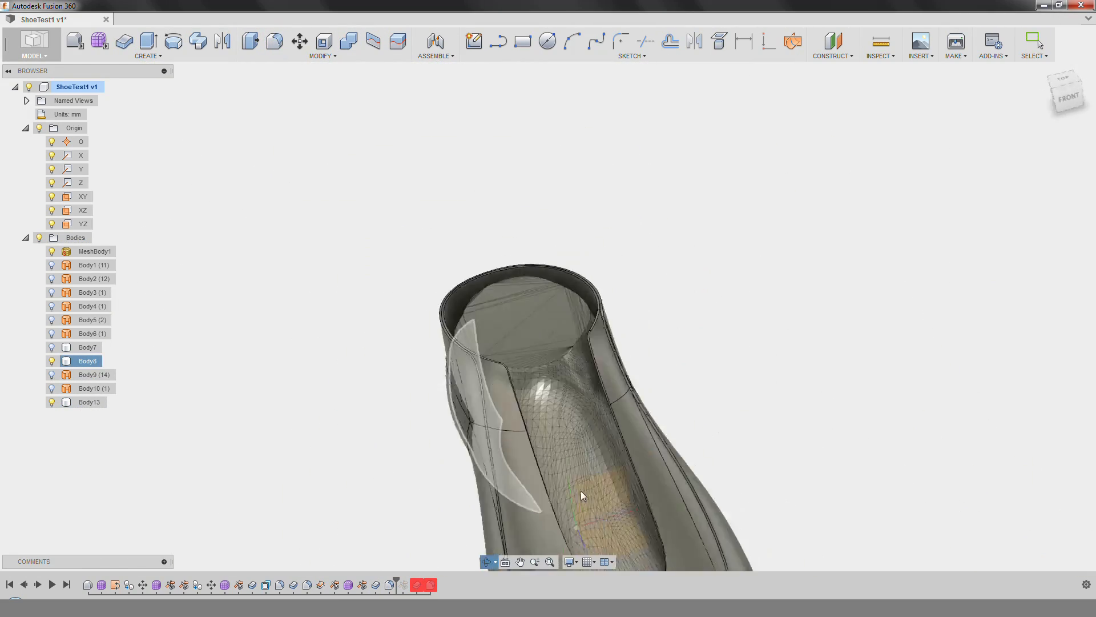
Show Body7 again and hide the origin geometry.
middle_click_drag(581, 491, 623, 436, "shift")
left_click(52, 347)
middle_click_drag(115, 311, 272, 266, "shift")
scroll(140, 327, "down", 3)
scroll(272, 266, "up", 3)
left_click(43, 131)
middle_click_drag(142, 354, 434, 343, "shift")
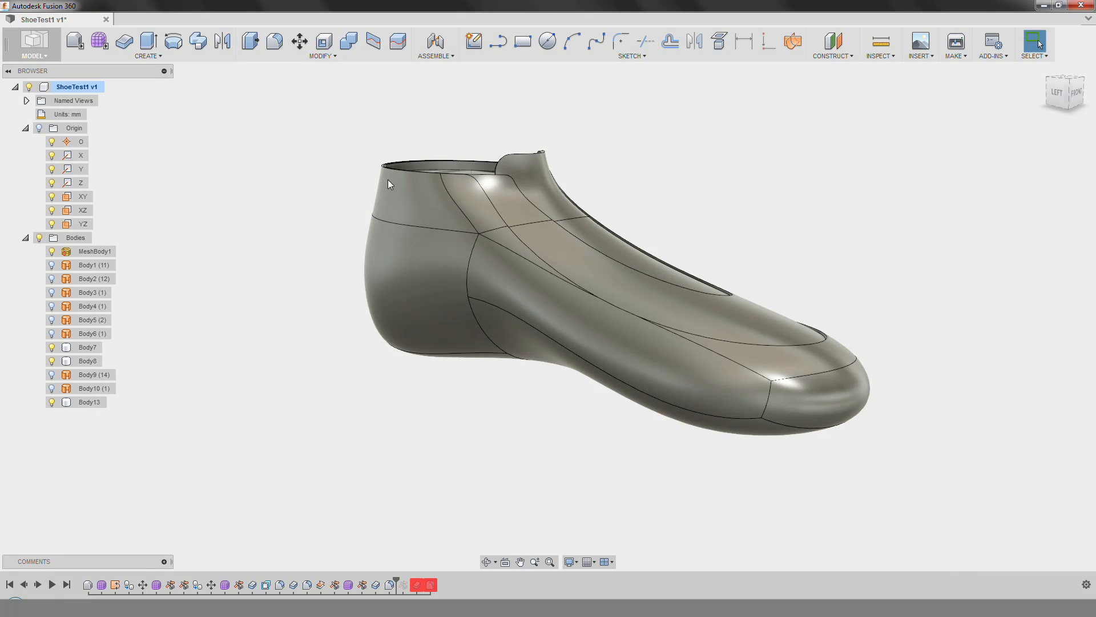
Move the horizontal trimming plane at the ankle down 10 mm in its form.
scroll(457, 182, "up", 4)
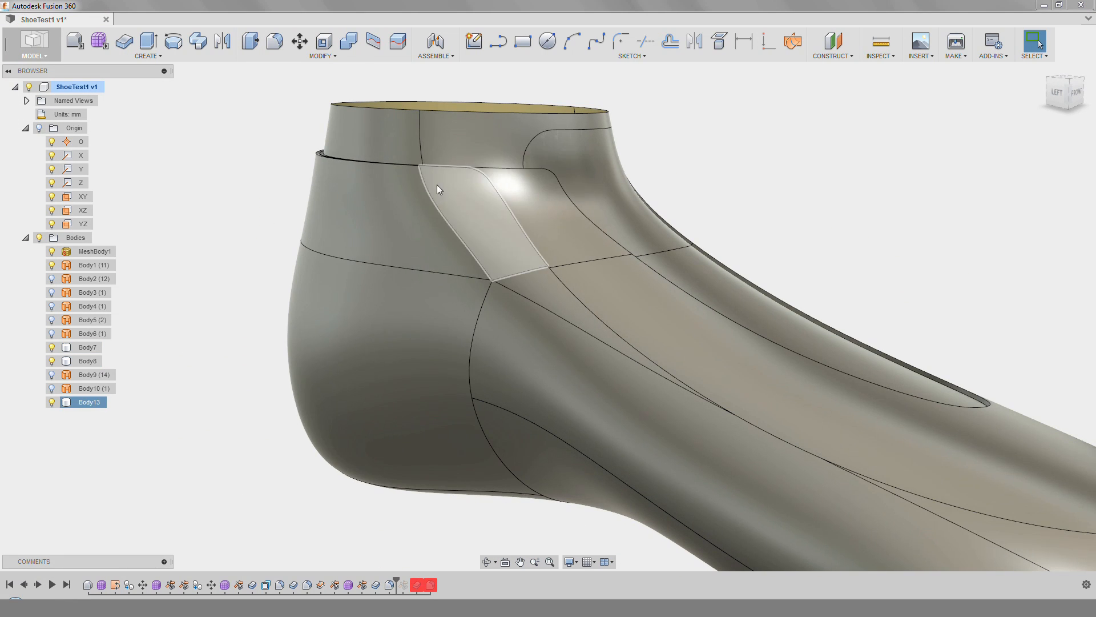
scroll(531, 394, "down", 4)
middle_click_drag(791, 437, 648, 353)
middle_click_drag(648, 353, 595, 323, "shift")
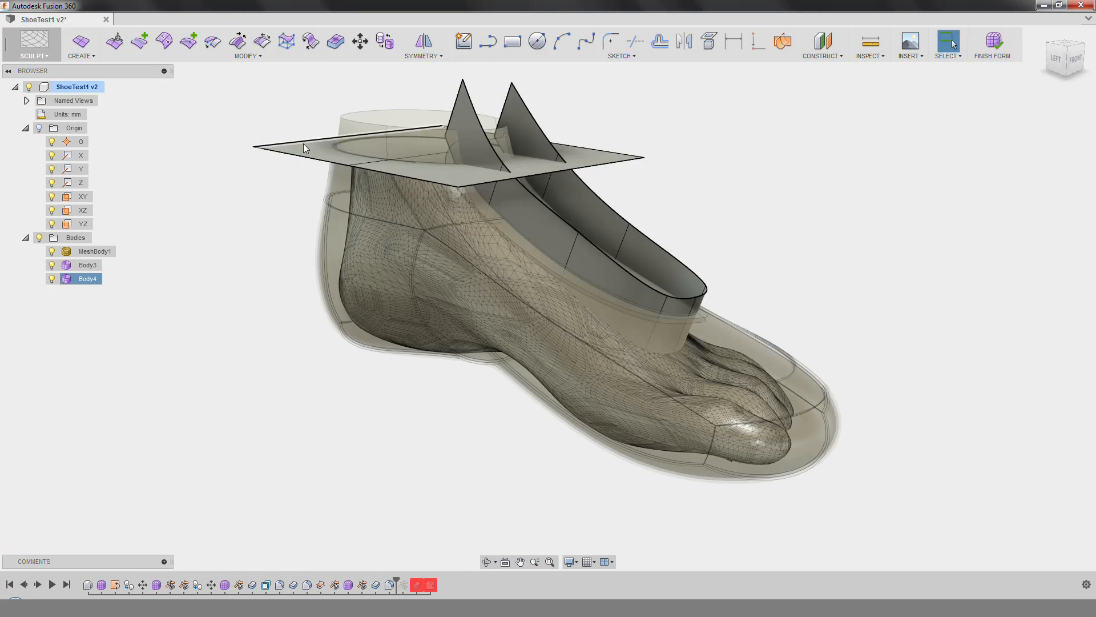
left_click(303, 142)
key("m")
left_click_drag(444, 111, 447, 135)
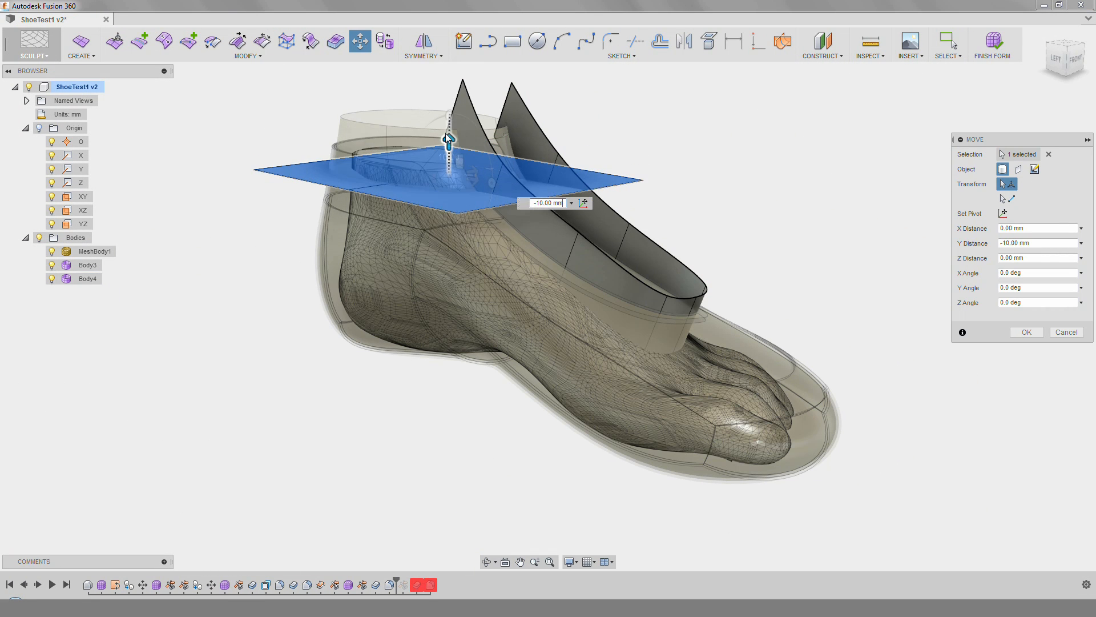
left_click(1031, 333)
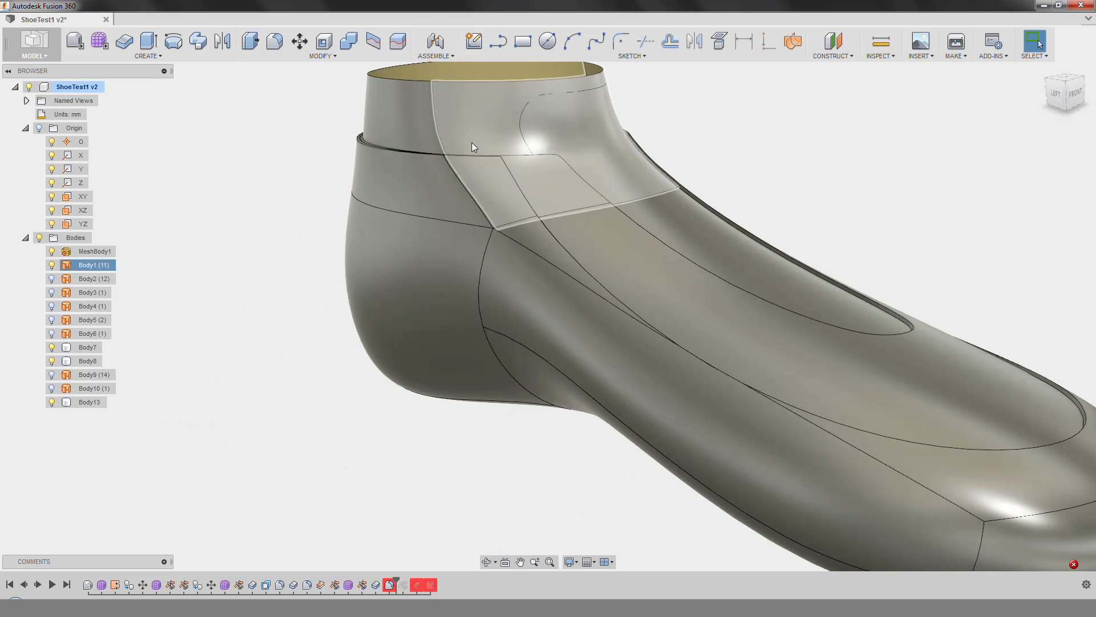
Edit the failed fillet on the outer body's collar corners and set its radius to 5 mm.
right_click(389, 585)
left_click(421, 502)
scroll(590, 185, "up", 2)
middle_click_drag(591, 185, 294, 328, "shift")
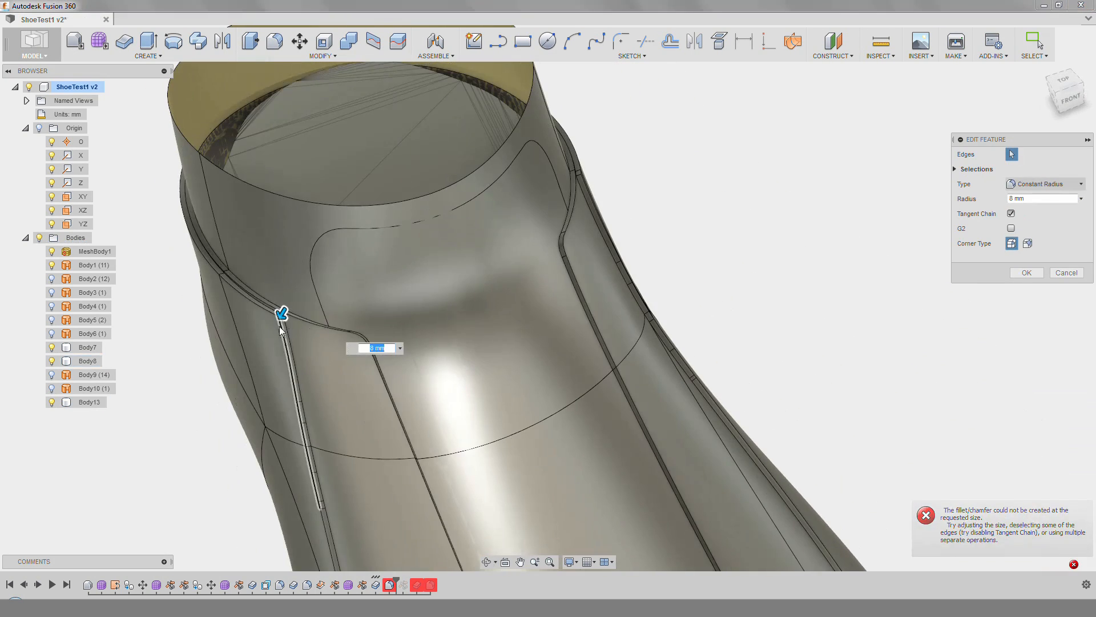
type("5")
scroll(579, 173, "up", 4)
middle_click_drag(579, 173, 659, 346, "shift")
left_click(486, 213)
scroll(442, 334, "down", 5)
key("Return")
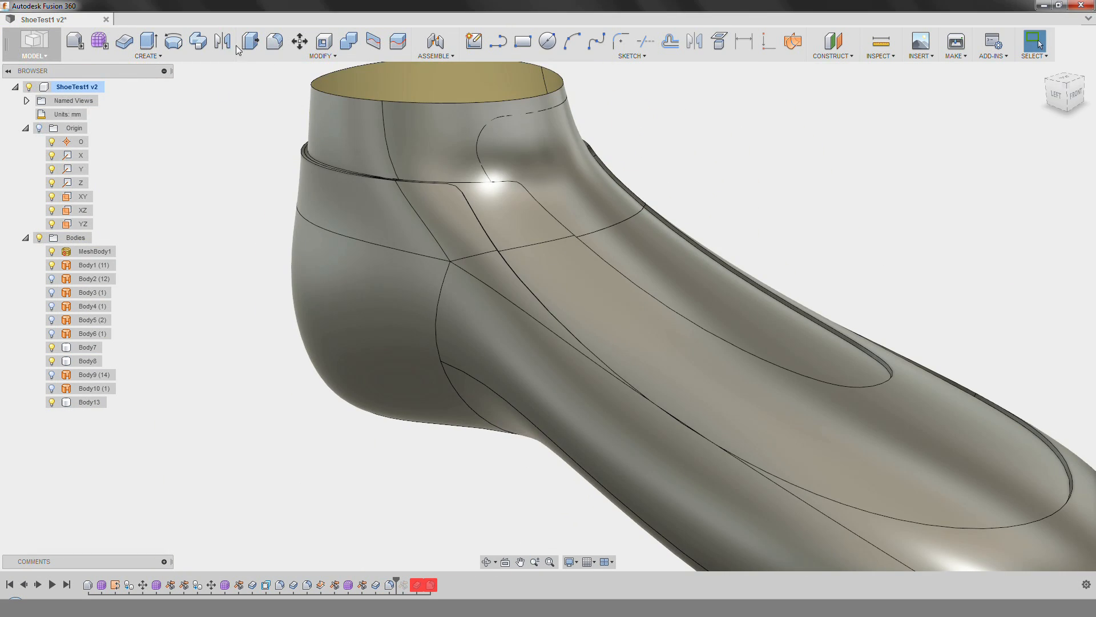
Offset Body1's chained faces by 2 mm as a new surface body and hide Body1.
left_click(34, 46)
left_click(39, 92)
left_click(198, 41)
left_click(335, 145)
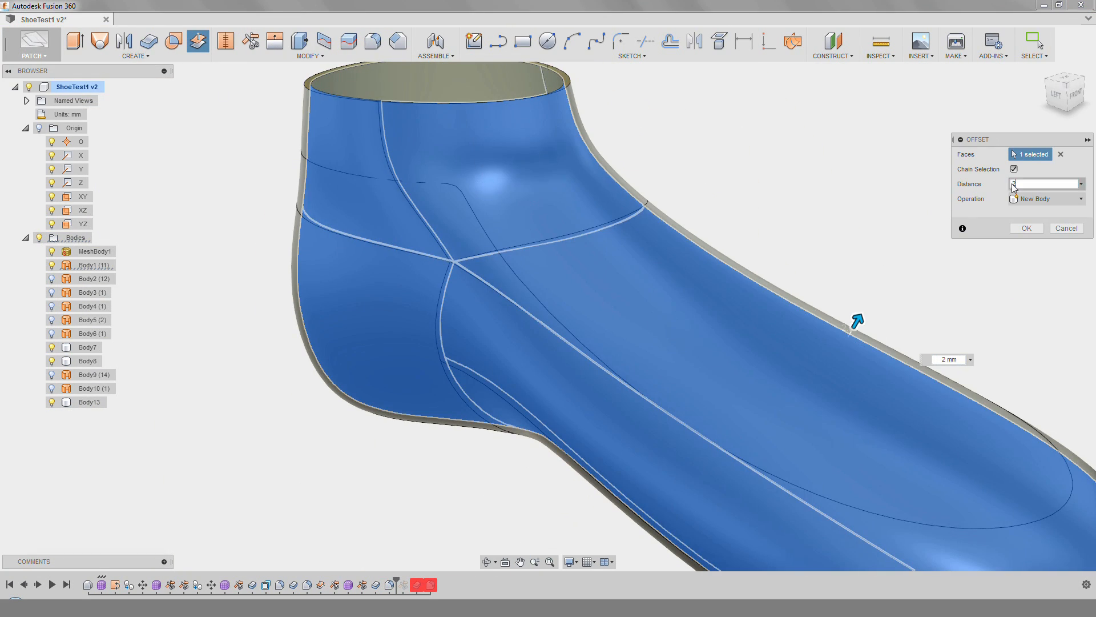
left_click(1026, 228)
scroll(731, 229, "up", 4)
middle_click_drag(731, 229, 822, 303, "shift")
left_click(51, 265)
mouse_move(620, 220)
middle_mouse_down("shift")
mouse_move(610, 175)
mouse_move(600, 229)
middle_mouse_up("shift")
scroll(599, 228, "down", 3)
Change the viewport's display settings to give the shoe model brighter shading.
left_click(571, 562)
mouse_move(614, 471)
left_click(719, 484)
mouse_move(628, 423)
middle_mouse_down("shift")
mouse_move(574, 386)
mouse_move(568, 398)
mouse_move(647, 386)
mouse_move(628, 434)
middle_mouse_up("shift")
left_click(571, 562)
left_click(718, 497)
middle_click_drag(634, 246, 553, 280, "shift")
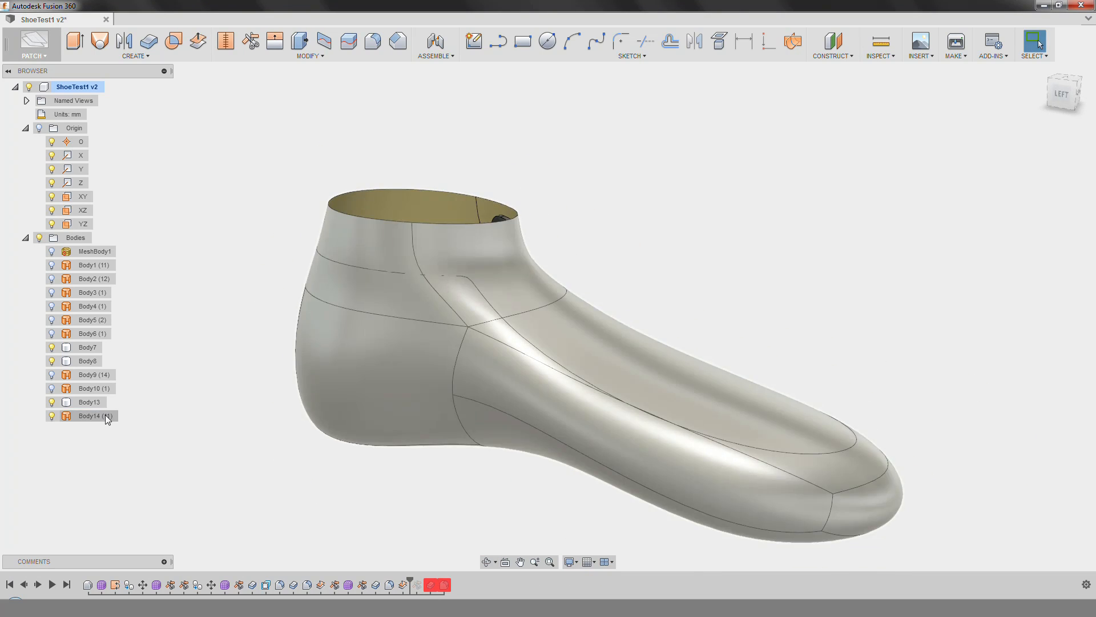
Create a new form and start a sketch on the vertical plane running along the length of the foot.
middle_click_drag(448, 268, 506, 240, "shift")
mouse_move(411, 457)
middle_mouse_down("shift")
mouse_move(379, 364)
mouse_move(377, 416)
mouse_move(407, 398)
middle_mouse_up("shift")
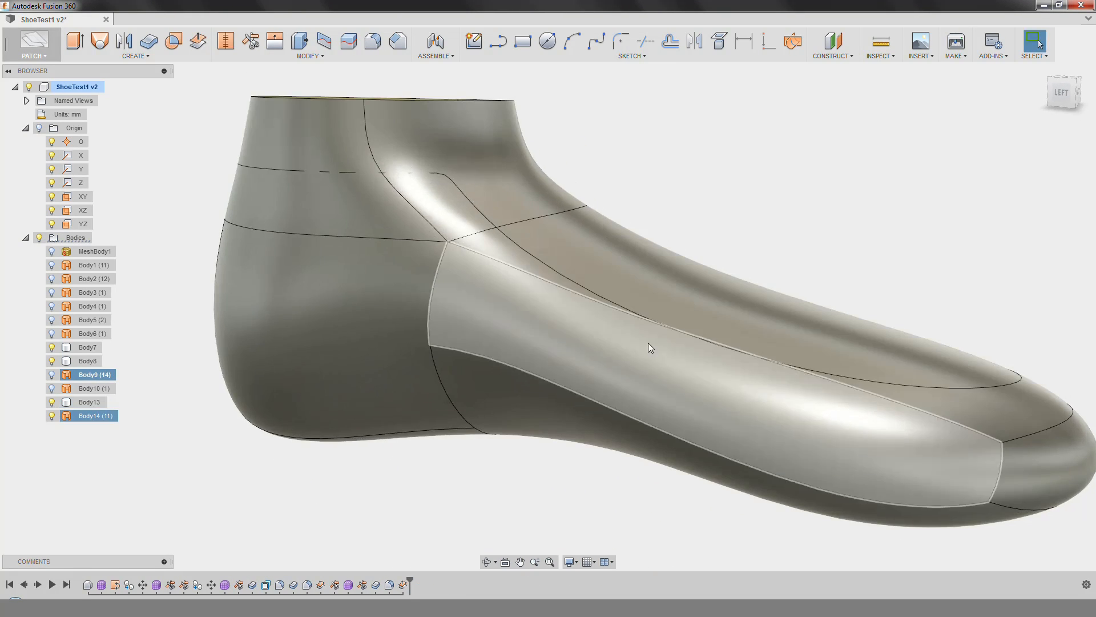
left_click(32, 55)
left_click(35, 73)
left_click(101, 41)
mouse_move(513, 223)
middle_mouse_down("shift")
mouse_move(473, 251)
mouse_move(586, 86)
middle_mouse_up("shift")
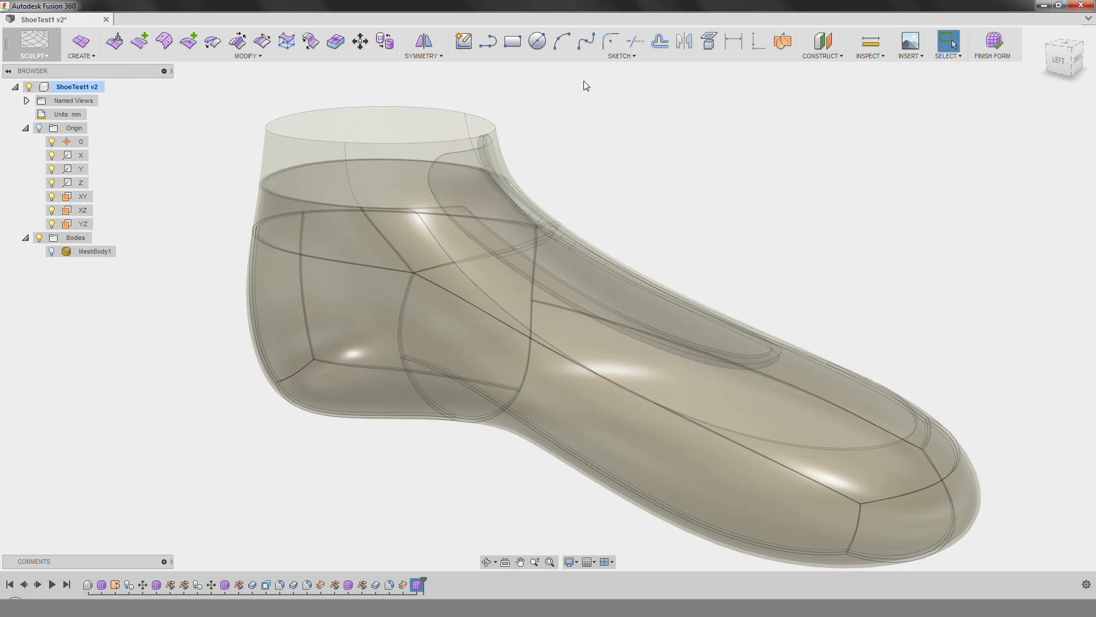
left_click(546, 391)
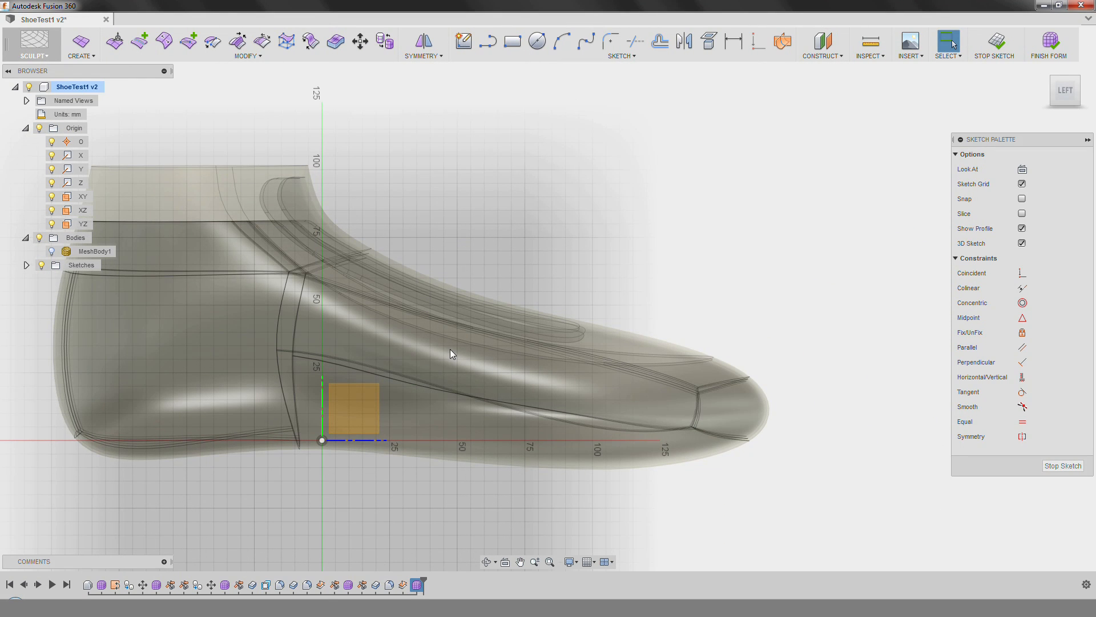
Draw an open spline from just past the toe along the shoe's side and up above the ankle collar.
left_click(586, 41)
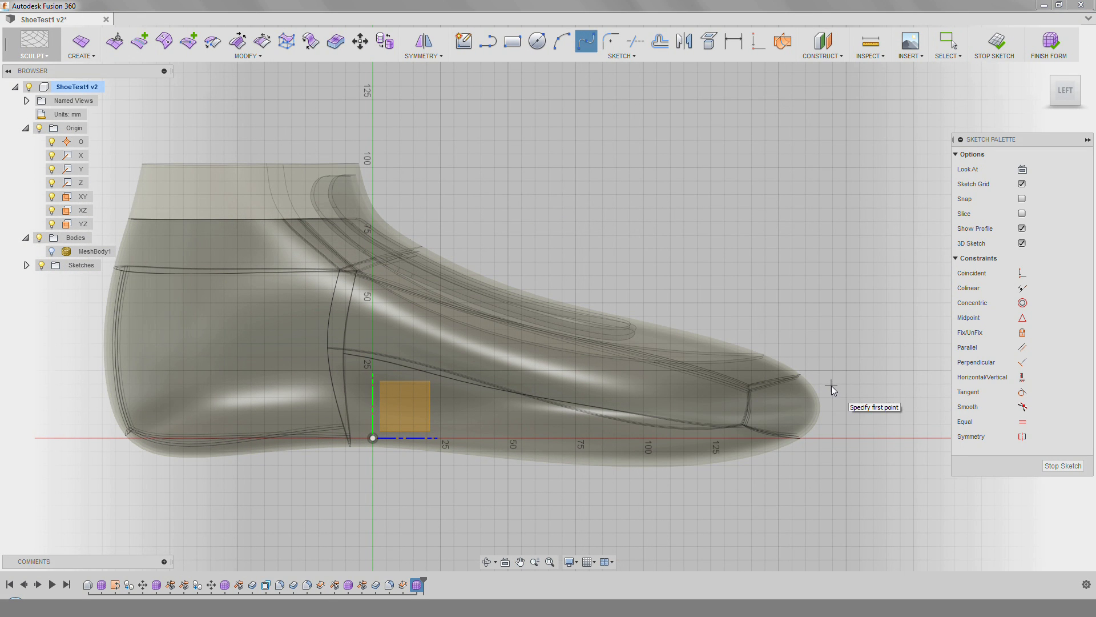
left_click(831, 385)
left_click(496, 382)
middle_click_drag(496, 382, 557, 416)
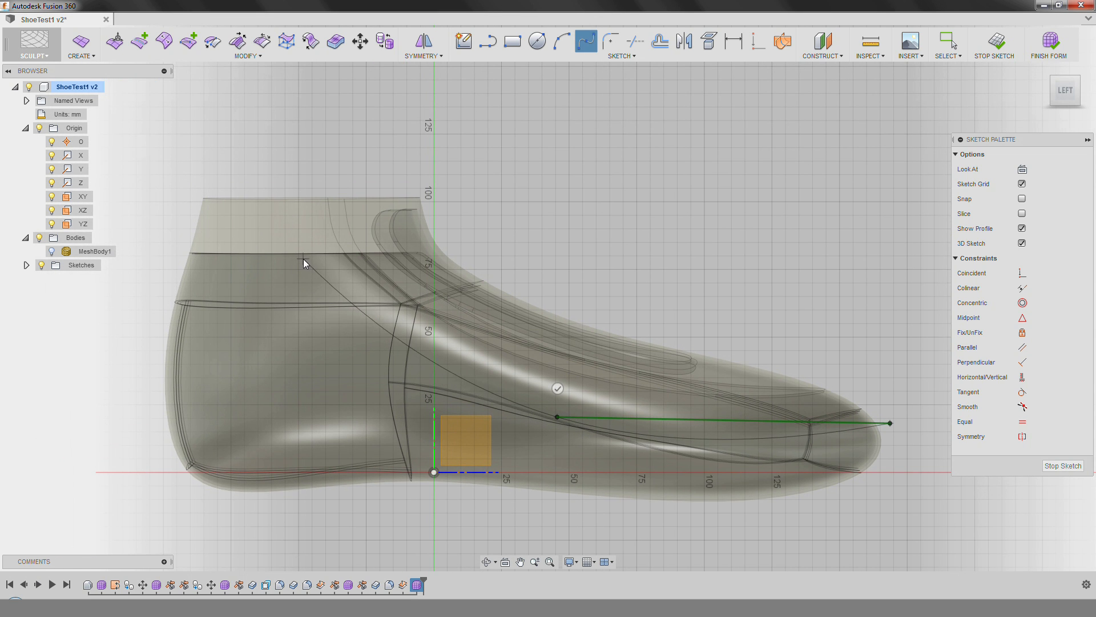
left_click(251, 159)
key("Escape")
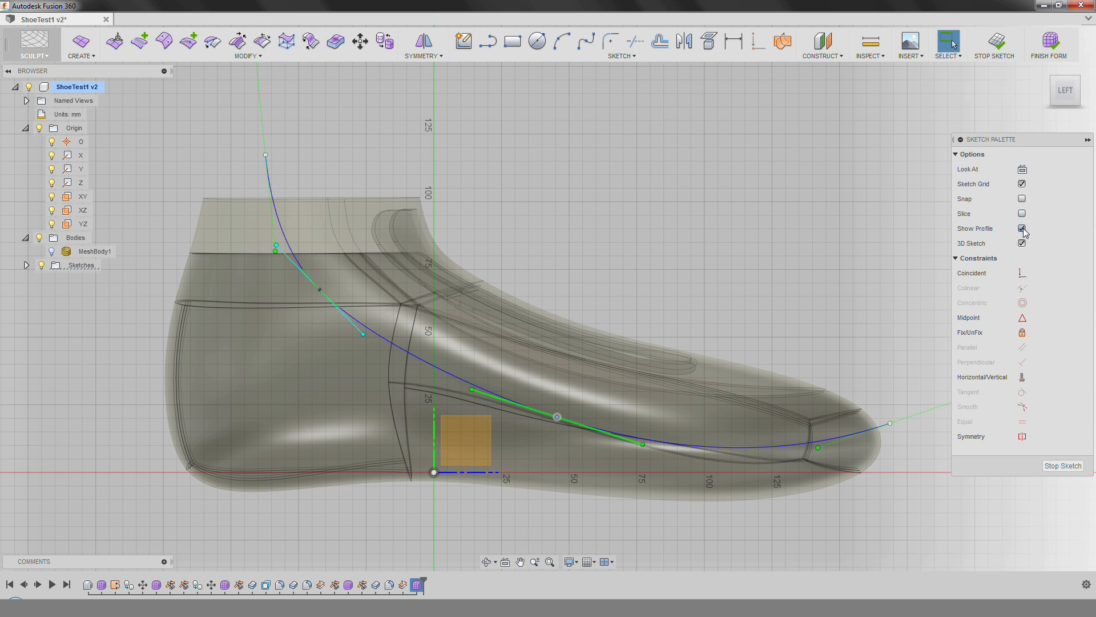
Turn on the spline's curvature comb and adjust its fit points and tangent handles to smooth the curve along the shoe's side.
left_click(739, 448)
left_click(1031, 186)
left_click_drag(558, 416, 547, 408)
left_click_drag(816, 443, 824, 433)
left_click_drag(890, 423, 888, 416)
left_click_drag(823, 434, 801, 435)
left_click(548, 409)
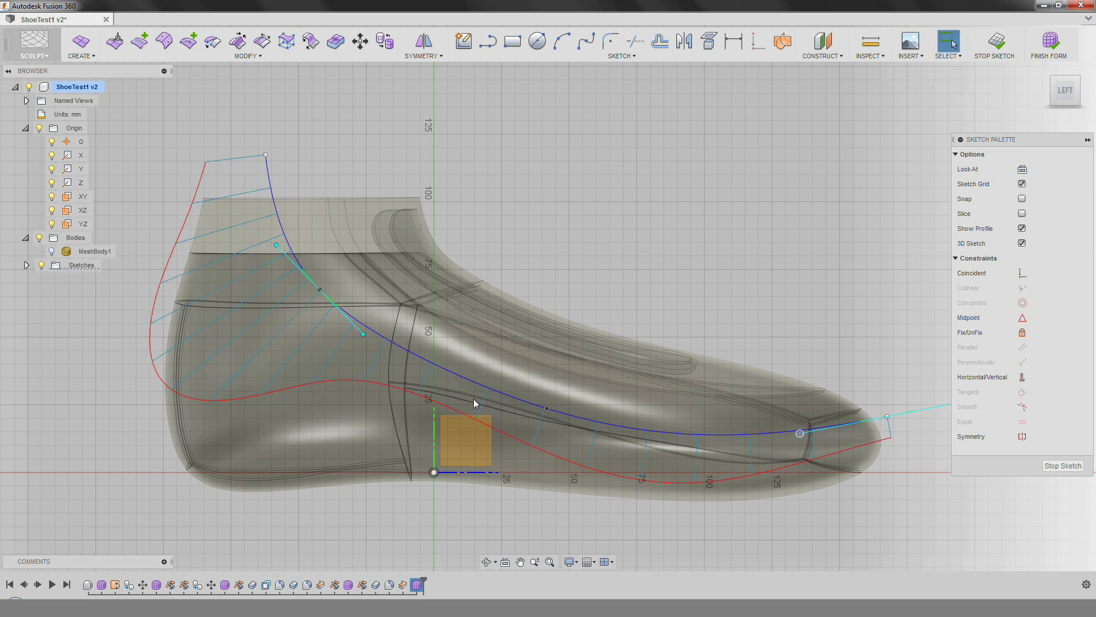
scroll(530, 415, "up", 2)
left_click_drag(551, 407, 531, 402)
scroll(315, 327, "down", 3)
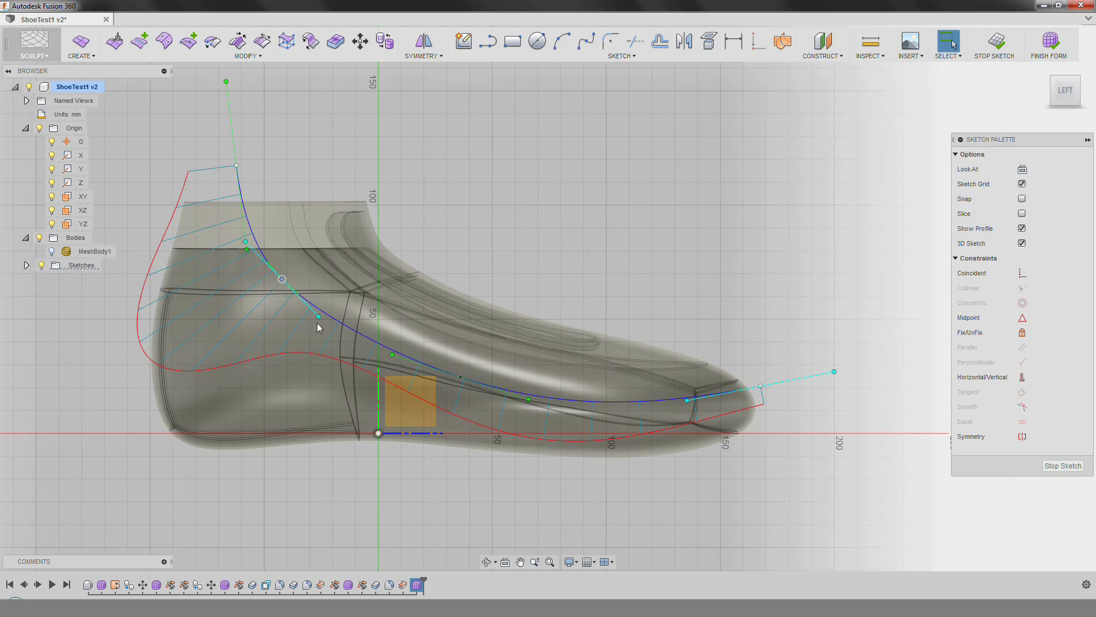
left_click_drag(322, 332, 323, 325)
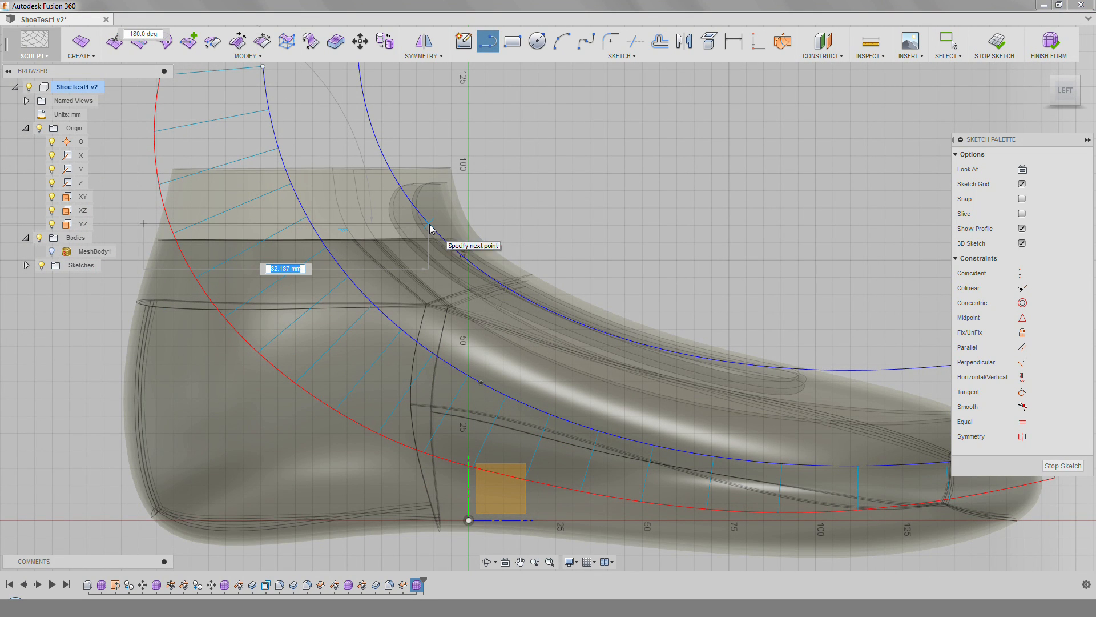
Draw a horizontal line across the ankle collar and the first straight cross lines between the two splines at the instep.
left_click(438, 226)
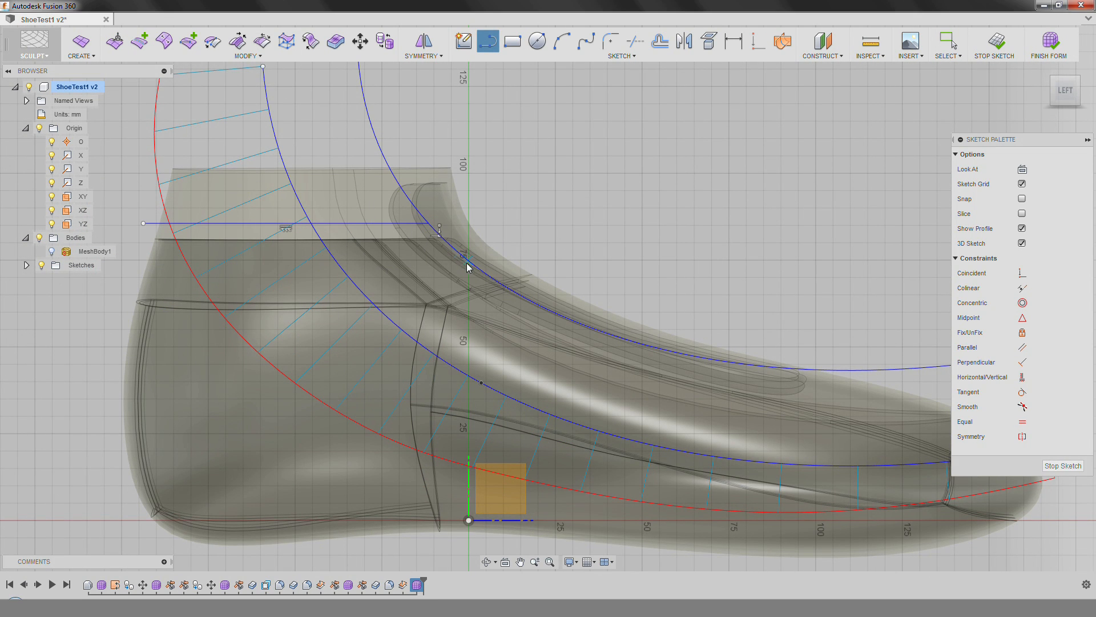
left_click(410, 336)
scroll(405, 361, "up", 4)
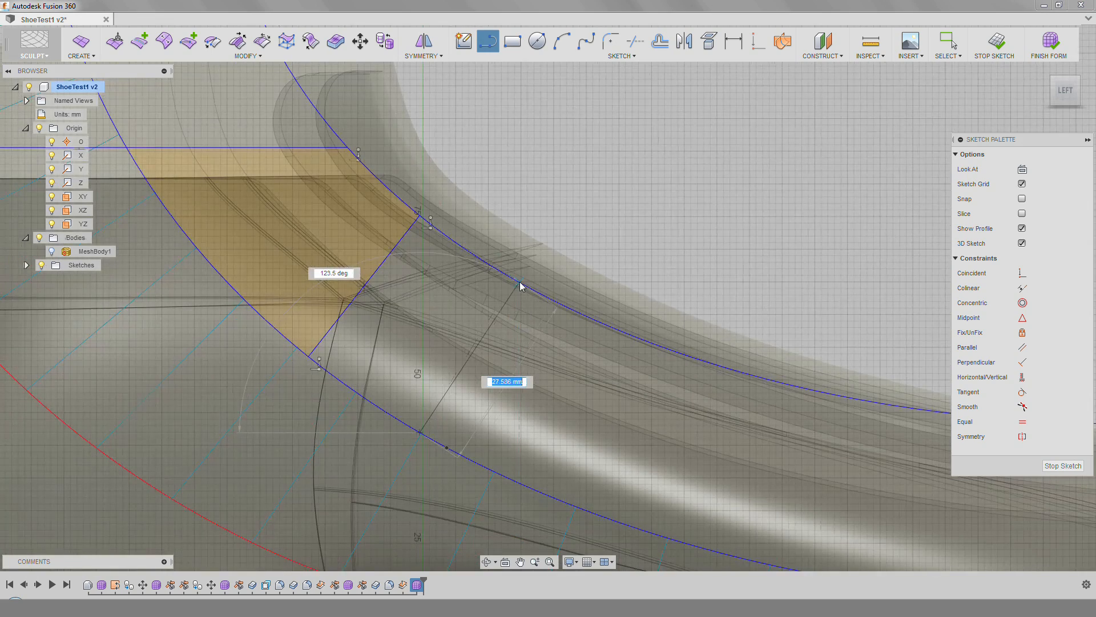
scroll(425, 318, "down", 3)
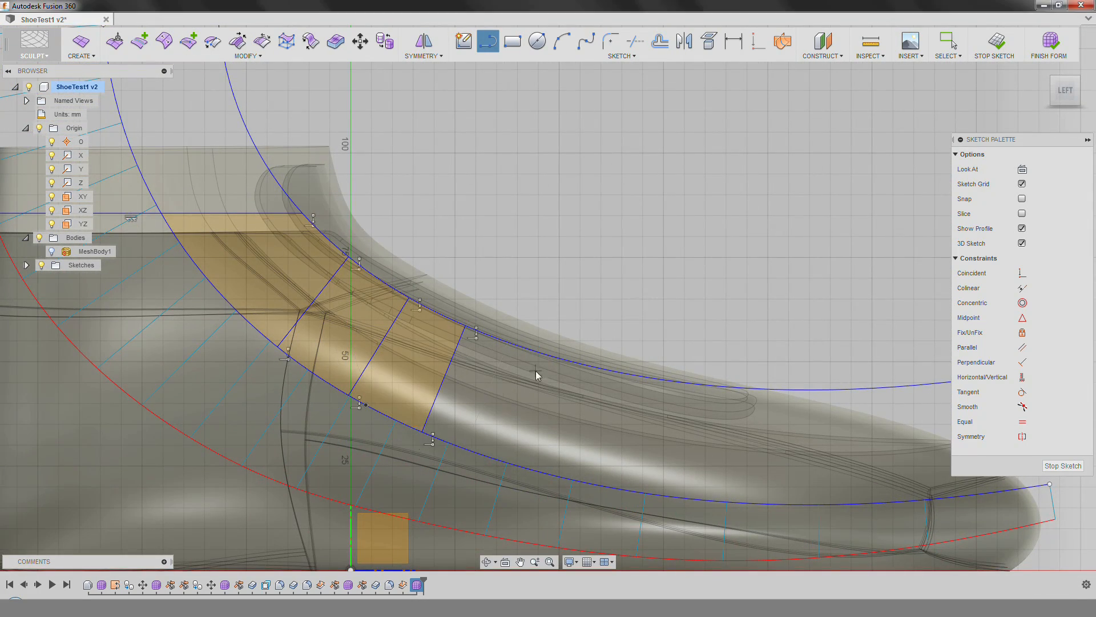
Add more straight cross lines between the two splines, spaced along the forefoot toward the toe.
middle_click_drag(575, 480, 400, 402)
left_click(478, 301)
left_click(471, 416)
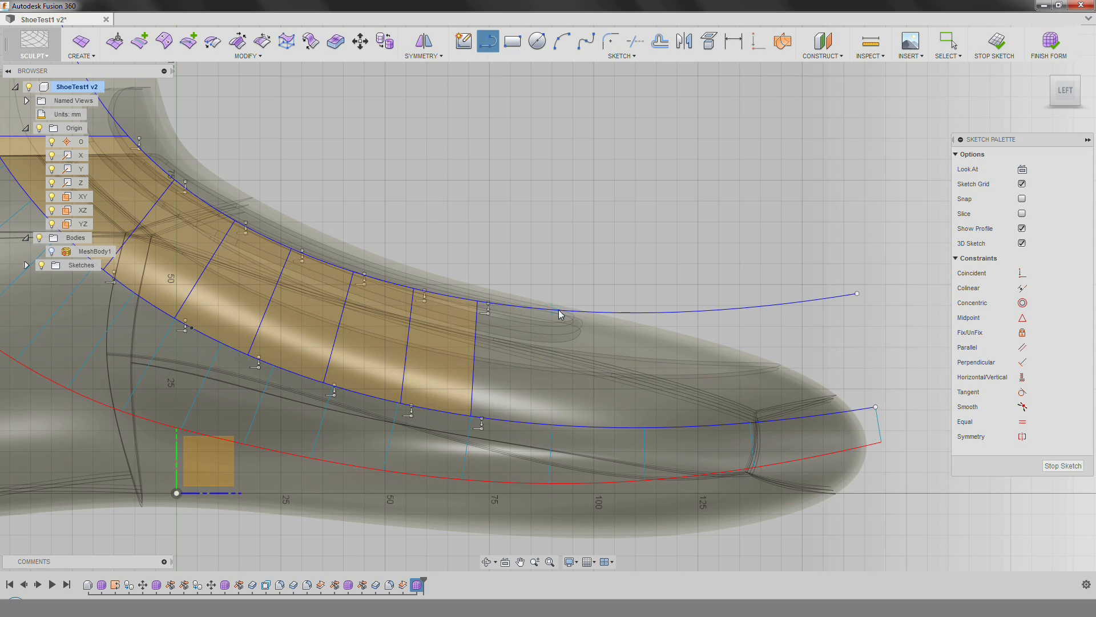
scroll(531, 426, "up", 3)
left_click(535, 427)
left_click(640, 236)
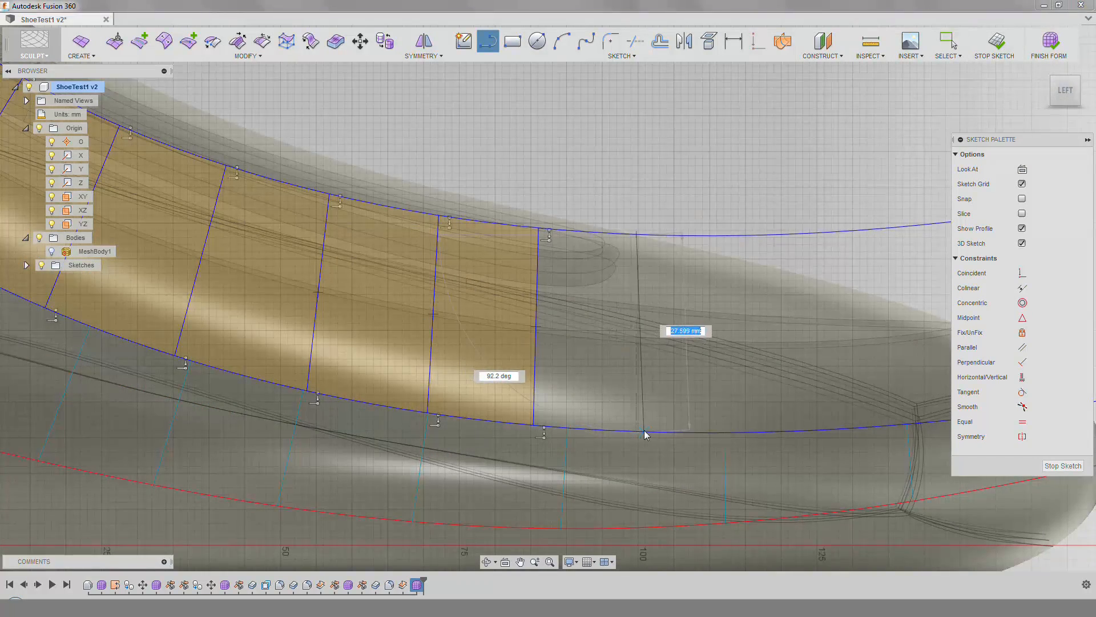
left_click(646, 433)
scroll(646, 432, "down", 4)
middle_click_drag(479, 356, 535, 396)
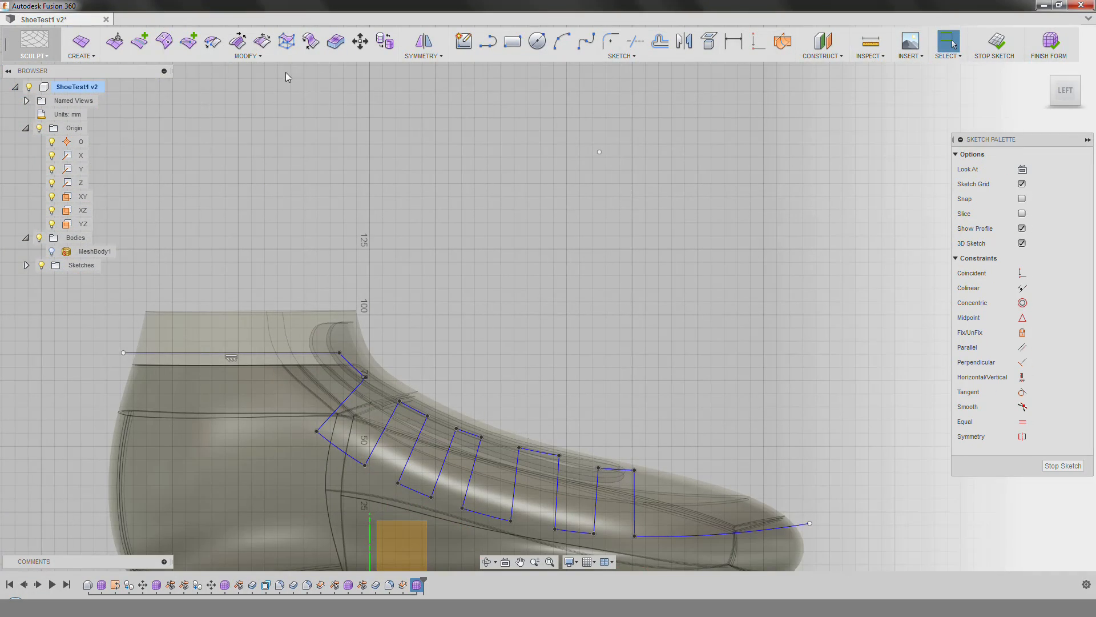
Draw lines from the point above the foot to the upper end of each cross line and convert them to construction lines.
key("l")
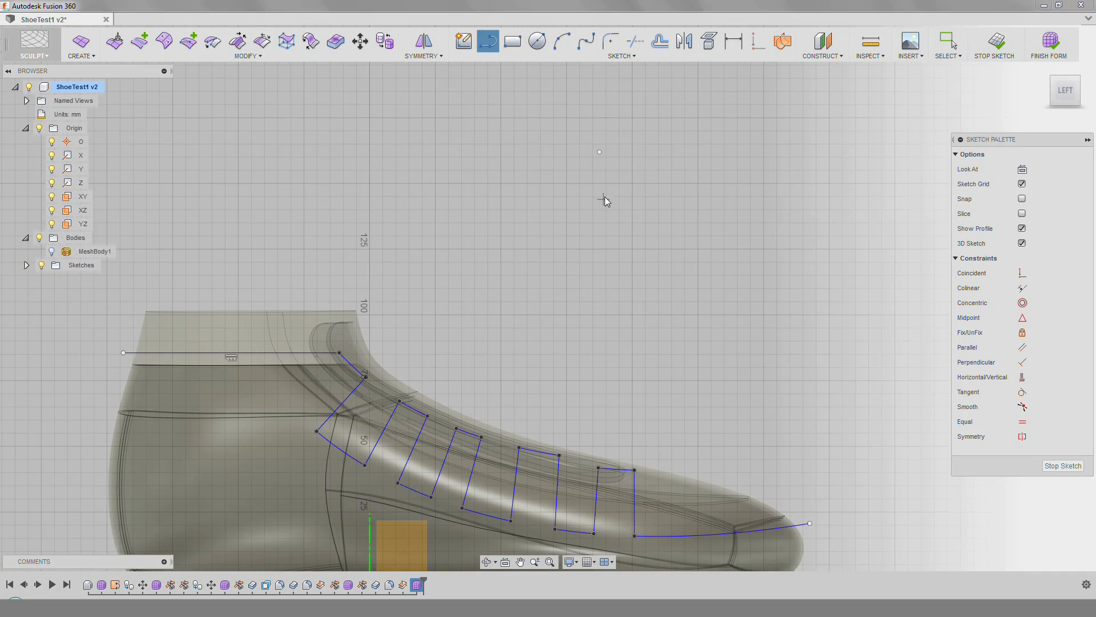
left_click(600, 152)
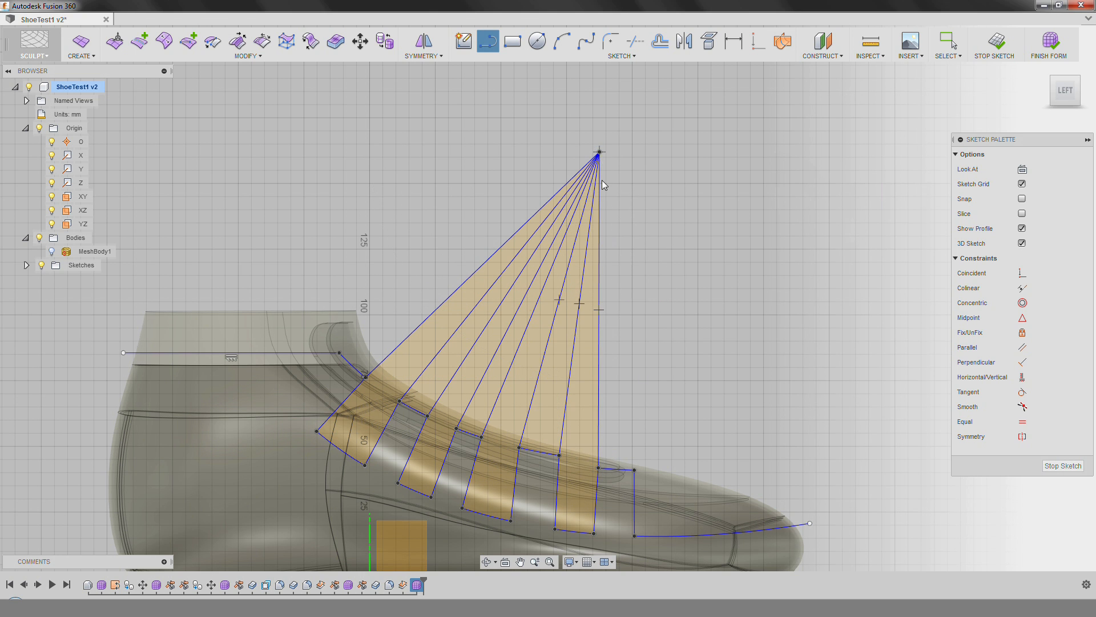
key("Escape")
left_click_drag(620, 451, 309, 320)
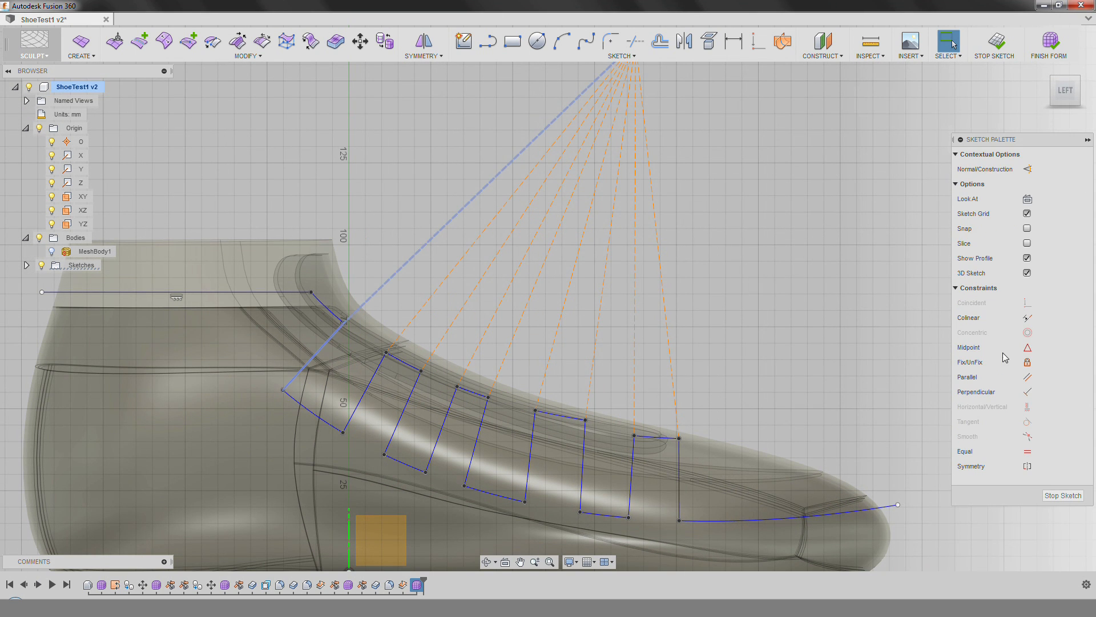
Apply a Colinear constraint between each radiating construction line and the cross line below it, from the ankle toward the toe.
left_click(1027, 318)
left_click(397, 339)
left_click(372, 379, "ctrl")
left_click(1022, 317)
left_click(431, 356)
left_click(411, 399, "ctrl")
left_click(1025, 318)
left_click(467, 369)
left_click(442, 427, "ctrl")
left_click(1024, 318)
left_click(505, 374)
left_click(487, 422, "ctrl")
left_click(1025, 318)
left_click(545, 375)
left_click(529, 444, "ctrl")
left_click(1026, 318)
left_click(596, 384)
left_click(587, 457, "ctrl")
left_click(1026, 319)
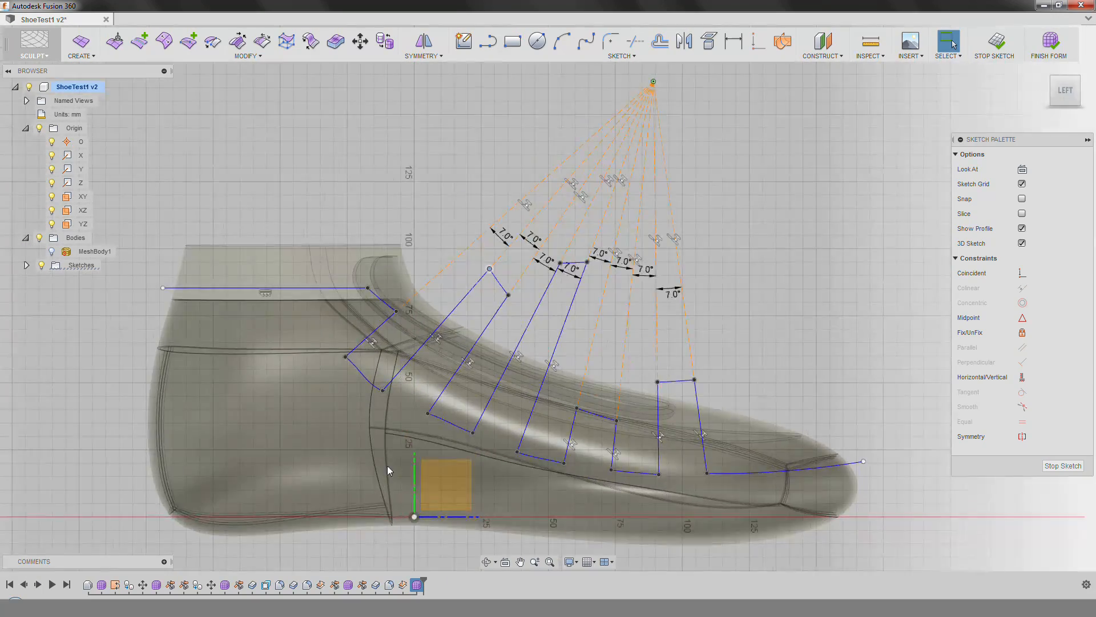
Add a 7-degree angle between the two rearmost construction lines and remove the short segment joining the collar line to the first cross line.
scroll(388, 403, "up", 2)
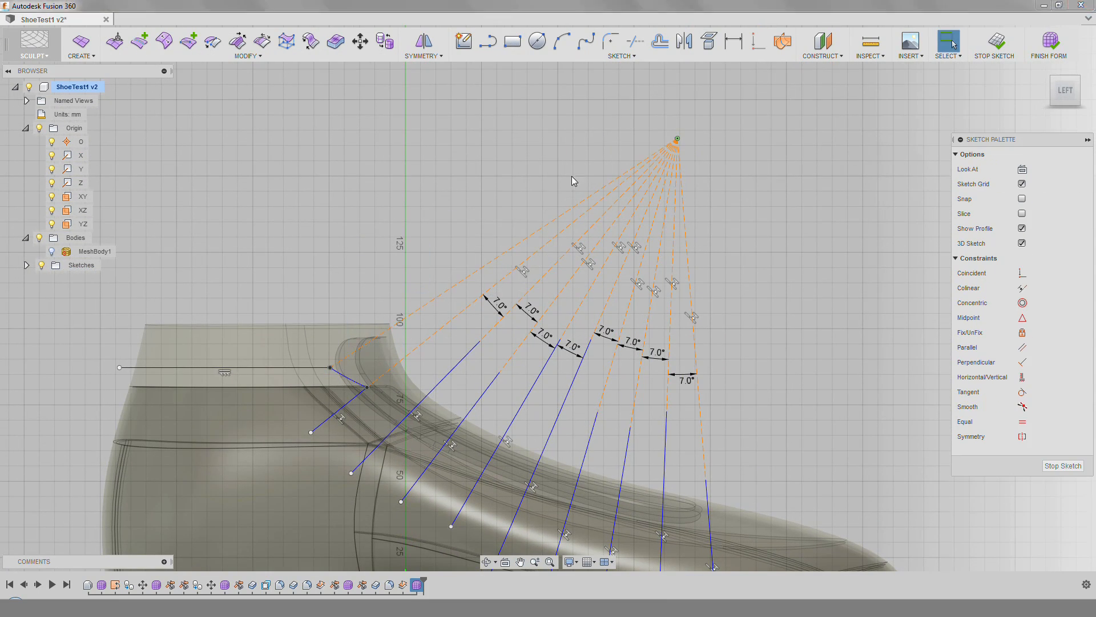
key("d")
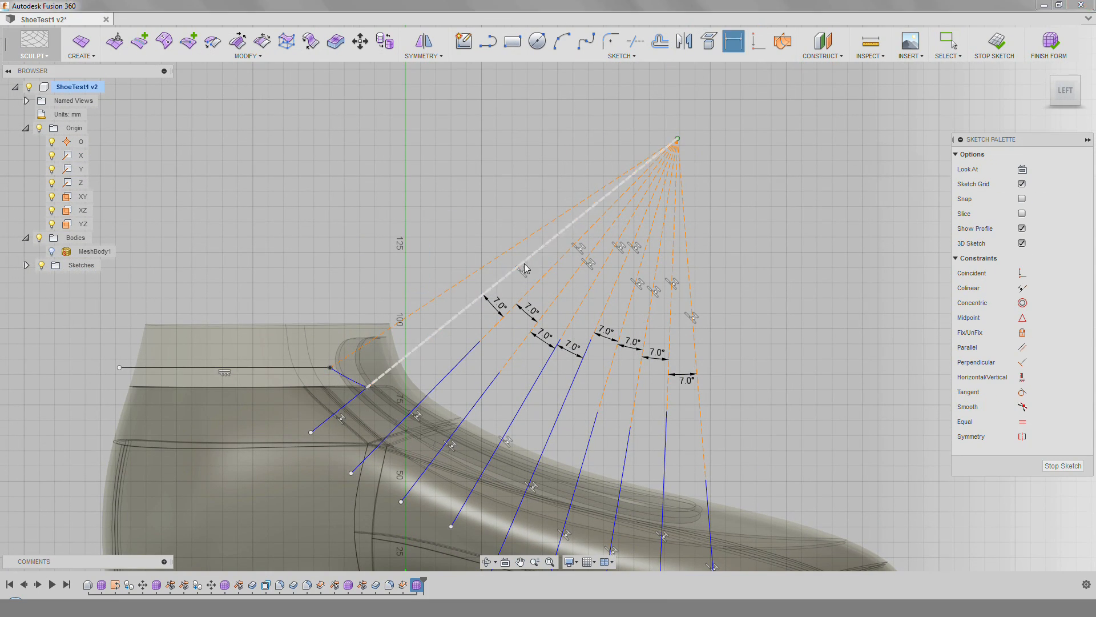
key("Return")
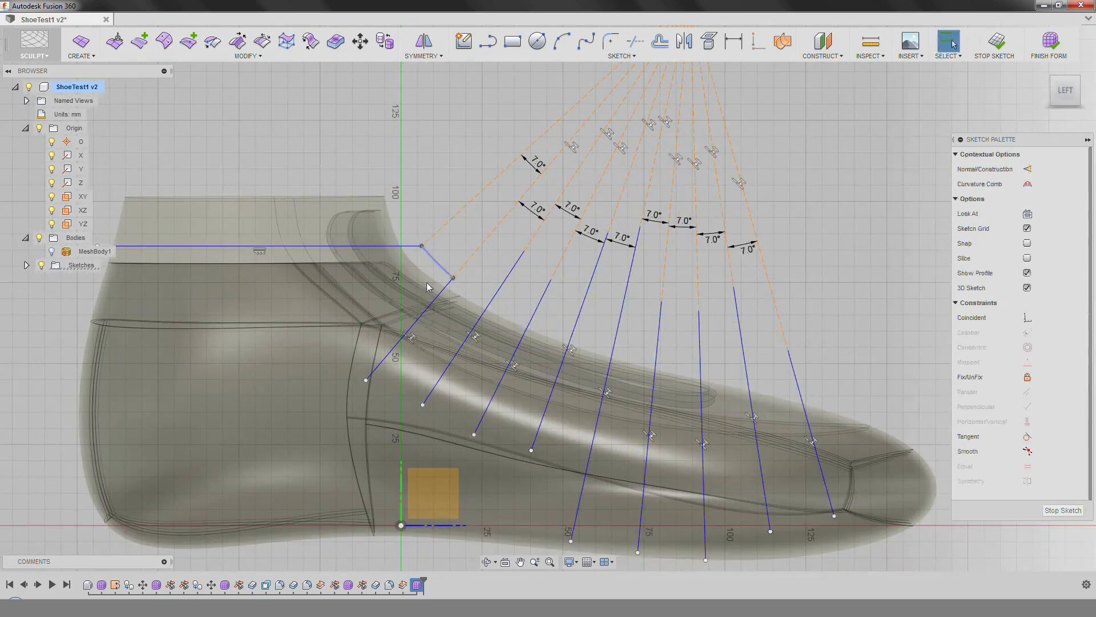
left_click(442, 260)
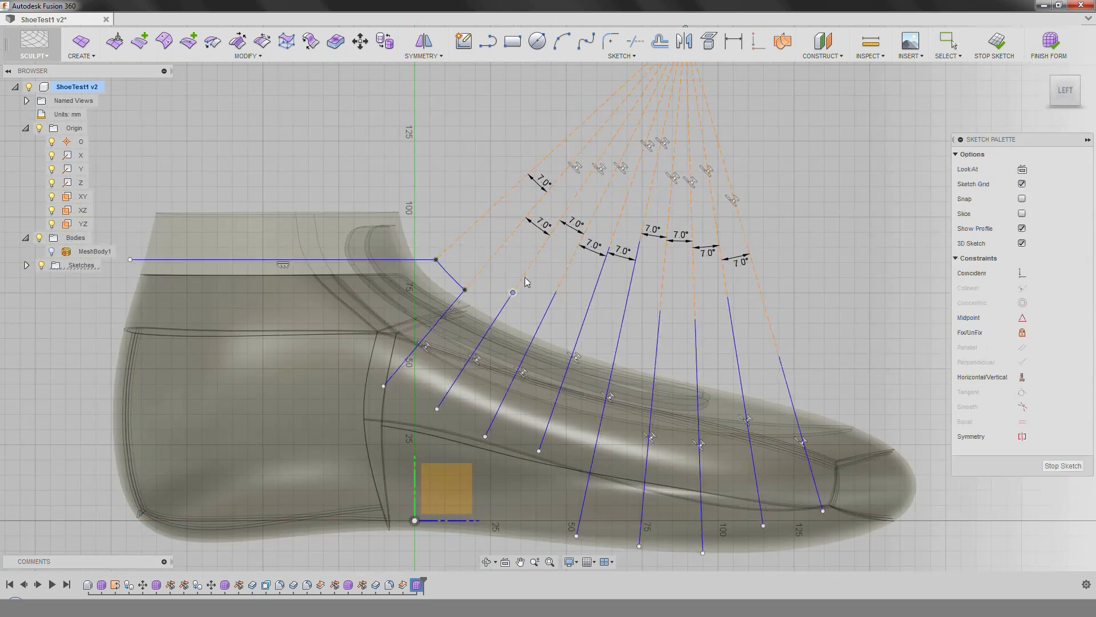
mouse_move(436, 269)
left_mouse_down()
mouse_move(453, 257)
mouse_move(437, 260)
left_mouse_up()
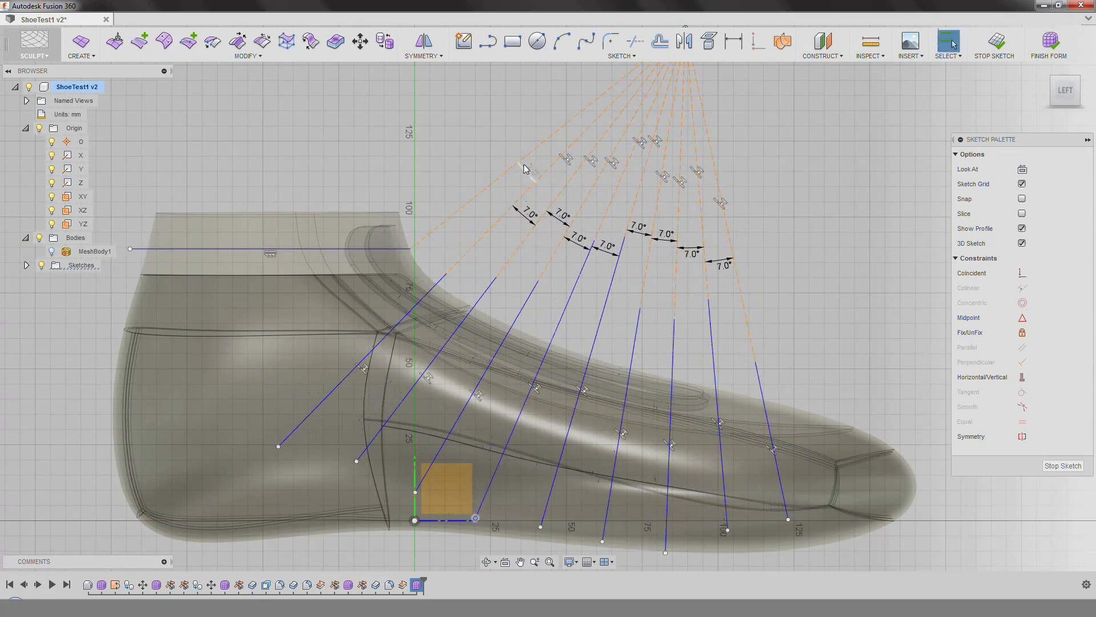
Set the four angles between the ankle-side construction lines to 6 degrees each.
left_click(516, 168)
type("6")
key("Return")
double_click(531, 215)
type("6")
key("Return")
double_click(564, 215)
type("6")
key("Return")
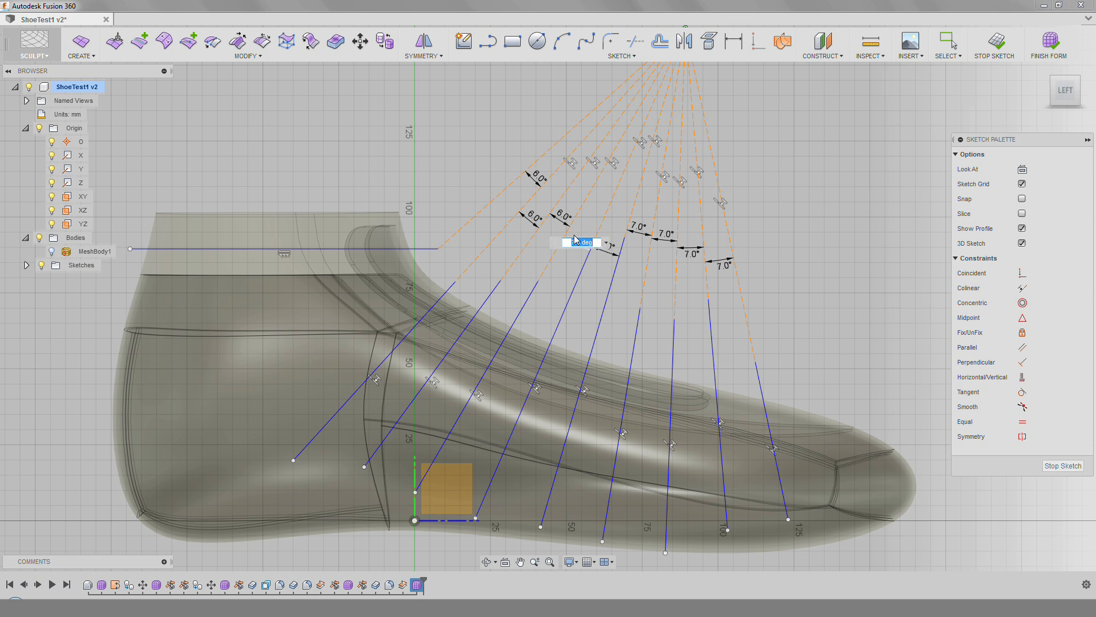
type("6")
key("Return")
Set the four angles between the toe-side construction lines to 6 degrees each and reposition the collar line's front end point.
double_click(666, 239)
type("76")
key("Return")
double_click(805, 212)
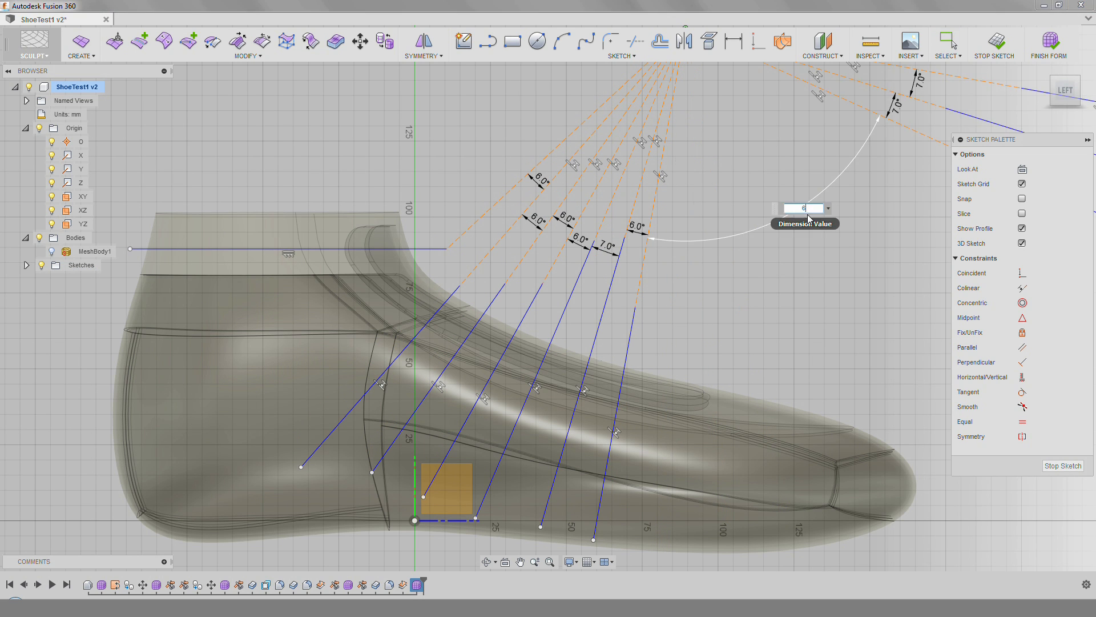
type("6")
key("Return")
double_click(710, 265)
type("6")
key("Return")
left_click_drag(447, 249, 458, 273)
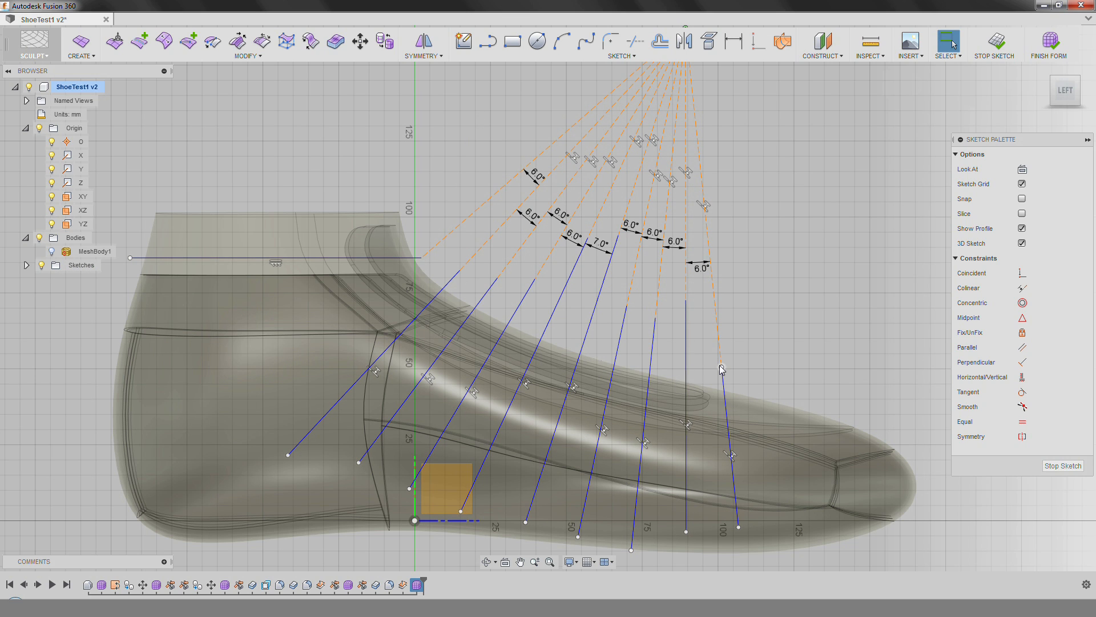
Draw a two-point spline between the toe and a point above the ankle, bowing it down along the shoe's side with its tangent handles.
left_click(580, 46)
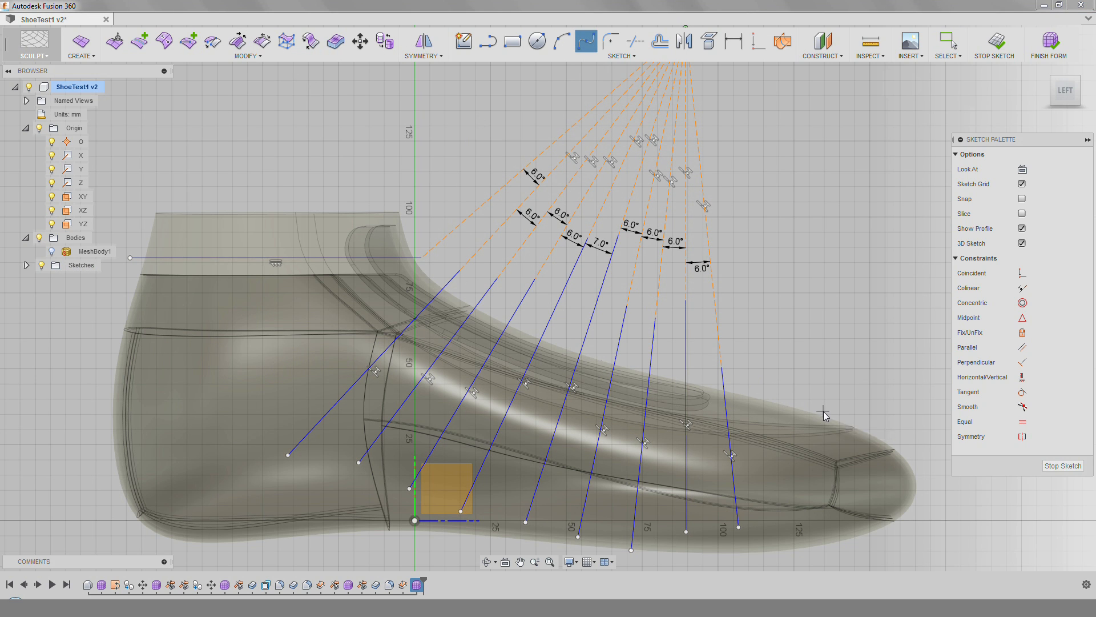
left_click(926, 479)
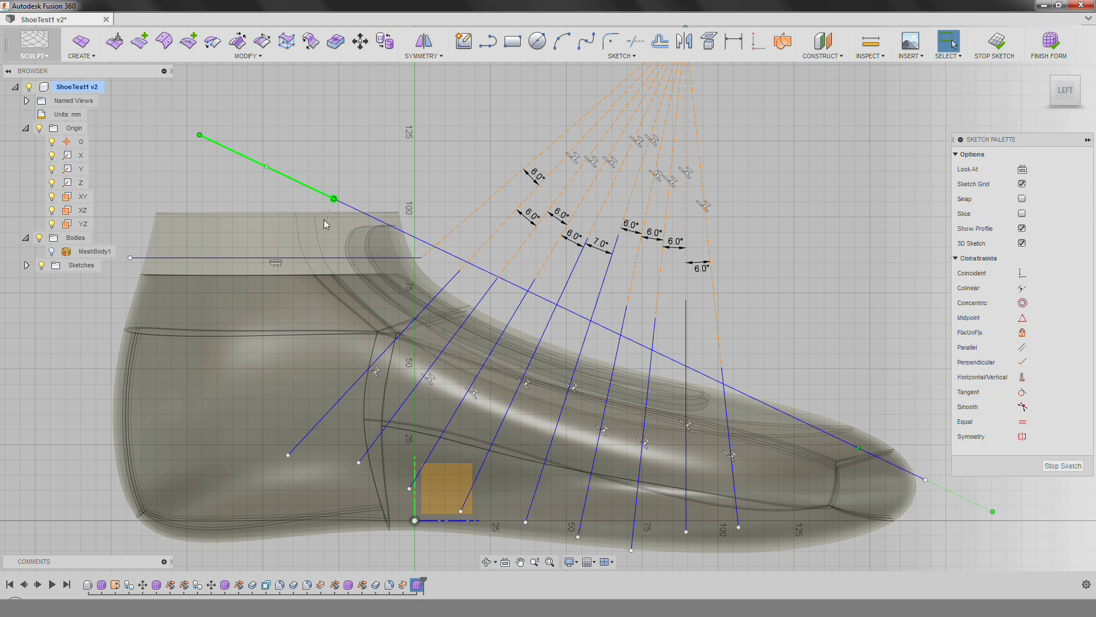
left_click_drag(282, 242, 285, 241)
left_click(842, 480)
left_click_drag(842, 480, 808, 479)
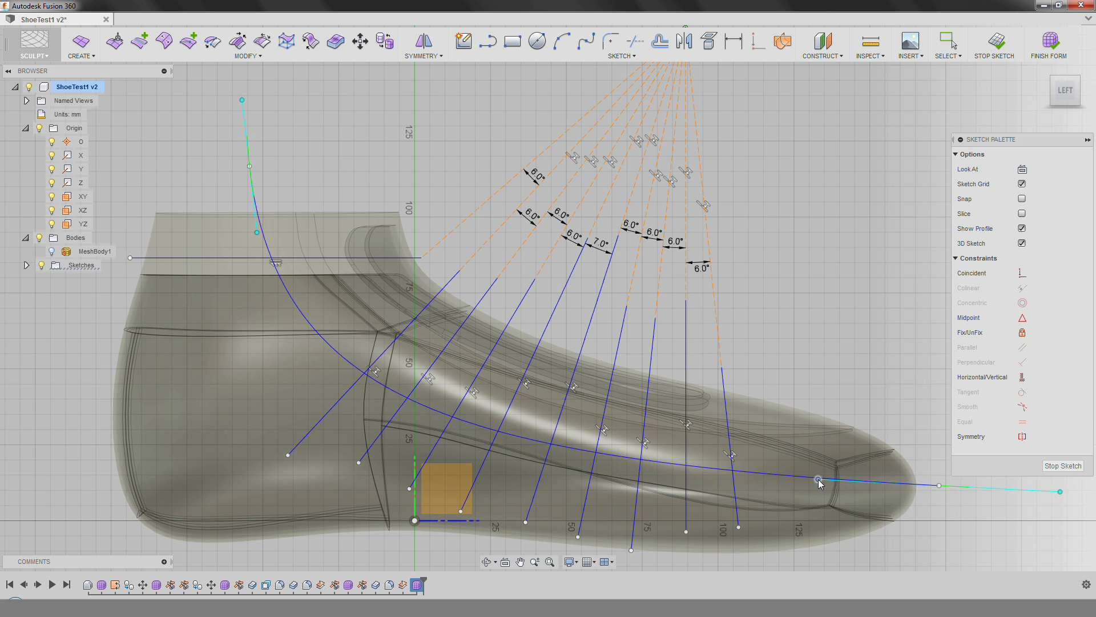
Refine the lower spline so its toe end sweeps upward and its ankle end runs nearly vertical.
middle_click_drag(871, 429, 811, 444)
left_click_drag(999, 508, 999, 494)
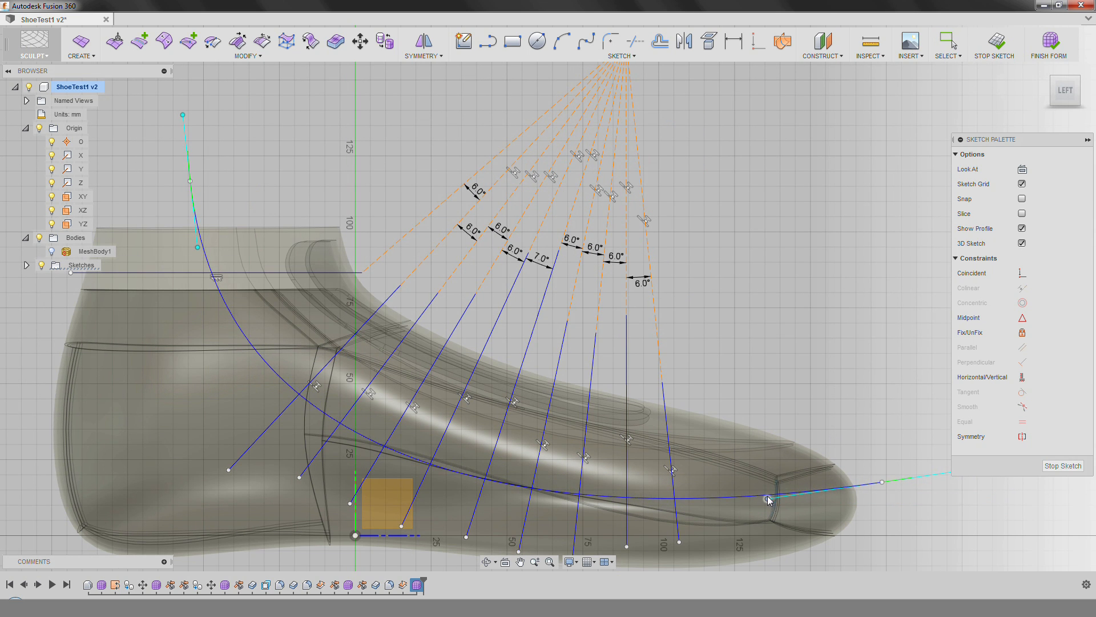
left_click_drag(186, 164, 185, 155)
middle_click_drag(655, 467, 660, 450)
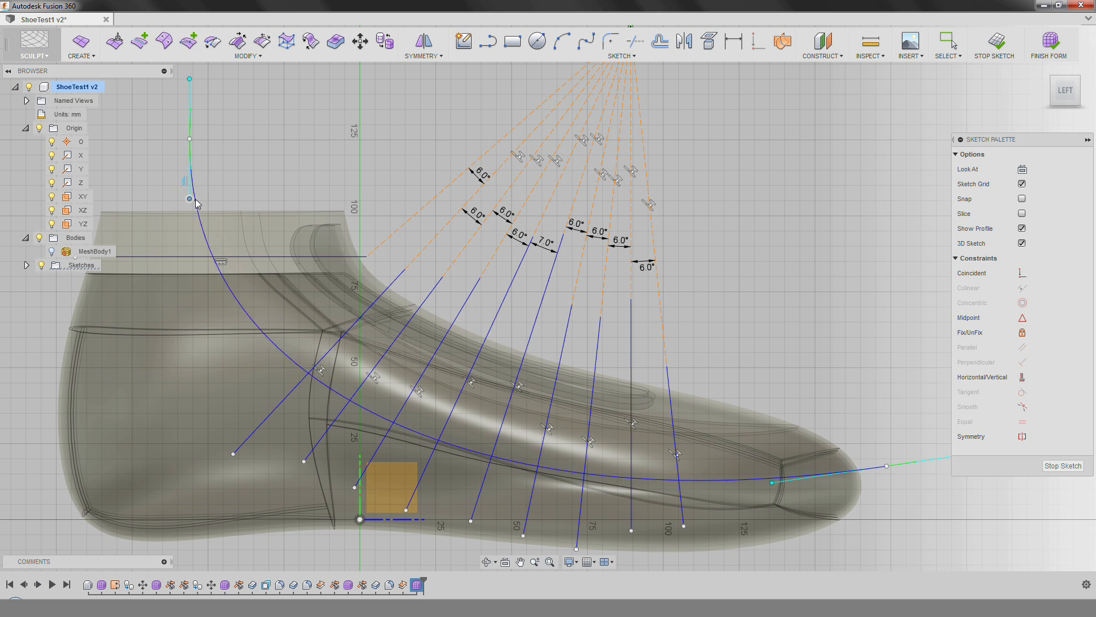
left_click_drag(196, 199, 196, 199)
Draw a second two-point spline from above the collar to the forefoot and bend it along the instep with its tangent handles.
left_click(587, 40)
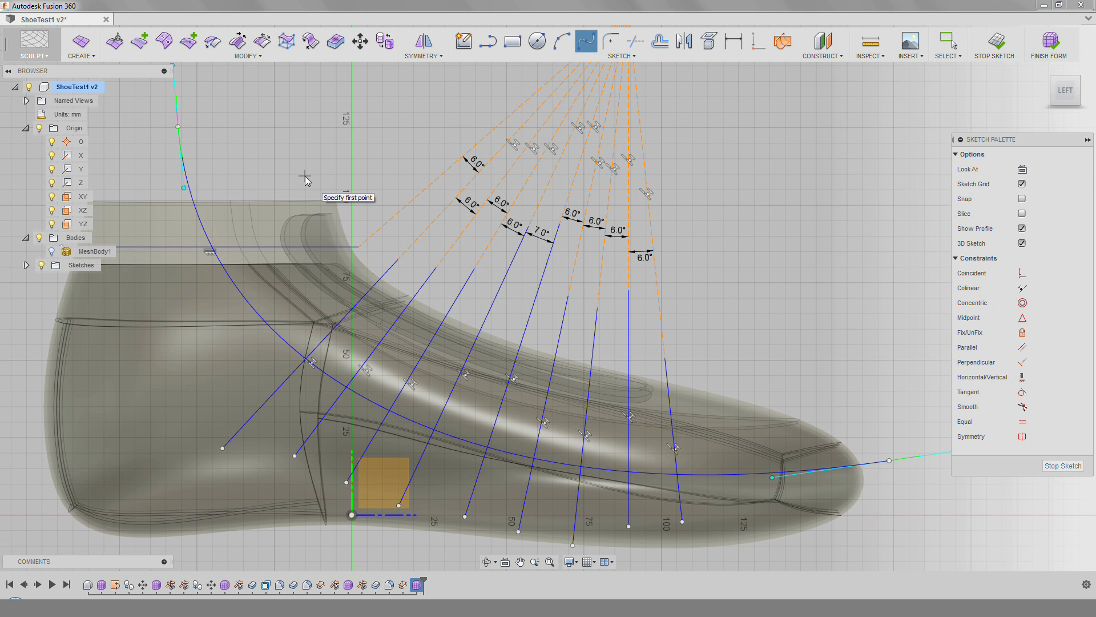
left_click(350, 201)
double_click(710, 375)
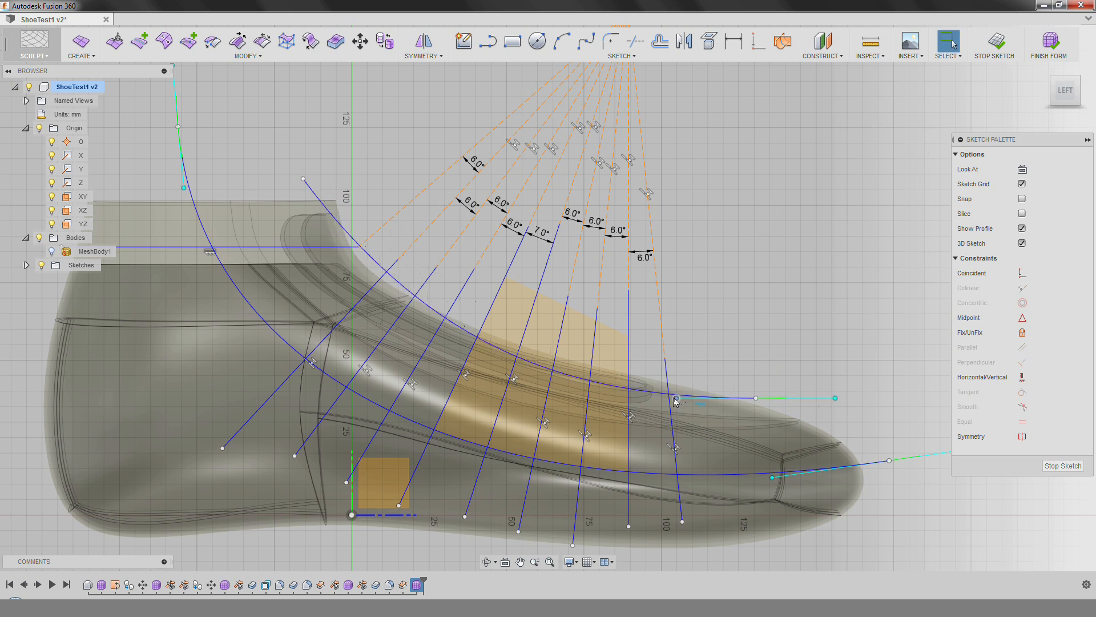
left_click_drag(332, 208, 323, 224)
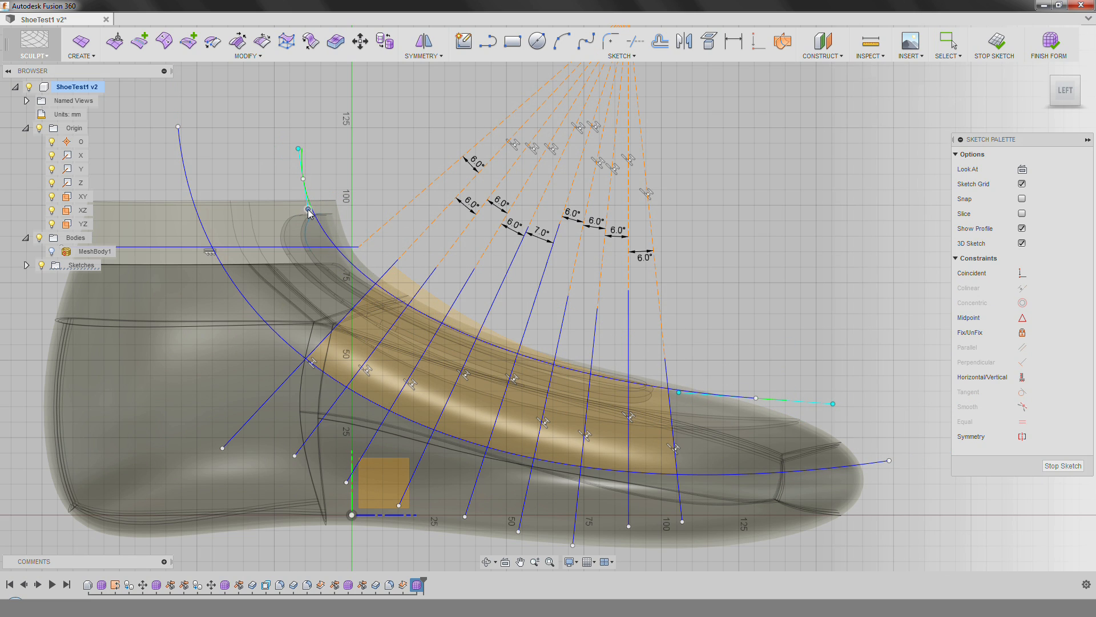
Refine the upper instep spline by nudging its forefoot and ankle end points and adjusting its ankle tangent handle.
scroll(338, 214, "up", 3)
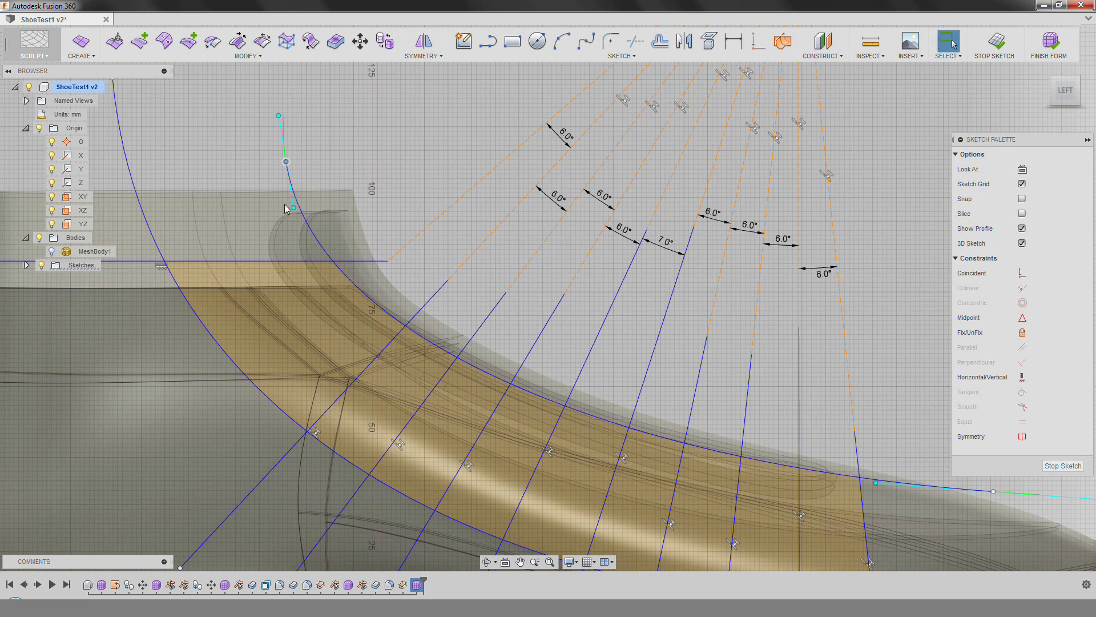
scroll(264, 104, "down", 3)
scroll(680, 369, "up", 2)
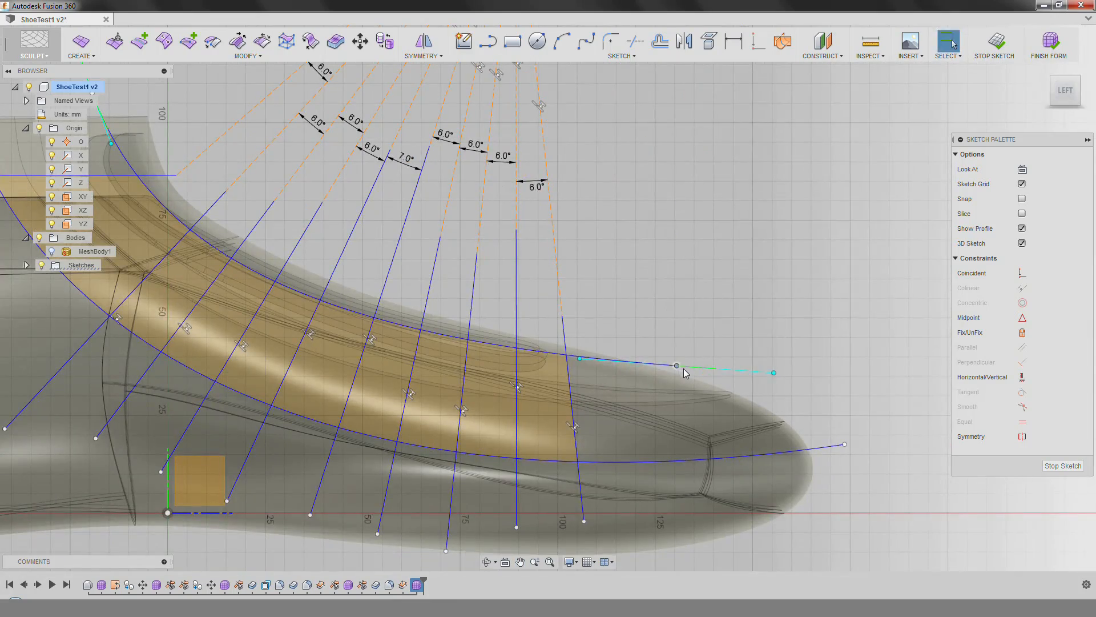
left_click_drag(684, 369, 689, 369)
scroll(685, 368, "down", 3)
scroll(376, 257, "up", 2)
left_click_drag(265, 214, 266, 204)
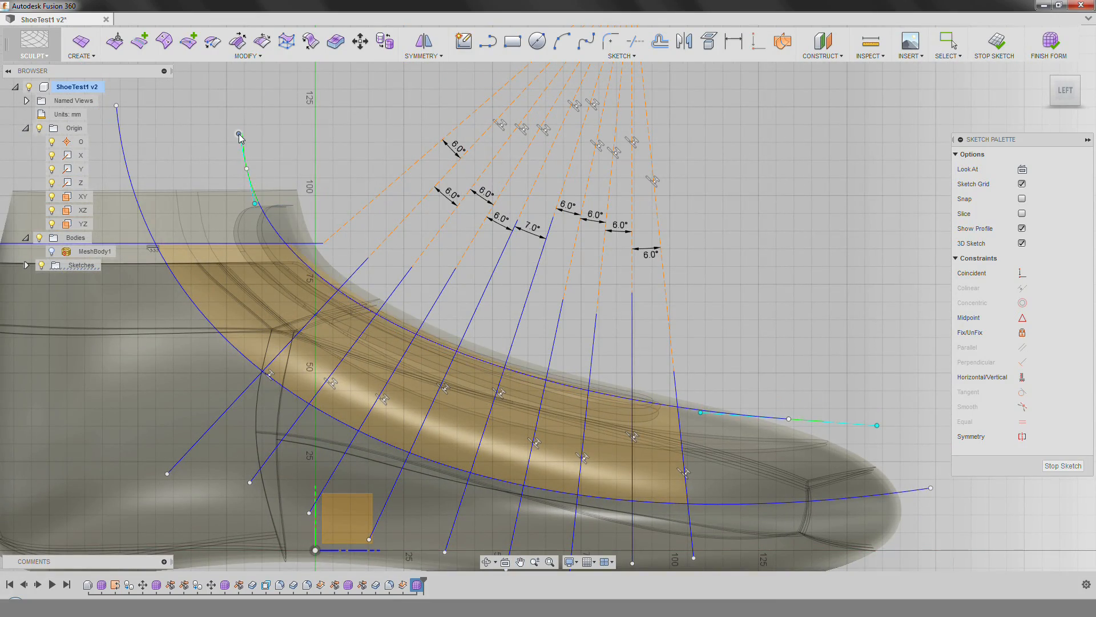
left_click_drag(239, 134, 234, 131)
Set the remaining 7-degree fan angle to 6 degrees and move the collar line's front end point next to the upper spline.
scroll(458, 365, "up", 1)
scroll(375, 245, "up", 2)
scroll(375, 245, "down", 3)
scroll(628, 354, "down", 1)
scroll(514, 286, "up", 1)
scroll(422, 260, "up", 1)
mouse_move(415, 222)
left_mouse_down()
mouse_move(387, 237)
mouse_move(400, 234)
left_mouse_up()
scroll(408, 227, "down", 2)
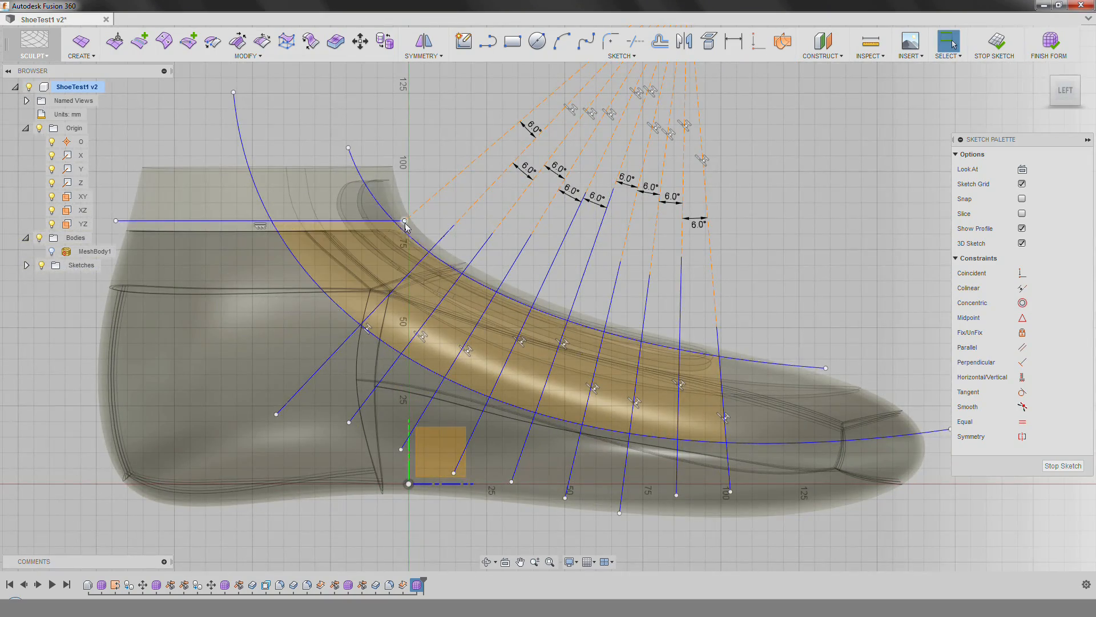
scroll(526, 244, "up", 1)
Trim the two splines and the radiating lines into one continuous zigzag profile running from the collar line to the toe.
left_click(630, 50)
left_click(753, 495)
left_click(592, 336)
left_click(511, 425)
left_click(512, 306)
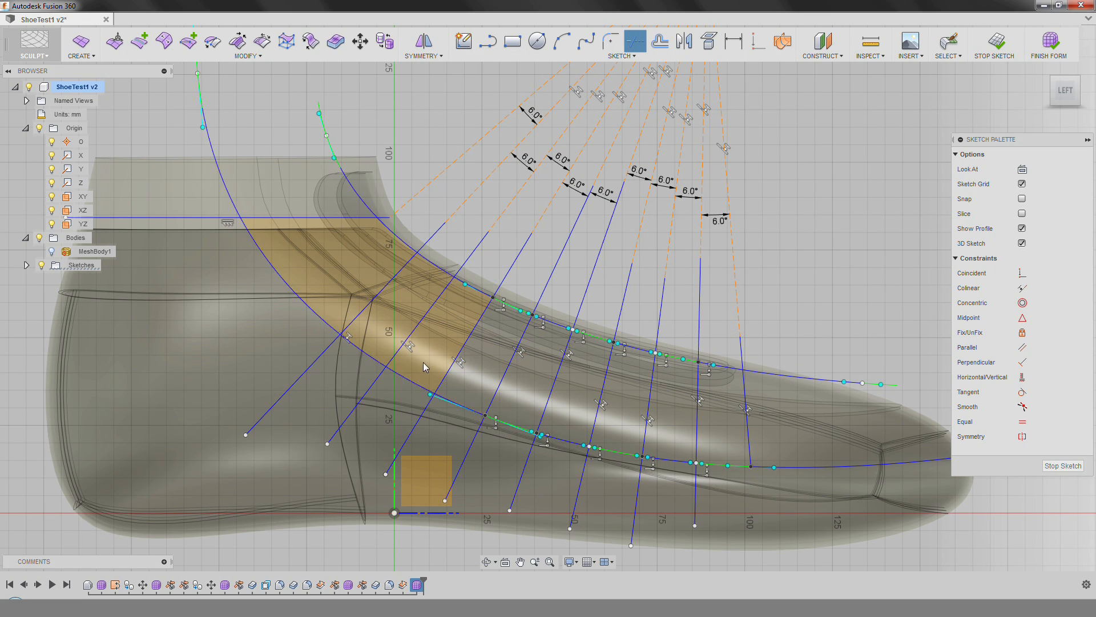
left_click(286, 279)
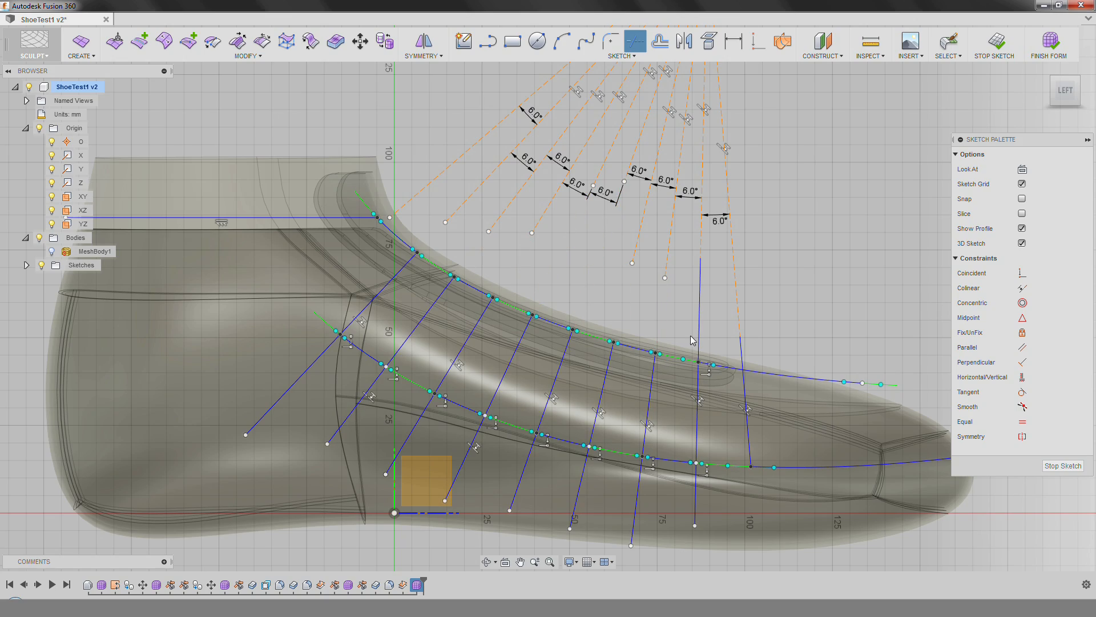
scroll(719, 451, "up", 2)
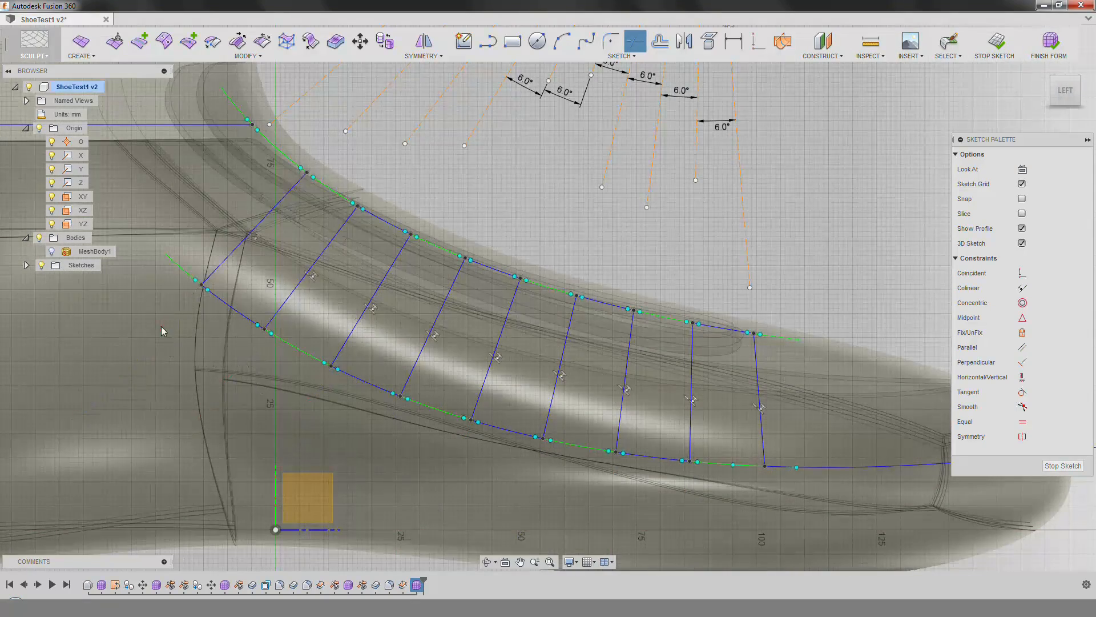
left_click(164, 331)
scroll(644, 498, "down", 3)
right_click(581, 307)
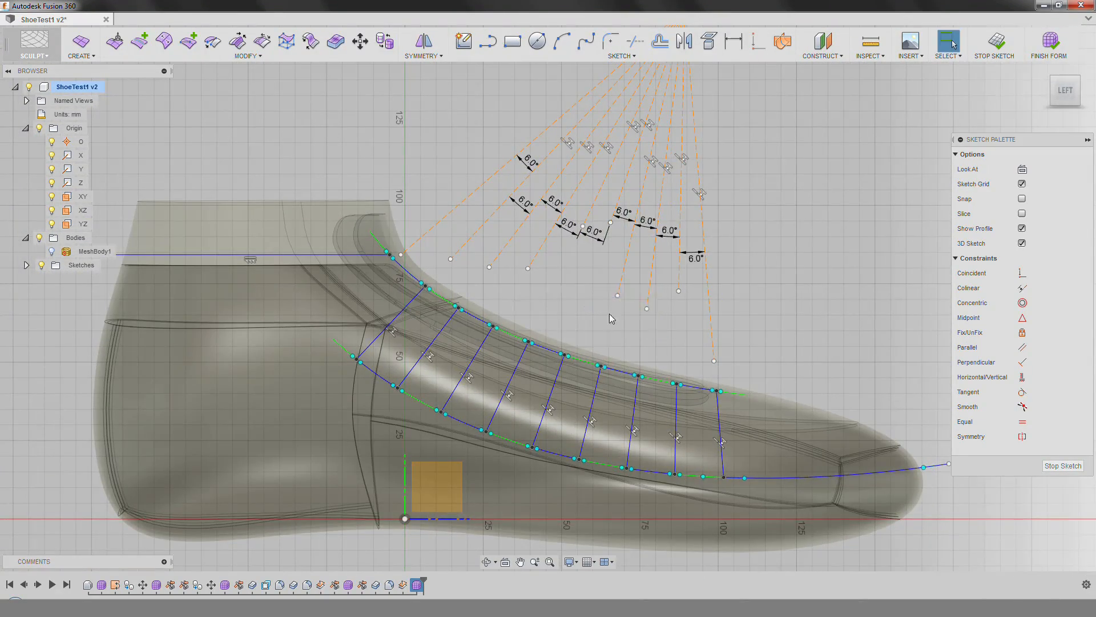
Extrude the zigzag profile chain as a new T-spline body extending past both sides of the shoe.
left_click(81, 56)
left_click(98, 183)
left_click(622, 319)
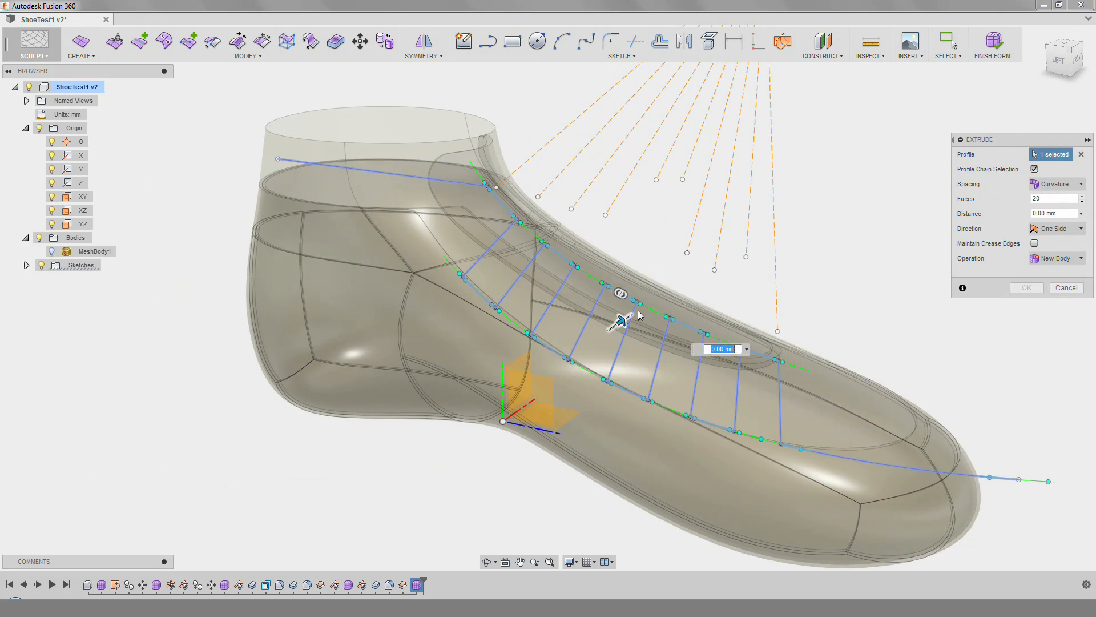
left_click_drag(622, 320, 776, 258)
left_click(1057, 244)
left_click(1055, 287)
mouse_move(694, 280)
middle_mouse_down("shift")
mouse_move(548, 330)
mouse_move(702, 340)
mouse_move(685, 291)
middle_mouse_up("shift")
left_click(1026, 332)
Uncrease the lengthwise edges at the lower ends of the slots so the slot bottoms become rounded.
middle_click_drag(714, 435, 702, 367)
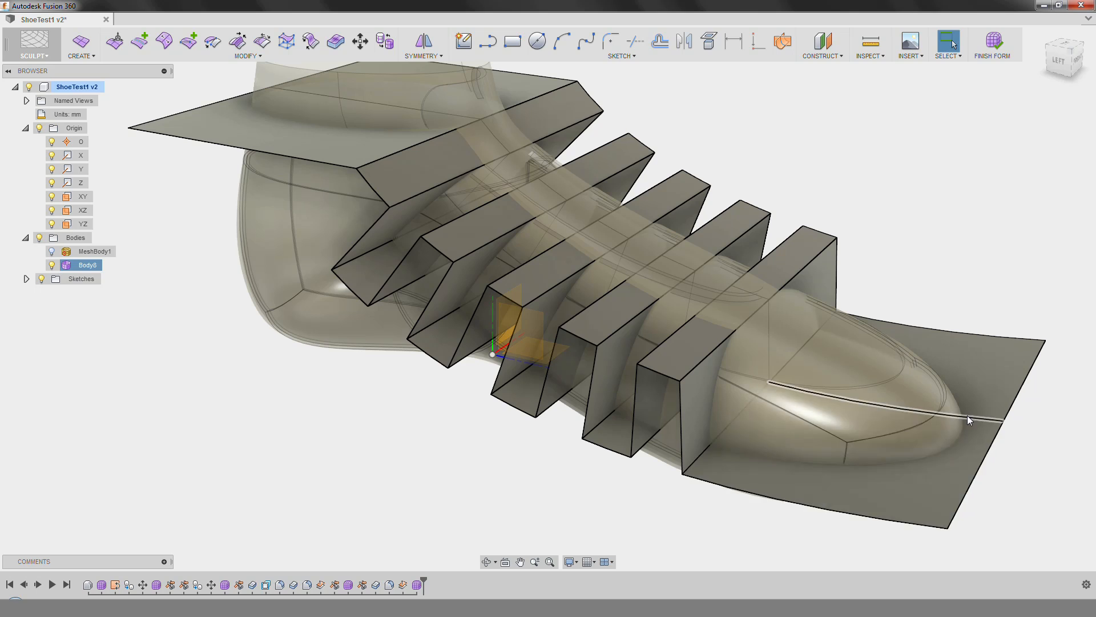
left_click(554, 406, "shift")
left_click(504, 384, "shift")
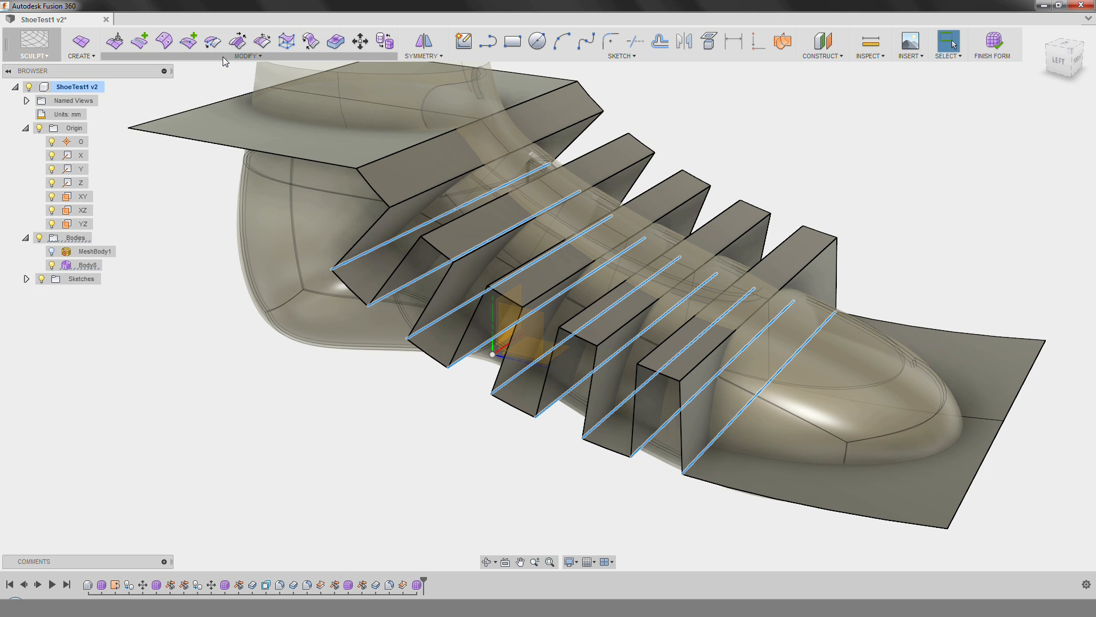
left_click(265, 38)
middle_click_drag(337, 318, 399, 311, "shift")
left_click(260, 57)
middle_click_drag(472, 269, 480, 283)
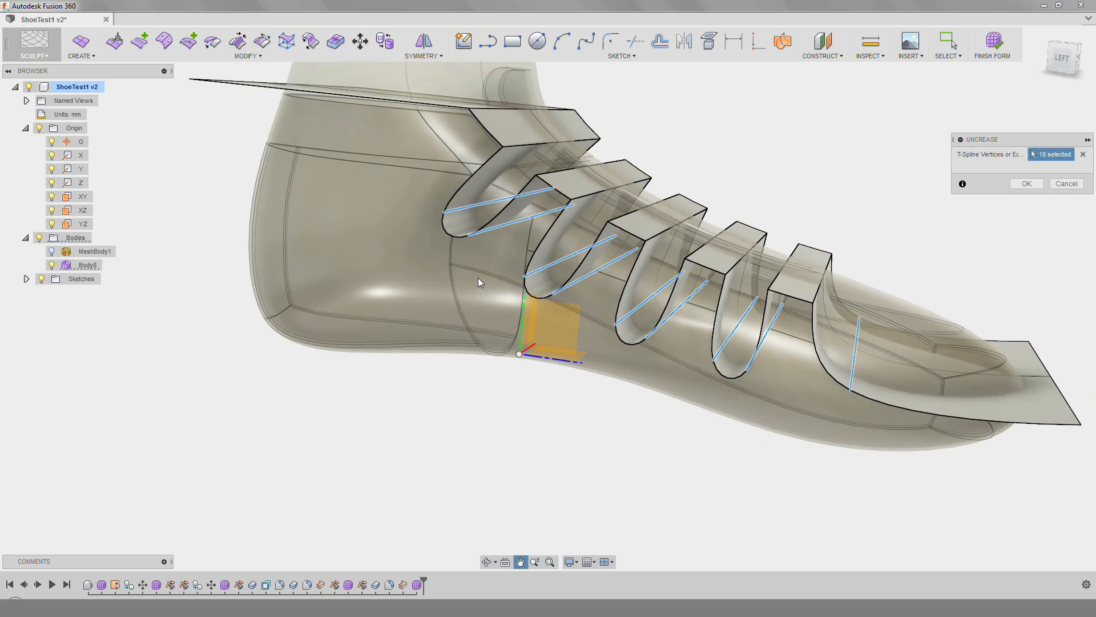
left_click(1027, 184)
Insert a lengthwise edge along the bottom of the slot nearest the ankle with Insert Point.
middle_click_drag(801, 299, 725, 331, "shift")
scroll(486, 260, "up", 3)
left_click(139, 46)
left_click(1074, 228)
left_click(189, 42)
left_click(450, 309)
middle_click_drag(575, 232, 548, 291, "shift")
left_click(647, 157)
key("Return")
middle_click_drag(593, 365, 572, 300, "shift")
scroll(573, 300, "down", 2)
Insert a lengthwise edge along the bottom of the second slot from the ankle.
middle_click_drag(491, 348, 533, 367, "shift")
left_click(189, 42)
left_click(489, 403)
left_click(650, 240)
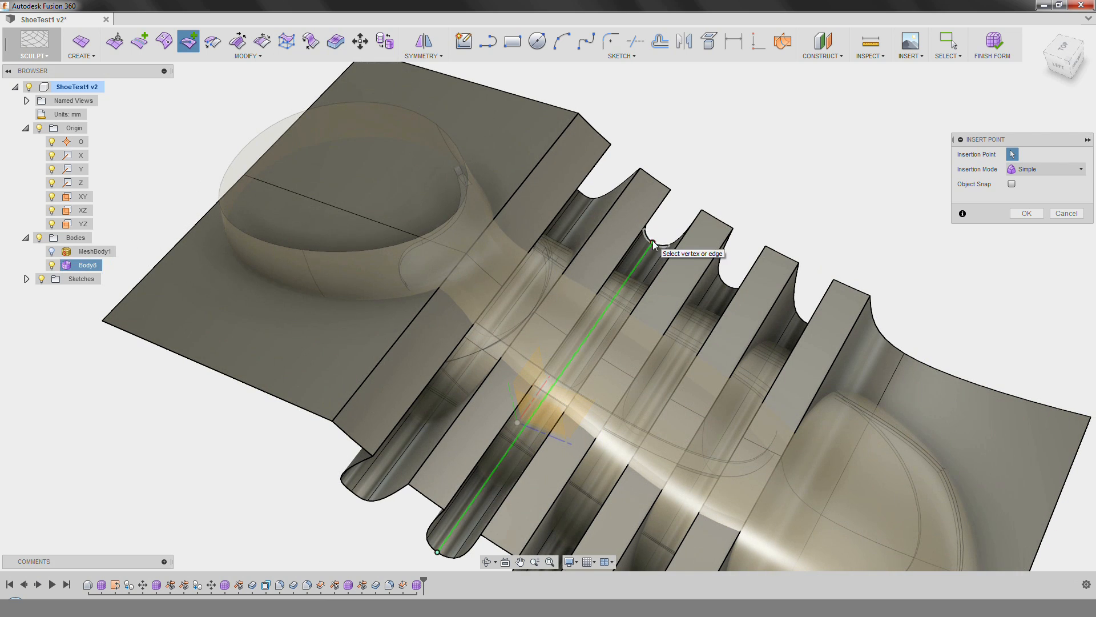
key("Return")
Insert a lengthwise edge along the bottom of the third slot from the ankle.
middle_click_drag(723, 299, 712, 211)
right_click_drag(722, 187, 721, 156)
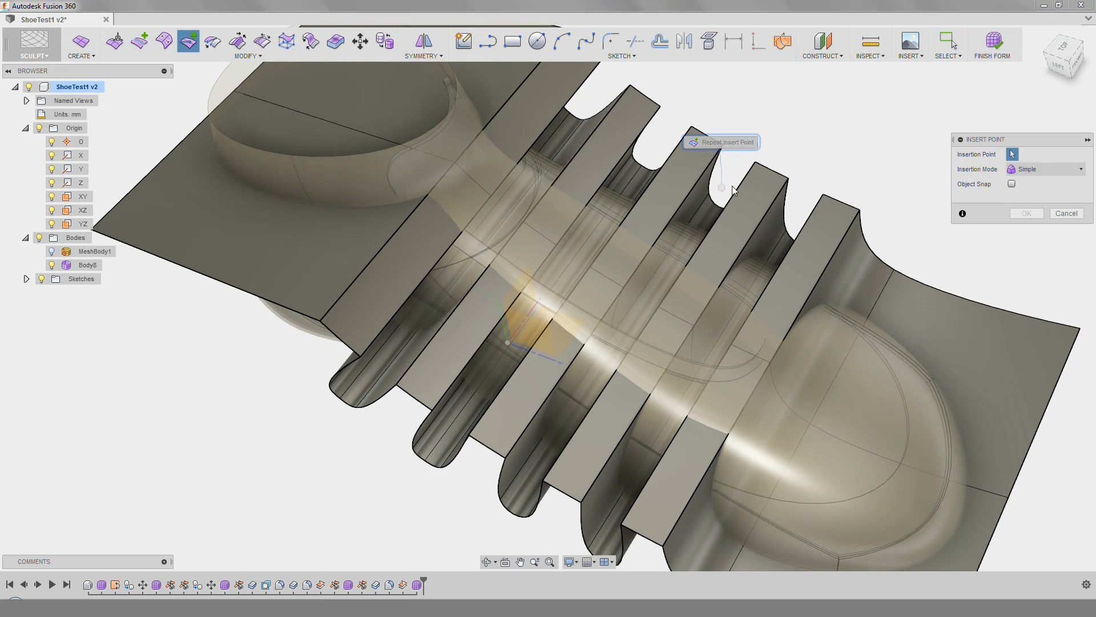
left_click(510, 506)
key("Return")
middle_click_drag(612, 368, 619, 327)
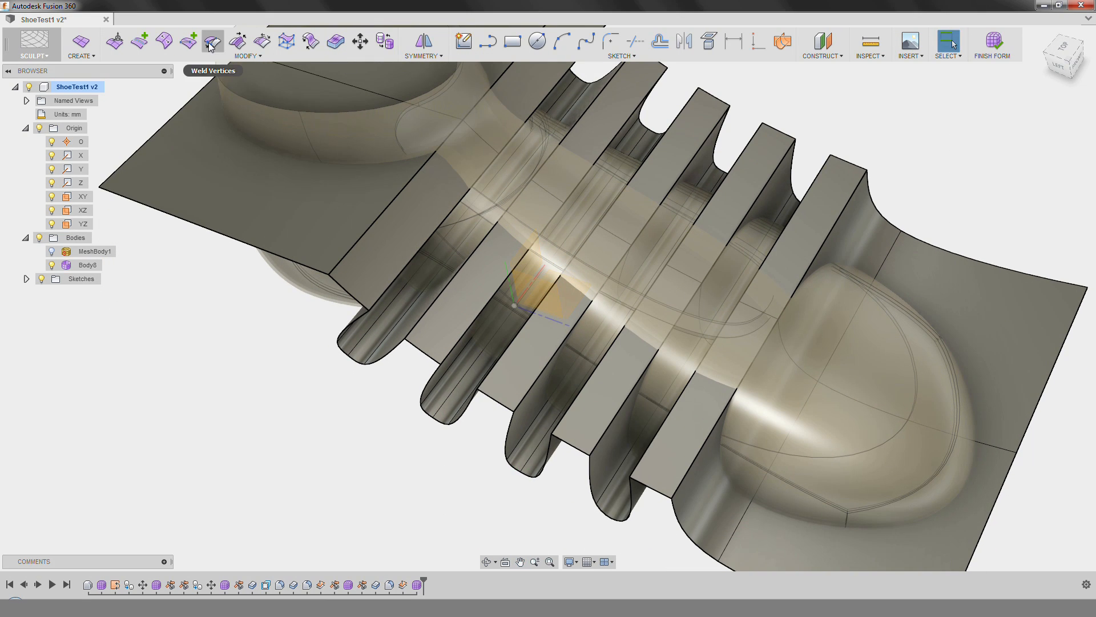
Insert a lengthwise edge along the bottom of the slot nearest the toe.
left_click(190, 44)
left_click(610, 516)
middle_click_drag(738, 208, 765, 249, "shift")
left_click(806, 213)
key("Return")
middle_click_drag(806, 214, 552, 412, "shift")
key("Delete")
Adjust the height of the slotted surface's border edge loops on both sides of the shoe with Edit Form.
middle_click_drag(486, 180, 531, 274, "shift")
double_click(693, 334)
left_click(115, 42)
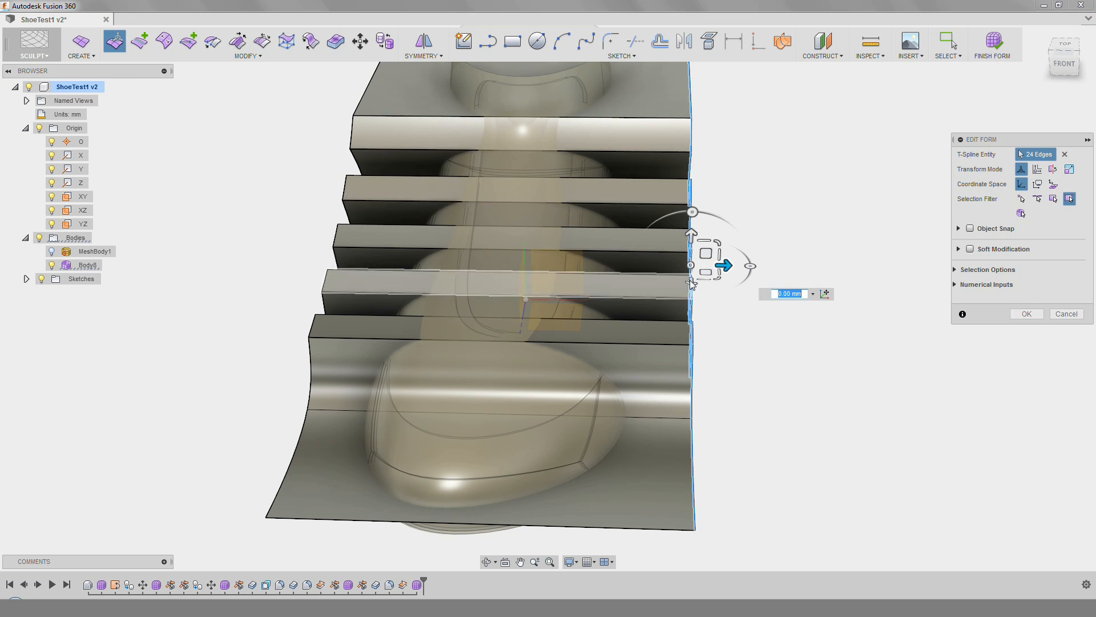
left_click_drag(706, 253, 712, 276)
double_click(328, 274)
middle_click_drag(357, 257, 532, 312, "shift")
scroll(533, 313, "up", 3)
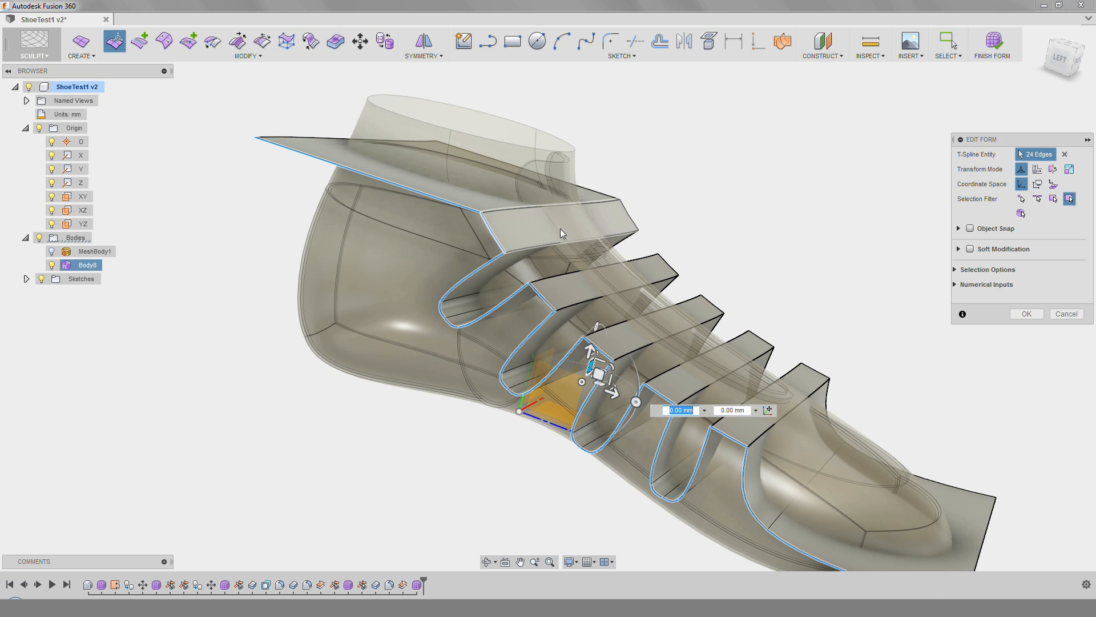
scroll(628, 342, "down", 1)
middle_click_drag(703, 408, 657, 412)
left_click(1026, 314)
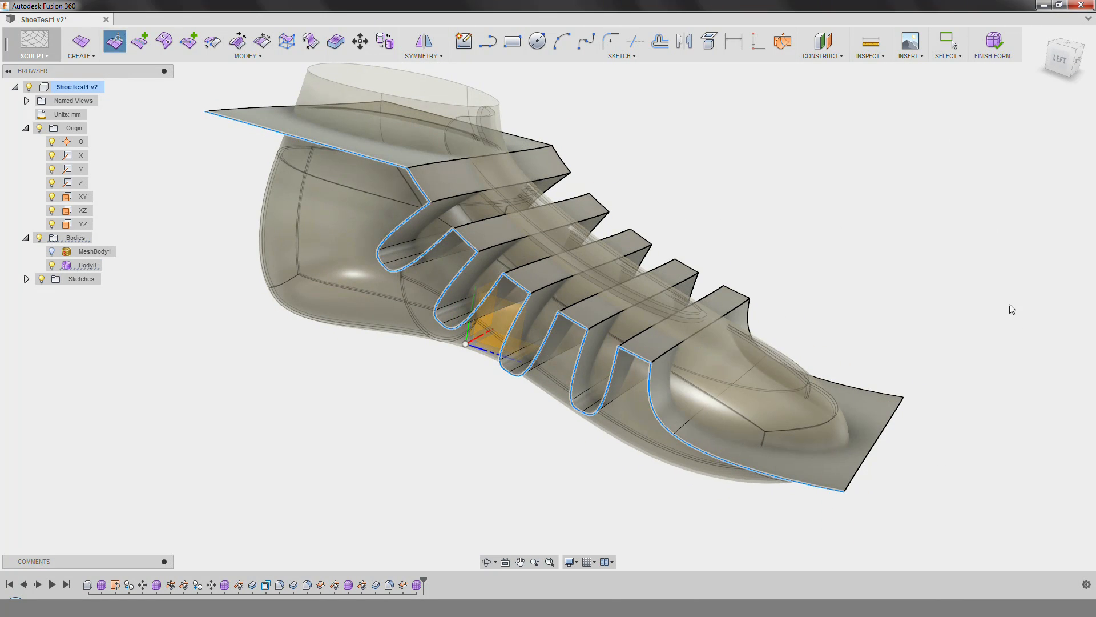
Finish the form, trim the outer shoe surface with the slotted surface, and hide the slotted surface.
left_click(987, 51)
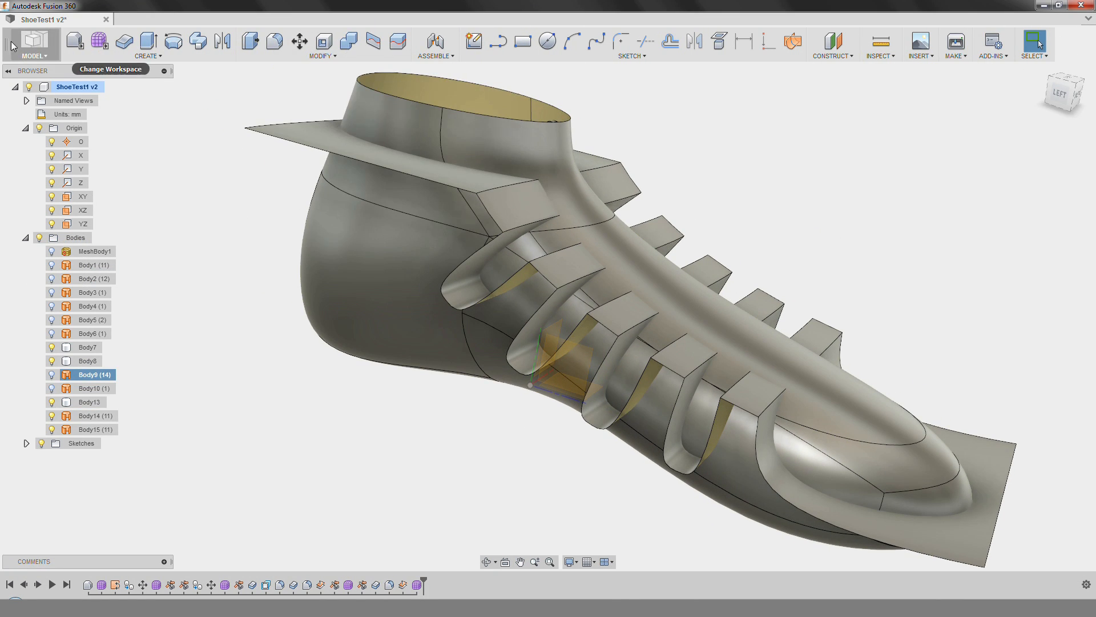
left_click(523, 149)
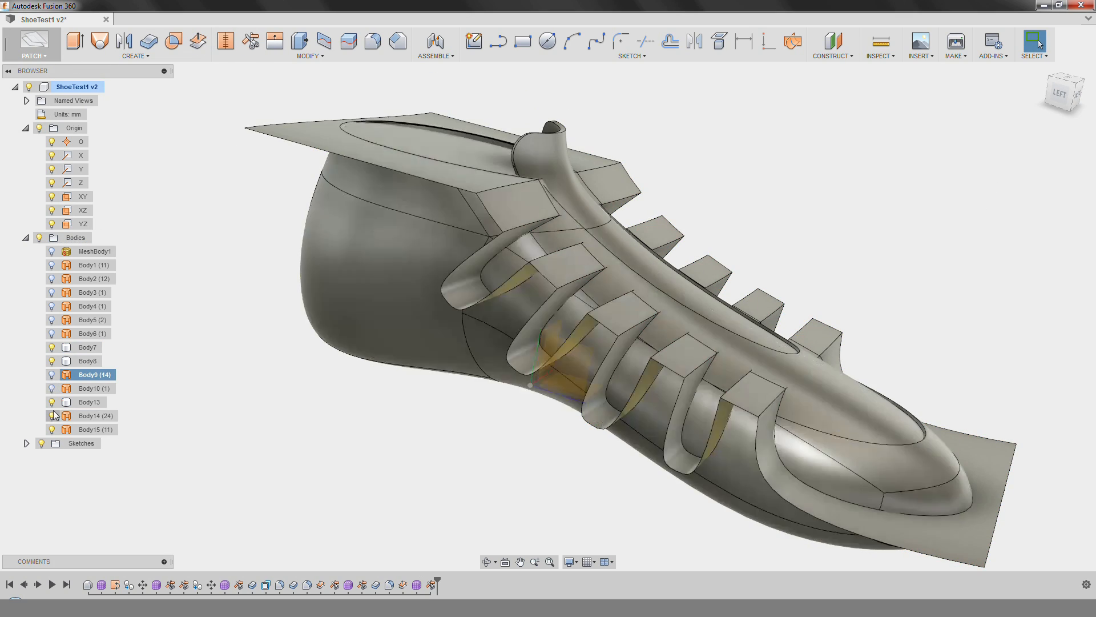
left_click(53, 429)
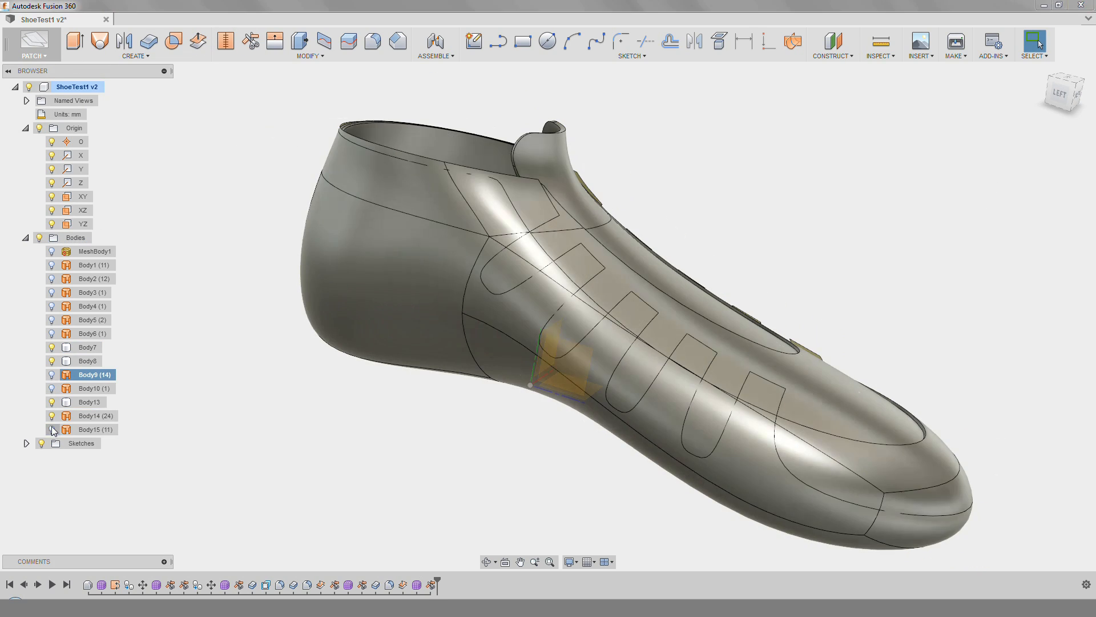
Reopen the slotted surface's form and raise the top faces between the slots above the instep.
middle_click_drag(460, 384, 495, 383, "shift")
scroll(394, 378, "down", 1)
middle_click_drag(394, 378, 330, 530, "shift")
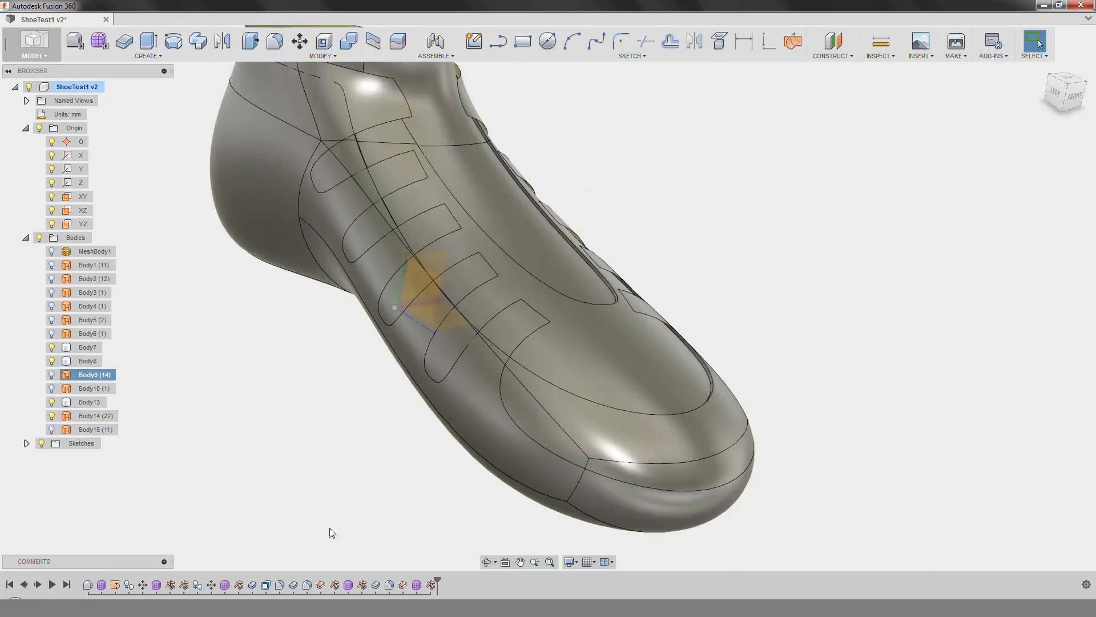
right_click(413, 586)
left_click(433, 512)
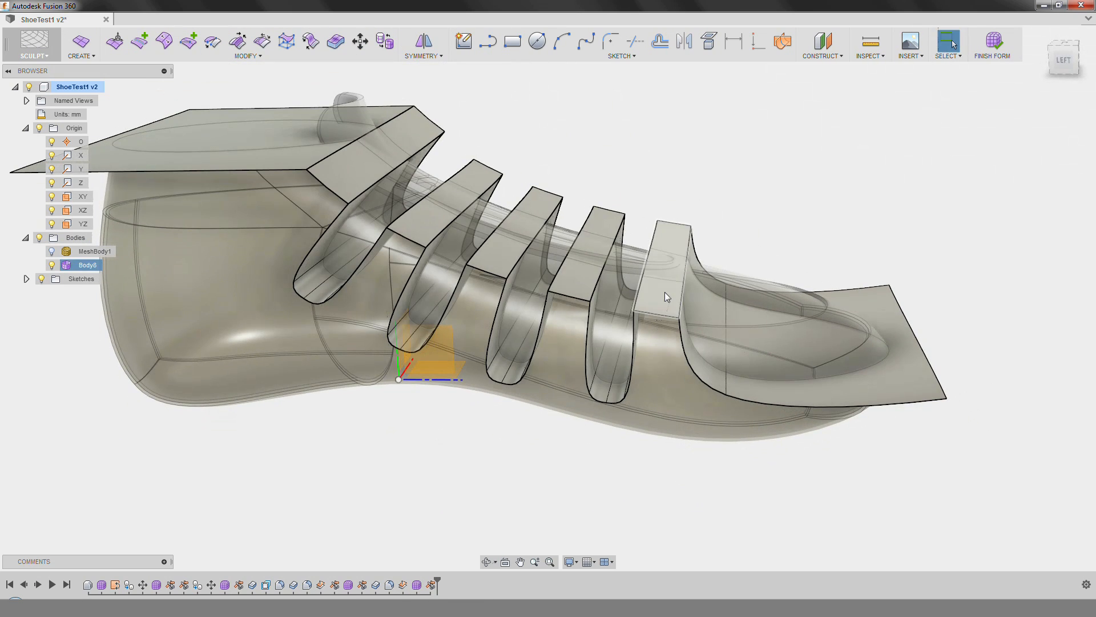
left_click(112, 51)
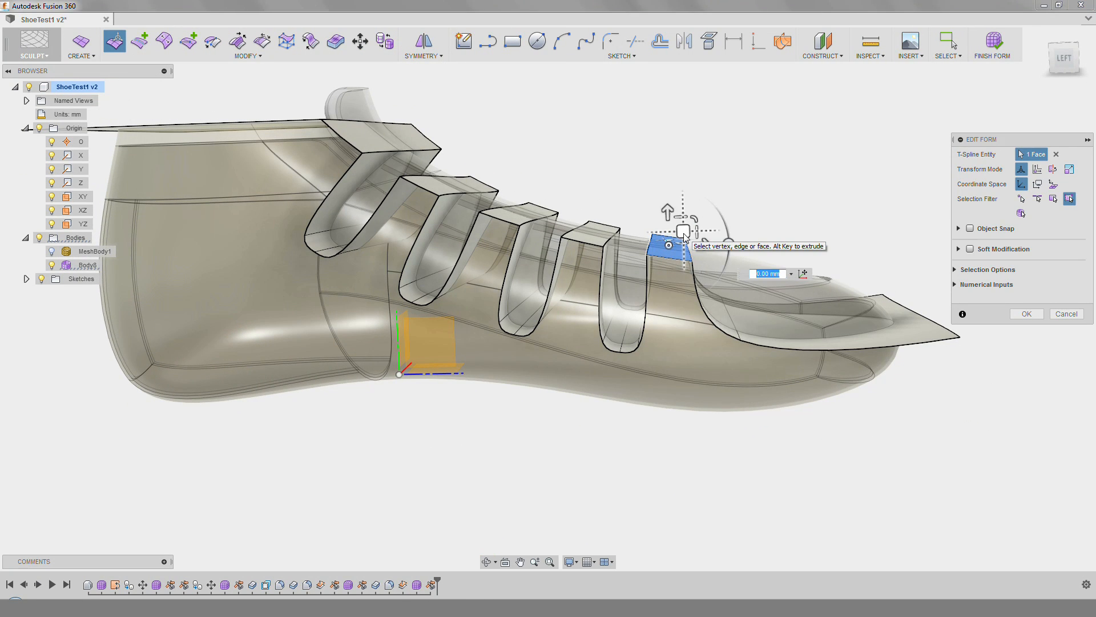
left_click_drag(684, 233, 687, 217)
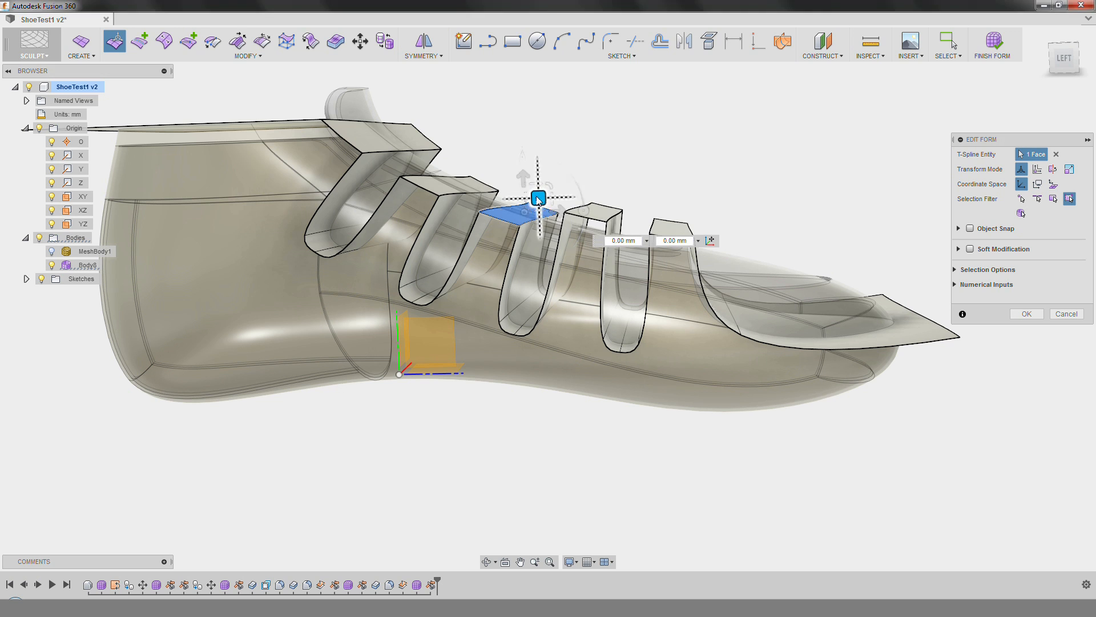
middle_click_drag(474, 160, 365, 221, "shift")
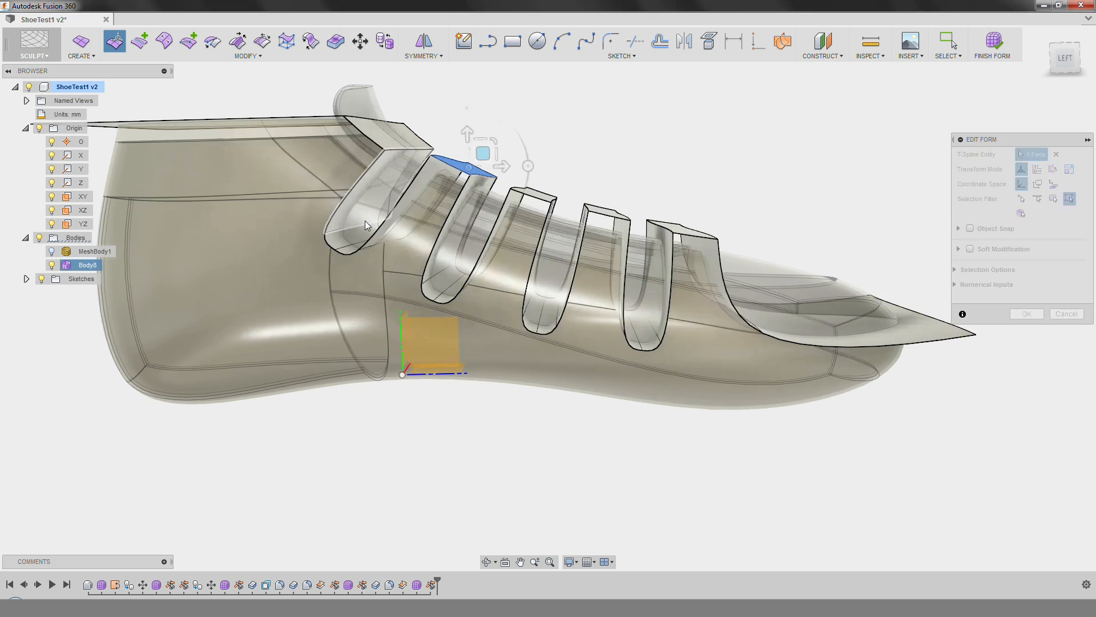
left_click_drag(493, 156, 494, 149)
Raise the uppermost strap's top geometry beside the collar and finish the form edit.
left_click(409, 149)
middle_click_drag(409, 149, 451, 150, "shift")
left_click(421, 124)
left_click_drag(429, 113, 429, 110)
middle_click_drag(430, 111, 395, 126, "shift")
left_click(379, 145)
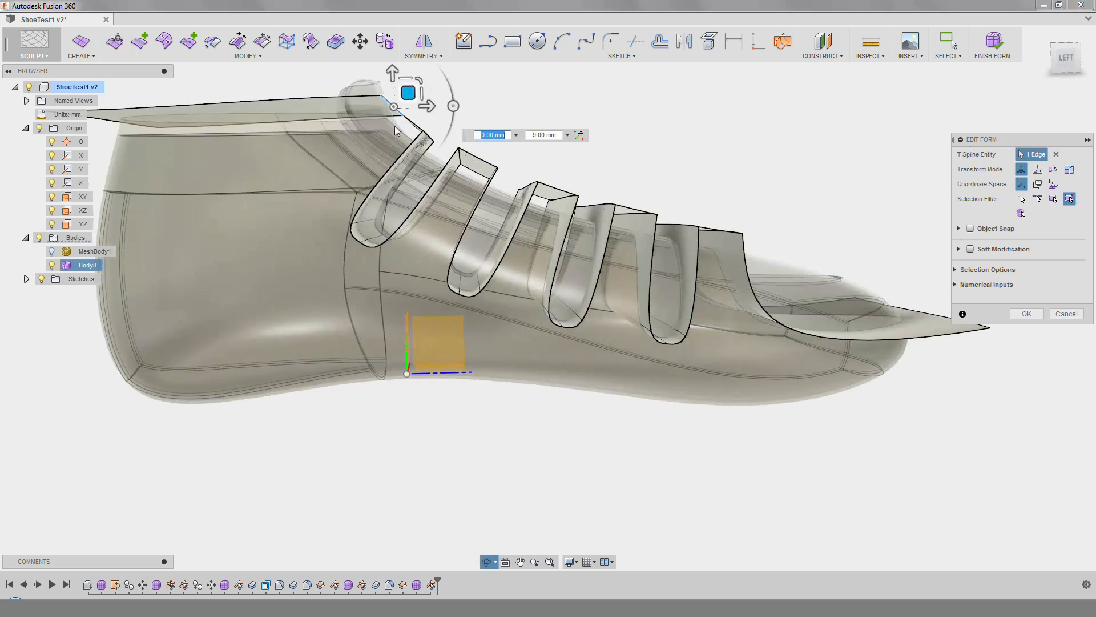
left_click(1027, 314)
left_click(992, 44)
Redo the trim of the outer shoe surface with the reshaped form, cutting out the slot areas and the toe opening.
middle_click_drag(451, 257, 274, 500, "shift")
left_click(416, 585)
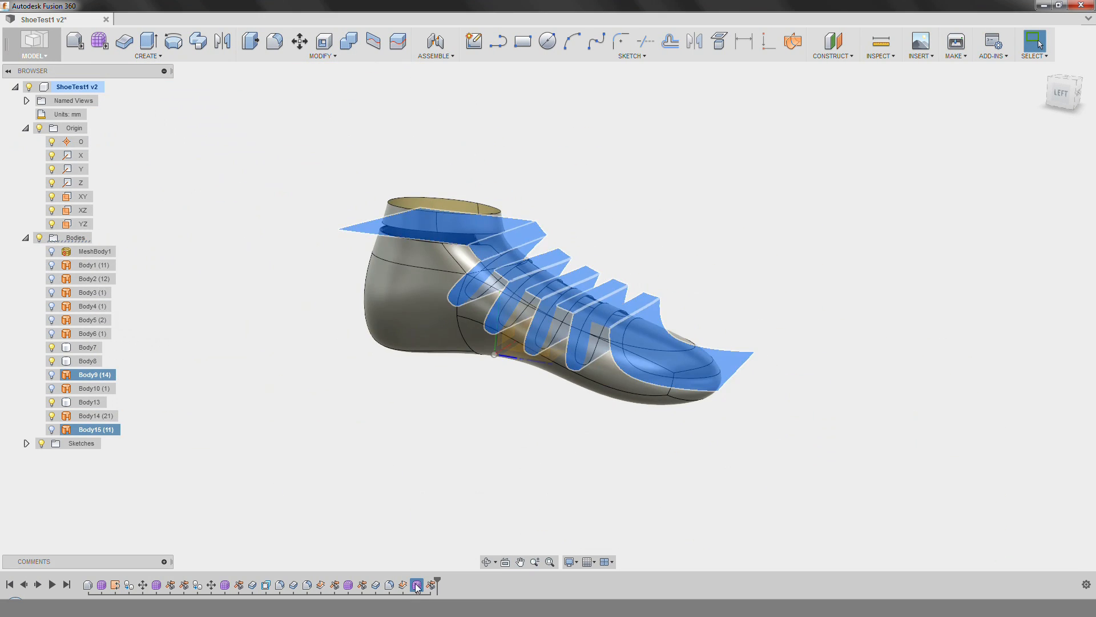
left_click(433, 581)
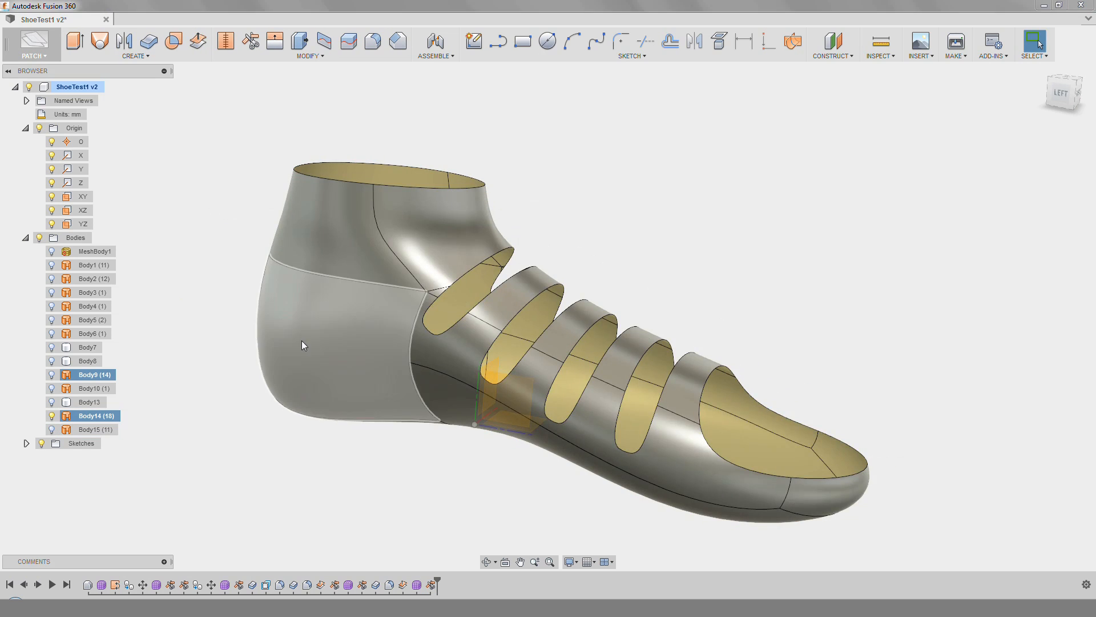
Show Body13, Body8 and Body7 together with the trimmed outer surface.
middle_click_drag(303, 344, 346, 357, "shift")
left_click(52, 402)
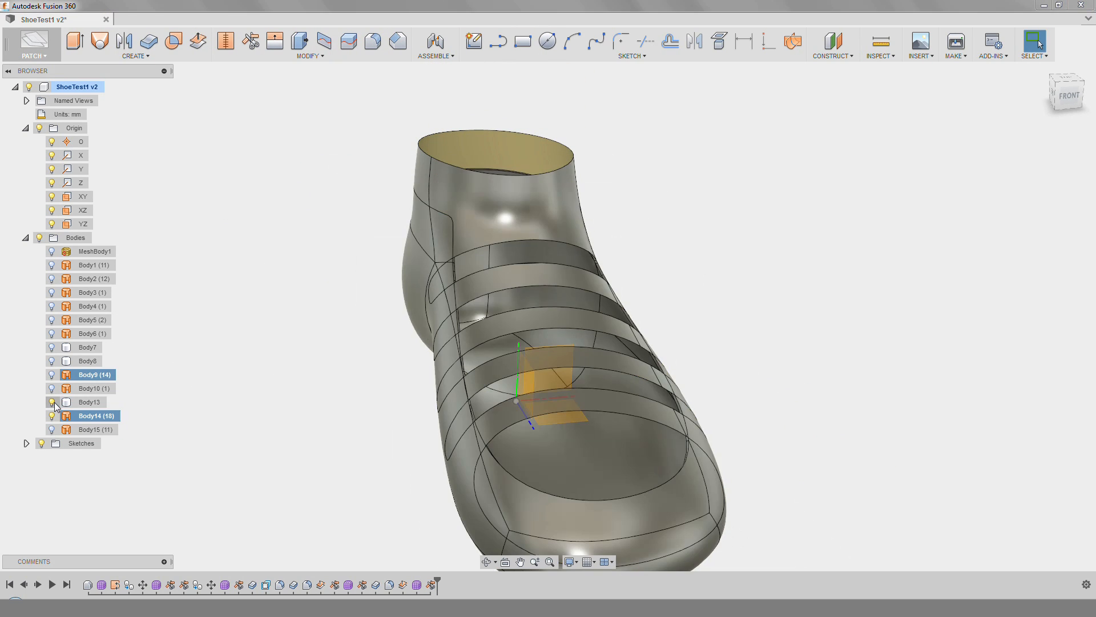
left_click(52, 360)
left_click(52, 347)
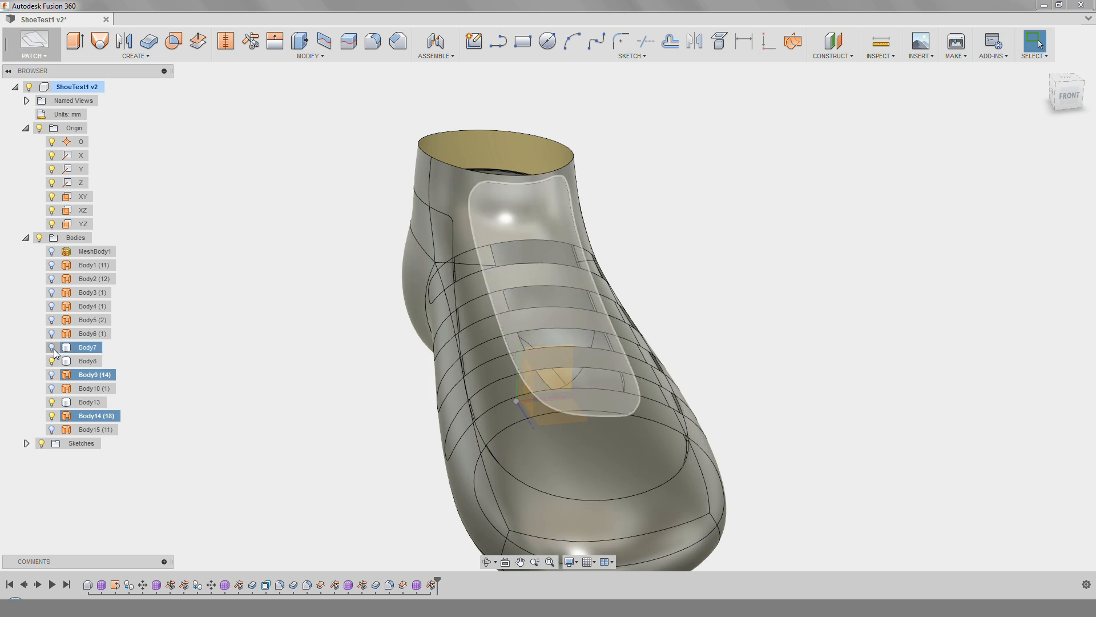
scroll(323, 311, "down", 2)
scroll(323, 311, "up", 2)
middle_click_drag(323, 320, 279, 348, "shift")
Start a new form and create a center-rectangle plane of about 98.5 by 56 mm above the heel in the side view.
left_click(44, 57)
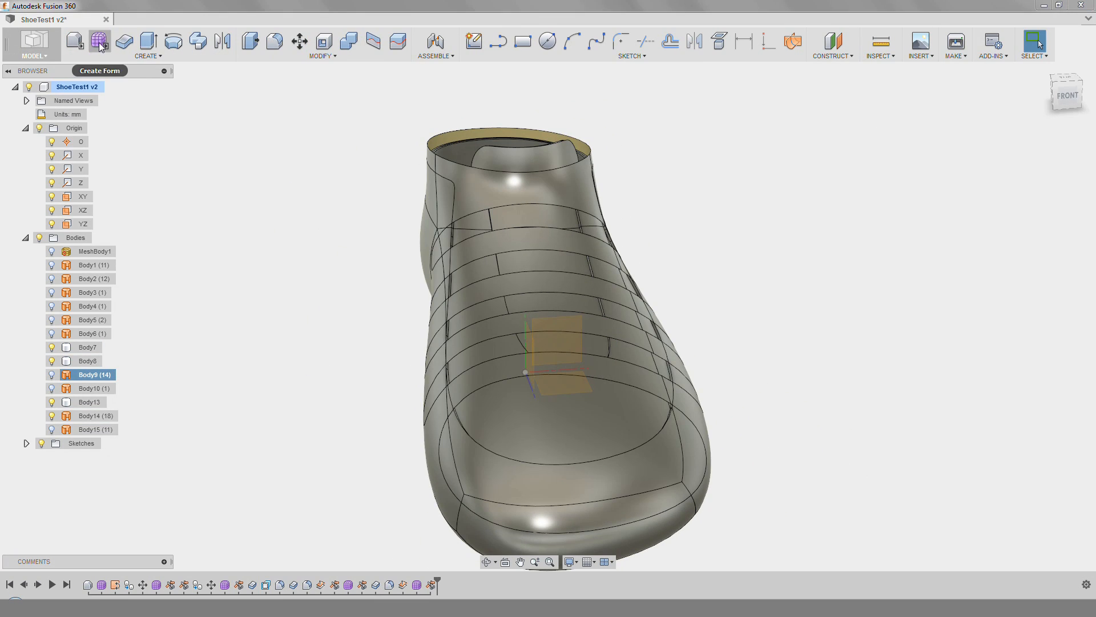
left_click(100, 47)
middle_click_drag(530, 344, 470, 354, "shift")
left_click(81, 45)
left_click(486, 354)
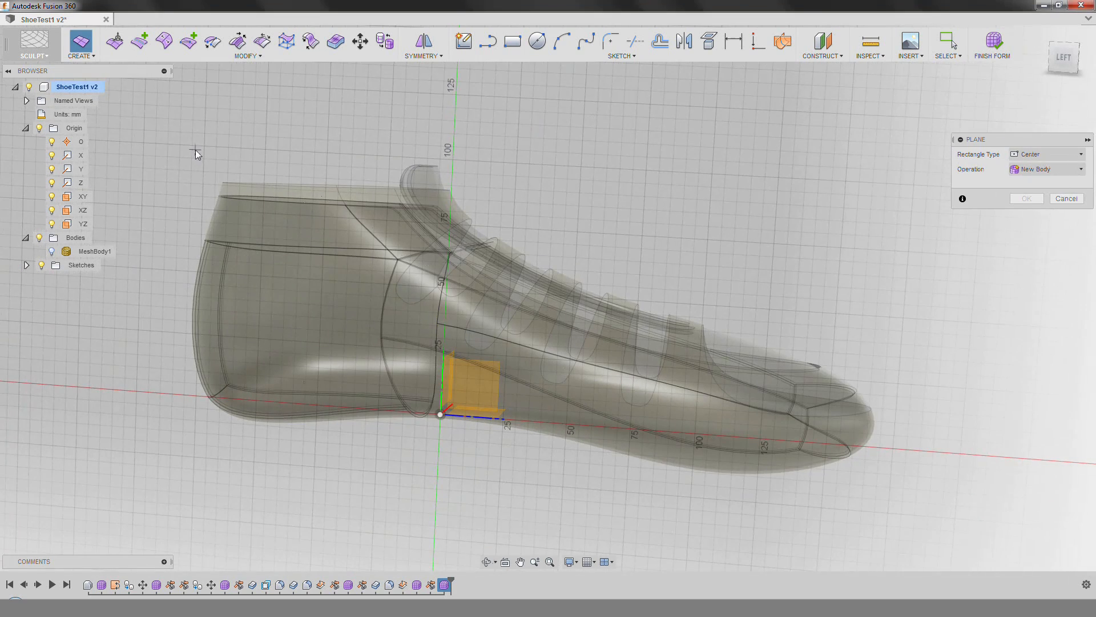
left_click(280, 192)
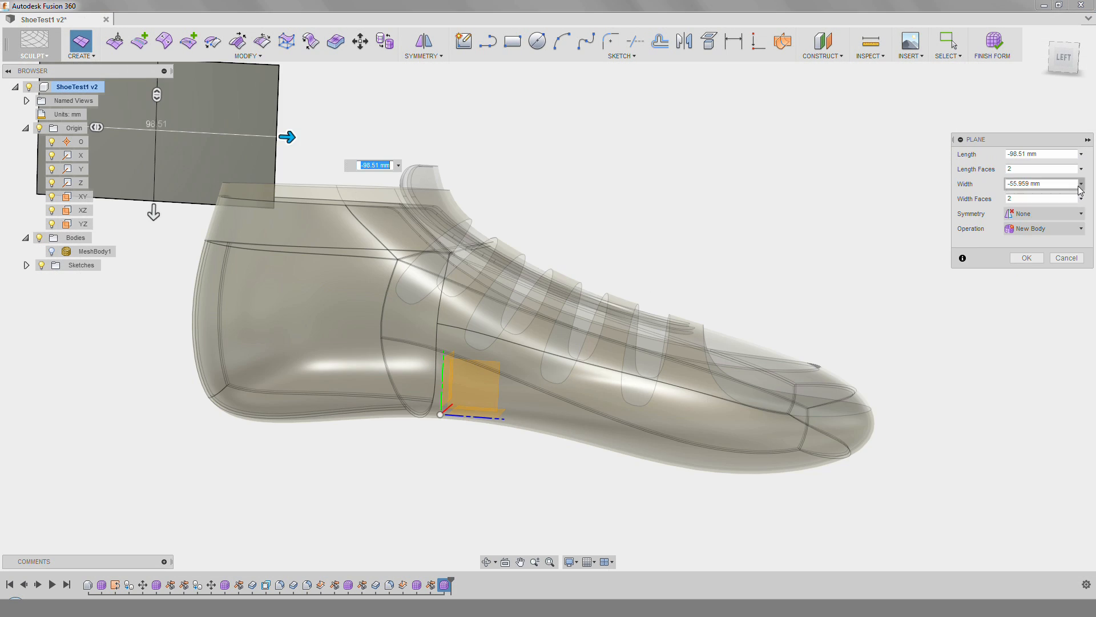
left_click(1027, 258)
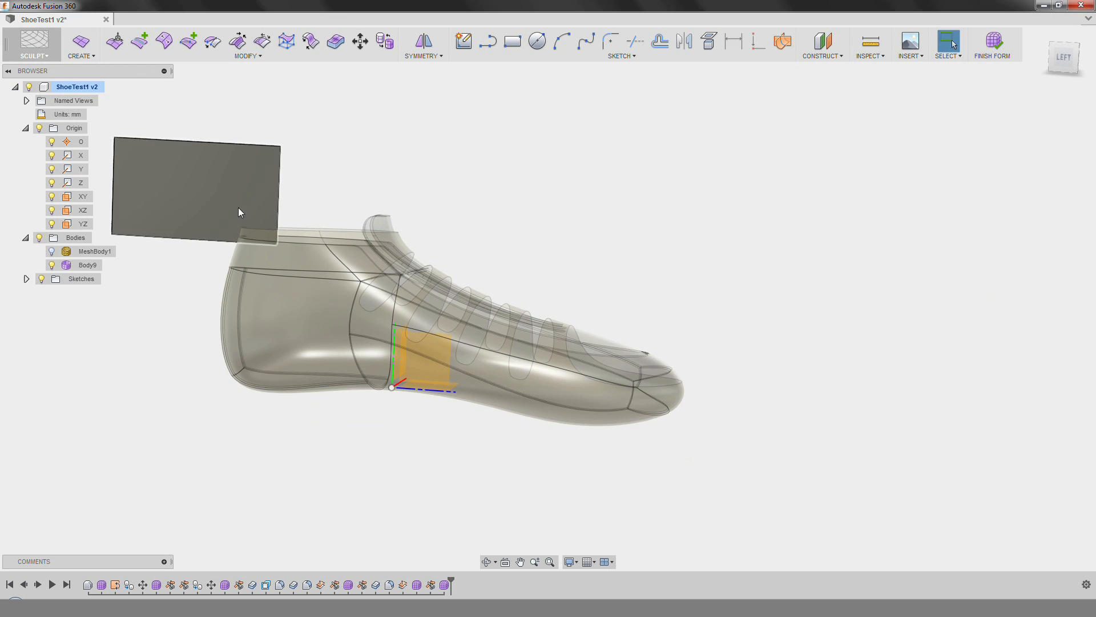
Stretch and reposition the plane lengthwise over the instep so it cuts through one side of the throat, and confirm the form edit.
double_click(212, 199)
left_click_drag(443, 228, 778, 257)
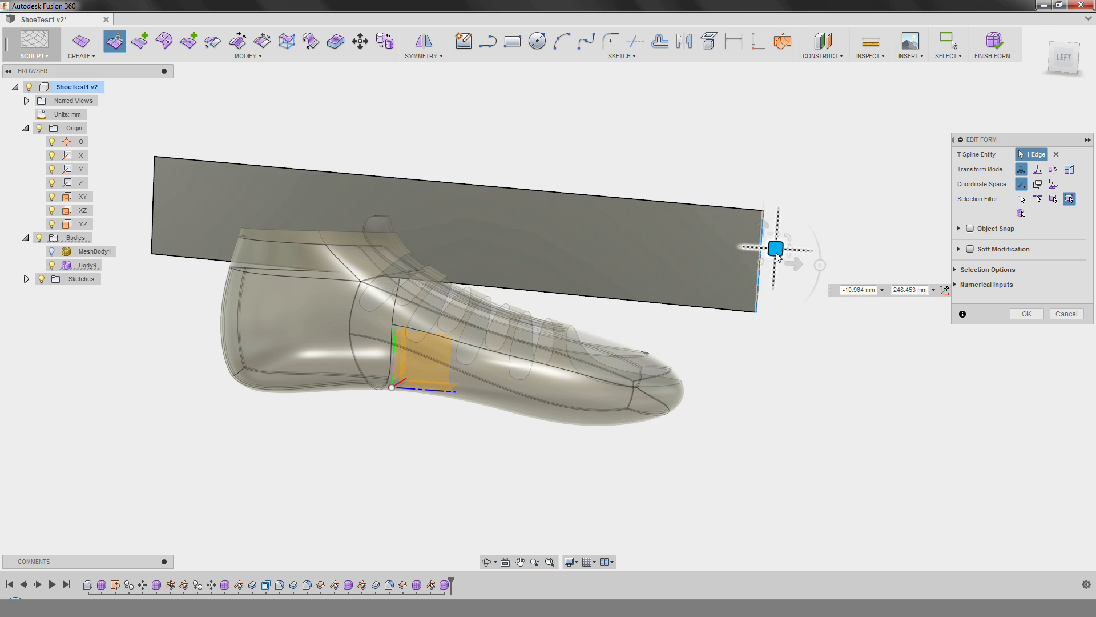
left_click_drag(461, 273, 464, 311)
left_click(762, 276)
left_click_drag(780, 274, 354, 228)
middle_click_drag(354, 228, 365, 289, "shift")
scroll(536, 294, "up", 4)
left_click(531, 274)
left_click_drag(522, 230, 440, 226)
middle_click_drag(440, 227, 421, 251, "shift")
left_click(1026, 313)
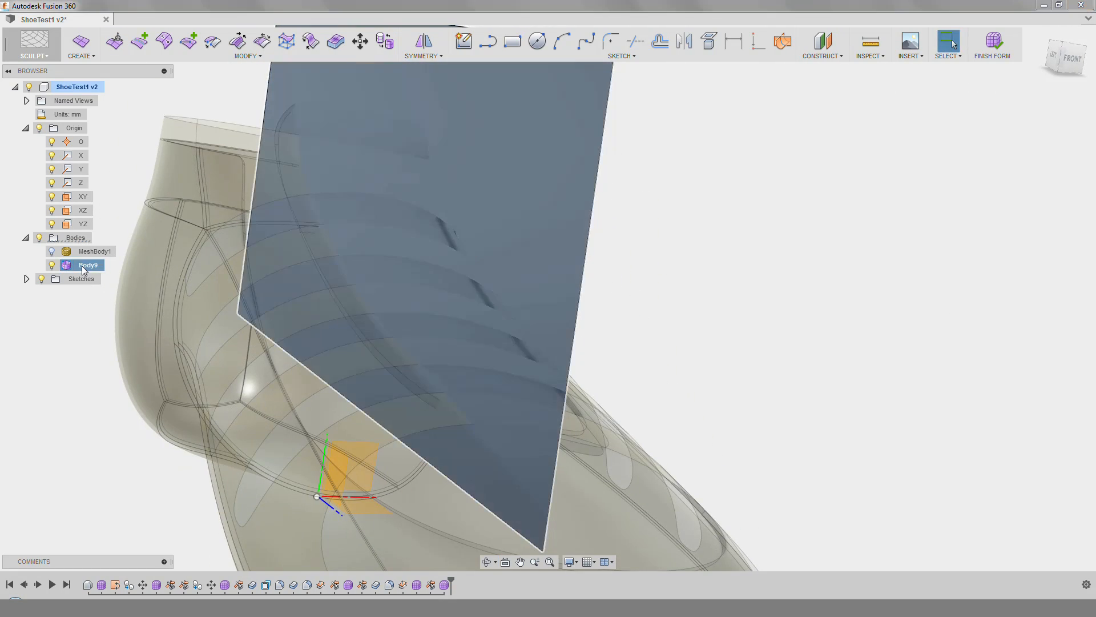
Duplicate the plane and move the copy sideways to the opposite side of the tongue.
key("m")
middle_click_drag(491, 354, 423, 361, "shift")
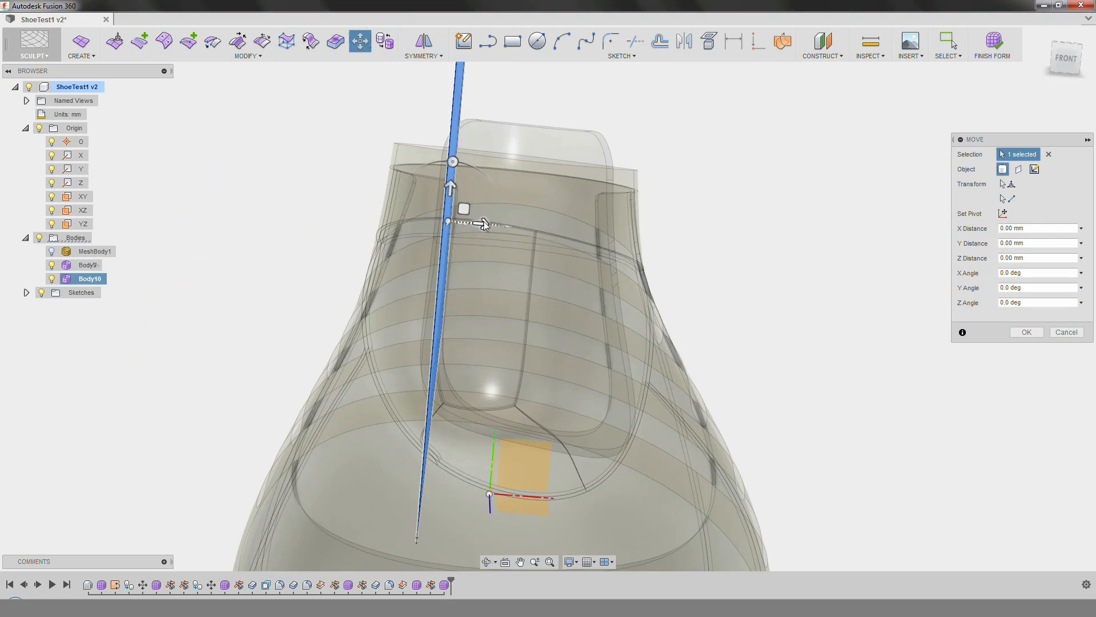
left_click_drag(483, 226, 654, 236)
middle_click_drag(433, 360, 427, 358, "shift")
middle_click_drag(646, 254, 600, 254, "shift")
left_click(1038, 333)
Insert a simple dividing edge from top to bottom across the middle of each of the two planes.
middle_click_drag(472, 286, 423, 228, "shift")
left_click(140, 41)
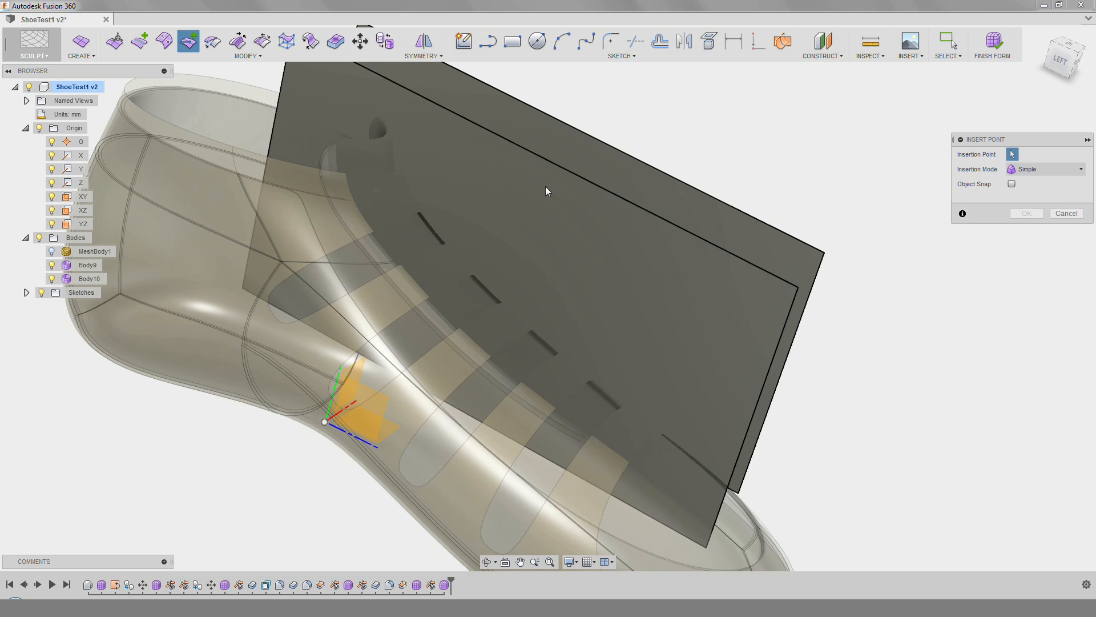
middle_click_drag(468, 420, 457, 420, "shift")
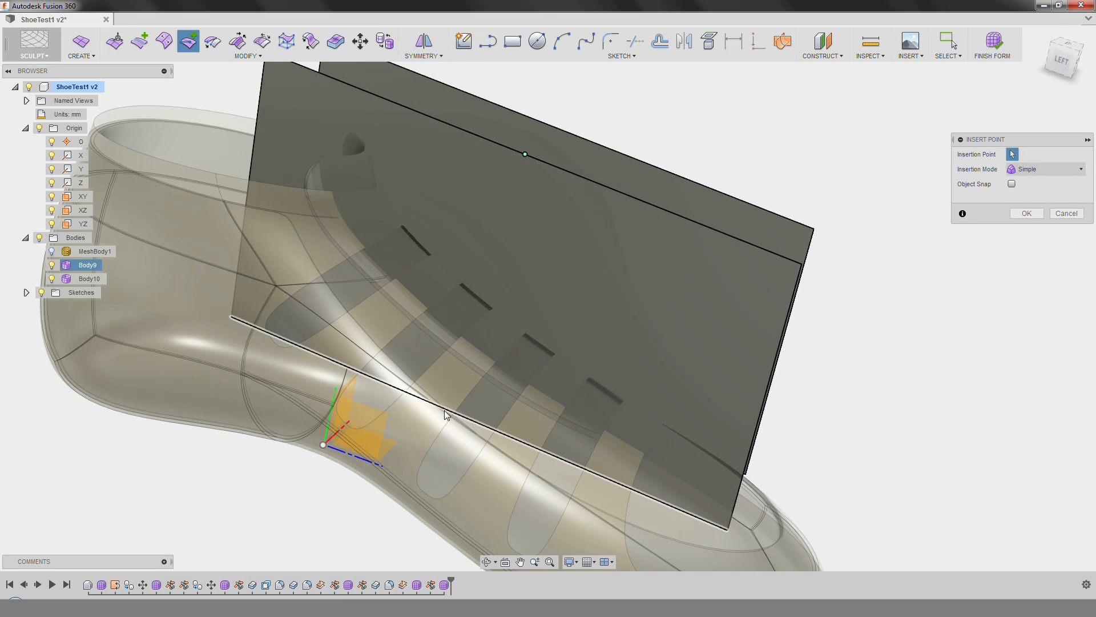
left_click(1026, 213)
middle_click_drag(668, 285, 194, 320, "shift")
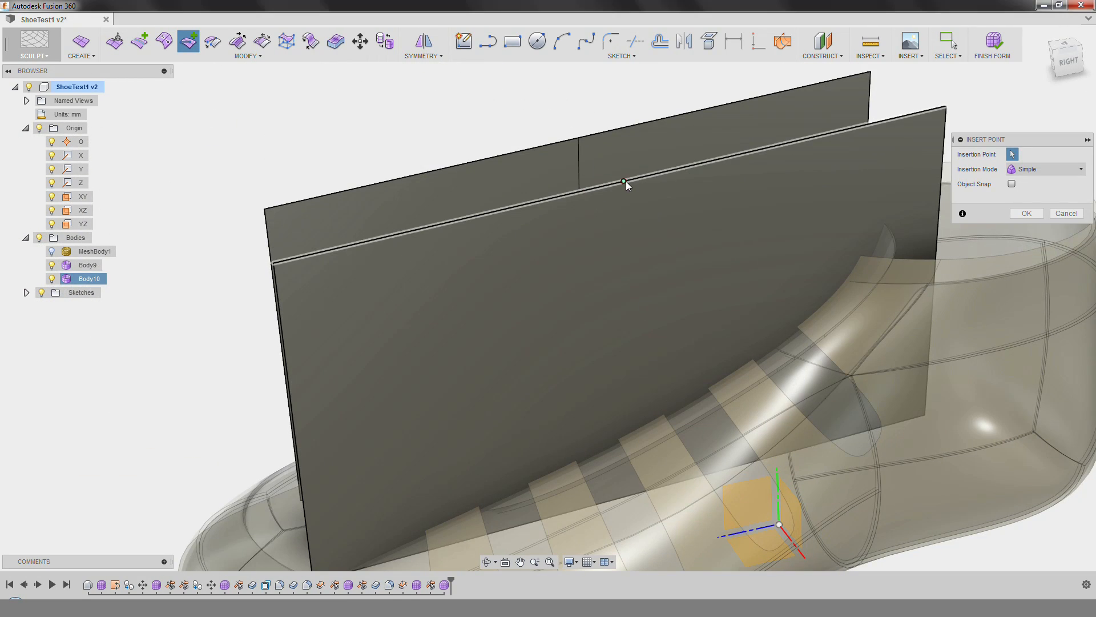
left_click(628, 491)
left_click(1026, 213)
Edit the form and shift a plane edge sideways so it follows the side of the throat.
middle_click_drag(663, 312, 552, 345, "shift")
left_click(115, 41)
middle_click_drag(553, 433, 557, 365, "shift")
middle_click_drag(580, 516, 687, 162, "shift")
left_click(561, 517)
left_click(554, 458)
left_click_drag(563, 472, 545, 470)
Adjust the remaining edges of the two planes, including the rear edge beside the collar, and finish the form.
middle_click_drag(545, 470, 586, 421, "shift")
left_click(446, 440)
left_click(518, 341)
middle_click_drag(521, 337, 546, 320, "shift")
left_click(576, 116)
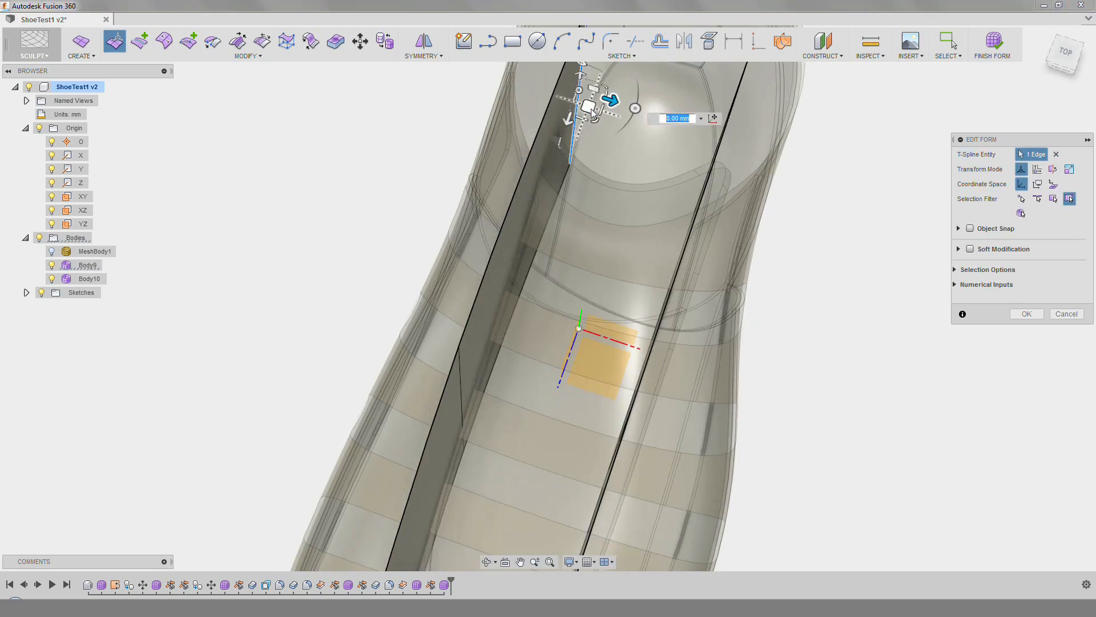
middle_click_drag(571, 263, 577, 276, "shift")
middle_click_drag(545, 473, 576, 326)
mouse_move(550, 519)
middle_mouse_down("shift")
mouse_move(569, 477)
mouse_move(563, 525)
middle_mouse_up("shift")
key("Return")
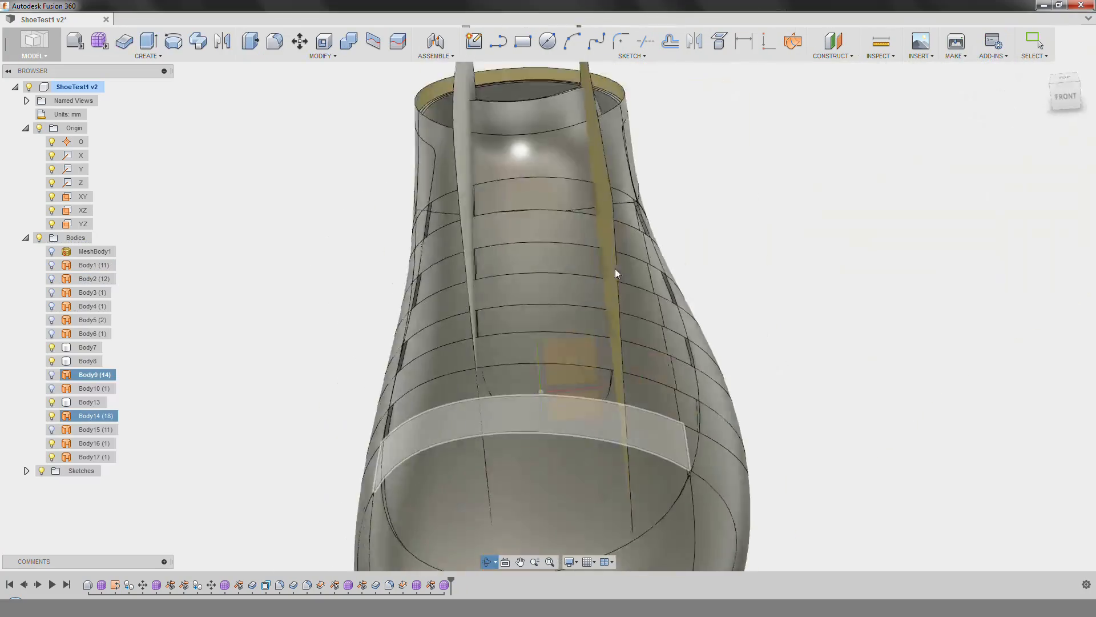
Reopen the form, bridge the rear edges of the two planes with one face, and finish the form.
middle_click_drag(615, 268, 597, 286, "shift")
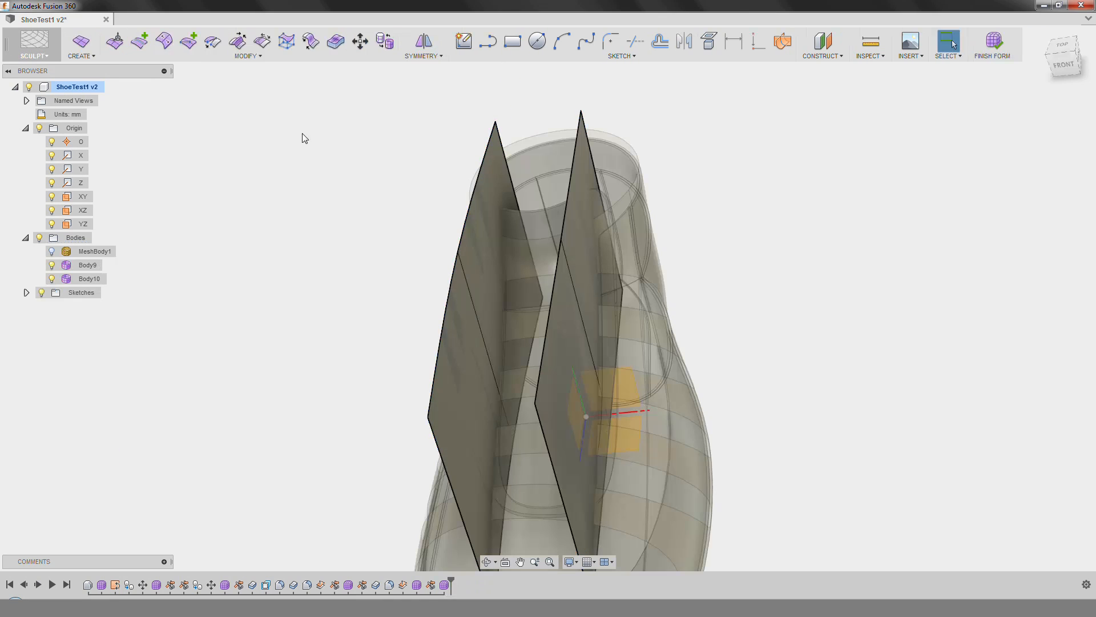
left_click(311, 41)
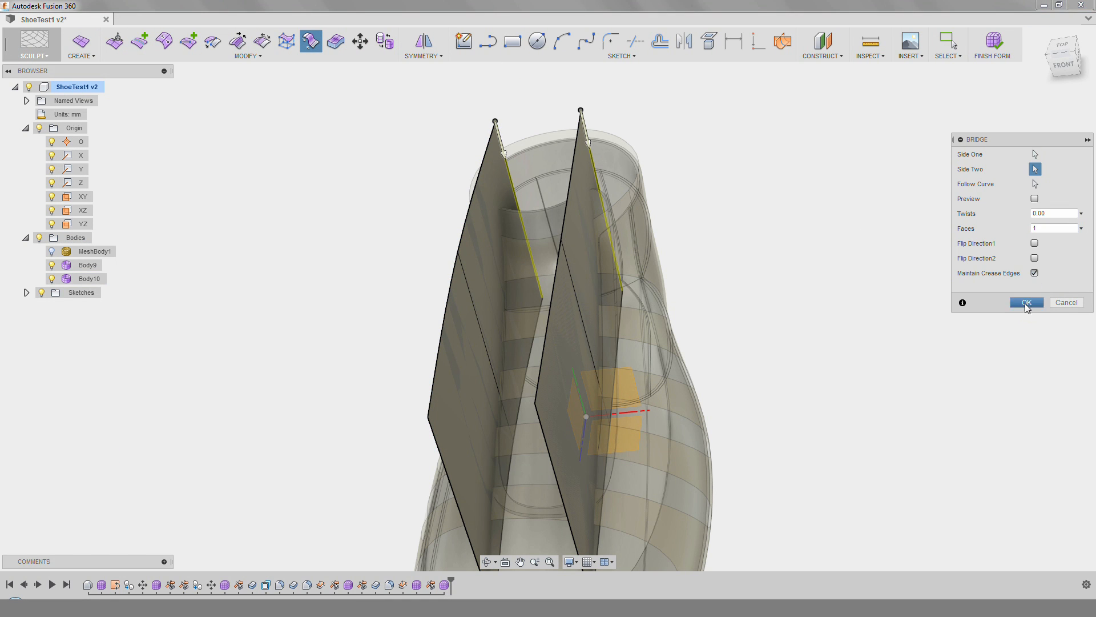
left_click(1026, 302)
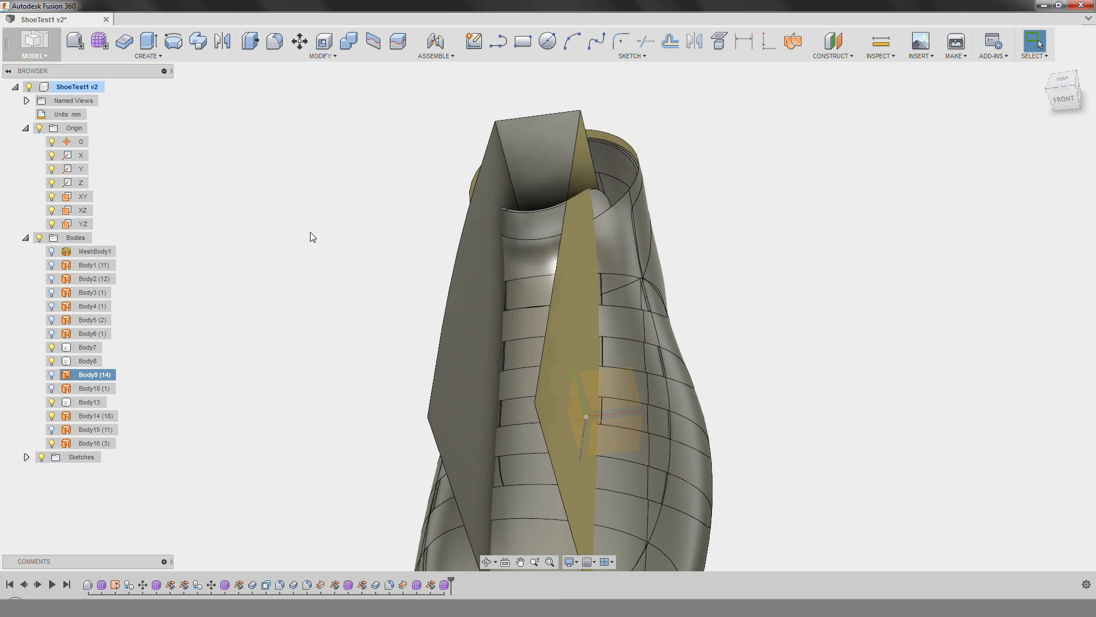
Trim the outer surface Body14 with the bridged form, removing the strap and collar areas across the tongue.
middle_click_drag(311, 233, 299, 78, "shift")
left_click(47, 95)
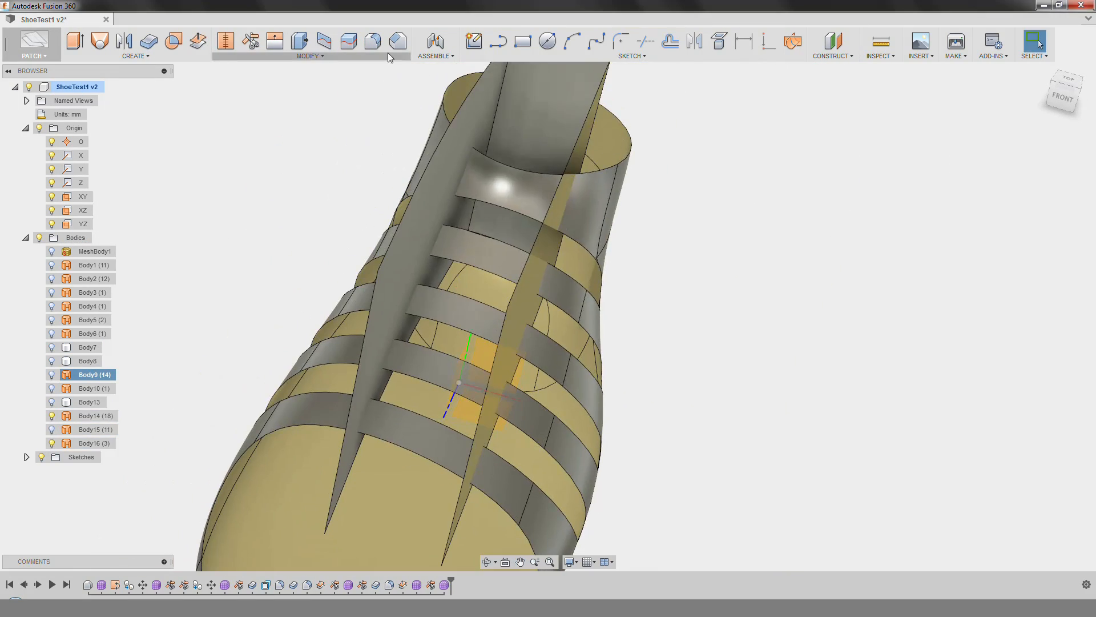
left_click(1027, 184)
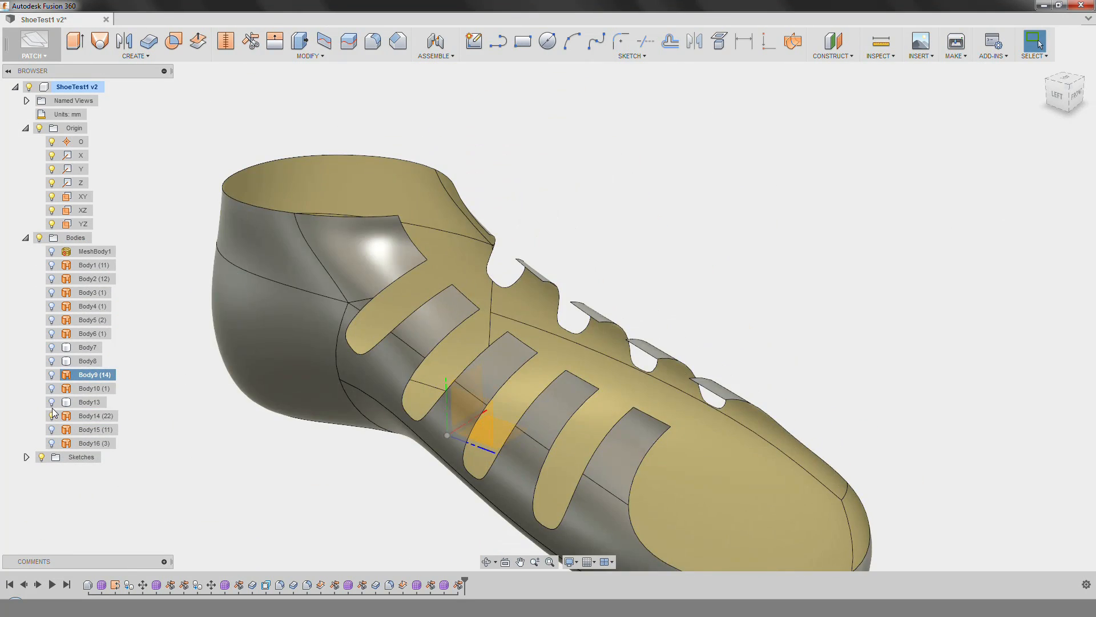
Show Body13, Body8 and Body7, and thicken the trimmed outer surface 1 mm to one side as a new body.
left_click(52, 415)
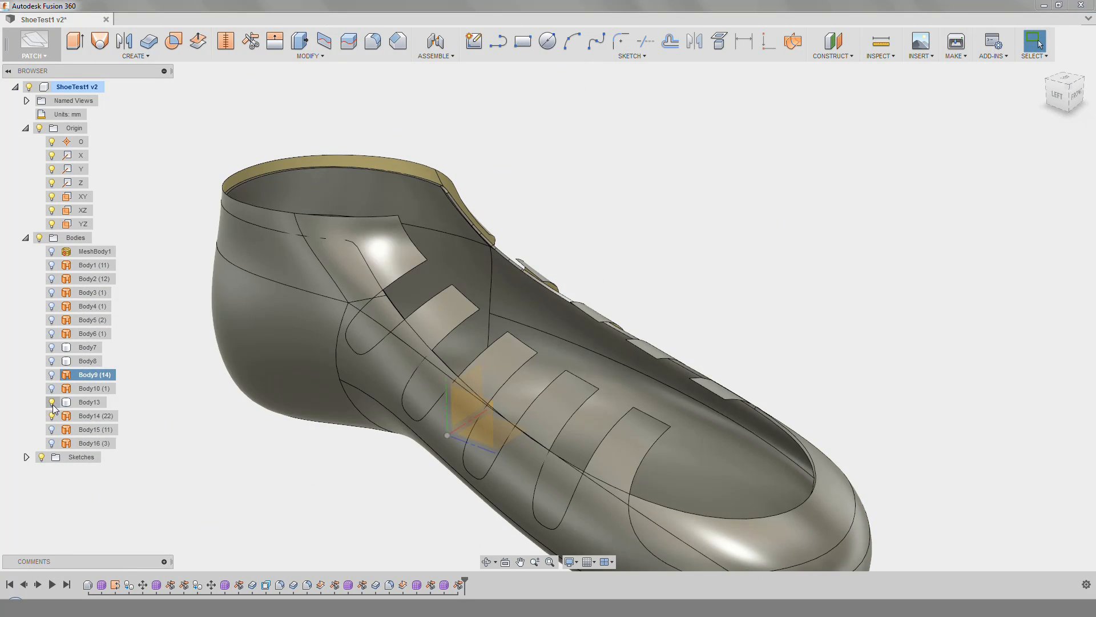
middle_click_drag(265, 401, 412, 247, "shift")
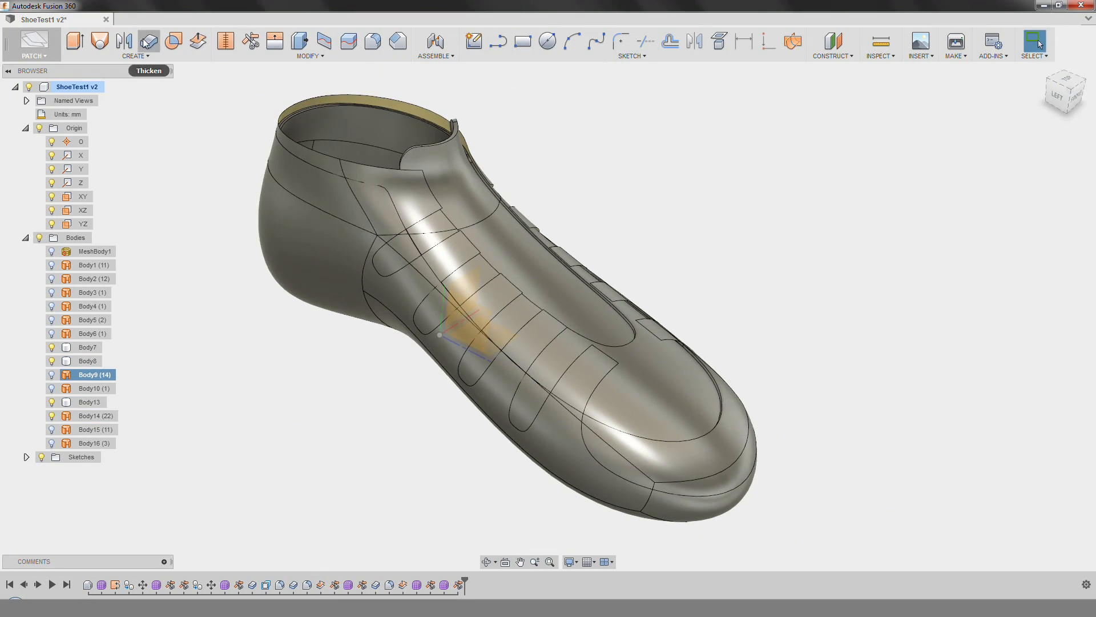
left_click(148, 41)
left_click(435, 235)
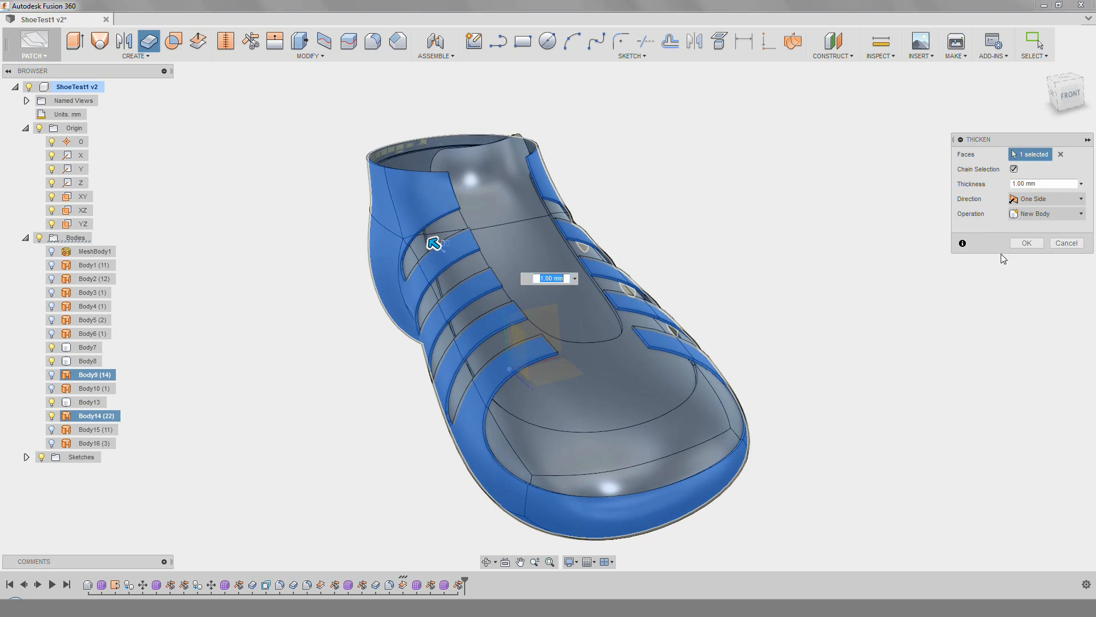
left_click(1027, 243)
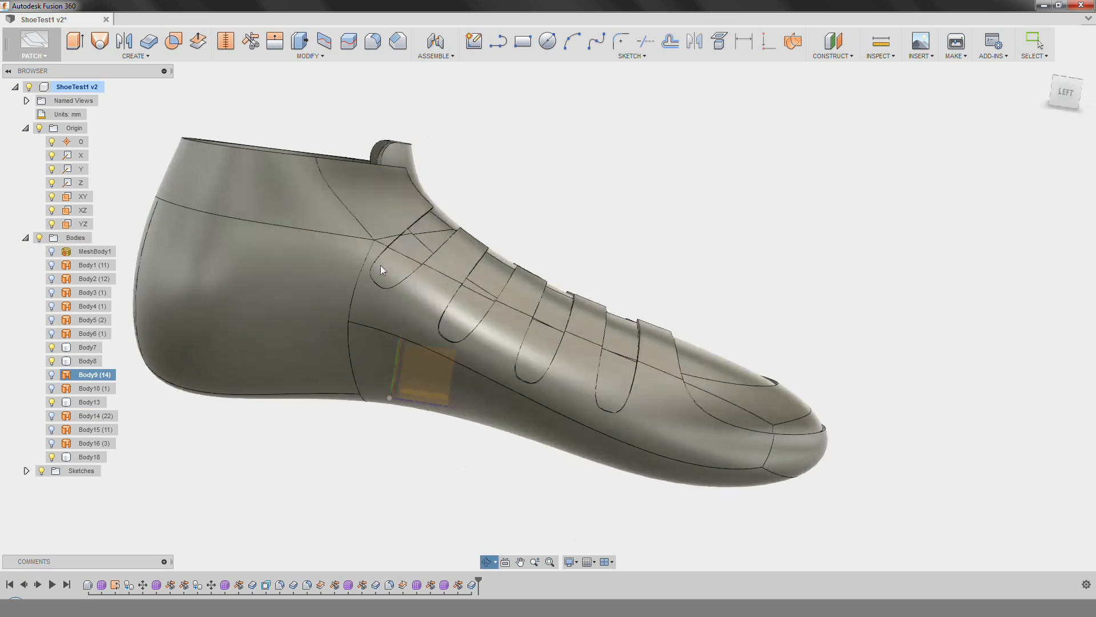
Pin the Plane Along Path command for quick access, and hide Body13 and Body18.
middle_click_drag(493, 236, 368, 235, "shift")
scroll(457, 231, "up", 3)
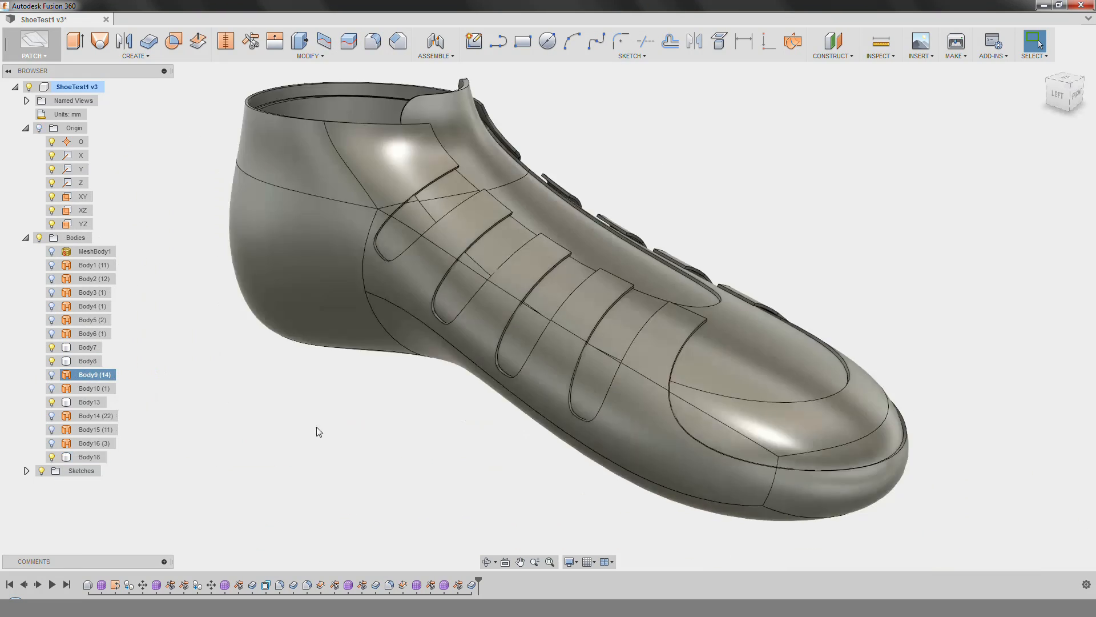
middle_click_drag(316, 427, 301, 437, "shift")
middle_click_drag(433, 158, 411, 217)
left_click(832, 56)
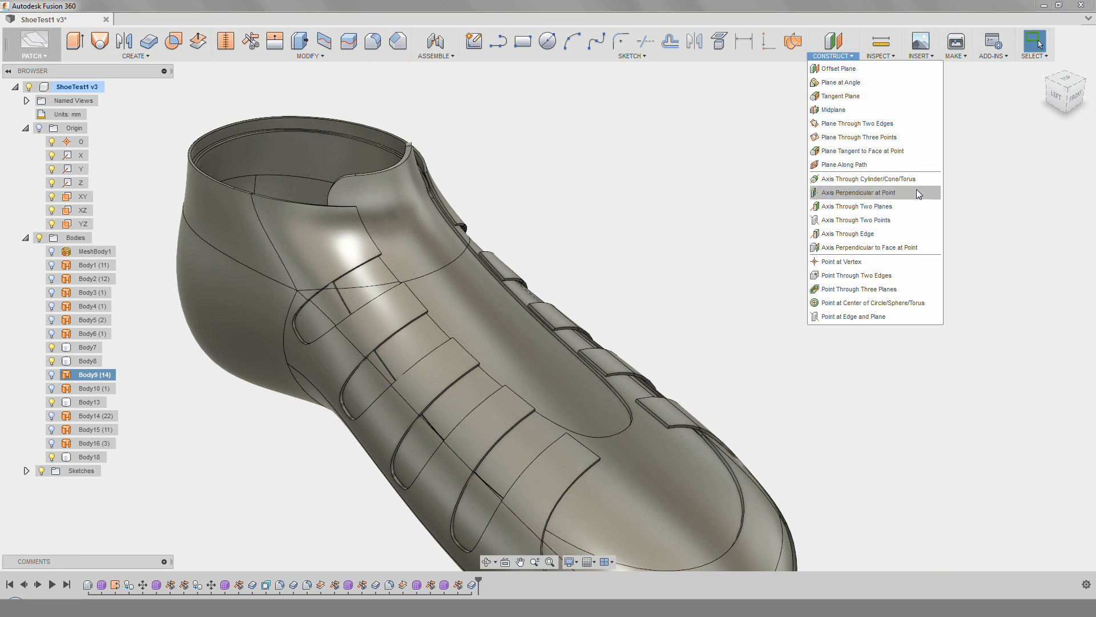
left_click(935, 164)
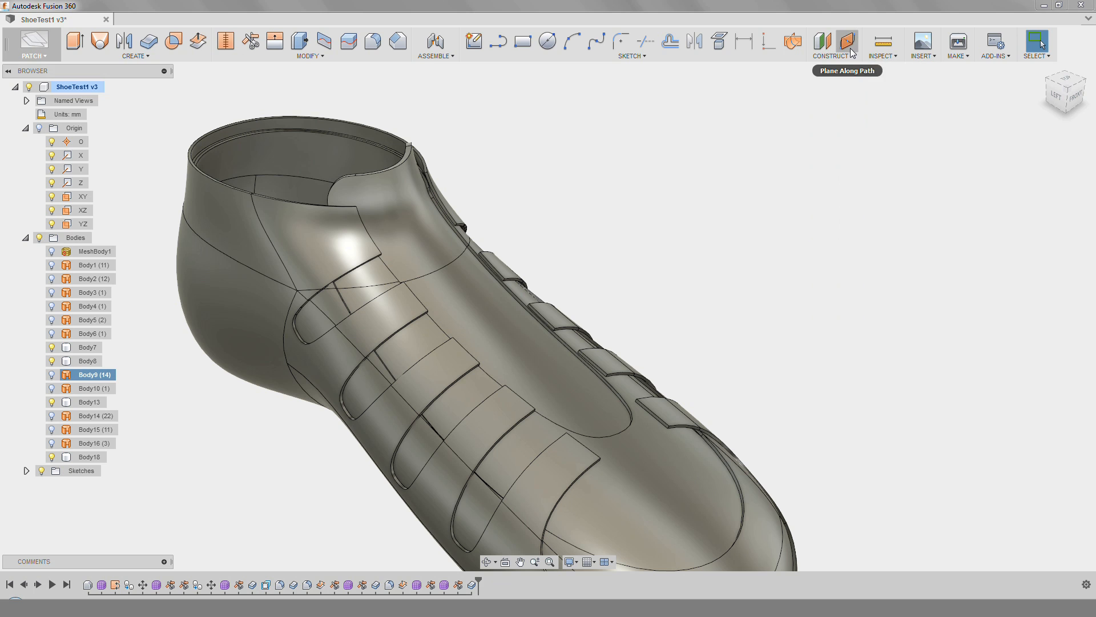
left_click(303, 239)
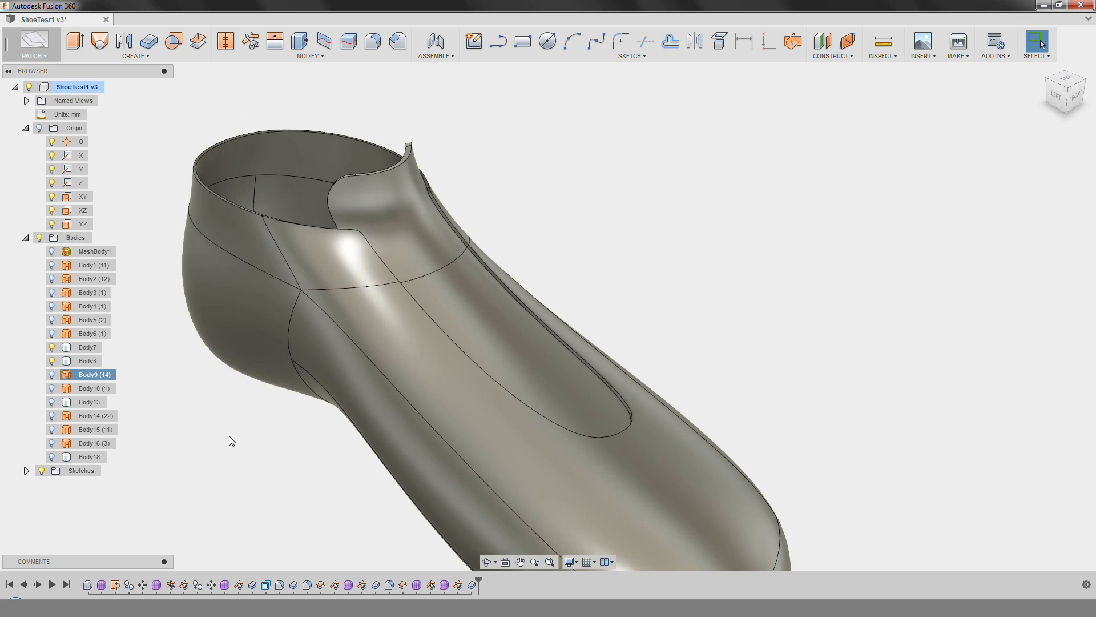
middle_click_drag(231, 441, 198, 422, "shift")
scroll(424, 192, "up", 5)
scroll(421, 182, "down", 3)
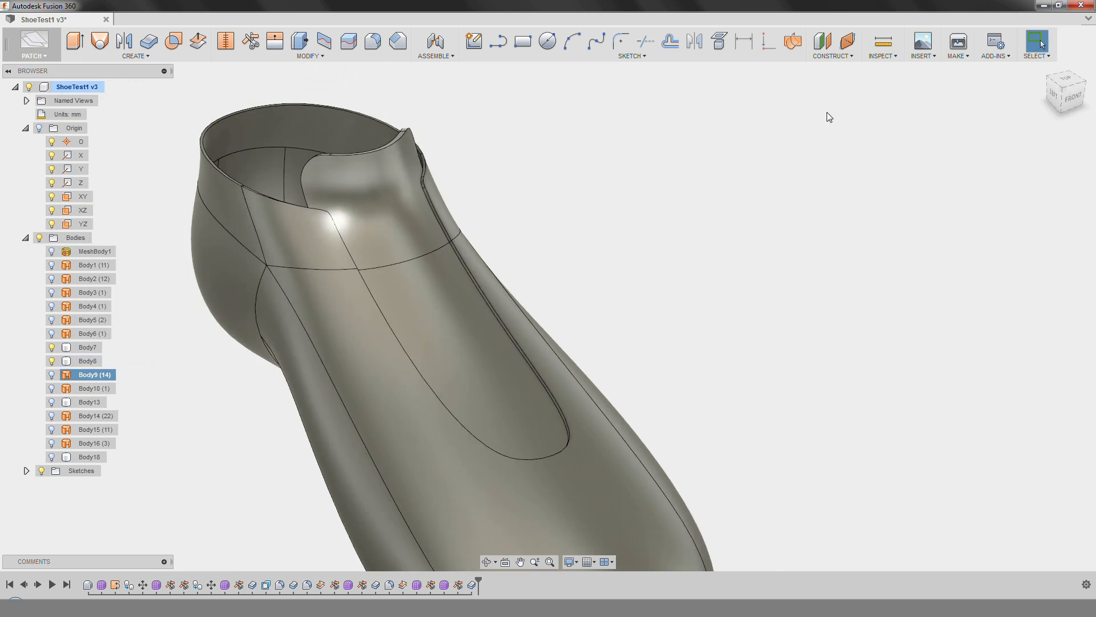
Construct a plane along the path of Body8's opening edge, placed near the upper corner of the throat.
left_click(543, 457)
left_click_drag(502, 456, 345, 241)
scroll(345, 241, "up", 4)
middle_click_drag(345, 241, 409, 296)
left_click(1027, 199)
Sketch a circle on the new plane centered on the opening edge and set its diameter to 2 mm.
left_click(514, 219)
left_click(547, 41)
left_click(450, 299)
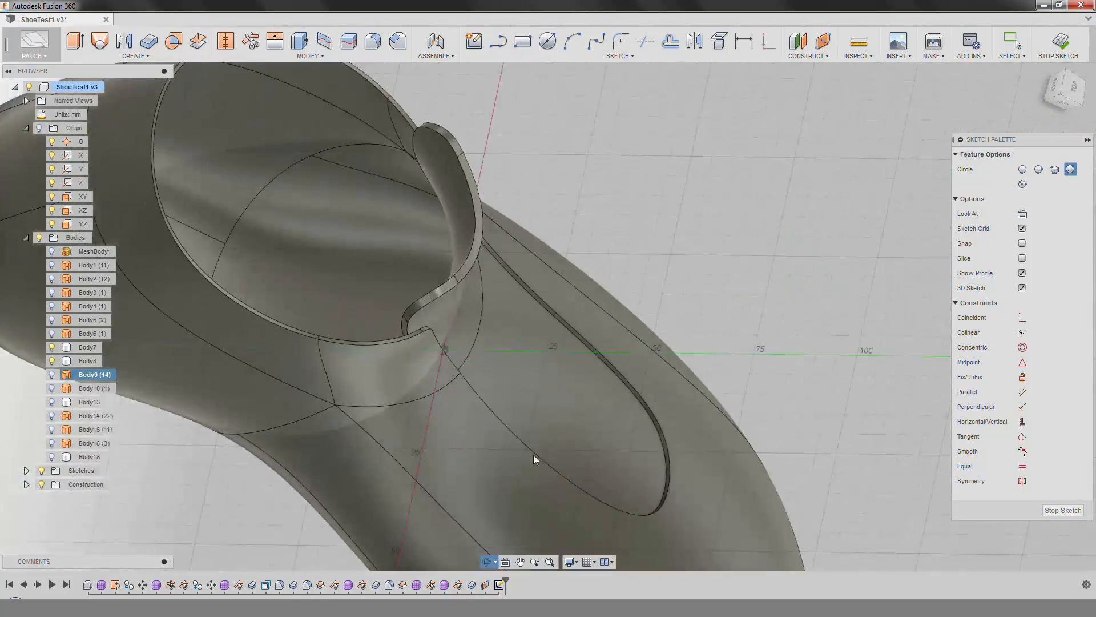
left_click(442, 349)
mouse_move(442, 349)
middle_mouse_down("shift")
mouse_move(396, 387)
mouse_move(507, 374)
middle_mouse_up("shift")
scroll(429, 370, "up", 5)
scroll(506, 374, "up", 1)
left_click(744, 41)
type("2")
key("Return")
Sweep the circle as a new body around the whole opening edge of Body8, with distance 1 and perpendicular orientation.
middle_click_drag(495, 355, 434, 445, "shift")
left_click(35, 46)
left_click(37, 71)
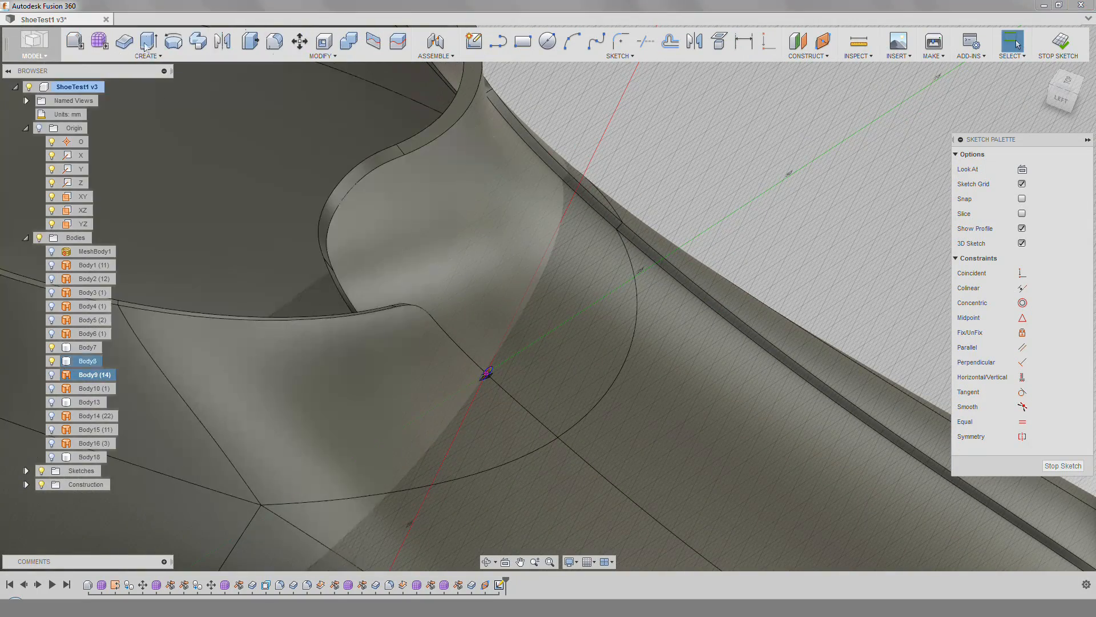
left_click(198, 43)
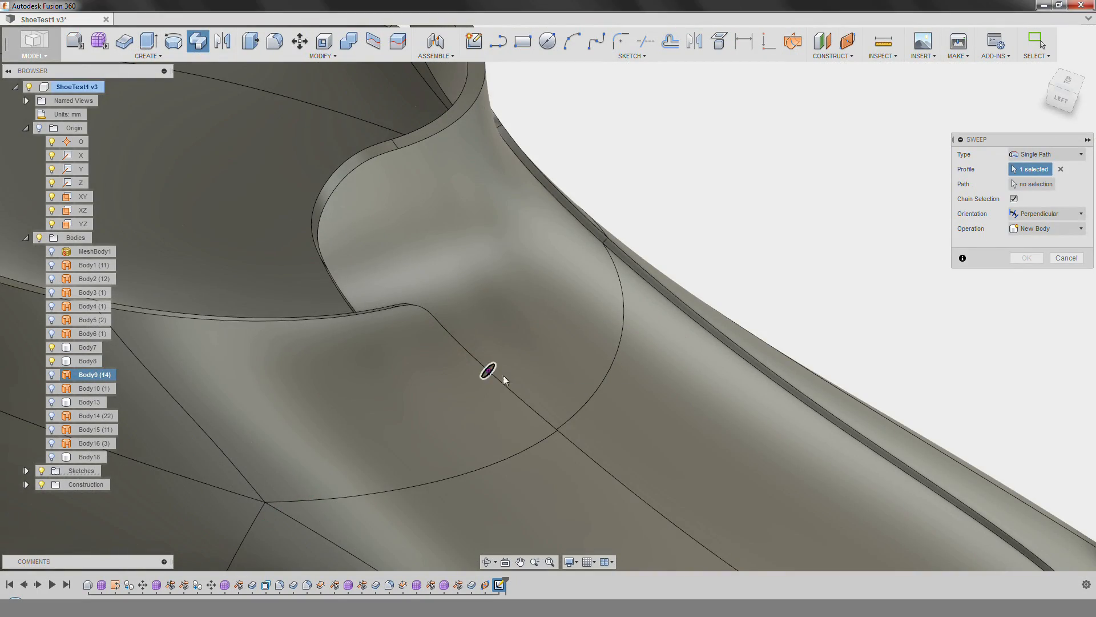
left_click(492, 374)
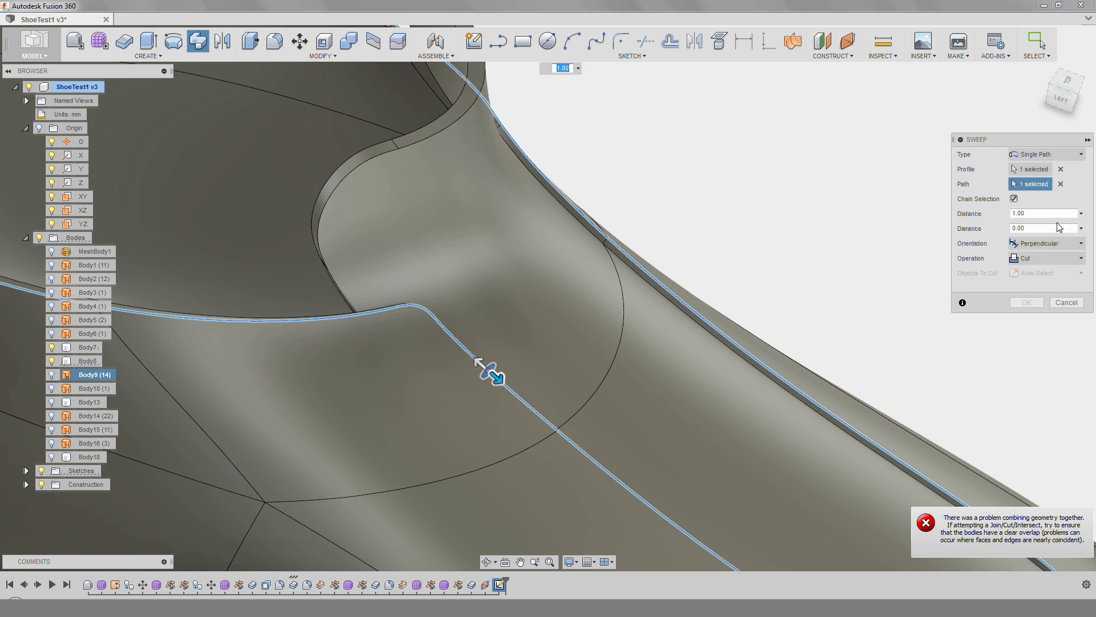
middle_click_drag(552, 376, 453, 311)
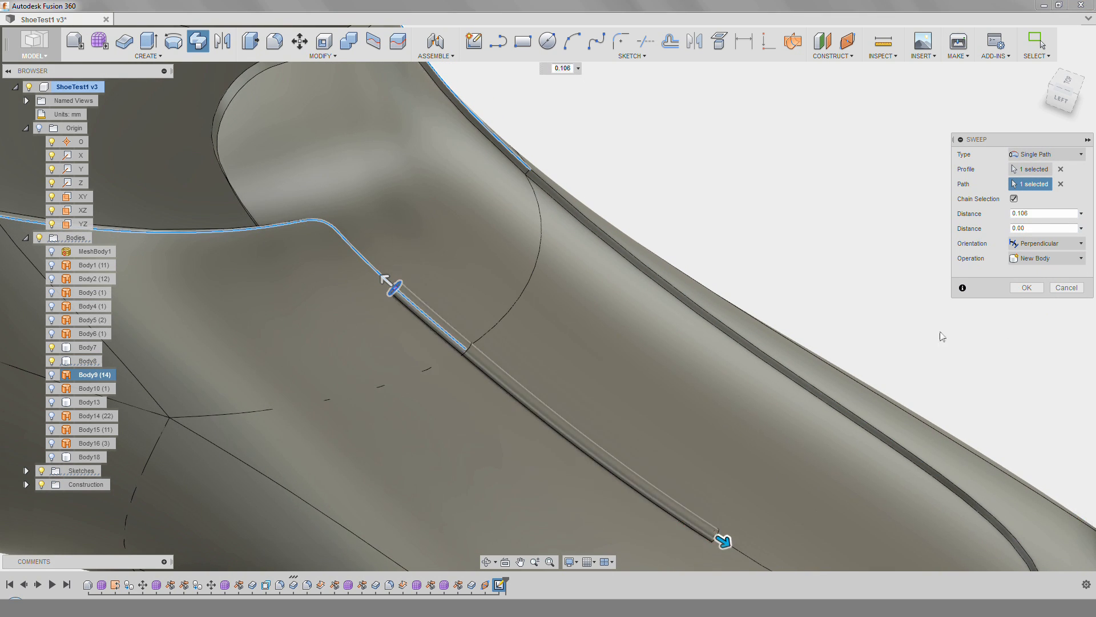
scroll(748, 540, "down", 1)
middle_click_drag(747, 540, 591, 473)
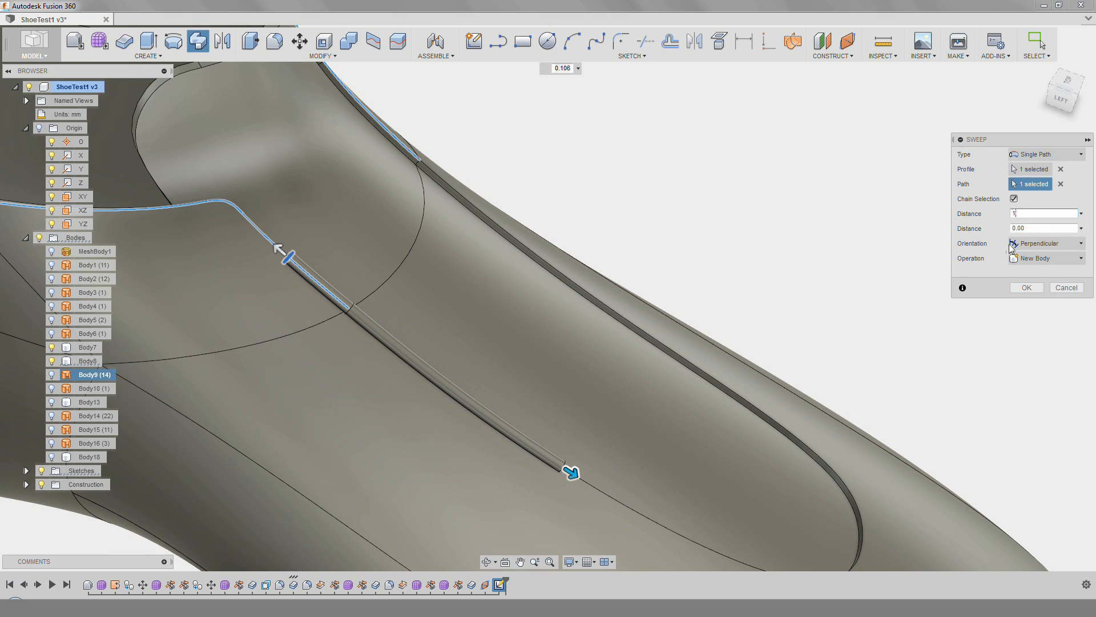
scroll(809, 269, "down", 3)
middle_click_drag(809, 270, 448, 413, "shift")
left_click(1036, 289)
Try to join the swept bead Body19 to the shoe body Body8.
middle_click_drag(486, 217, 431, 303, "shift")
scroll(348, 194, "up", 3)
middle_click_drag(348, 195, 253, 154)
scroll(254, 155, "down", 1)
left_click(348, 42)
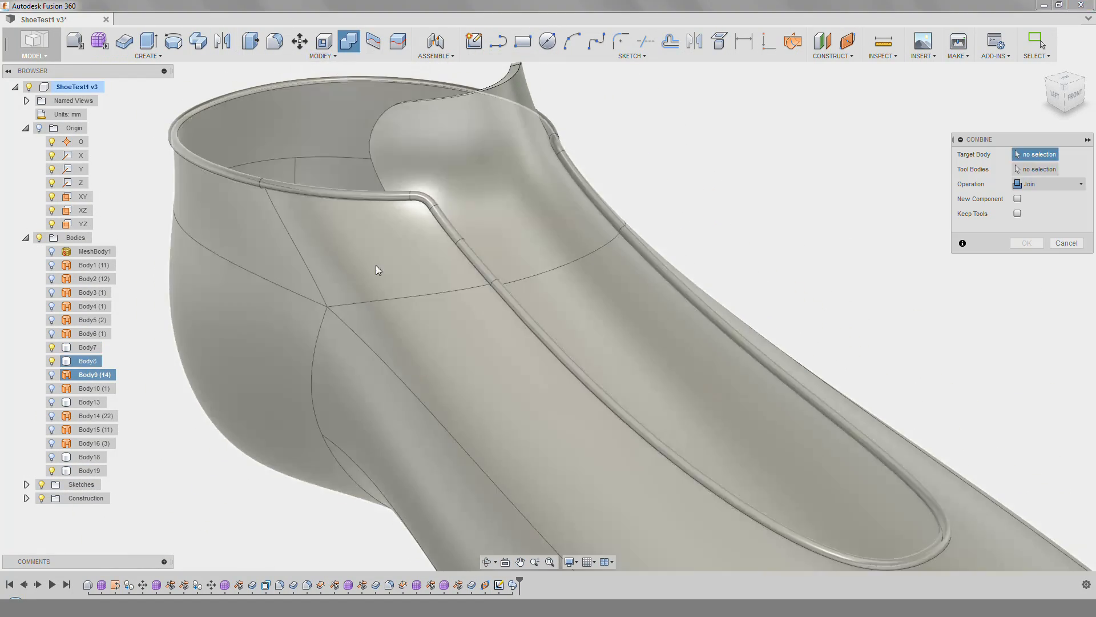
left_click(376, 265)
left_click(381, 198)
left_click(1026, 242)
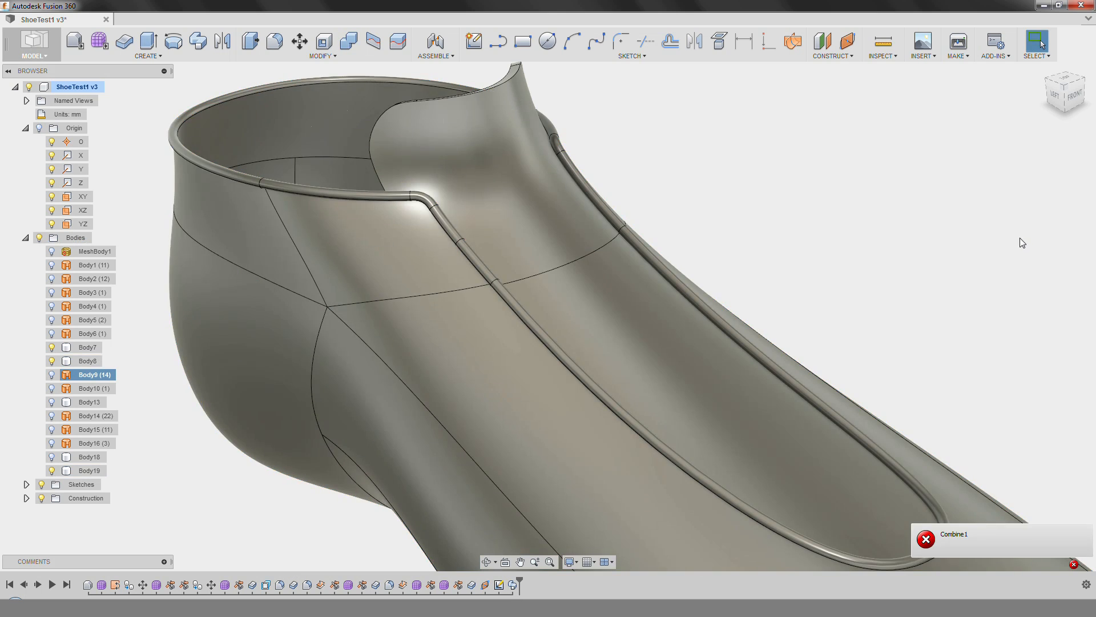
Reopen the bead's profile sketch and edit the circle's diameter.
middle_click_drag(667, 193, 533, 202, "shift")
scroll(677, 231, "up", 3)
scroll(503, 177, "down", 2)
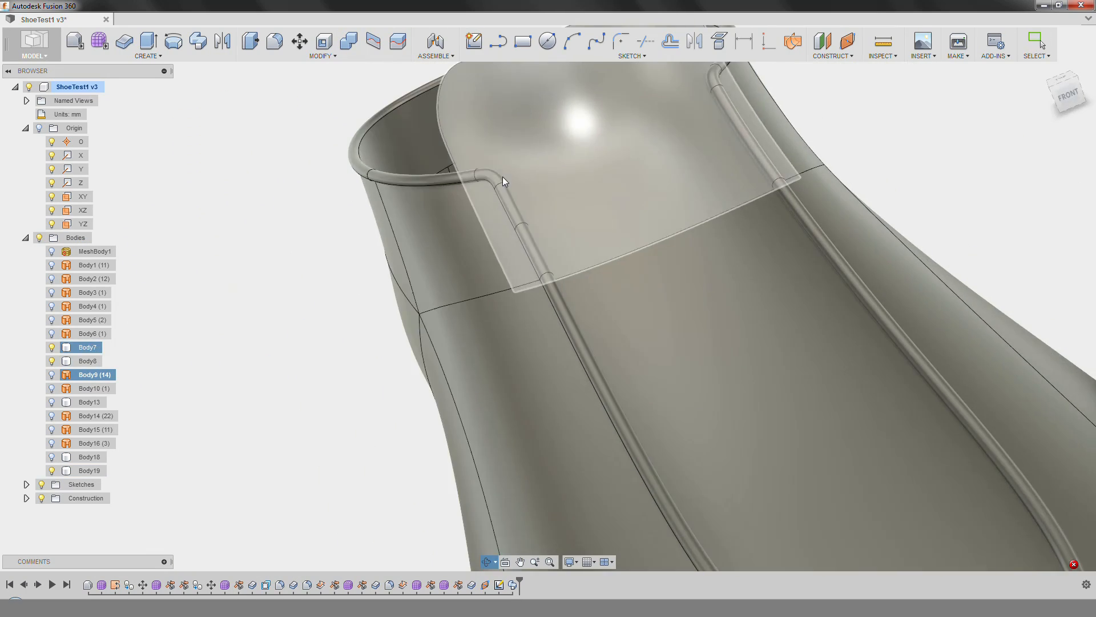
scroll(359, 166, "up", 5)
scroll(614, 325, "down", 5)
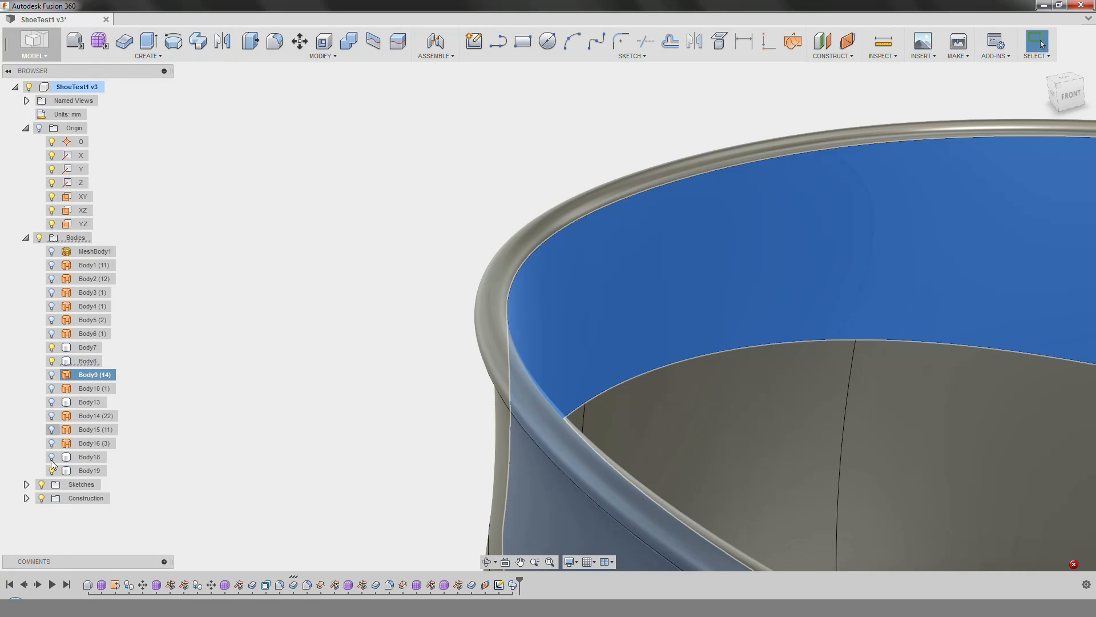
left_click(524, 503)
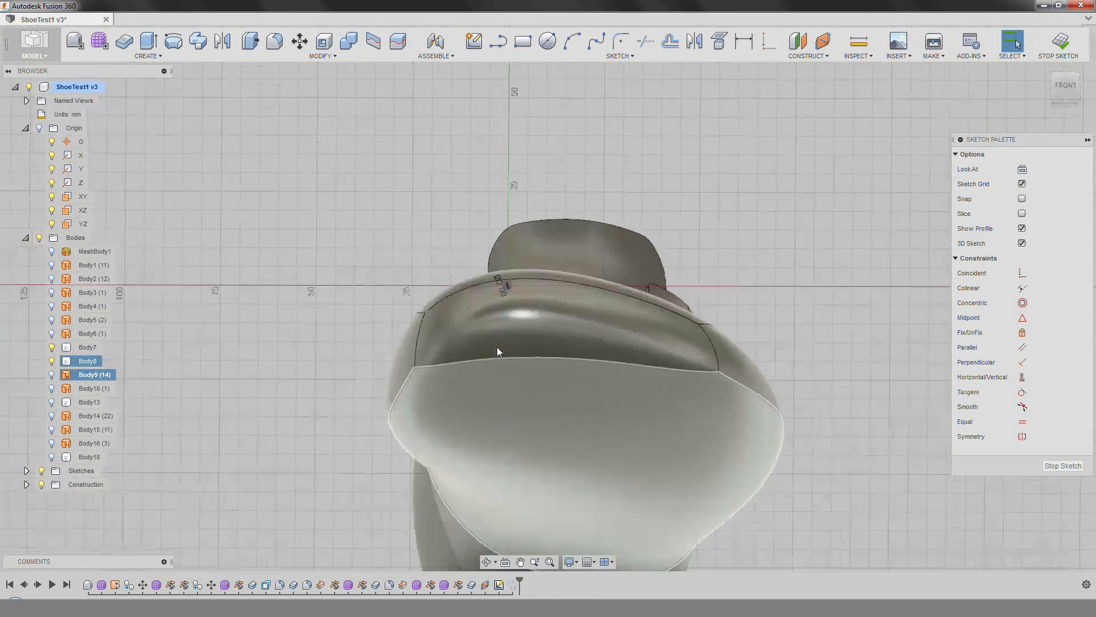
scroll(497, 348, "up", 5)
double_click(501, 235)
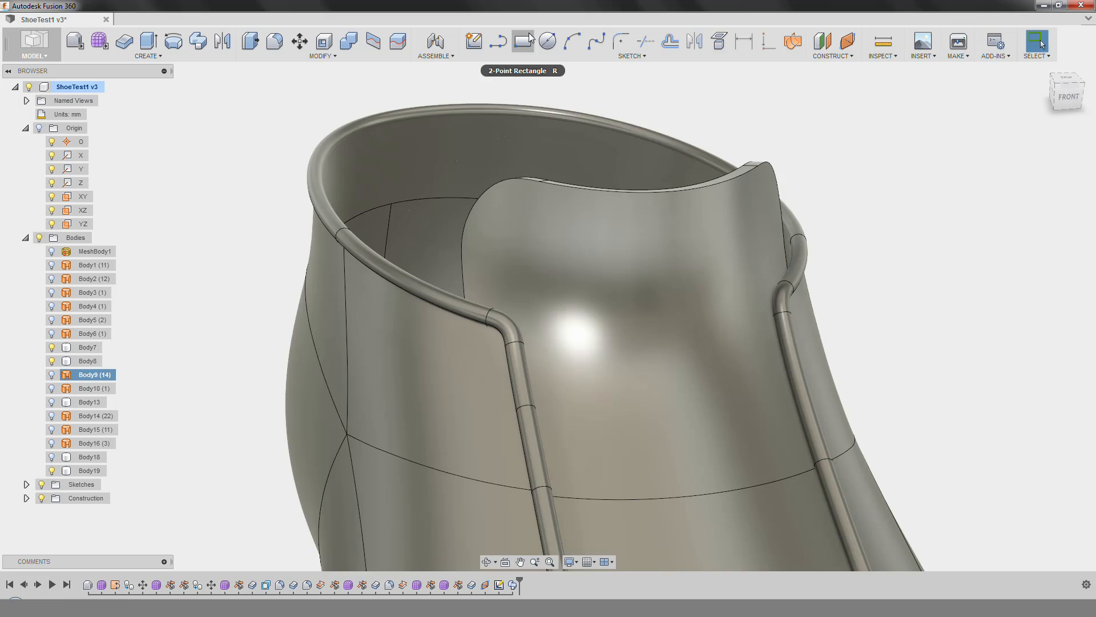
Join the regenerated bead Body19 to Body8 with Combine.
left_click(349, 41)
left_click(1026, 243)
Fillet the seam edge where the bead meets the shoe body around the opening.
key("f")
left_click(389, 297)
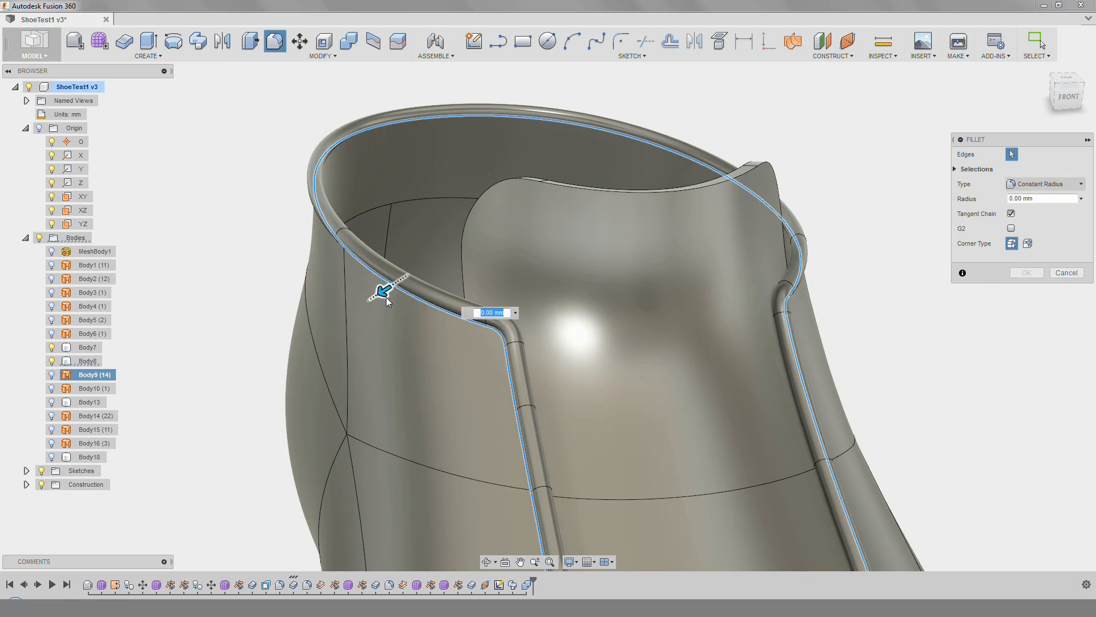
scroll(506, 318, "down", 4)
middle_click_drag(506, 319, 571, 311, "shift")
scroll(535, 289, "up", 3)
left_click(1026, 273)
Fillet the tongue's outer front edge with a 0.4 mm constant radius along the tangent chain.
middle_click_drag(480, 192, 557, 260, "shift")
key("f")
scroll(558, 259, "up", 3)
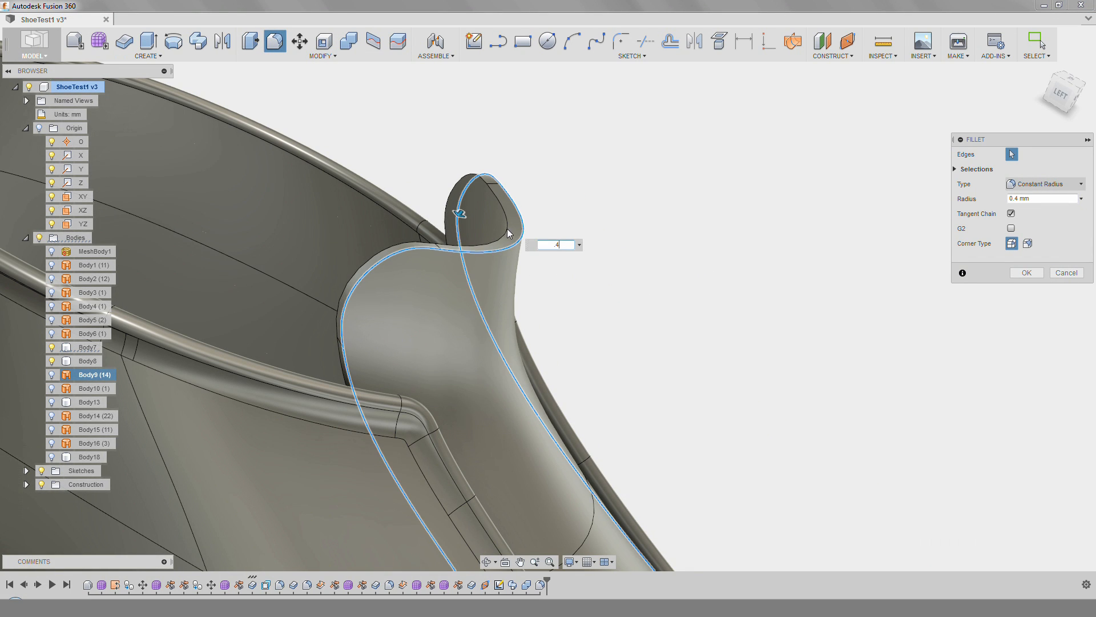
left_click(1026, 274)
Fillet the tongue's inner rear edge along the tangent chain with G2 continuity.
scroll(768, 273, "down", 5)
middle_click_drag(594, 349, 537, 365, "shift")
scroll(736, 252, "up", 6)
left_click(275, 43)
left_click(759, 205)
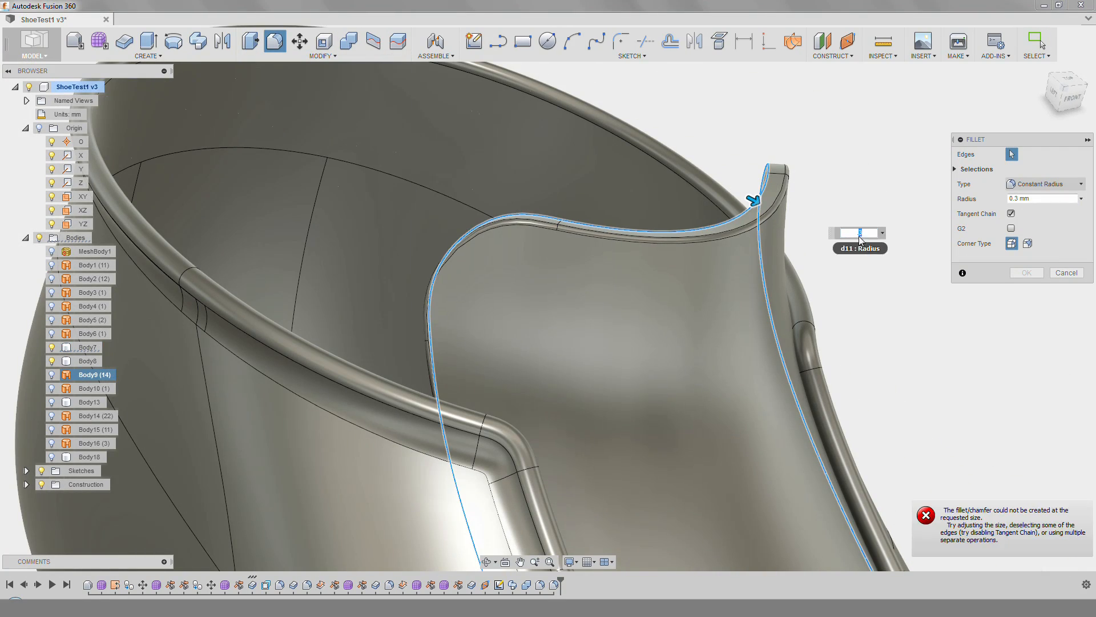
middle_click_drag(879, 247, 532, 464, "shift")
scroll(695, 387, "down", 5)
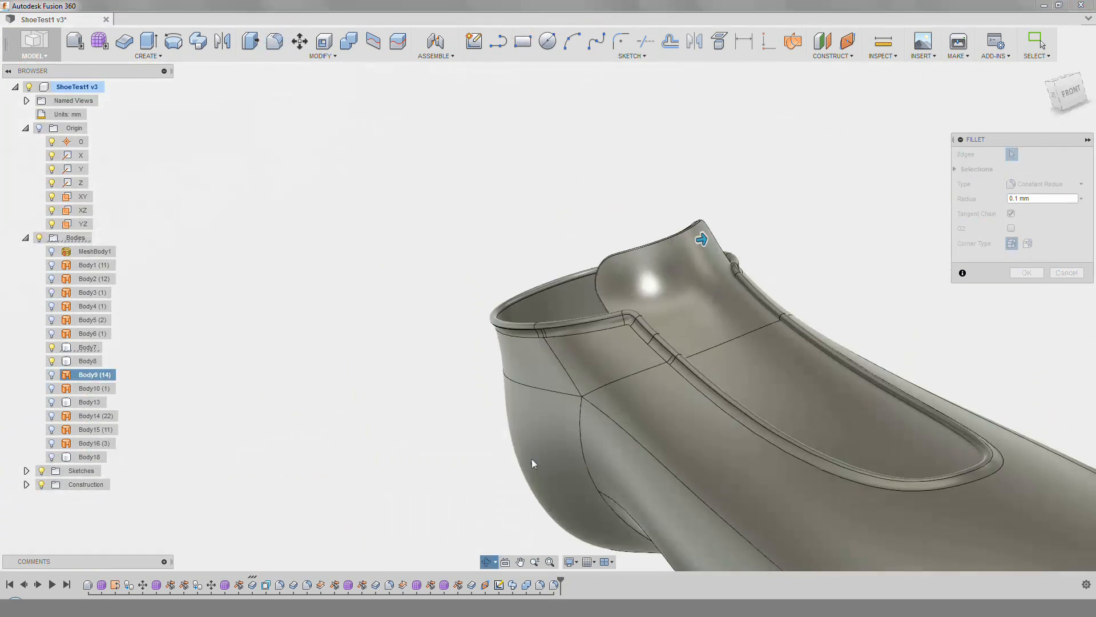
middle_click_drag(479, 256, 754, 316, "shift")
scroll(756, 318, "up", 6)
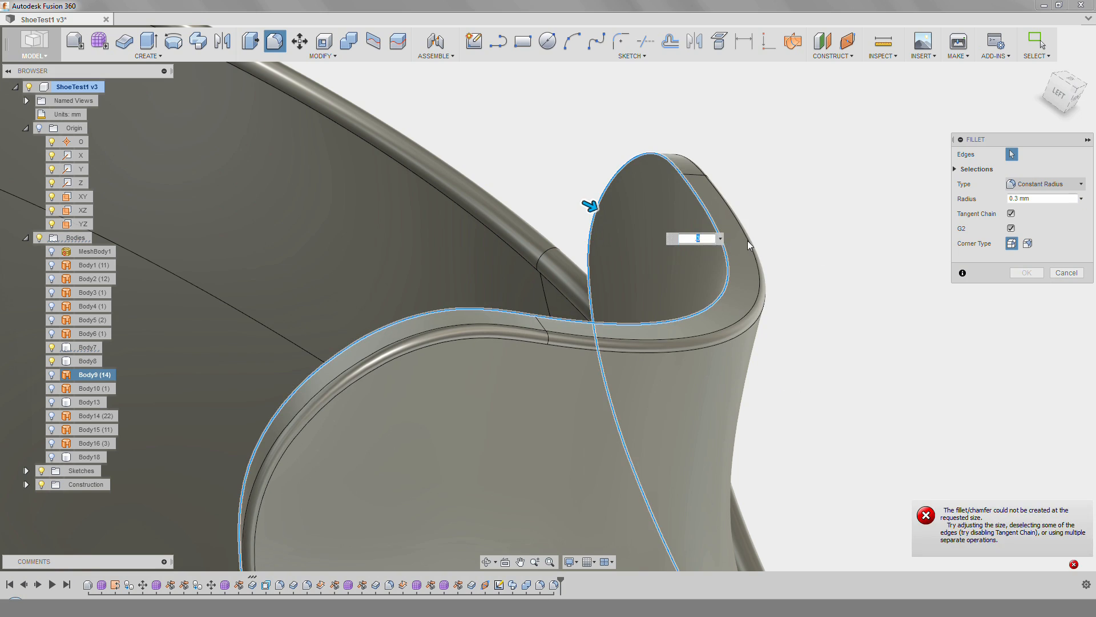
left_click(1033, 277)
Show Body13 and hide Body8 to expose the layer around the tongue.
scroll(817, 238, "down", 5)
middle_click_drag(820, 238, 532, 400, "shift")
scroll(676, 367, "down", 3)
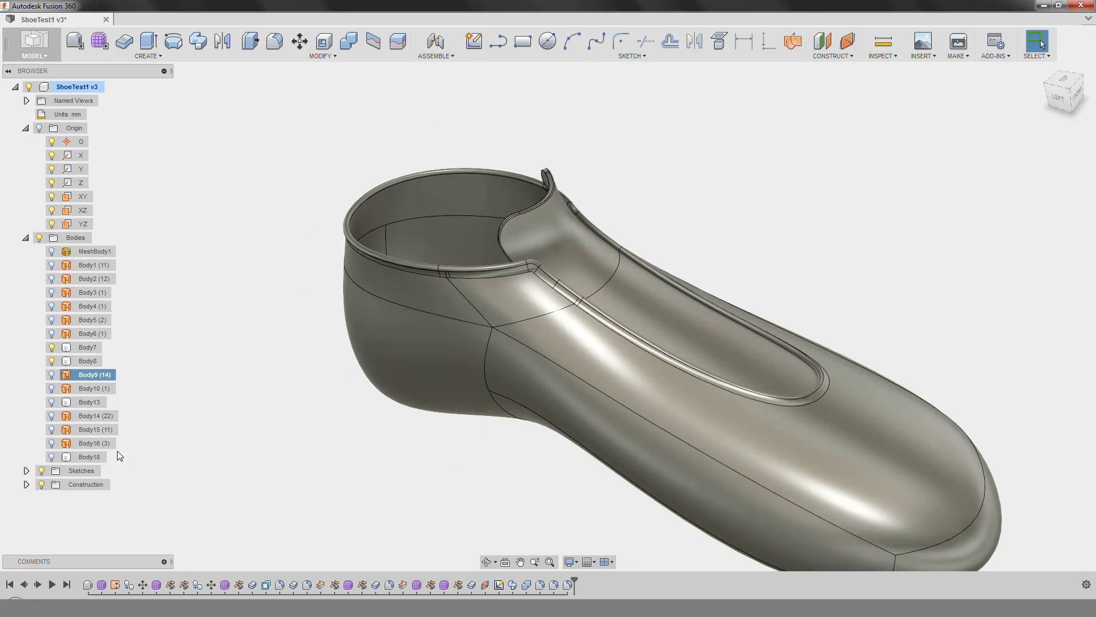
left_click(51, 403)
middle_click_drag(639, 320, 487, 257, "shift")
scroll(487, 257, "up", 6)
left_click(52, 362)
scroll(628, 285, "down", 6)
middle_click_drag(628, 286, 685, 268, "shift")
Fillet an edge around the opening of Body13 with a 0.5 mm radius.
key("f")
left_click(436, 146)
scroll(868, 282, "up", 5)
middle_click_drag(665, 479, 702, 391, "shift")
scroll(867, 282, "down", 5)
type(".2")
left_click_drag(769, 519, 814, 515)
type(".5")
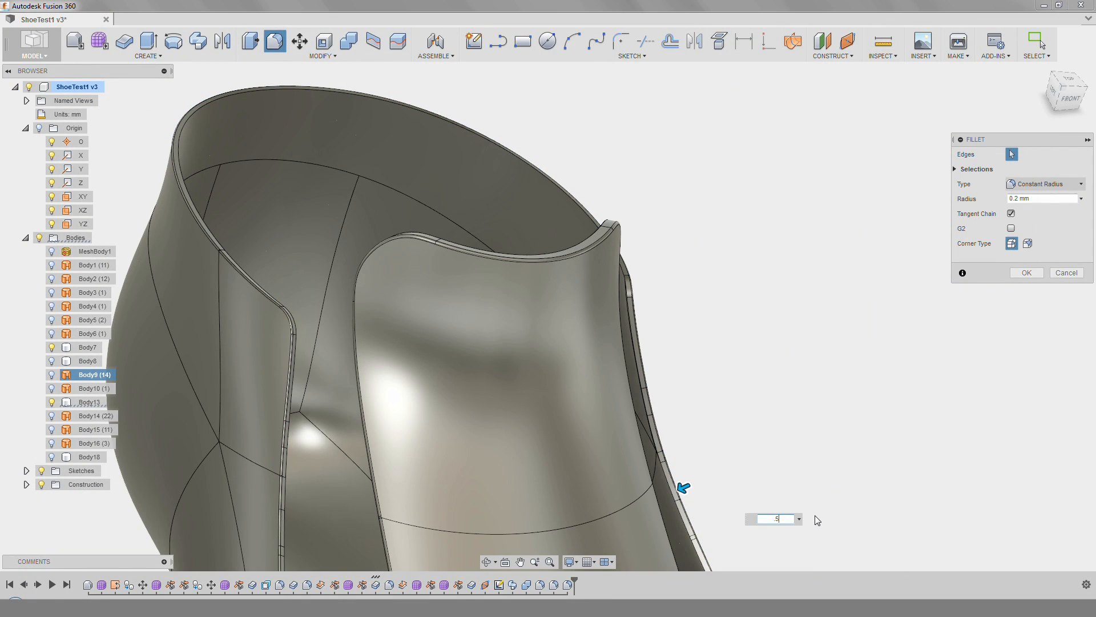
left_click(1027, 273)
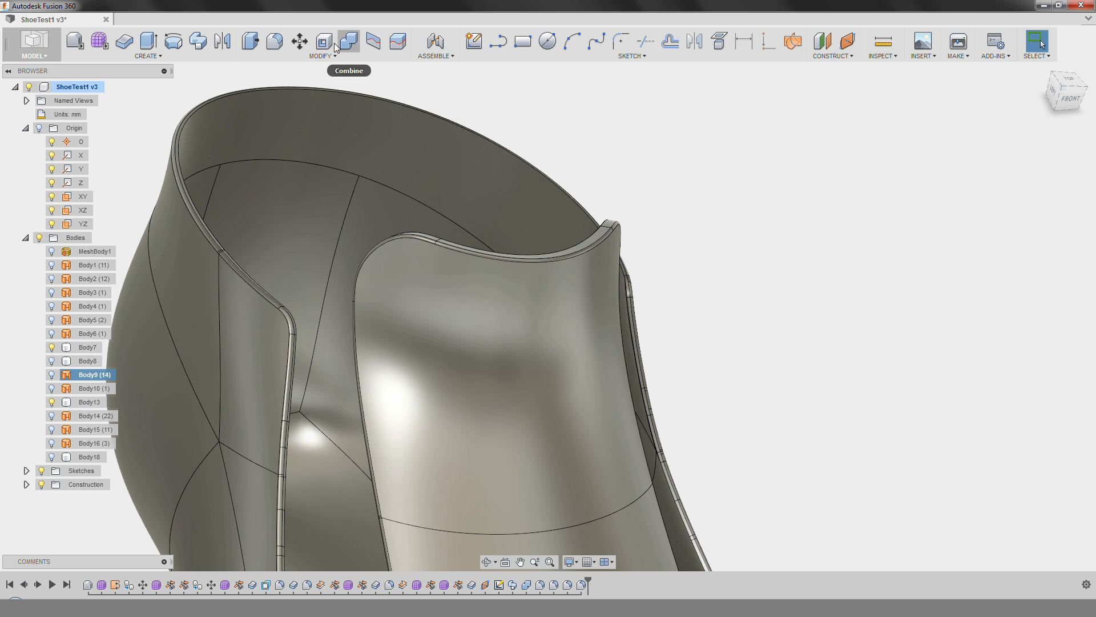
Fillet the other edge around Body13's opening with a 0.3 mm radius.
left_click(275, 42)
left_click(218, 102)
type(".3")
key("Return")
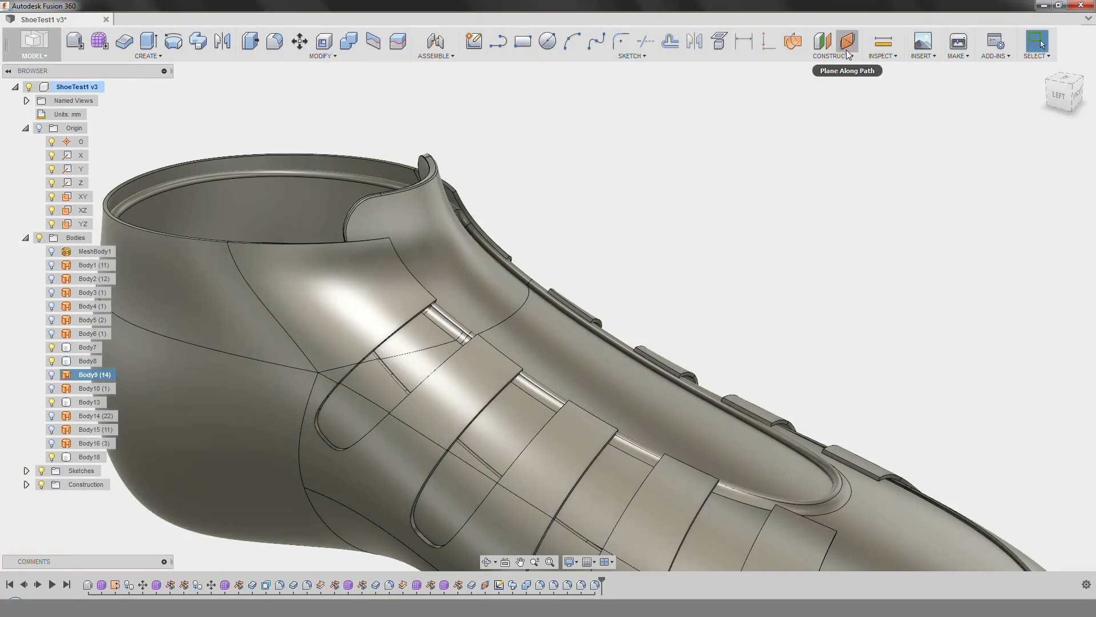
Construct a plane along the path of the ankle strap's opening edge on Body18.
left_click(847, 41)
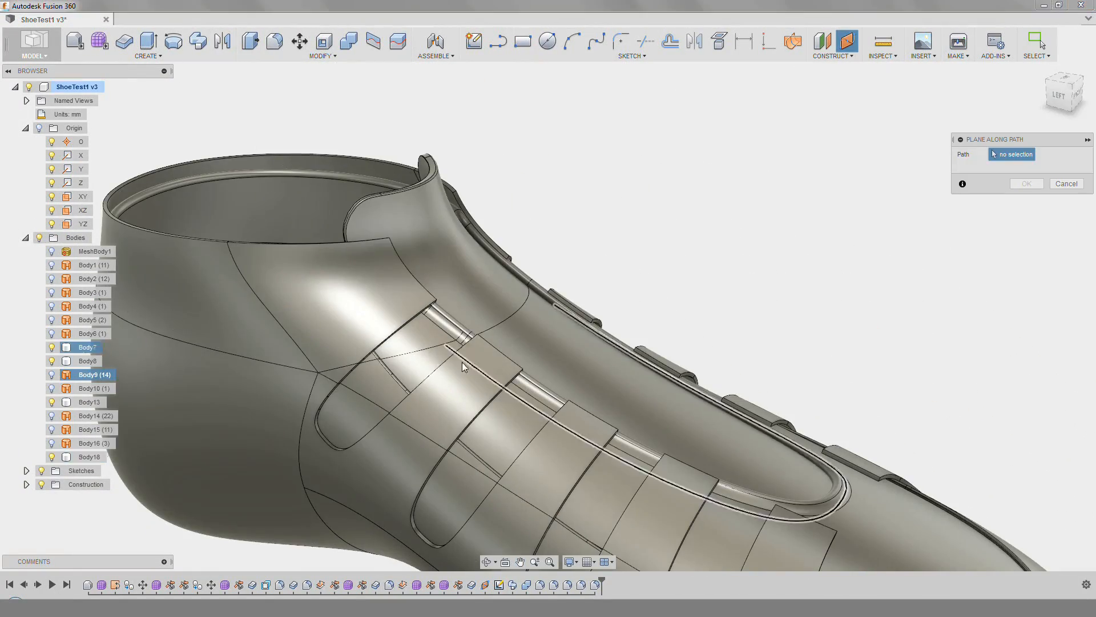
left_click(446, 147)
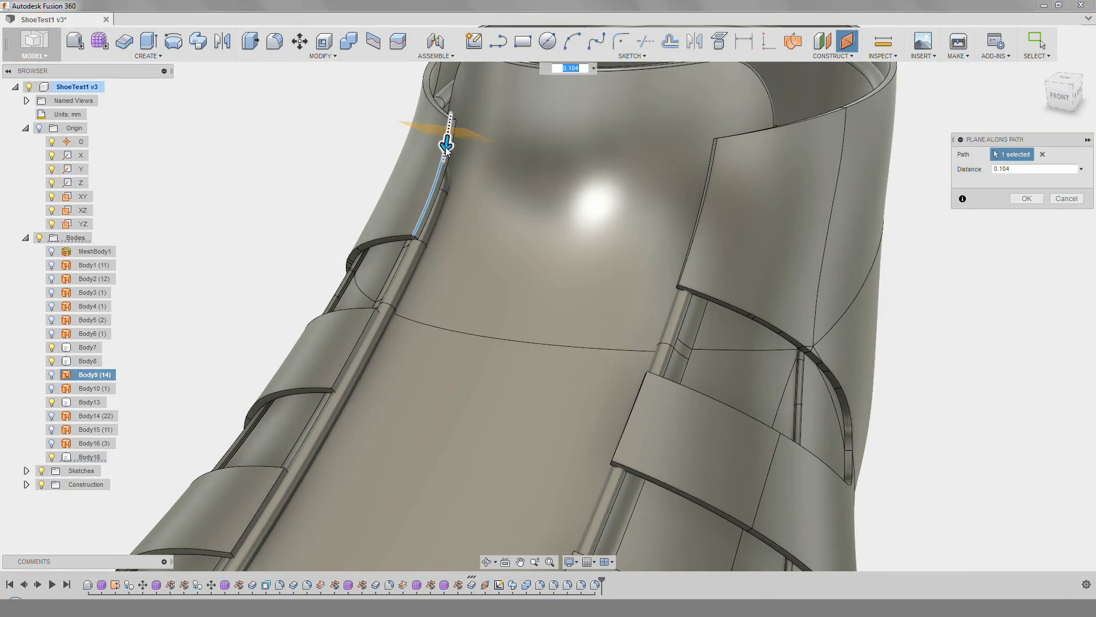
left_click(1025, 198)
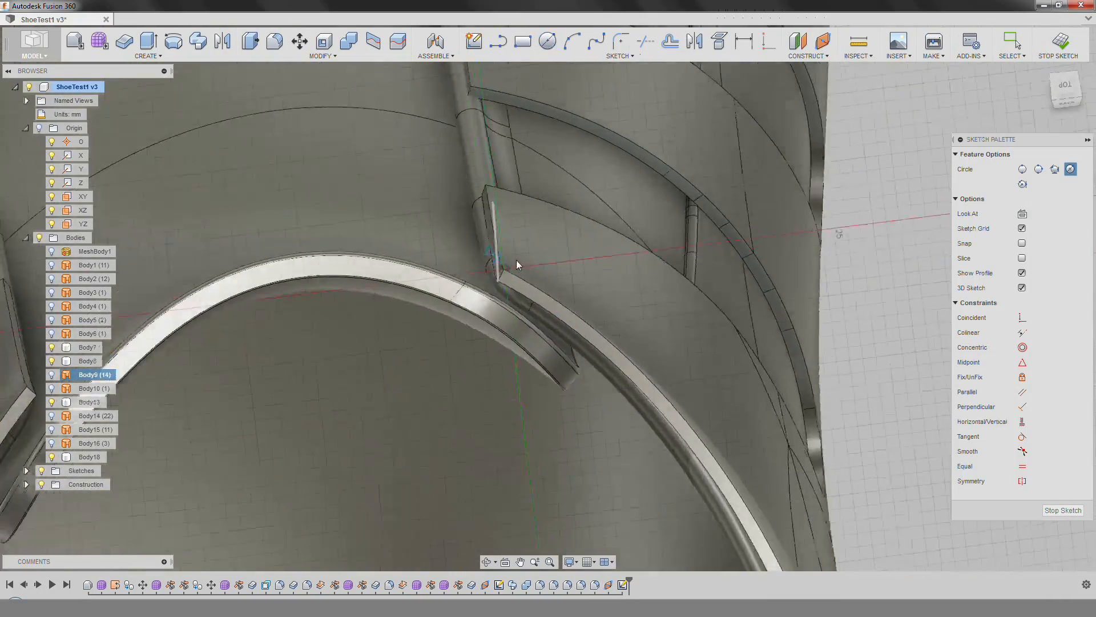
Sketch a circle centred on the ankle strap's edge and dimension its diameter to 4 mm.
scroll(516, 259, "up", 3)
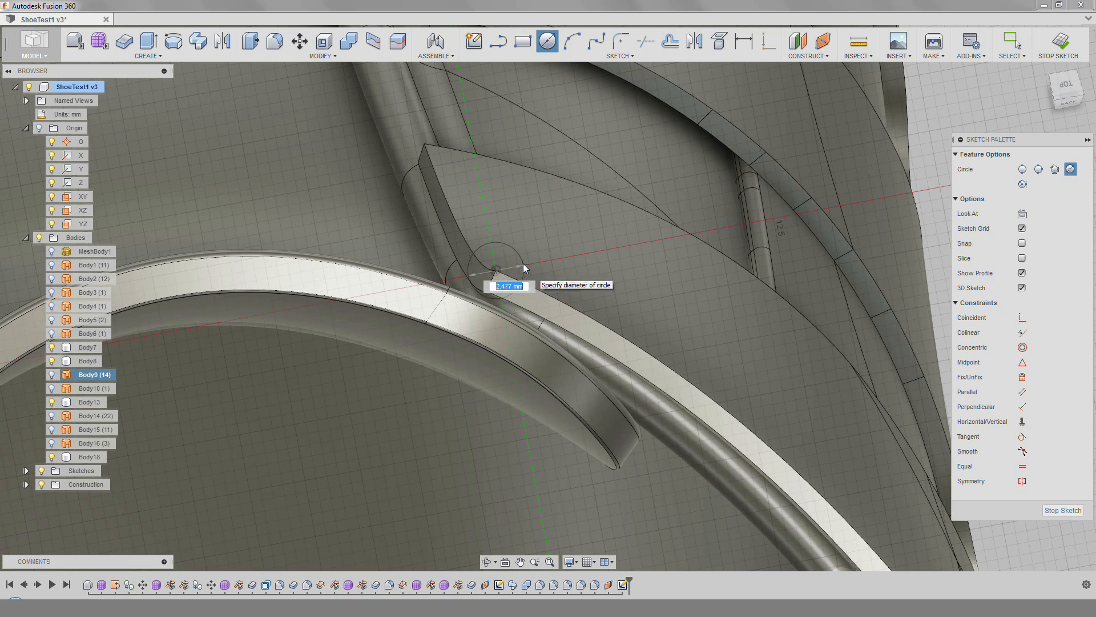
left_click(523, 263)
key("d")
left_click(516, 255)
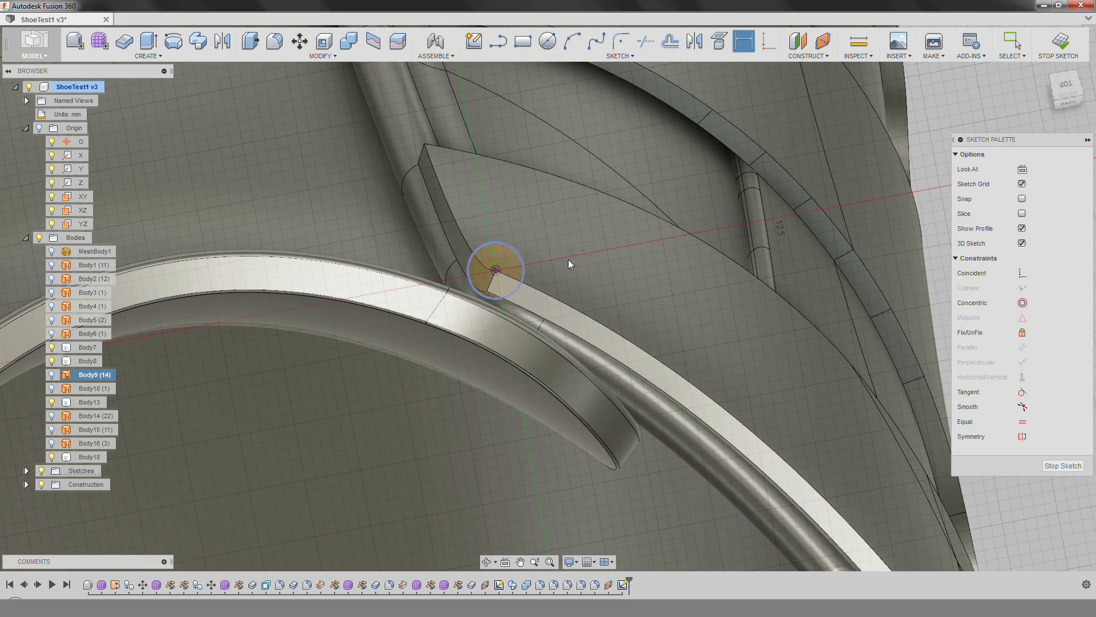
left_click(570, 259)
type("3")
key("Return")
middle_click_drag(585, 267, 461, 276, "shift")
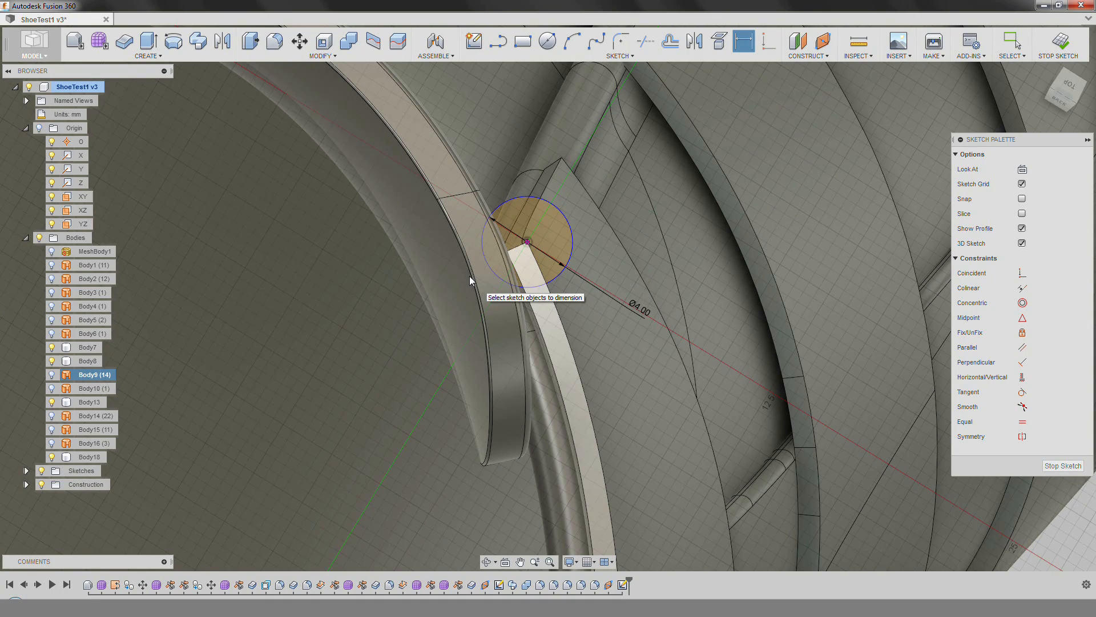
key("Escape")
middle_click_drag(495, 213, 540, 121, "shift")
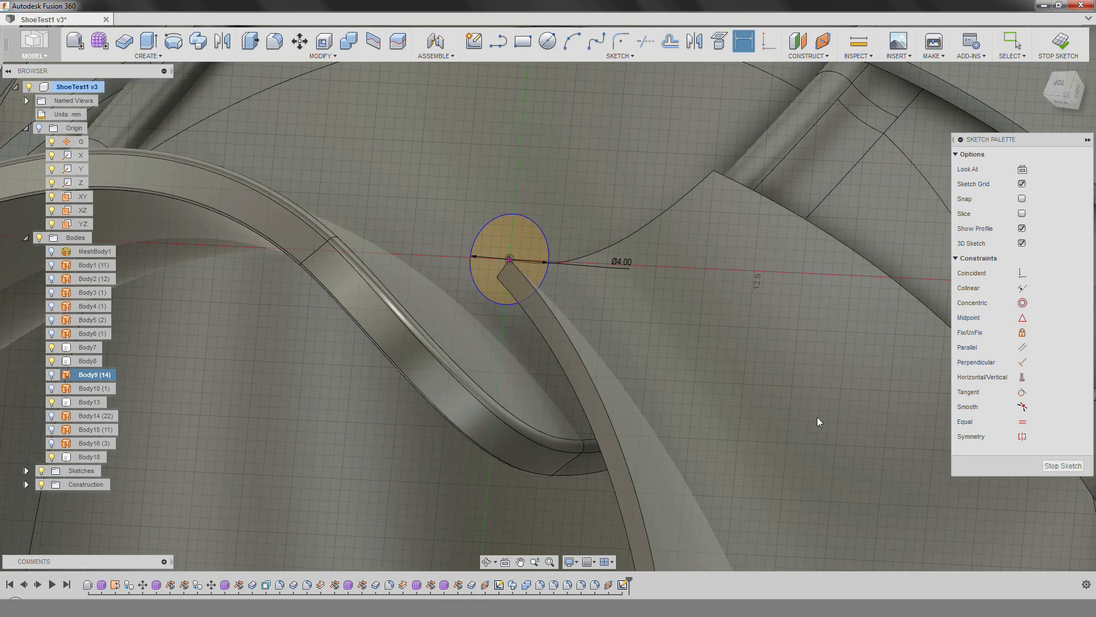
Sweep the circle along the ankle strap's edge as a new body, with distance 1 and perpendicular orientation.
middle_click_drag(817, 422, 694, 304, "shift")
left_click(197, 40)
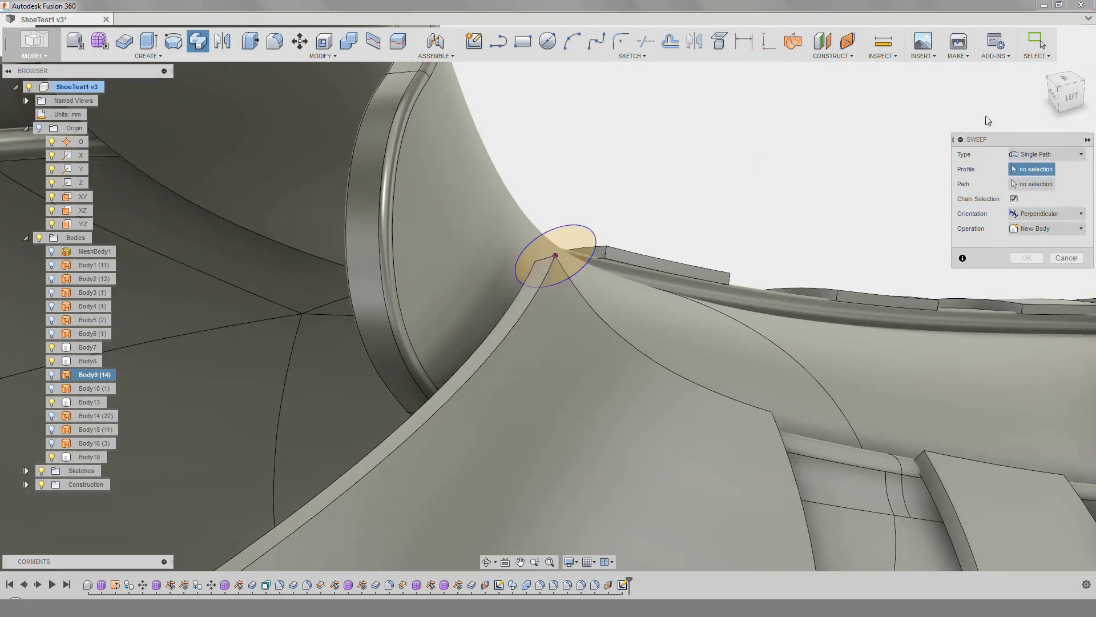
left_click(1037, 187)
left_click(645, 354)
left_click(1066, 244)
left_click(1042, 301)
scroll(734, 379, "down", 3)
middle_click_drag(735, 379, 577, 275, "shift")
scroll(639, 362, "up", 5)
scroll(578, 275, "up", 3)
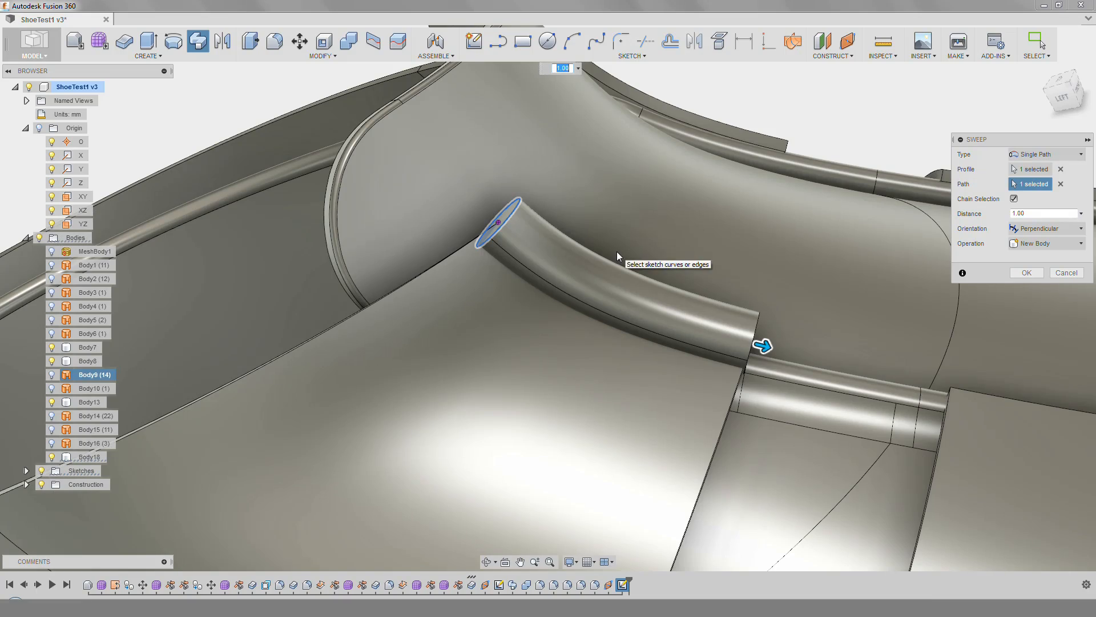
left_click(1028, 273)
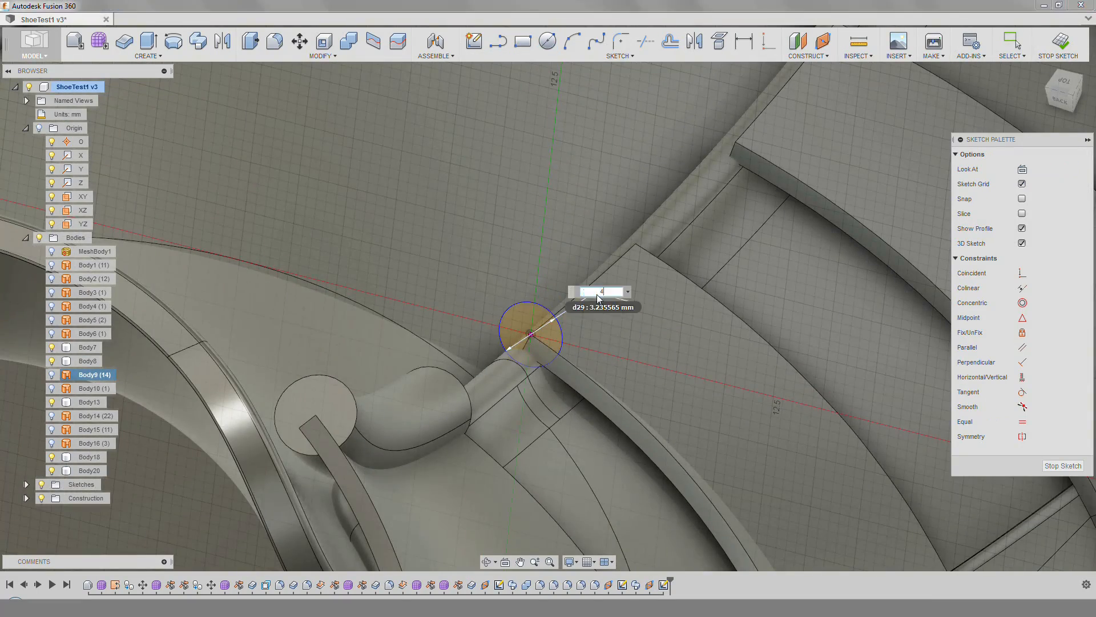
Set the second strap's circle to 4 mm diameter and sweep it along that strap's edge as a new body.
key("Return")
middle_click_drag(597, 298, 539, 295, "shift")
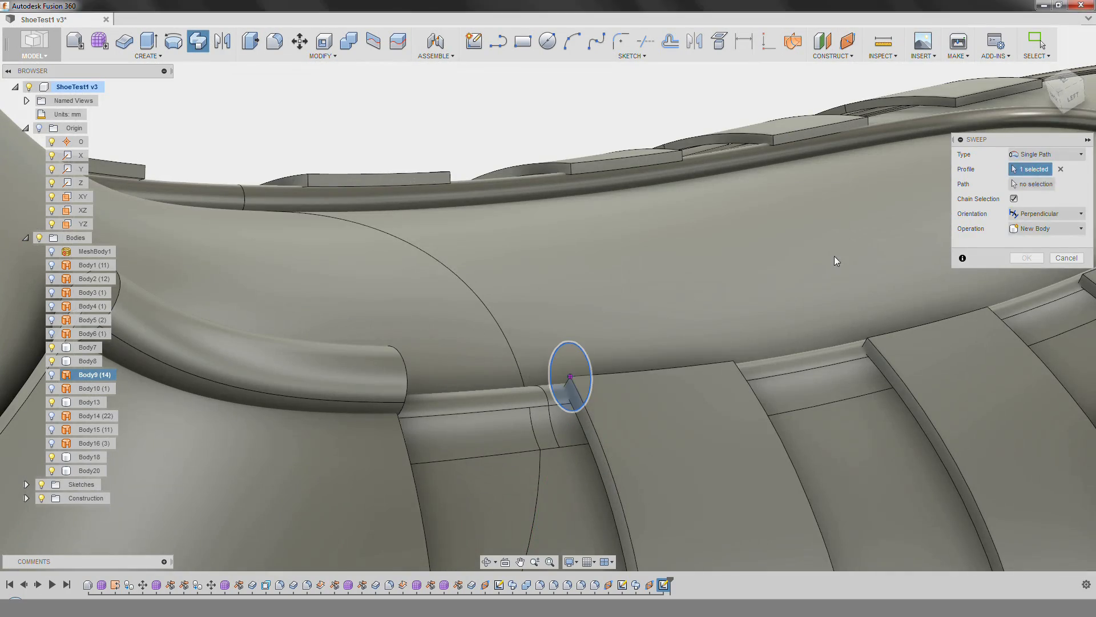
left_click(986, 223)
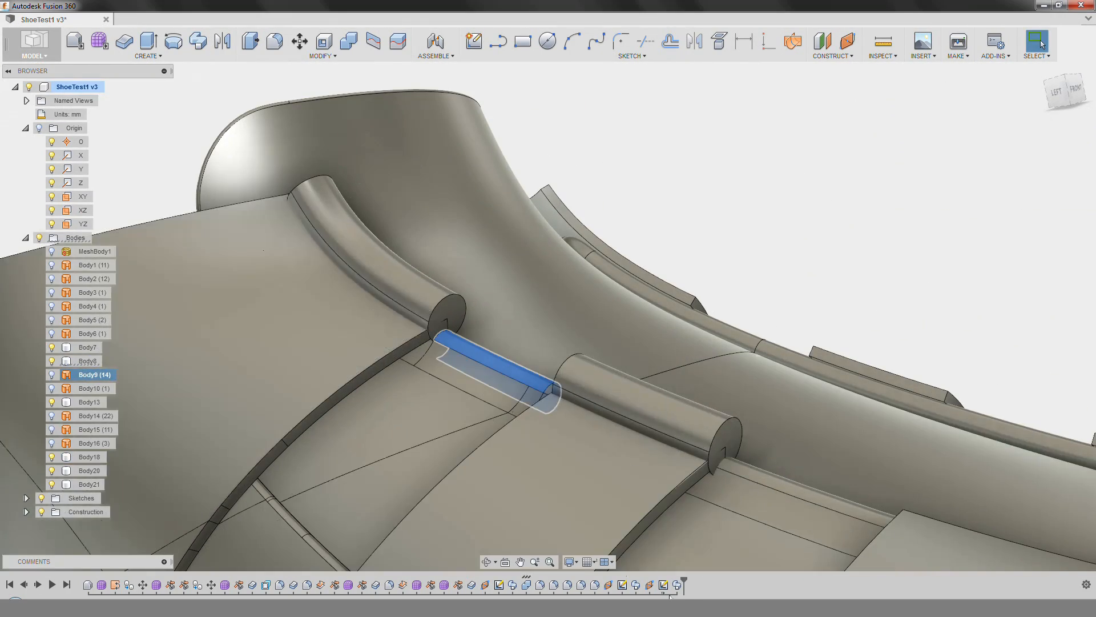
Edit the opening bead's profile sketch and set the circle's diameter to 1.5 mm.
right_click(499, 585)
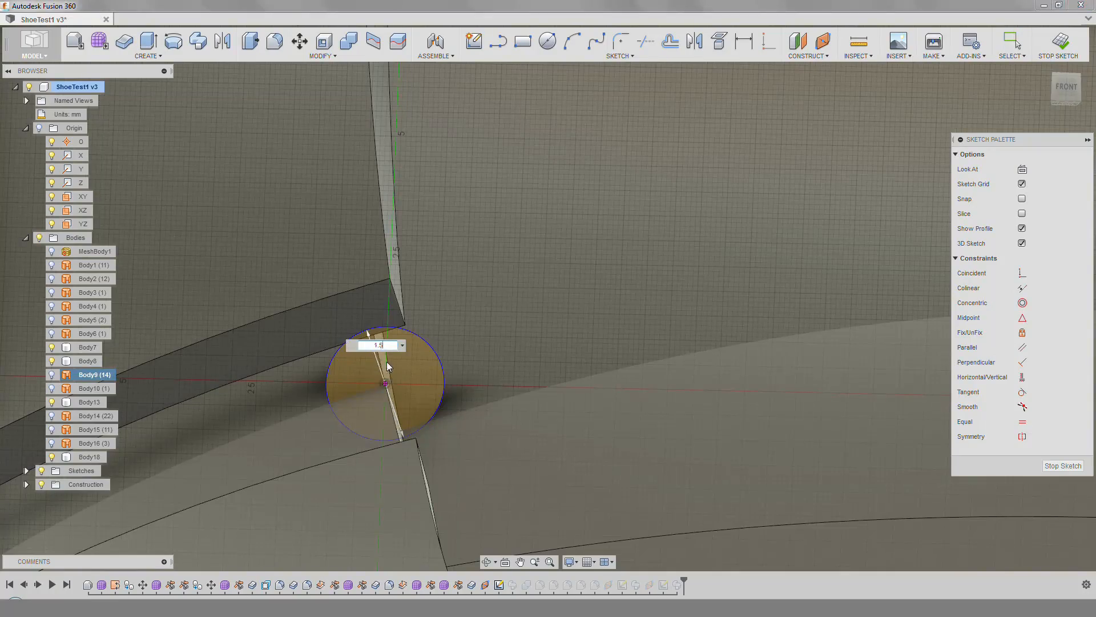
key("Return")
scroll(388, 363, "down", 5)
left_click(1064, 466)
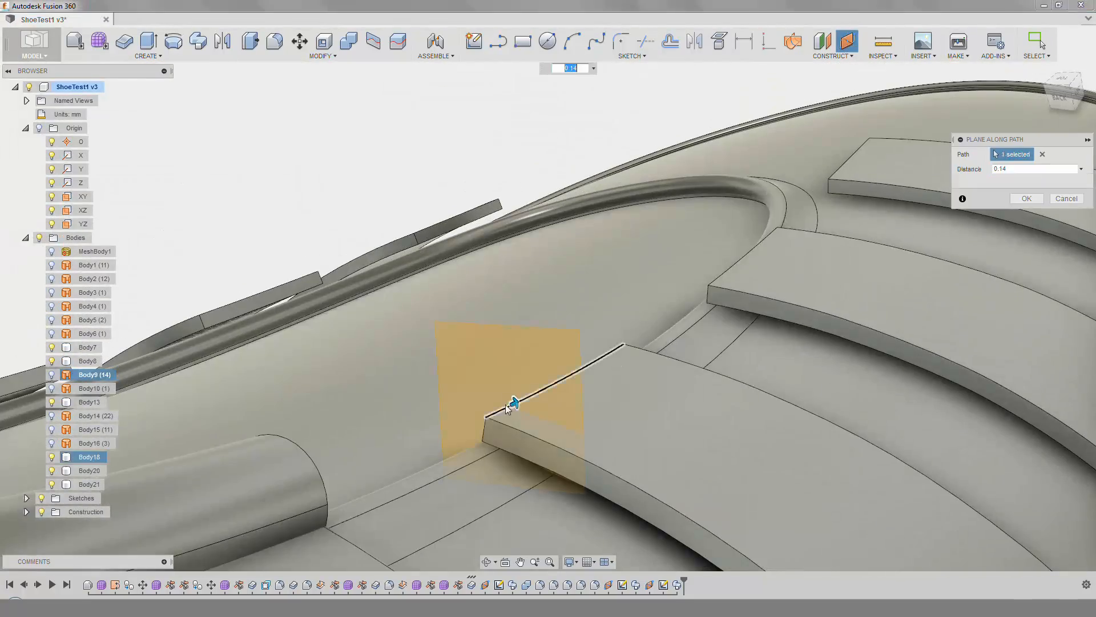
Construct planes along the end edges of the remaining straps on both sides of the opening.
key("Return")
left_click(847, 41)
left_click(744, 255)
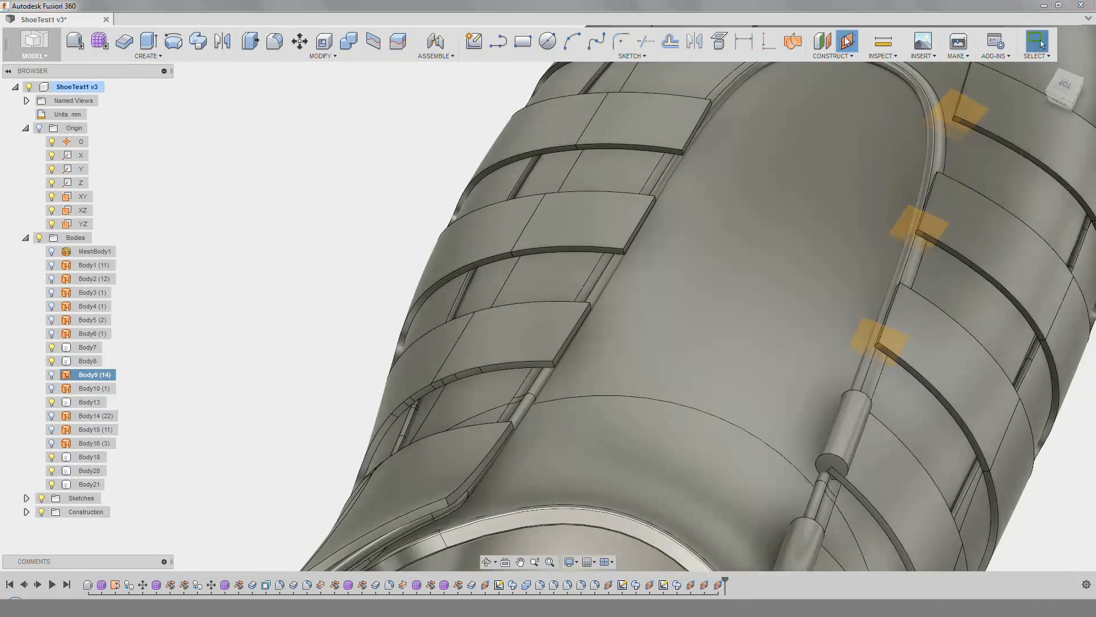
left_click(1027, 198)
left_click(848, 42)
left_click(572, 332)
left_click_drag(571, 337, 565, 349)
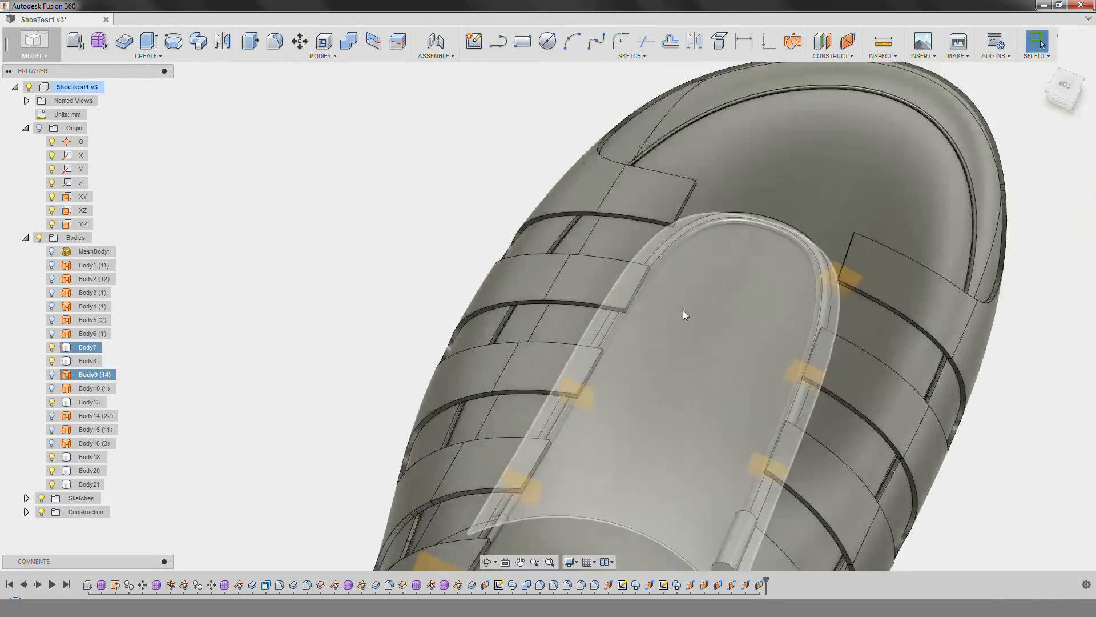
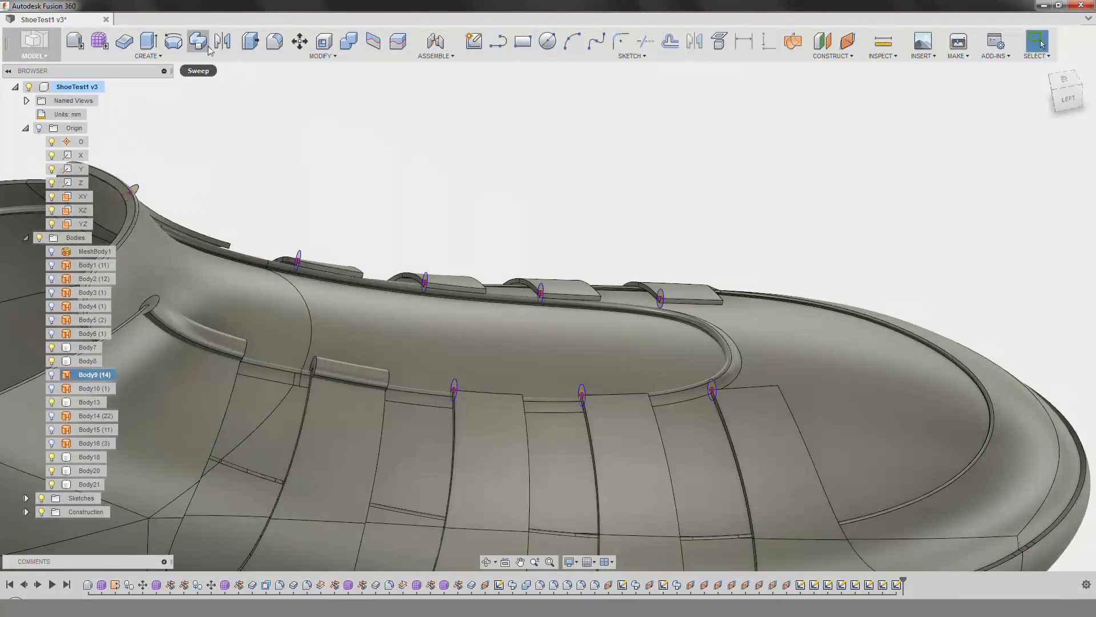
Sweep the remaining profile circles along their strap edges as new bodies, with distance 1 and perpendicular orientation.
left_click(1031, 300)
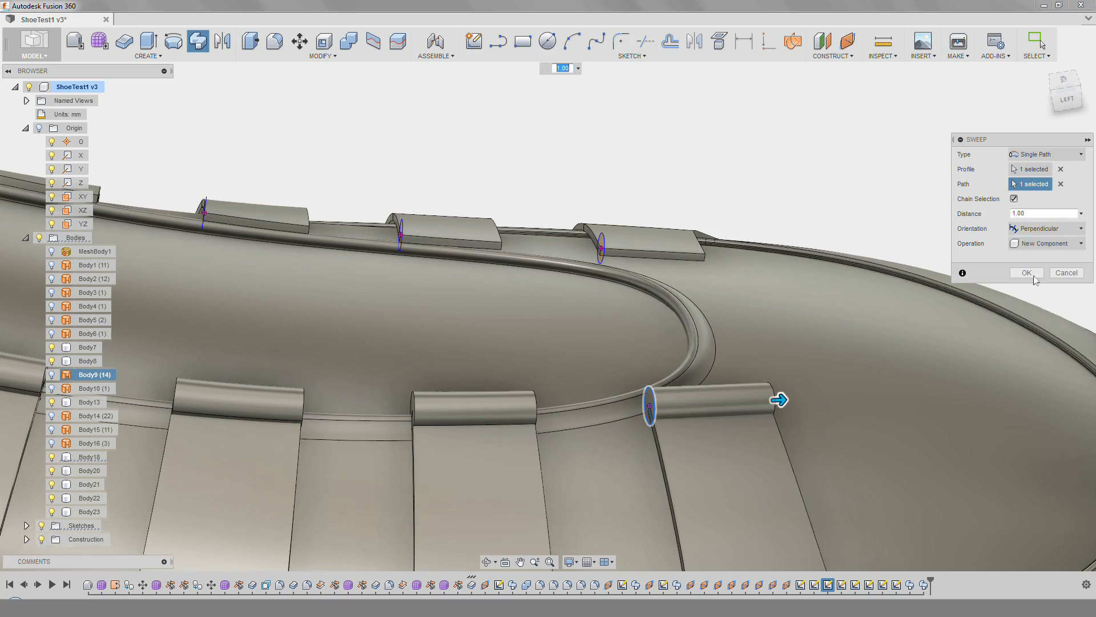
left_click(1030, 276)
middle_click_drag(628, 188, 660, 319, "shift")
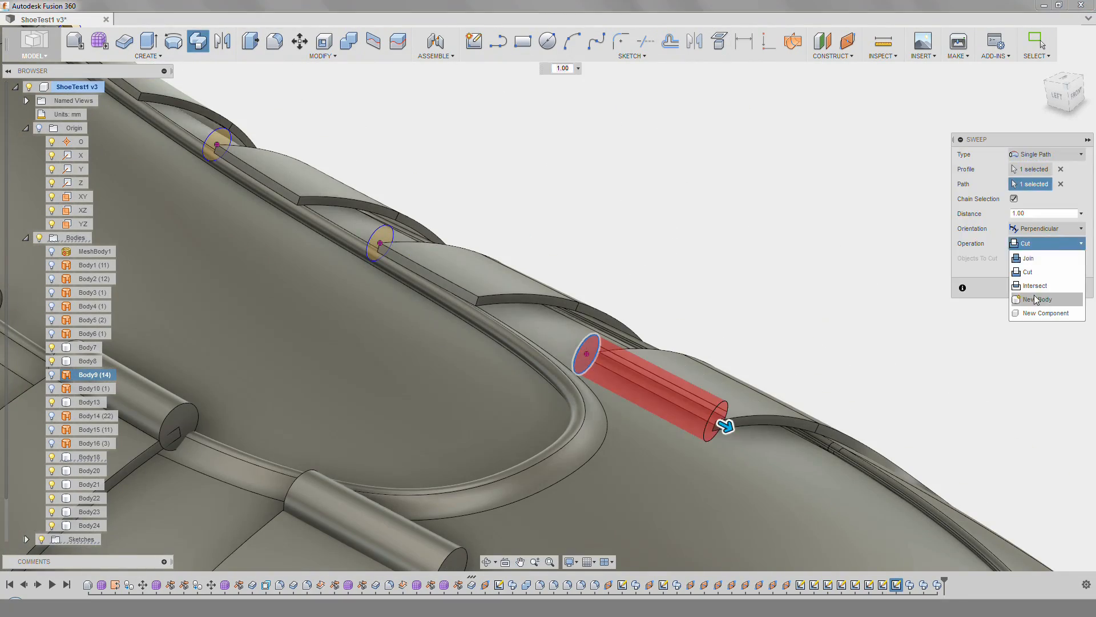
left_click(1036, 300)
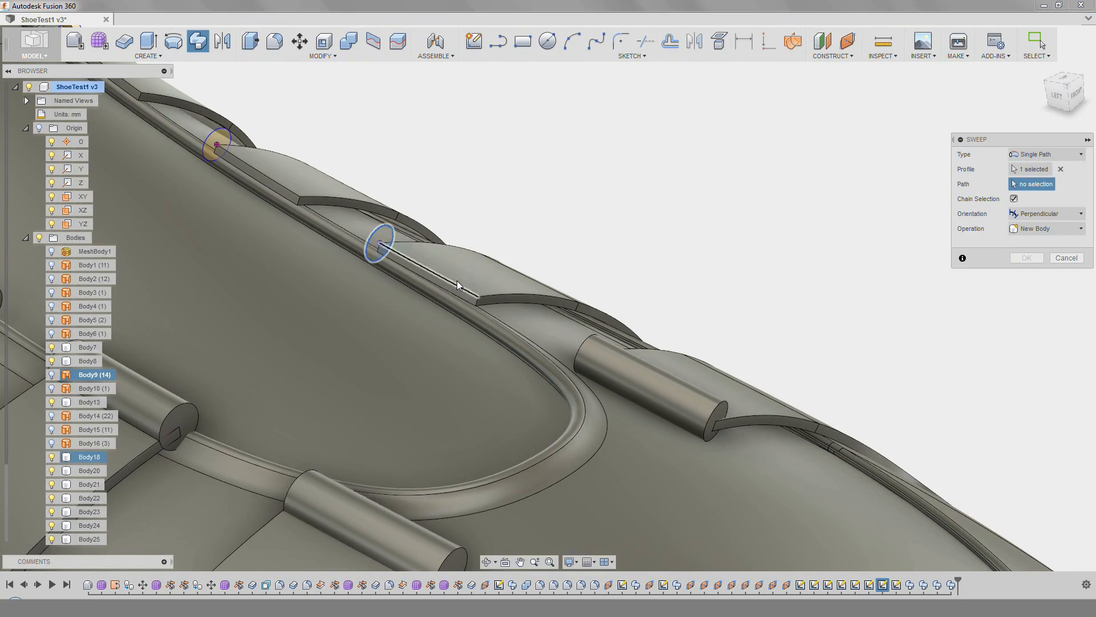
left_click(457, 284)
left_click(1027, 257)
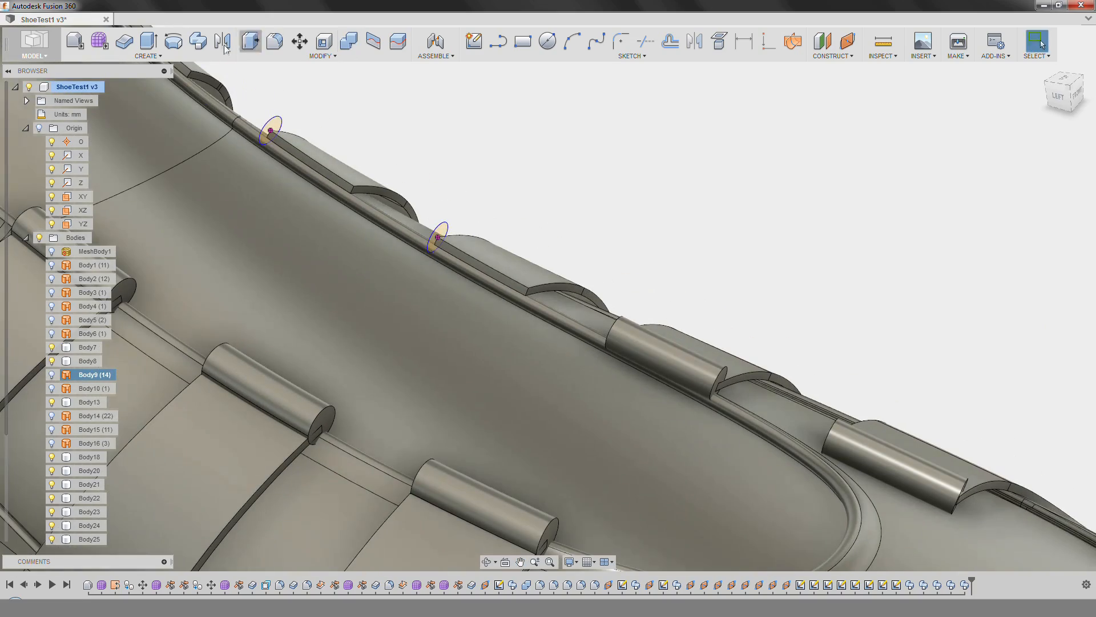
left_click(501, 276)
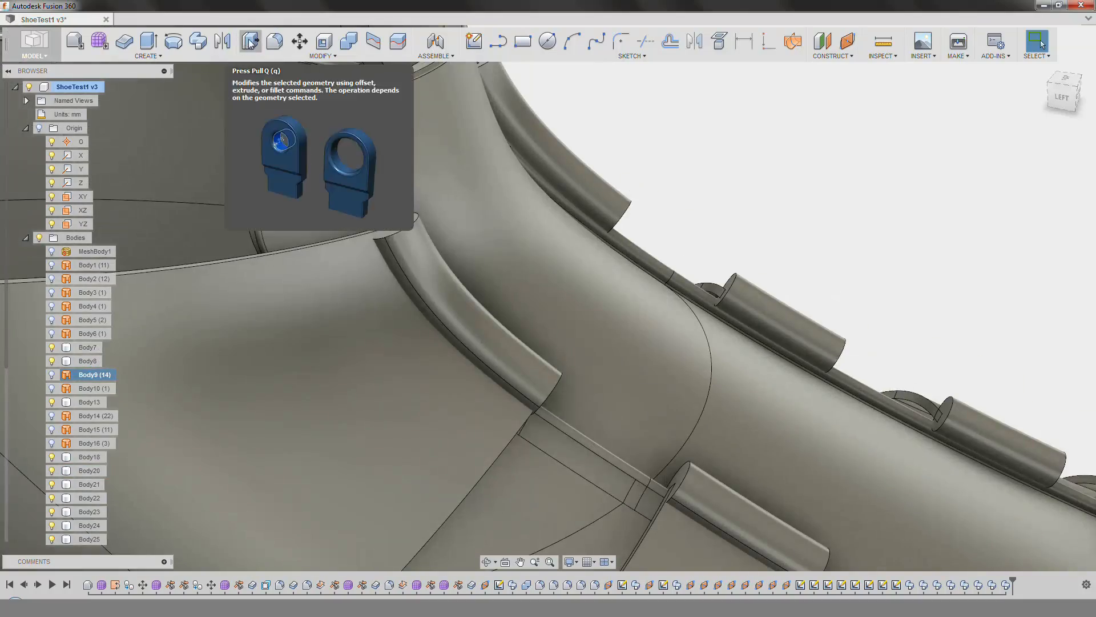
Offset the 20 end faces of the swept strap tubes by 0.7 mm.
left_click(250, 41)
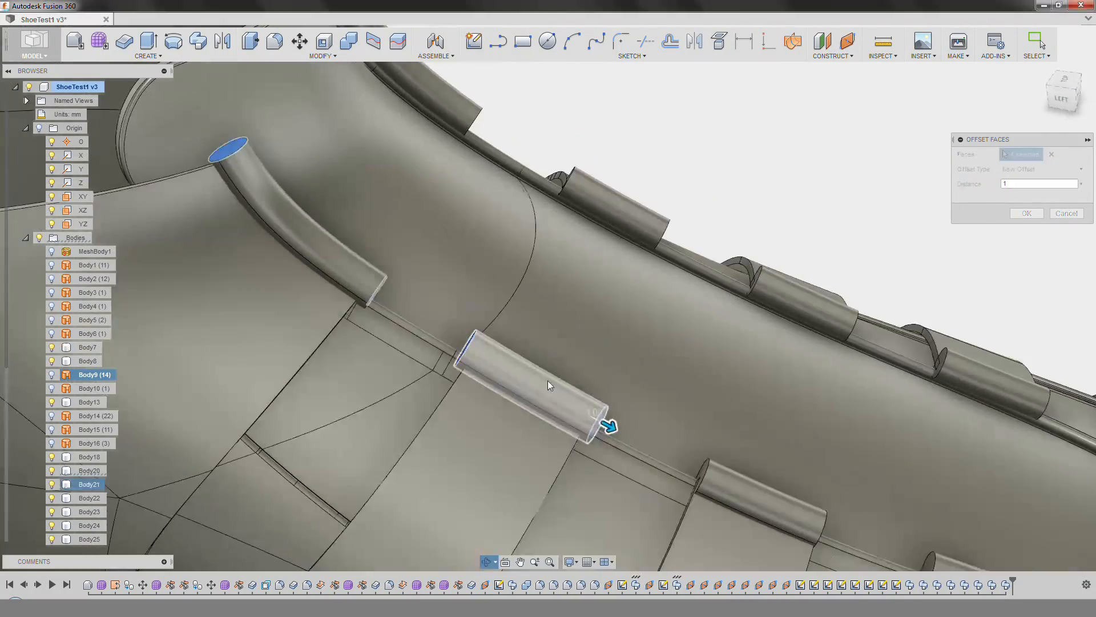
left_click(1016, 184)
type(".5")
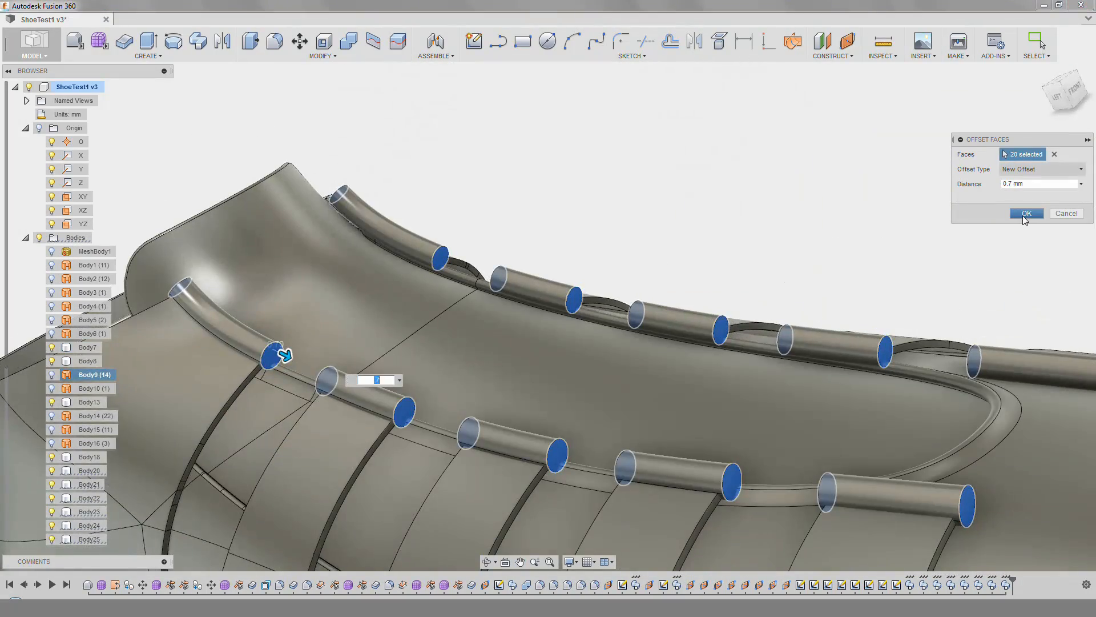
left_click(1025, 213)
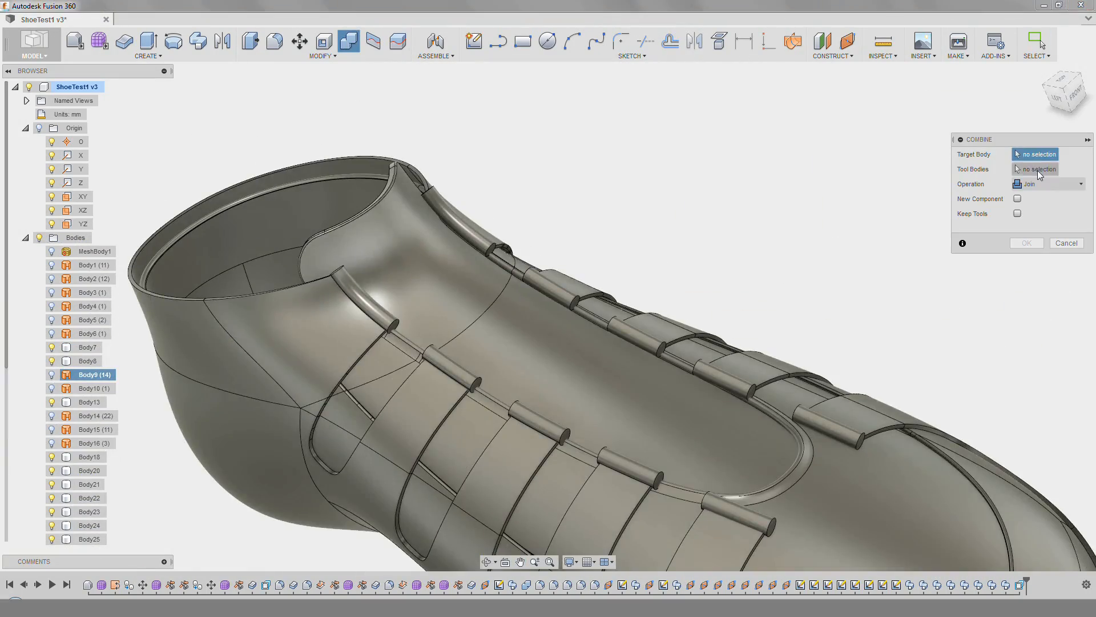
Cut the strap body with the swept tube bodies on both sides of the opening, keeping the tools.
left_click(1050, 184)
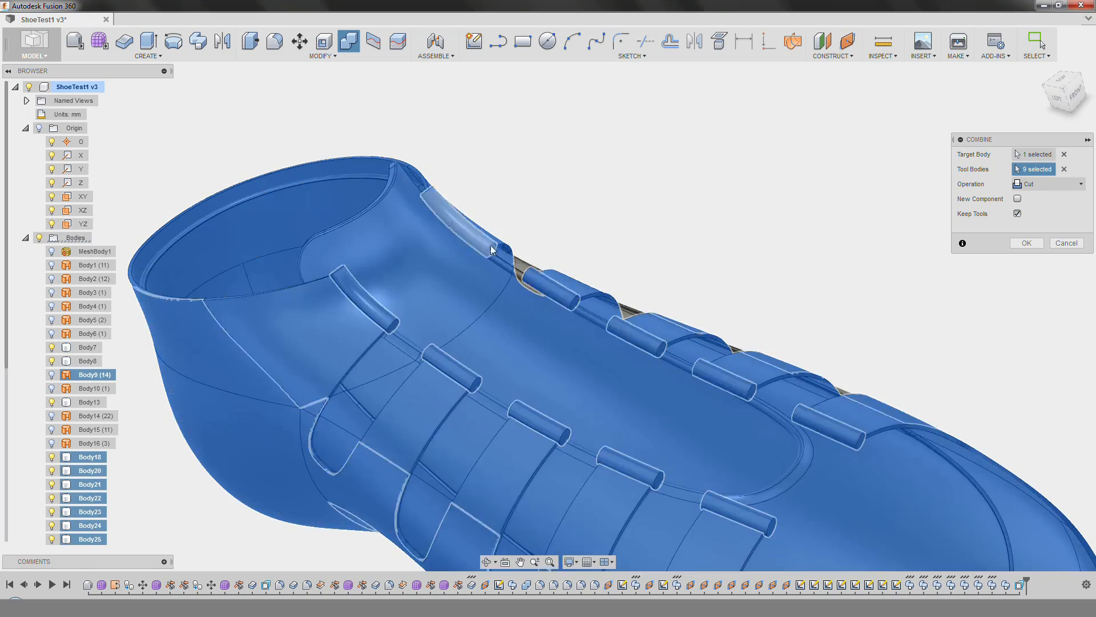
Shell the strap tubes through their 20 end faces with an inside thickness of 0.75 mm.
left_click(324, 42)
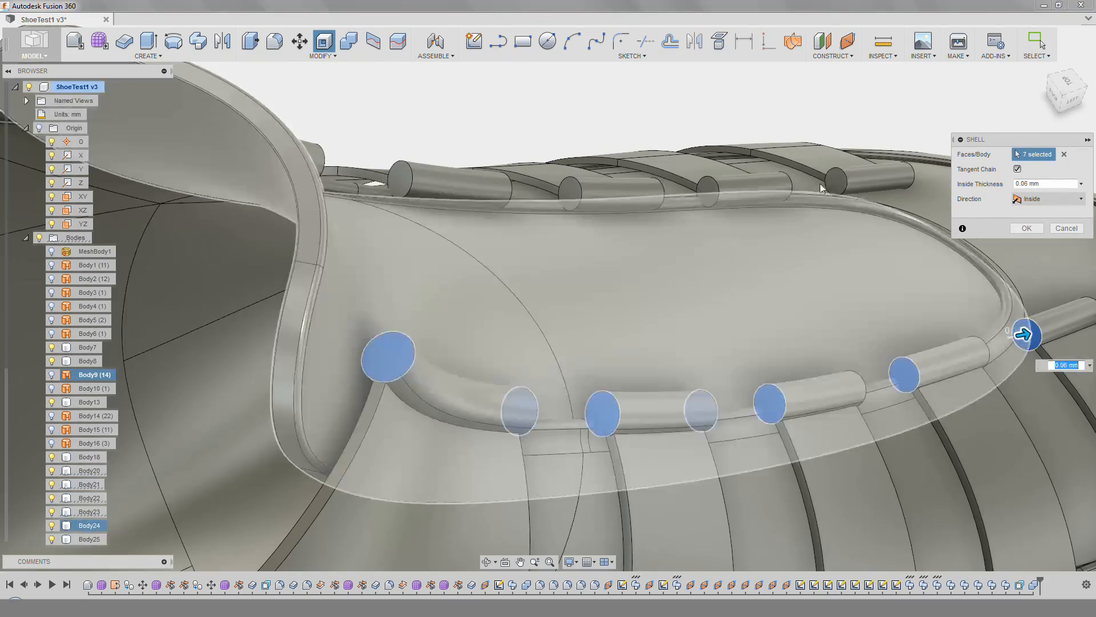
left_click(836, 180)
left_click(708, 188)
left_click(571, 187)
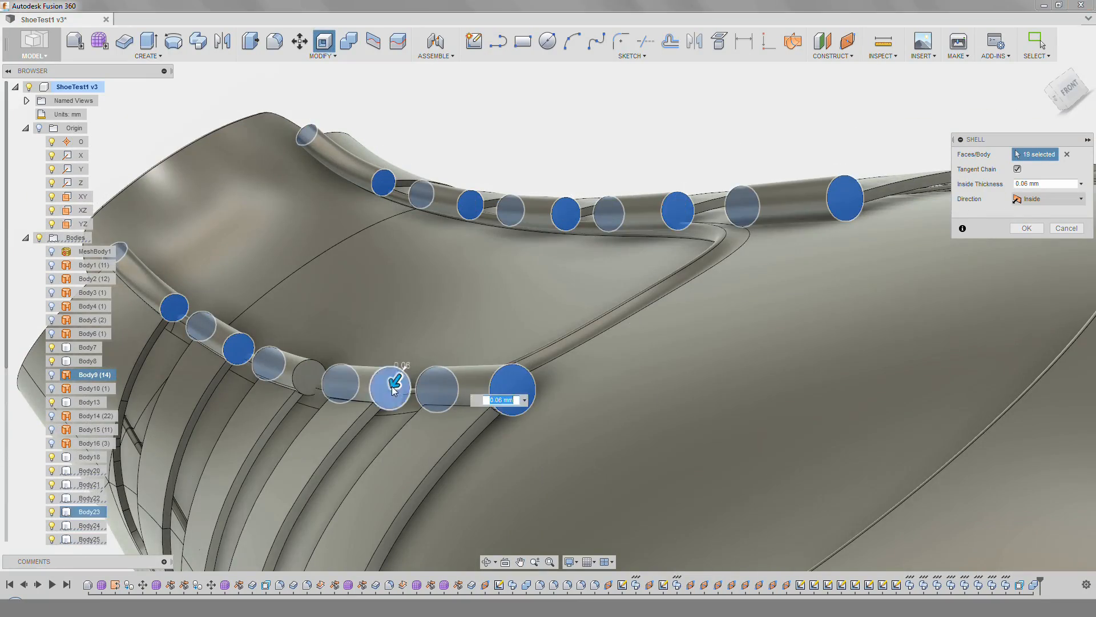
left_click(394, 388)
type("1")
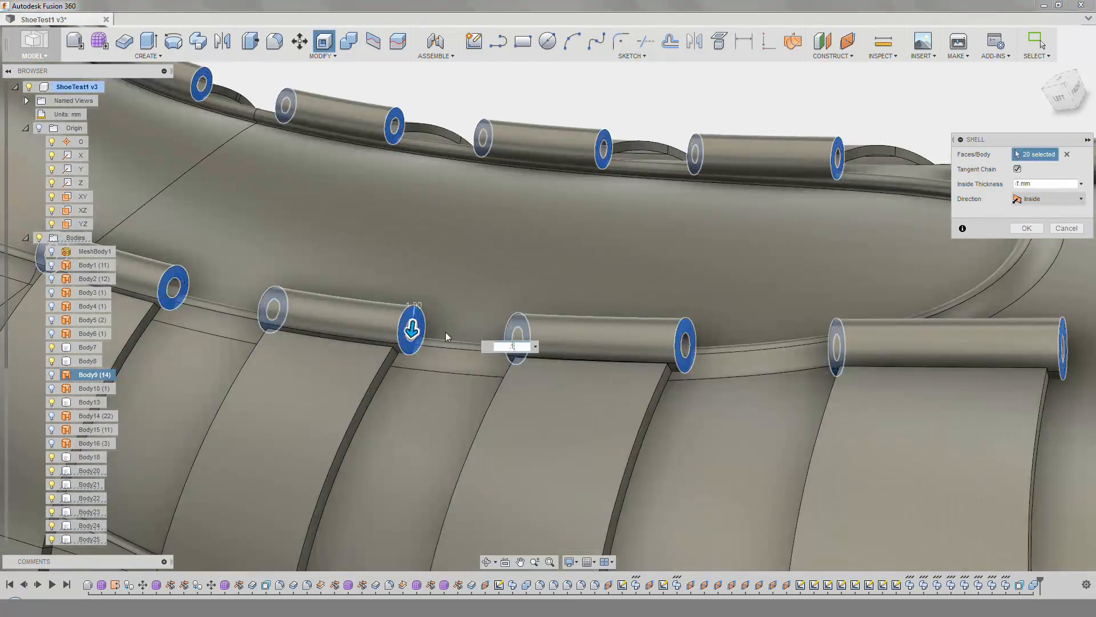
key("BackSpace")
type("0.75")
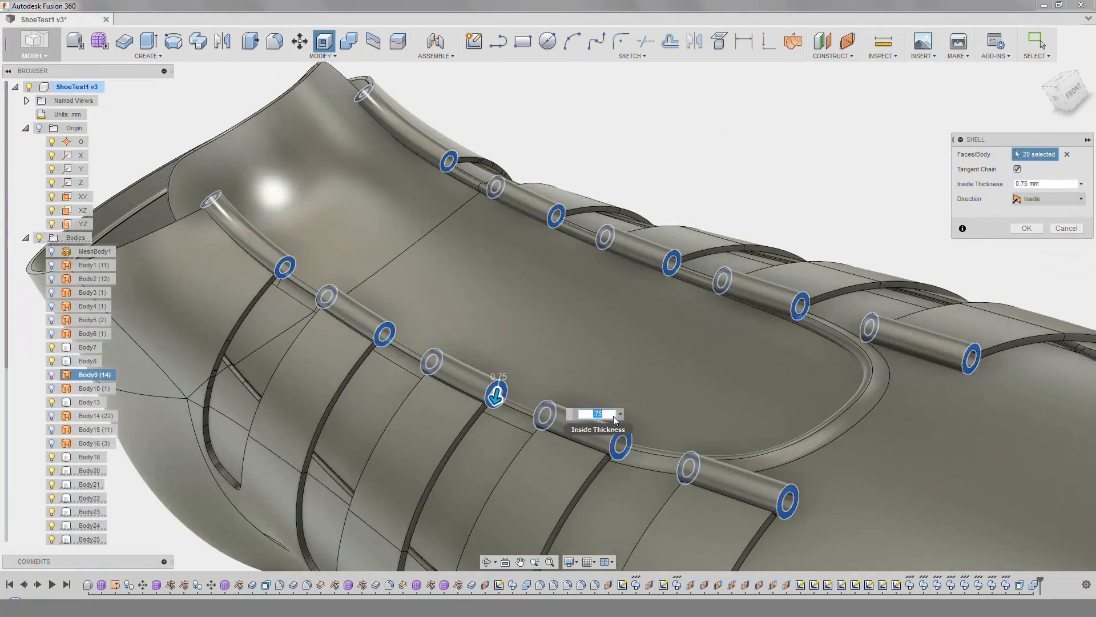
left_click(1036, 232)
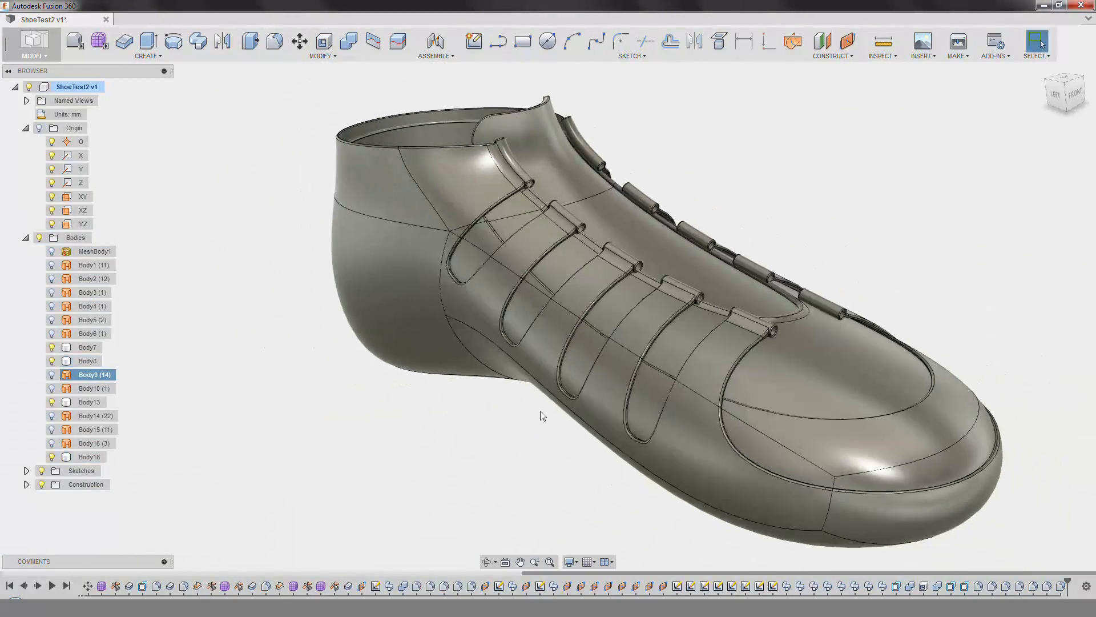
Edit the strap layer's Thicken feature and set its thickness to 2 mm.
right_click(349, 586)
left_click(379, 512)
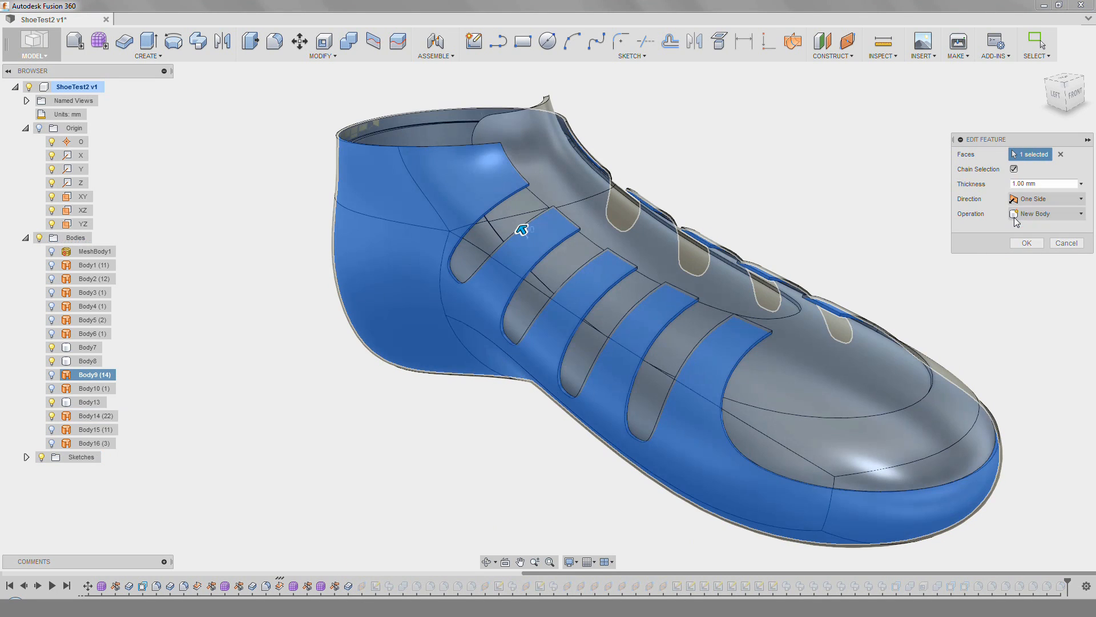
type("2")
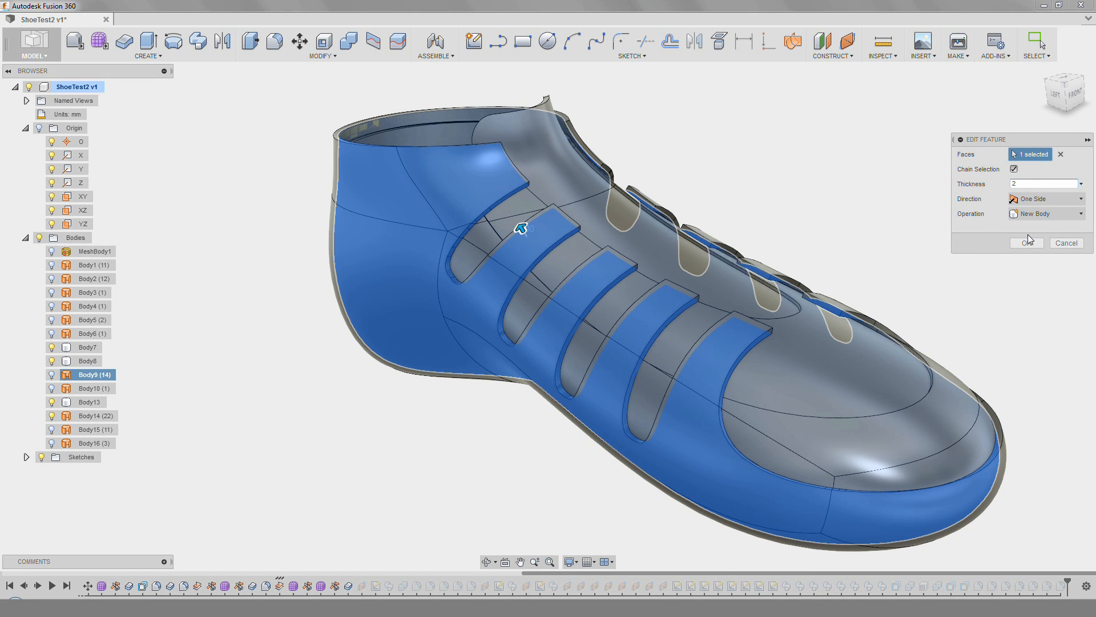
left_click(1027, 243)
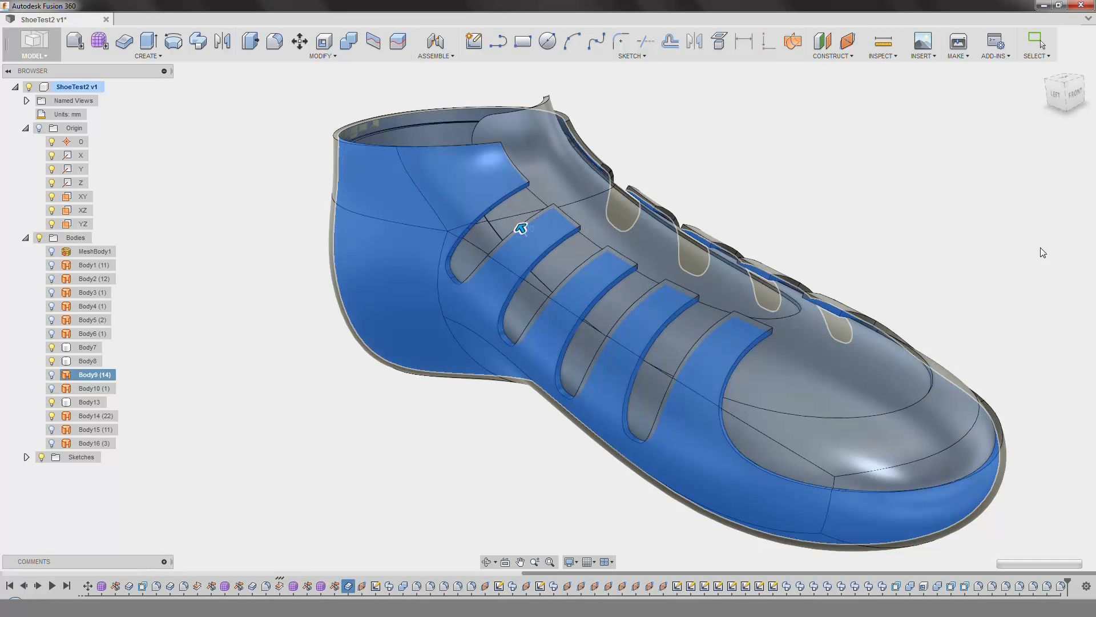
Roll the history marker back to just after the Shell1 feature, ahead of the failing Combine.
scroll(473, 168, "up", 3)
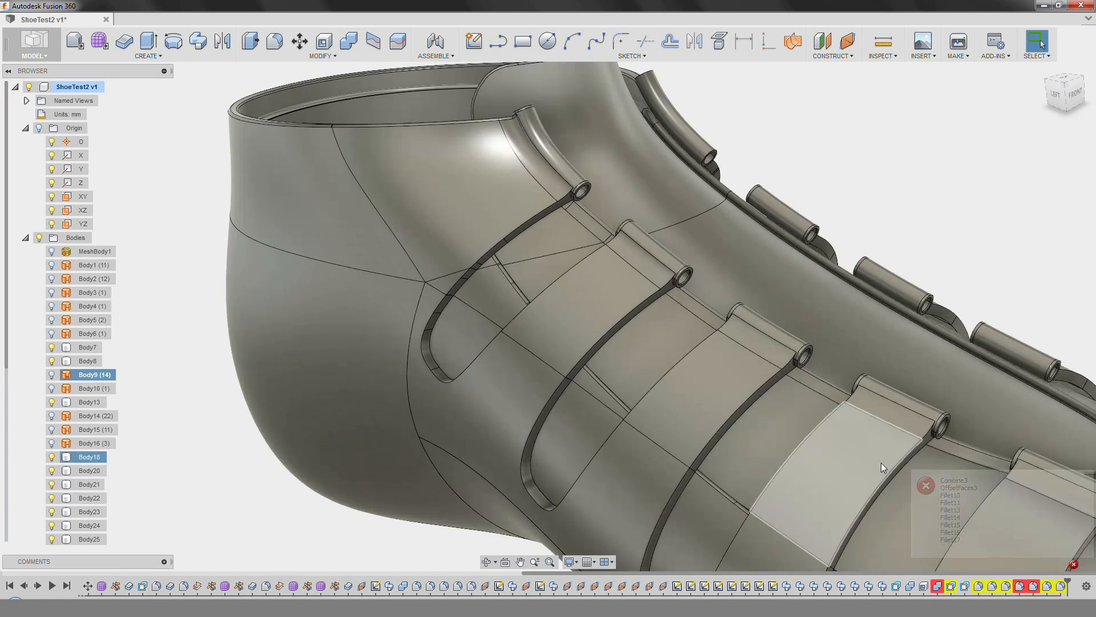
left_click(965, 588)
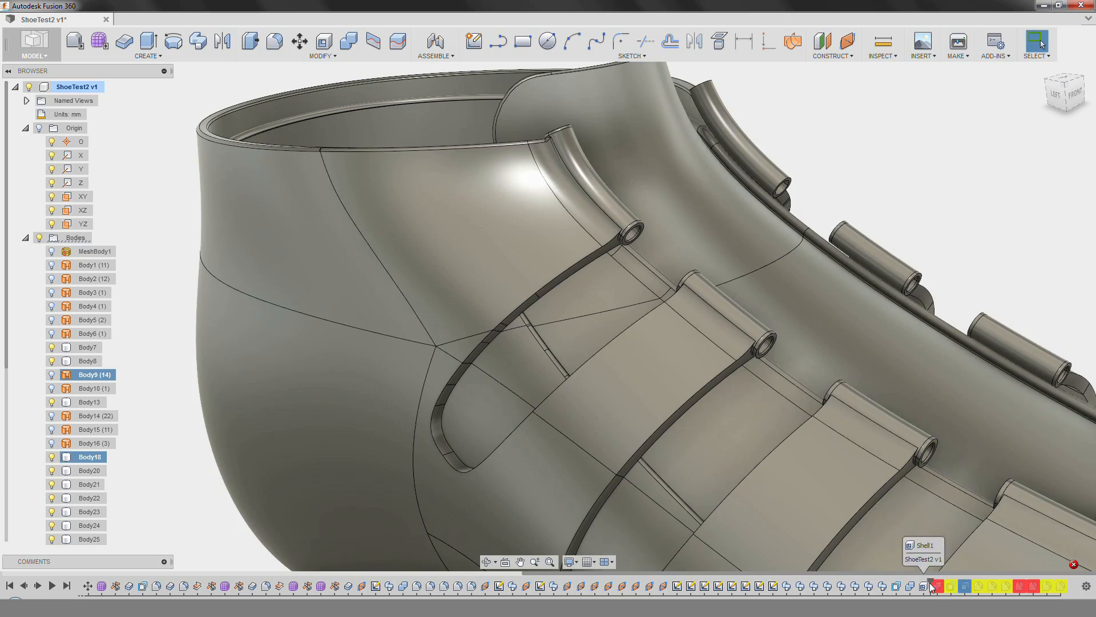
left_click_drag(945, 582, 930, 582)
Examine how the hollow lace tubes meet the thickened strap ends along both sides of the opening.
scroll(600, 208, "up", 5)
scroll(914, 285, "down", 6)
scroll(291, 237, "up", 6)
mouse_move(915, 286)
middle_mouse_down("shift")
mouse_move(292, 236)
mouse_move(712, 370)
middle_mouse_up("shift")
scroll(292, 236, "down", 8)
scroll(743, 456, "up", 6)
scroll(755, 492, "down", 2)
middle_click_drag(667, 419, 586, 382, "shift")
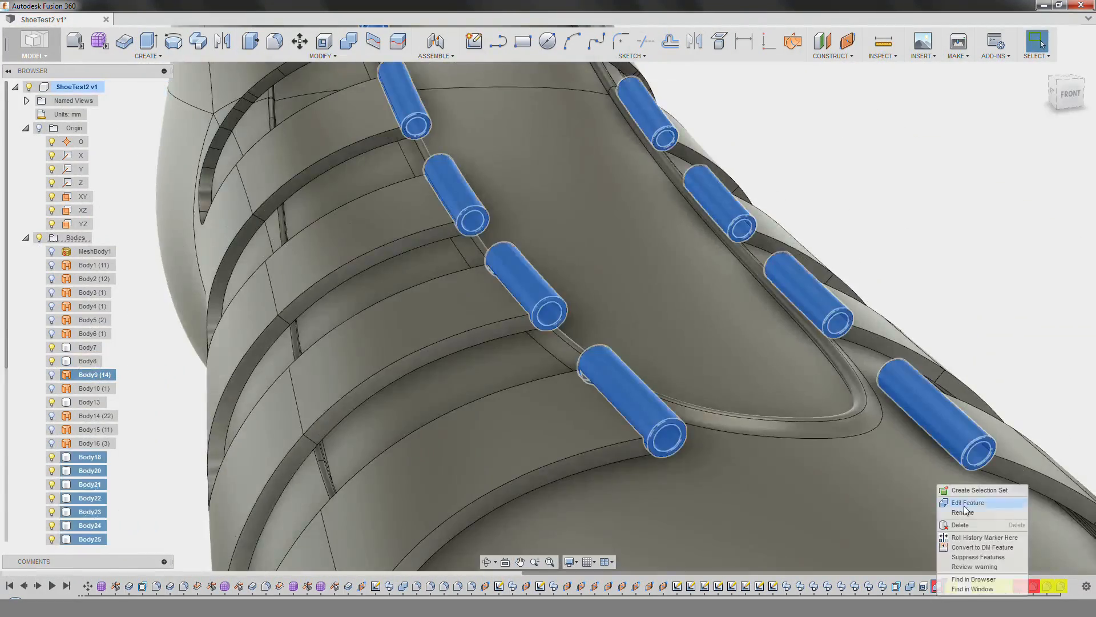
Join the thickened strap body with the lace tubes on both sides of the opening using Combine.
left_click(964, 506)
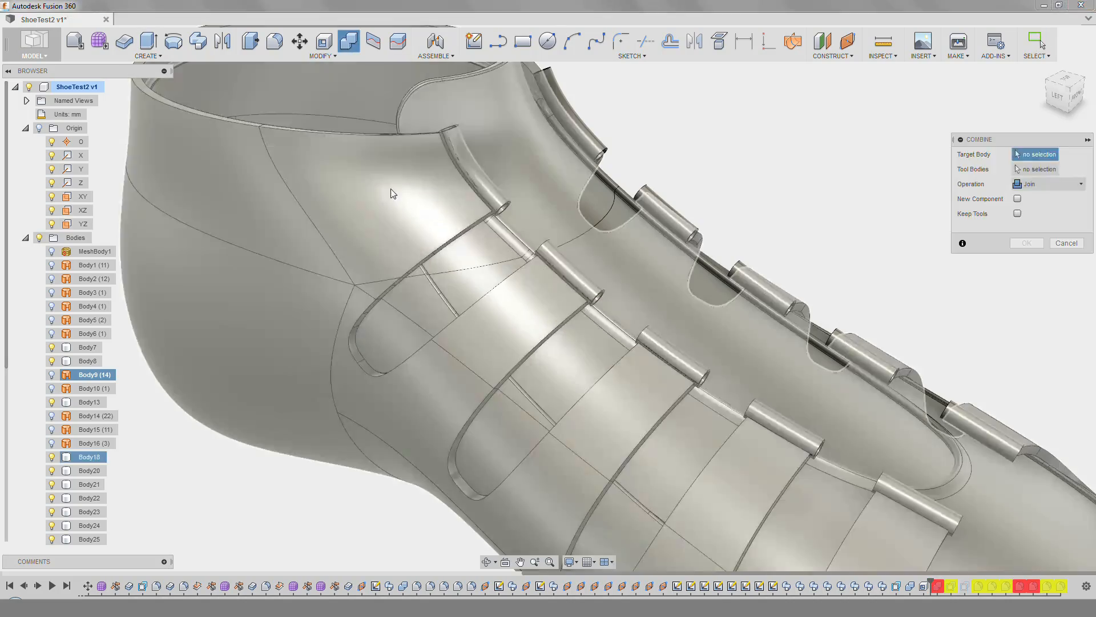
left_click(391, 190)
left_click(571, 117)
left_click(475, 171)
left_click(671, 220)
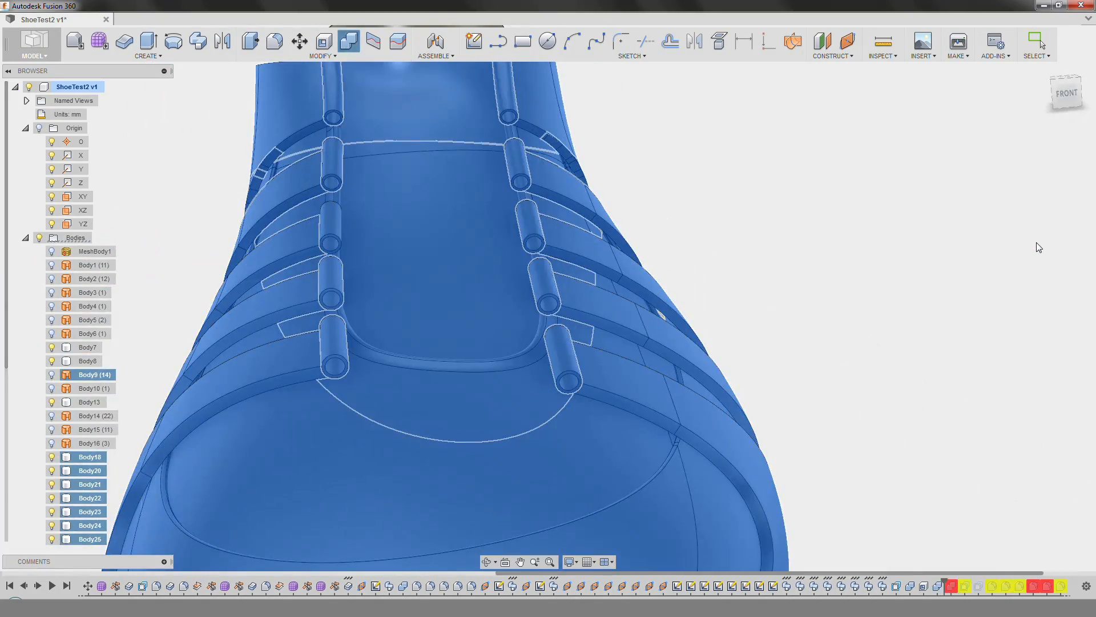
Apply the combine of the shoe bodies, then re-edit the strap thicken feature as a one-sided new body.
left_click(1026, 243)
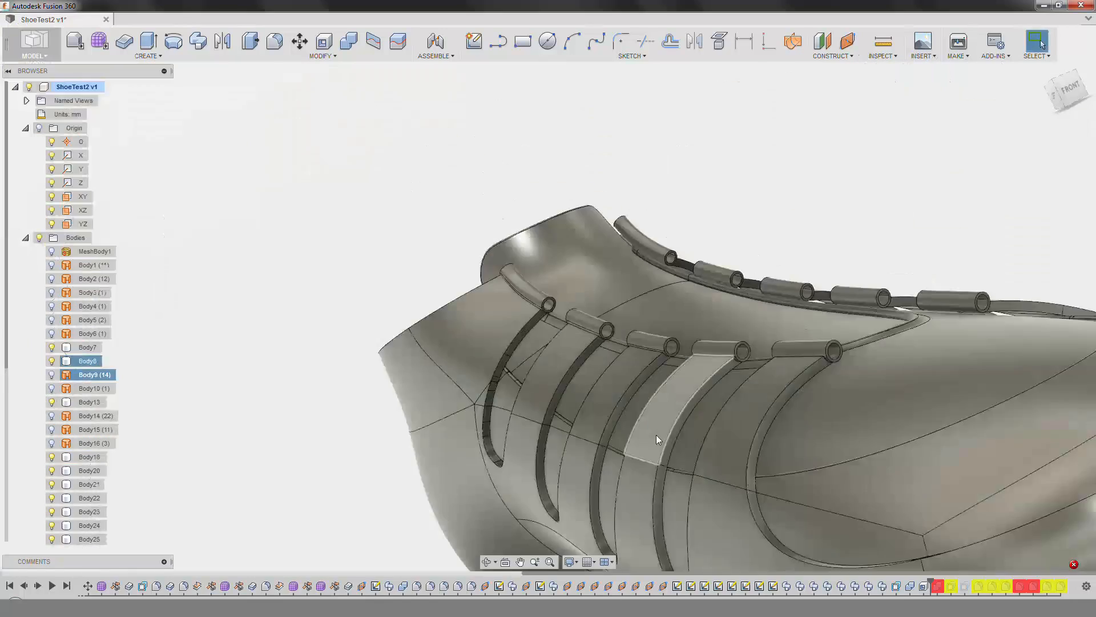
right_click(348, 586)
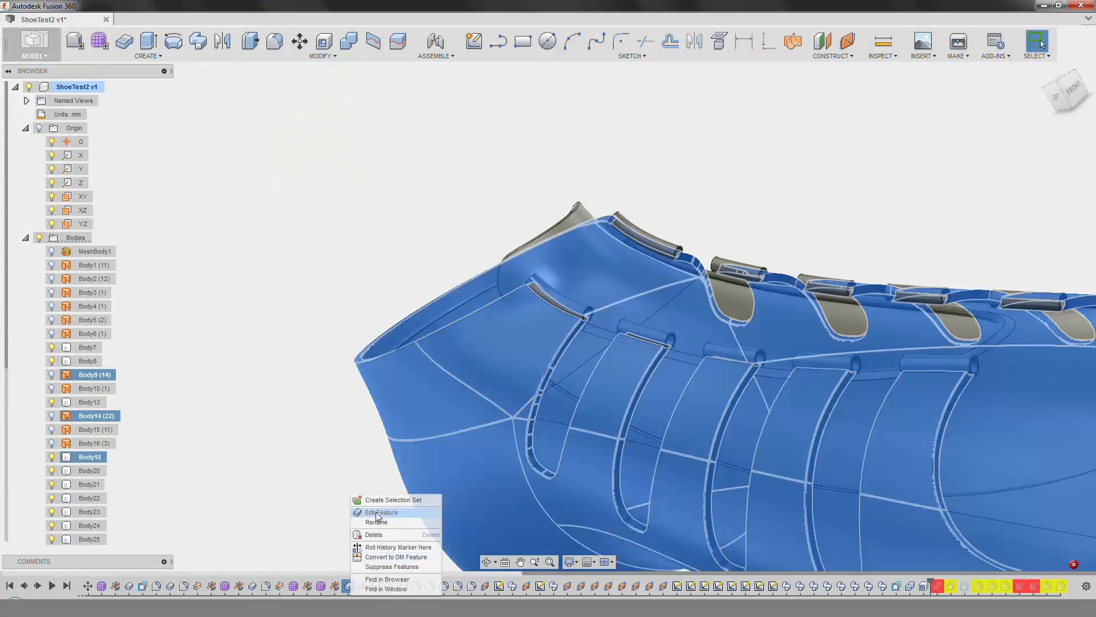
left_click(394, 494)
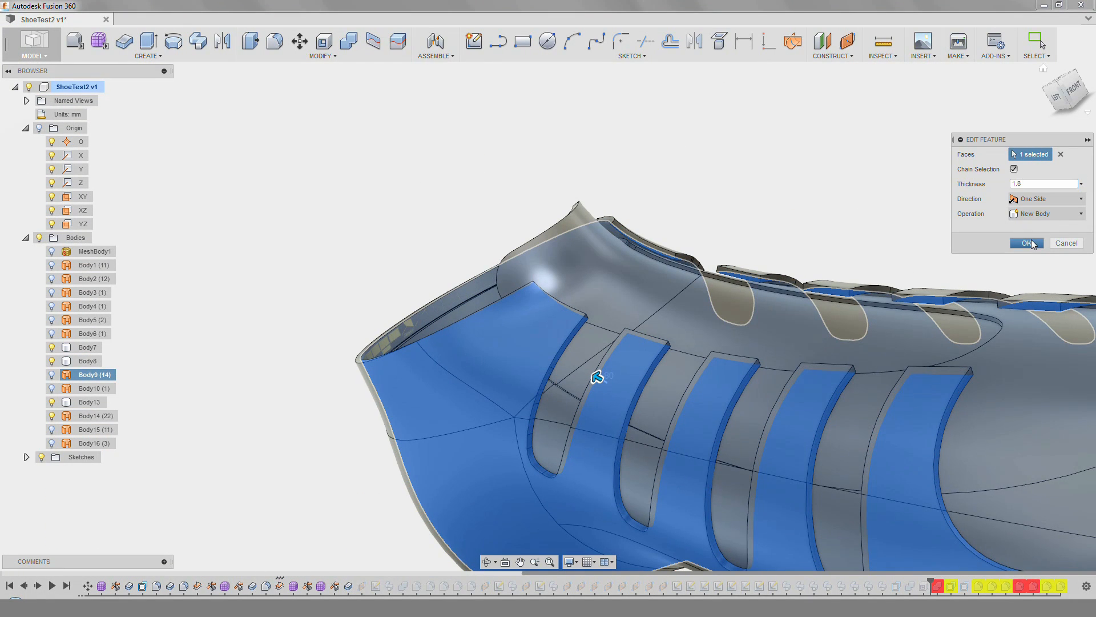
left_click(1027, 243)
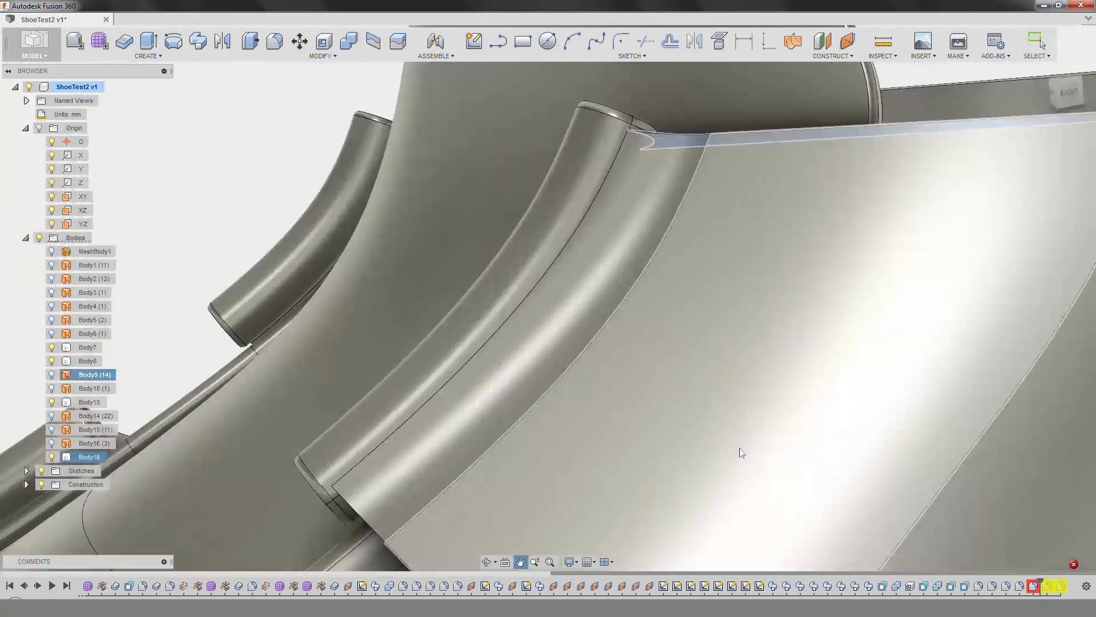
Fillet the collar edge near the top eyelet and the outer edges of the strap cutouts, using a 0.4 mm radius on the cutouts.
key("f")
left_click(732, 132)
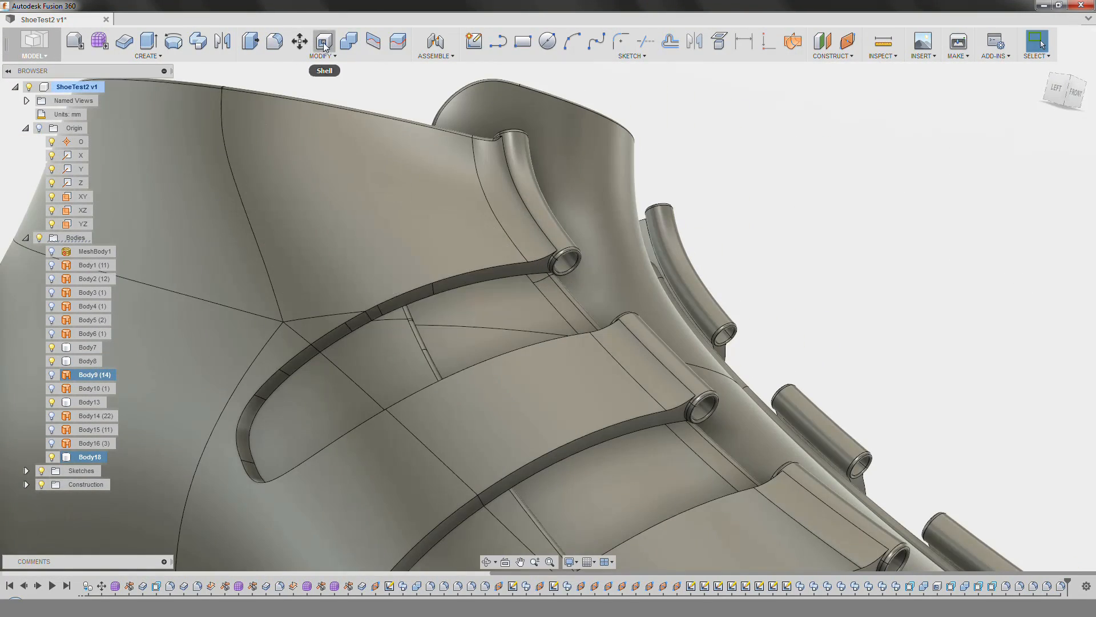
left_click(275, 41)
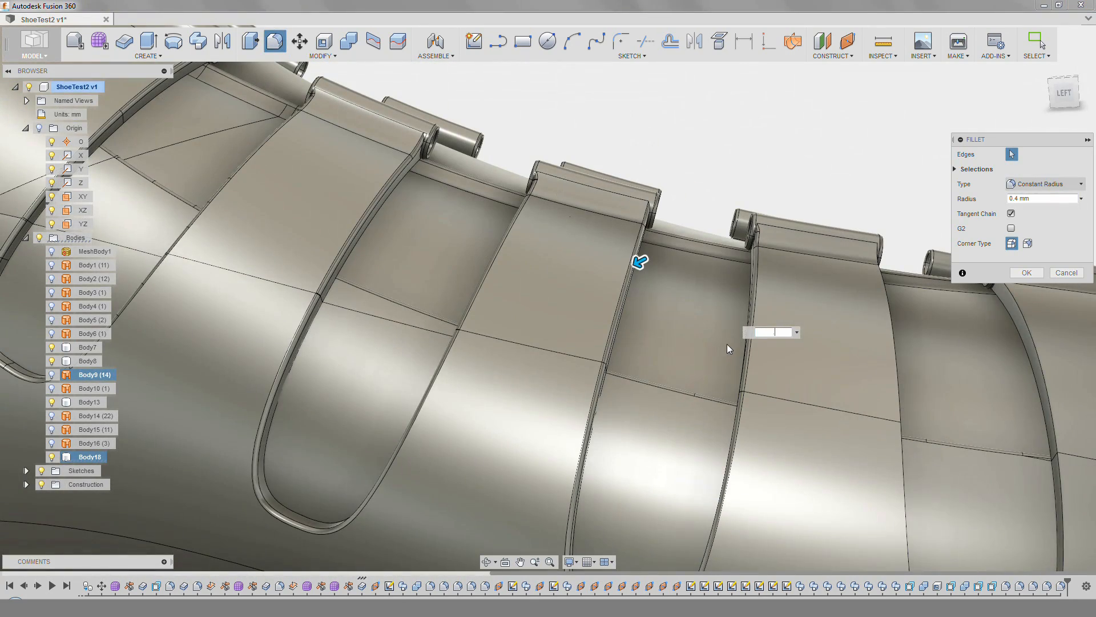
type("4")
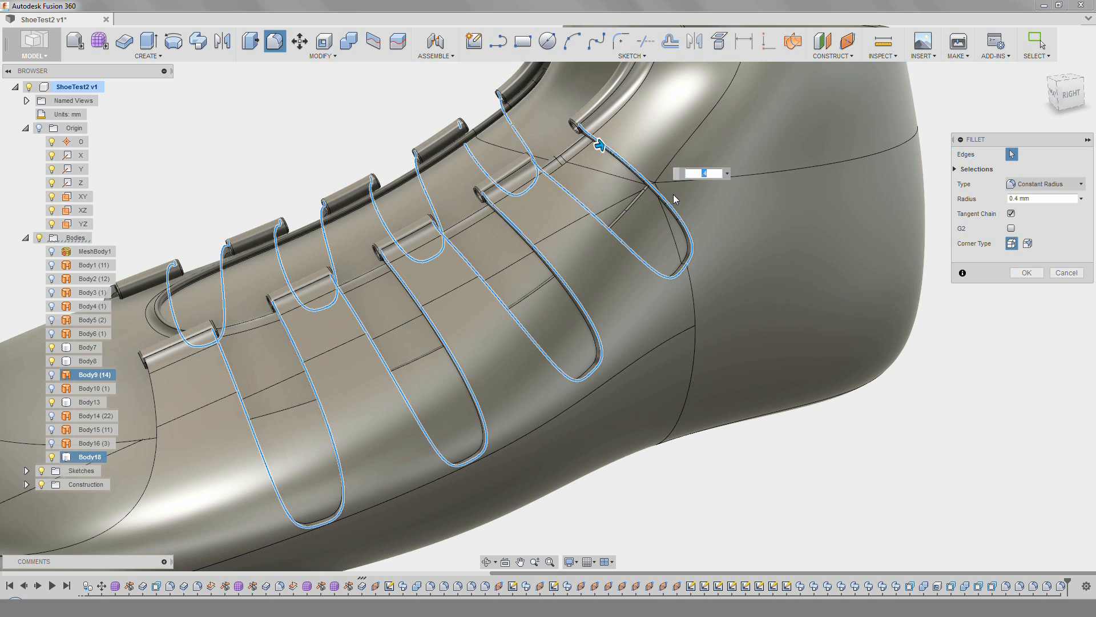
left_click(1013, 273)
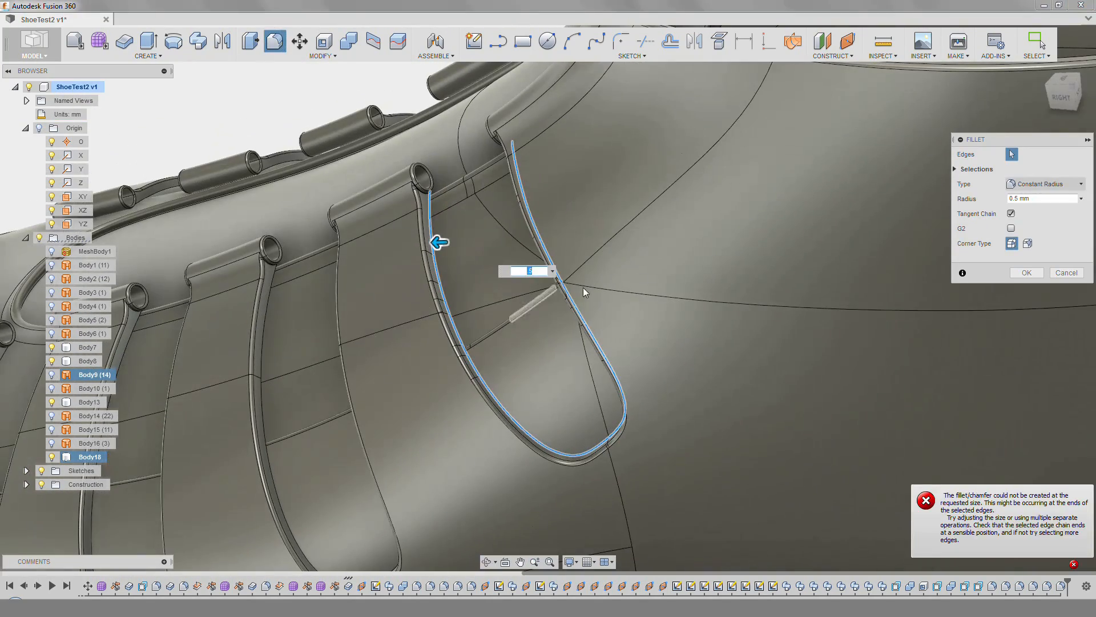
Fillet the inner edges of the strap cutouts on both sides of the shoe with a 0.2 mm radius.
key("BackSpace")
type("4")
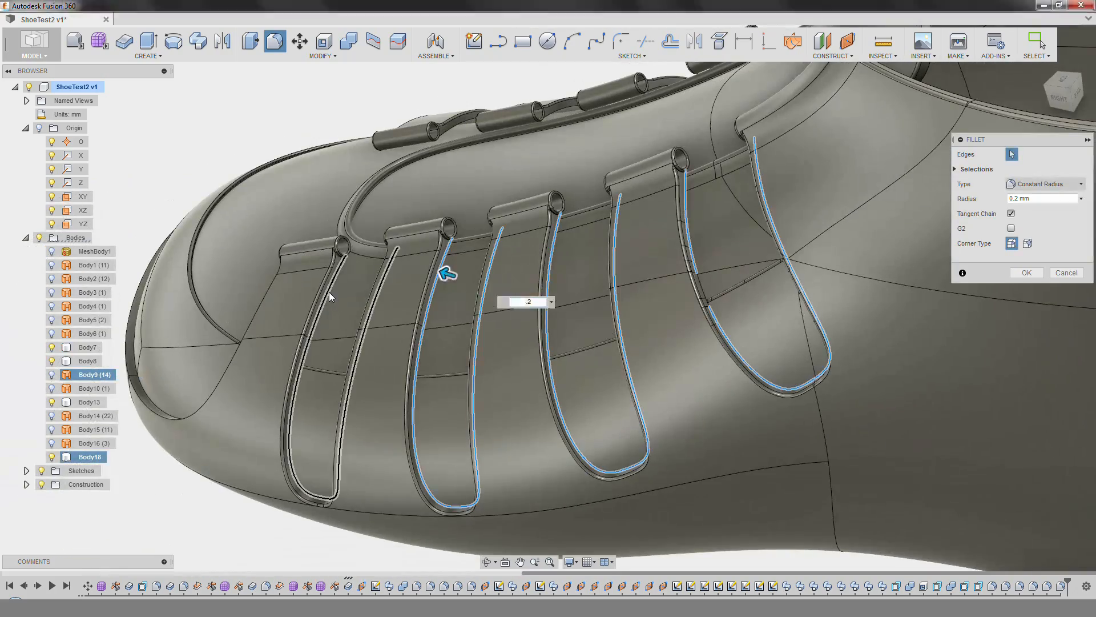
left_click(1030, 273)
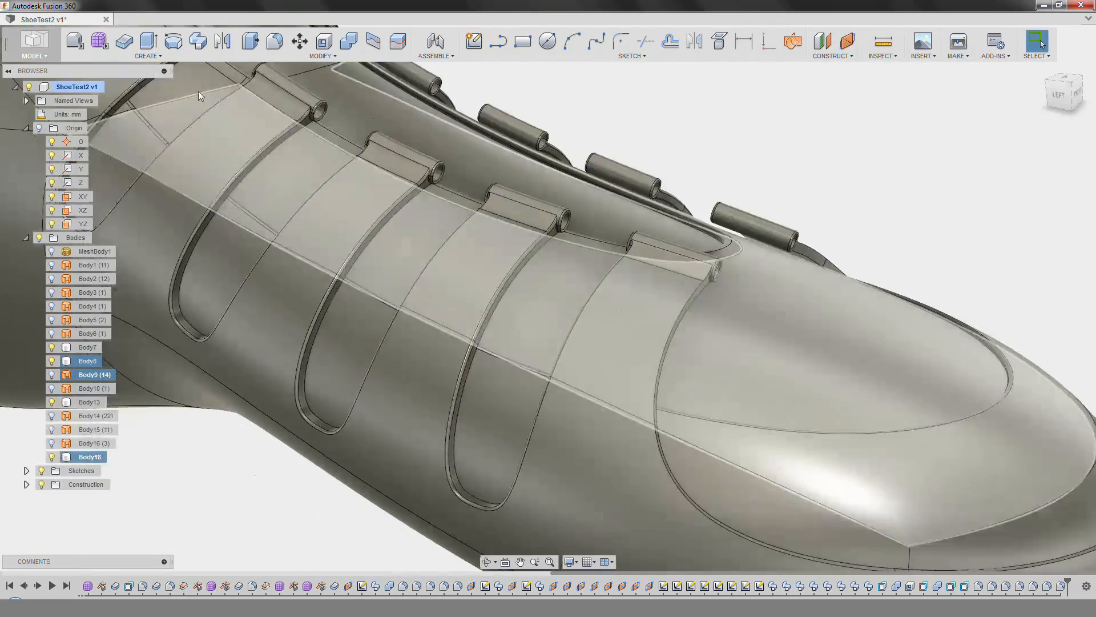
left_click(275, 41)
left_click(515, 277)
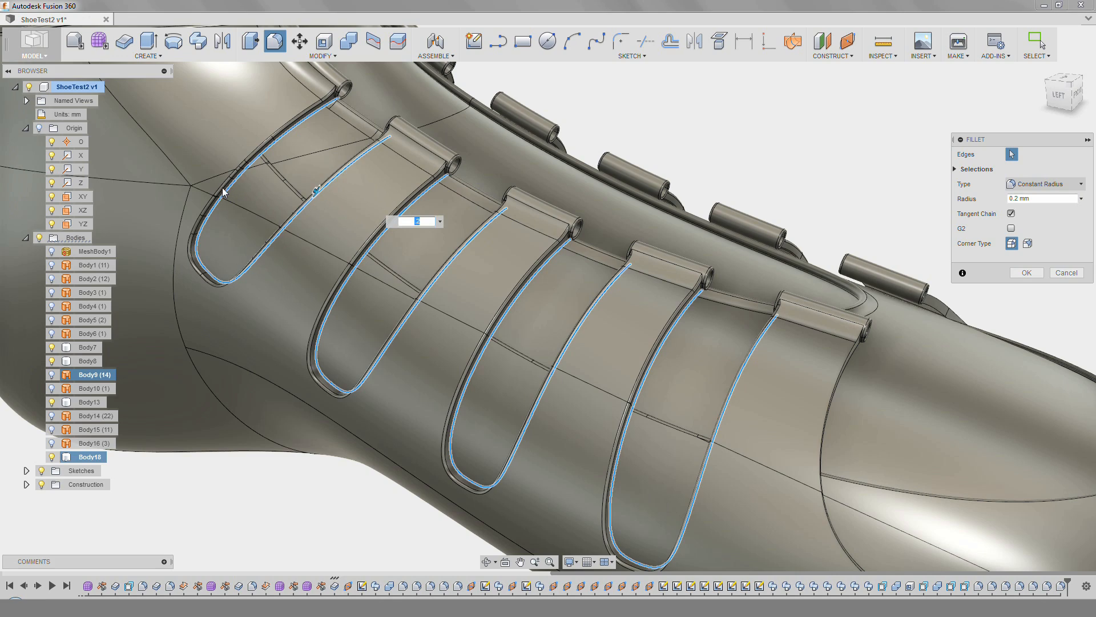
left_click(1028, 273)
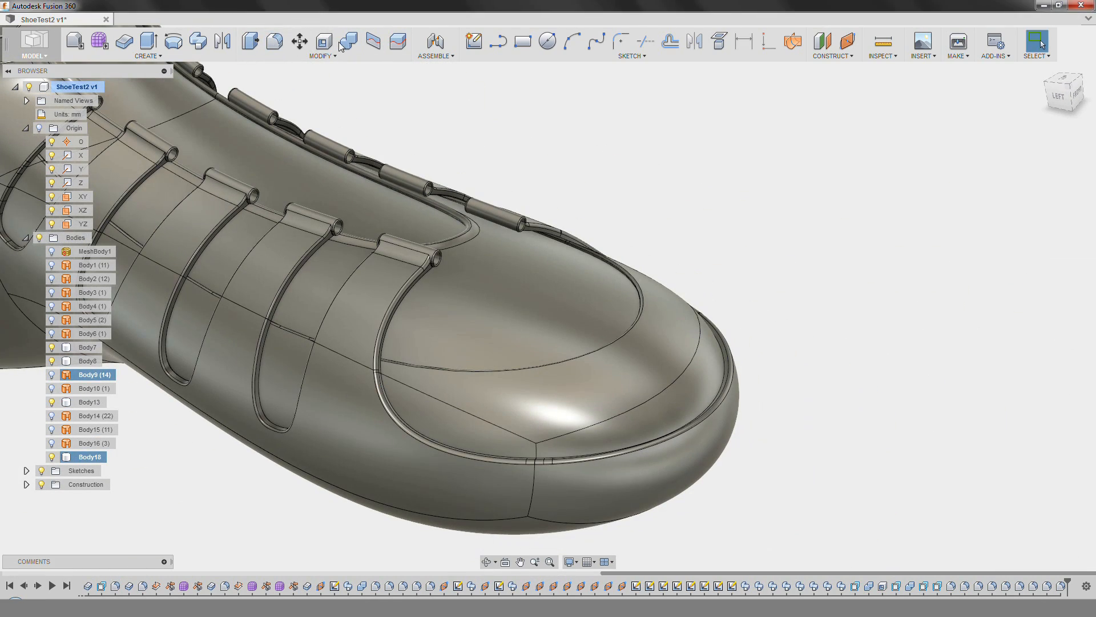
Fillet the edge of the cutout that runs around the toe.
key("f")
left_click(718, 345)
left_click(1027, 272)
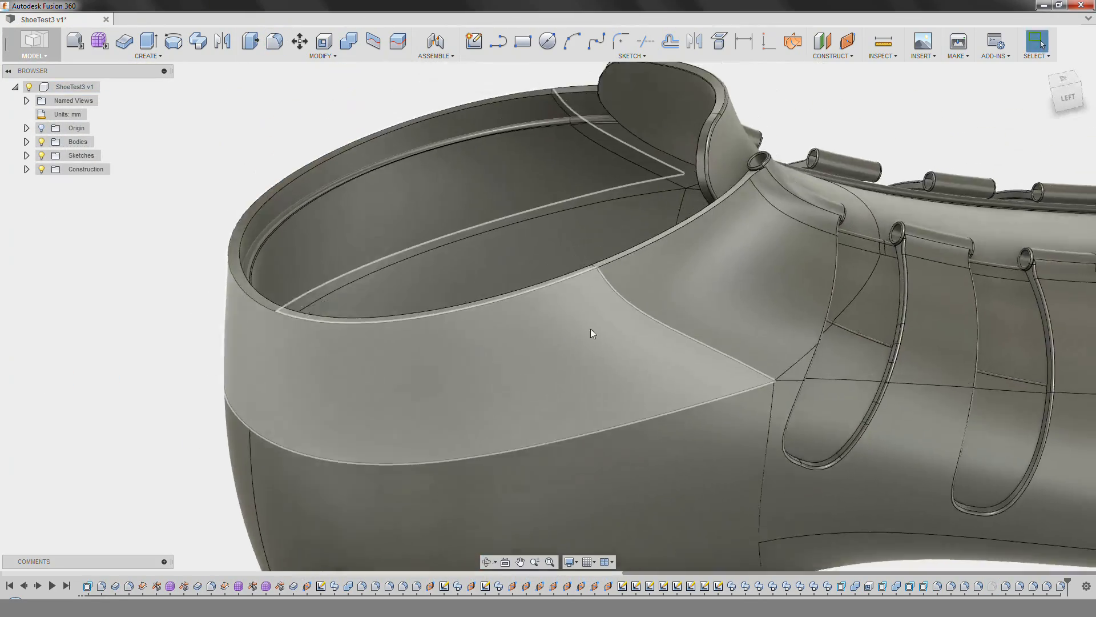
Apply the Fabric (Grey) appearance from the cloth library to the body showing through the strap cutouts.
middle_click_drag(590, 328, 463, 346, "shift")
right_click(465, 355)
key("a")
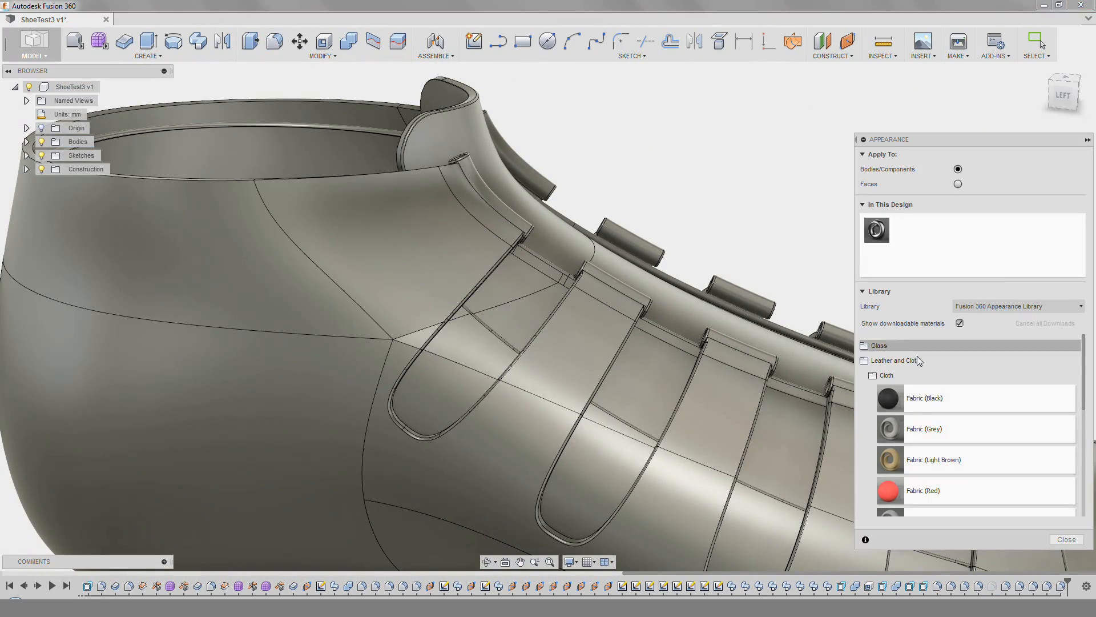
scroll(929, 403, "down", 3)
scroll(928, 418, "up", 2)
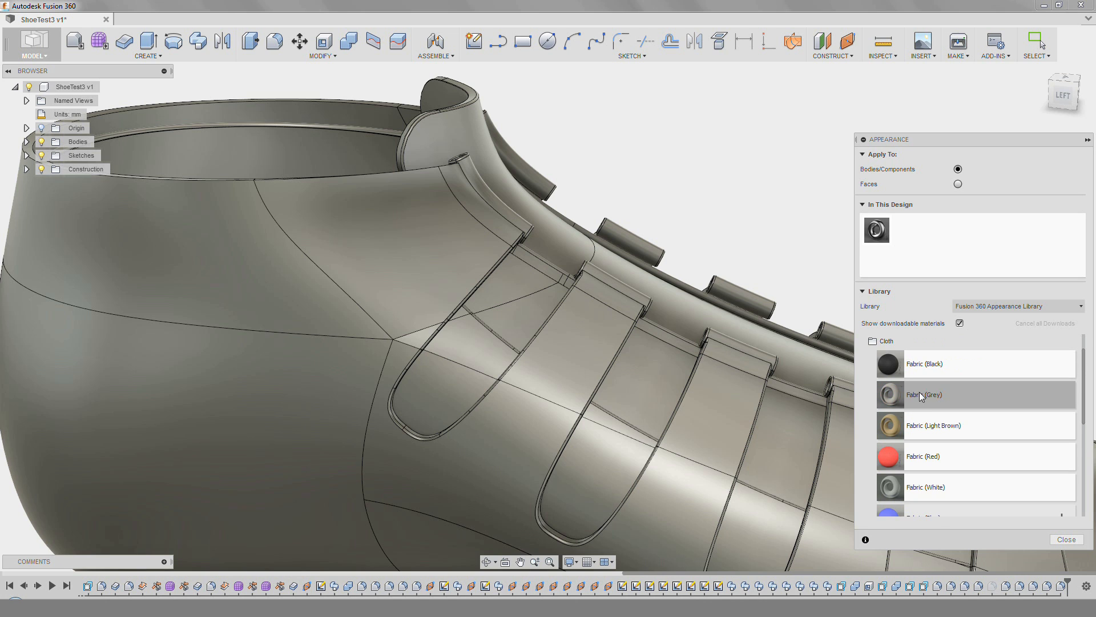
left_click_drag(919, 393, 833, 432)
scroll(1007, 375, "down", 3)
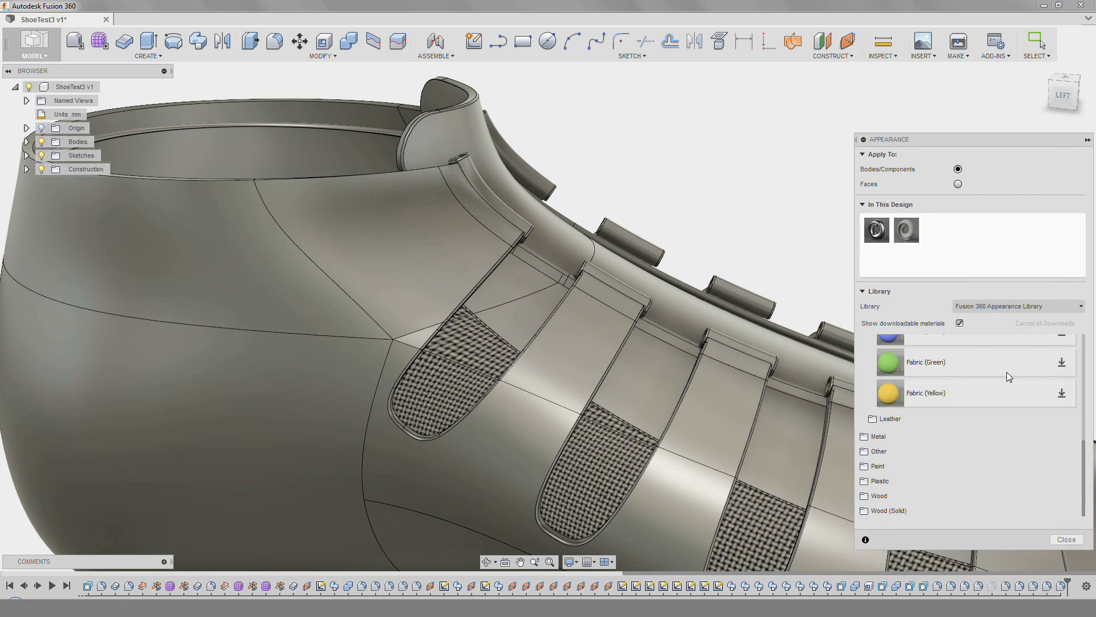
Apply the opaque Plastic - Glossy (Black) appearance to the body showing through the strap cutouts and finish the appearance edit.
left_click(896, 480)
scroll(906, 481, "down", 2)
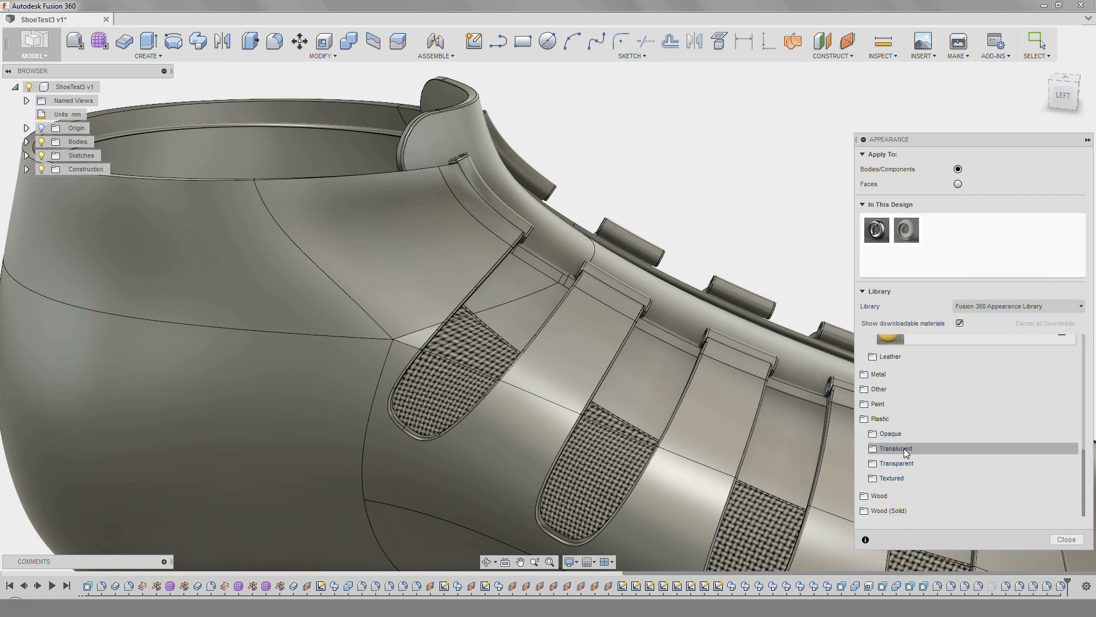
left_click(905, 436)
scroll(920, 453, "down", 1)
scroll(922, 455, "down", 3)
left_click_drag(924, 413, 423, 375)
scroll(996, 435, "up", 2)
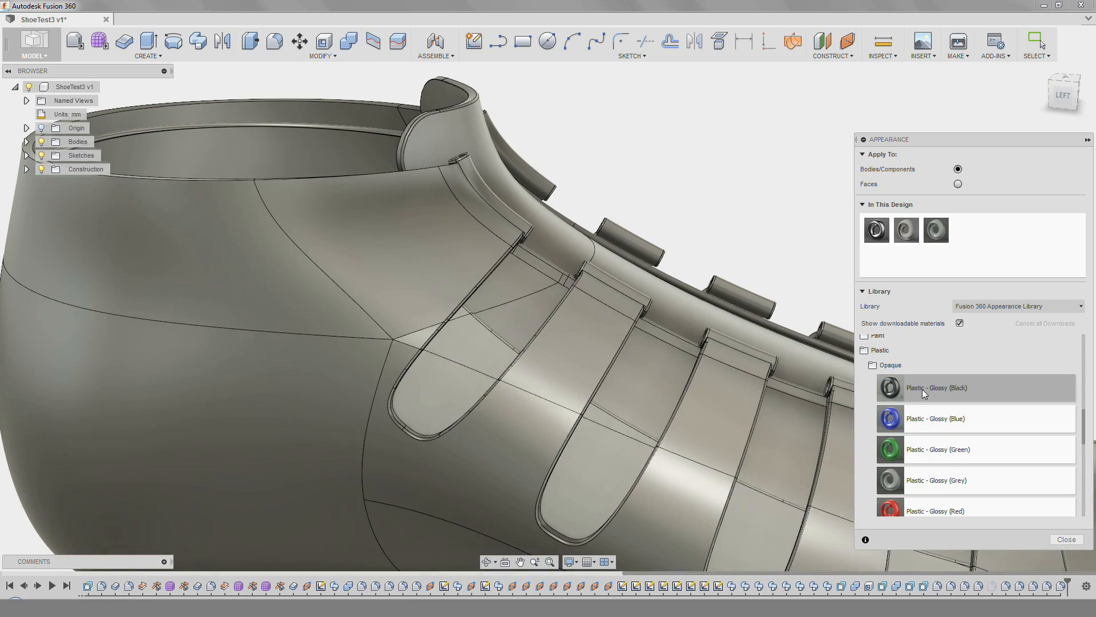
left_click_drag(922, 390, 600, 456)
scroll(656, 218, "down", 3)
scroll(701, 206, "down", 3)
scroll(272, 356, "up", 3)
left_click(1066, 539)
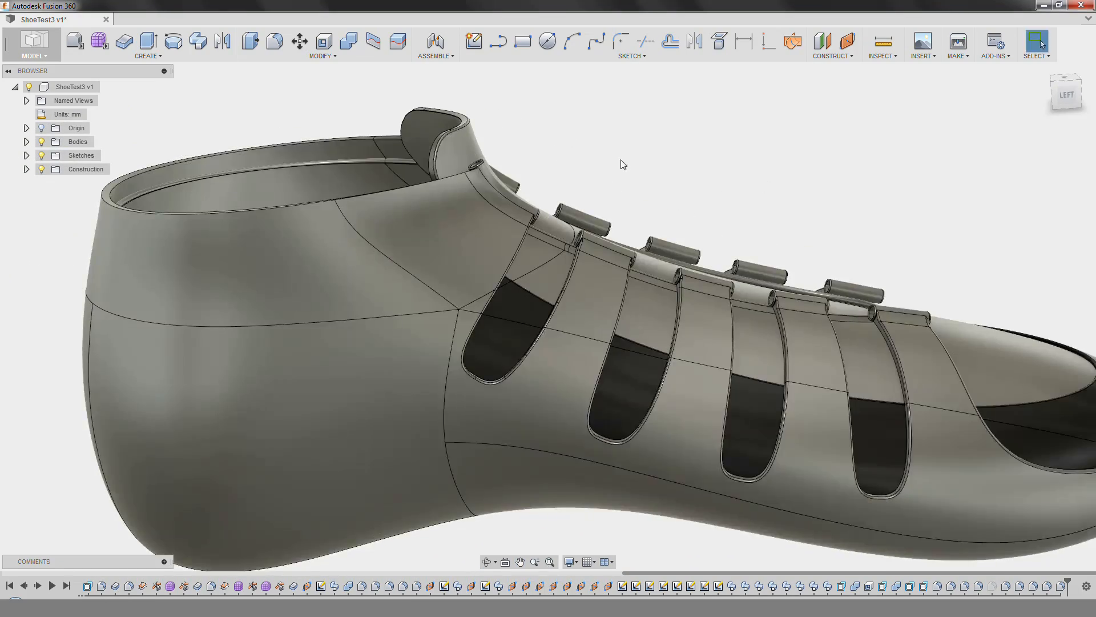
Sketch a two-point spline in the side view above the collar from heel to tongue and bend it down below the rim.
middle_click_drag(626, 178, 611, 228, "shift")
scroll(568, 285, "up", 2)
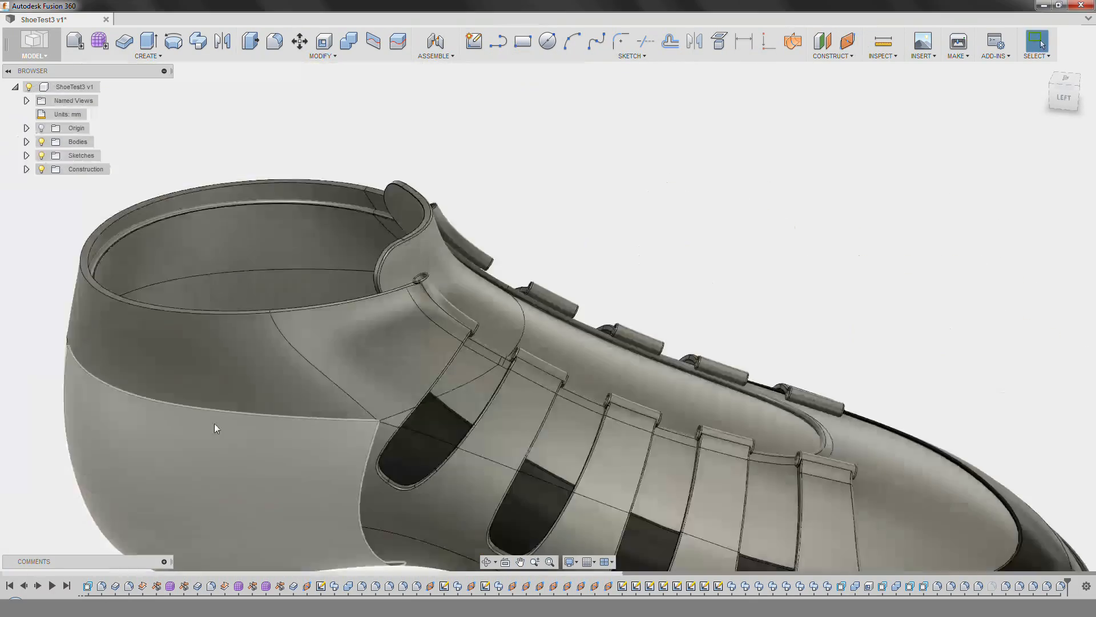
scroll(460, 309, "up", 3)
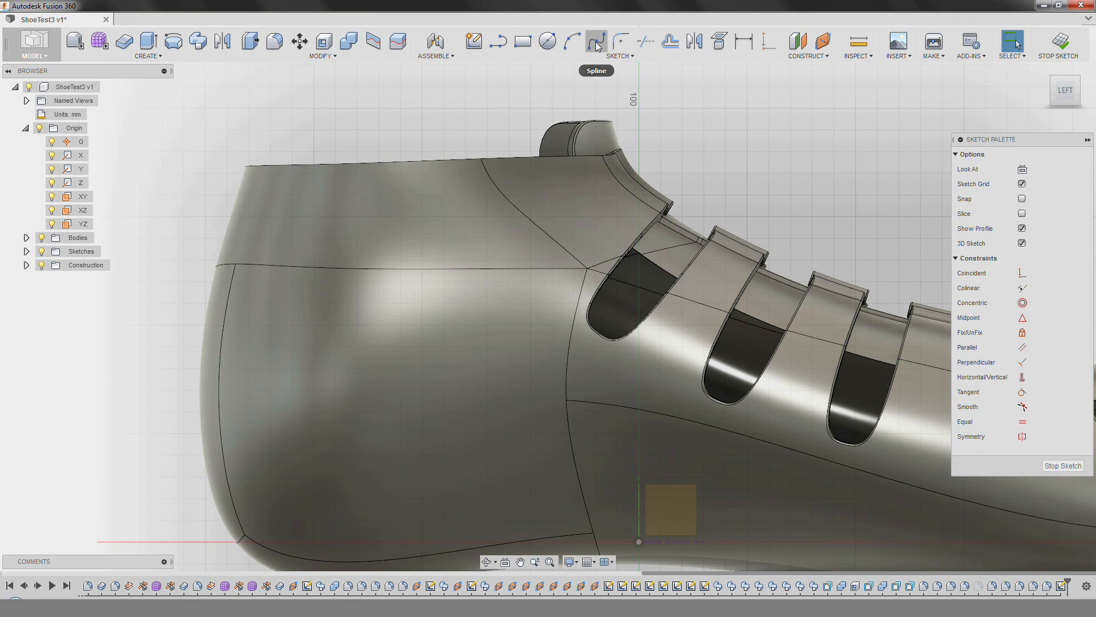
left_click(597, 43)
left_click(225, 147)
left_click(562, 134)
key("Escape")
left_click(531, 135)
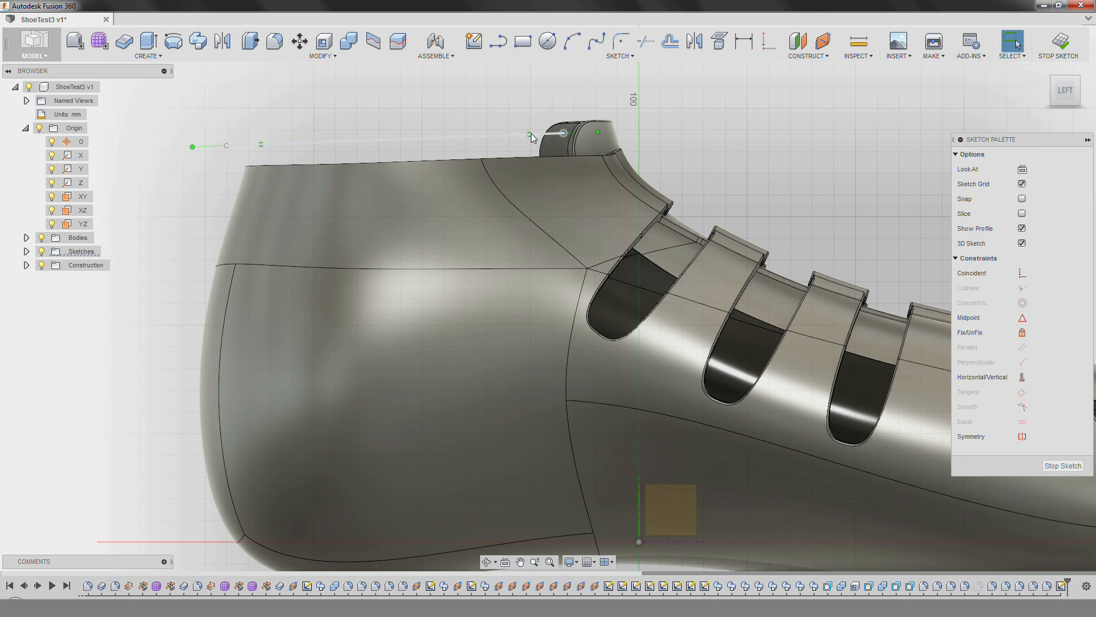
left_click_drag(565, 145, 558, 146)
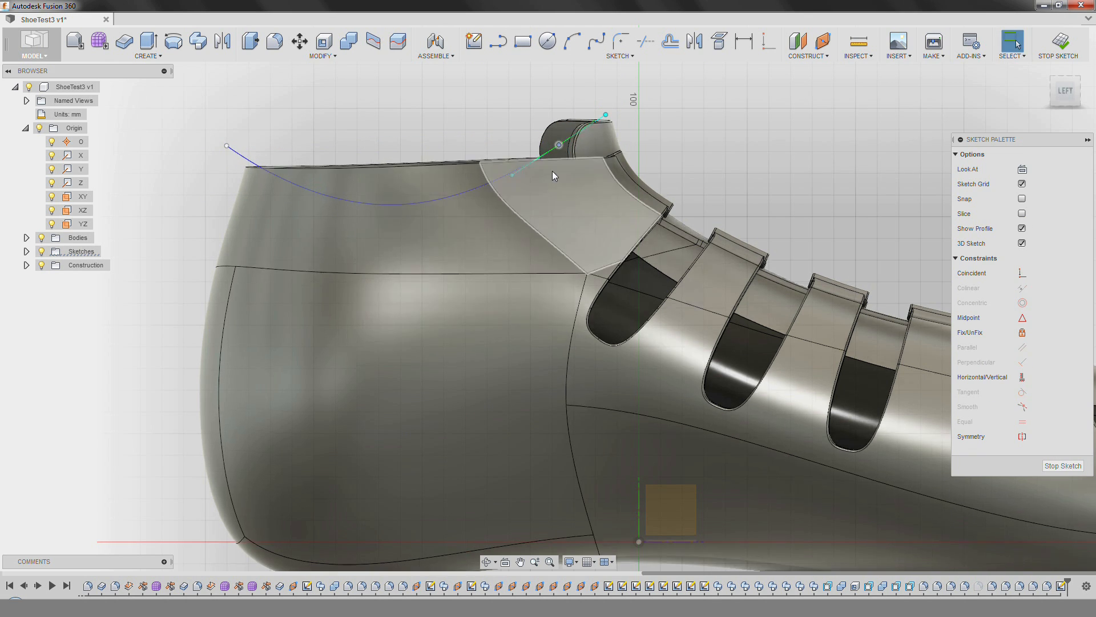
Reshape the collar spline by moving its front end further forward and up past the tongue.
middle_click_drag(553, 172, 533, 238, "shift")
left_click(1065, 91)
scroll(528, 142, "up", 2)
left_click_drag(565, 145, 621, 130)
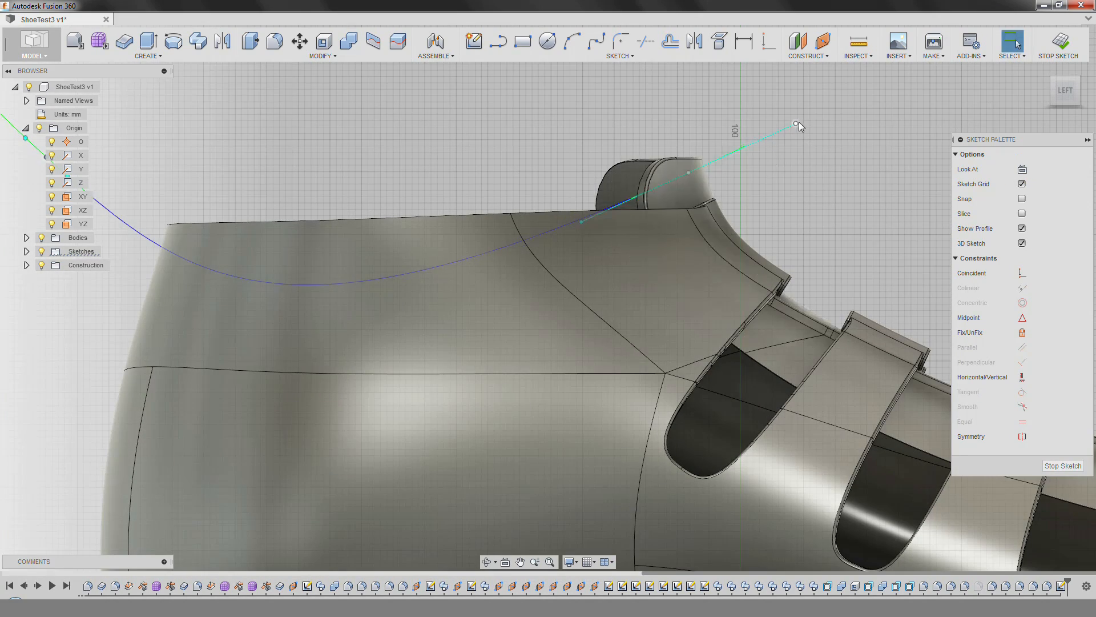
key("Escape")
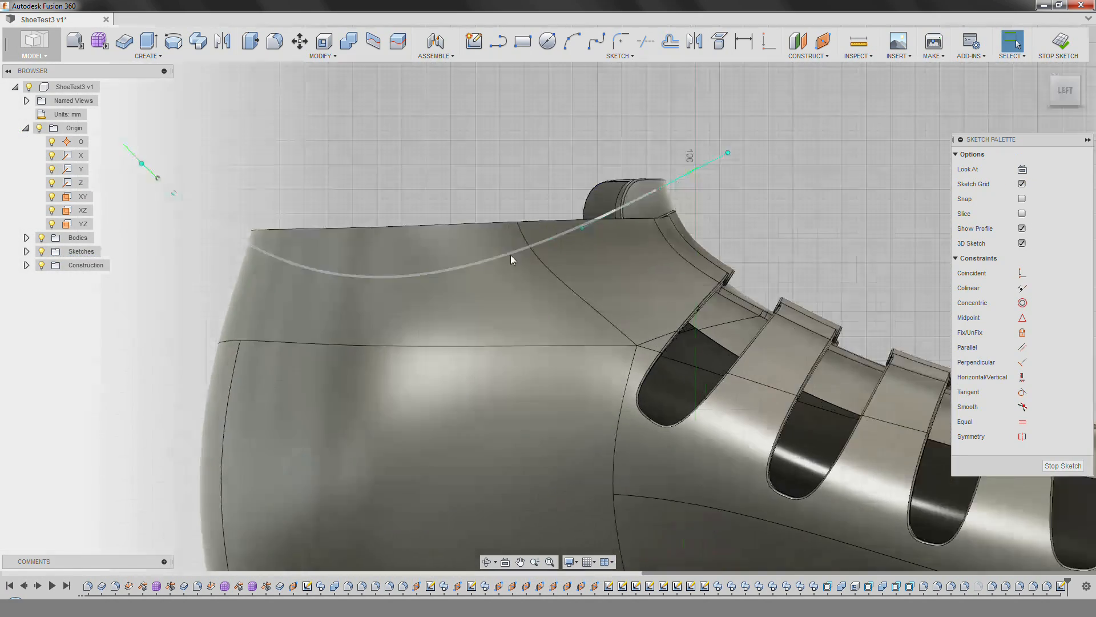
Close the profile with a straight line joining the two ends of the collar spline.
middle_click_drag(511, 255, 252, 20, "shift")
key("l")
left_click(215, 174)
left_click(601, 187)
key("Escape")
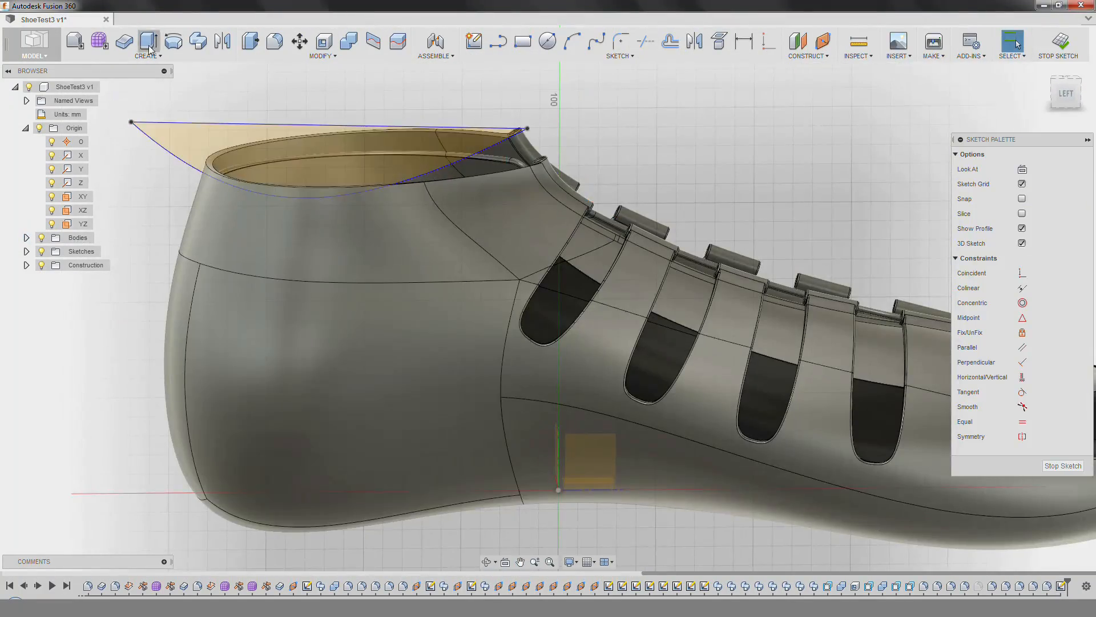
Extrude the closed profile symmetrically as a 45 mm cut through the shoe collar.
left_click(148, 43)
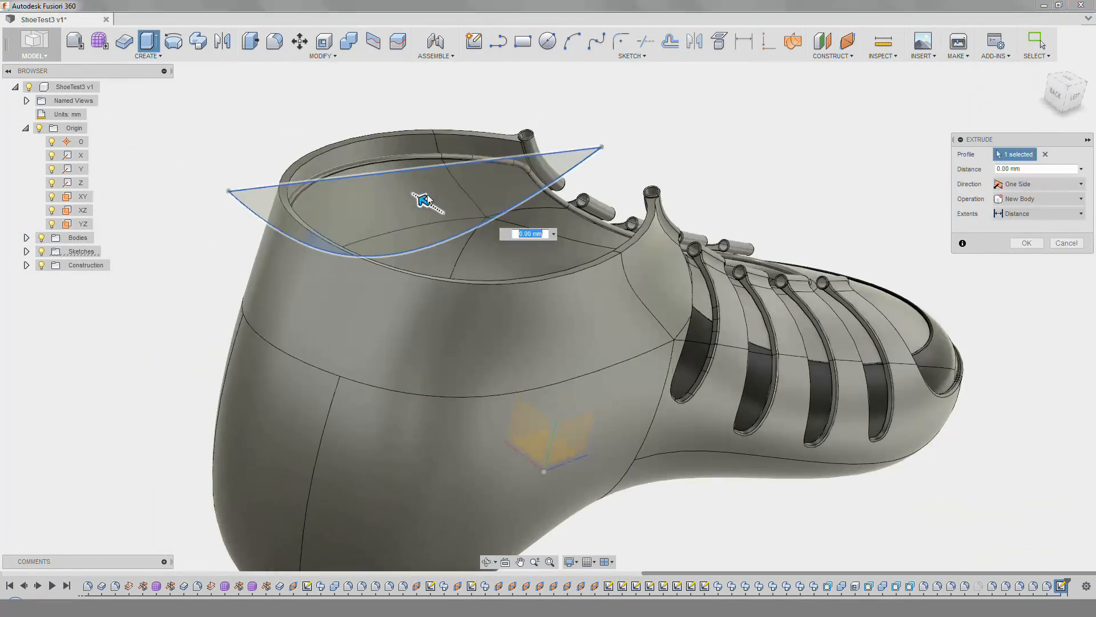
left_click(1036, 241)
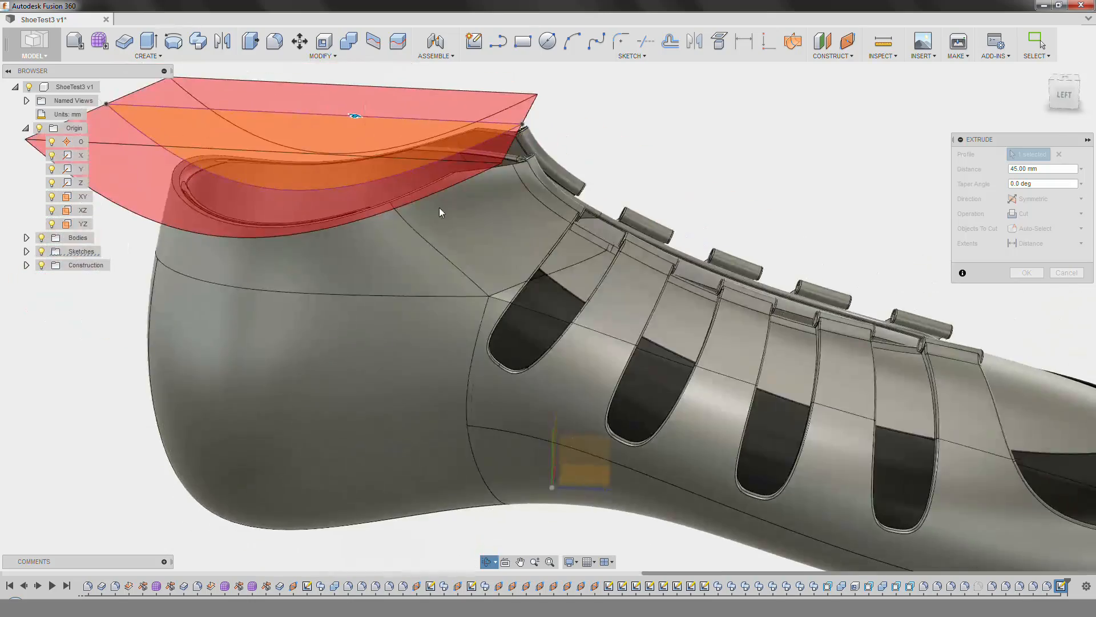
key("Return")
Create a plane along path on the curved collar edge at a distance of 1.00.
middle_click_drag(471, 286, 571, 217, "shift")
left_click(820, 43)
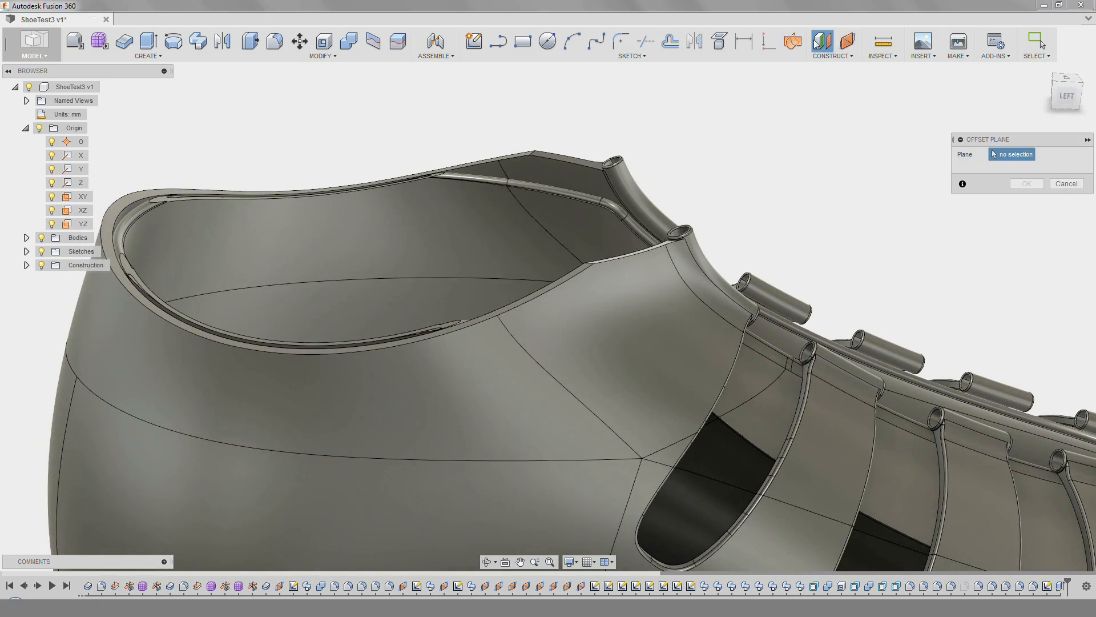
left_click(577, 260)
middle_click_drag(580, 284, 666, 359, "shift")
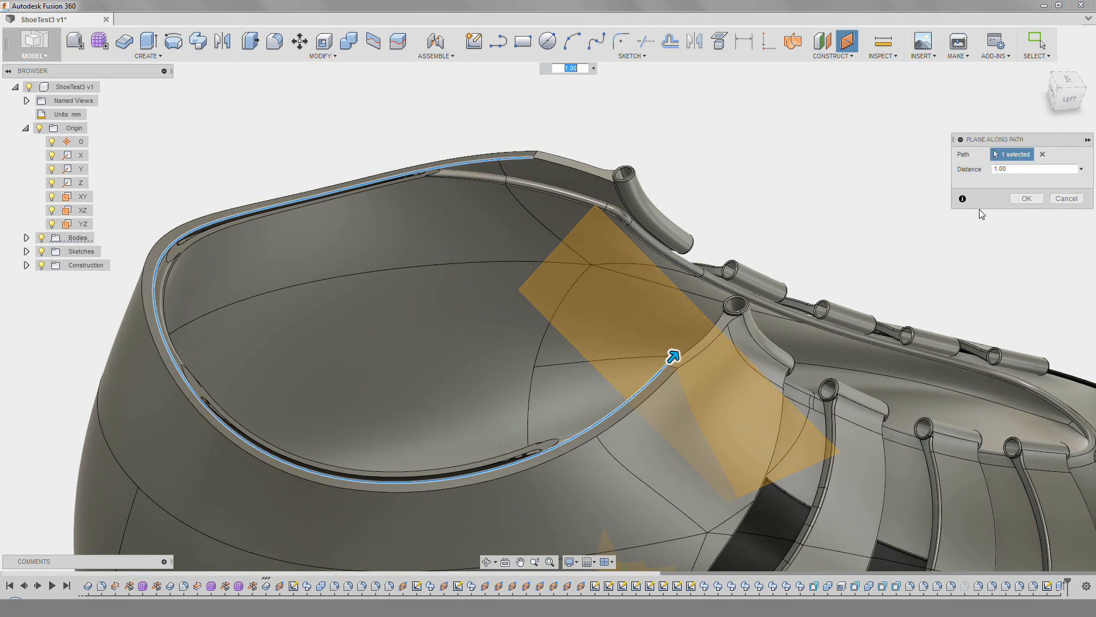
left_click(1017, 201)
Start a sketch on the new plane and draw a circle about 9.1 mm in diameter around the end of the collar edge.
left_click(638, 263)
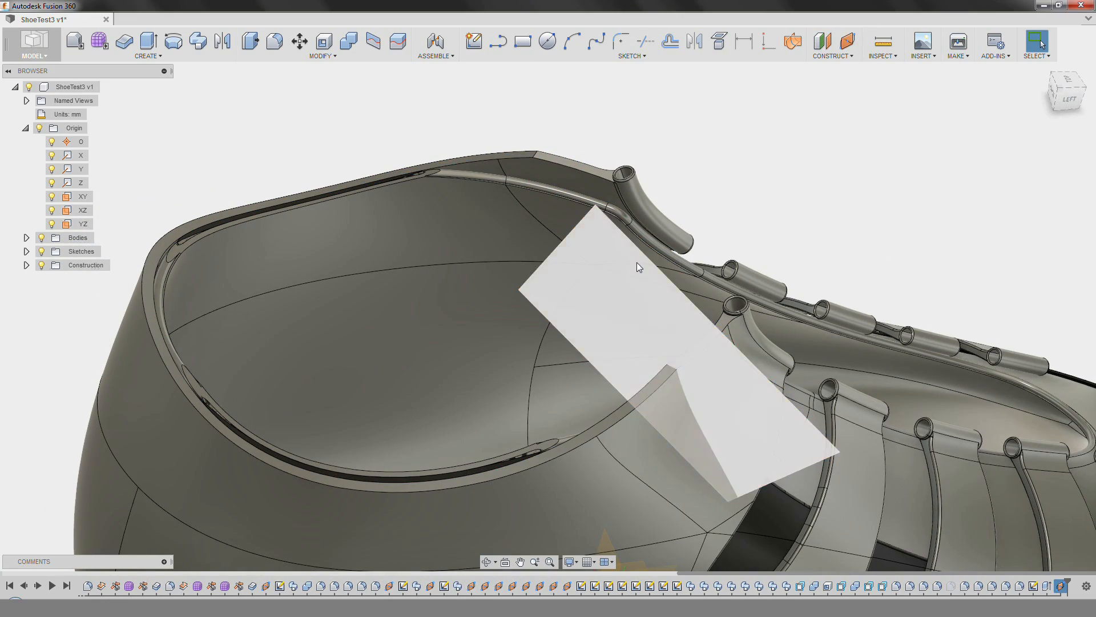
left_click(474, 41)
key("c")
left_click(545, 370)
left_click(604, 346)
middle_click_drag(605, 346, 627, 198, "shift")
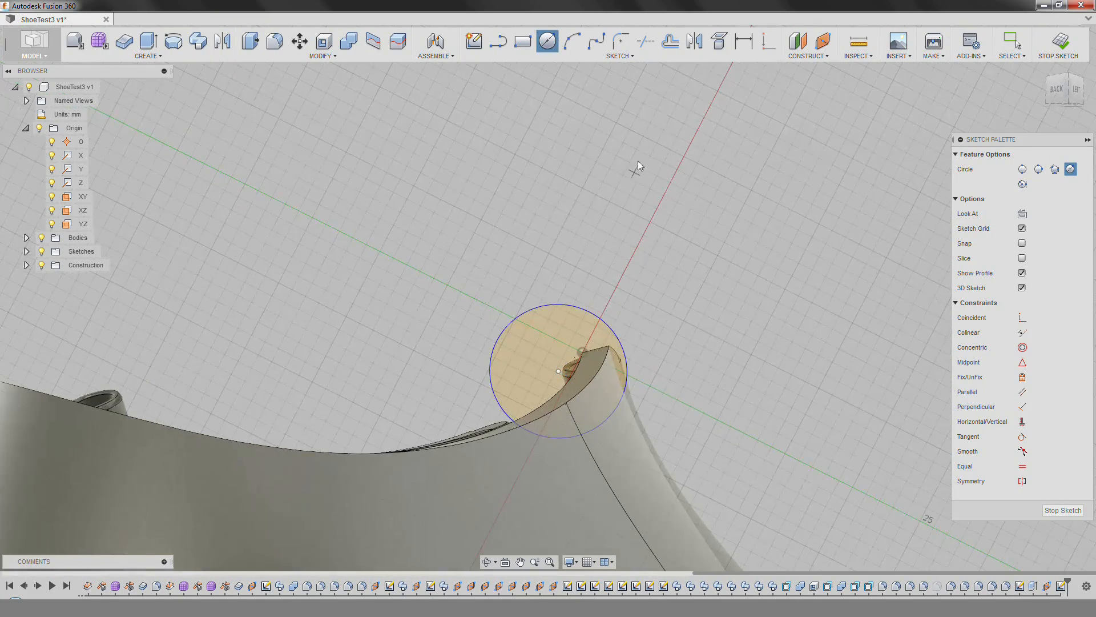
Dimension the circle at the collar edge with a diameter of 9 mm.
key("d")
left_click(509, 326)
left_click(521, 351)
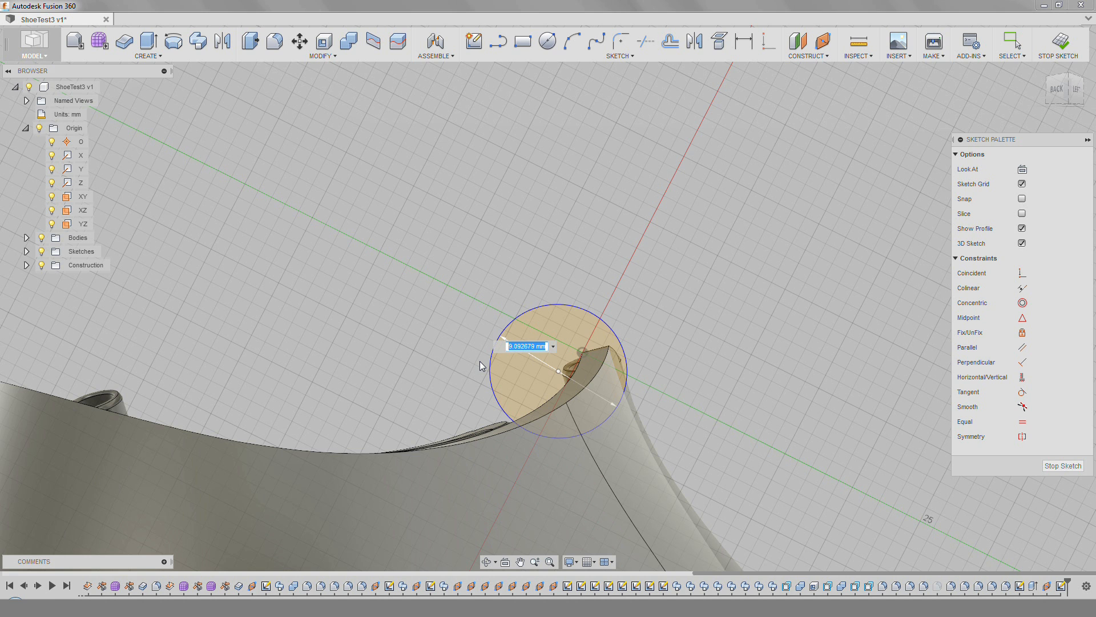
type("9")
key("Return")
scroll(480, 365, "up", 3)
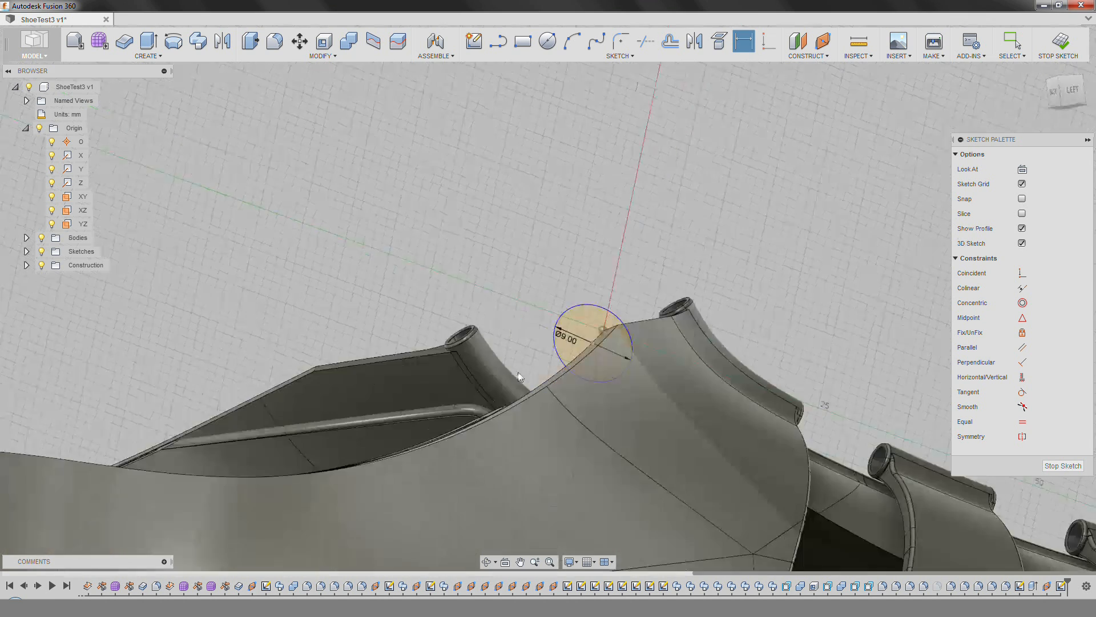
scroll(558, 353, "down", 4)
middle_click_drag(556, 361, 617, 379, "shift")
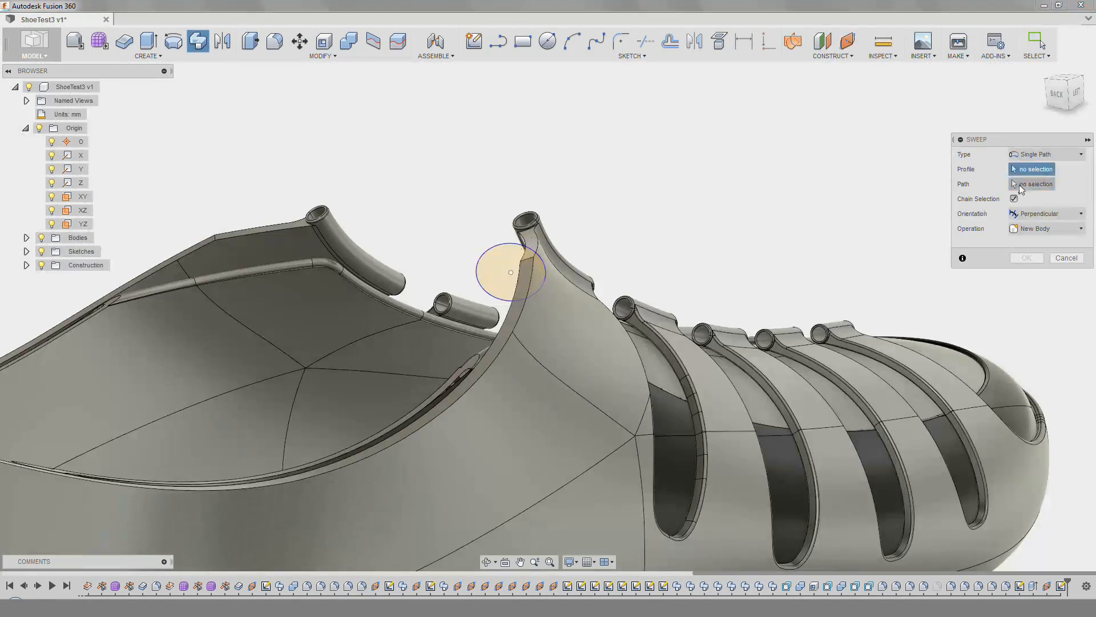
Sweep the circle along the curved collar edge as a single-path sweep with perpendicular orientation.
left_click(1020, 189)
left_click(512, 319)
left_click(1031, 169)
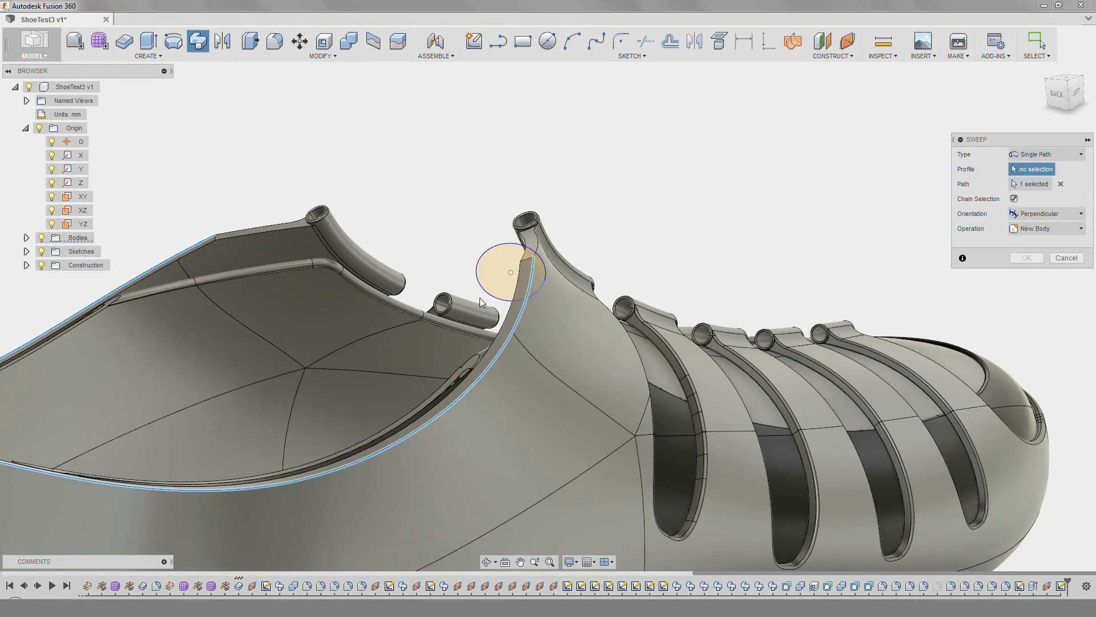
left_click(502, 271)
left_click(1049, 258)
left_click(1039, 316)
middle_click_drag(491, 377, 376, 473, "shift")
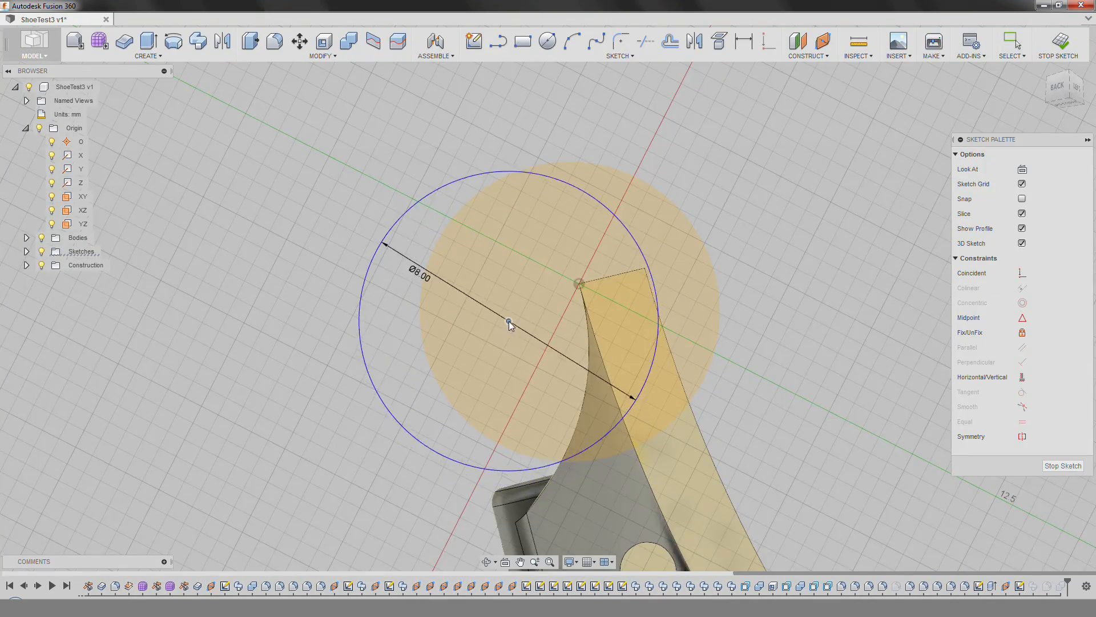
Draw two connected lines inside the sweep profile circle, forming a notch beside the collar wall.
scroll(522, 313, "up", 2)
left_click(499, 41)
left_click(537, 283)
left_click(578, 283)
left_click(628, 455)
right_click(664, 151)
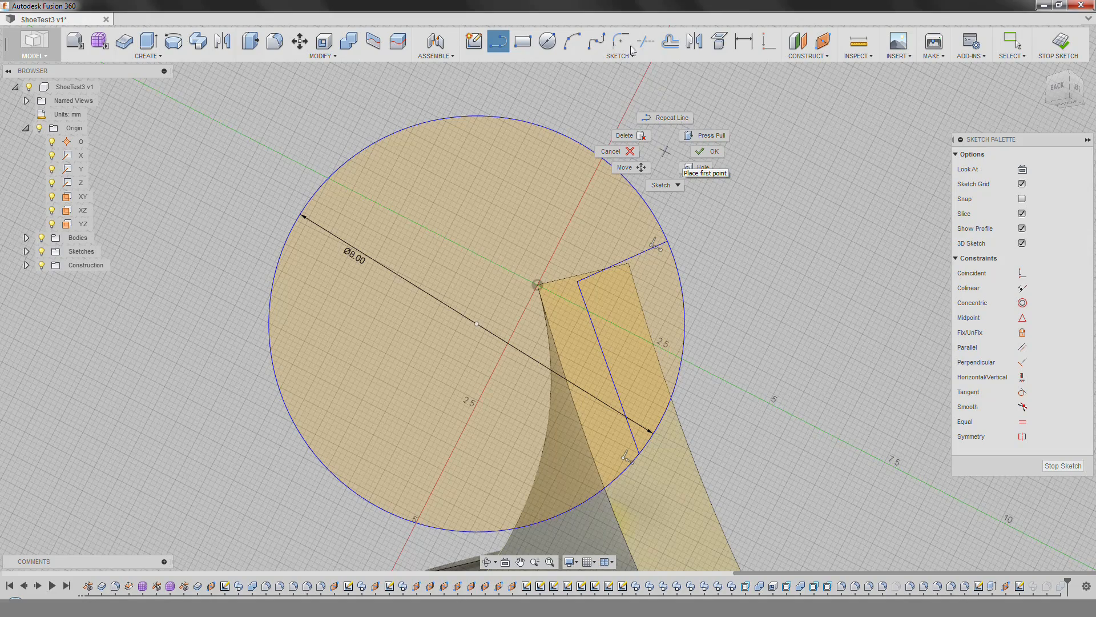
left_click(707, 151)
Trim the circle's arc between the two notch lines and finish the sketch.
left_click(646, 42)
left_click(683, 302)
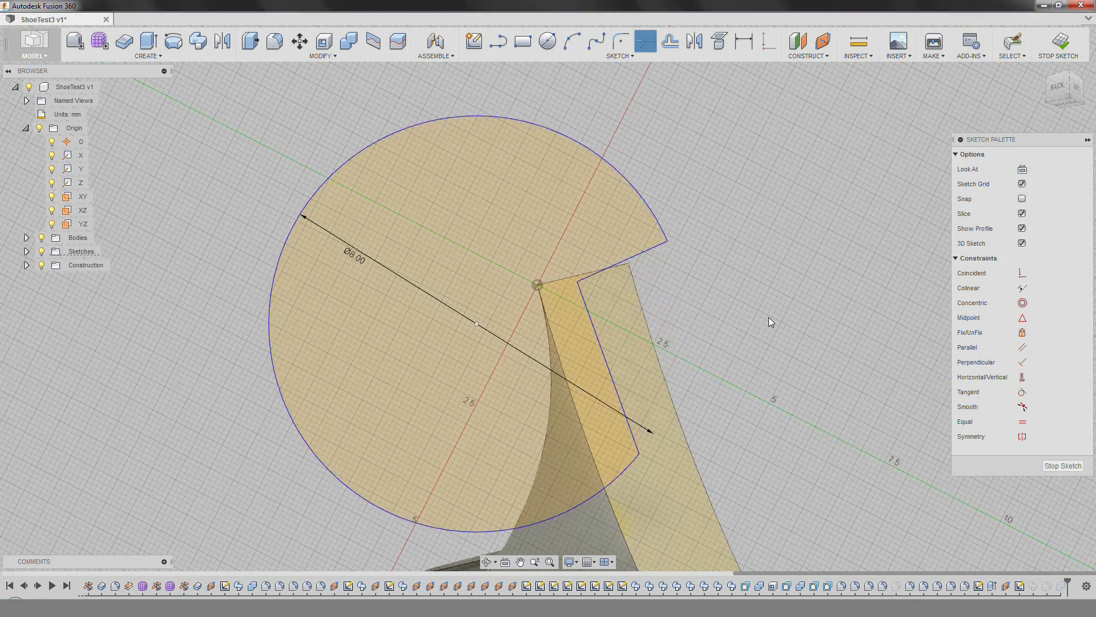
scroll(836, 356, "down", 3)
left_click(1059, 44)
Edit the rounding feature after the collar sweep, selecting the tube's end edge and setting the radius to 3.5 mm.
double_click(1047, 587)
left_click(554, 223)
scroll(556, 223, "down", 4)
middle_click_drag(599, 125, 545, 423)
left_click(837, 206)
type("3.5")
key("Return")
middle_click_drag(842, 211, 342, 215, "shift")
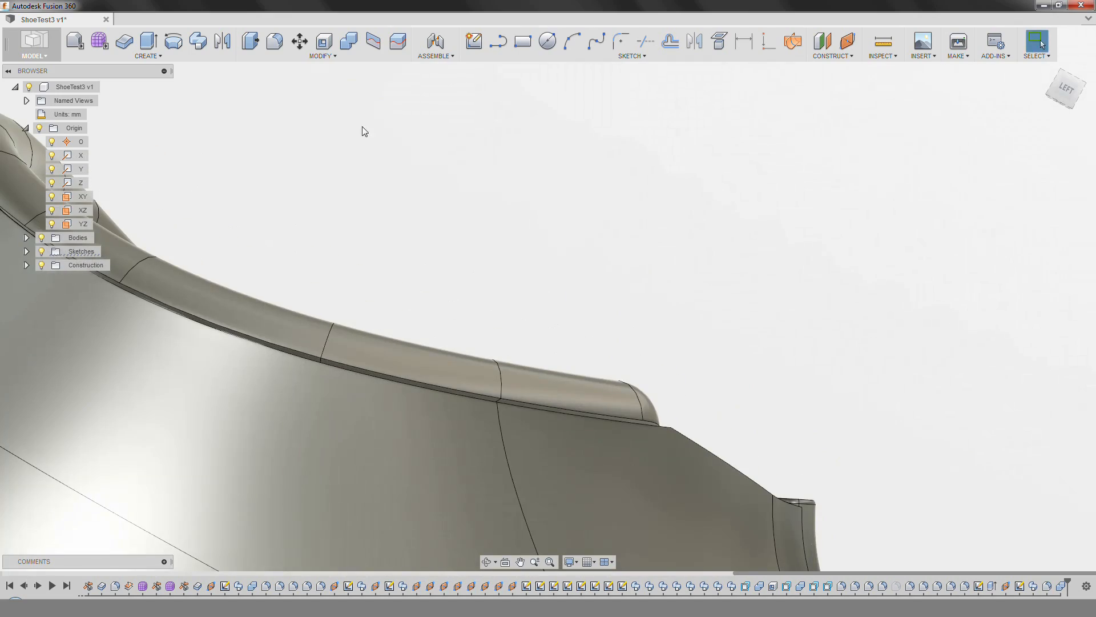
Try a 1 mm fillet on the long edge where the collar tube meets the shoe.
left_click(275, 41)
left_click(533, 401)
middle_click_drag(534, 402, 350, 318, "shift")
type("1")
scroll(375, 496, "up", 6)
scroll(438, 360, "down", 6)
scroll(257, 378, "up", 4)
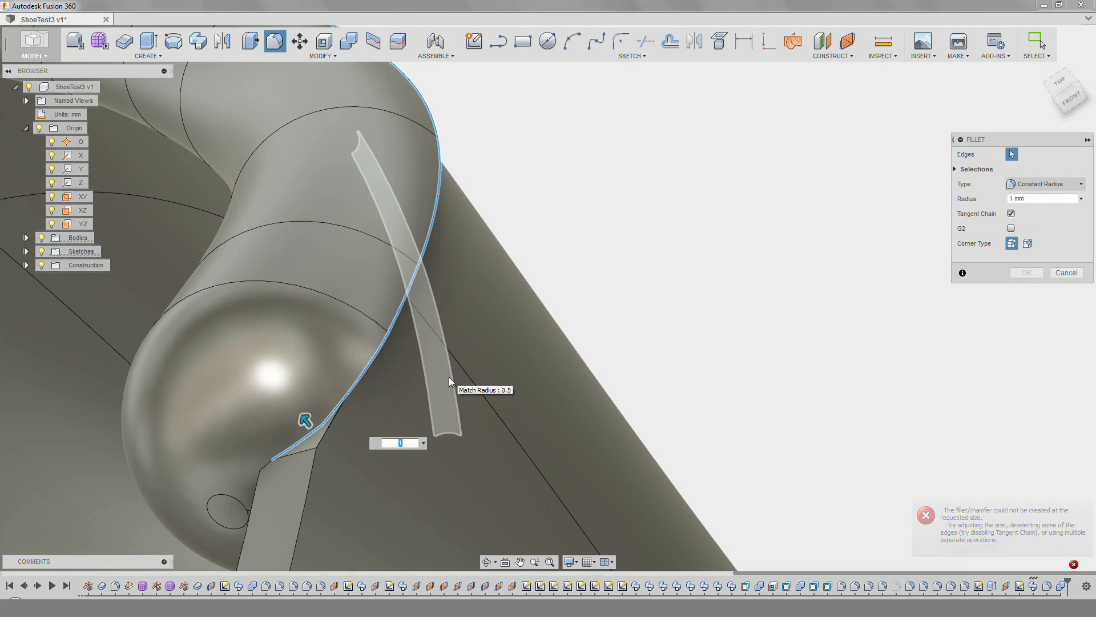
Reduce the fillet radius on the collar tube's seam edge below 1 mm and apply the fillet.
type("0.5")
scroll(318, 433, "down", 4)
middle_click_drag(318, 433, 738, 479, "shift")
scroll(636, 369, "up", 5)
left_click(636, 370)
scroll(636, 369, "down", 6)
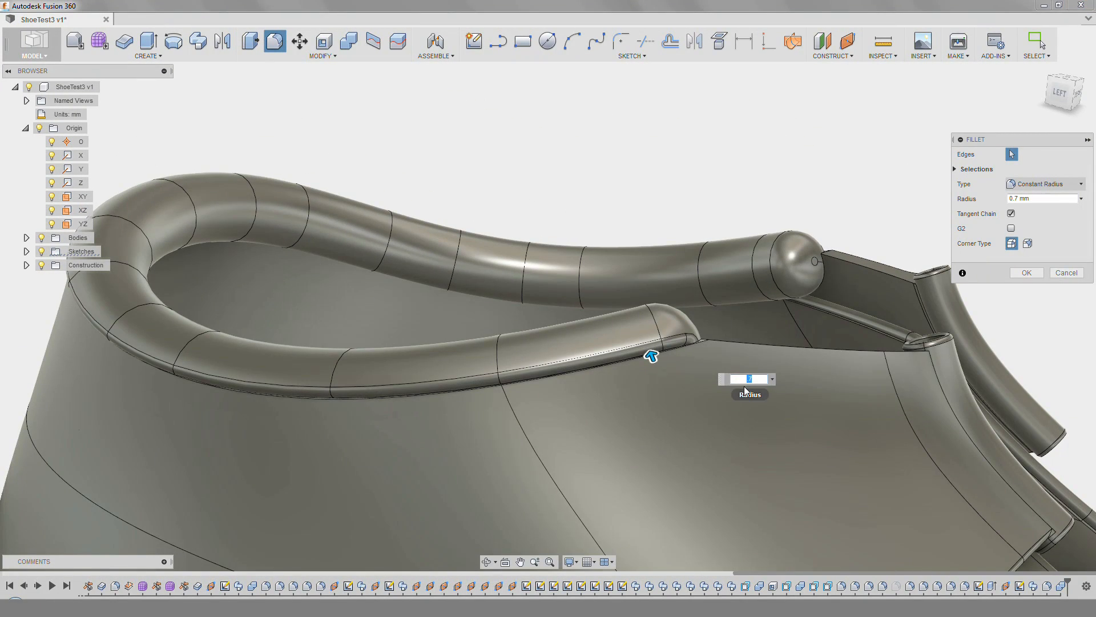
type("9")
middle_click_drag(669, 374, 726, 269, "shift")
scroll(448, 395, "up", 6)
left_click(1036, 271)
scroll(448, 395, "down", 6)
key("f")
left_click(456, 411)
scroll(695, 292, "up", 5)
left_click(696, 296)
left_click(337, 519)
scroll(337, 518, "down", 4)
scroll(565, 352, "down", 5)
scroll(726, 269, "up", 5)
left_click(1062, 272)
Delete the last two features from the design history.
left_click(1047, 587)
left_click(1063, 588, "shift")
key("Delete")
Fillet the collar tube's edge with a 1.4 mm radius.
middle_click_drag(673, 343, 636, 351, "shift")
scroll(563, 243, "down", 5)
key("f")
left_click(529, 221)
type("1.5")
key("BackSpace")
type("4")
left_click(1026, 272)
Fillet the collar tube's long lower edge with a 0.5 mm radius, and fillet the remaining seam edge around its end.
scroll(614, 274, "up", 5)
middle_click_drag(623, 285, 642, 354, "shift")
key("f")
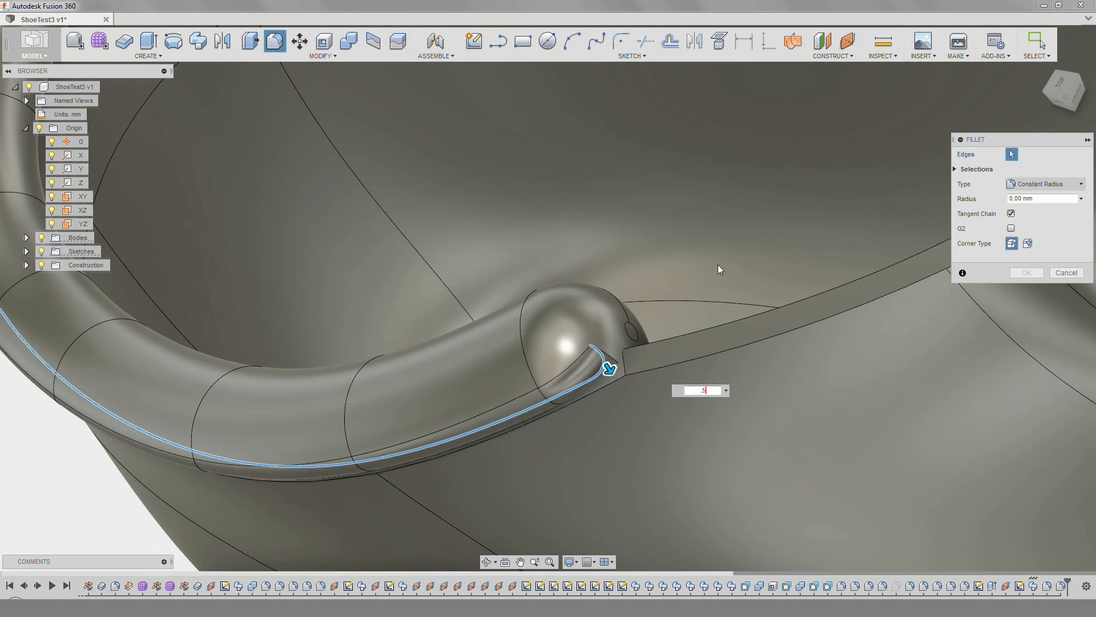
key("Return")
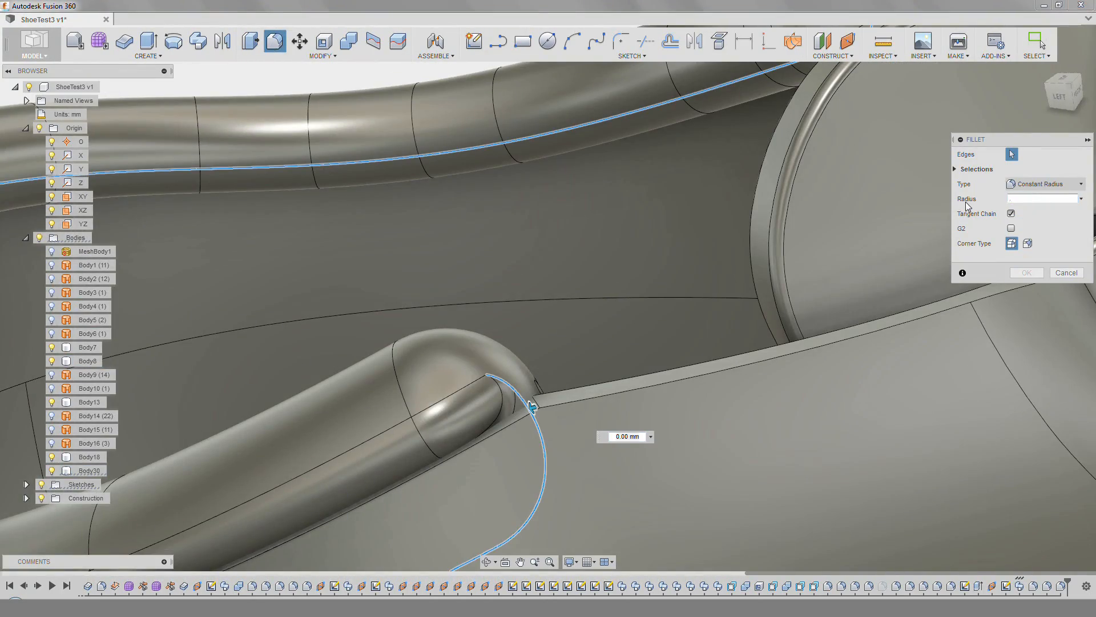
key("Return")
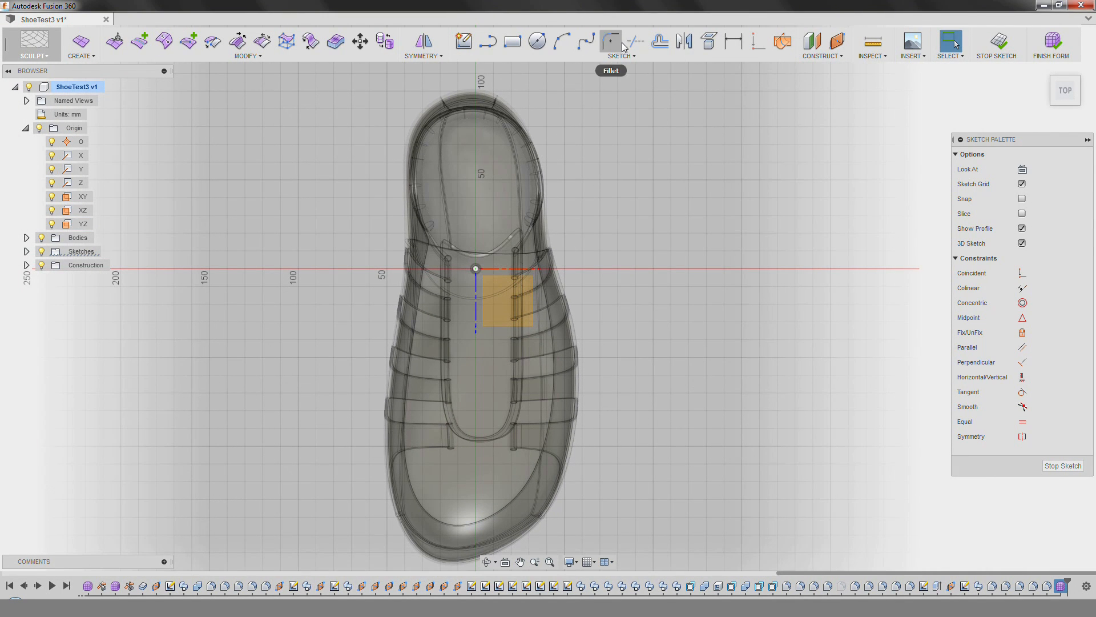
Draw a closed spline around the shoe's outline in the top-view sketch.
left_click(587, 44)
left_click(472, 89)
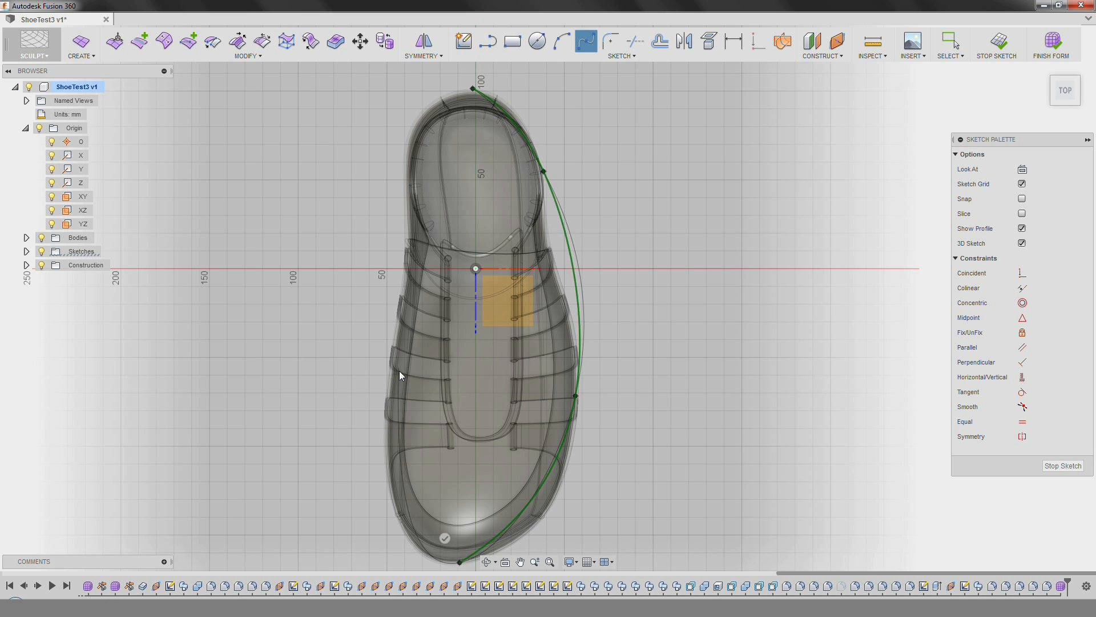
left_click(463, 84)
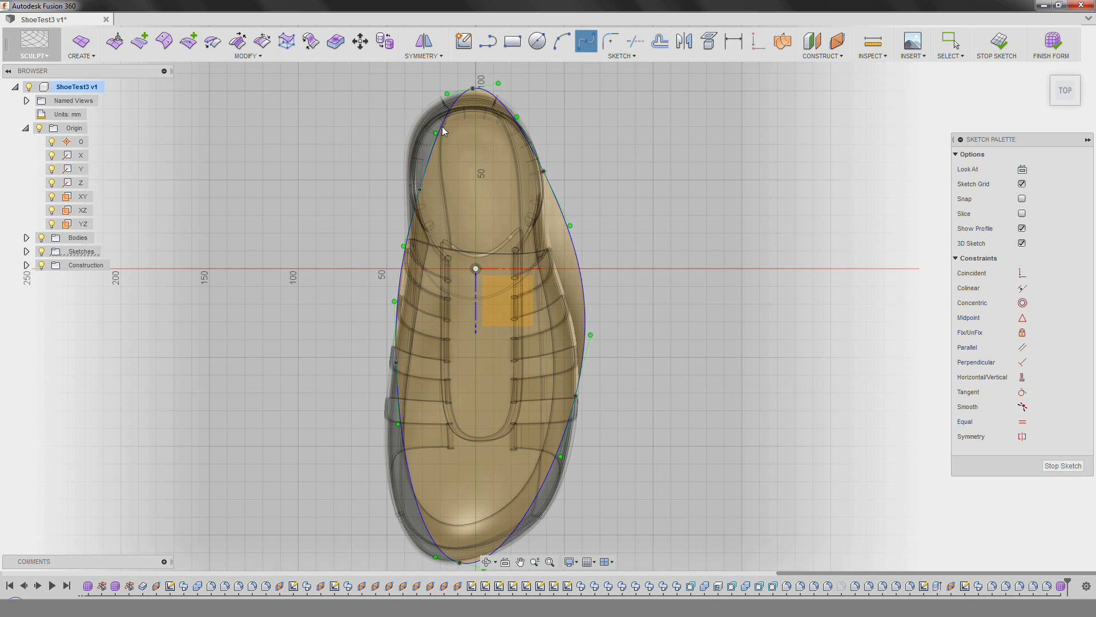
Adjust the spline's heel tangent handle and its side points so the curve follows the shoe's outline.
left_click_drag(460, 187, 406, 194)
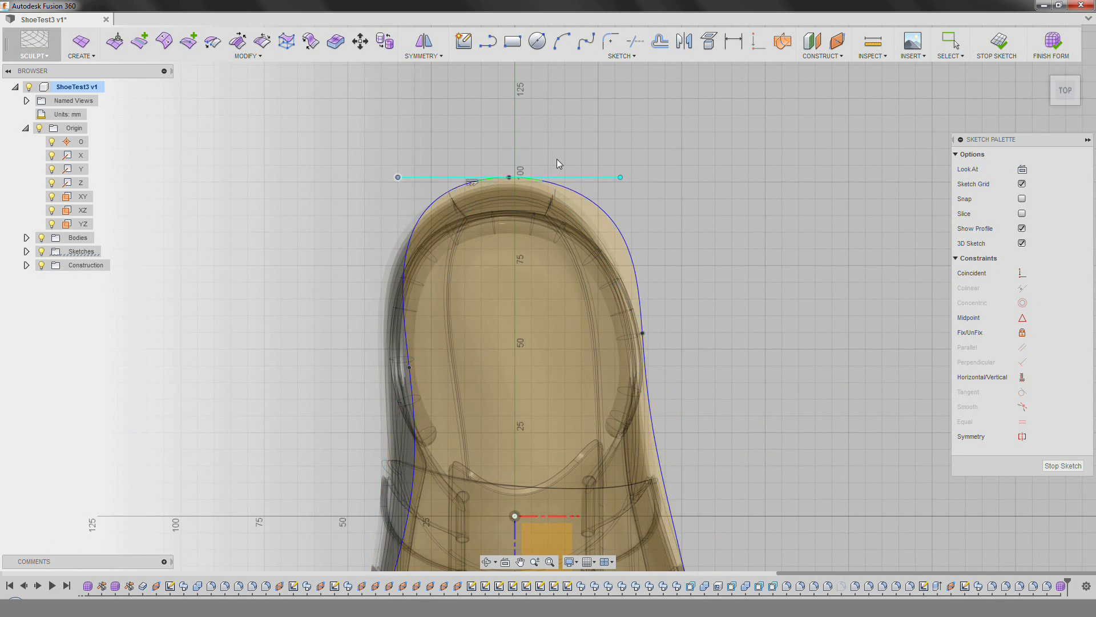
scroll(557, 159, "up", 1)
left_click_drag(663, 357, 675, 407)
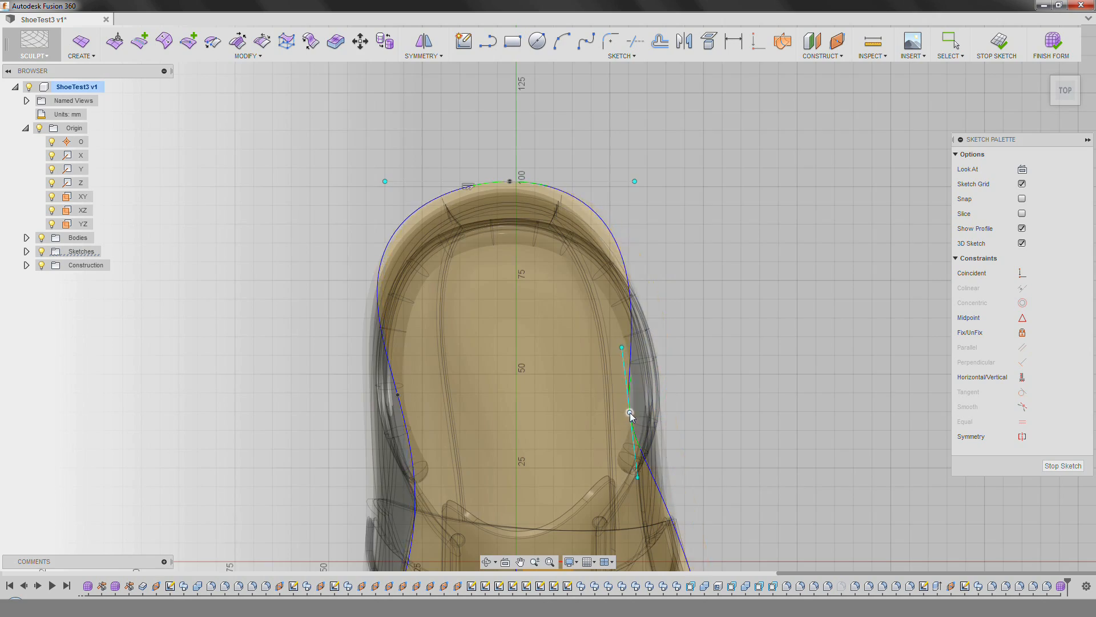
scroll(629, 412, "down", 2)
scroll(499, 185, "down", 2)
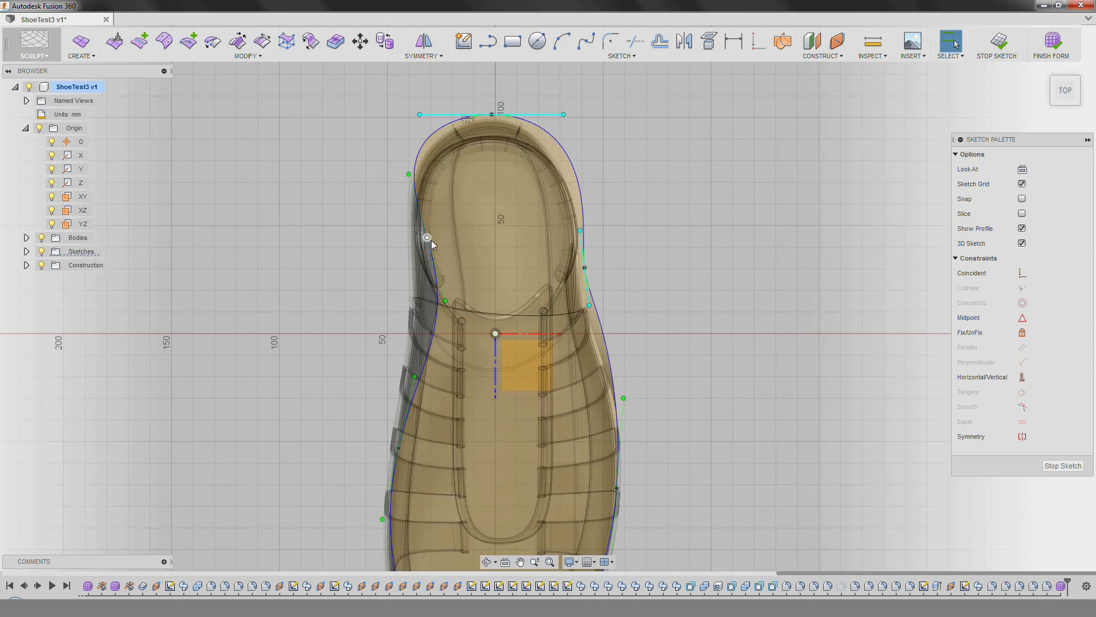
scroll(430, 239, "down", 1)
middle_click_drag(430, 239, 452, 144)
left_click_drag(418, 406, 407, 409)
scroll(454, 149, "up", 2)
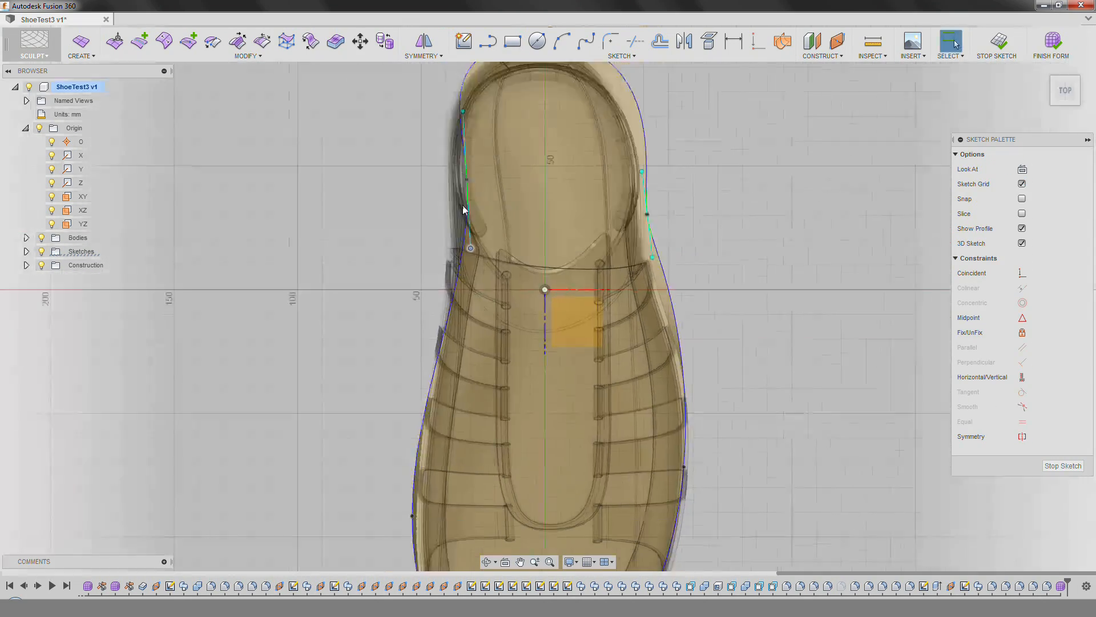
Widen the spline around the heel so it runs just outside the shoe's outline.
scroll(459, 175, "up", 4)
left_click_drag(494, 208, 428, 233)
scroll(428, 232, "down", 5)
scroll(437, 164, "up", 2)
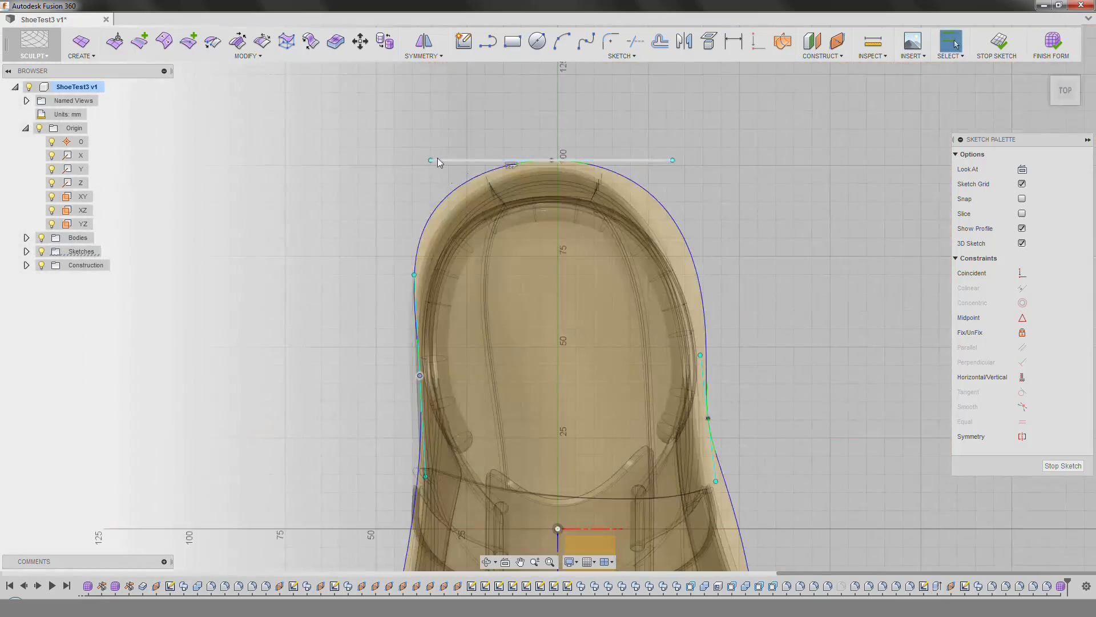
scroll(534, 171, "up", 5)
scroll(445, 246, "down", 5)
scroll(314, 437, "up", 5)
scroll(571, 399, "down", 5)
scroll(662, 396, "up", 4)
scroll(663, 416, "up", 2)
scroll(674, 394, "down", 7)
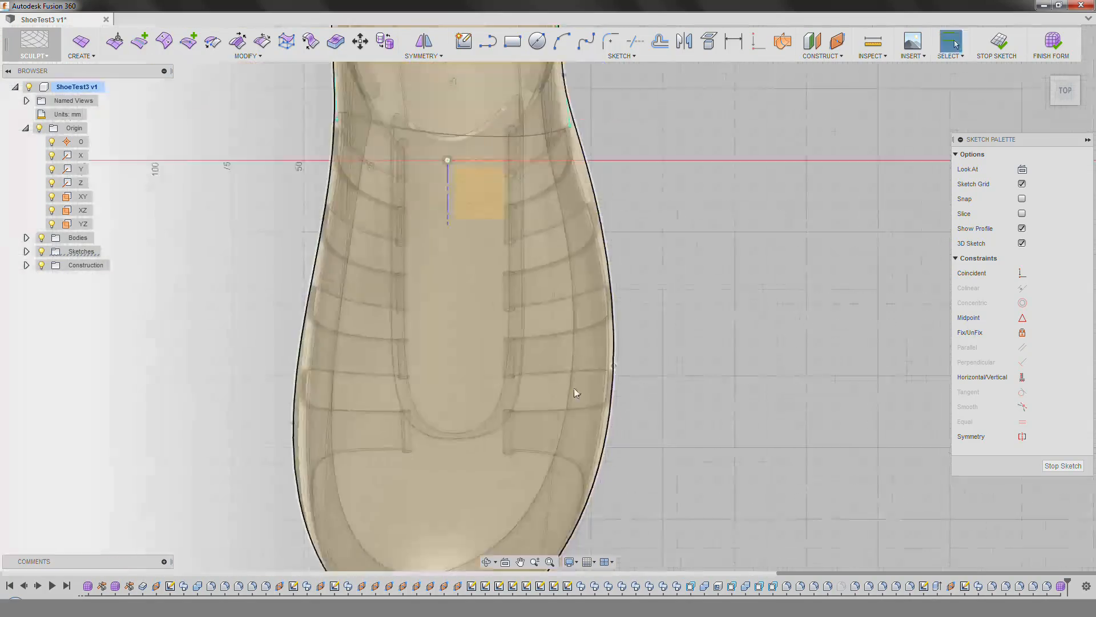
Fine-tune the spline's points and handles along the forefoot so the curve encloses both sides of the shoe.
scroll(577, 373, "down", 3)
scroll(503, 490, "up", 4)
left_click(417, 480)
left_click_drag(360, 463, 346, 463)
left_click(725, 112)
left_click_drag(718, 257, 718, 287)
middle_click_drag(735, 171, 643, 485)
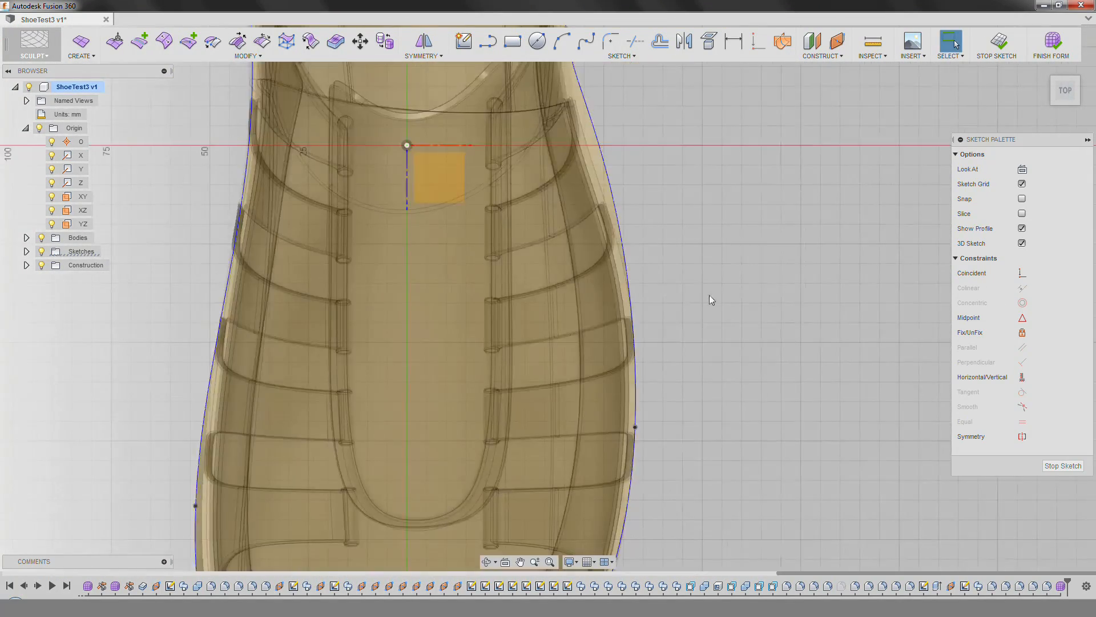
scroll(599, 428, "down", 4)
middle_click_drag(252, 460, 254, 421)
left_click(254, 422)
middle_click_drag(330, 227, 339, 305)
Extrude the closed spline as a T-spline form with 16 faces, 15 mm distance and curvature spacing.
left_click(82, 55)
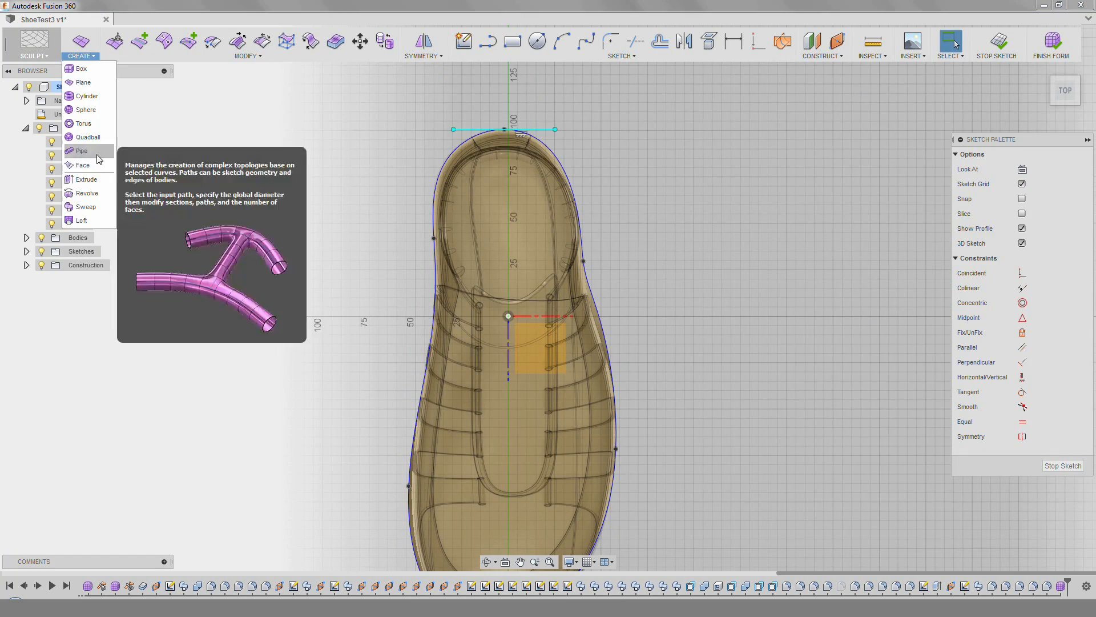
left_click(87, 178)
left_click(466, 406)
middle_click_drag(466, 409, 515, 363, "shift")
left_click_drag(514, 362, 515, 328)
middle_click_drag(515, 327, 830, 447, "shift")
left_click(1083, 197)
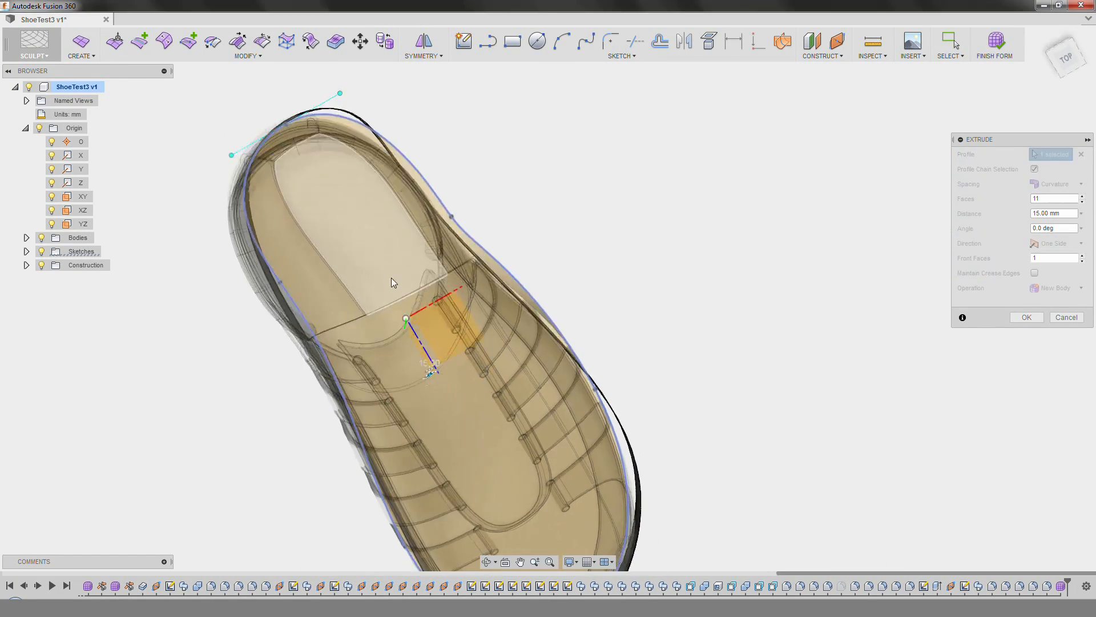
left_click(1082, 197)
middle_click_drag(942, 188, 638, 175, "shift")
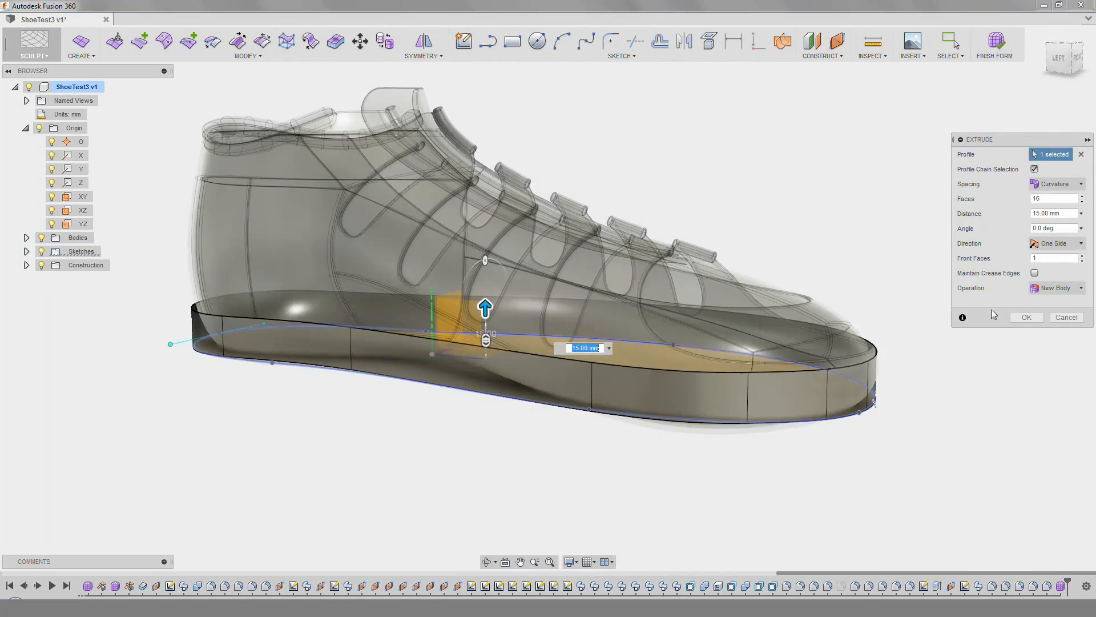
left_click(1027, 318)
Move the whole sole band down beneath the shoe and rotate its four toe faces upward.
middle_click_drag(571, 323, 537, 300, "shift")
double_click(537, 300)
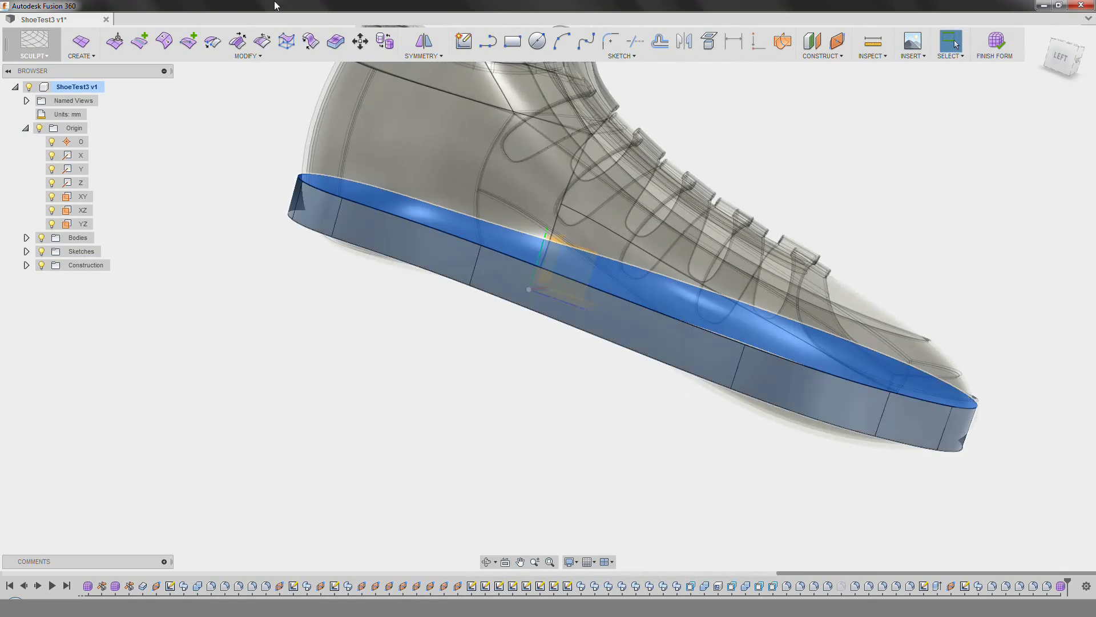
left_click(114, 41)
left_click_drag(601, 261, 619, 290)
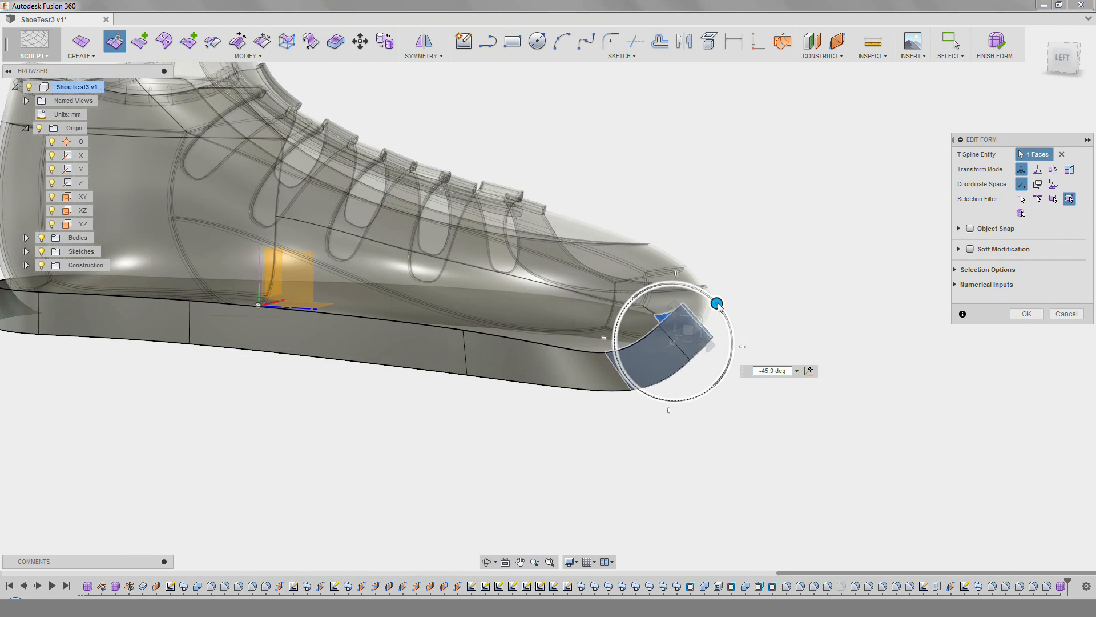
middle_click_drag(717, 313, 727, 311, "shift")
Scale the sole band's upper 16-edge loop inward by a factor of about 0.9.
middle_click_drag(684, 349, 411, 371, "shift")
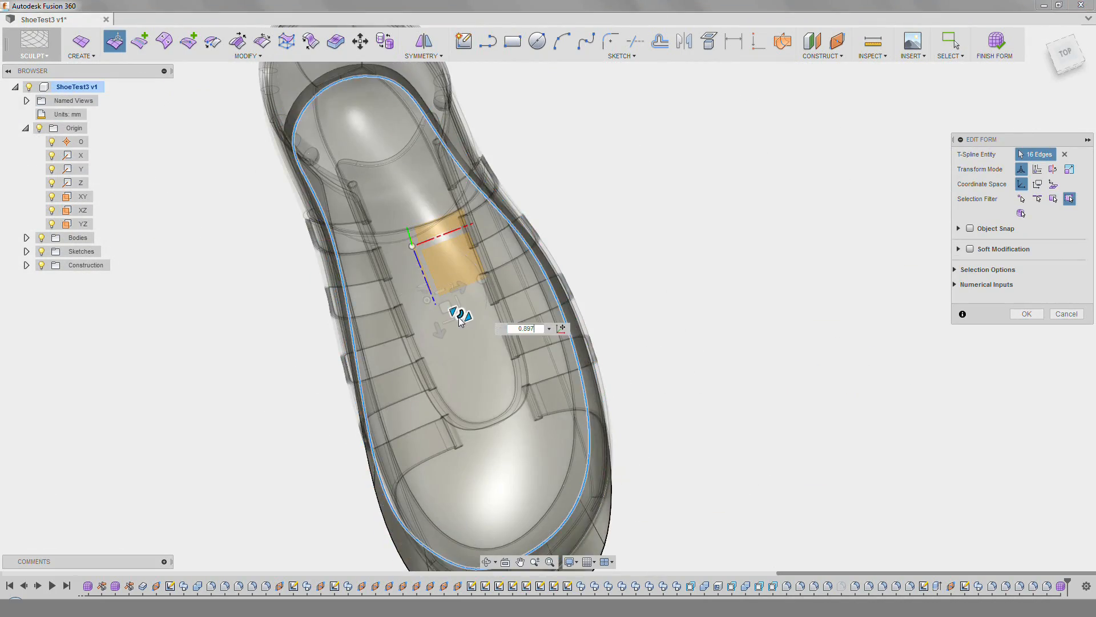
left_click_drag(459, 317, 460, 316)
middle_click_drag(461, 315, 434, 246, "shift")
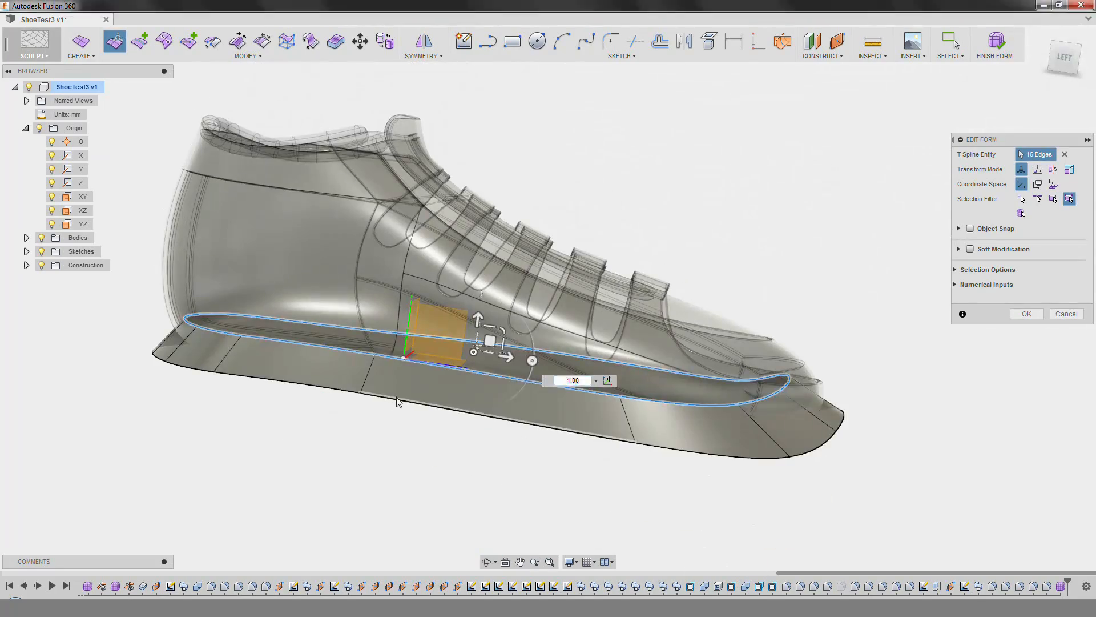
Reposition control points on the sole band's upper rim along the shoe's left side and toward the toe.
middle_click_drag(497, 389, 325, 388, "shift")
scroll(499, 365, "up", 5)
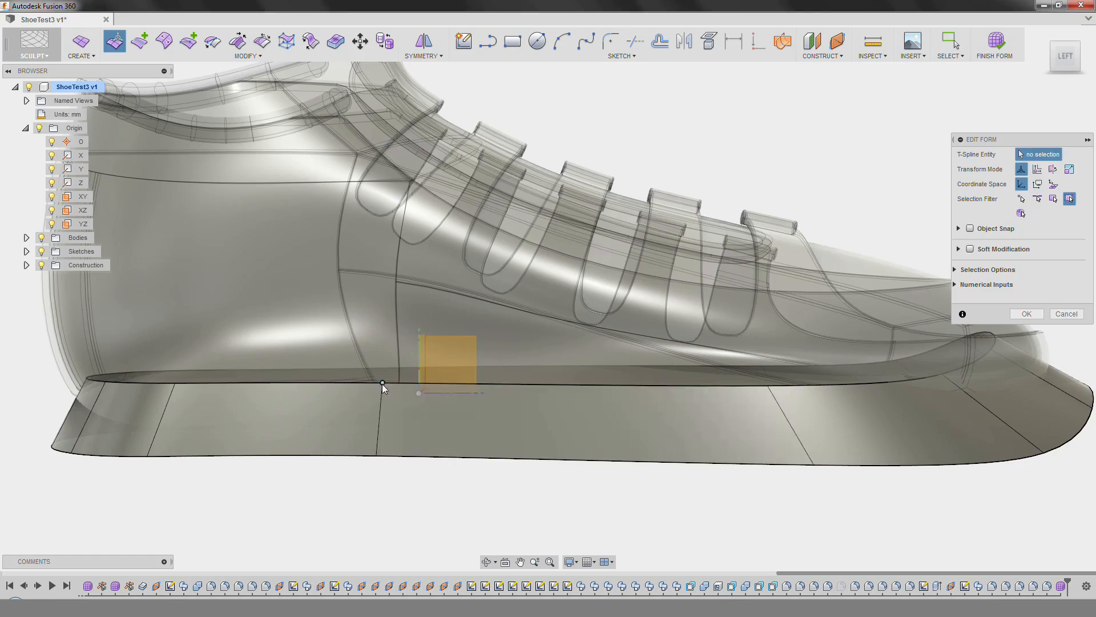
left_click(388, 386)
middle_click_drag(486, 355, 580, 374, "shift")
left_click(887, 371)
middle_click_drag(887, 371, 707, 451, "shift")
middle_click_drag(518, 481, 720, 485, "shift")
middle_click_drag(720, 485, 550, 251)
Adjust an edge and a vertex of the sole band beside the forefoot, and undo the last change.
left_click(619, 475)
left_click(519, 415)
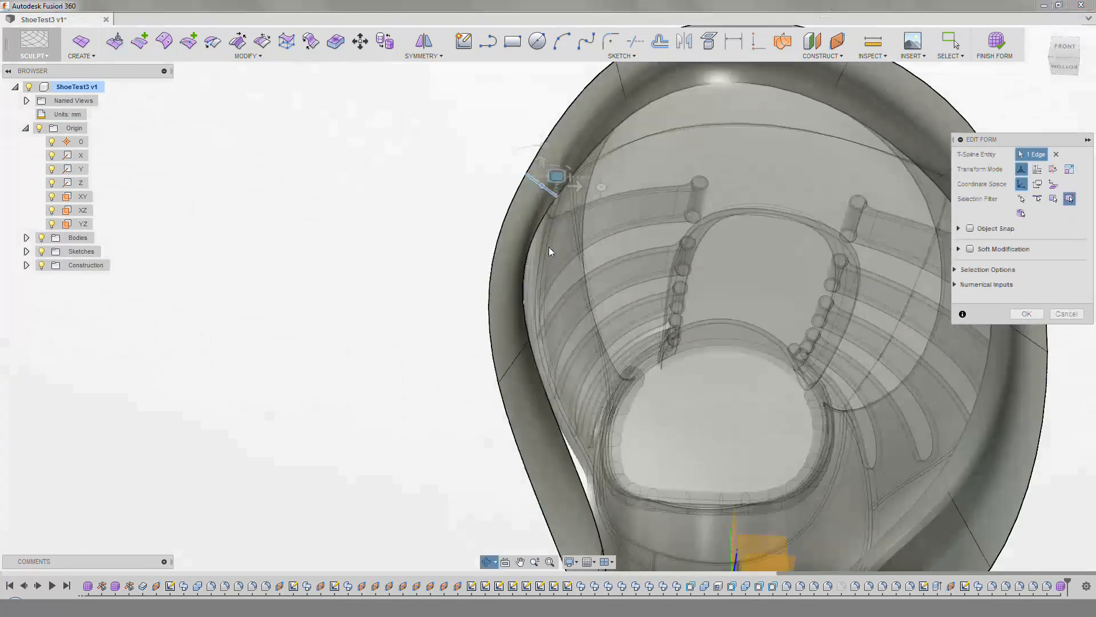
middle_click_drag(884, 178, 511, 297, "shift")
left_click(511, 296)
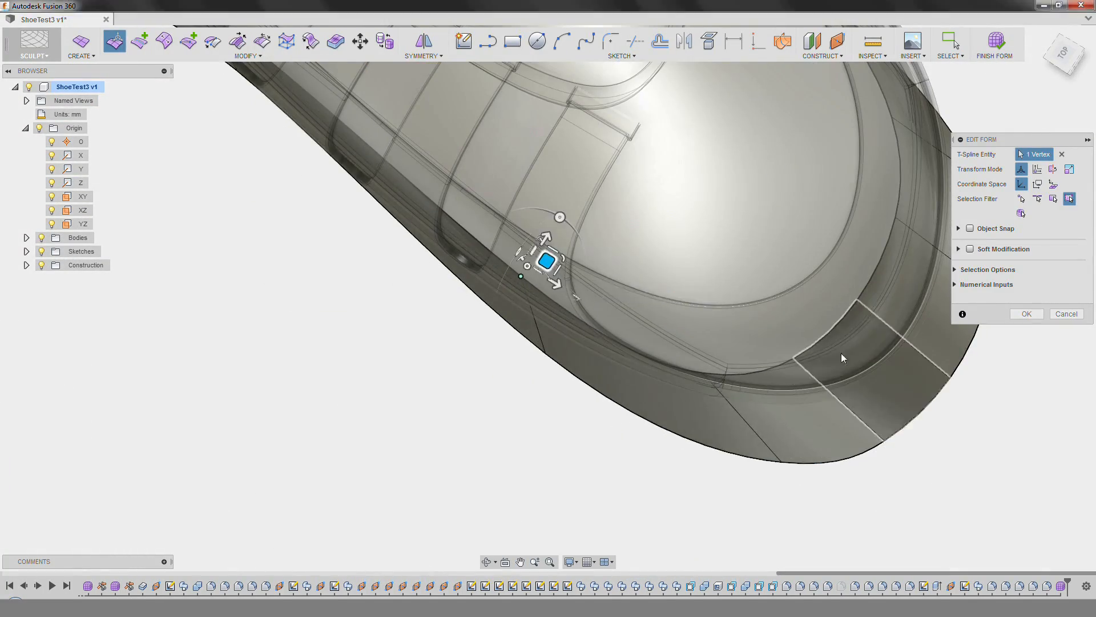
middle_click_drag(841, 352, 676, 369)
key("ctrl+z")
Move the sole band's vertical cross edge near the heel on the shoe's left side.
middle_click_drag(778, 364, 454, 346, "shift")
left_click(453, 346)
middle_click_drag(879, 346, 389, 394, "shift")
left_click(547, 340)
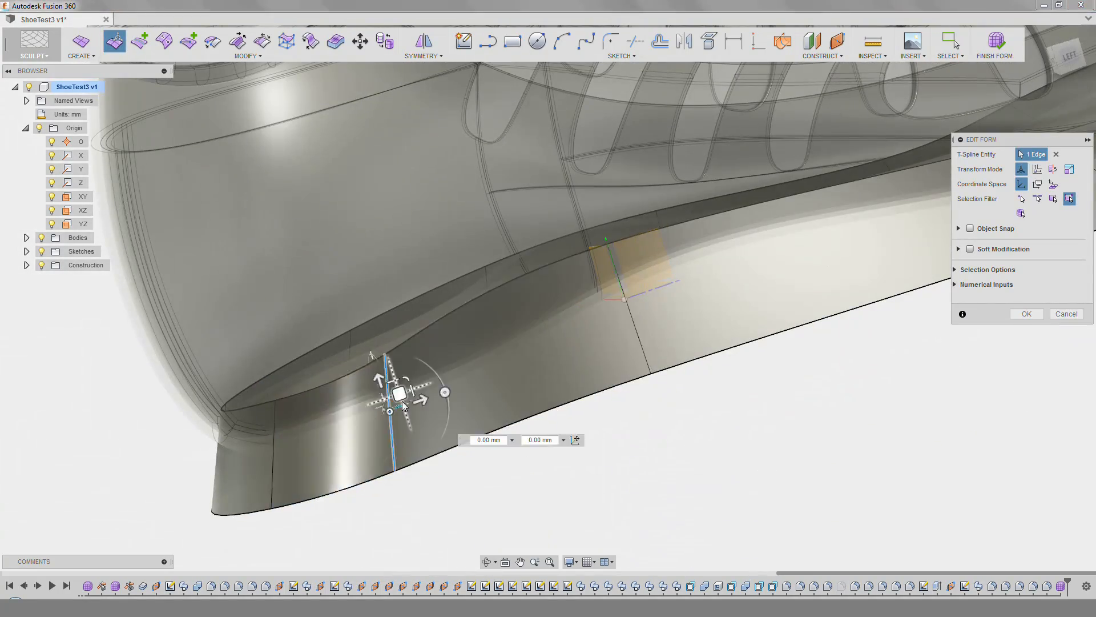
left_click_drag(464, 381, 463, 379)
scroll(463, 381, "down", 4)
mouse_move(463, 381)
middle_mouse_down("shift")
mouse_move(436, 409)
mouse_move(447, 378)
middle_mouse_up("shift")
Shift two further control elements of the sole band slightly to refine its fit against the shoe.
middle_click_drag(200, 374, 245, 489, "shift")
left_click(245, 490)
left_click_drag(253, 460, 255, 468)
middle_click_drag(274, 359, 446, 268, "shift")
left_click(461, 262)
left_click_drag(455, 251, 441, 251)
Shift control elements of the sole band around the heel to bring its rim closer to the shoe.
middle_click_drag(442, 253, 154, 325, "shift")
scroll(154, 326, "up", 4)
left_click(444, 320)
middle_click_drag(441, 315, 290, 278, "shift")
middle_click_drag(409, 263, 475, 386, "shift")
left_click(488, 302)
middle_click_drag(487, 303, 319, 289, "shift")
left_click_drag(382, 286, 444, 302)
middle_click_drag(444, 303, 485, 294, "shift")
left_click_drag(442, 305, 416, 308)
Move the upper-rim edge at the heel on the shoe's right side and slightly shift another control element.
left_click(479, 397)
middle_click_drag(415, 308, 507, 381, "shift")
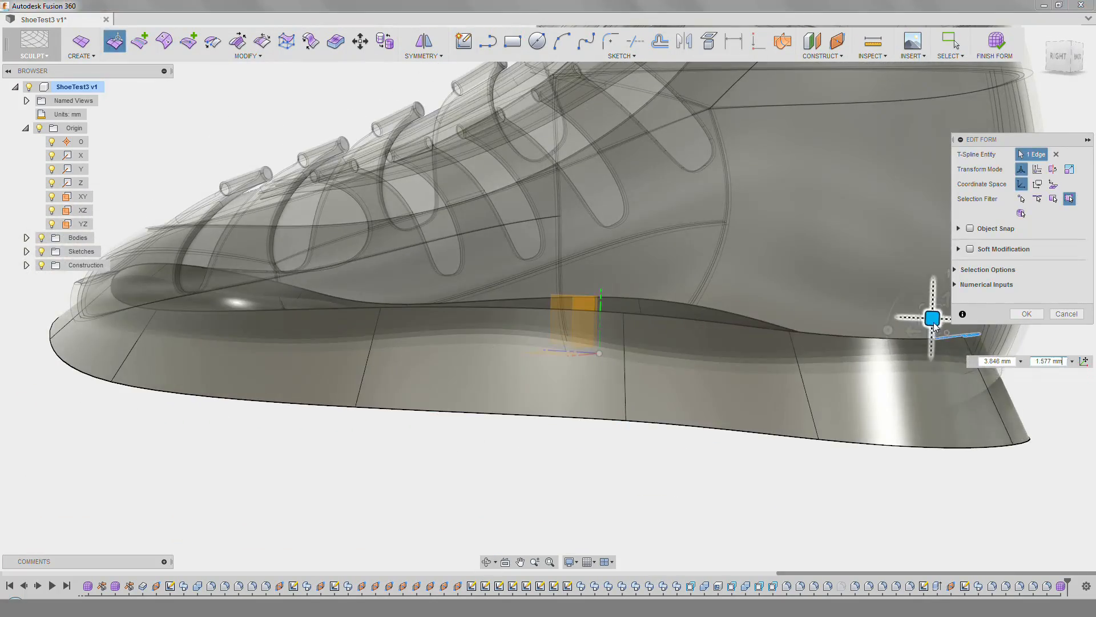
scroll(548, 343, "down", 4)
left_click(228, 360)
left_click_drag(228, 341, 232, 348)
Select the sole band's entire lower edge loop and move it slightly downward.
scroll(514, 354, "up", 3)
double_click(497, 394)
left_click_drag(505, 343, 504, 350)
middle_click_drag(531, 393, 271, 375, "shift")
middle_click_drag(495, 367, 411, 343, "shift")
scroll(514, 343, "up", 3)
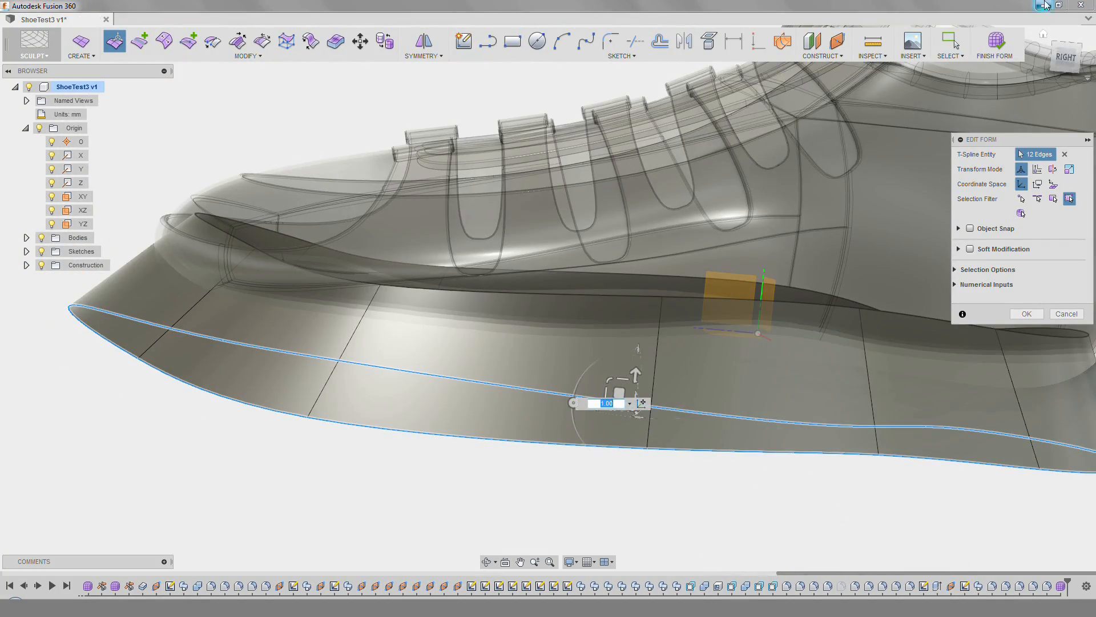
Orient the model to the right side view and set its visual style to wireframe.
left_click(1067, 66)
left_click(573, 431)
middle_click_drag(572, 430, 920, 525, "shift")
left_click(1064, 62)
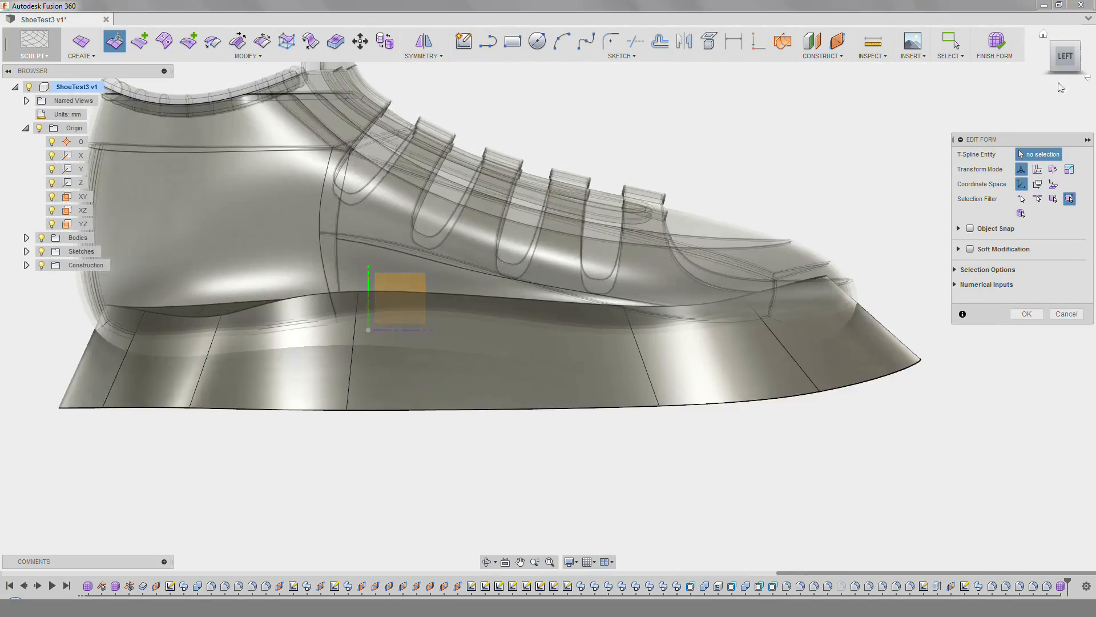
left_click(1043, 57)
left_click(1043, 57)
left_click(569, 561)
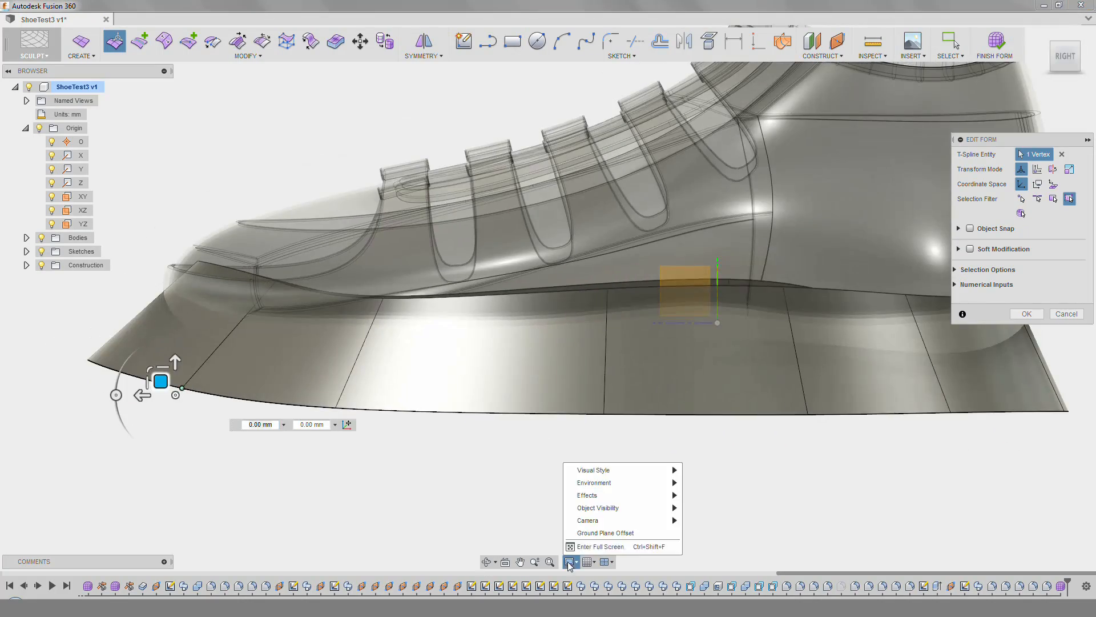
scroll(602, 343, "down", 2)
scroll(409, 346, "up", 2)
left_click(570, 562)
mouse_move(612, 473)
left_click(710, 509)
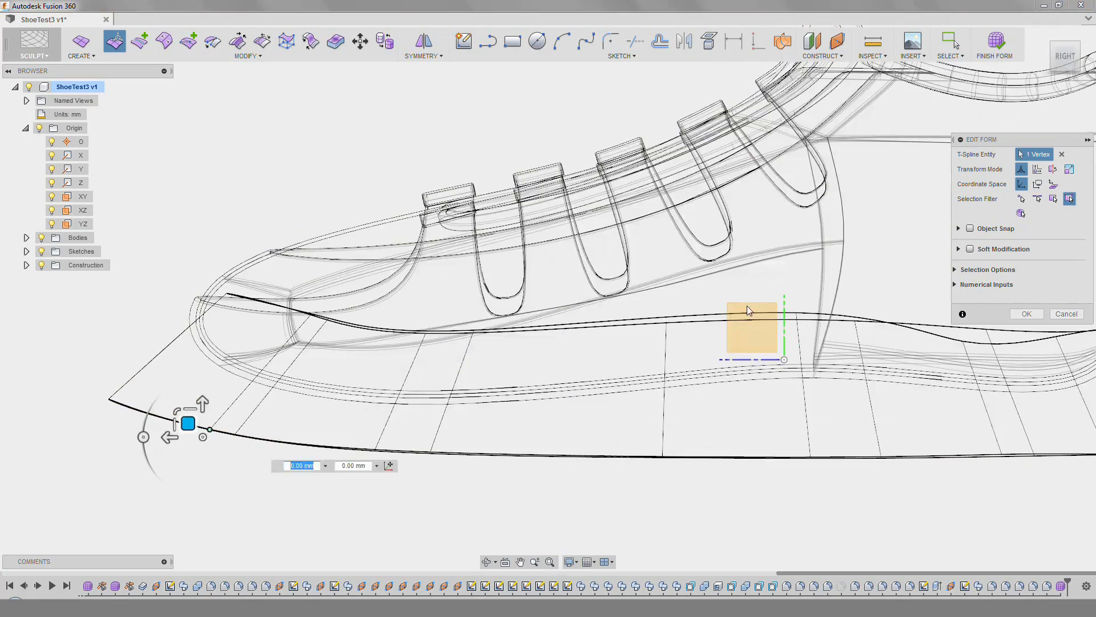
Start a sketch on the side origin plane and draw a three-point spline beneath the shoe from toe to heel.
middle_click_drag(497, 234, 621, 283, "shift")
key("Escape")
left_click(462, 40)
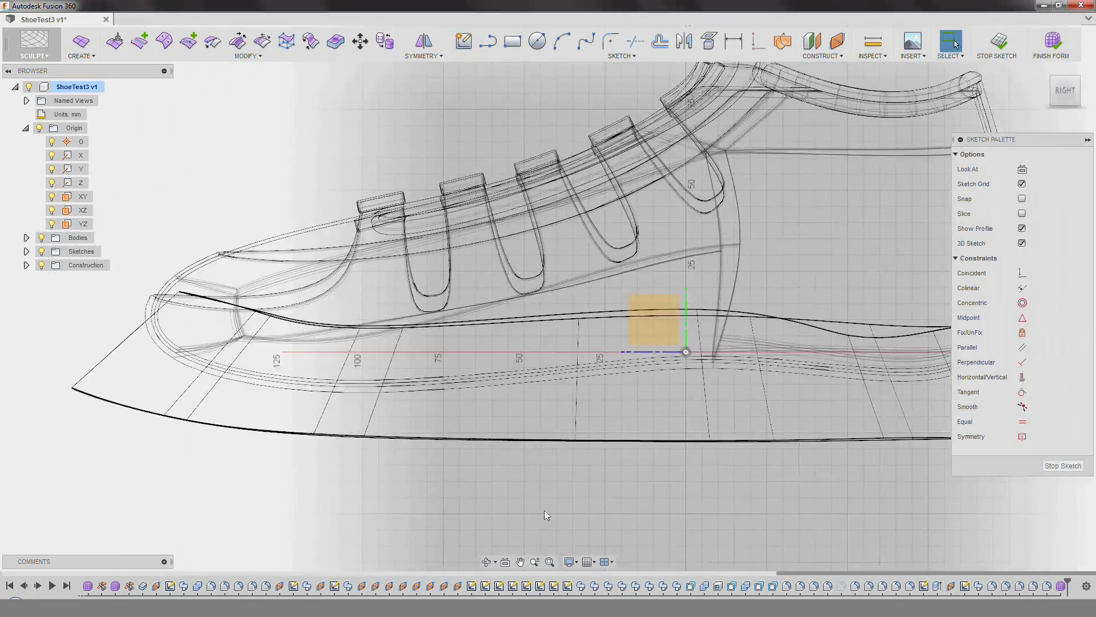
left_click(586, 40)
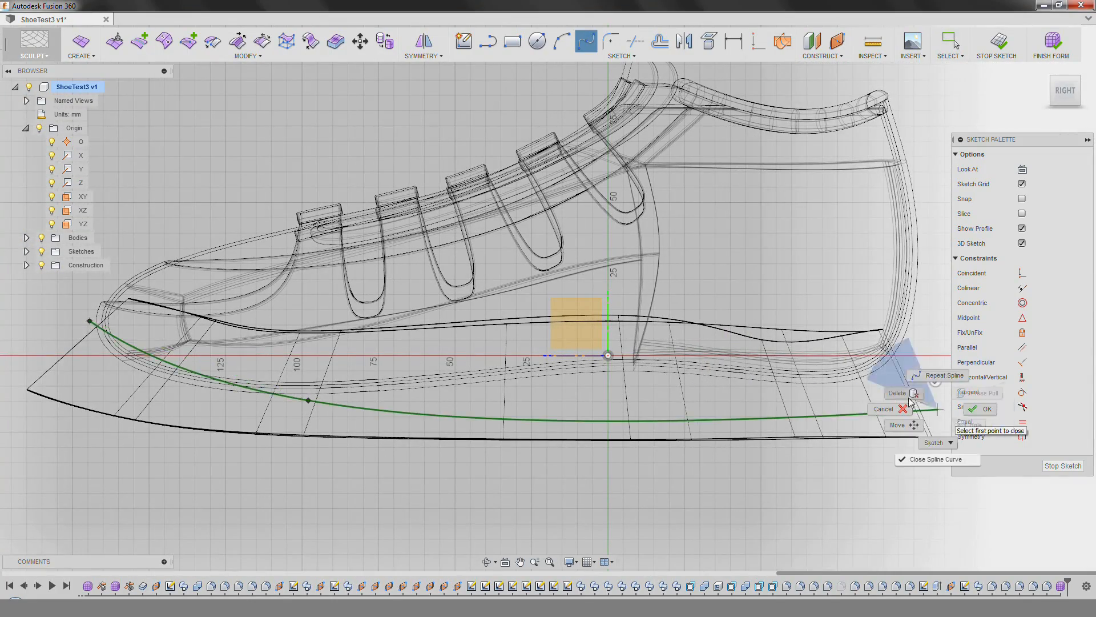
left_click(970, 409)
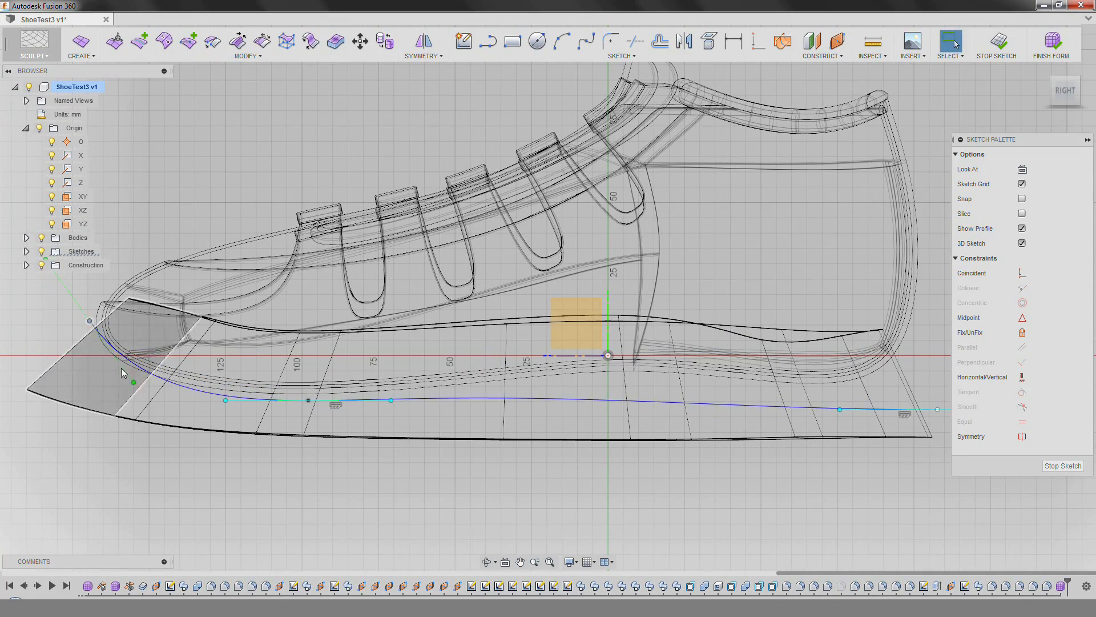
Refine the spline's curve at the toe and try pulling its midsection slightly lower.
scroll(389, 403, "up", 2)
scroll(297, 398, "up", 4)
scroll(457, 394, "down", 6)
middle_click_drag(486, 393, 329, 406)
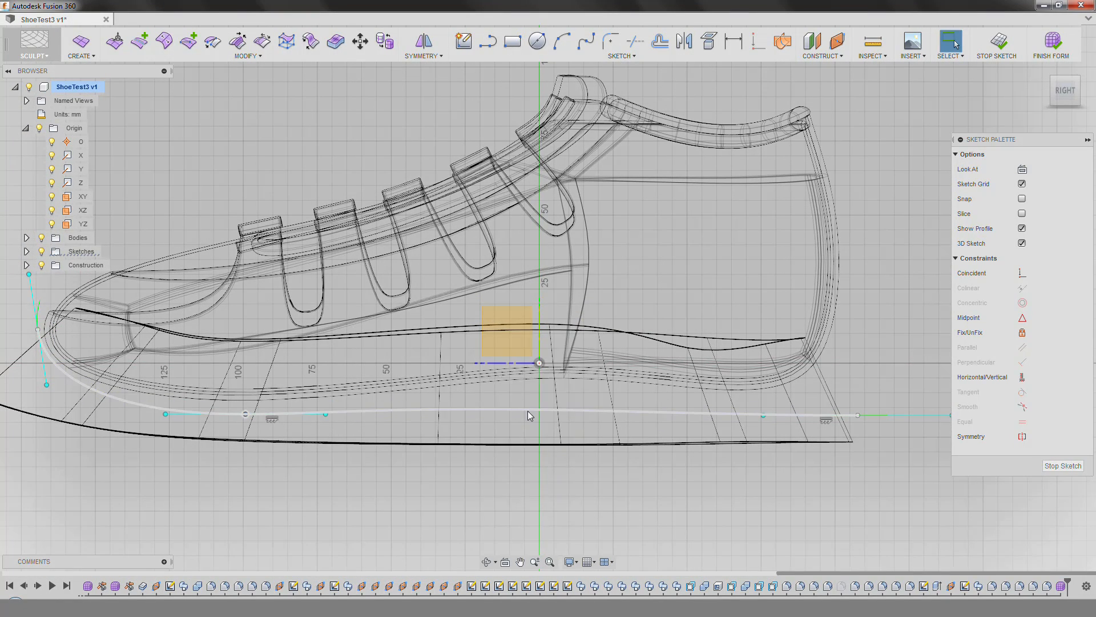
left_click_drag(525, 408, 524, 421)
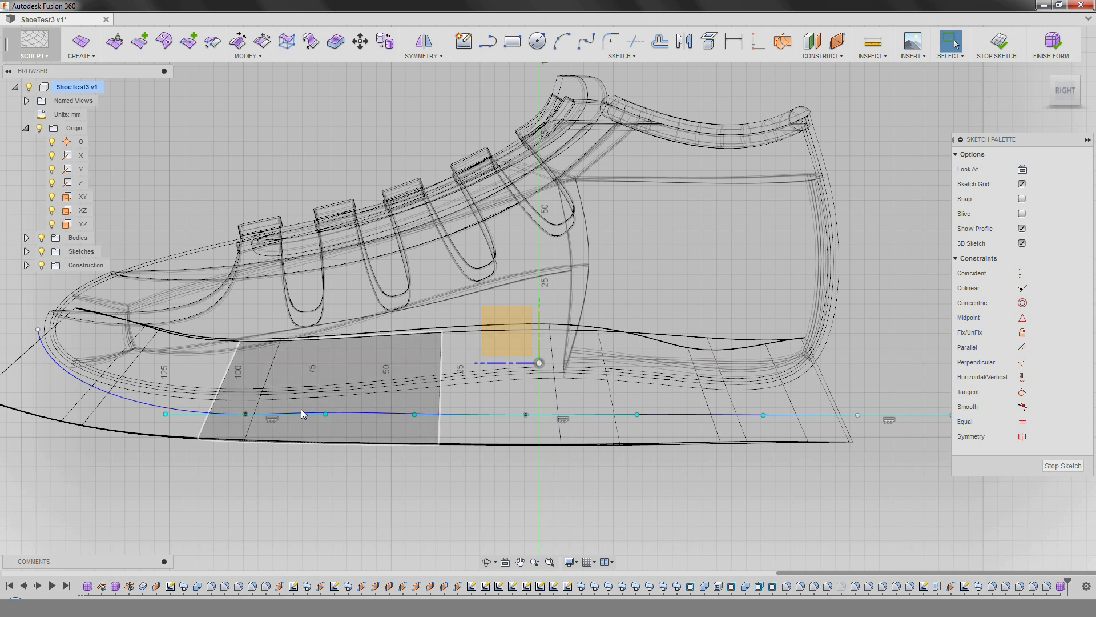
Display the spline's curvature comb and smooth the curve by adjusting its forefoot tangent handle.
left_click(1027, 184)
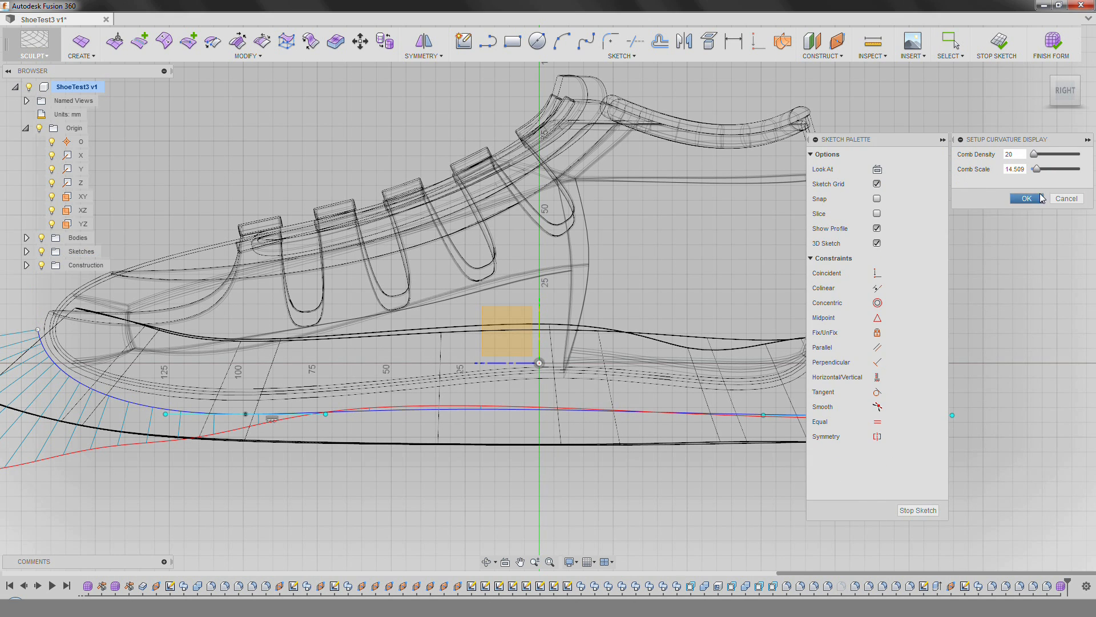
left_click(1042, 198)
mouse_move(324, 415)
left_mouse_down()
mouse_move(312, 422)
mouse_move(330, 420)
left_mouse_up()
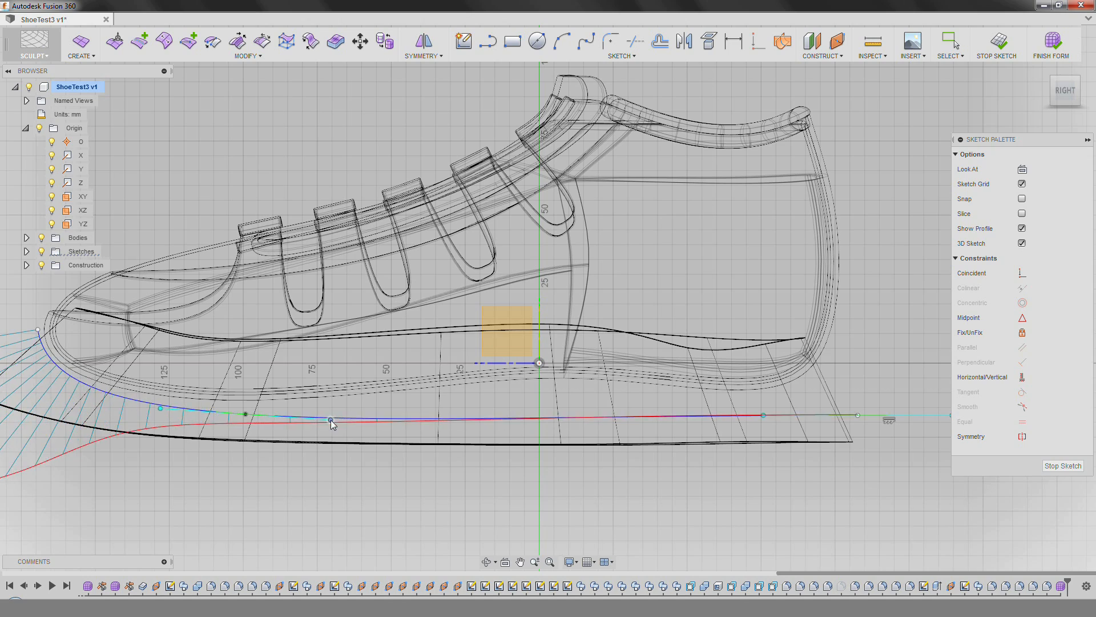
Extend the spline's heel end farther behind the shoe and finish the sketch.
left_click_drag(883, 420, 907, 418)
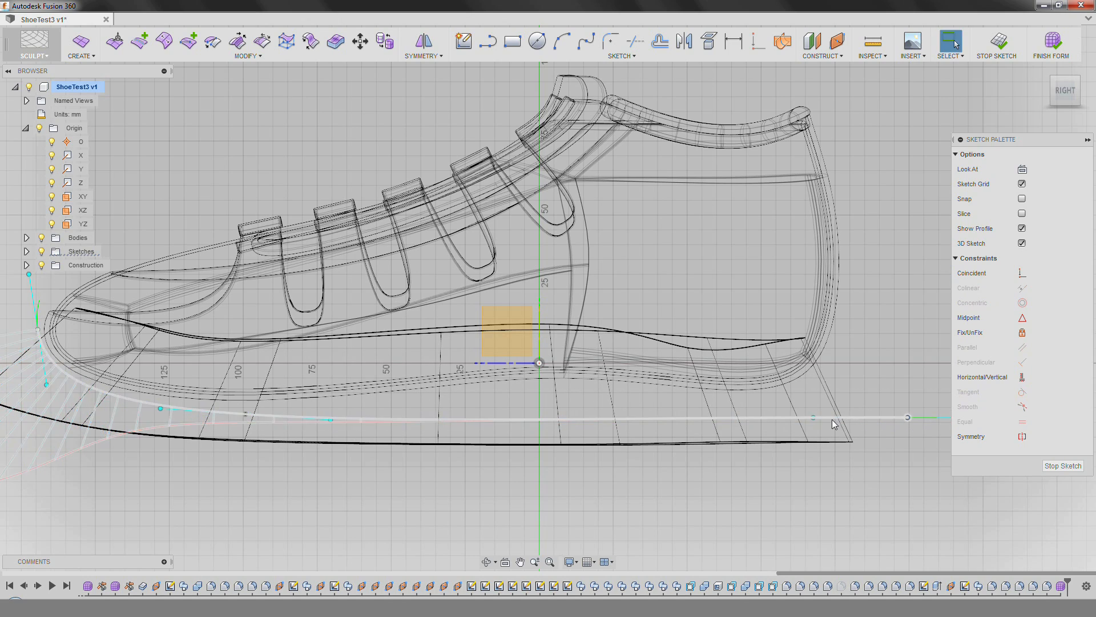
left_click(806, 423)
scroll(805, 428, "down", 2)
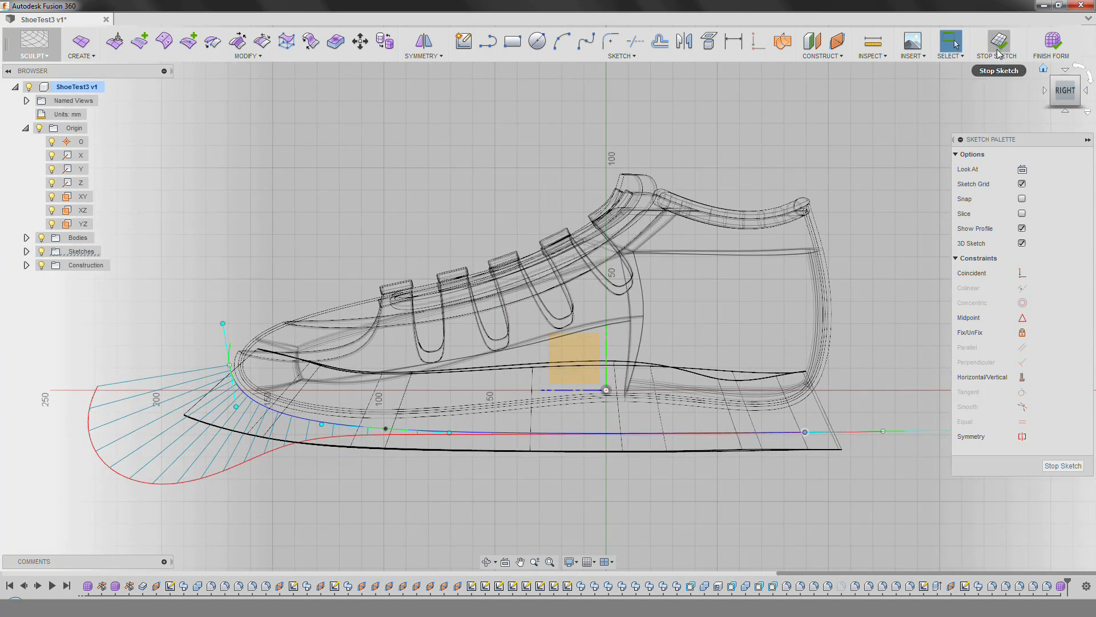
left_click(998, 49)
Extrude the sole spline into a T-spline surface with a distance of 70 mm on one side.
middle_click_drag(543, 482, 510, 505, "shift")
middle_click_drag(349, 466, 548, 457, "shift")
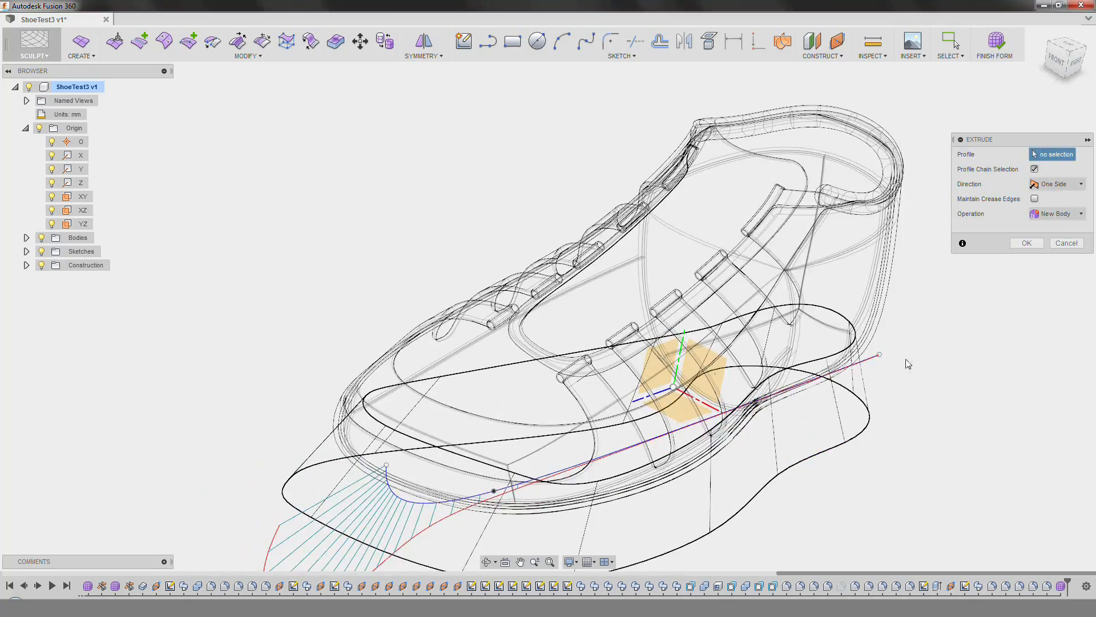
left_click(828, 378)
scroll(754, 485, "down", 2)
middle_click_drag(800, 474, 820, 462, "shift")
left_click_drag(791, 528, 765, 523)
middle_click_drag(765, 523, 554, 484, "shift")
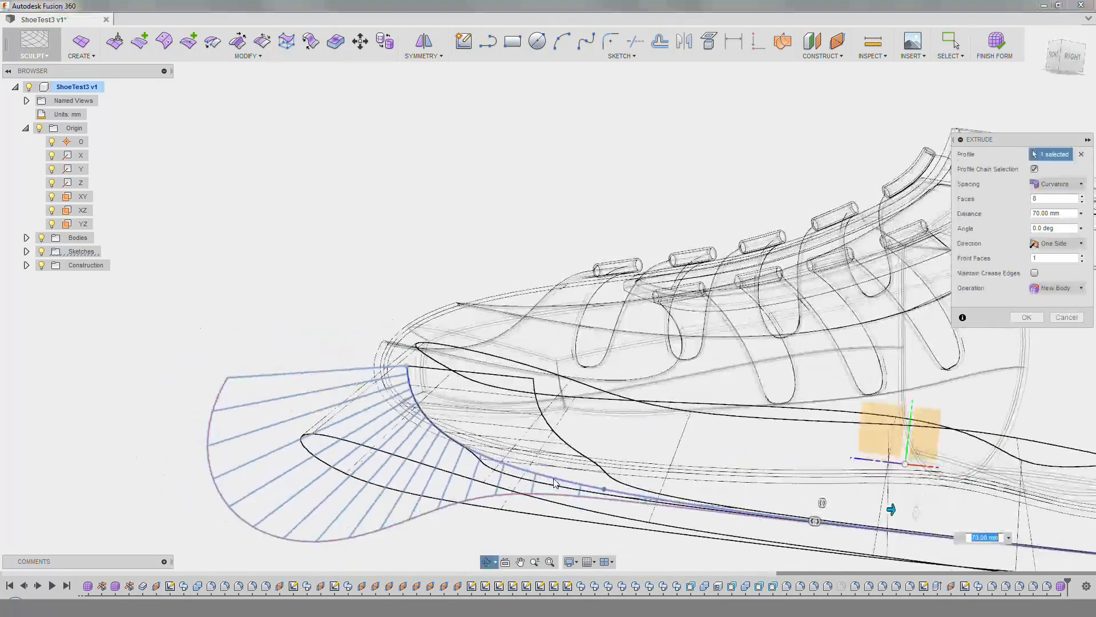
Set the extruded surface to 3 faces along the spline and create it as a new body.
left_click(1082, 203)
left_click(1083, 203)
middle_click_drag(845, 371, 754, 374, "shift")
scroll(697, 394, "down", 3)
middle_click_drag(695, 394, 712, 415, "shift")
left_click(1082, 196)
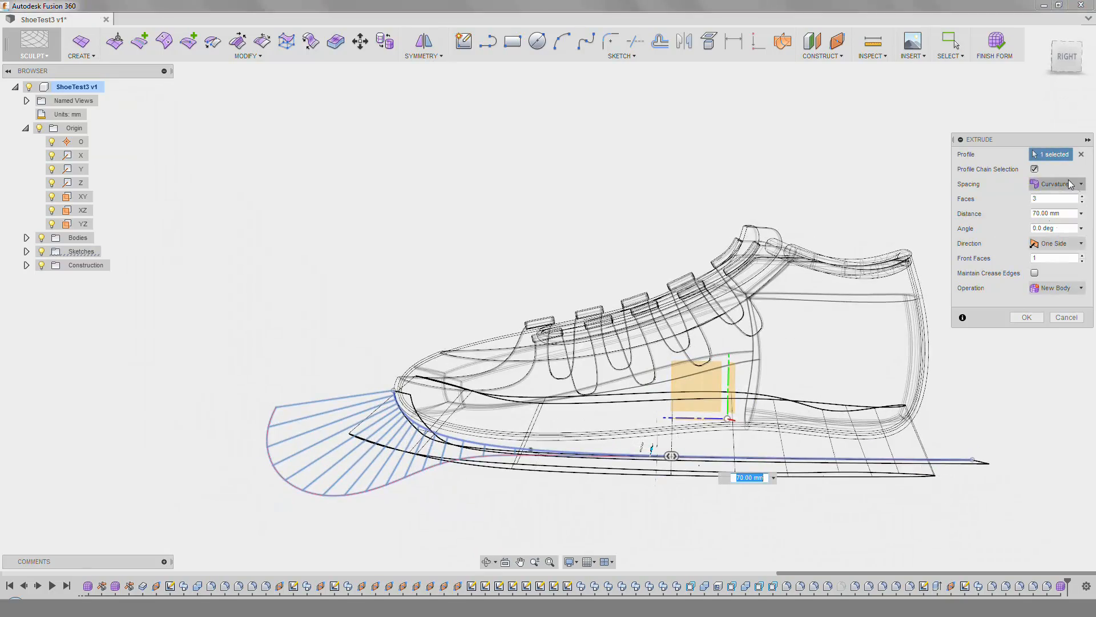
left_click(1058, 286)
middle_click_drag(605, 474, 685, 506, "shift")
key("Return")
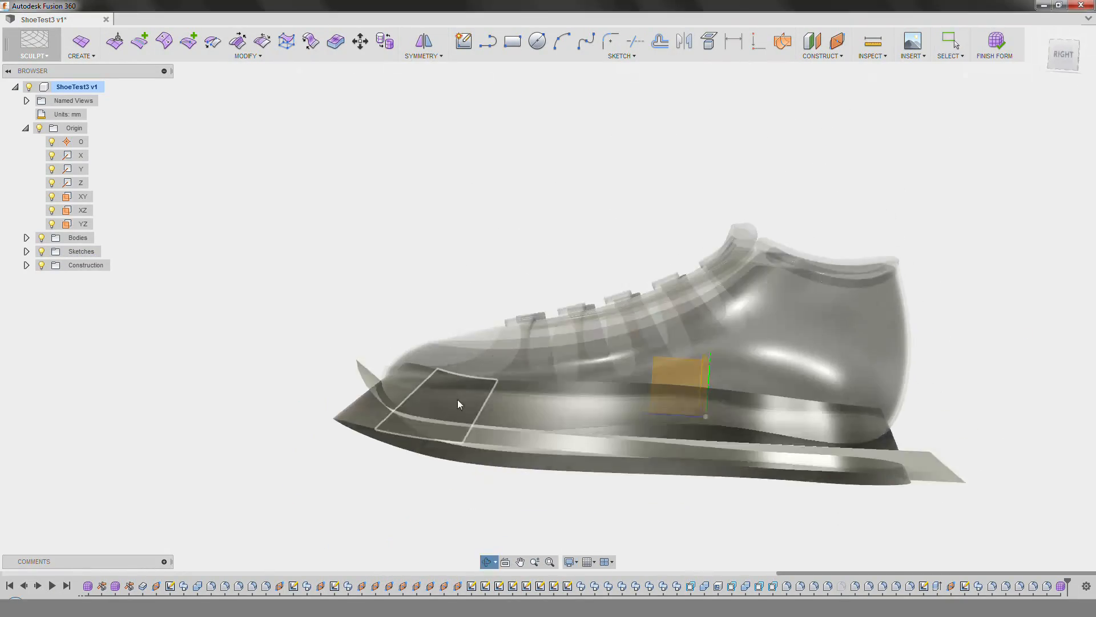
Switch the model's visual style back to shaded with edges.
left_click(570, 561)
left_click(736, 496)
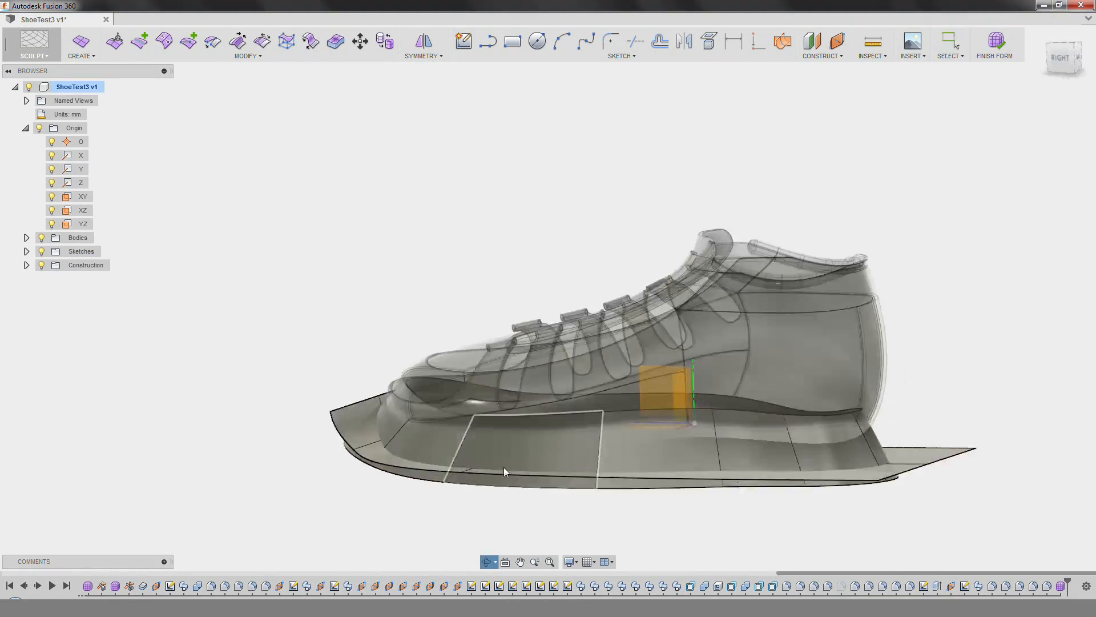
middle_click_drag(478, 451, 493, 446, "shift")
scroll(450, 425, "up", 4)
Nudge two edges near the toe of the sole form slightly and finish the form.
left_click(384, 414)
middle_click_drag(407, 422, 443, 425, "shift")
left_click(117, 45)
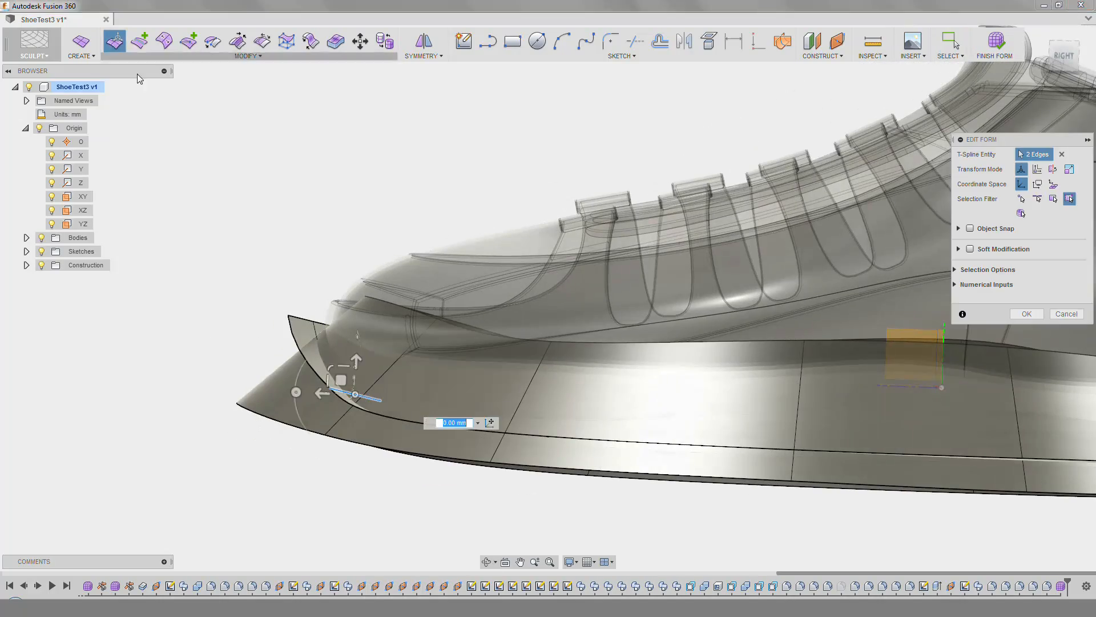
left_click_drag(345, 369, 346, 371)
middle_click_drag(577, 428, 497, 440, "shift")
left_click(996, 43)
mouse_move(628, 400)
middle_mouse_down("shift")
mouse_move(457, 410)
mouse_move(571, 400)
mouse_move(173, 304)
mouse_move(286, 318)
mouse_move(357, 363)
mouse_move(169, 247)
mouse_move(576, 488)
middle_mouse_up("shift")
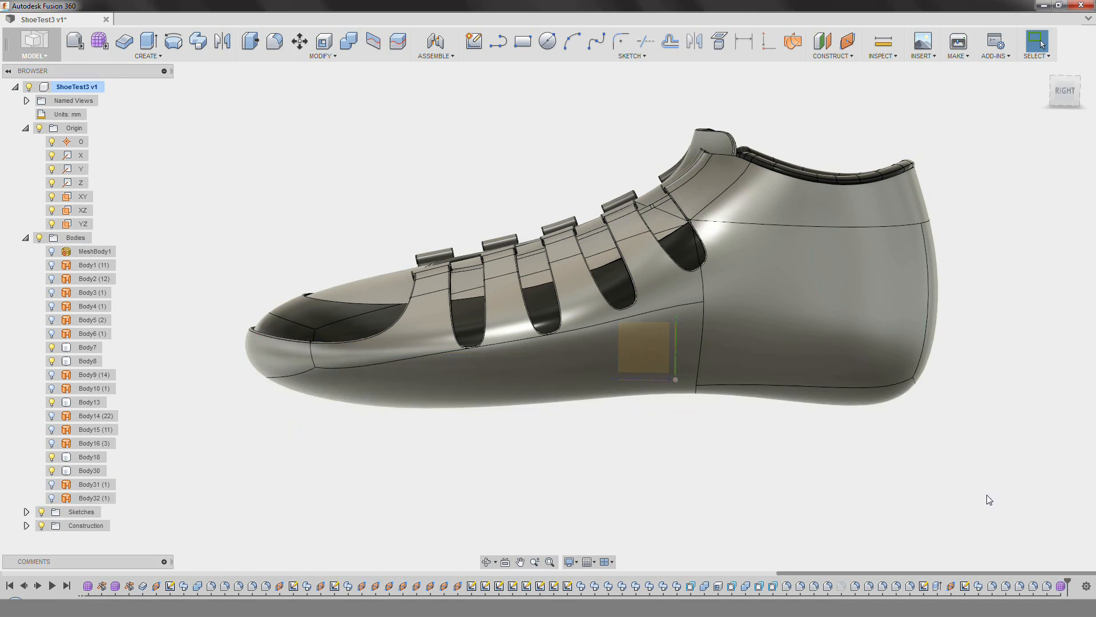
Reopen the sole form and move the selected faces of the extruded bottom surface slightly.
left_click(1021, 512)
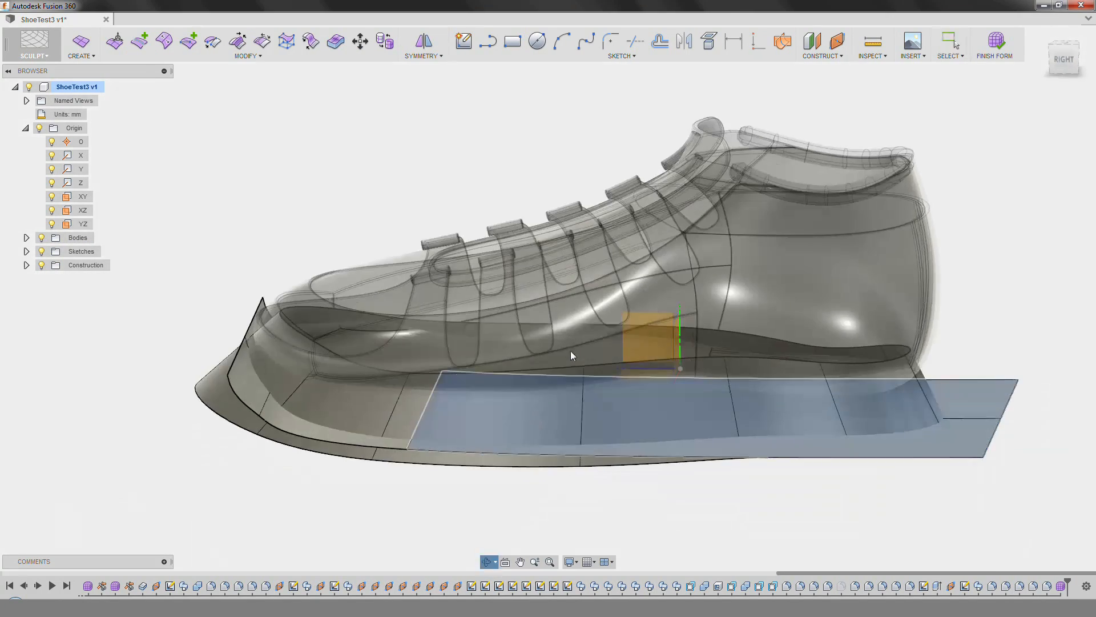
key("m")
left_click_drag(471, 371, 470, 370)
left_click(1026, 332)
Adjust the long side edge of the extruded bottom surface beneath the shoe.
left_click(114, 41)
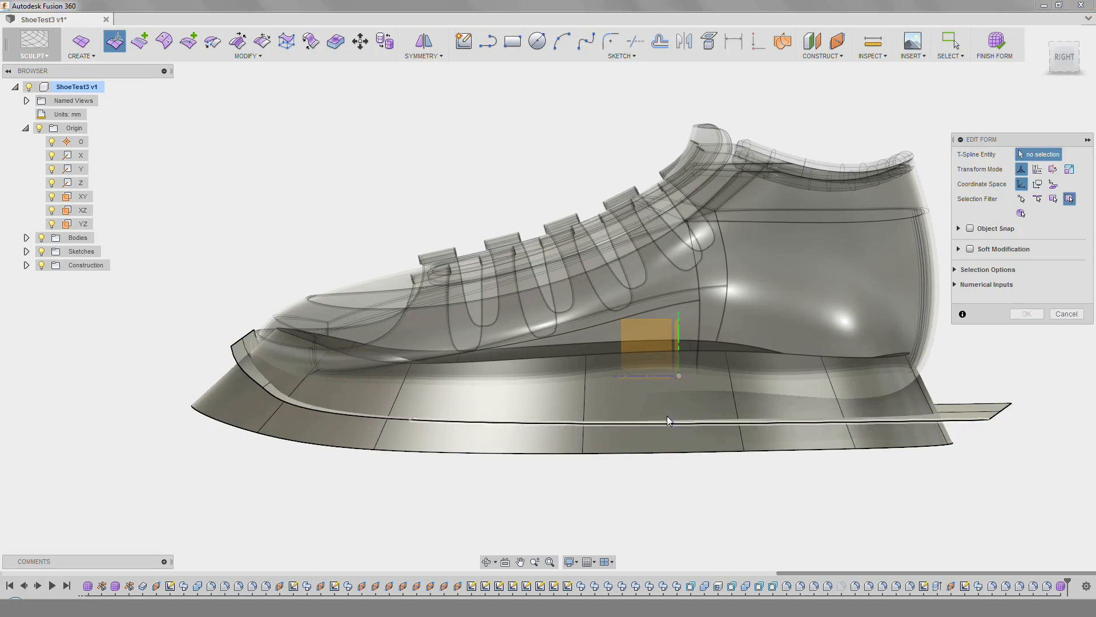
middle_click_drag(629, 429, 625, 439, "shift")
scroll(280, 377, "up", 4)
middle_click_drag(258, 308, 233, 203, "shift")
scroll(514, 326, "down", 4)
middle_click_drag(582, 342, 604, 423, "shift")
left_click(604, 422)
mouse_move(900, 393)
middle_mouse_down("shift")
mouse_move(905, 352)
mouse_move(566, 334)
mouse_move(898, 380)
middle_mouse_up("shift")
left_click_drag(713, 375, 729, 377)
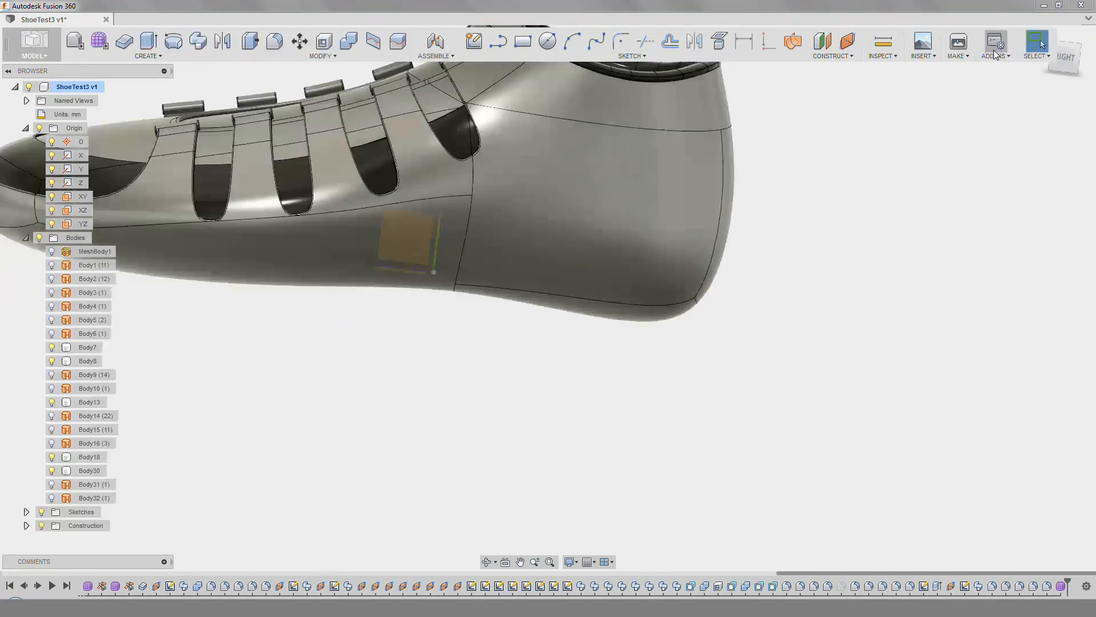
Show the surface bodies Body31, Body32 and Body1.
left_click(52, 484)
left_click(52, 498)
middle_click_drag(619, 327, 702, 325, "shift")
left_click(52, 265)
middle_click_drag(398, 95, 315, 199)
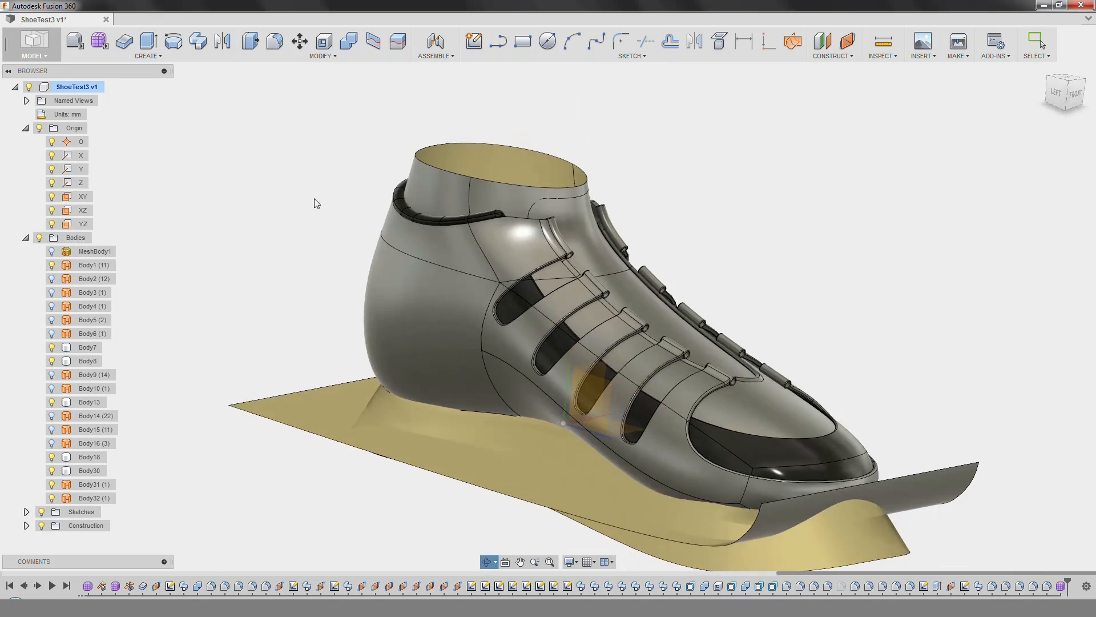
Offset the chained faces of the Body1 foot surface by 2 mm as a new body.
left_click(198, 49)
left_click(605, 299)
scroll(606, 300, "up", 1)
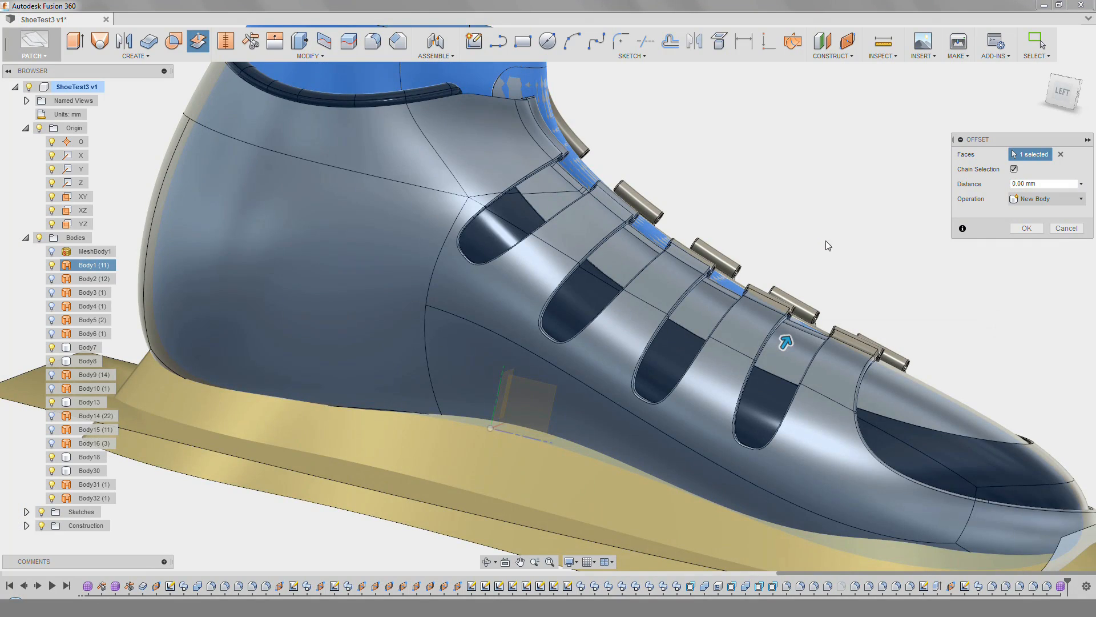
middle_click_drag(828, 246, 855, 198, "shift")
type("2")
scroll(834, 296, "down", 4)
middle_click_drag(759, 239, 725, 172, "shift")
left_click(1030, 229)
middle_click_drag(688, 288, 381, 334, "shift")
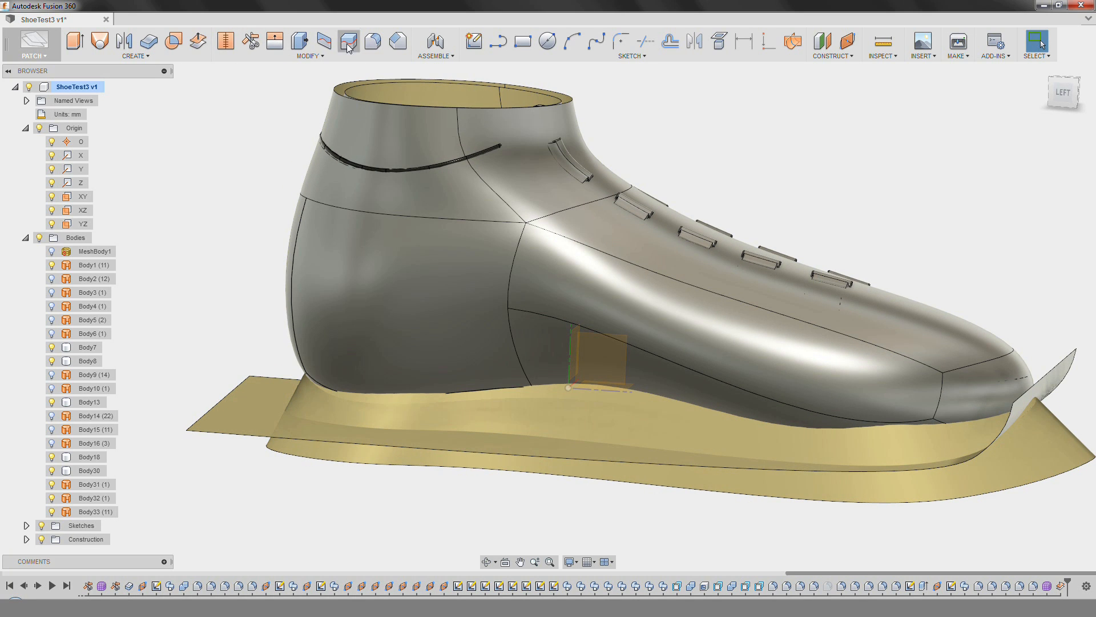
left_click(437, 290)
mouse_move(437, 290)
middle_mouse_down("shift")
mouse_move(412, 323)
mouse_move(427, 296)
mouse_move(432, 312)
middle_mouse_up("shift")
left_click(1066, 183)
middle_click_drag(823, 319, 793, 336, "shift")
Hide Body30, Body18, Body13, Body8 and Body7 to leave the foot and sole surfaces exposed.
left_click(52, 470)
left_click(52, 456)
left_click(52, 402)
left_click(52, 361)
left_click(52, 347)
middle_click_drag(229, 266, 350, 265, "shift")
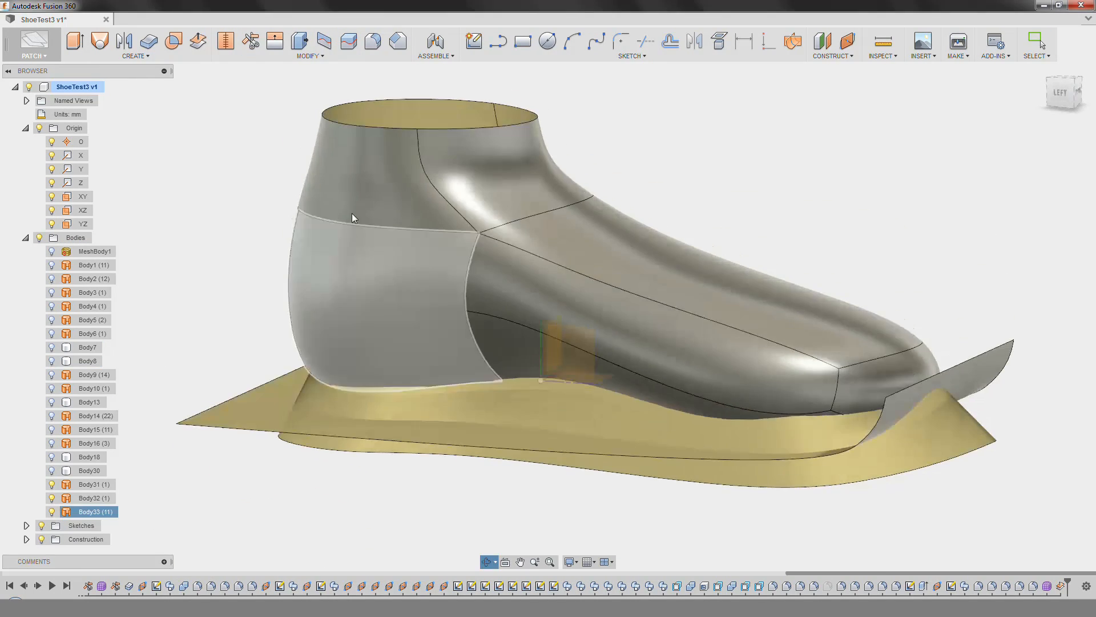
middle_click_drag(743, 297, 765, 289, "shift")
Trim away the part of the flat bottom surface that lies outside the sole band.
left_click(250, 41)
left_click(354, 402)
left_click(289, 412)
left_click(1034, 183)
middle_click_drag(947, 223, 532, 230, "shift")
Trim the remaining excess of the sole band and the offset foot surface where the sole surfaces intersect.
scroll(767, 406, "up", 3)
left_click(251, 41)
left_click(633, 342)
middle_click_drag(633, 341, 540, 297, "shift")
left_click(557, 259)
left_click(1025, 183)
middle_click_drag(856, 217, 731, 380, "shift")
left_click(259, 44)
left_click(790, 256)
middle_click_drag(1022, 203, 689, 234, "shift")
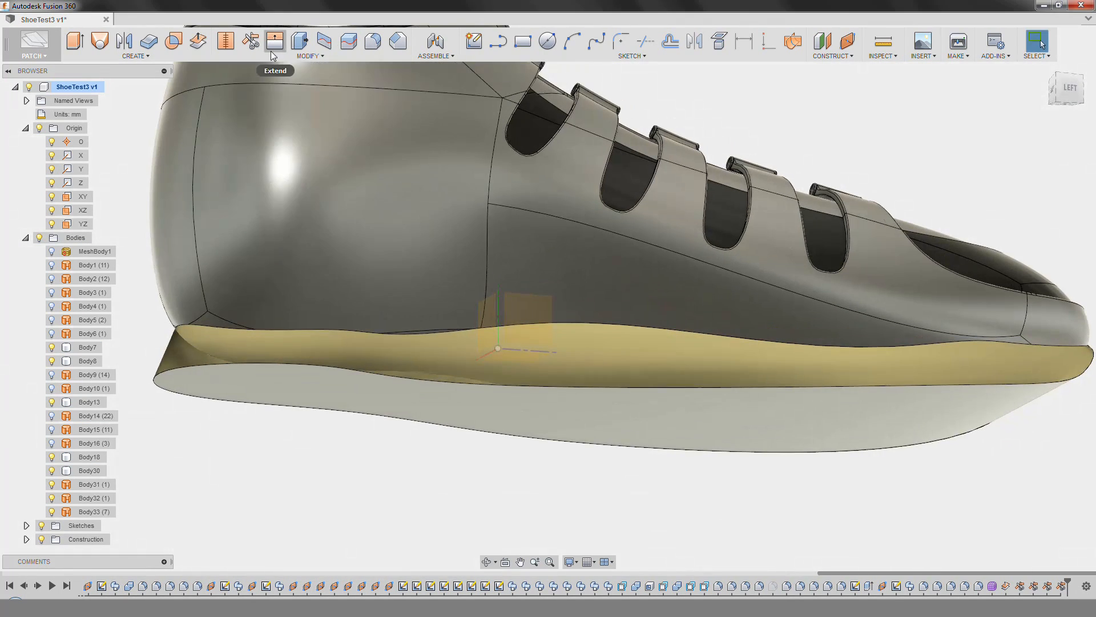
Reverse the surface normal of the sole band Body31.
left_click(310, 55)
left_click(249, 166)
left_click(748, 421)
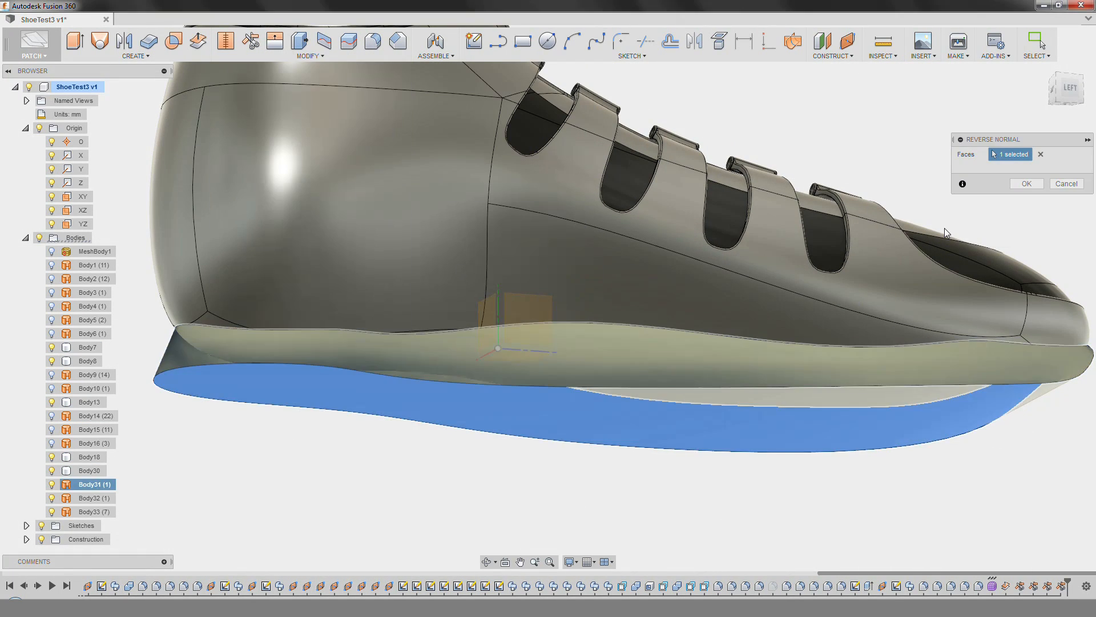
left_click(1026, 183)
left_click_drag(879, 166, 851, 188)
scroll(851, 189, "down", 3)
middle_click_drag(851, 188, 516, 176, "shift")
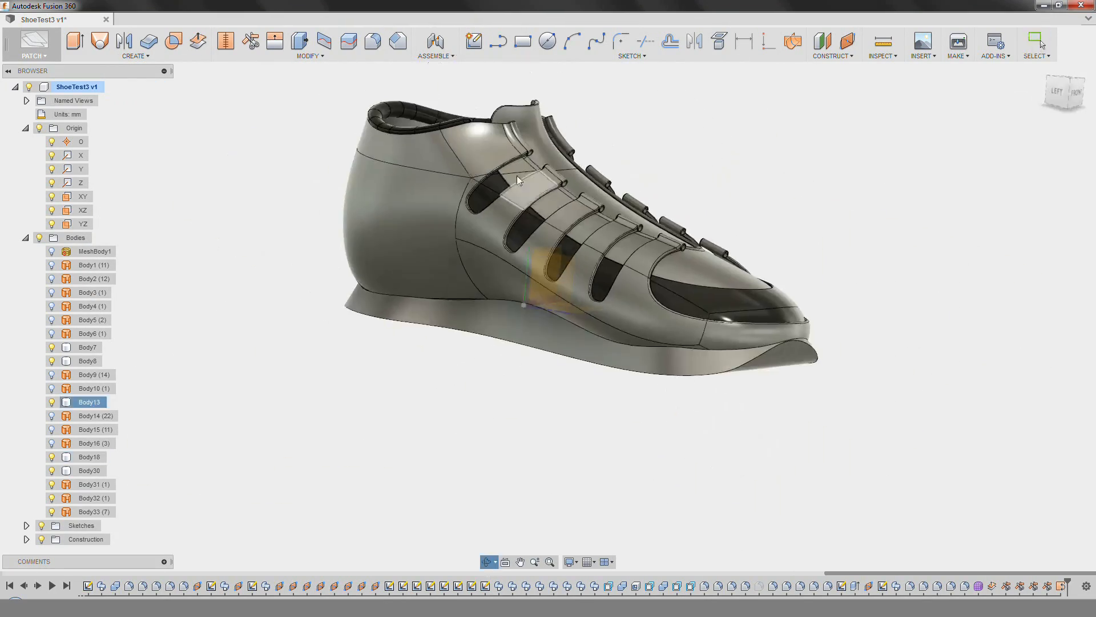
scroll(668, 179, "up", 2)
middle_click_drag(673, 179, 701, 181, "shift")
Reopen the sole form from the design history and move the band's midfoot cross edge outward on the left side.
right_click(979, 586)
left_click(1002, 503)
middle_click_drag(645, 344, 457, 363, "shift")
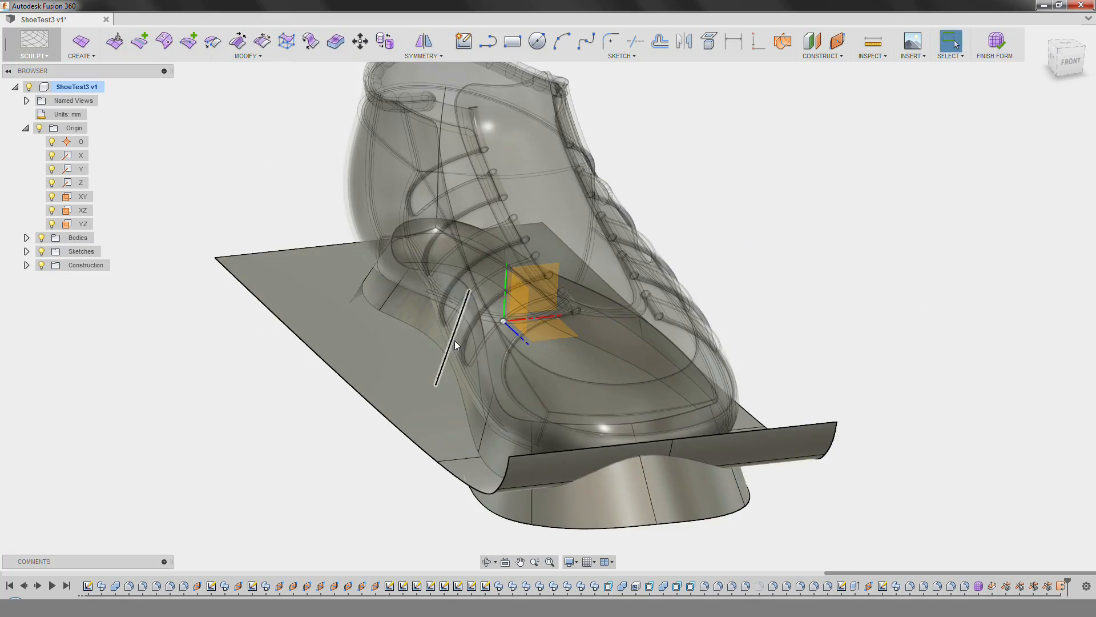
left_click(454, 341)
left_click(115, 41)
middle_click_drag(465, 318, 477, 383, "shift")
left_click_drag(477, 332, 449, 340)
middle_click_drag(450, 341, 969, 296, "shift")
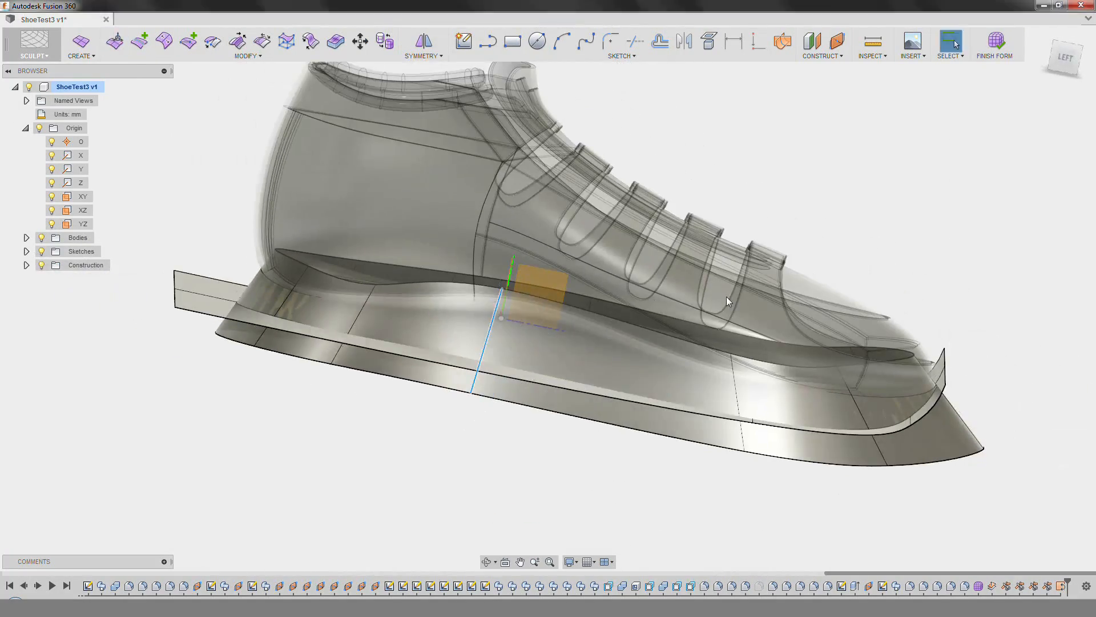
Move the upturned toe-end edge of the bottom surface slightly forward.
left_click(455, 37)
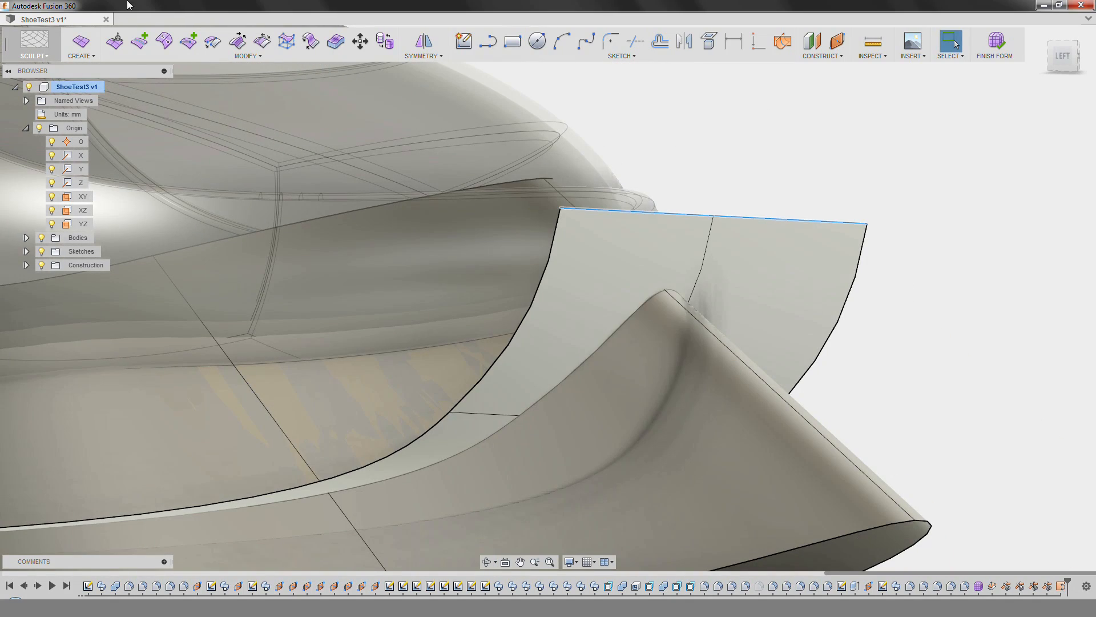
left_click(115, 43)
left_click_drag(732, 204, 742, 206)
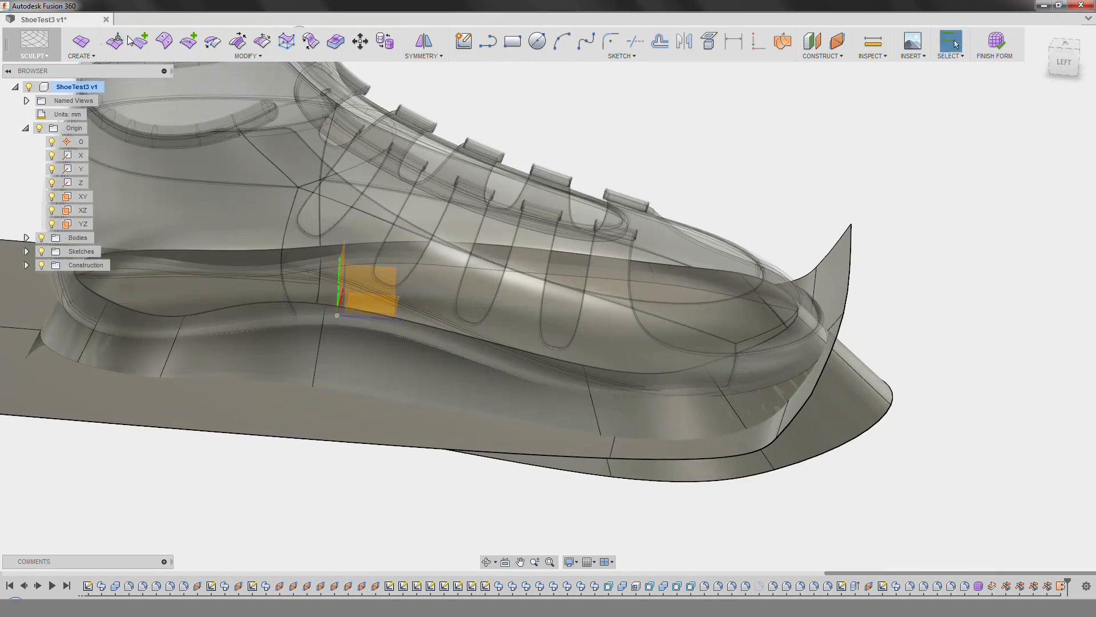
Edit the sole form and slightly move two adjoining toe-end edges of the bottom surface.
left_click(115, 41)
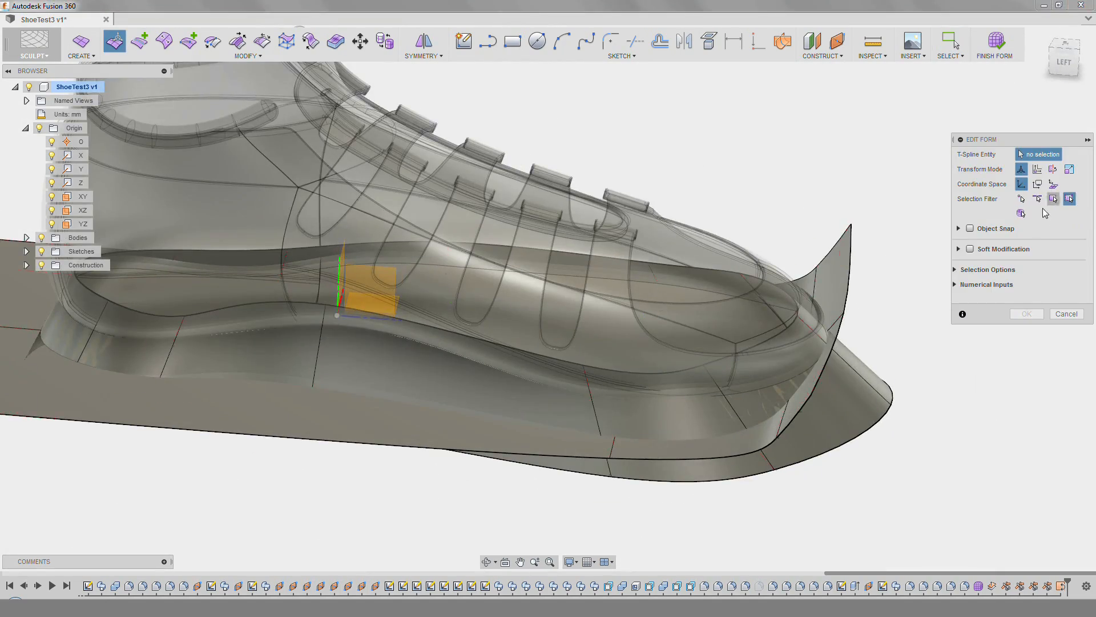
left_click(1070, 199)
middle_click_drag(765, 342, 813, 367, "shift")
left_click(1064, 60)
middle_click_drag(733, 307, 376, 366, "shift")
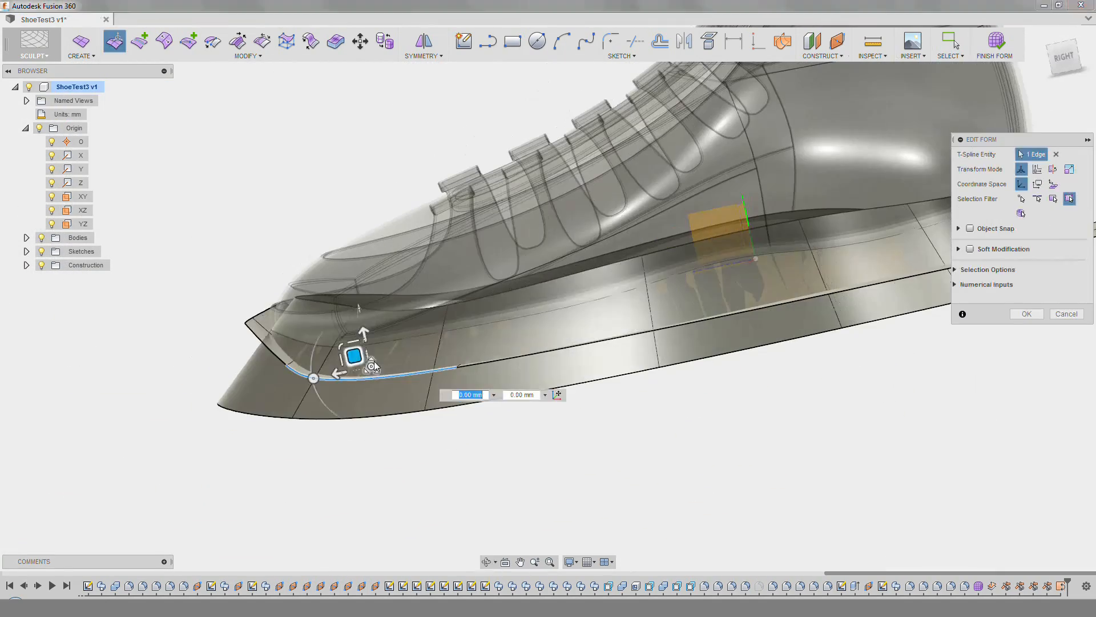
left_click(297, 361)
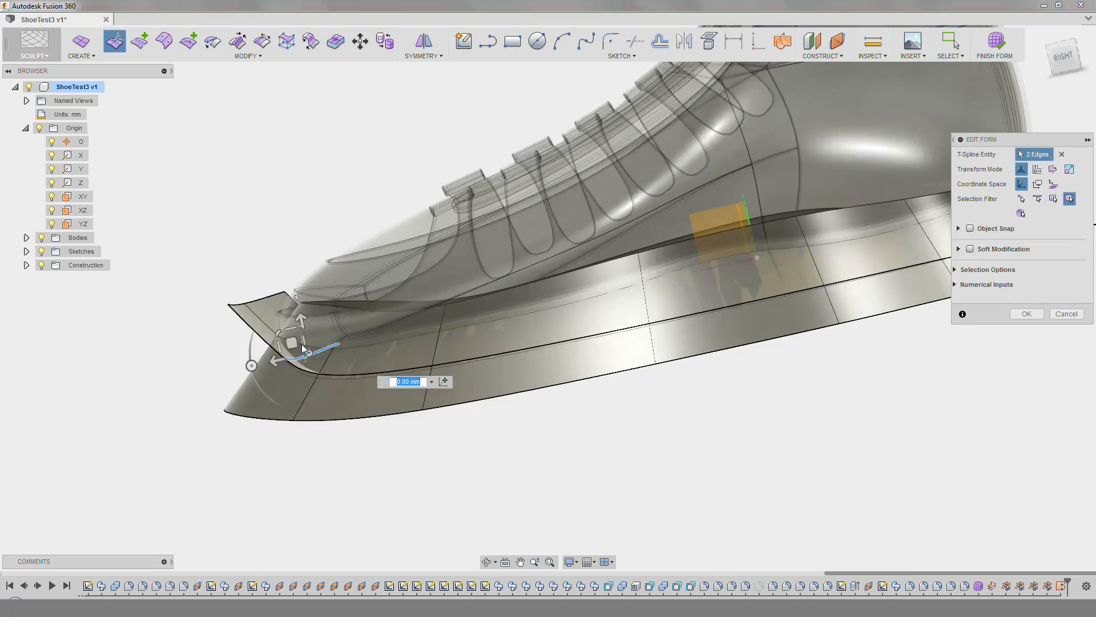
left_click_drag(279, 337, 278, 336)
middle_click_drag(279, 337, 412, 365, "shift")
Move two forefoot edges of the bottom surface by about -1.8 mm and -5.5 mm and finish the form.
left_click(470, 362)
middle_click_drag(565, 371, 439, 348, "shift")
left_click_drag(448, 348, 450, 344)
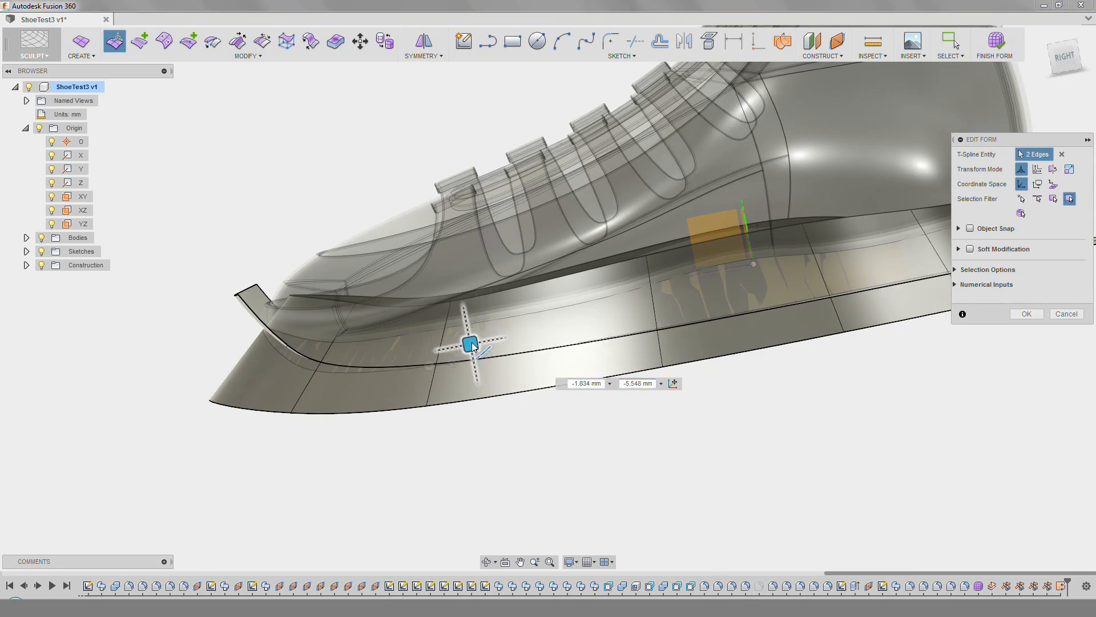
key("Return")
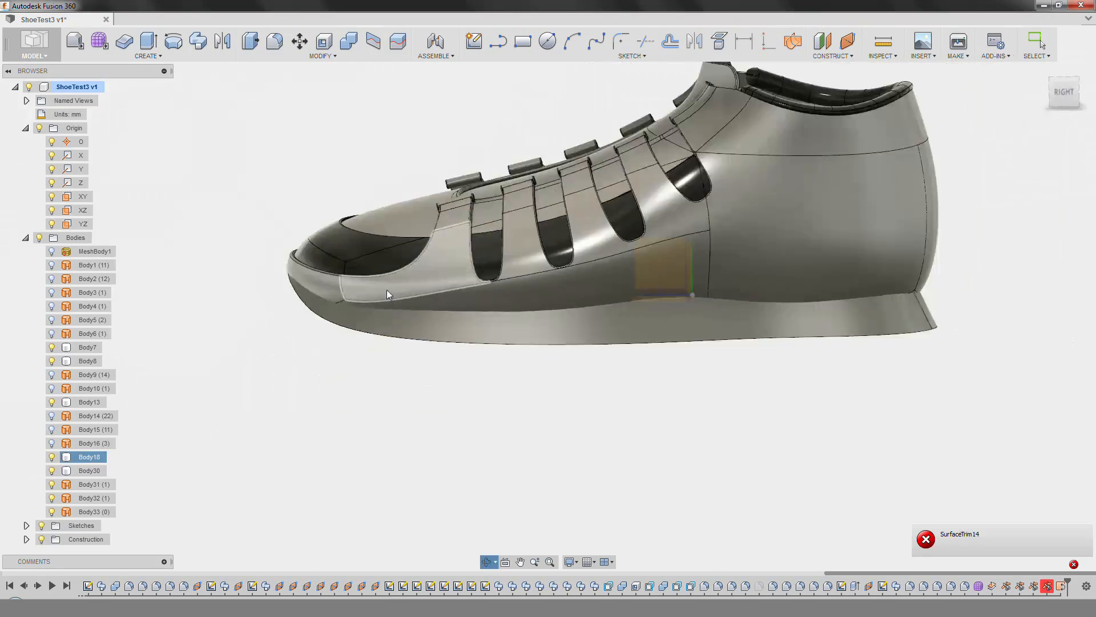
Reopen the sole form from the design history and adjust a midfoot vertex on the sole's underside.
middle_click_drag(386, 289, 388, 447, "shift")
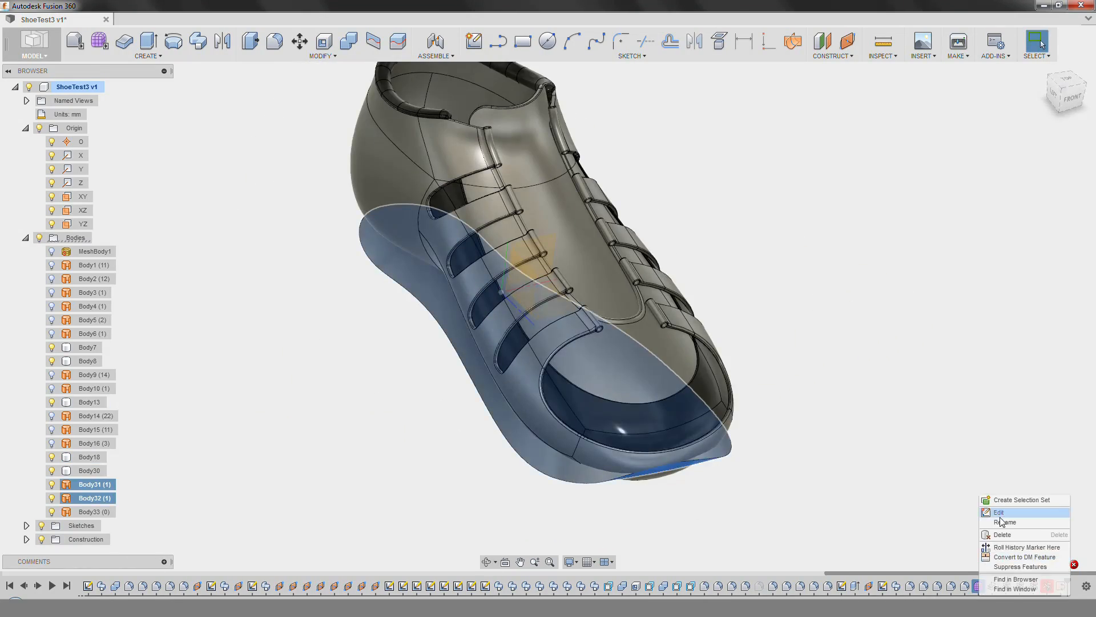
left_click(999, 512)
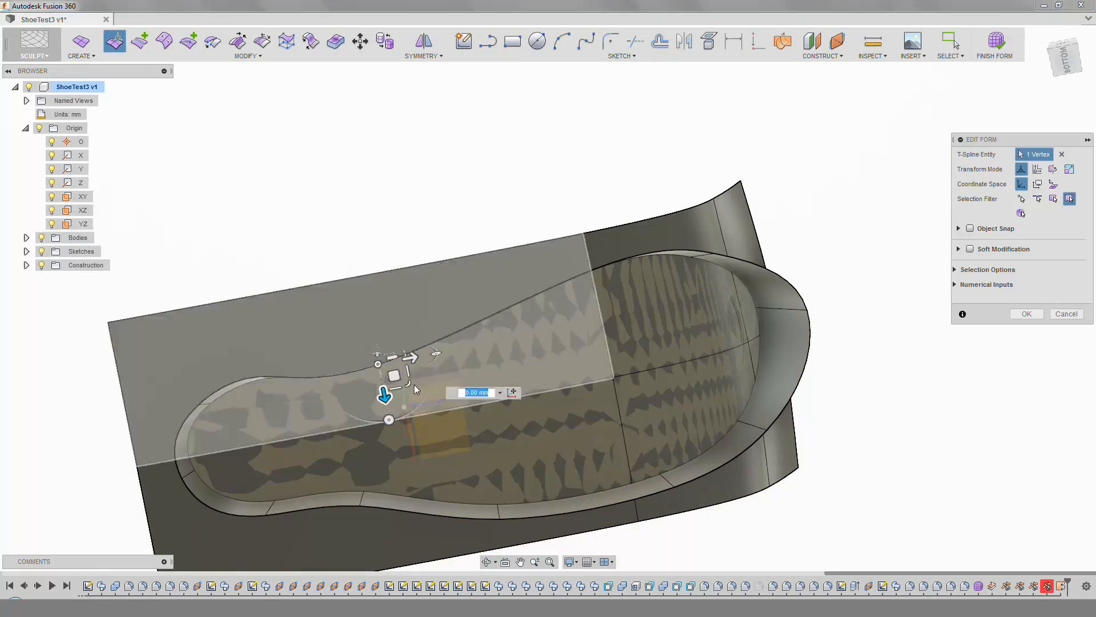
middle_click_drag(386, 391, 269, 487, "shift")
scroll(468, 263, "up", 5)
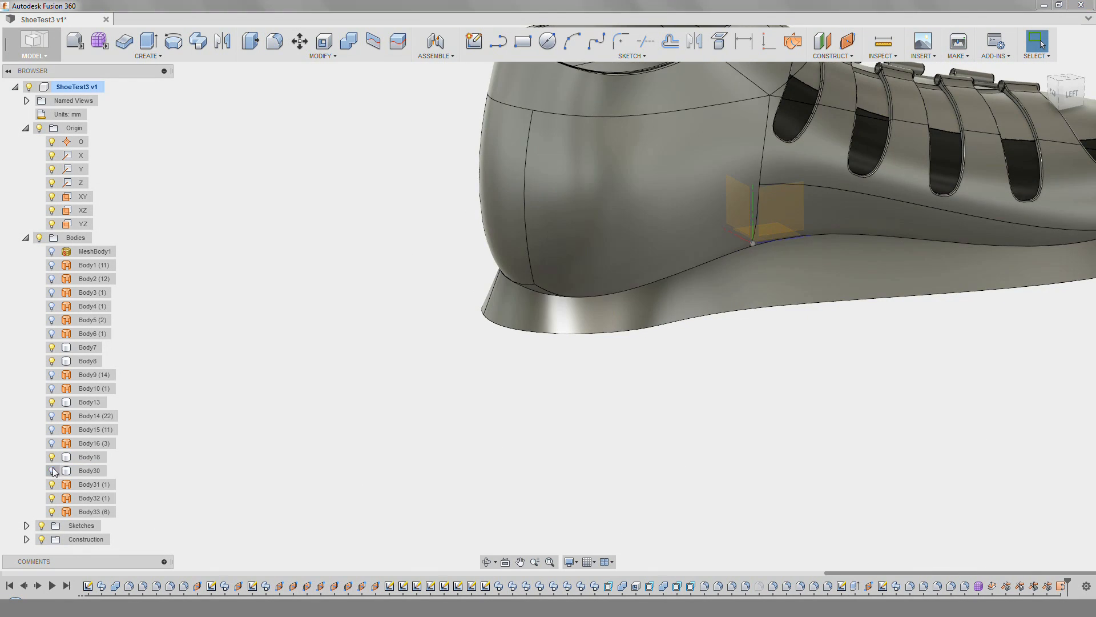
Roll the design history back to the foot surface offset and apply Move to a copy of that surface.
left_click(33, 46)
left_click(45, 93)
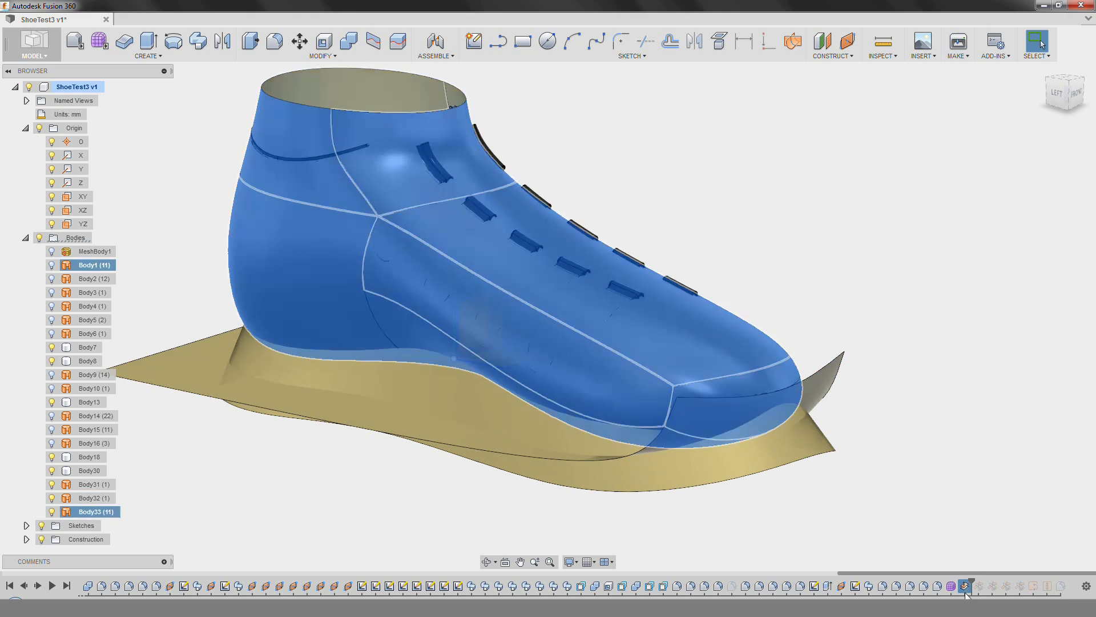
left_click(111, 525)
key("m")
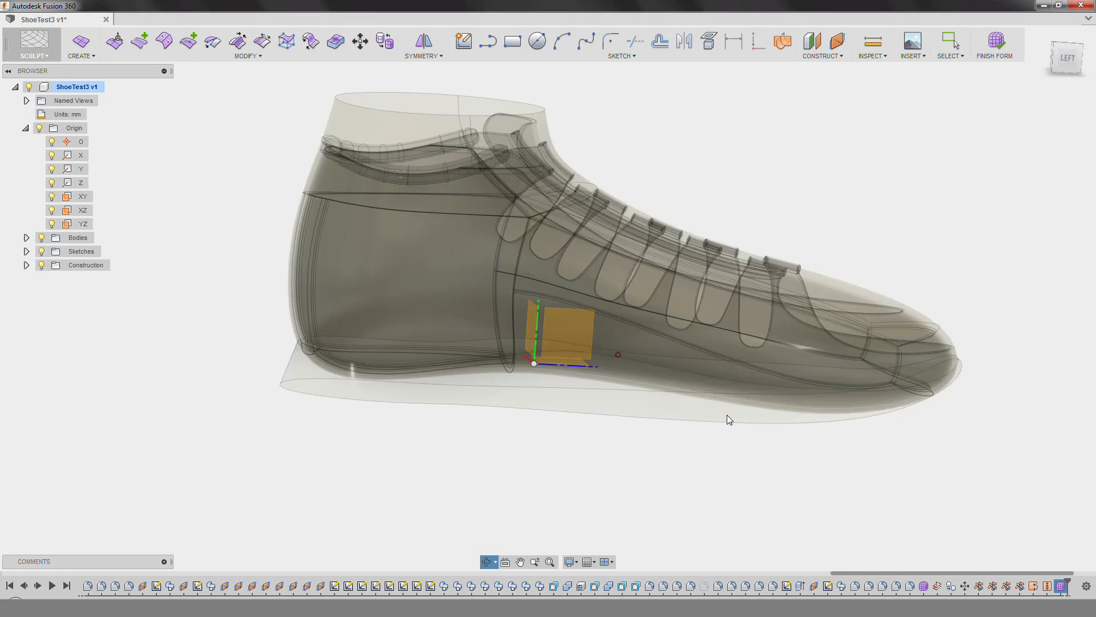
Create a single-face T-spline plane about 129 mm by 93 mm as a new body across the toe area.
left_click(560, 359)
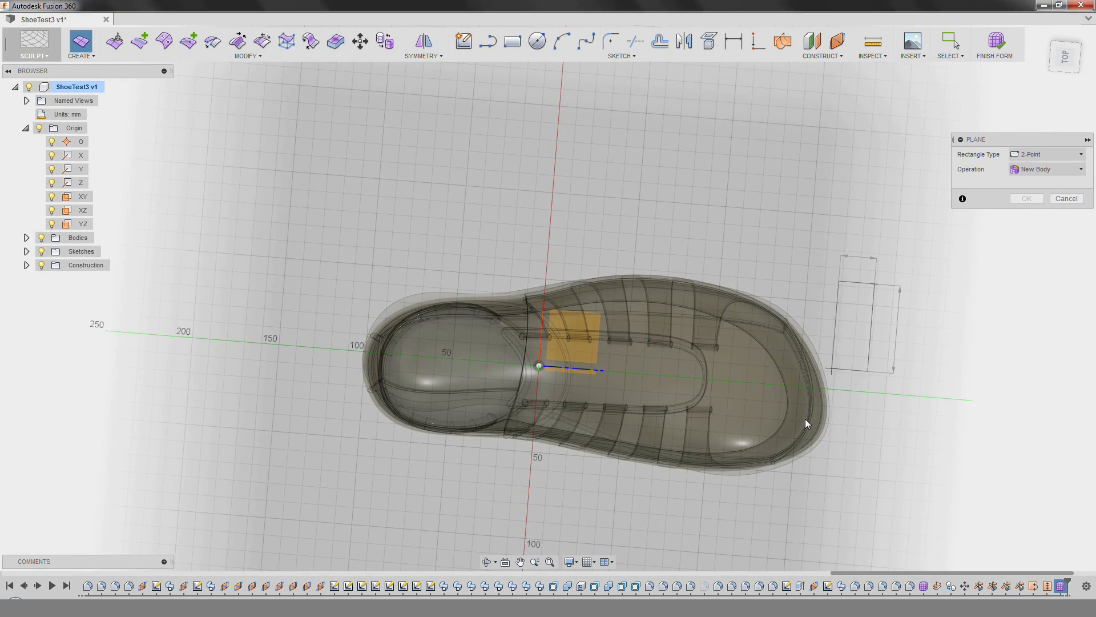
left_click(696, 499)
left_click(1063, 218)
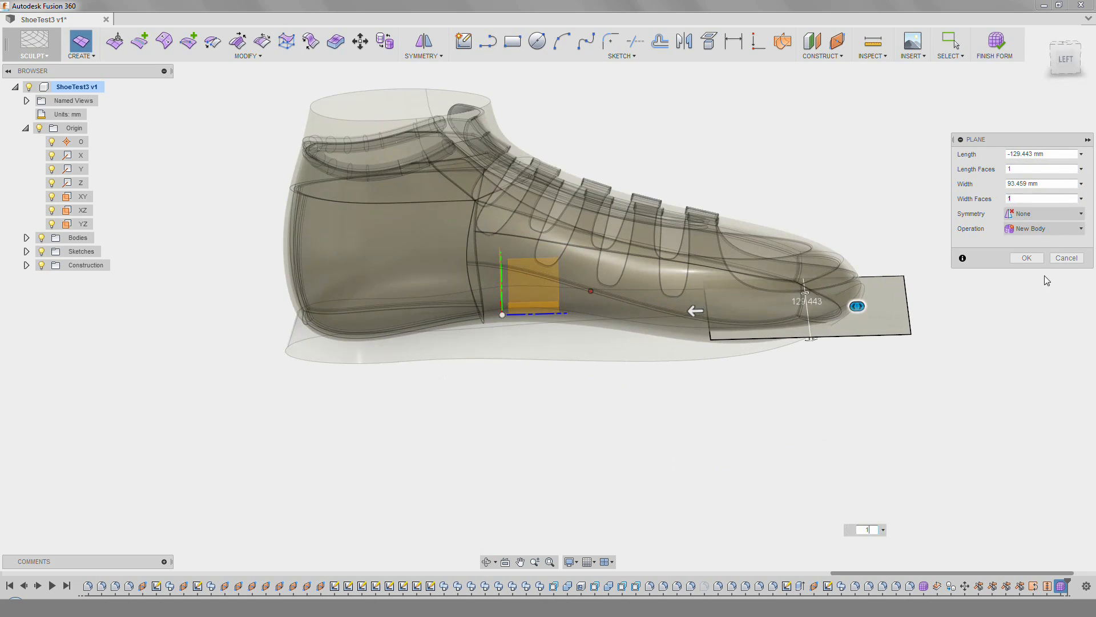
Extend the T-spline plane rearward by extruding its back edge in sections along the foot to beyond the heel.
left_click(115, 41)
left_click(710, 325)
scroll(710, 326, "up", 3)
middle_click_drag(710, 325, 739, 312, "shift")
middle_click_drag(894, 387, 919, 385)
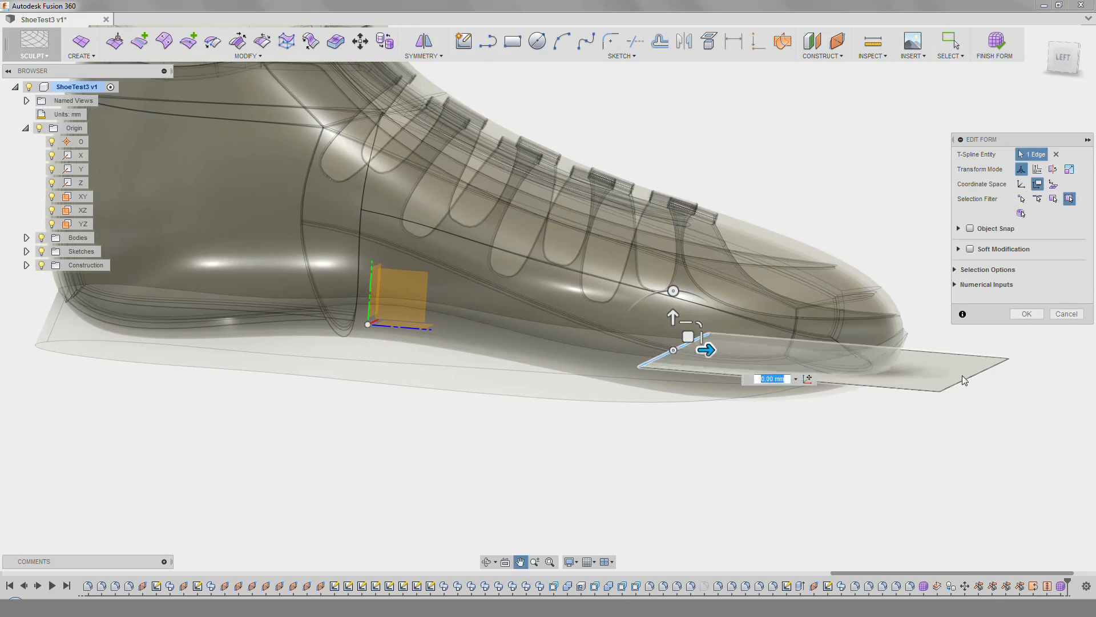
middle_click_drag(661, 345, 683, 345, "shift")
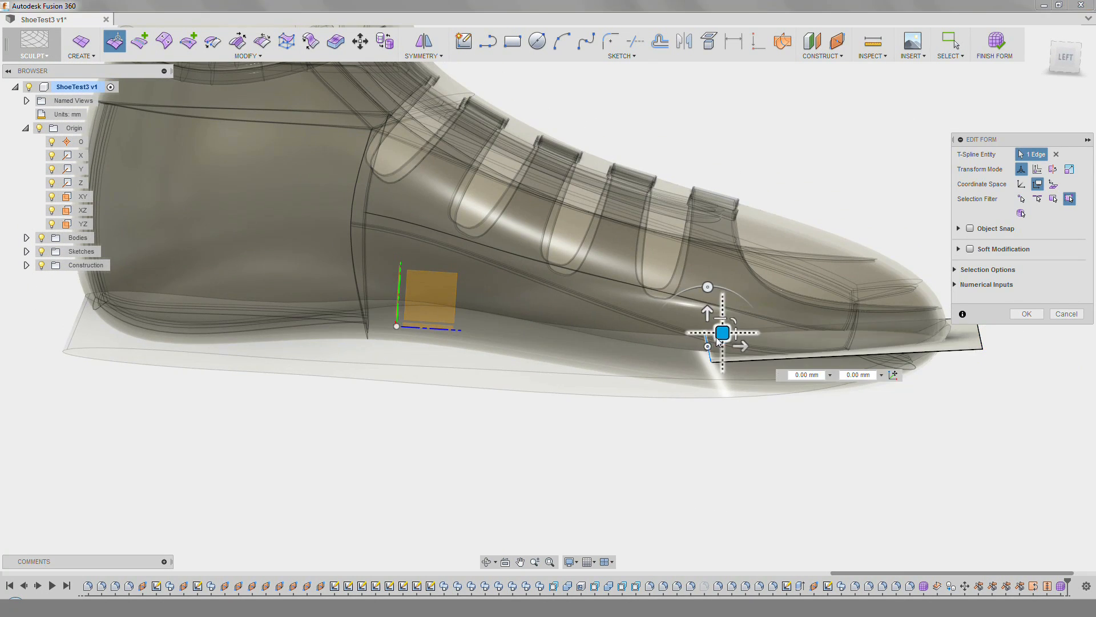
middle_click_drag(494, 299, 660, 310)
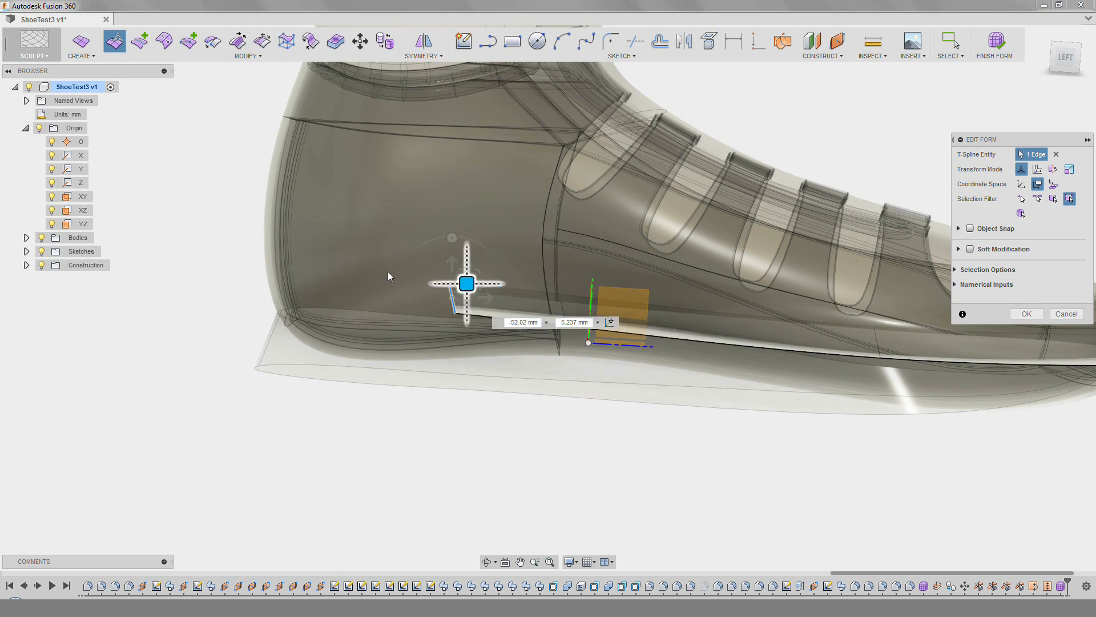
left_click_drag(203, 265, 203, 265)
Reposition the rearmost edge of the T-spline plane behind the heel.
middle_click_drag(445, 321, 412, 296, "shift")
scroll(457, 295, "up", 2)
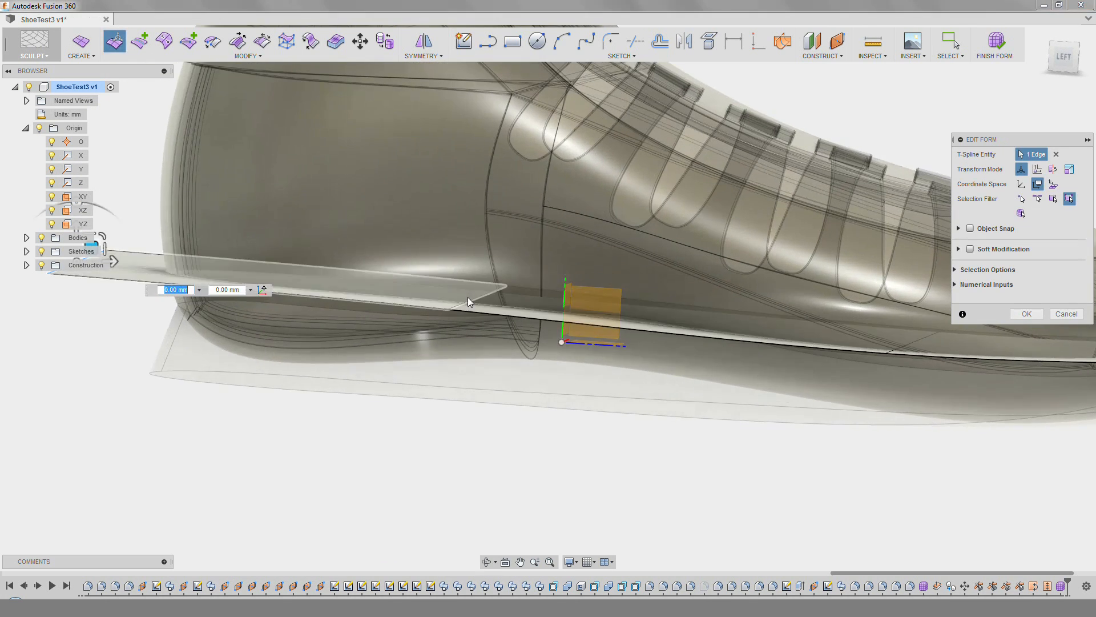
left_click_drag(514, 283, 592, 287)
middle_click_drag(393, 322, 504, 326)
left_click(201, 261)
left_click_drag(204, 275, 204, 275)
Lower the T-spline plane slightly near the midfoot so it follows the foot's side contour.
middle_click_drag(498, 361, 530, 373, "shift")
middle_click_drag(782, 291, 667, 343)
middle_click_drag(697, 409, 828, 377, "shift")
scroll(828, 377, "down", 2)
middle_click_drag(913, 368, 496, 339)
scroll(371, 400, "up", 2)
scroll(548, 342, "down", 2)
left_click(1060, 55)
scroll(399, 362, "up", 2)
left_click(443, 309)
left_click_drag(459, 295, 460, 301)
Fine-tune a vertex of the T-spline plane ahead of the midfoot and finish the form.
middle_click_drag(903, 306, 661, 302)
left_click(564, 285)
left_click_drag(575, 296, 576, 295)
middle_click_drag(897, 334, 347, 355)
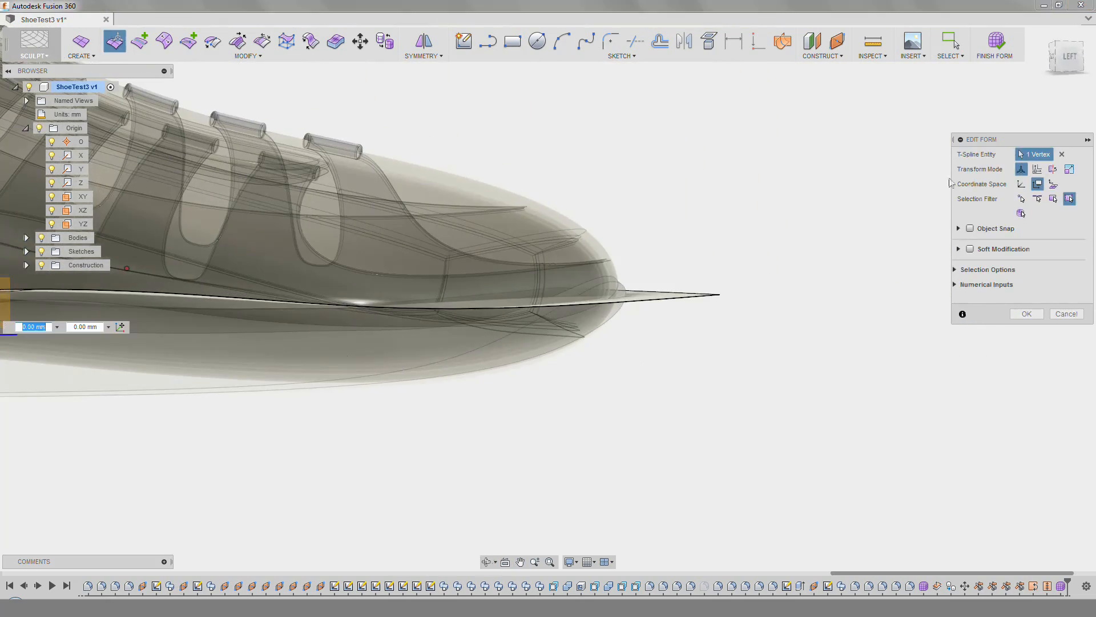
left_click(995, 43)
Trim away the upper part of the copied foot surface using the T-spline plane as the cutting tool.
middle_click_drag(823, 174, 395, 5, "shift")
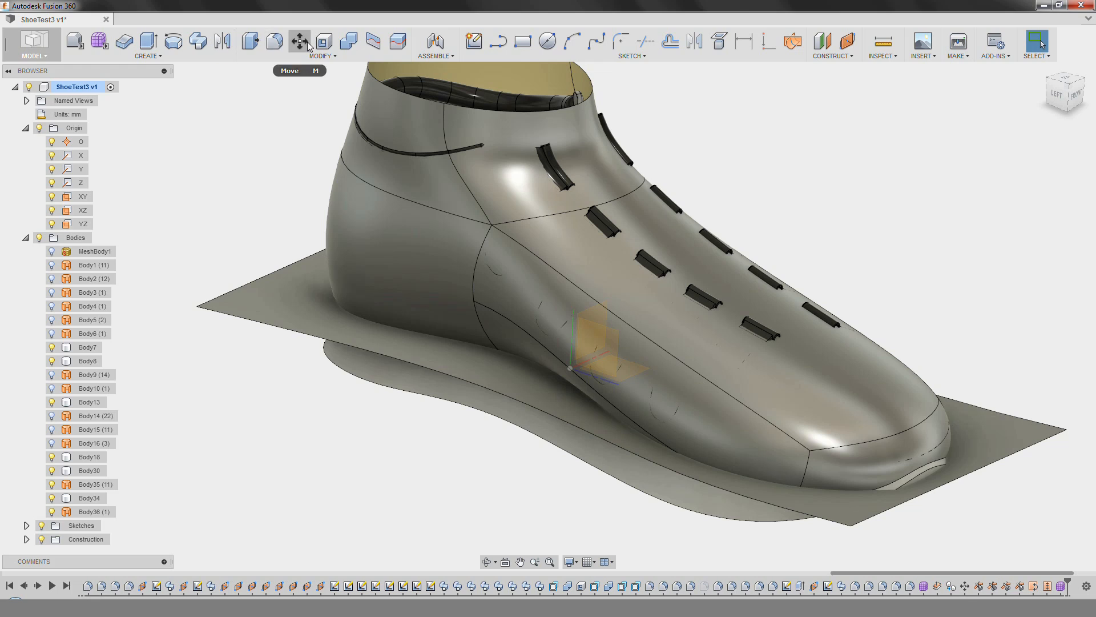
left_click(285, 295)
left_click(384, 180)
left_click(1026, 184)
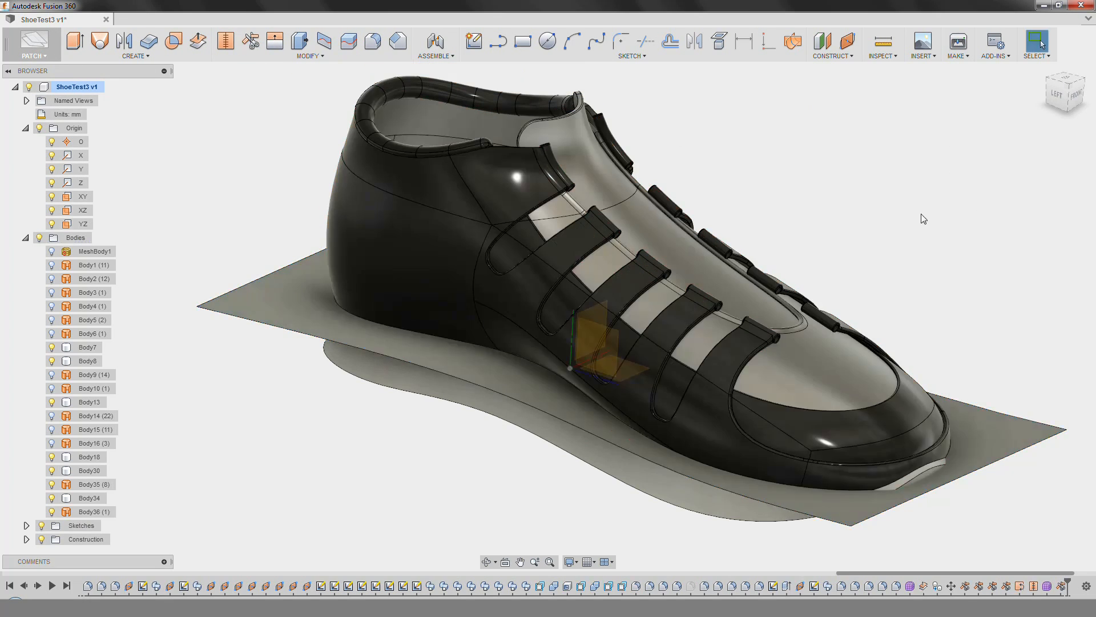
Hide the T-spline cutting plane Body36.
left_click(240, 318)
middle_click_drag(351, 451, 632, 399, "shift")
scroll(632, 400, "up", 3)
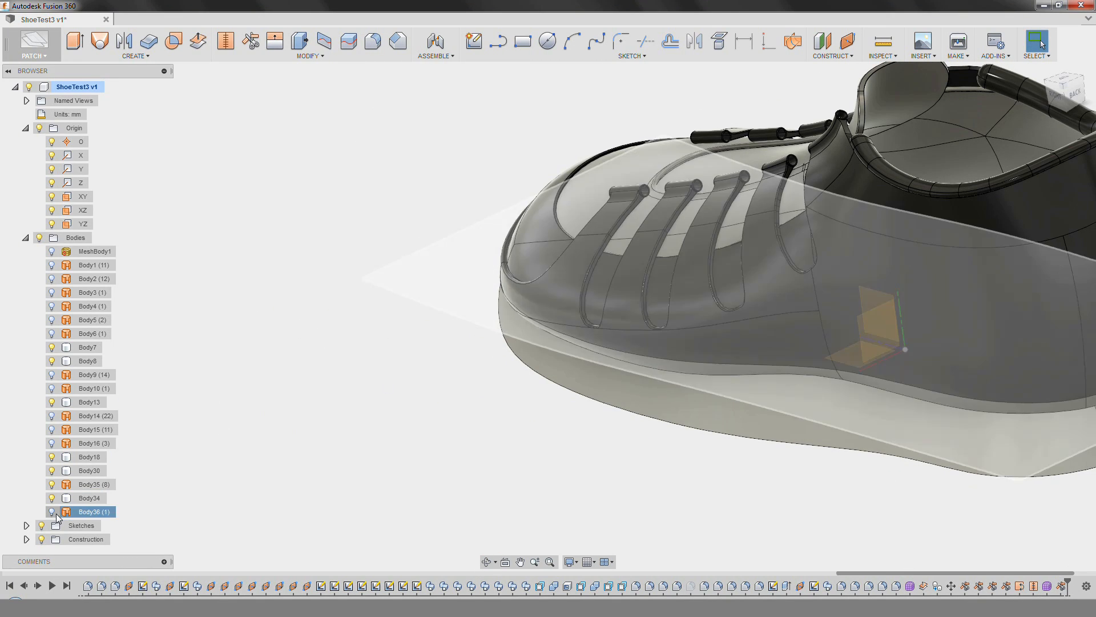
Thicken the trimmed foot surface Body35 by 1 mm on one side as a new body.
left_click(727, 372)
scroll(504, 311, "up", 4)
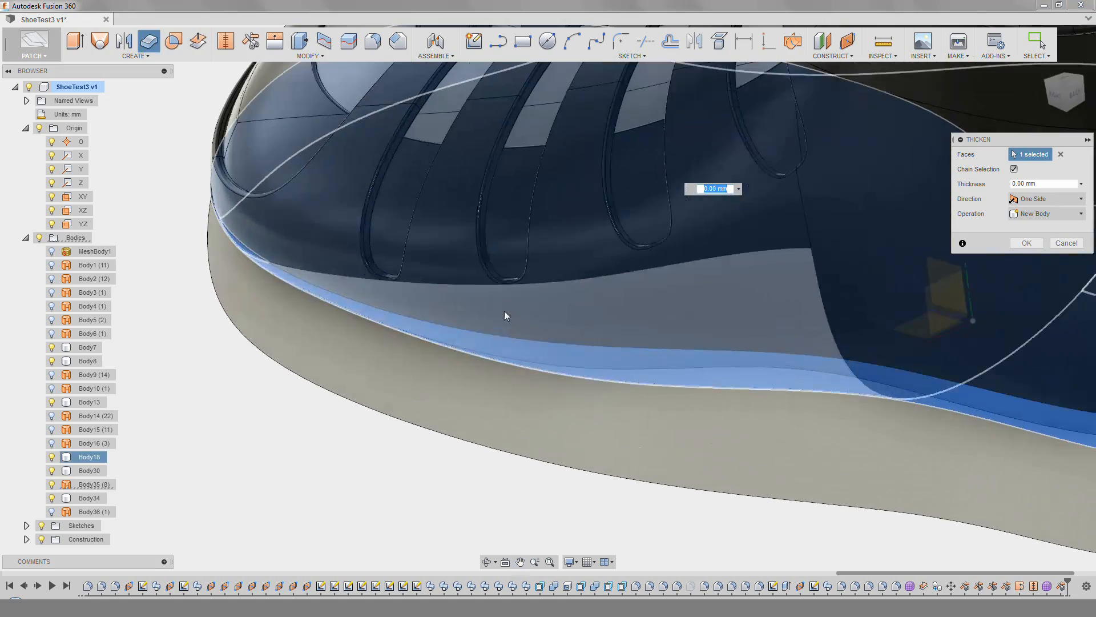
scroll(841, 482, "up", 2)
middle_click_drag(962, 261, 864, 279)
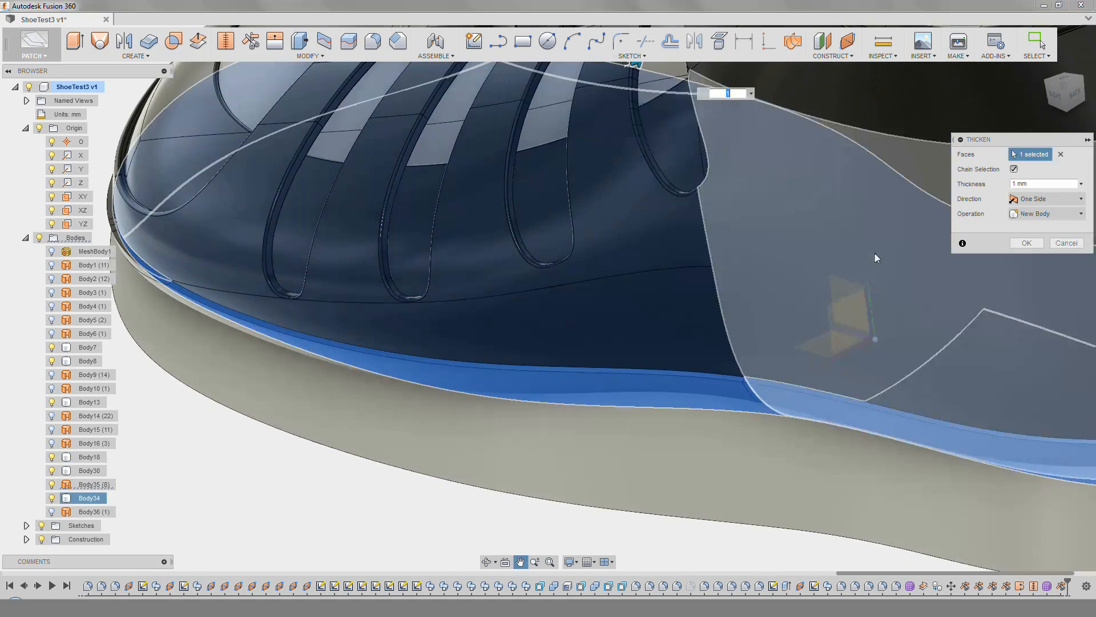
type("2")
middle_click_drag(820, 309, 599, 362, "shift")
scroll(378, 349, "up", 4)
middle_click_drag(378, 350, 348, 349, "shift")
type("1")
middle_click_drag(529, 345, 489, 372, "shift")
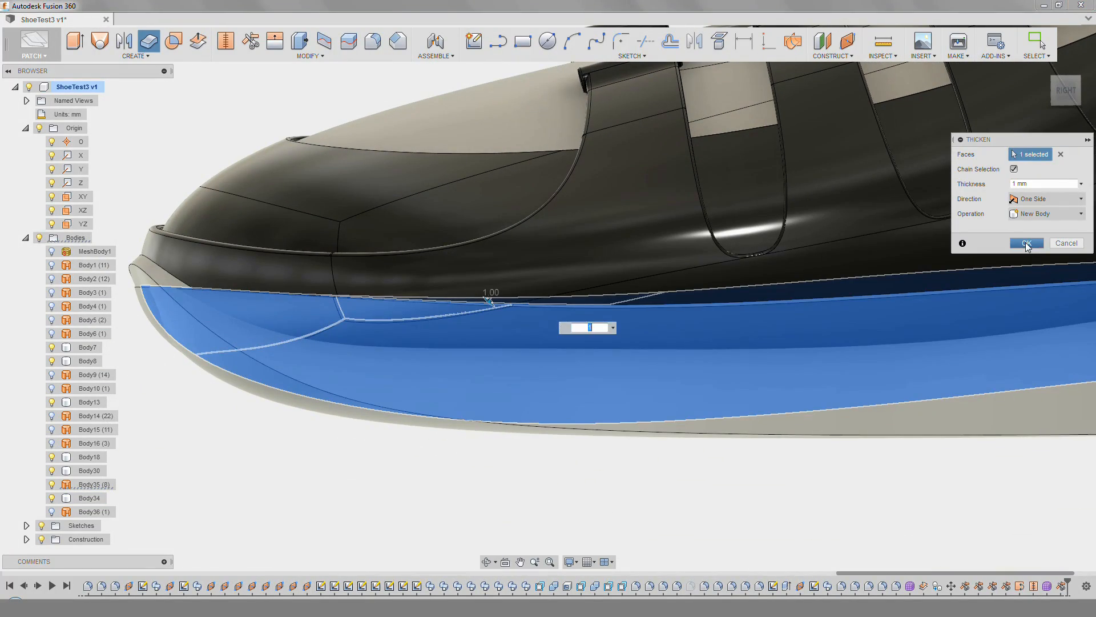
Hide the upper shoe bodies Body30, Body18, Body13, Body8 and Body7 to isolate the sole bodies.
scroll(303, 426, "down", 3)
middle_click_drag(304, 426, 576, 322, "shift")
scroll(576, 386, "down", 3)
scroll(891, 240, "up", 5)
middle_click_drag(891, 274, 468, 467, "shift")
scroll(468, 467, "up", 4)
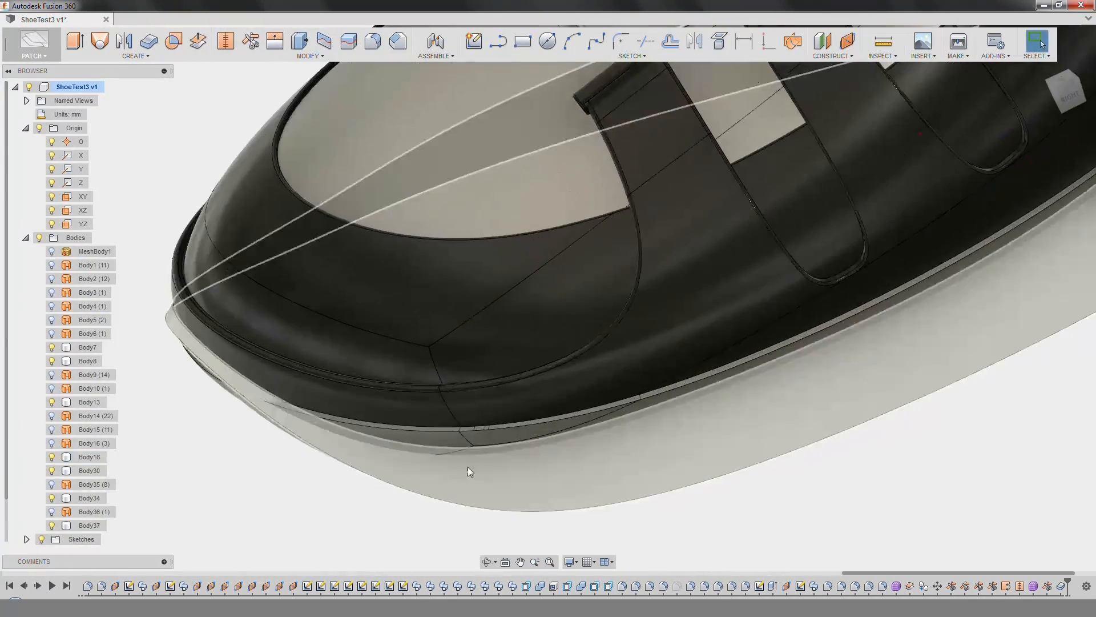
left_click(51, 469)
left_click(52, 457)
left_click(52, 402)
left_click(52, 360)
left_click(52, 347)
middle_click_drag(152, 492, 312, 463, "shift")
scroll(354, 465, "down", 3)
middle_click_drag(400, 468, 413, 334, "shift")
scroll(299, 362, "up", 3)
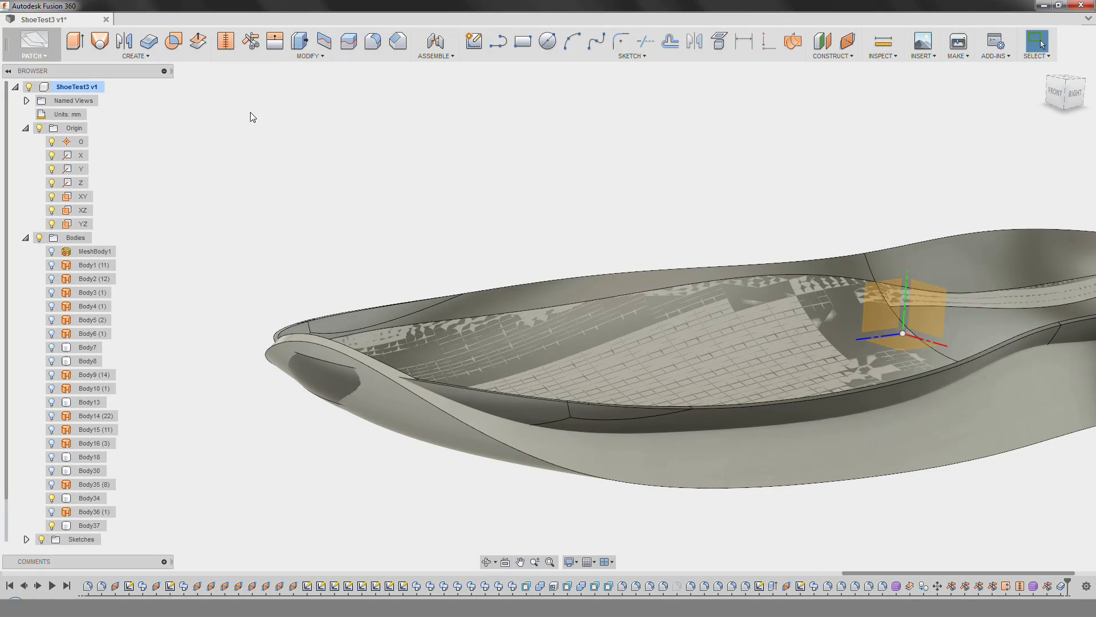
Combine the sole body Body34 and the thickened layer Body37 with the Cut operation, keeping the tool bodies.
left_click(34, 56)
left_click(36, 77)
left_click(348, 43)
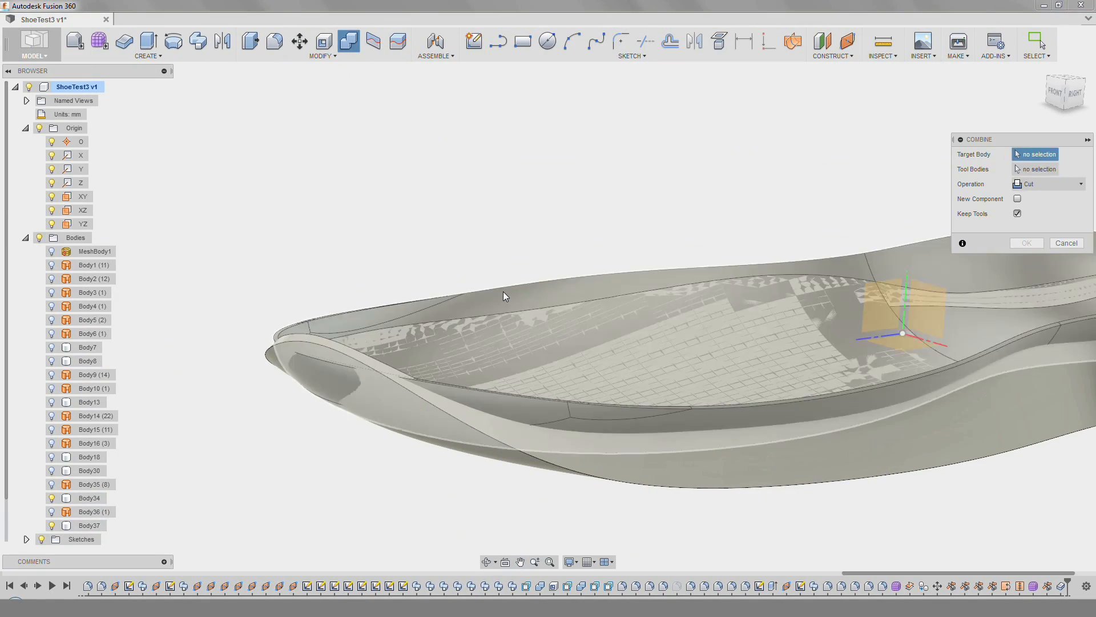
left_click(504, 297)
left_click(817, 474)
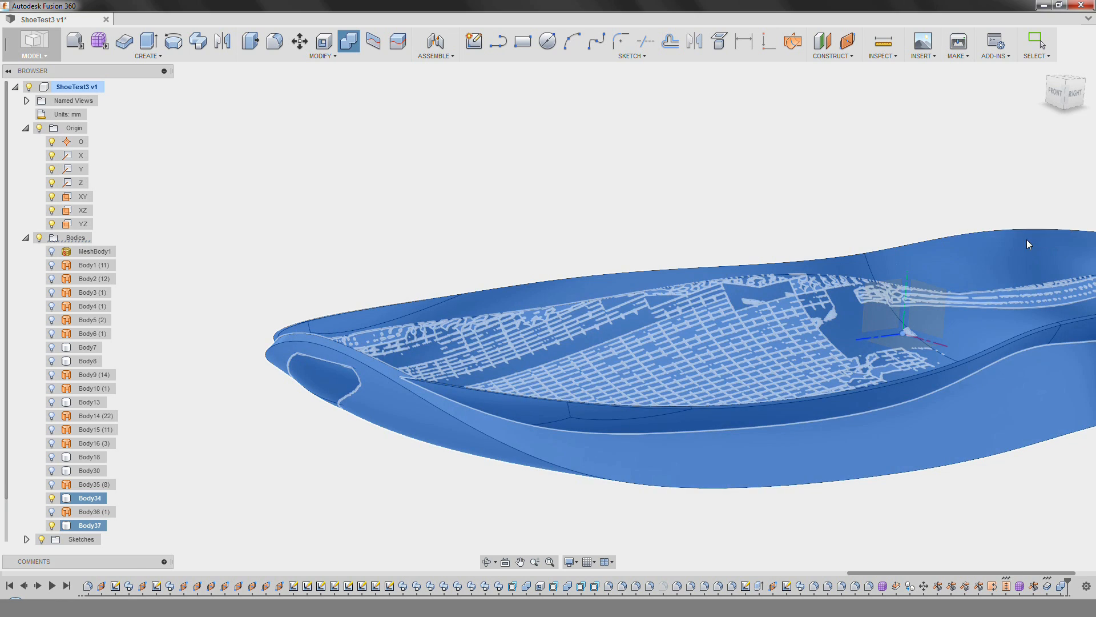
key("Return")
Remove the leftover sliver body Body38 outside the toe of the sole.
left_click(82, 543)
key("Delete")
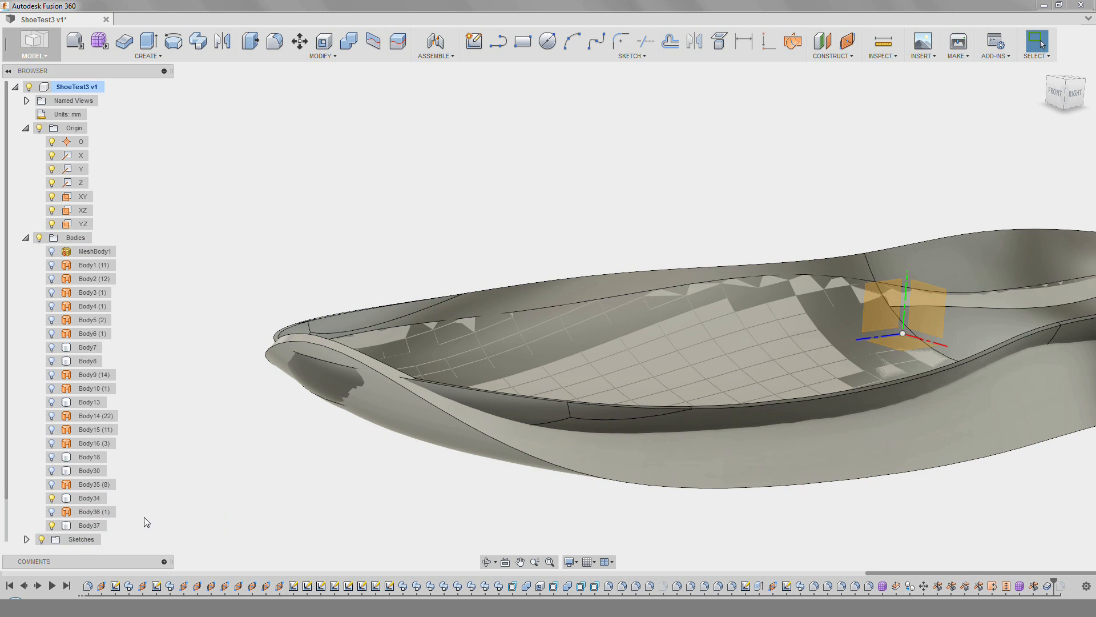
left_click(280, 56)
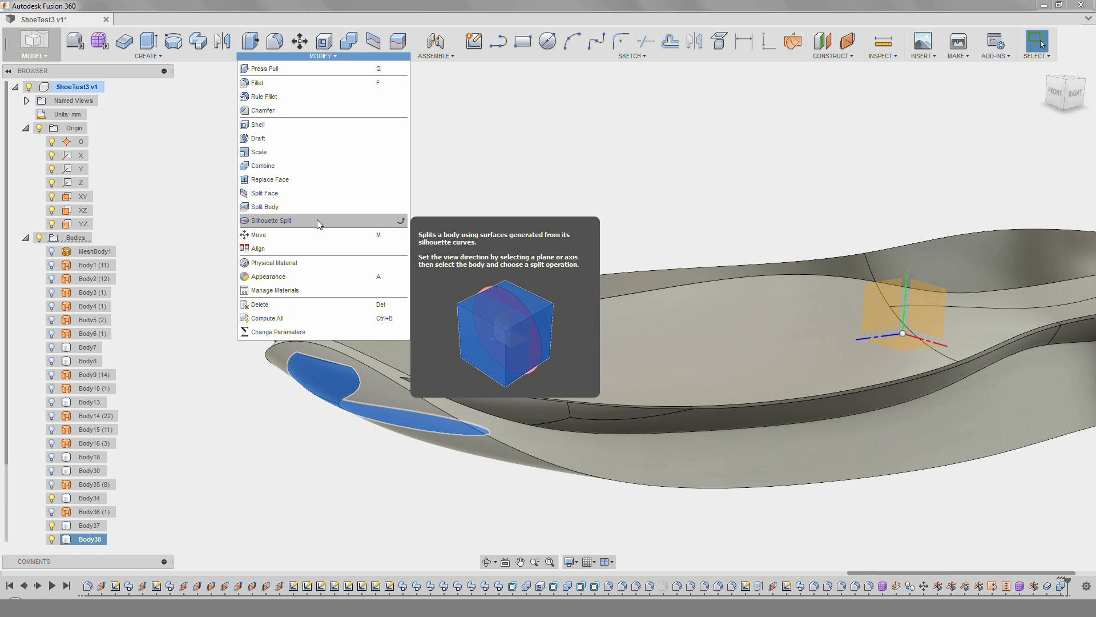
left_click(330, 303)
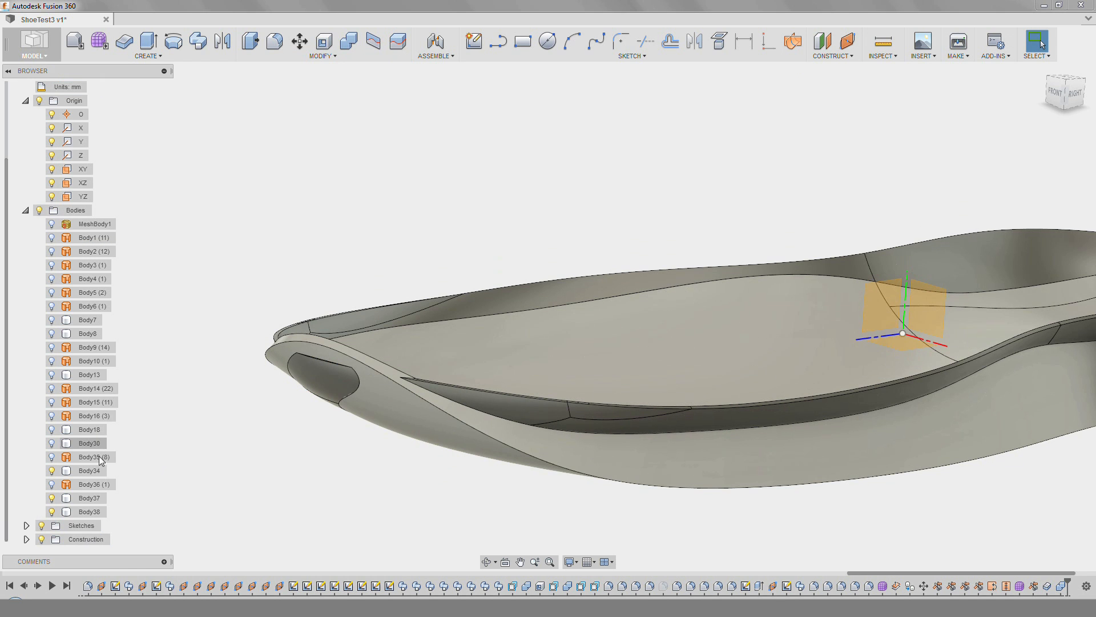
right_click(96, 512)
Combine the sole body Body34 with the thickened foot layer Body37 again.
middle_click_drag(221, 507, 354, 486, "shift")
scroll(560, 382, "down", 3)
middle_click_drag(560, 382, 548, 325, "shift")
left_click(348, 41)
left_click(724, 445)
left_click(802, 382)
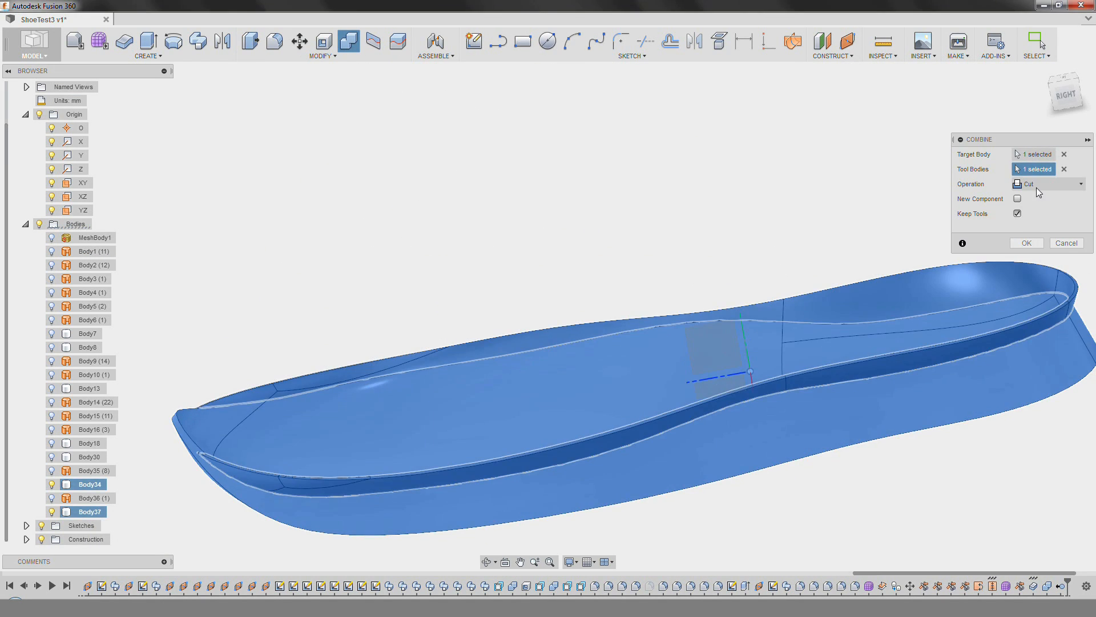
left_click(1027, 244)
Edit the last Combine feature from the design history and turn off Keep Tools.
middle_click_drag(320, 411, 264, 430, "shift")
right_click(1061, 585)
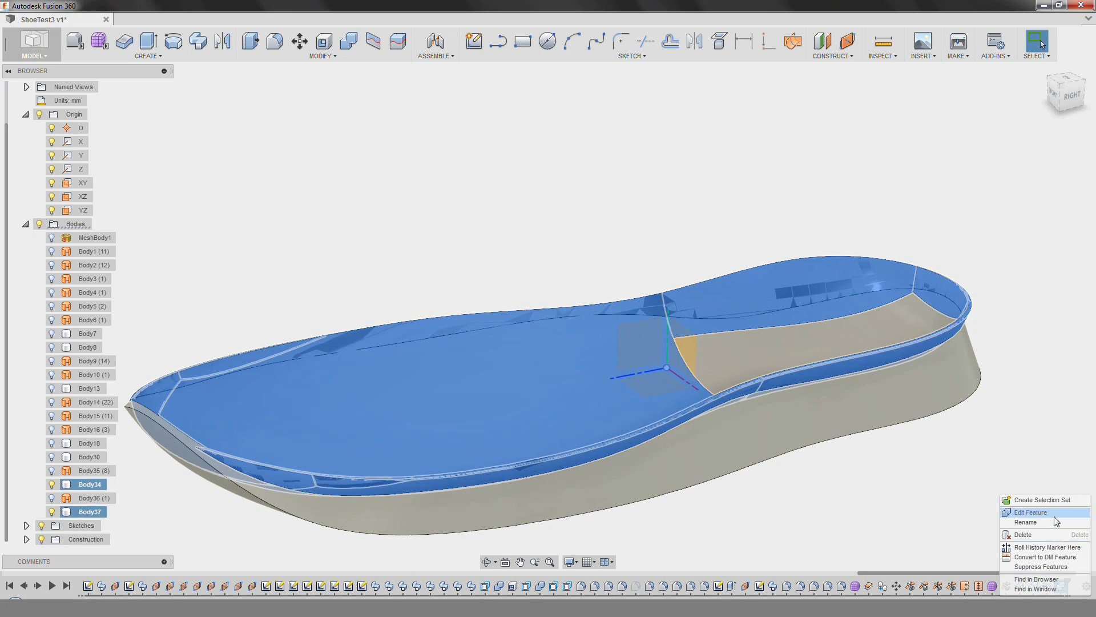
left_click(1054, 513)
left_click(1015, 212)
left_click(1018, 245)
Fillet the edge running around the toe between the sole body and the foot layer with an 8 mm radius.
mouse_move(365, 454)
middle_mouse_down("shift")
mouse_move(314, 416)
mouse_move(365, 455)
middle_mouse_up("shift")
middle_click_drag(365, 455, 522, 408)
scroll(522, 408, "up", 2)
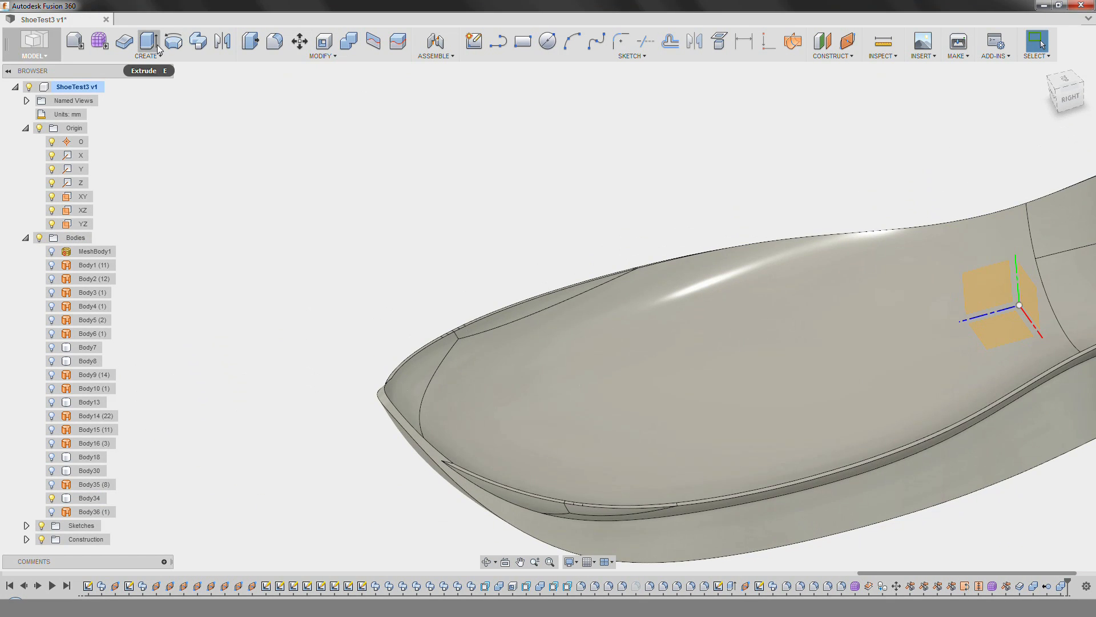
left_click(275, 41)
scroll(274, 209, "up", 5)
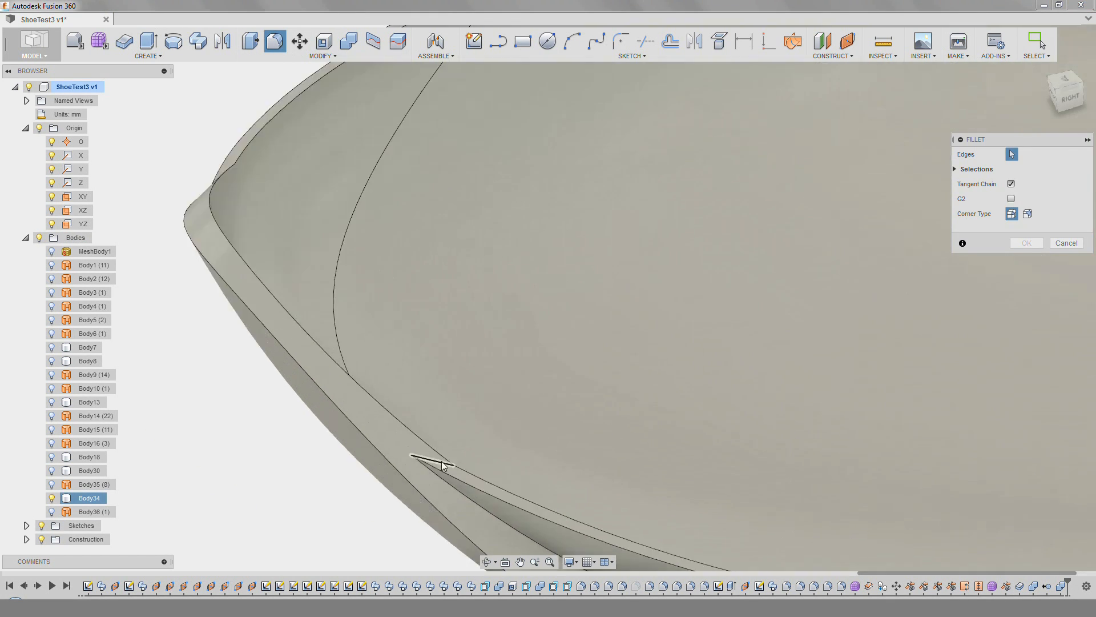
middle_click_drag(274, 205, 258, 205, "shift")
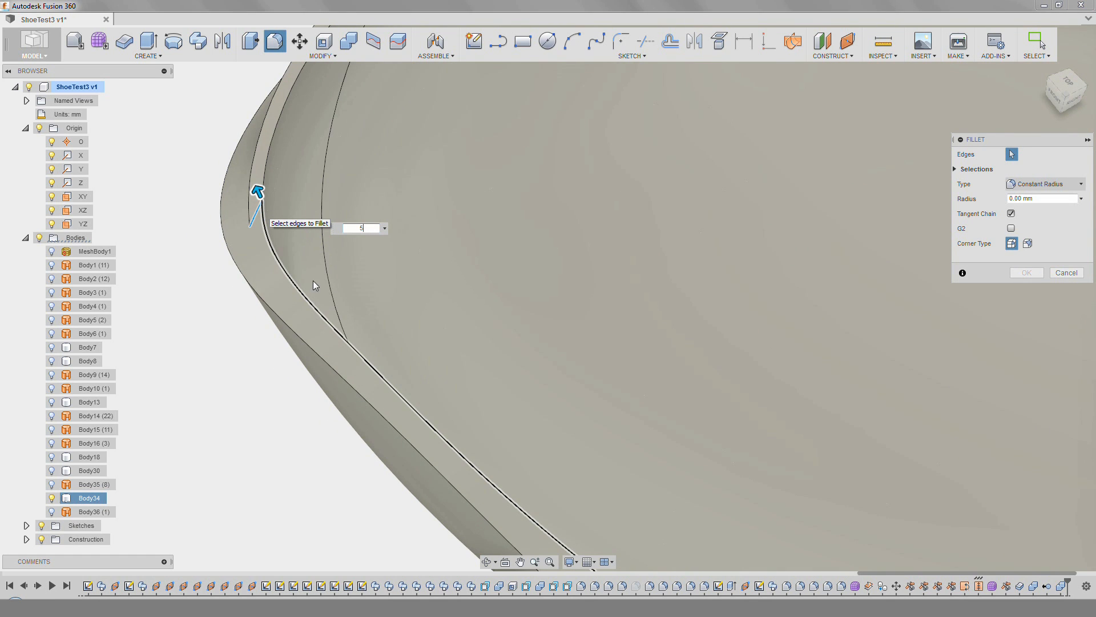
middle_click_drag(249, 363, 676, 399, "shift")
scroll(676, 399, "down", 3)
middle_click_drag(809, 418, 640, 351, "shift")
key("Return")
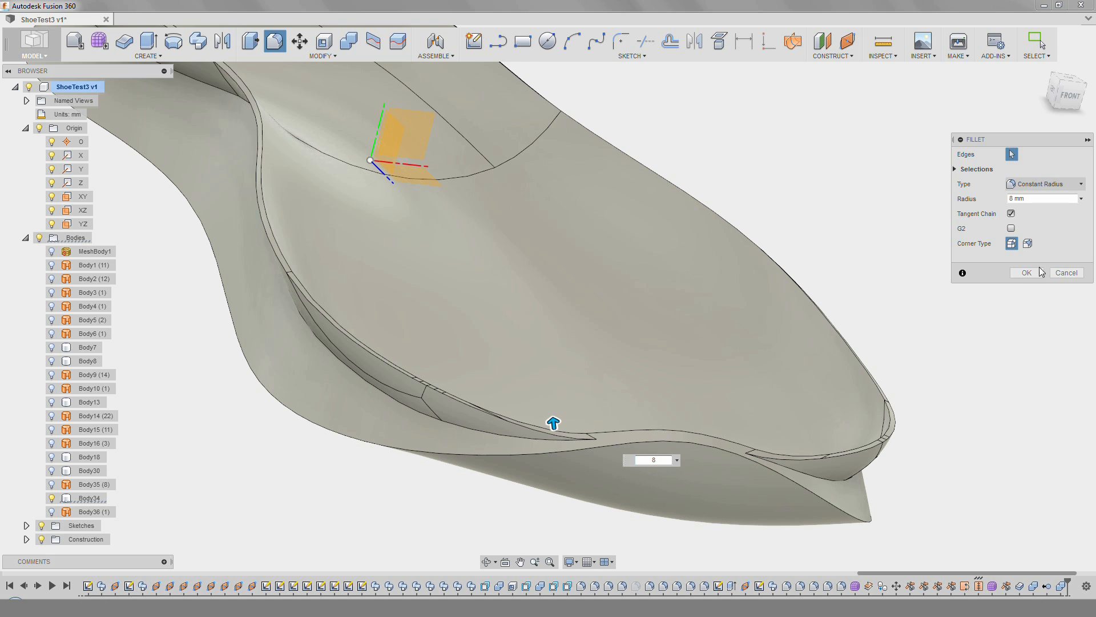
middle_click_drag(436, 361, 478, 313, "shift")
Fillet the groove edge along the side of the sole below the foot layer with a 3 mm radius.
key("f")
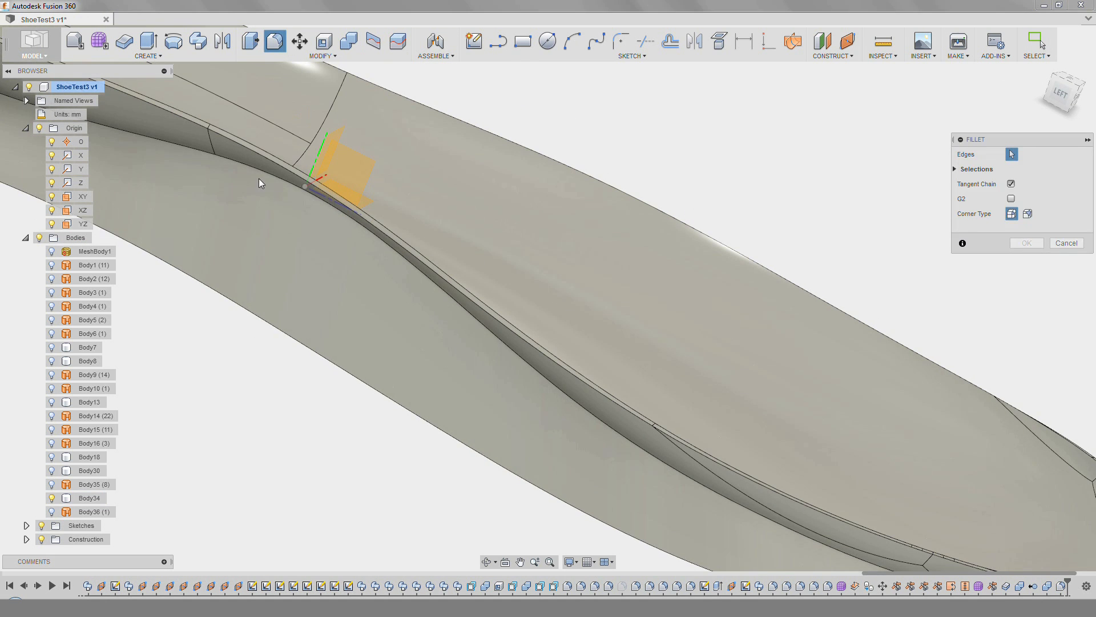
scroll(636, 345, "down", 3)
type("3")
left_click_drag(444, 243, 392, 250)
type("4")
middle_click_drag(729, 371, 662, 377, "shift")
left_click_drag(407, 244, 388, 245)
scroll(799, 507, "up", 3)
scroll(800, 506, "down", 5)
middle_click_drag(722, 476, 866, 263, "shift")
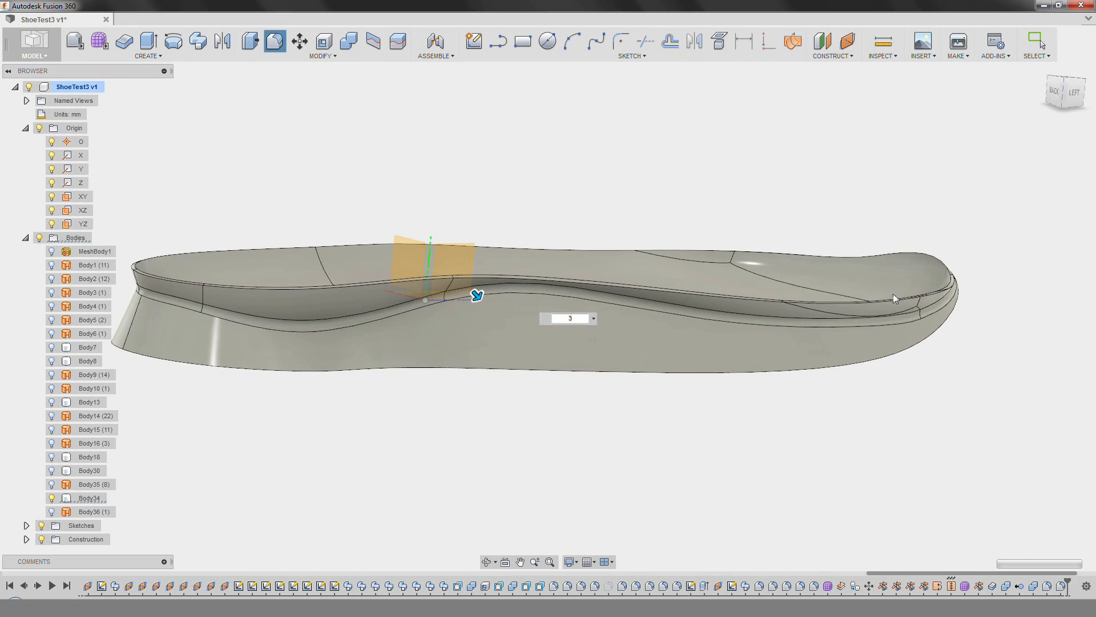
Try to fillet the sole's bottom outline with a 1 mm radius.
middle_click_drag(895, 299, 692, 328, "shift")
scroll(692, 327, "up", 3)
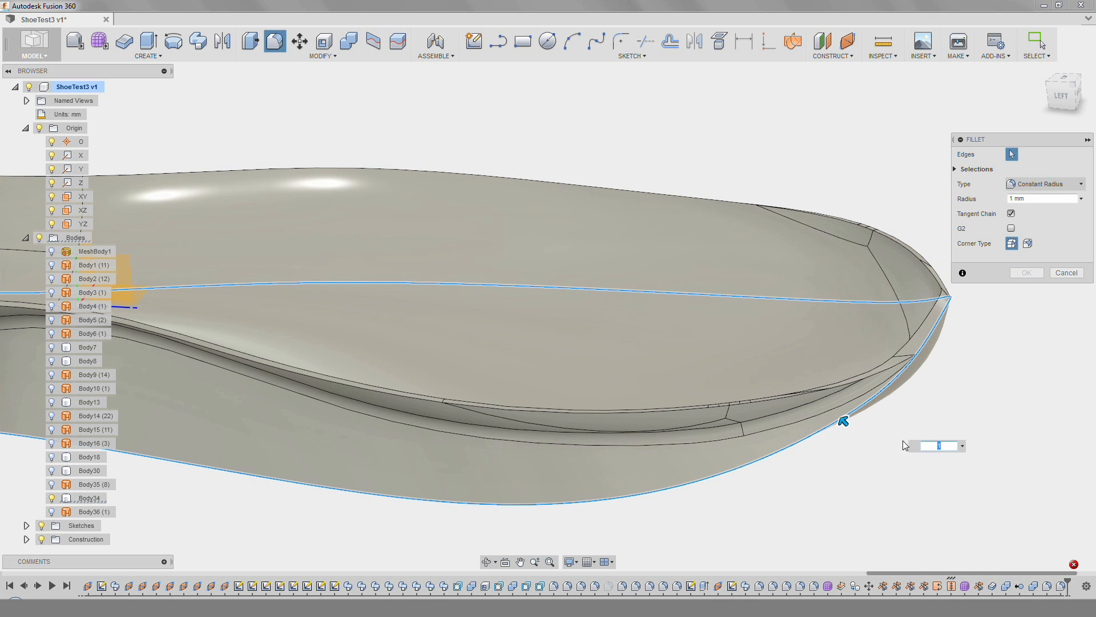
left_click(1067, 272)
Fillet the rim edge of the foot layer on the sole body with a 1 mm radius.
scroll(909, 365, "up", 4)
scroll(824, 420, "down", 3)
middle_click_drag(910, 394, 782, 308, "shift")
left_click(274, 42)
left_click(365, 288)
type("1")
middle_click_drag(381, 297, 462, 365, "shift")
scroll(643, 337, "down", 5)
key("Return")
Fillet the bottom outline edge of the sole with a 1 mm radius.
scroll(351, 424, "down", 3)
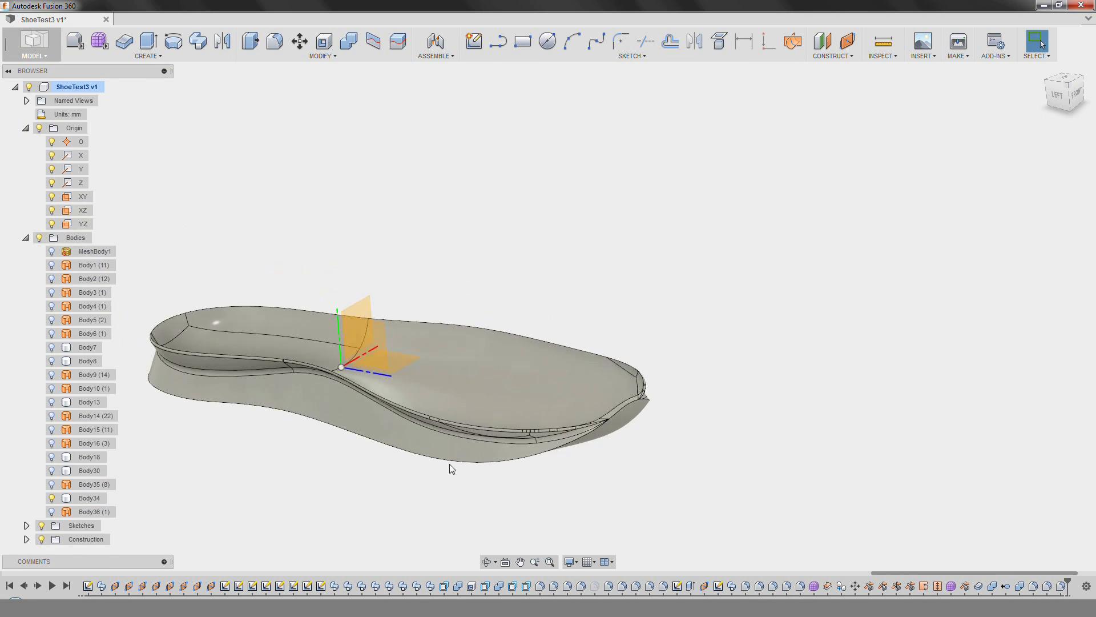
middle_click_drag(351, 424, 281, 394, "shift")
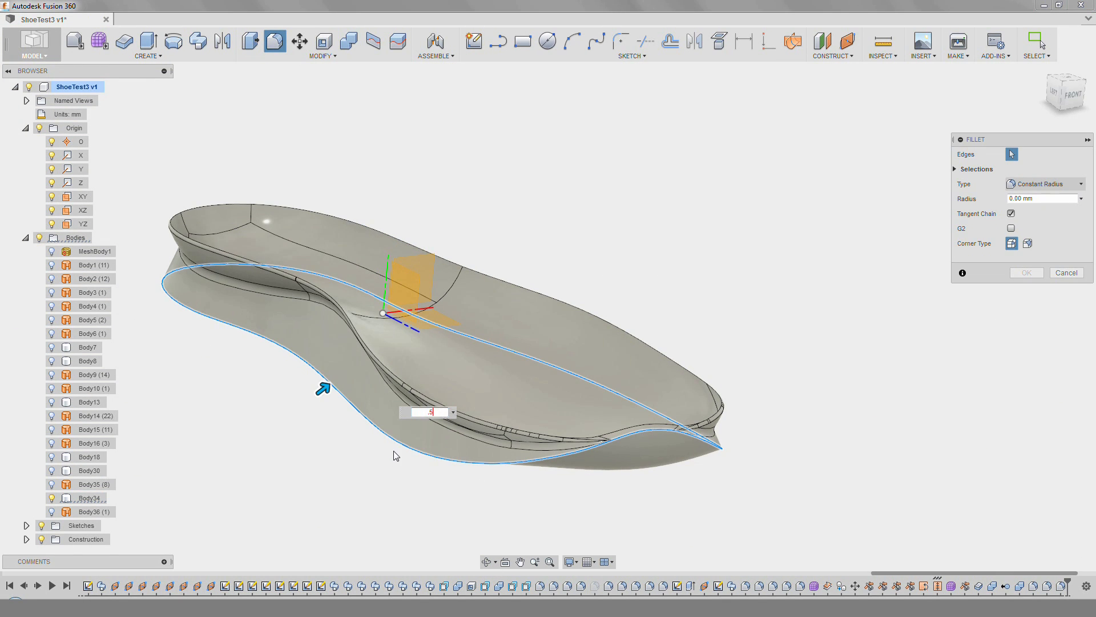
type("21.5")
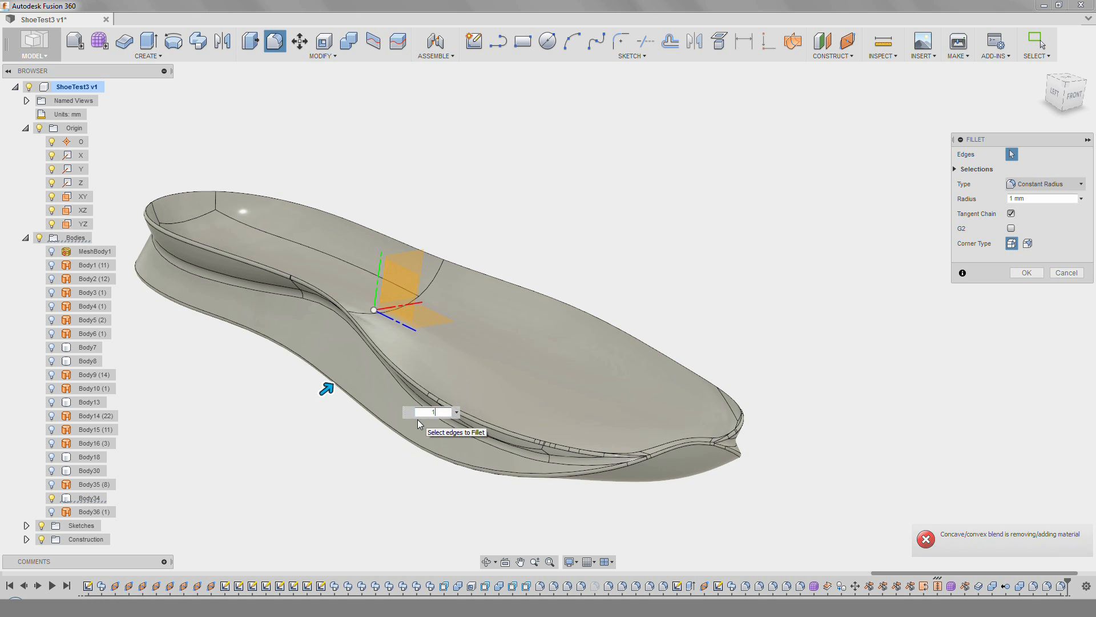
left_click(1029, 273)
Switch the visual style to shading without edges and examine the sole together with the shoe upper from the side.
middle_click_drag(568, 306, 193, 323, "shift")
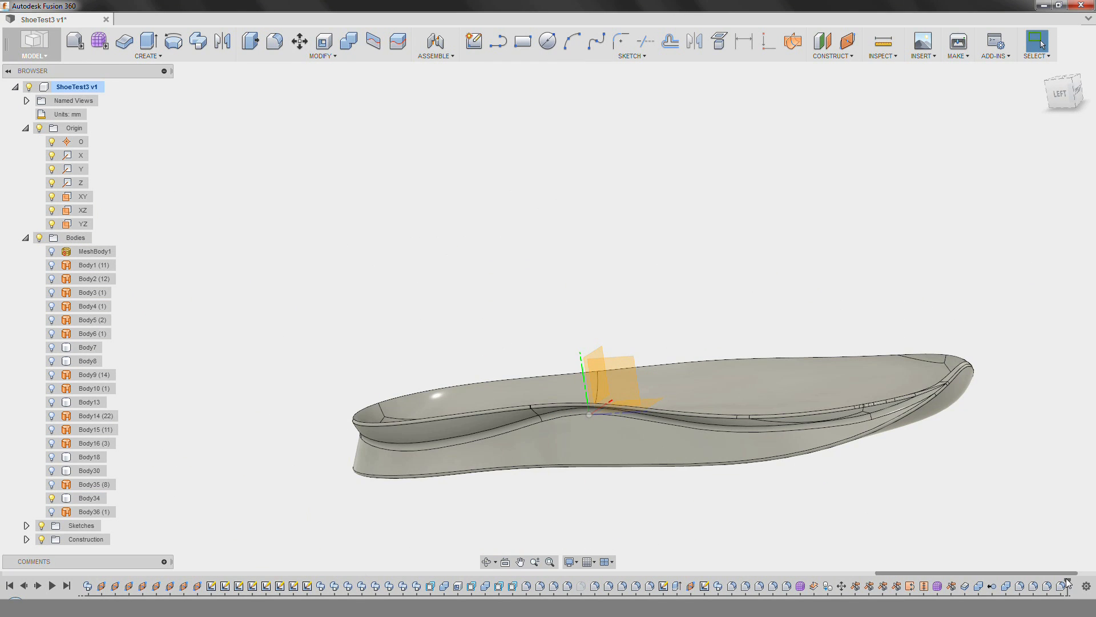
mouse_move(571, 457)
middle_mouse_down("shift")
mouse_move(954, 491)
mouse_move(1033, 421)
mouse_move(890, 457)
middle_mouse_up("shift")
left_click(571, 562)
mouse_move(600, 469)
left_click(702, 469)
mouse_move(703, 469)
middle_mouse_down("shift")
mouse_move(463, 447)
mouse_move(727, 460)
mouse_move(448, 279)
mouse_move(491, 399)
mouse_move(543, 482)
mouse_move(399, 296)
mouse_move(451, 342)
mouse_move(313, 370)
mouse_move(379, 371)
mouse_move(495, 270)
mouse_move(12, 336)
mouse_move(403, 358)
middle_mouse_up("shift")
middle_click_drag(440, 323, 451, 234, "shift")
key("Escape")
scroll(824, 334, "up", 3)
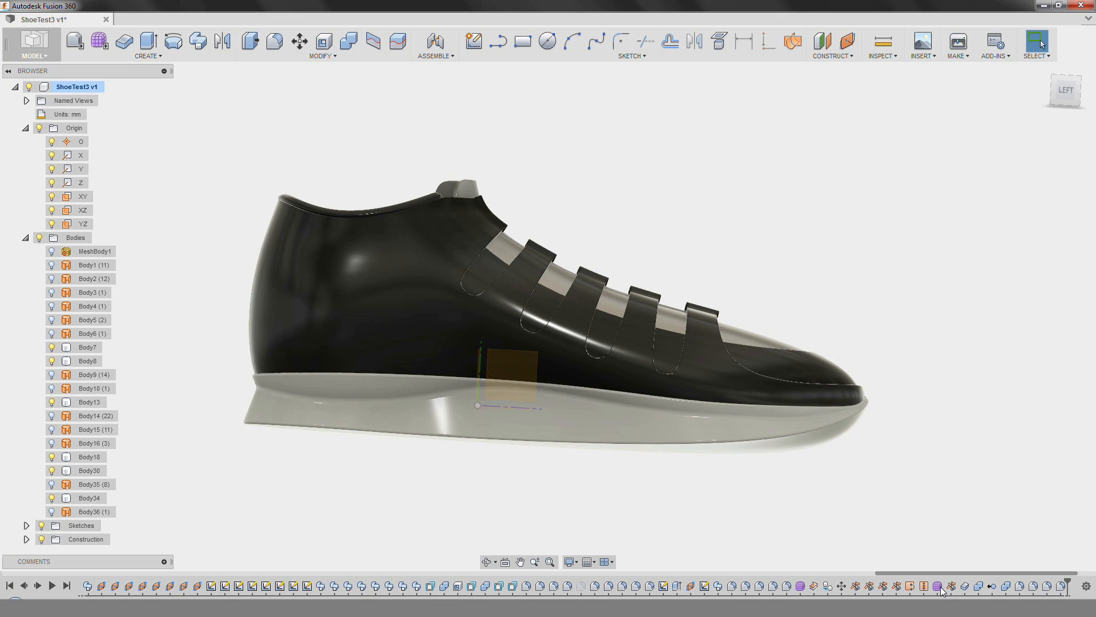
Edit the T-spline plane that trims the foot layer and move its vertices along the shoe's left side from heel to forefoot.
left_click(960, 512)
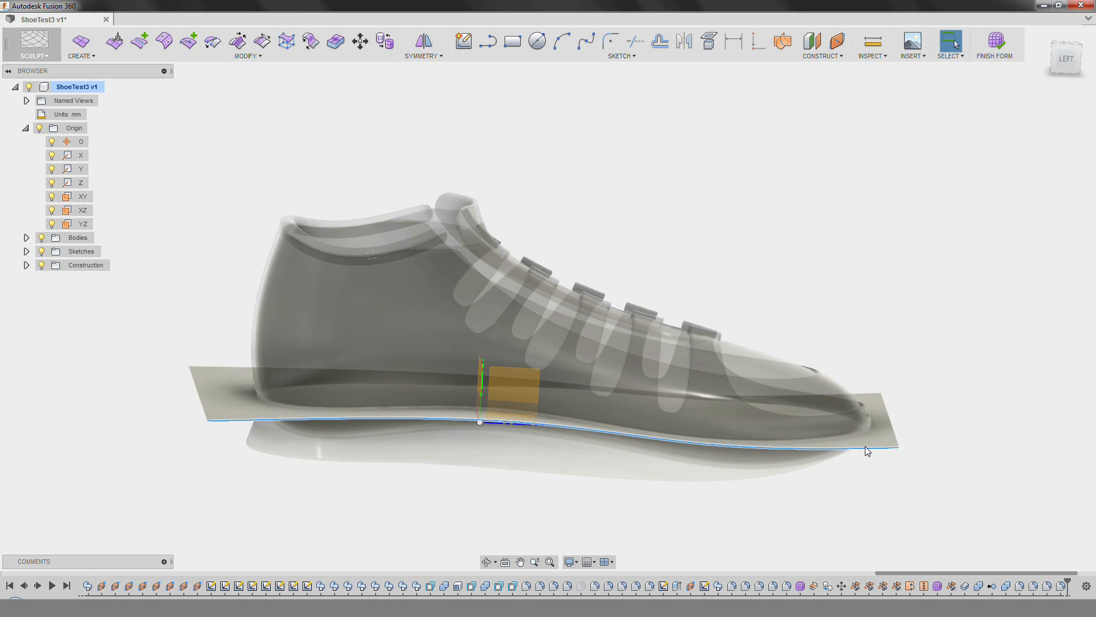
left_click(286, 41)
middle_click_drag(813, 427, 816, 400, "shift")
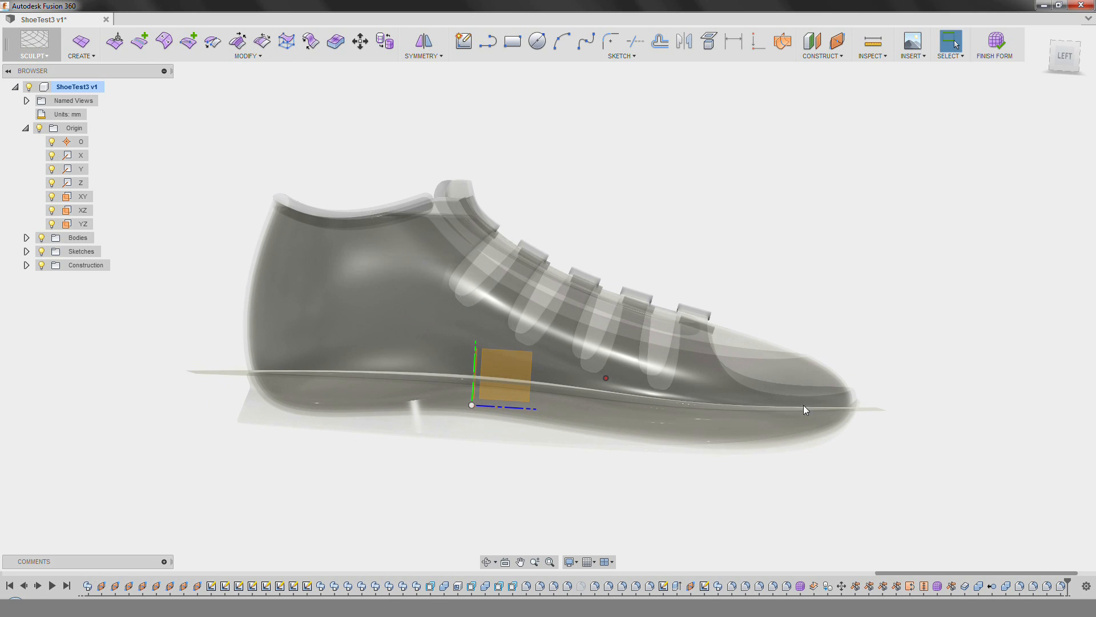
left_click(117, 39)
left_click(476, 376)
left_click(202, 359)
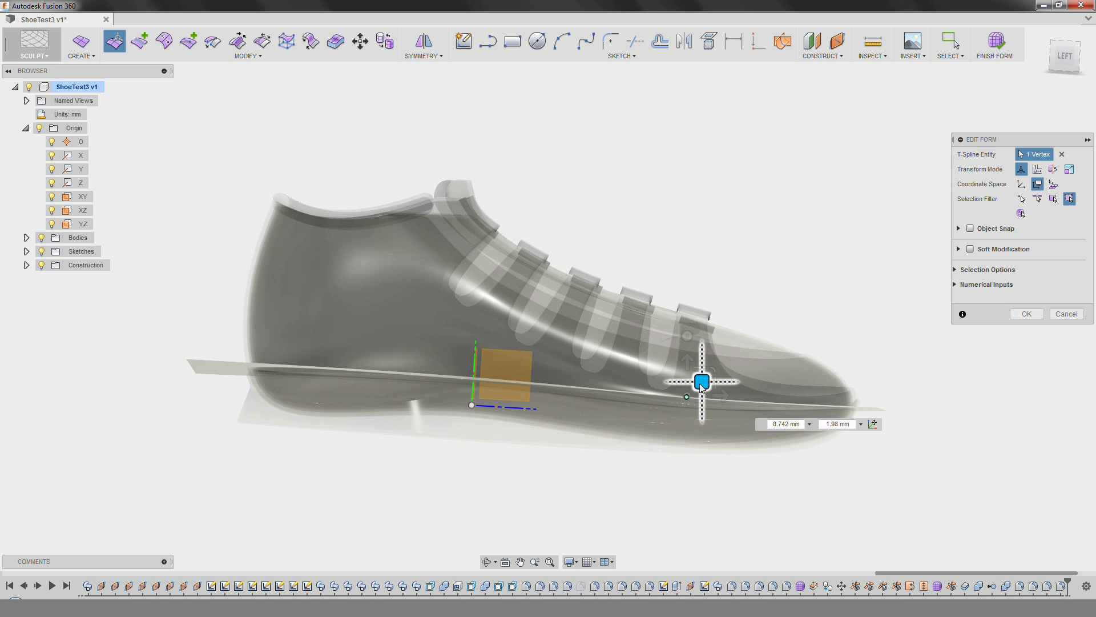
middle_click_drag(357, 358, 411, 420, "shift")
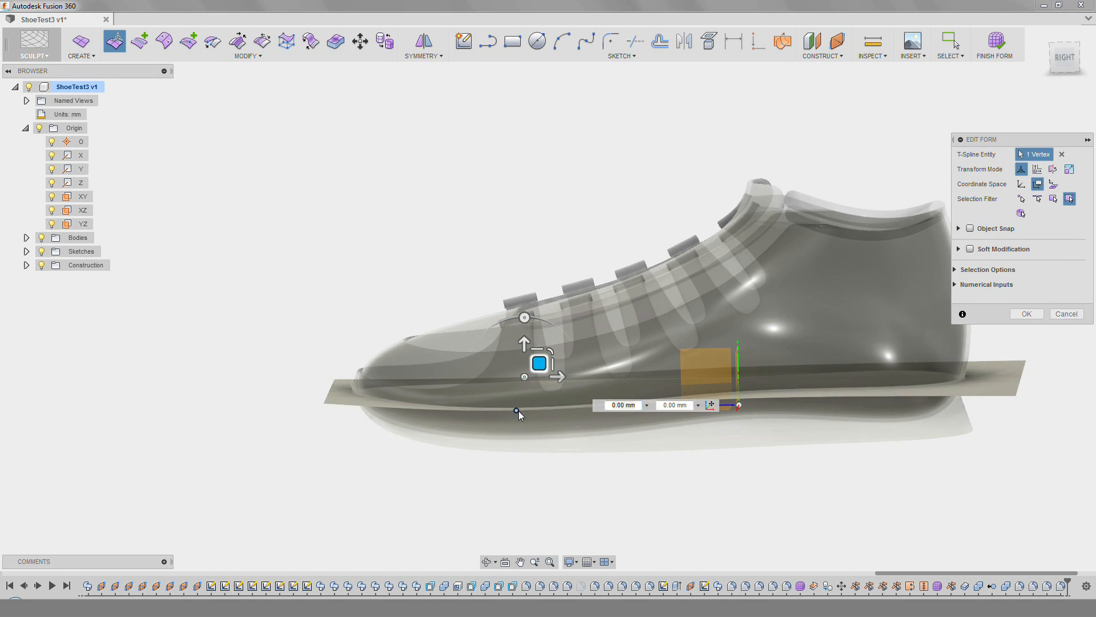
Display the model's edges, adjust the plane's heel and midfoot vertices from the right side view, and finish the form edit.
left_click(1076, 60)
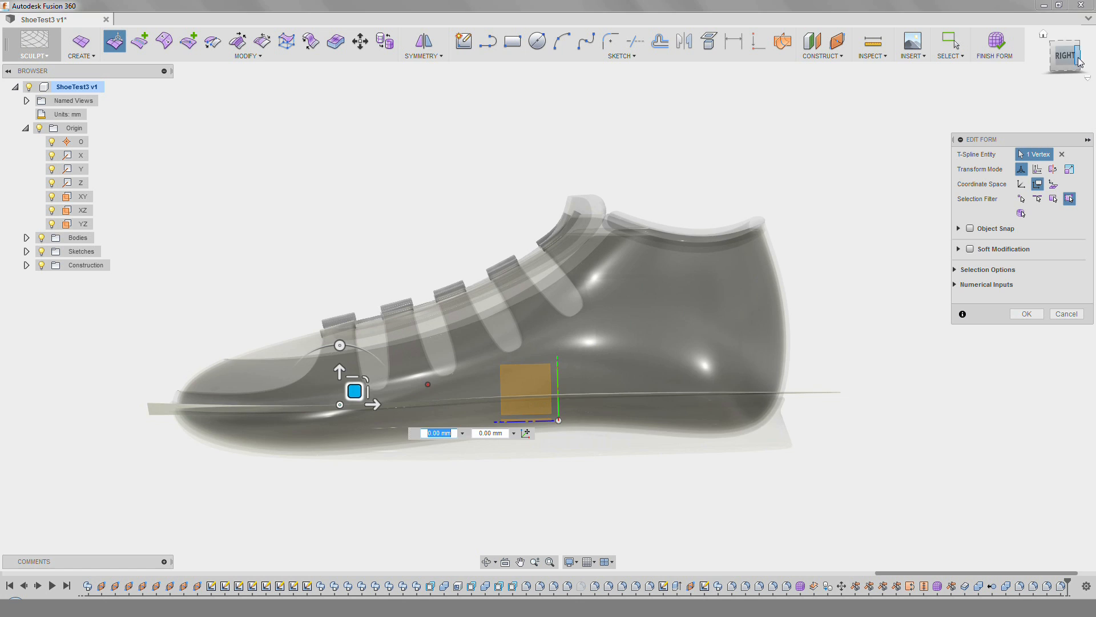
left_click(572, 562)
left_click(708, 498)
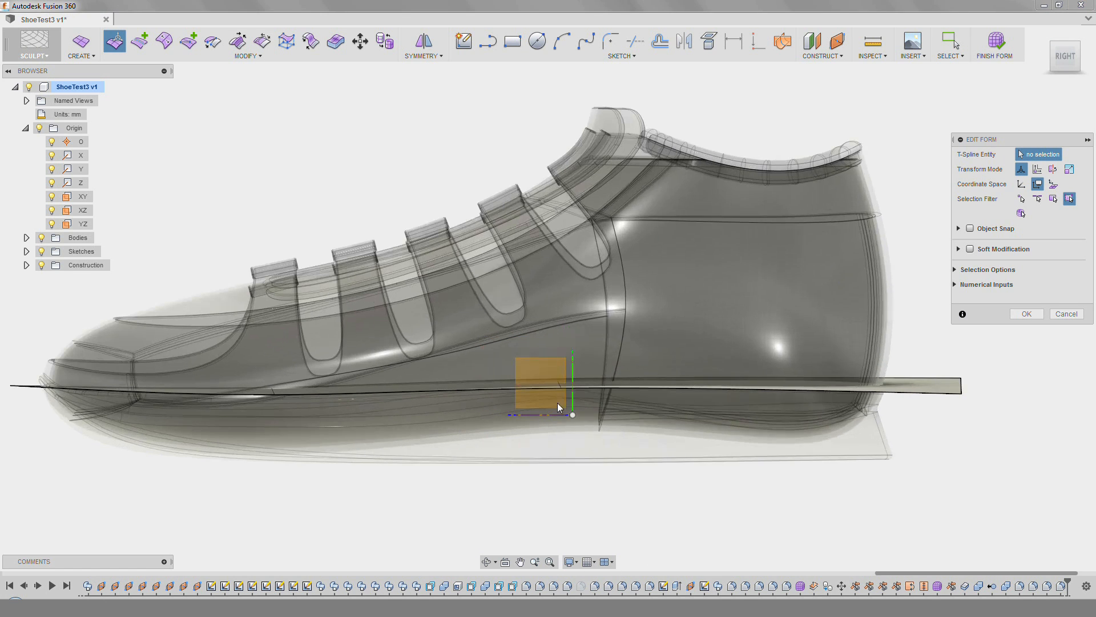
left_click_drag(576, 374, 978, 363)
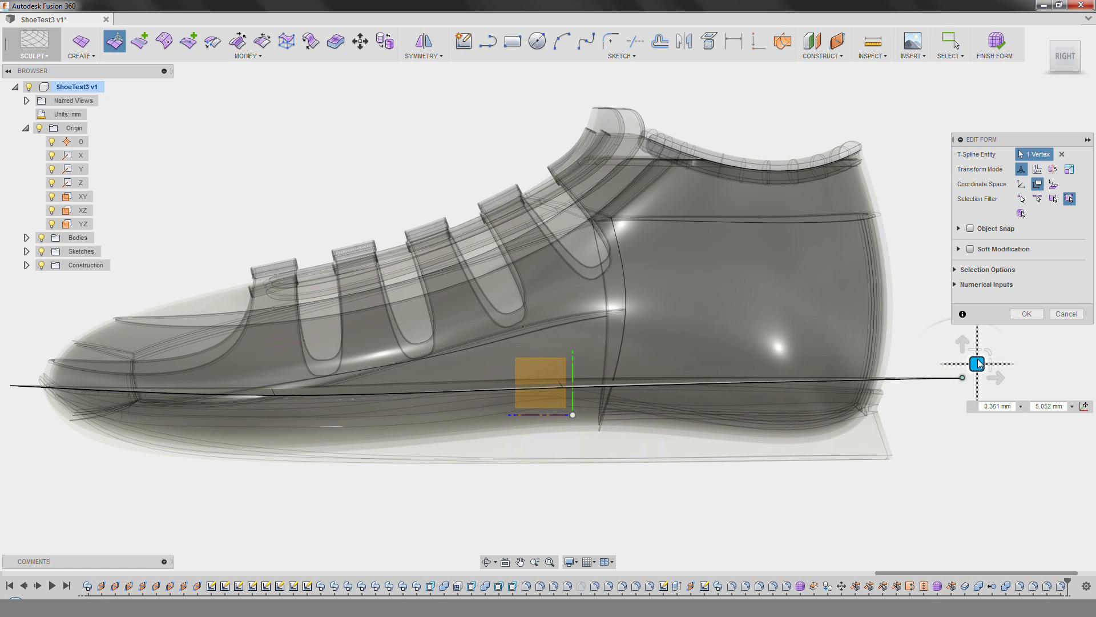
left_click_drag(580, 378, 289, 378)
key("ctrl+z")
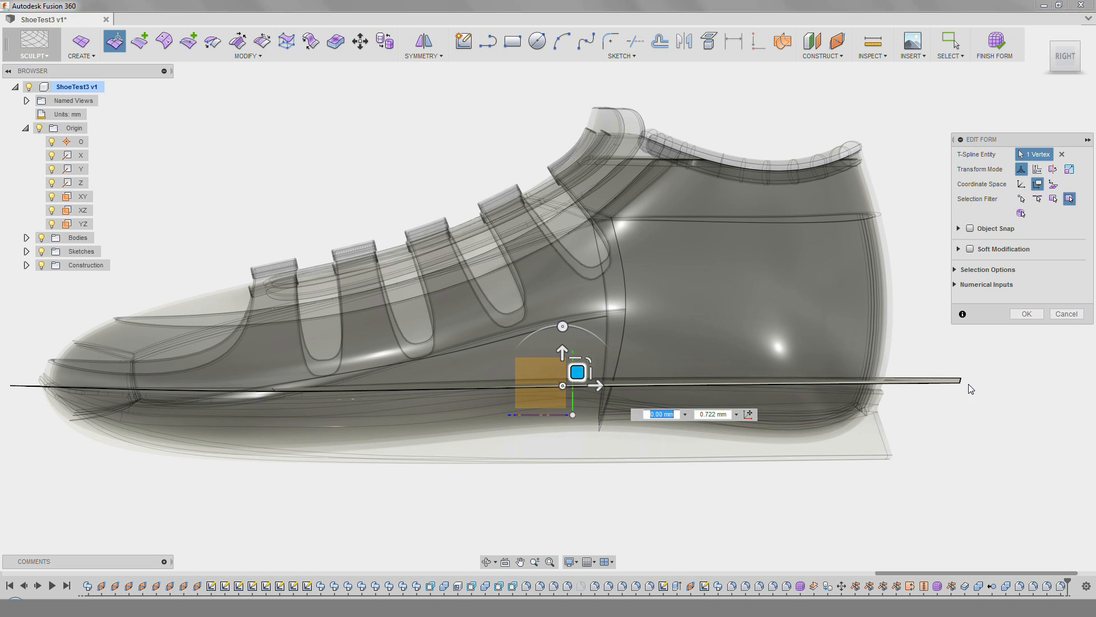
middle_click_drag(860, 352, 895, 133, "shift")
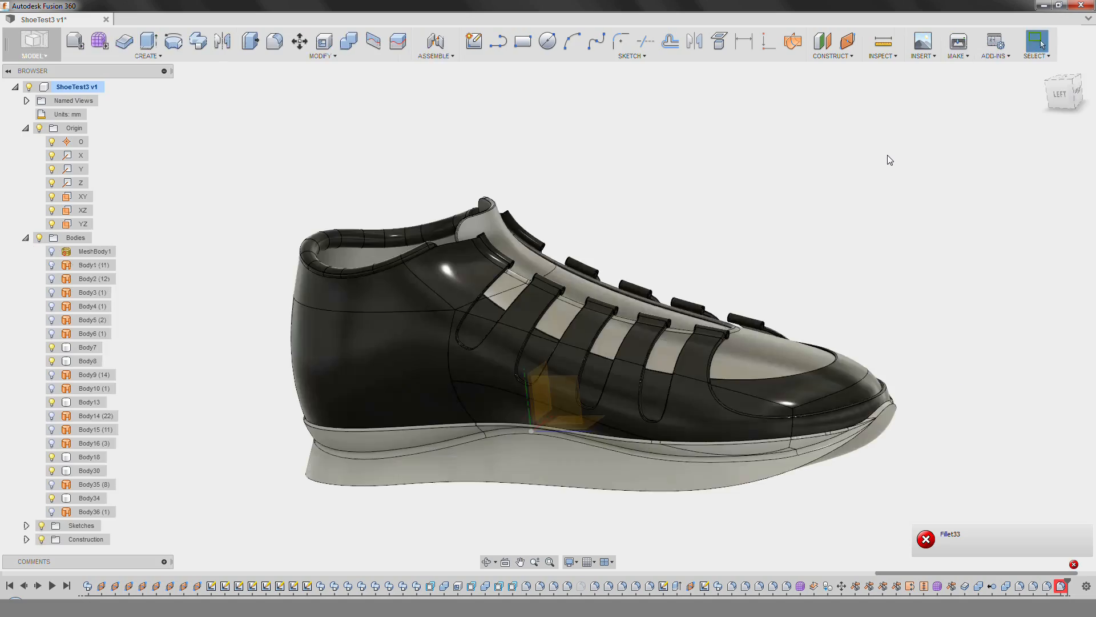
Examine the shoe's sole, rim and toe from several angles with the model edges hidden.
mouse_move(887, 159)
middle_mouse_down("shift")
mouse_move(947, 386)
mouse_move(840, 350)
mouse_move(1015, 541)
middle_mouse_up("shift")
scroll(407, 391, "up", 5)
middle_click_drag(406, 391, 580, 371, "shift")
scroll(481, 399, "down", 5)
middle_click_drag(912, 246, 563, 399, "shift")
left_click(571, 562)
middle_click_drag(573, 564, 939, 358, "shift")
scroll(946, 352, "up", 3)
scroll(948, 352, "down", 5)
scroll(939, 359, "up", 5)
middle_click_drag(513, 364, 547, 340, "shift")
middle_click_drag(799, 197, 928, 206, "shift")
Edit the last fillet from the design history and reapply it to the sole's bottom outline edge with a 1 mm radius.
right_click(1060, 586)
left_click(1032, 502)
middle_click_drag(777, 316, 773, 378, "shift")
scroll(206, 394, "up", 3)
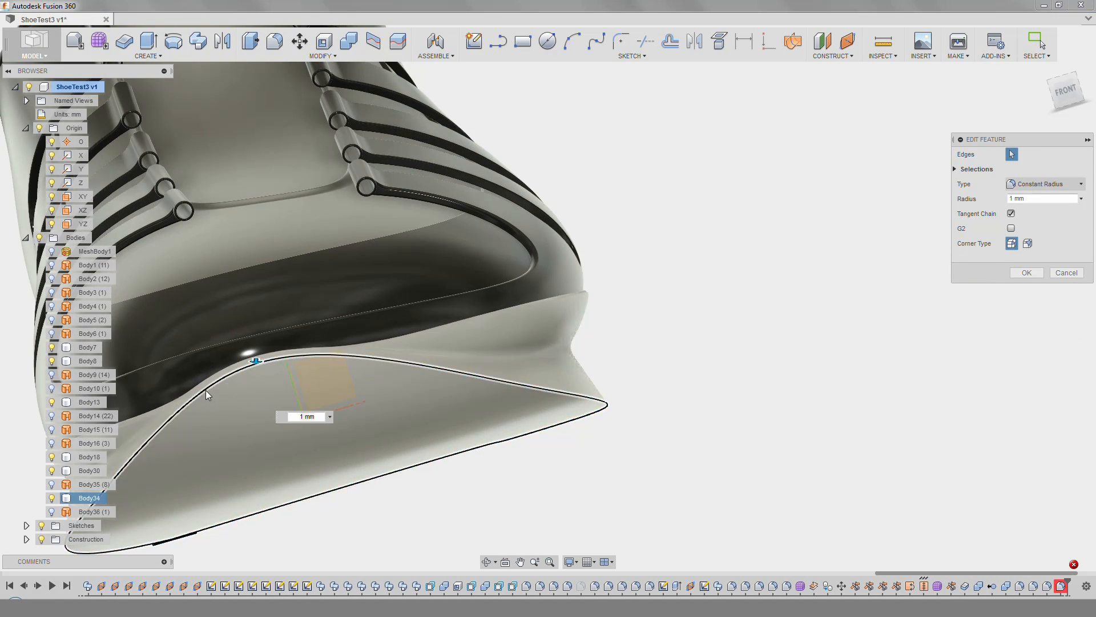
scroll(210, 388, "down", 5)
middle_click_drag(285, 354, 697, 291, "shift")
left_click(1028, 273)
Apply the metallic grey appearance already used in the design to the shoe's upper bodies and close the appearance settings.
scroll(856, 326, "down", 2)
middle_click_drag(856, 326, 833, 372, "shift")
middle_click_drag(775, 346, 509, 392, "shift")
right_click(510, 392)
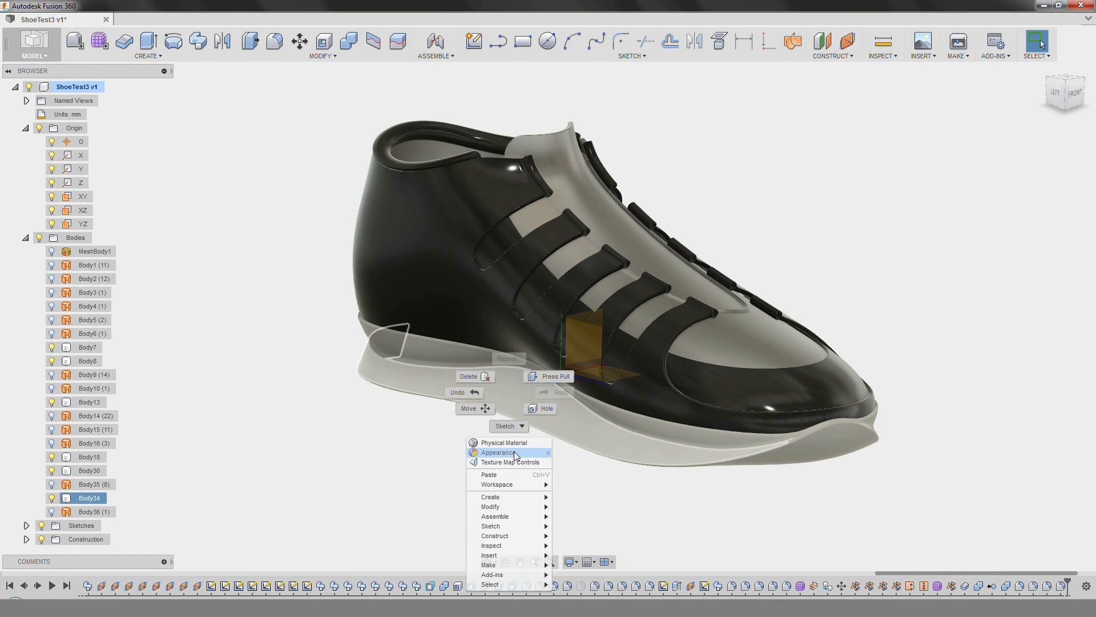
left_click(514, 452)
left_click_drag(936, 230, 528, 338)
mouse_move(714, 234)
middle_mouse_down("shift")
mouse_move(900, 193)
mouse_move(708, 234)
middle_mouse_up("shift")
middle_click_drag(707, 234, 738, 291, "shift")
left_click_drag(876, 230, 605, 317)
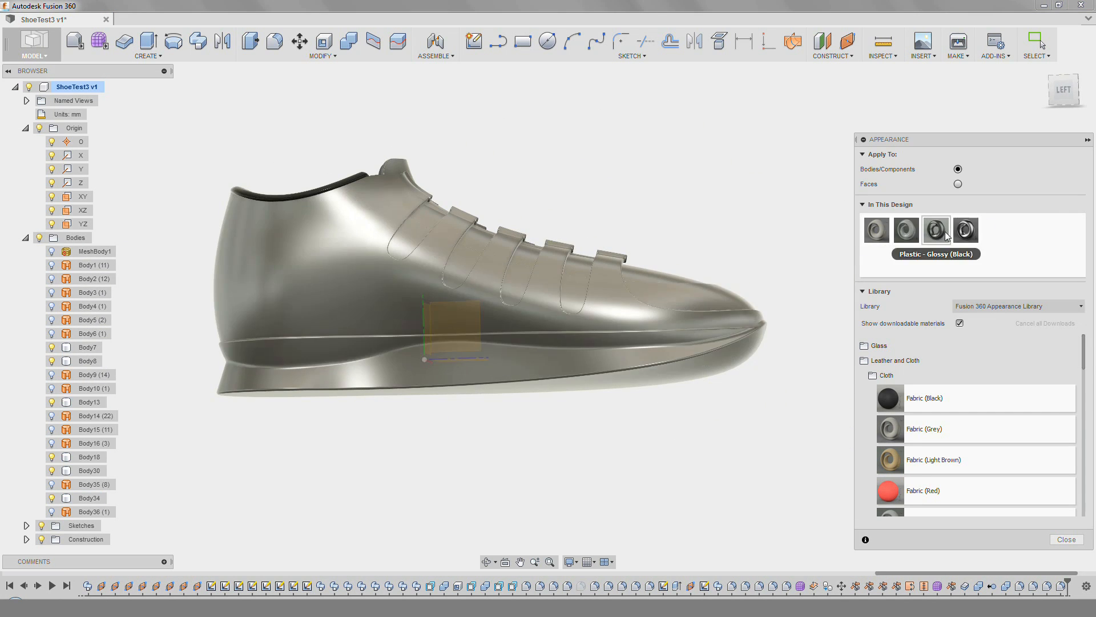
middle_click_drag(331, 184, 696, 274, "shift")
scroll(490, 392, "up", 3)
scroll(489, 392, "down", 3)
middle_click_drag(497, 388, 540, 391, "shift")
scroll(543, 394, "up", 3)
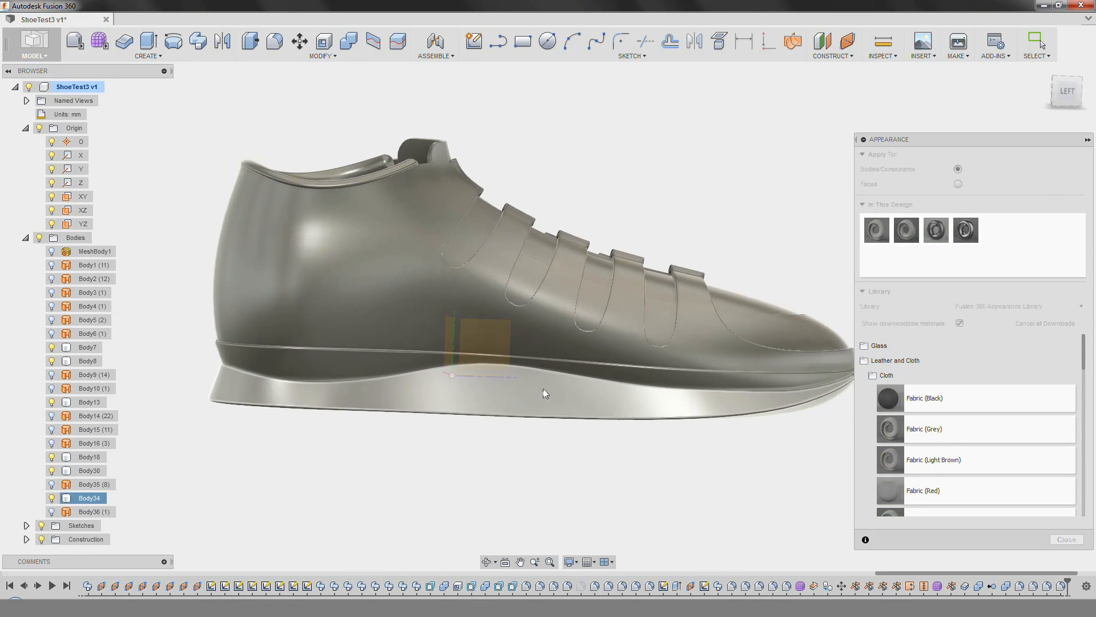
left_click(1065, 539)
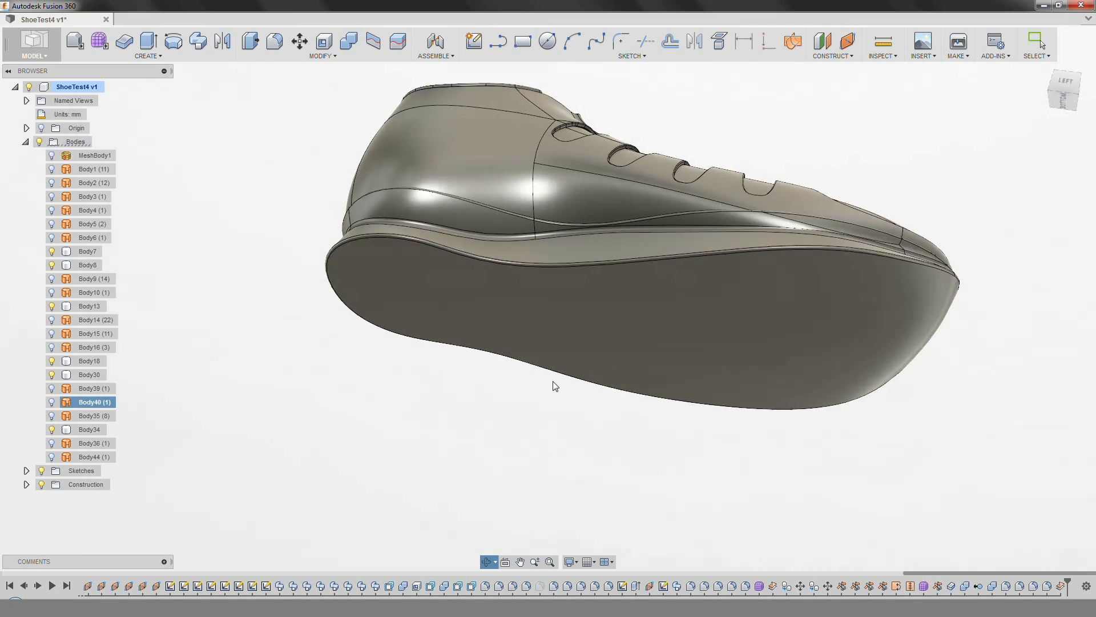
Show the origin planes and start a sketch on the XZ plane, facing the bottom of the sole.
middle_click_drag(553, 385, 656, 474, "shift")
scroll(355, 375, "up", 3)
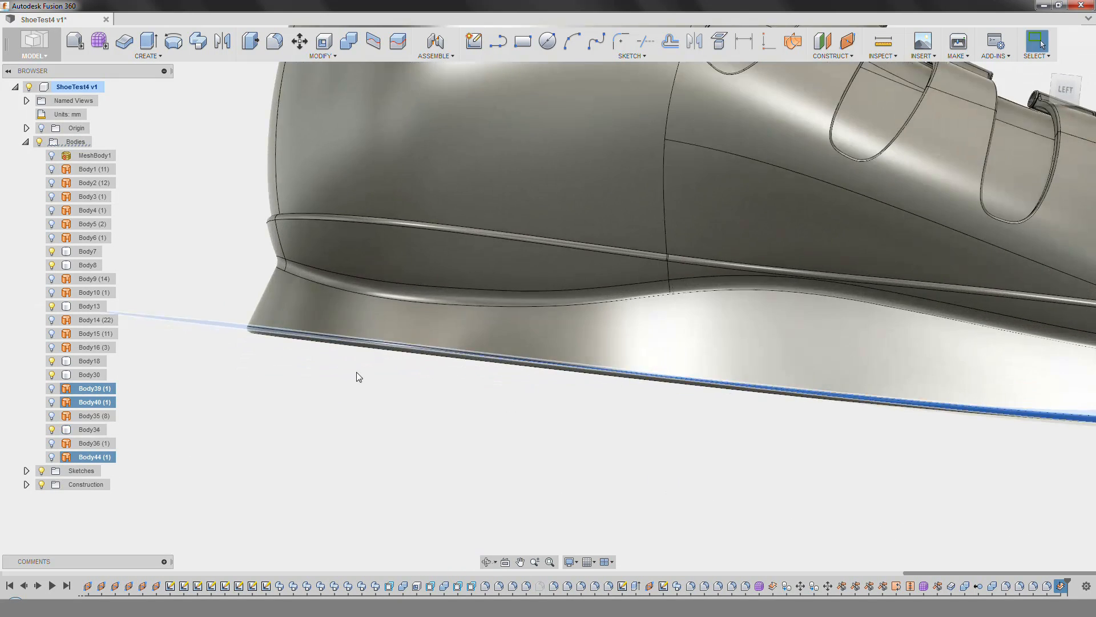
middle_click_drag(354, 374, 716, 283, "shift")
left_click(696, 157)
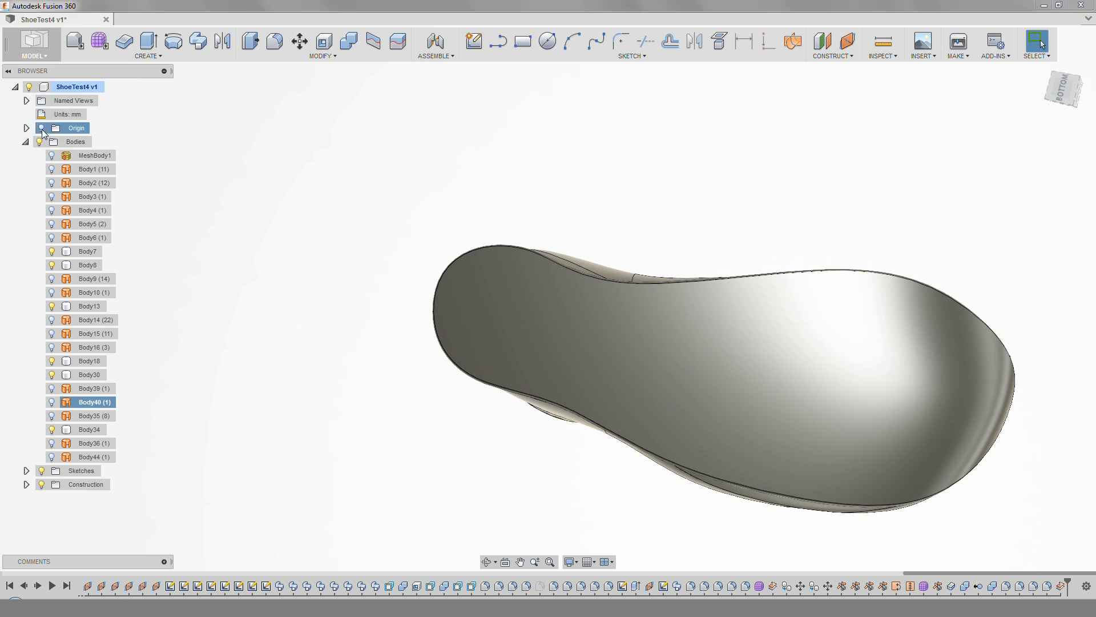
left_click(26, 129)
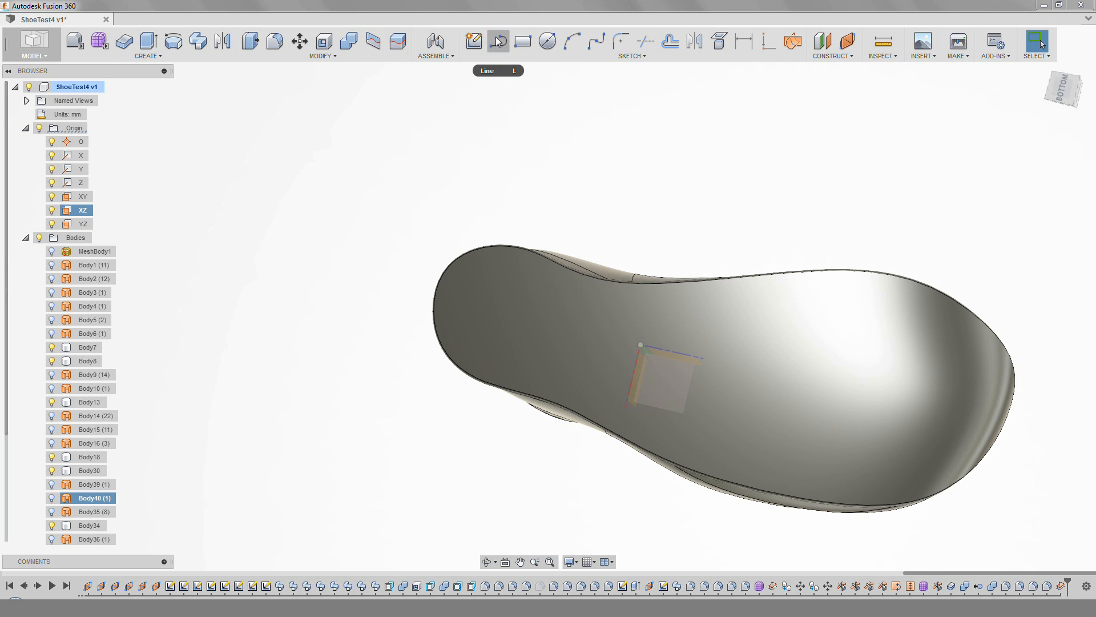
left_click(595, 45)
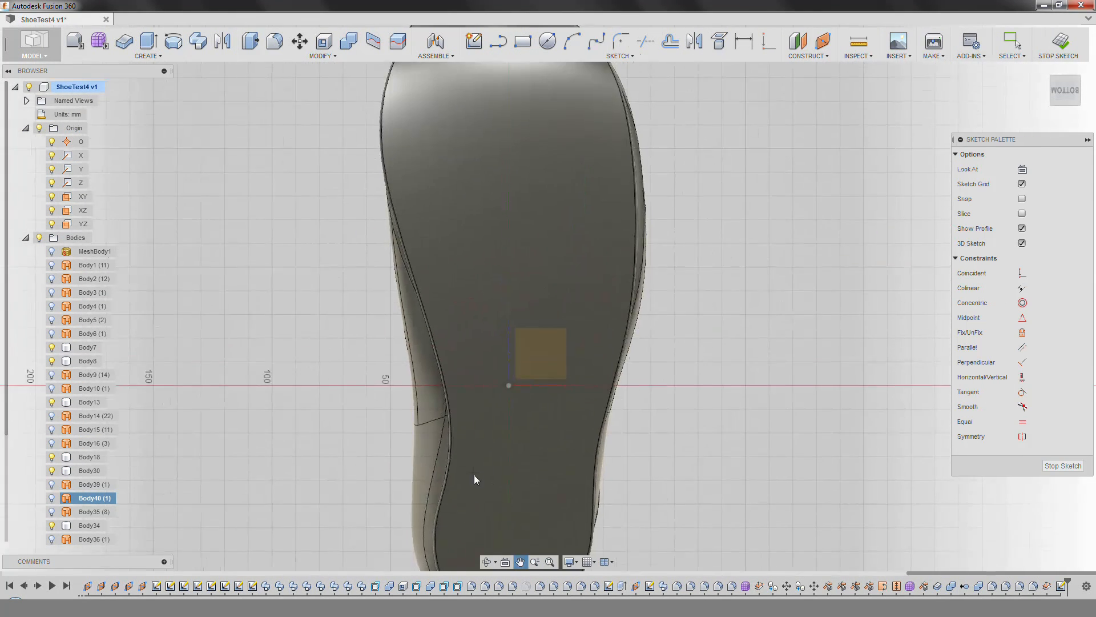
Project the sole's bottom outline into the sketch and offset it inward.
left_click(719, 41)
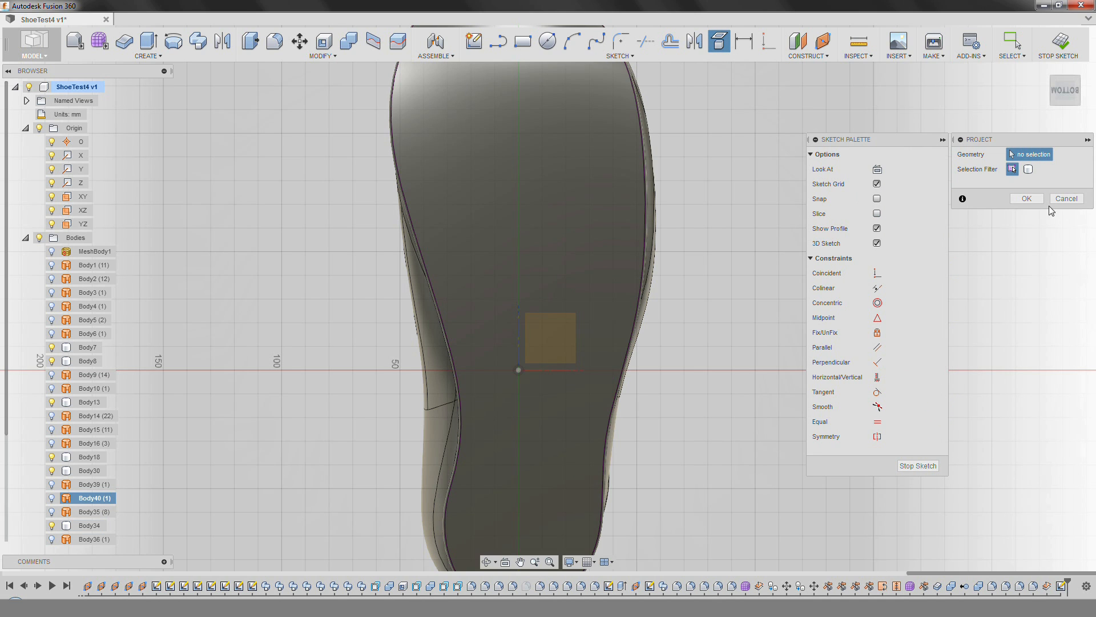
left_click(1063, 200)
left_click(671, 41)
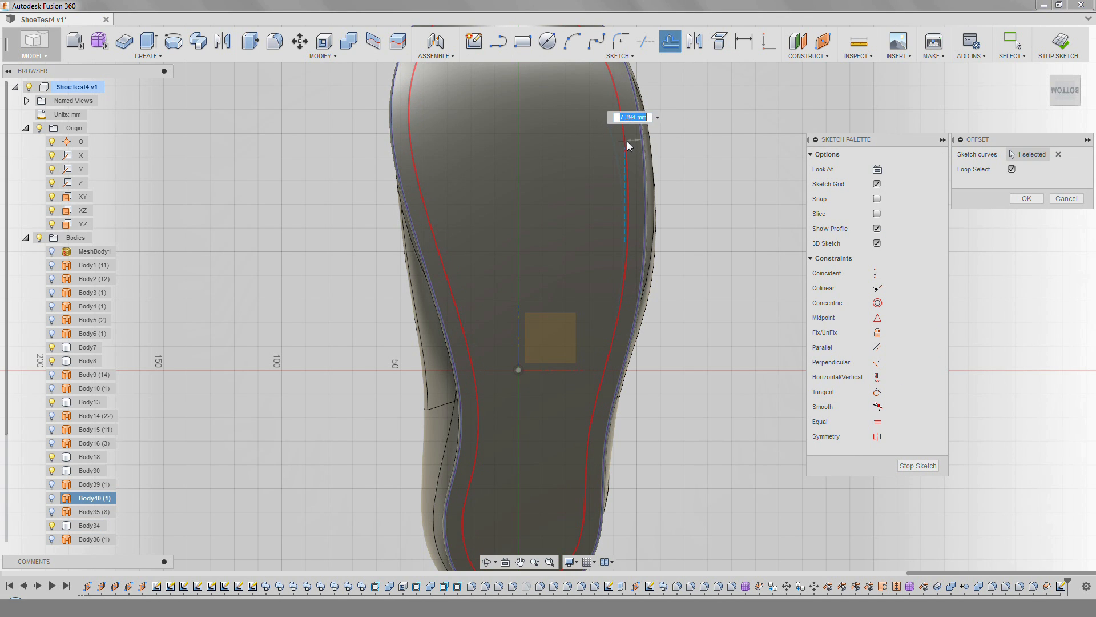
scroll(631, 132, "up", 5)
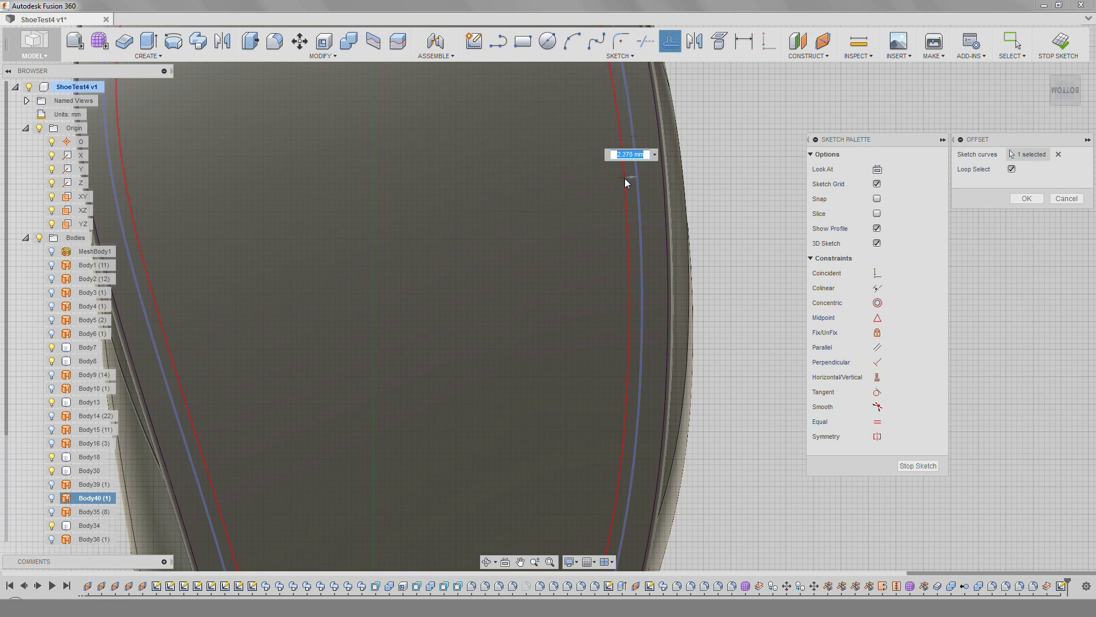
key("Escape")
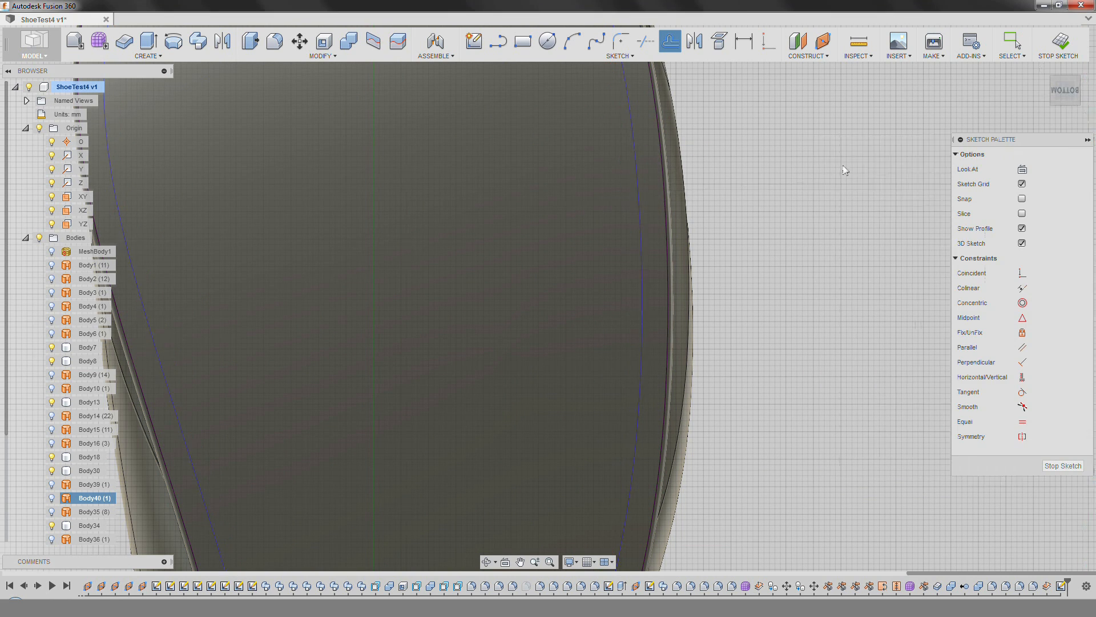
scroll(718, 214, "down", 5)
scroll(548, 202, "up", 2)
middle_click_drag(546, 204, 555, 304)
scroll(457, 188, "down", 1)
middle_click_drag(452, 180, 448, 111)
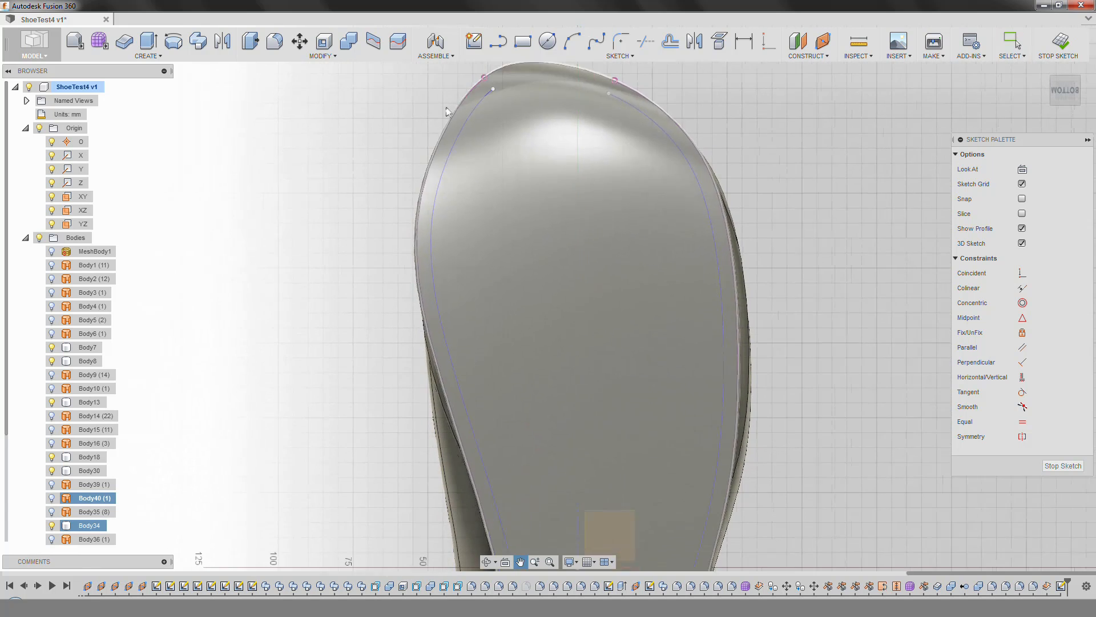
Draw a horizontal construction line across the forefoot and trim away the inset outline above it.
scroll(627, 417, "down", 3)
scroll(619, 340, "up", 2)
scroll(583, 186, "up", 2)
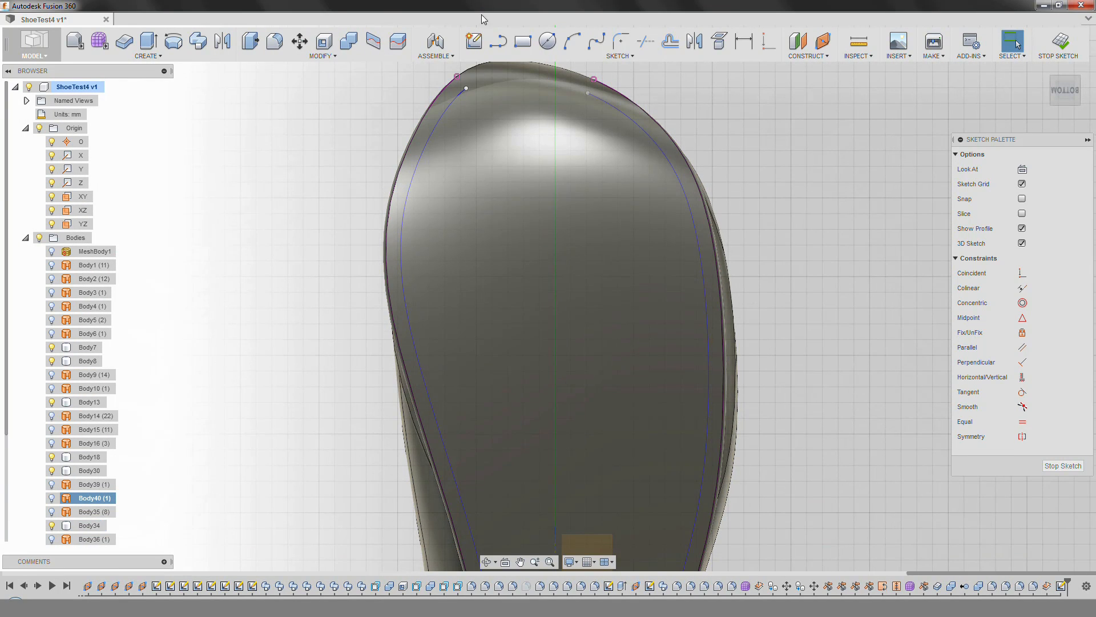
left_click(353, 301)
key("Escape")
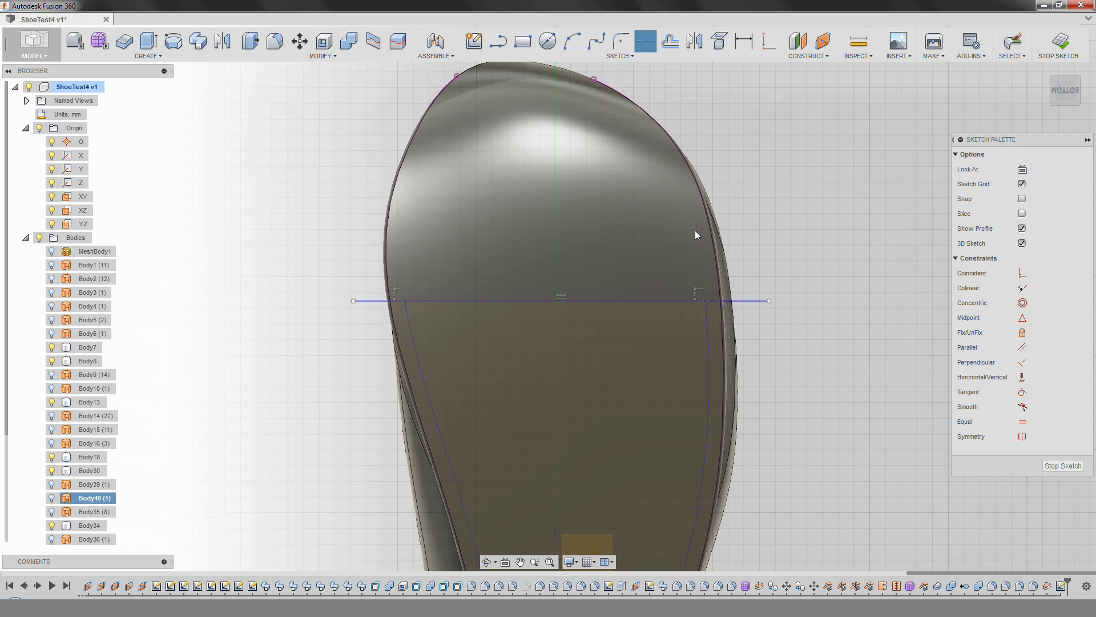
left_click(678, 300)
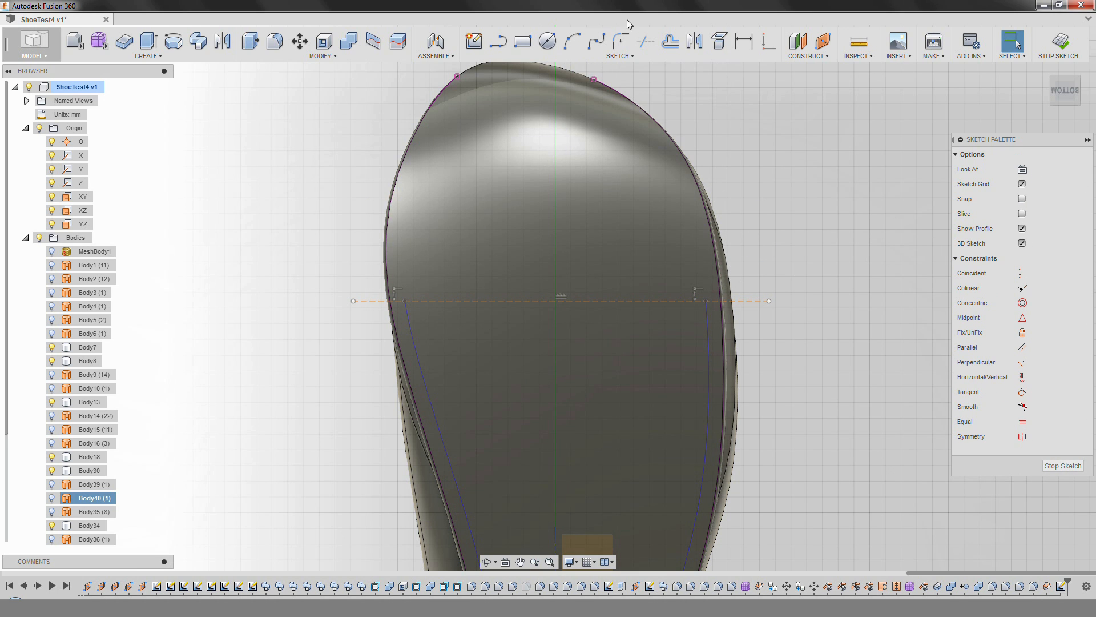
Close the toe end of the inset outline with a three-point spline joining the two trimmed ends.
left_click(547, 142)
left_click(777, 220)
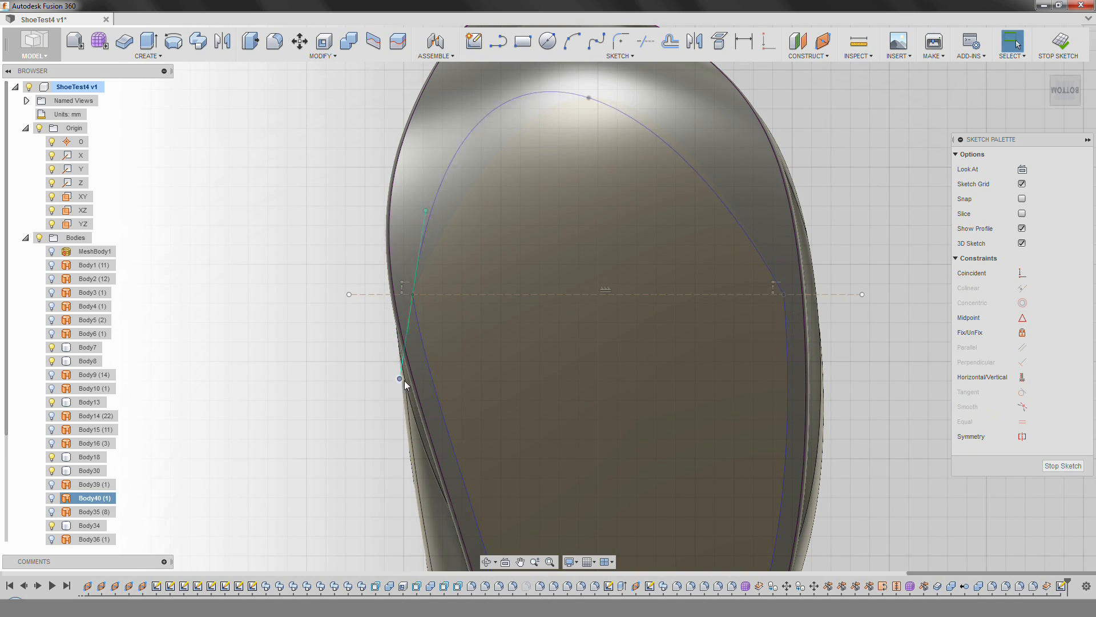
left_click(752, 246)
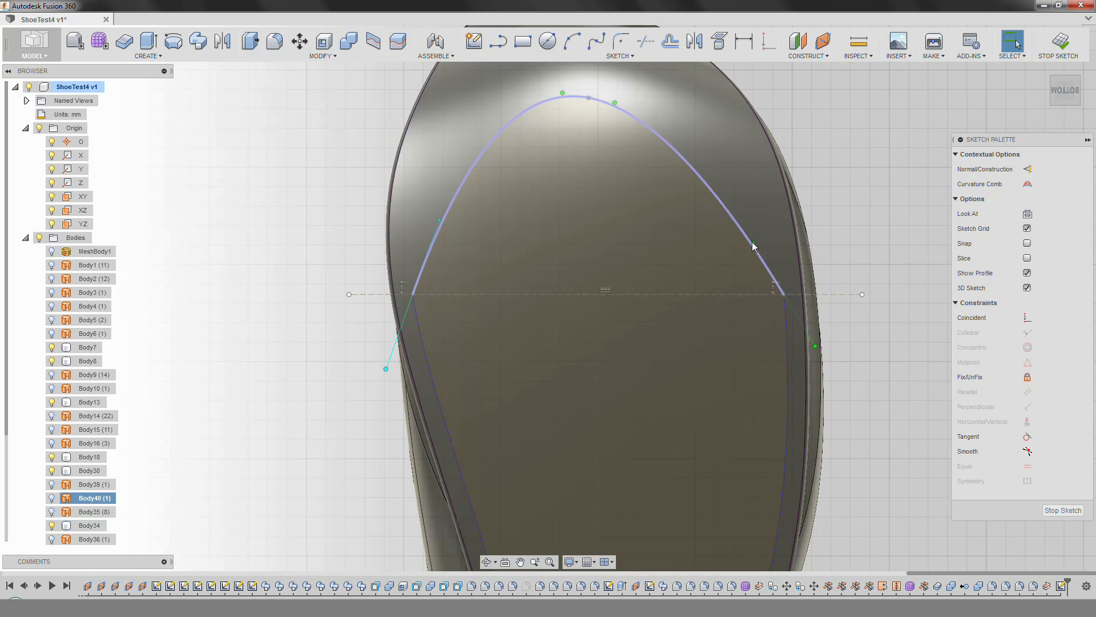
Dimension the construction line's distance from the sketch origin.
scroll(328, 468, "down", 5)
middle_click_drag(329, 468, 385, 357)
scroll(385, 358, "up", 2)
left_click(538, 438)
left_click(486, 248)
left_click(322, 362)
key("Return")
scroll(454, 233, "up", 3)
right_click(308, 186)
left_click(272, 188)
scroll(690, 274, "up", 1)
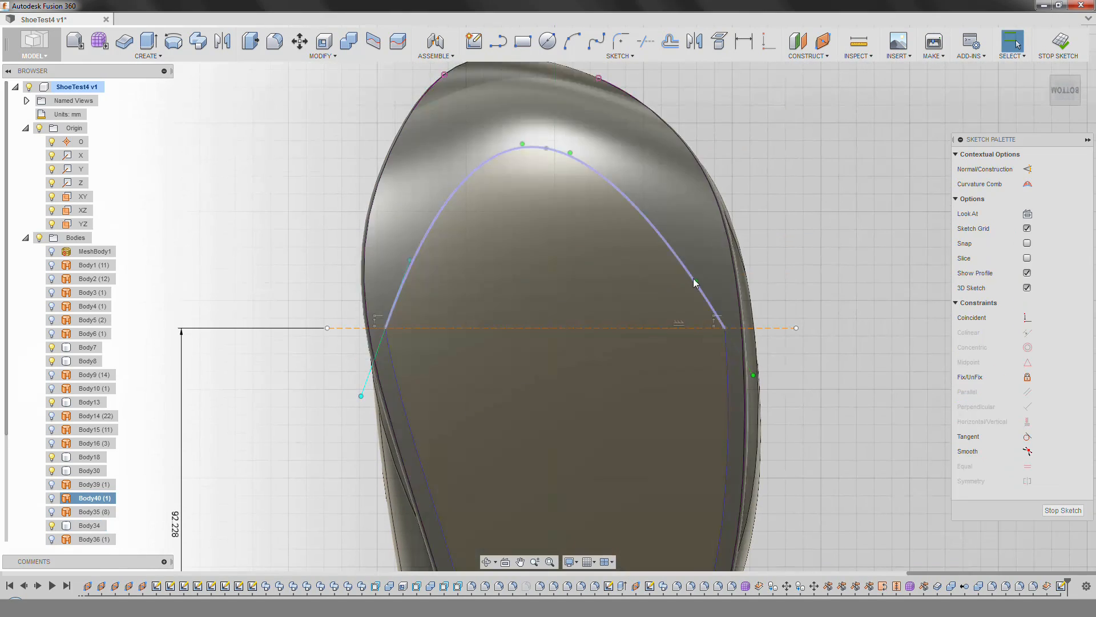
Reshape the toe spline by its end handle so it flows into the straight side of the inset outline.
left_click(708, 300)
left_click_drag(763, 394, 787, 448)
left_click(855, 228)
scroll(854, 229, "up", 1)
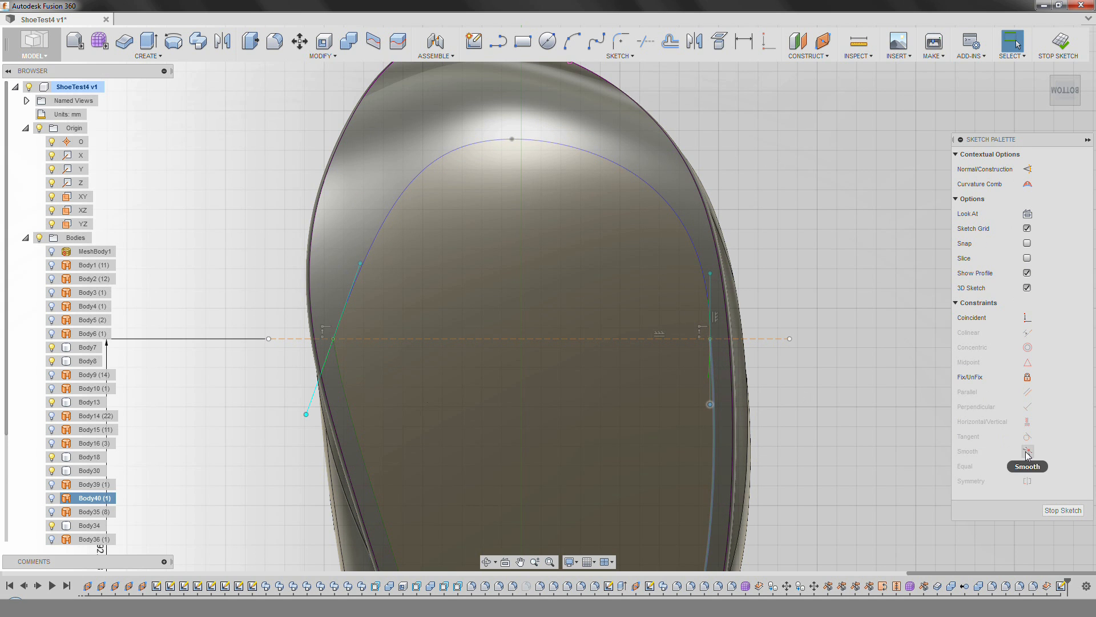
Make Body34 unselectable and hide Body7, Body8, Body13, Body18 and Body30.
scroll(705, 237, "up", 3)
right_click(80, 529)
left_click(124, 569)
left_click(52, 471)
left_click(52, 457)
left_click(52, 403)
left_click(52, 361)
left_click(52, 347)
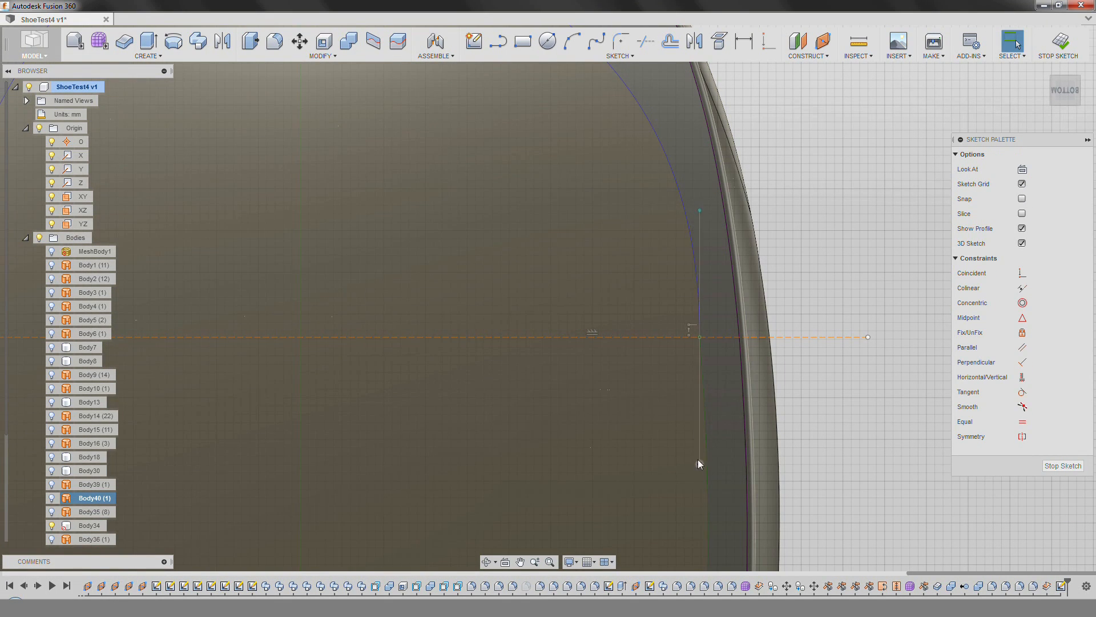
Adjust the tangent handles at both ends of the toe spline to follow the sole's contour.
left_click(702, 455)
left_click_drag(677, 252, 682, 224)
scroll(691, 272, "down", 2)
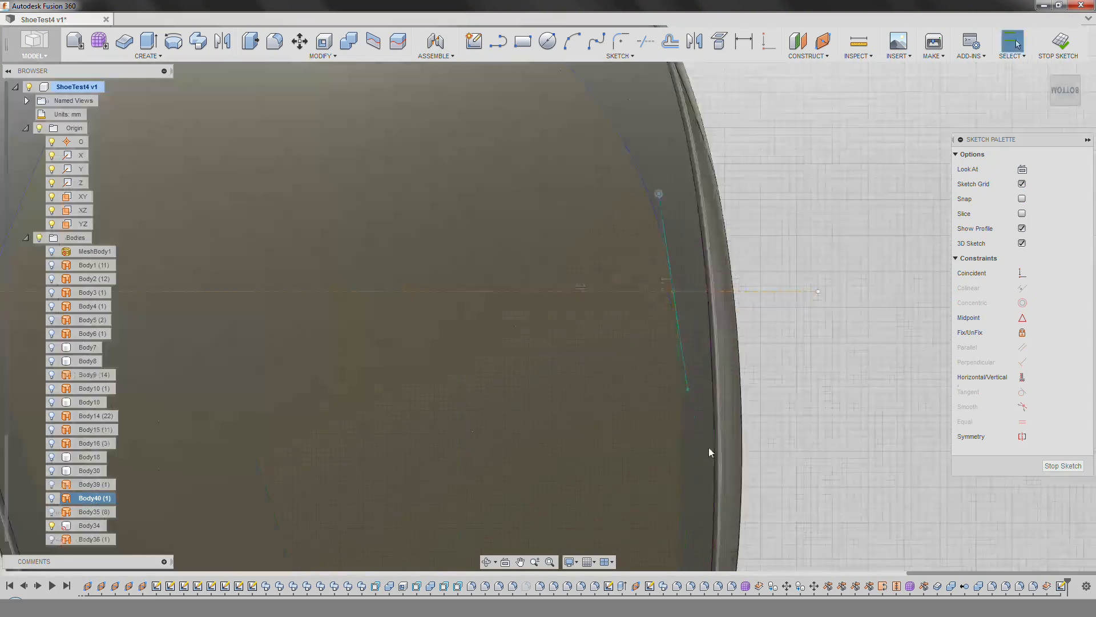
scroll(693, 388, "up", 3)
left_click_drag(677, 409, 667, 397)
scroll(634, 252, "down", 5)
scroll(228, 188, "up", 3)
left_click(372, 365)
left_click_drag(331, 371, 387, 452)
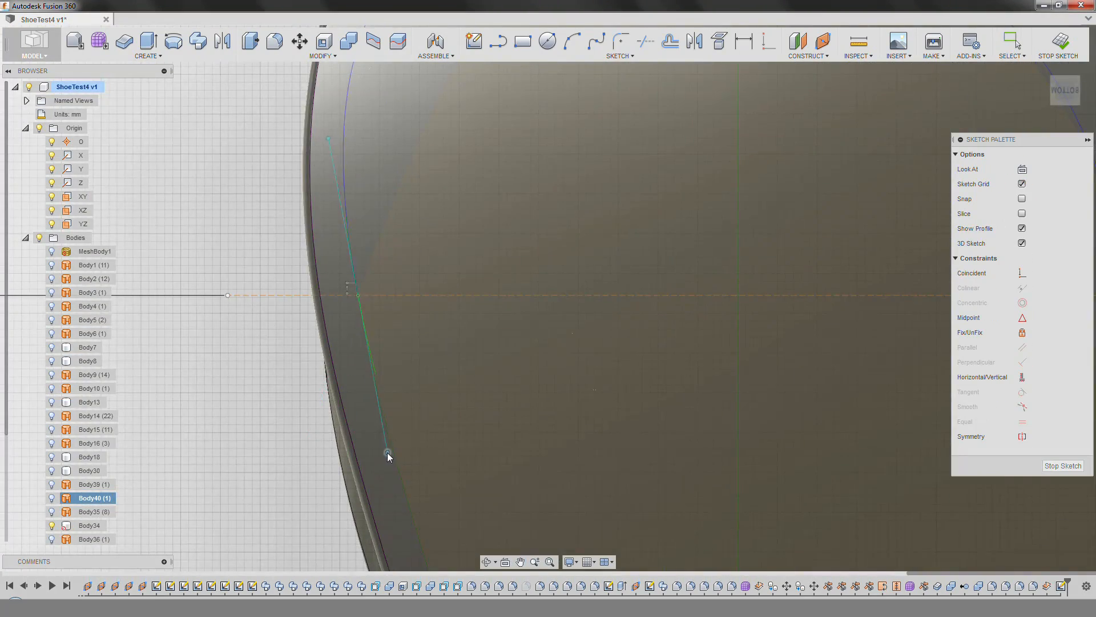
scroll(387, 434, "down", 4)
scroll(417, 306, "up", 2)
Round both joints between the toe spline and the side curves with 60 mm sketch fillets.
middle_click_drag(702, 340, 622, 308, "shift")
left_click(1065, 90)
key("Escape")
scroll(491, 240, "up", 2)
left_click(520, 370)
scroll(675, 108, "down", 1)
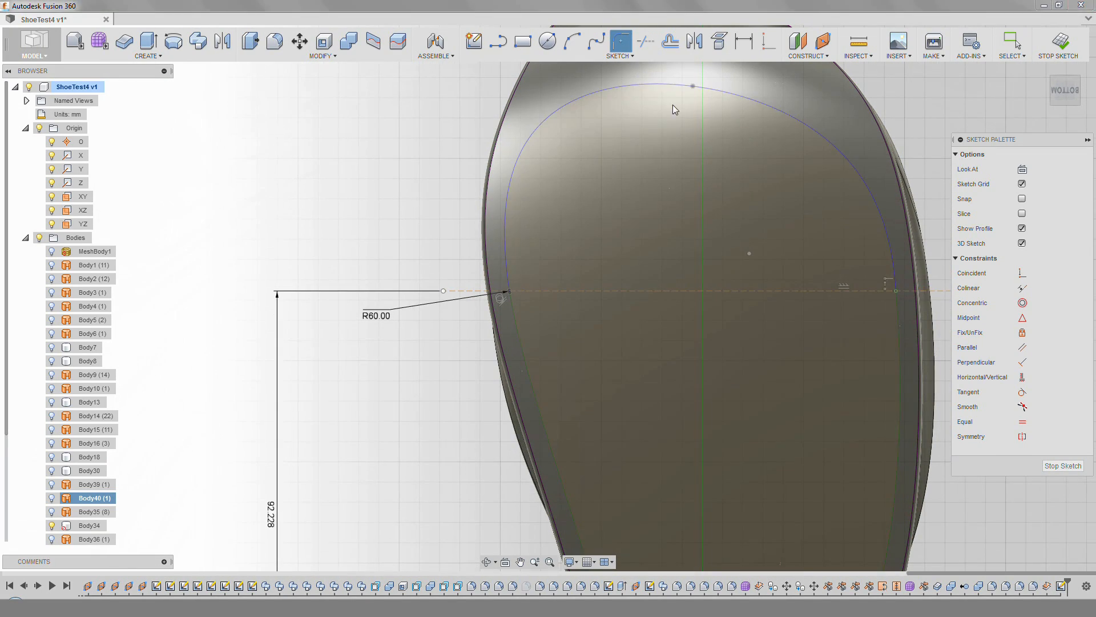
middle_click_drag(1093, 284, 763, 256)
key("Return")
Offset the closed, rounded outline inward to form a narrow border around the sole.
scroll(325, 231, "down", 3)
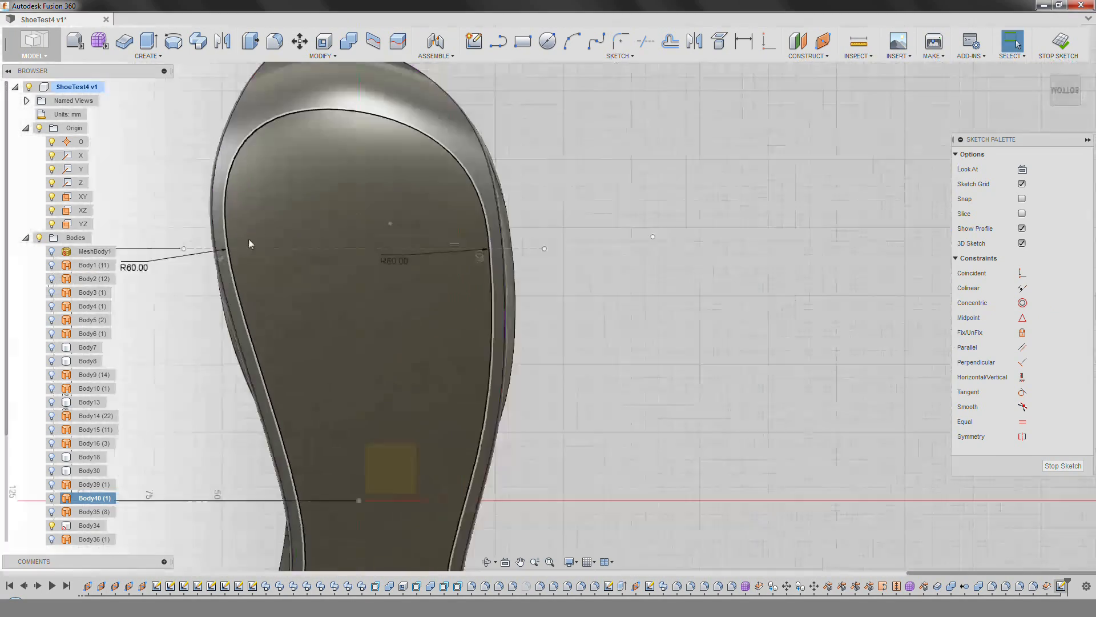
middle_click_drag(249, 239, 417, 236)
scroll(442, 200, "up", 4)
key("o")
left_click(397, 149)
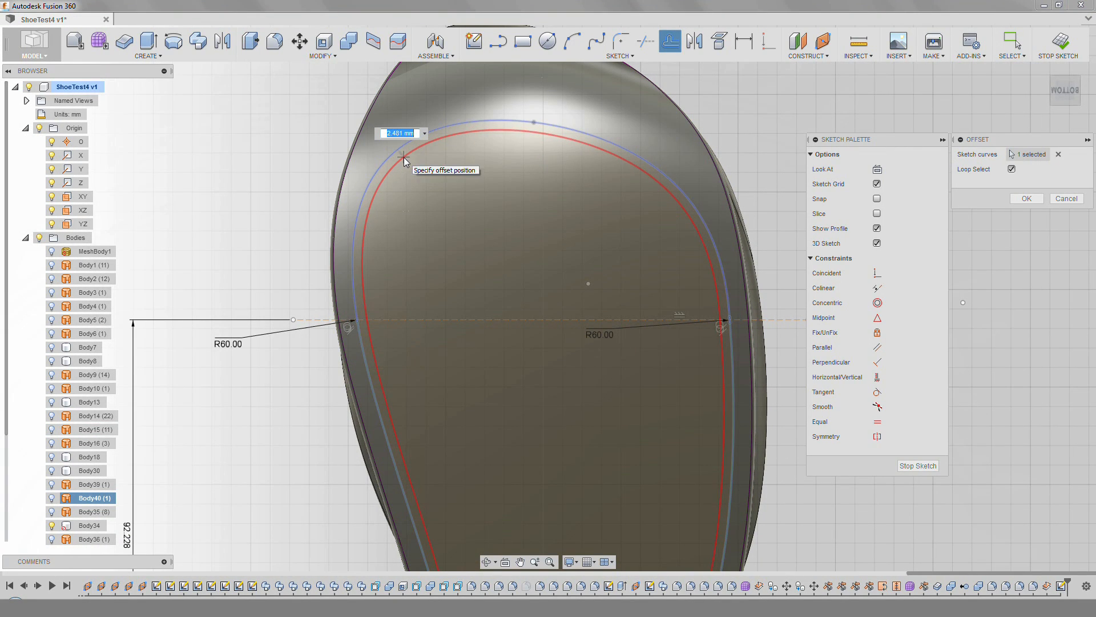
left_click(459, 156)
scroll(460, 155, "down", 3)
mouse_move(519, 536)
middle_mouse_down()
mouse_move(531, 345)
mouse_move(534, 542)
middle_mouse_up()
scroll(537, 211, "up", 3)
left_click(1026, 198)
Extrude the narrow border ring of the sketch through the sole as a new body.
mouse_move(893, 274)
middle_mouse_down("shift")
mouse_move(506, 244)
mouse_move(357, 61)
middle_mouse_up("shift")
left_click(148, 41)
left_click(610, 154)
left_click_drag(608, 448, 360, 529)
left_click(1046, 214)
left_click(1042, 269)
middle_click_drag(714, 296, 365, 134, "shift")
left_click(1027, 258)
Extrude the inner outline profile in both directions as a separate new body.
middle_click_drag(714, 262, 286, 291, "shift")
left_click(52, 526)
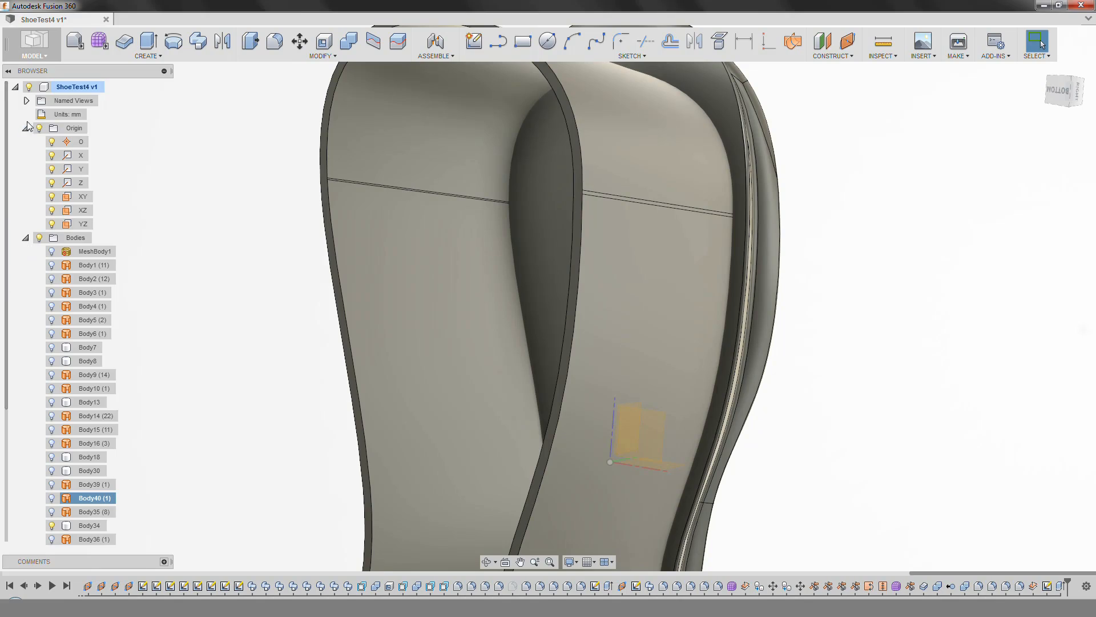
left_click(645, 308)
left_click_drag(608, 383, 502, 440)
left_click(1046, 215)
left_click(1042, 269)
mouse_move(713, 297)
middle_mouse_down("shift")
mouse_move(323, 308)
mouse_move(686, 301)
middle_mouse_up("shift")
left_click(1046, 199)
left_click(1042, 226)
left_click_drag(583, 259, 606, 180)
left_click(1027, 273)
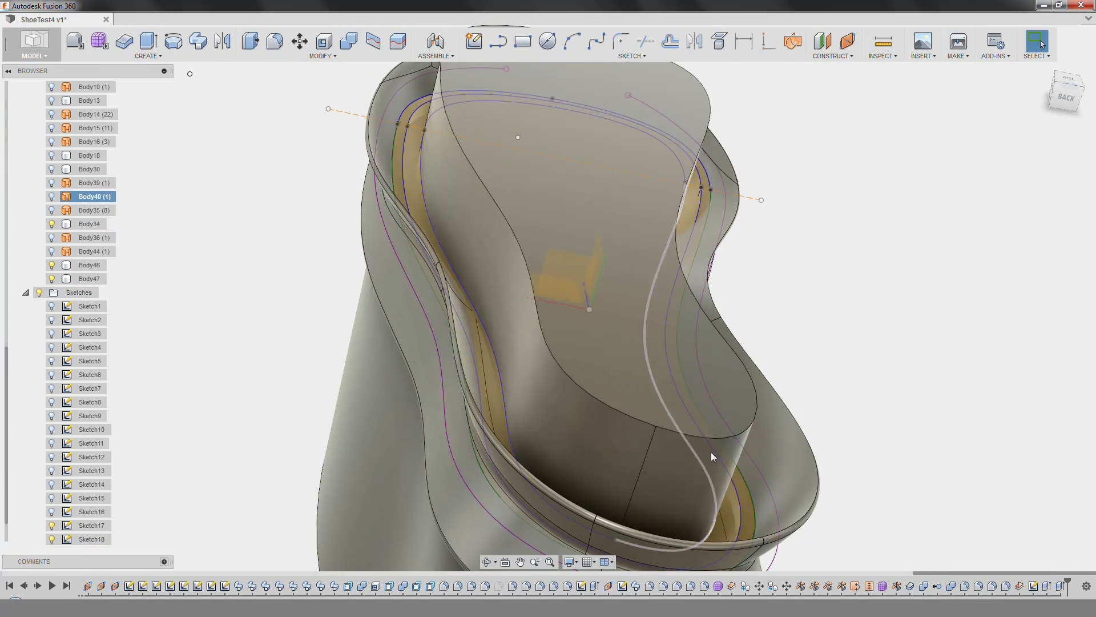
Edit the border ring's extrusion so that it also extends in both directions.
right_click(1047, 585)
left_click(1028, 492)
left_click(1045, 199)
left_click(1042, 227)
left_click(1026, 273)
Show the curved surface bodies Body39 and Body44 together with the extruded bodies.
middle_click_drag(686, 411, 605, 297, "shift")
left_click(52, 265)
middle_click_drag(400, 297, 714, 274, "shift")
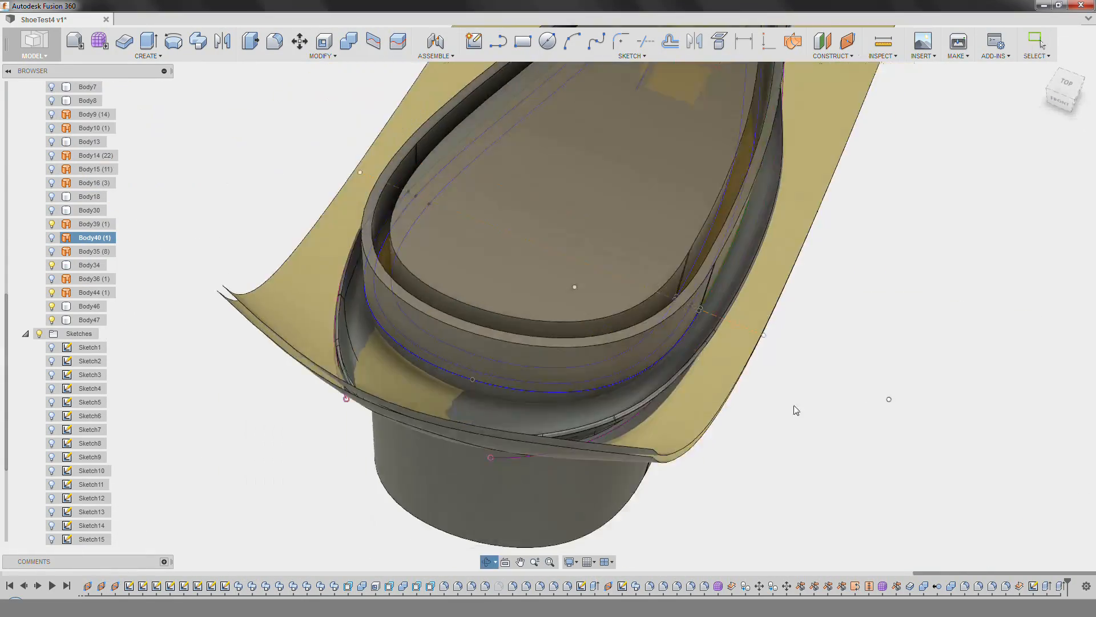
Edit the surface offset feature and set its distance to -1 mm.
middle_click_drag(797, 410, 685, 366, "shift")
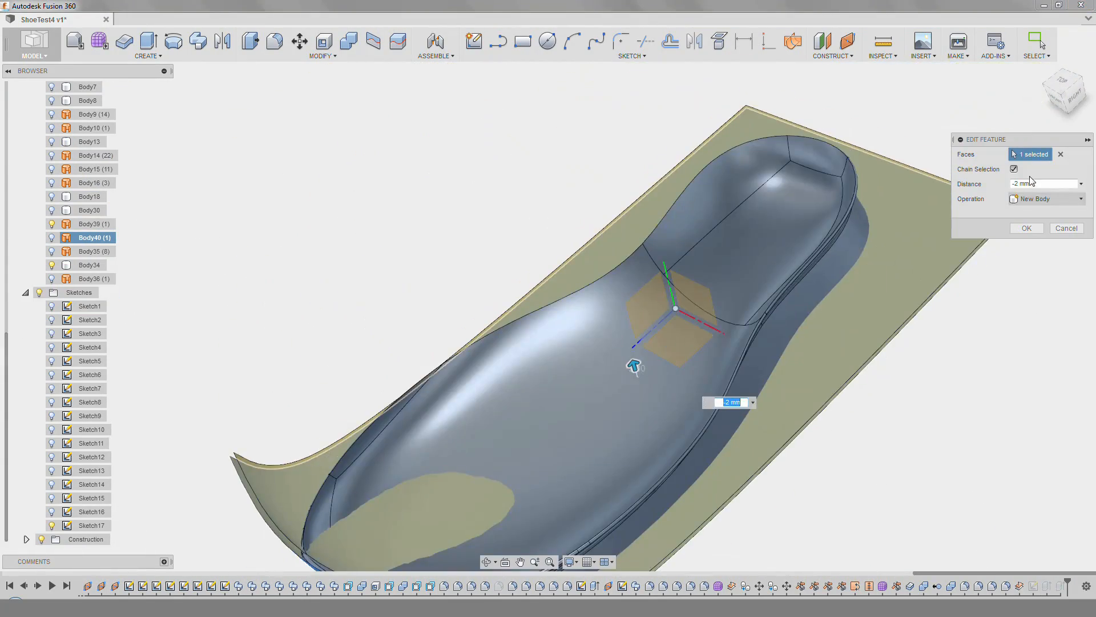
left_click_drag(1034, 183, 1015, 191)
type("-1")
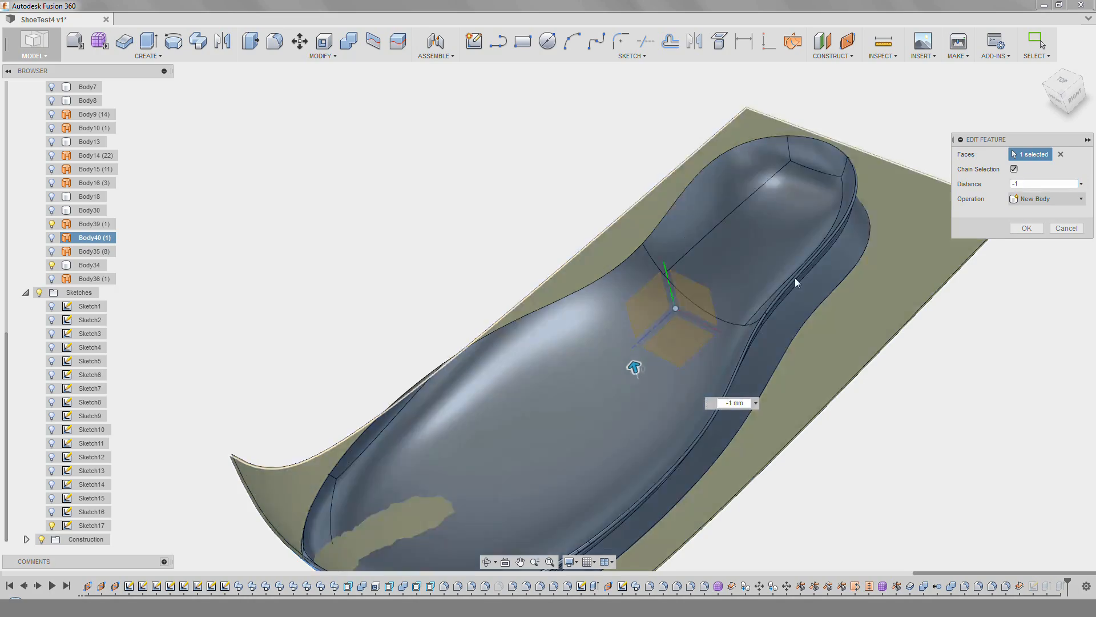
middle_click_drag(640, 513, 594, 393)
scroll(491, 391, "up", 2)
middle_click_drag(457, 394, 427, 382, "shift")
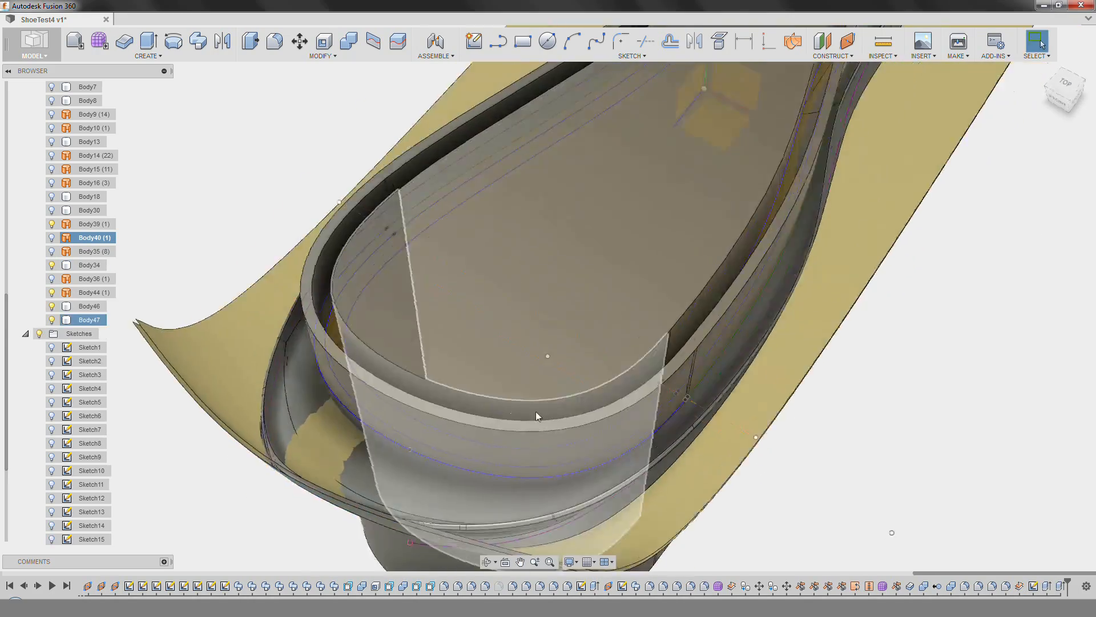
middle_click_drag(535, 411, 525, 457, "shift")
Edit the surface offset feature again and set its distance to -0.6 mm.
right_click(1019, 586)
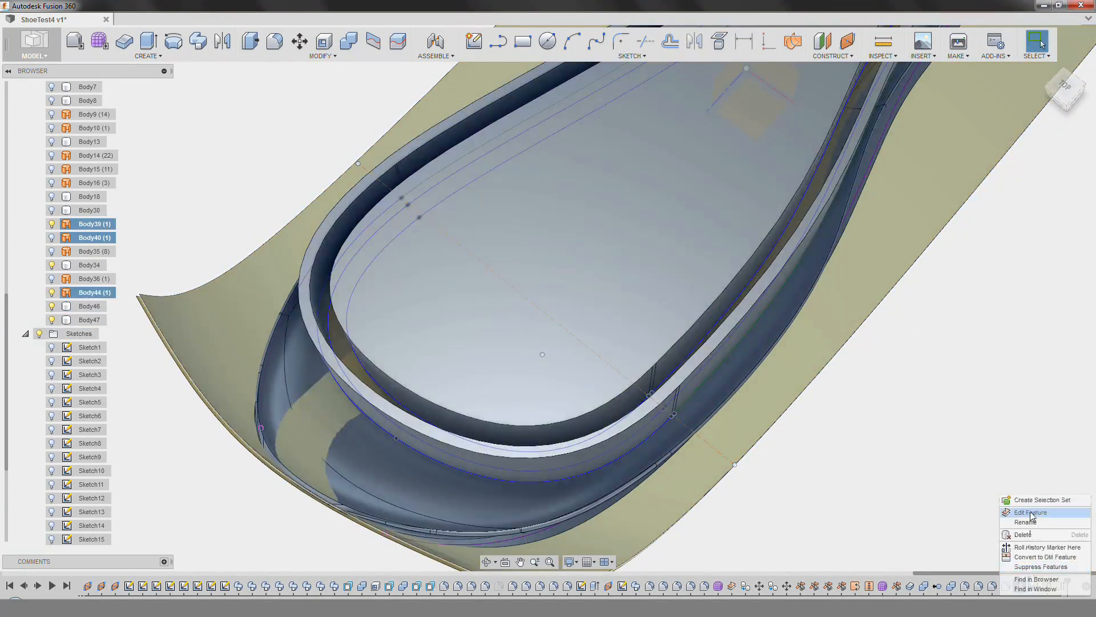
left_click(1032, 515)
left_click(1045, 186)
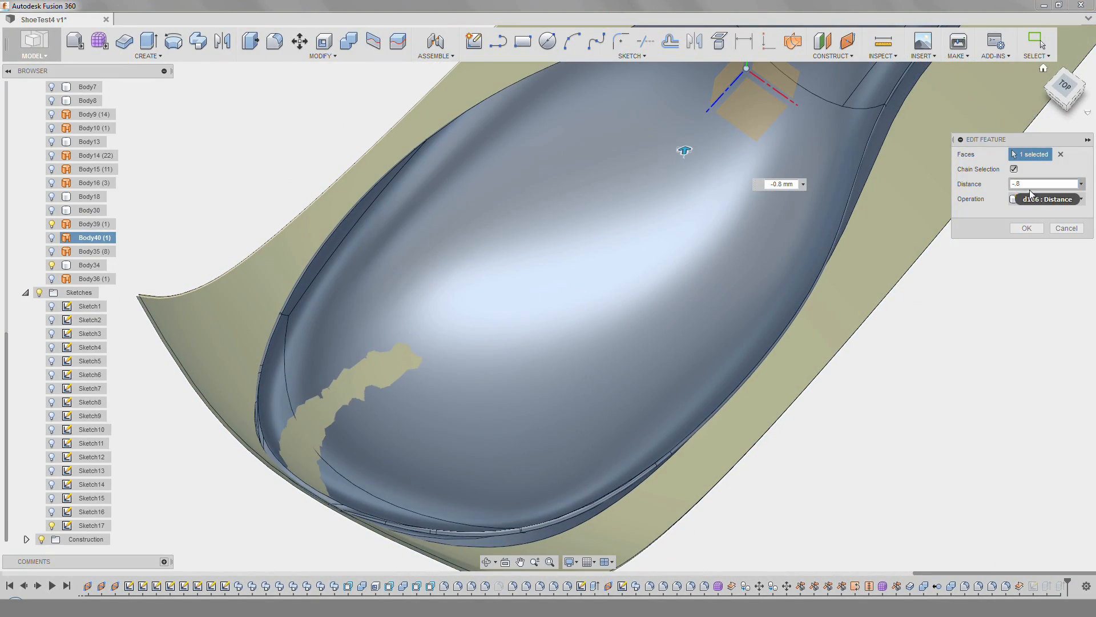
type("-.6")
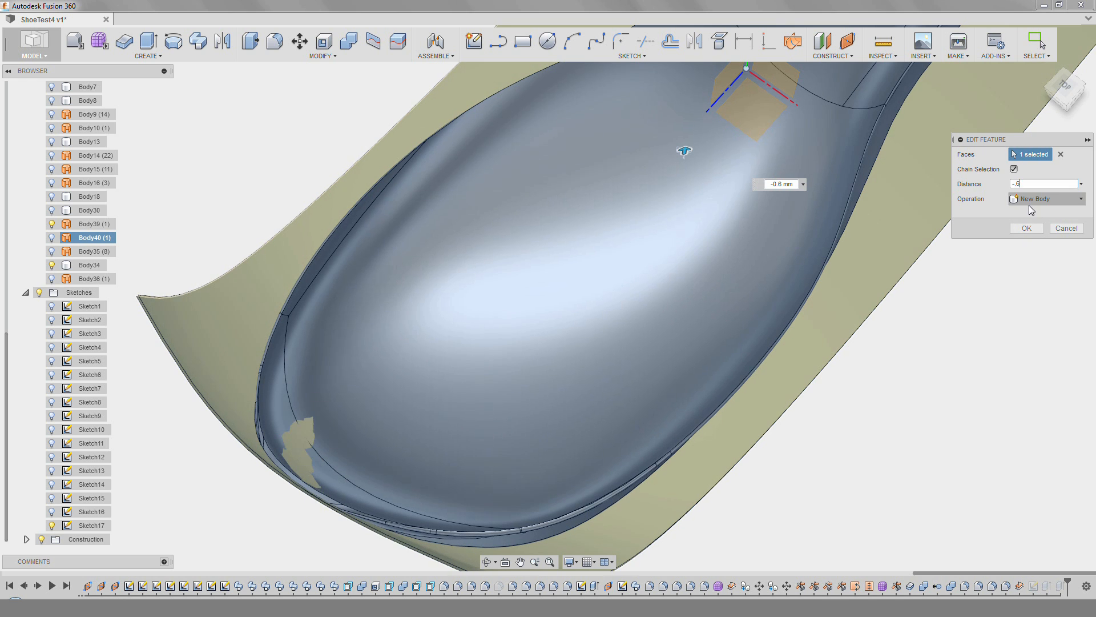
key("BackSpace")
type("7")
scroll(901, 359, "down", 3)
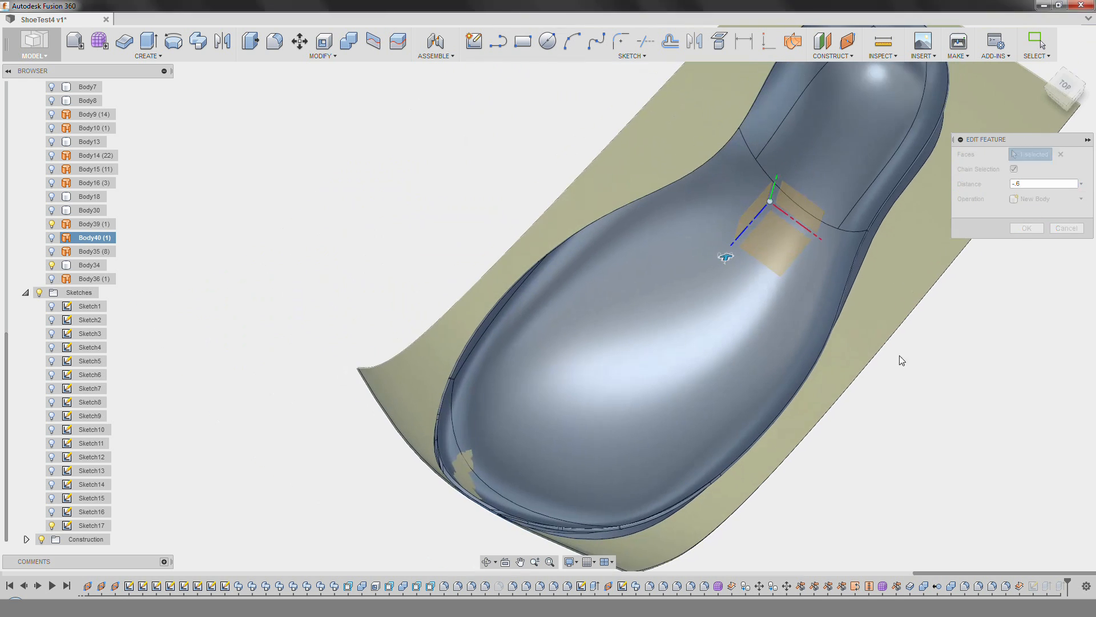
left_click(1025, 229)
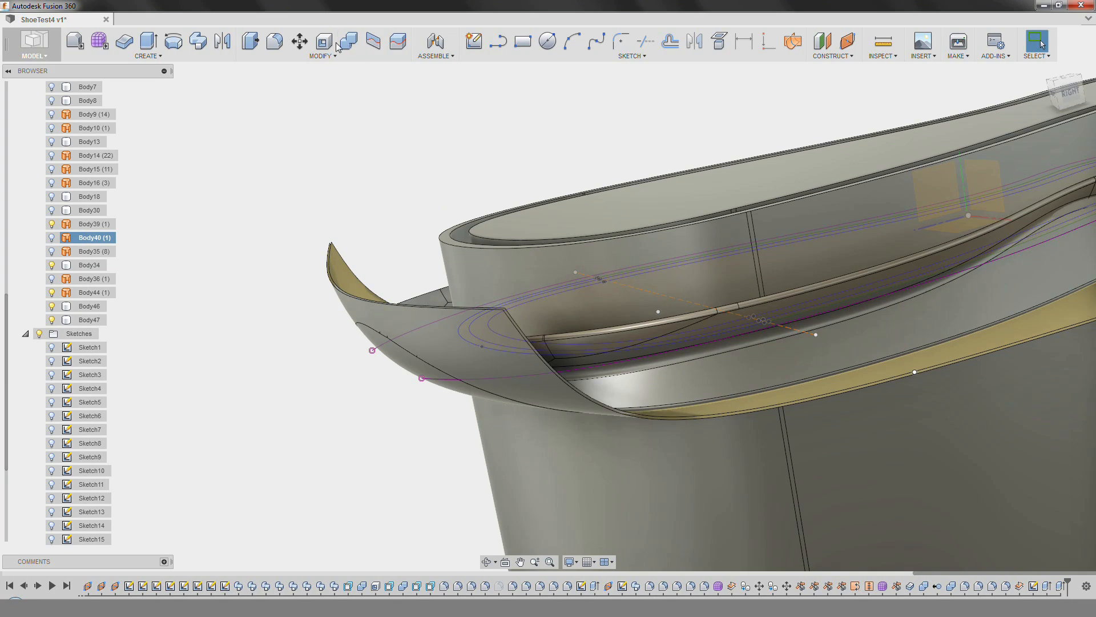
Split the extruded border ring with the curved surface and remove its upper piece, Body46.
left_click(398, 42)
left_click(611, 292)
left_click(1044, 169)
left_click(343, 268)
left_click(1031, 213)
left_click(586, 324)
right_click(83, 306)
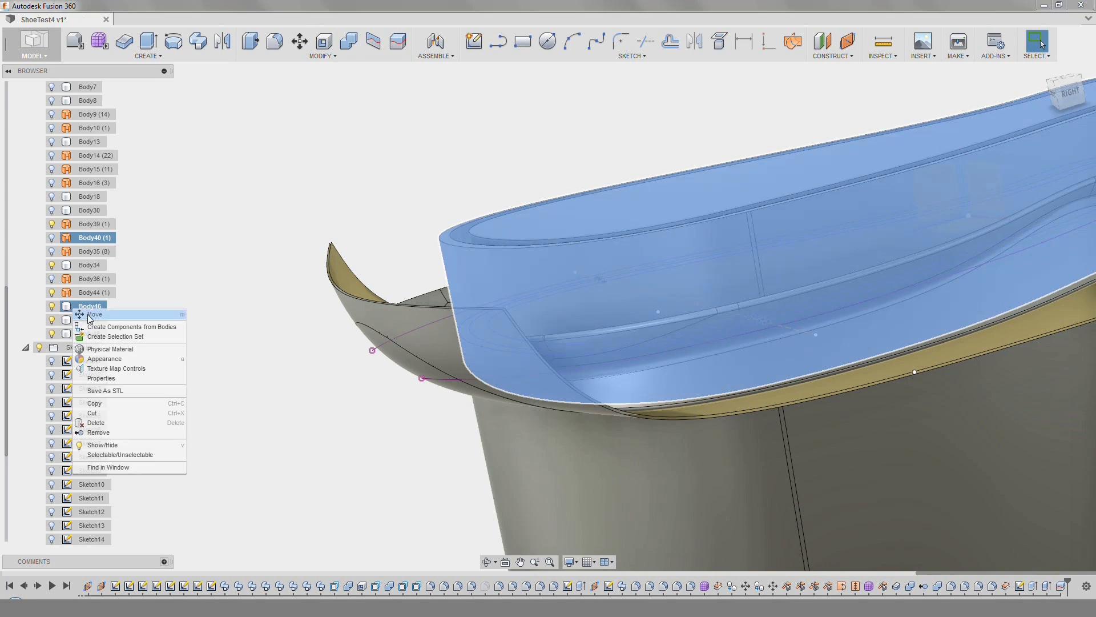
left_click(116, 434)
Hide the curved surface bodies Body39 and Body44.
middle_click_drag(345, 365, 337, 400, "shift")
scroll(337, 400, "down", 3)
middle_click_drag(337, 400, 429, 232)
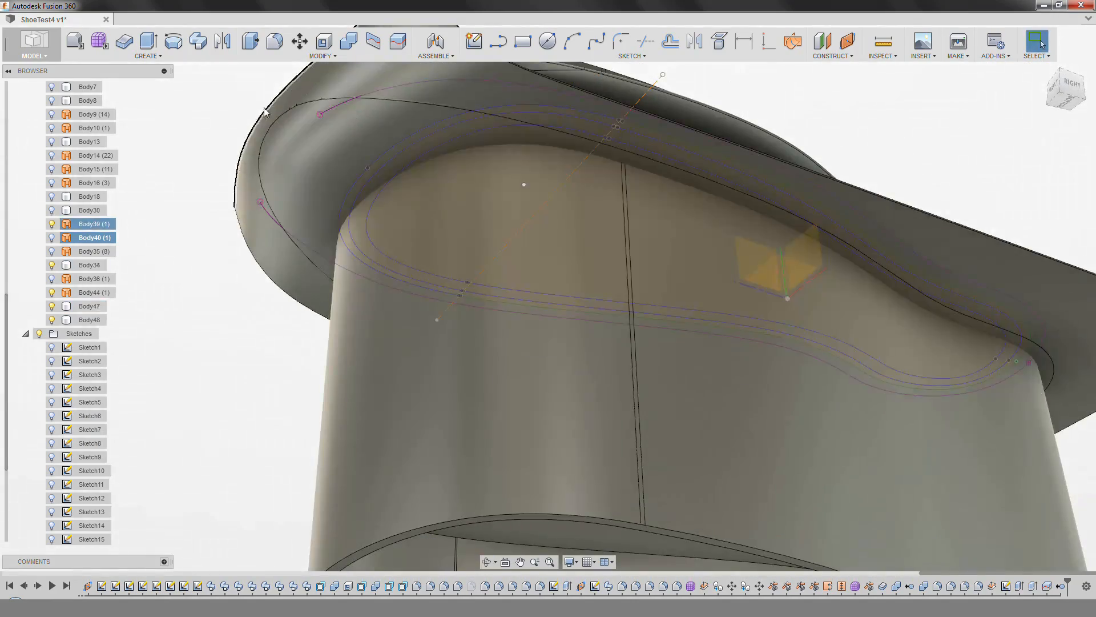
left_click(52, 226)
scroll(179, 264, "down", 1)
middle_click_drag(179, 265, 402, 98)
left_click(52, 292)
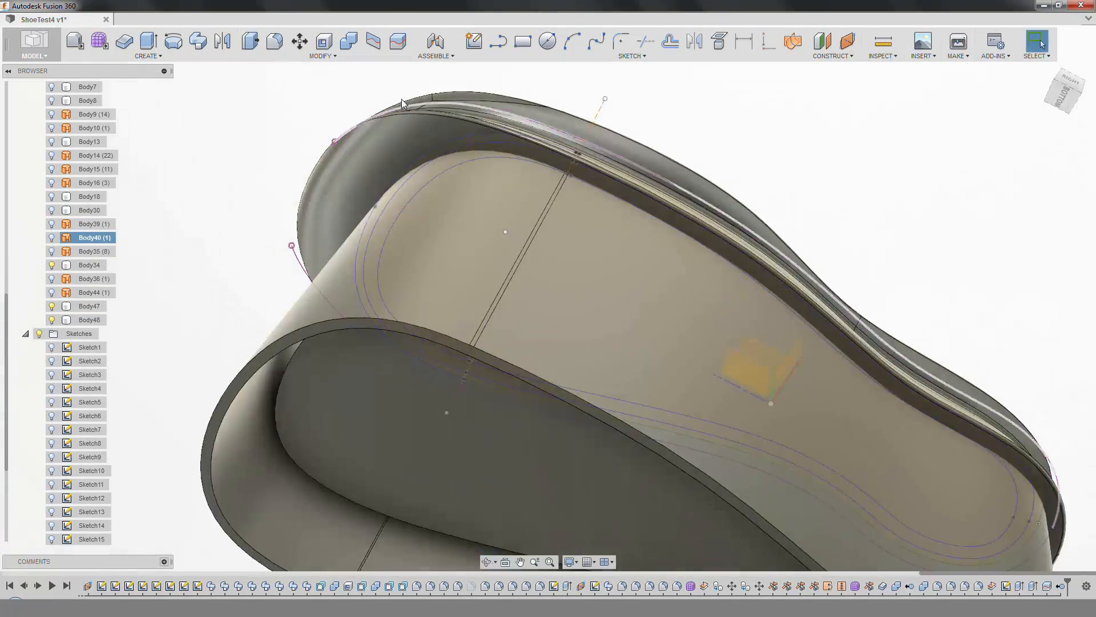
Cut the remaining border ring piece out of the sole body with Combine.
left_click(349, 41)
left_click(591, 136)
left_click(556, 282)
left_click(1019, 240)
mouse_move(1021, 243)
middle_mouse_down("shift")
mouse_move(501, 274)
mouse_move(583, 220)
mouse_move(333, 411)
mouse_move(104, 394)
mouse_move(125, 460)
mouse_move(372, 479)
mouse_move(335, 541)
mouse_move(246, 503)
middle_mouse_up("shift")
scroll(95, 476, "down", 1)
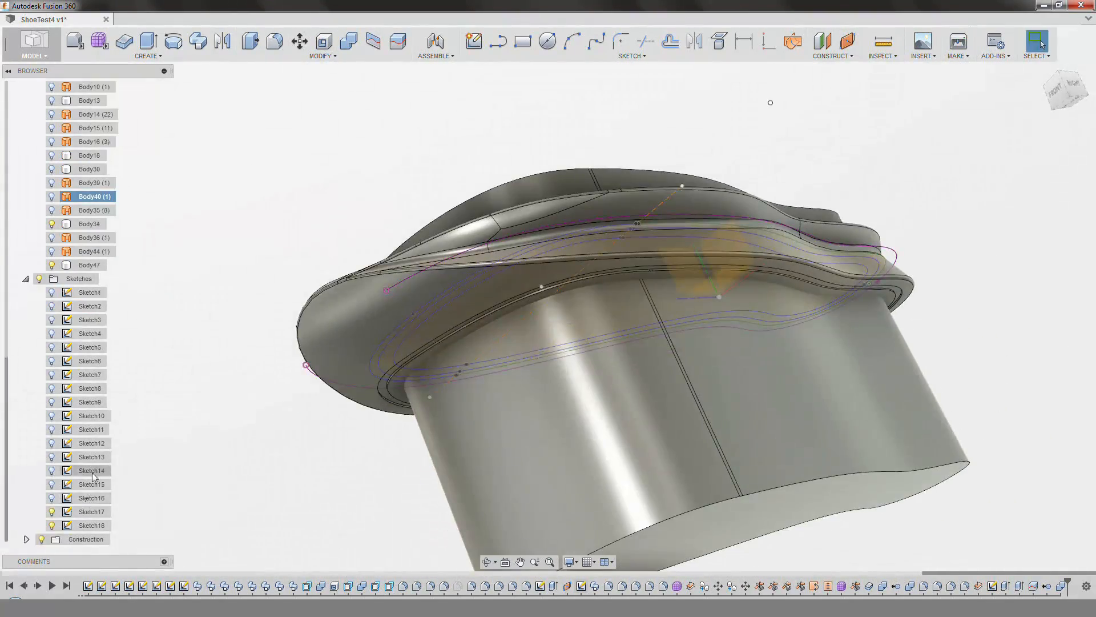
Show the curved surface body Body44 again and face the sole from its side.
middle_click_drag(531, 337, 491, 400, "shift")
scroll(455, 394, "up", 2)
left_click(52, 251)
middle_click_drag(240, 337, 381, 216, "shift")
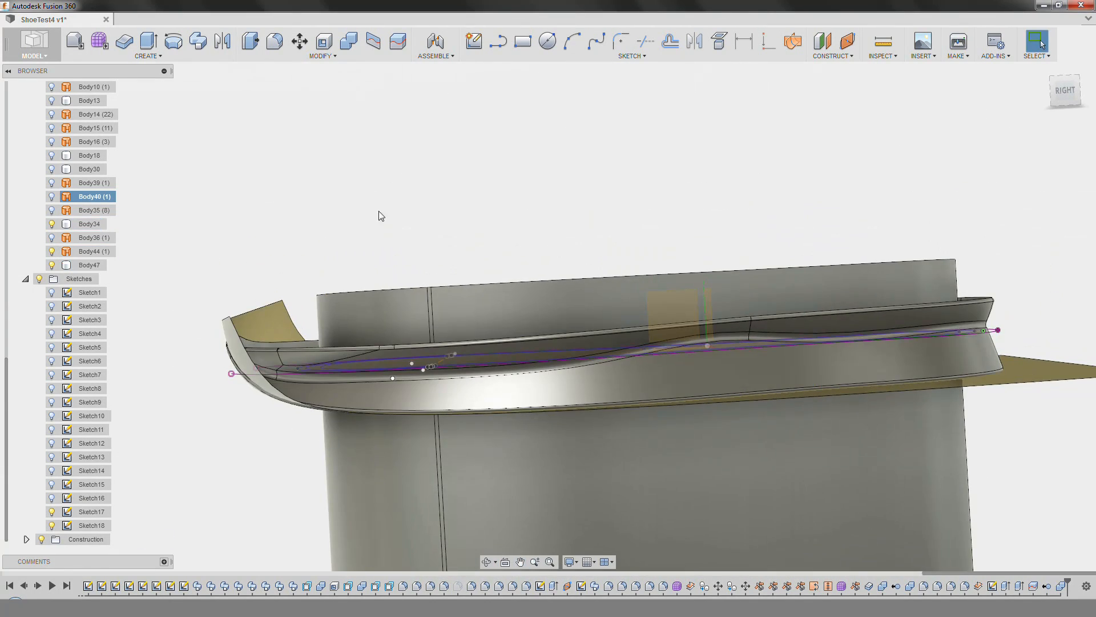
Try to rotate the surface body Body44 by 2 degrees about Z and shift it 0.615 mm in X and 4.763 mm in Y.
left_click(300, 41)
left_click(242, 316)
middle_click_drag(221, 324, 245, 371, "shift")
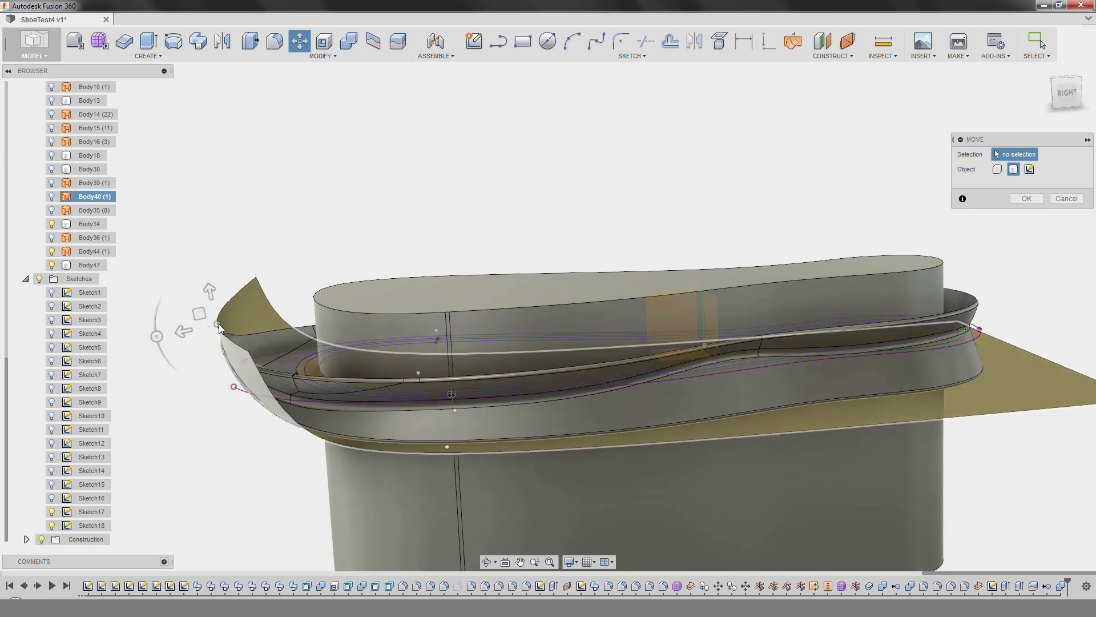
left_click(251, 320)
middle_click_drag(252, 320, 429, 420, "shift")
left_click(1003, 213)
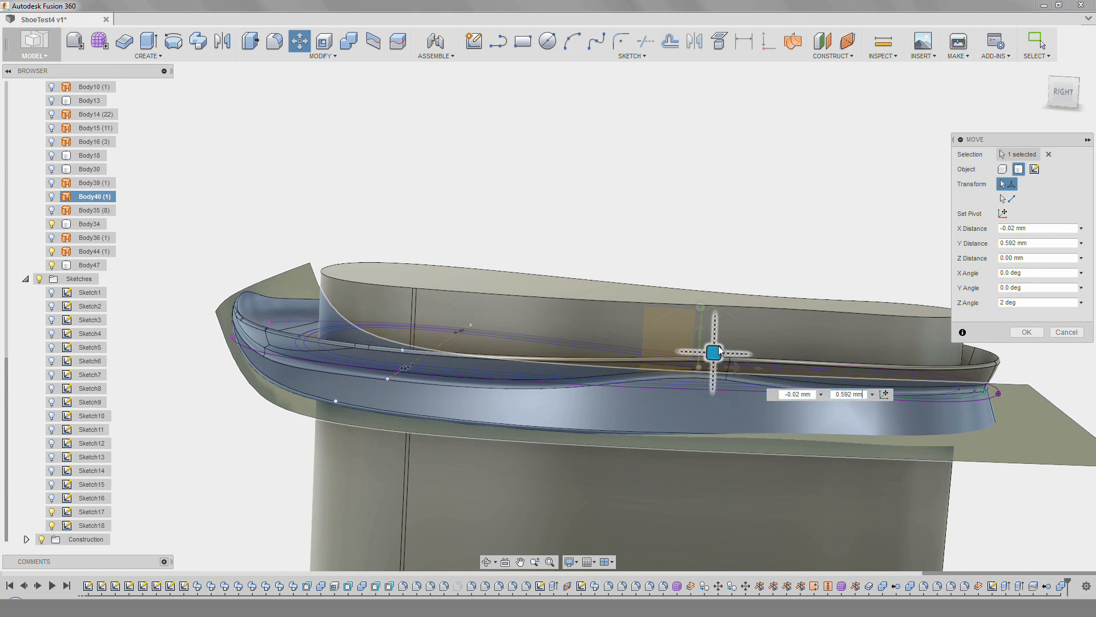
left_click_drag(721, 341, 718, 336)
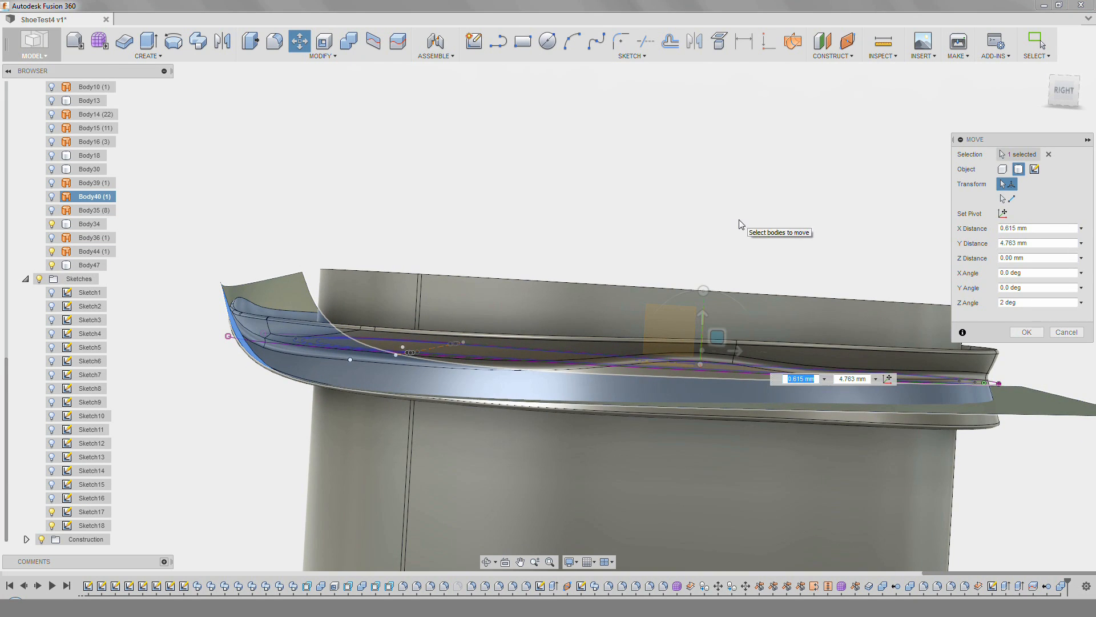
key("Return")
Rotate the curved surface body Body44 by 1 degree about Z and shift it about -0.32 mm in X and 1.90 mm in Y.
key("m")
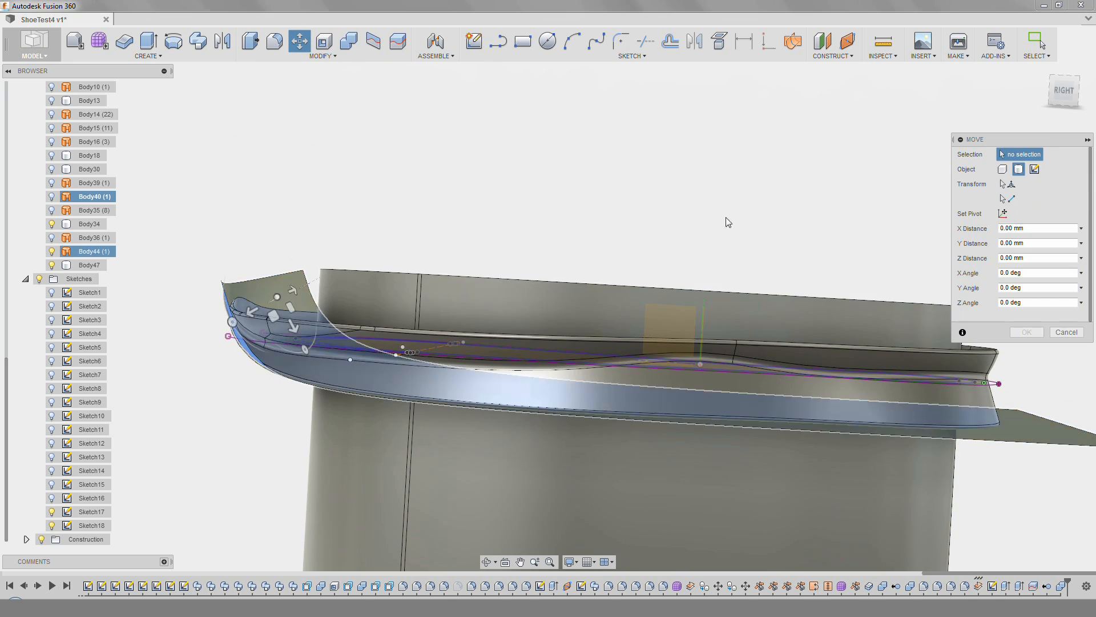
left_click(1003, 213)
left_click(1002, 213)
left_click(703, 305)
type("1")
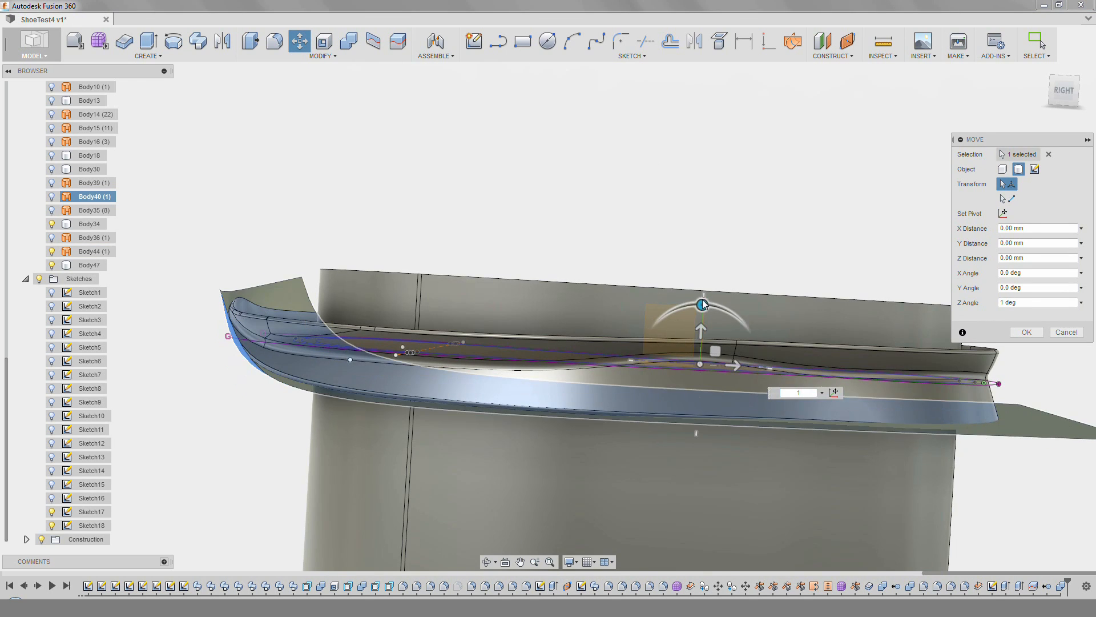
middle_click_drag(553, 274, 708, 348, "shift")
left_click_drag(712, 351, 718, 359)
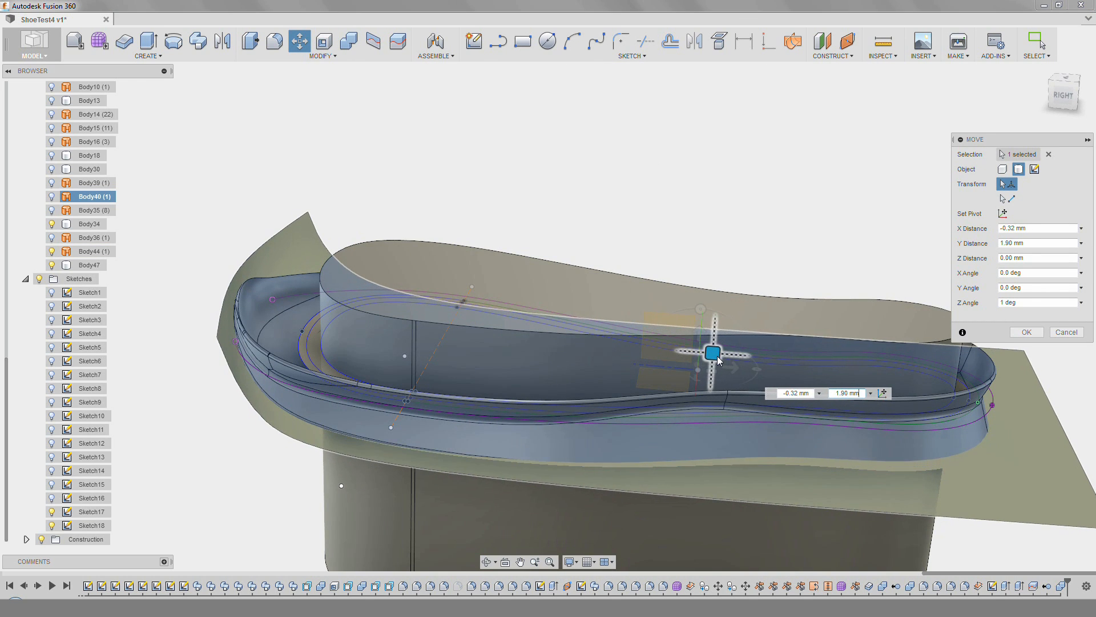
mouse_move(718, 355)
middle_mouse_down("shift")
mouse_move(721, 300)
mouse_move(710, 482)
mouse_move(703, 314)
mouse_move(777, 450)
mouse_move(721, 355)
middle_mouse_up("shift")
left_click_drag(710, 360, 710, 361)
mouse_move(710, 361)
middle_mouse_down("shift")
mouse_move(817, 529)
mouse_move(695, 335)
mouse_move(708, 365)
middle_mouse_up("shift")
left_click(1026, 333)
Split the extruded outline body Body47 with the curved surface body Body44, without extending the splitting tool.
middle_click_drag(630, 188, 617, 248, "shift")
left_click(397, 41)
left_click(548, 302)
left_click(1046, 169)
left_click(942, 349)
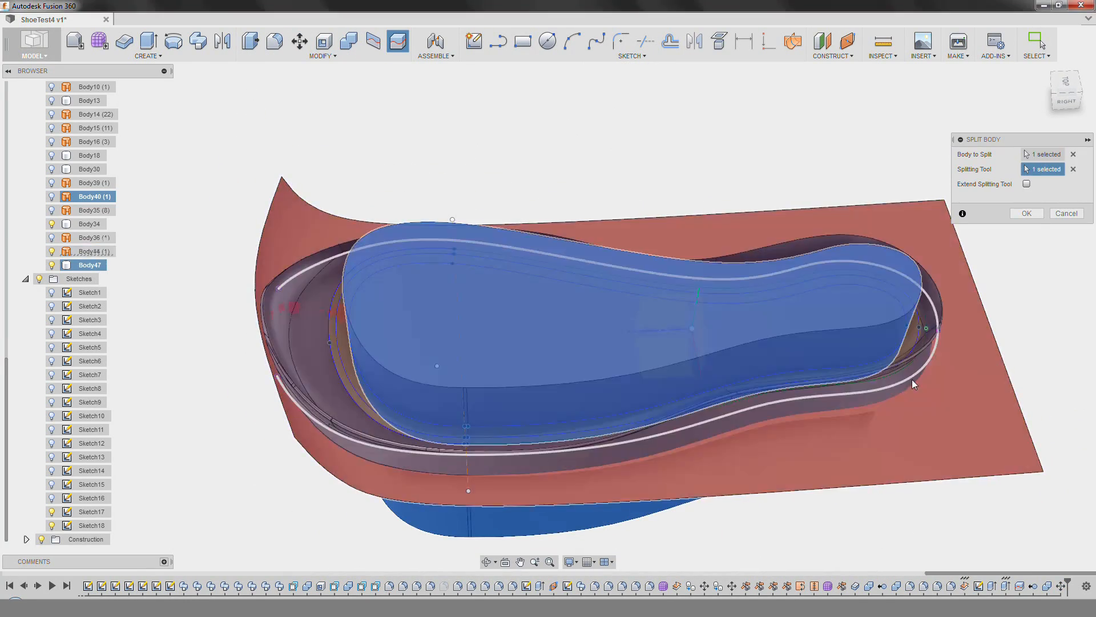
left_click(1028, 213)
Remove the upper piece of the split outline body and hide the curved surface body Body44.
middle_click_drag(522, 382, 527, 333)
left_click(91, 266)
key("Delete")
left_click(584, 325)
right_click(81, 262)
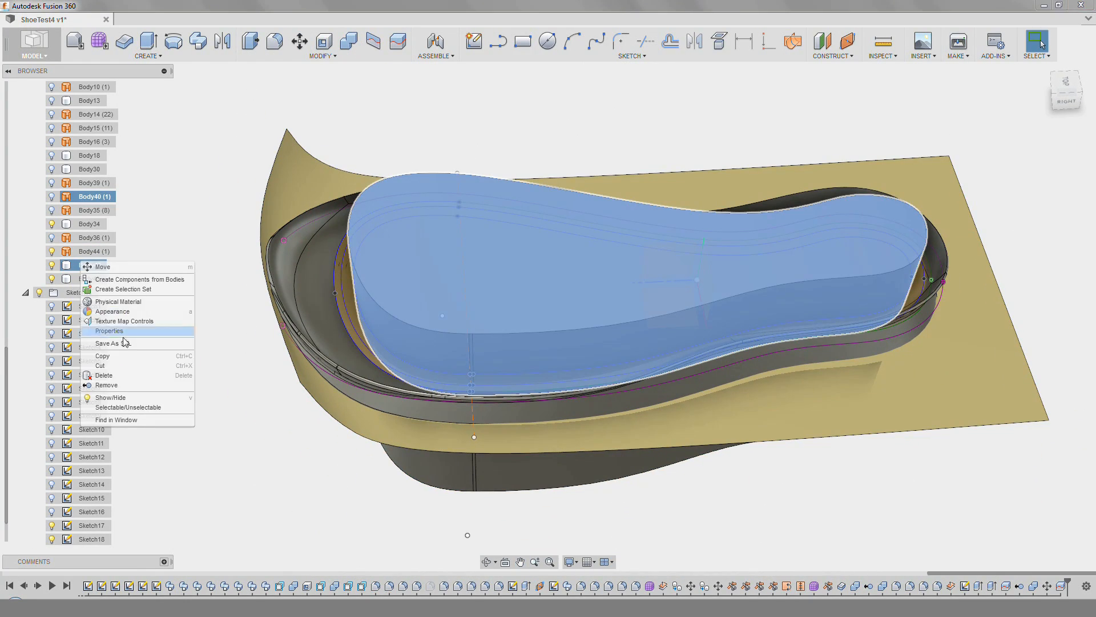
left_click(103, 375)
middle_click_drag(171, 366, 255, 371, "shift")
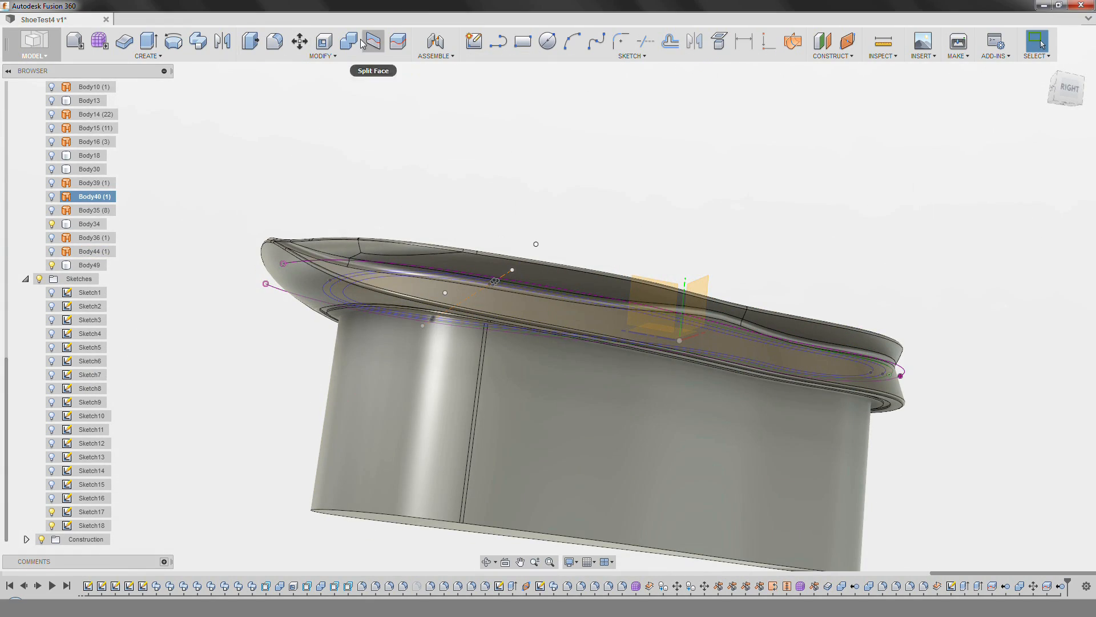
Cut the remaining lower outline piece out of the sole body Body34 with Combine.
left_click(348, 41)
left_click(551, 325)
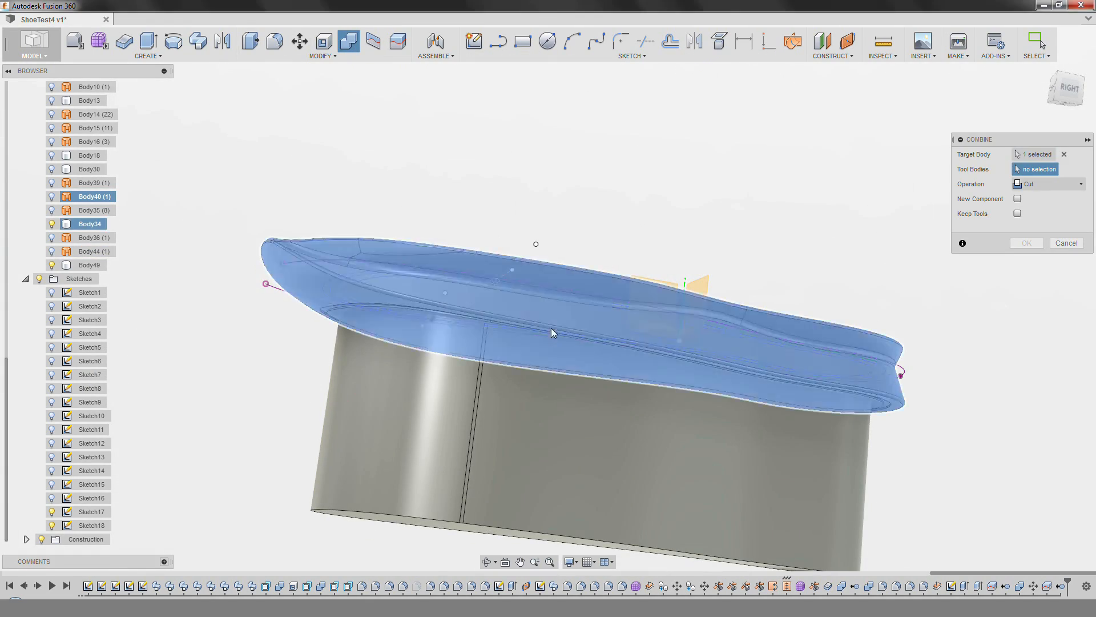
left_click(577, 383)
left_click(1027, 242)
Edit the Move feature of the curved surface body, repositioning the surface in the right side view to adjust the cut.
middle_click_drag(560, 400, 685, 357, "shift")
scroll(435, 323, "up", 3)
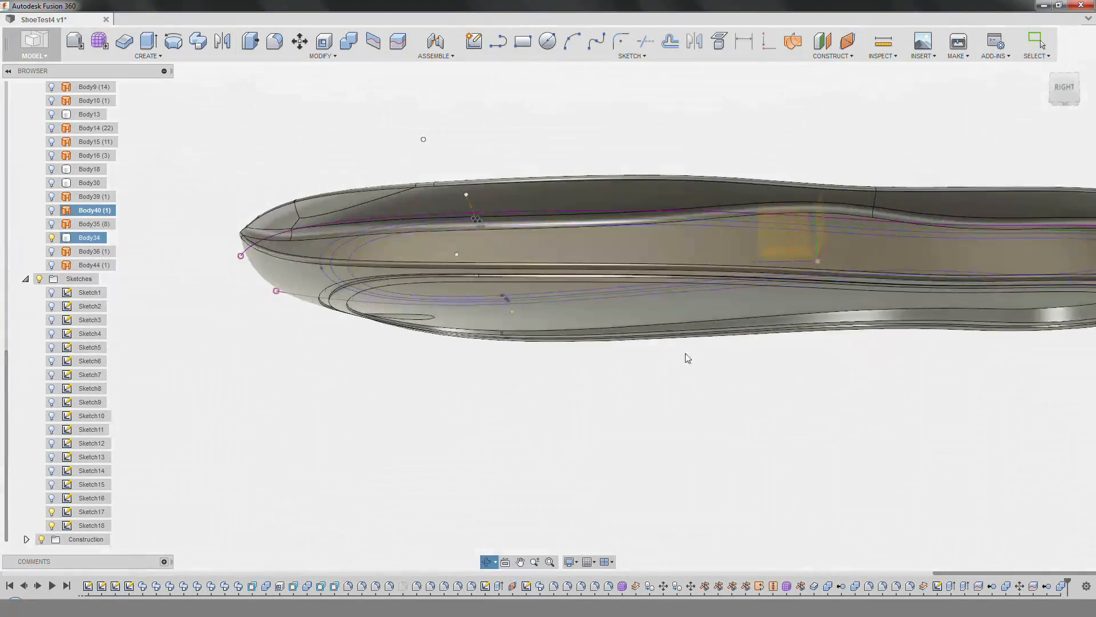
left_click(1030, 497)
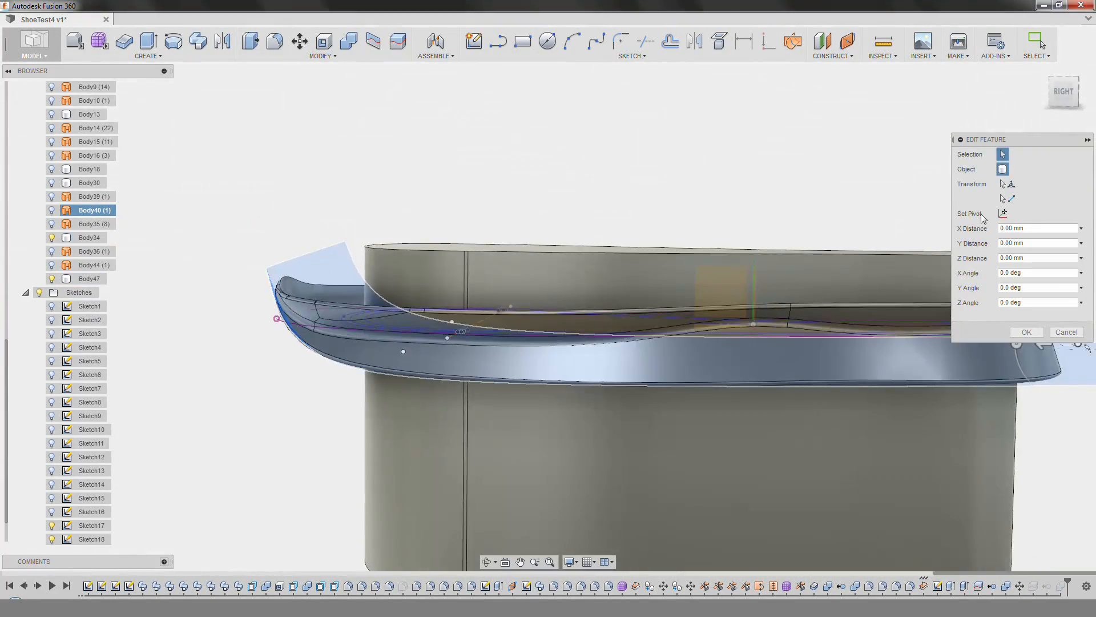
left_click(1055, 94)
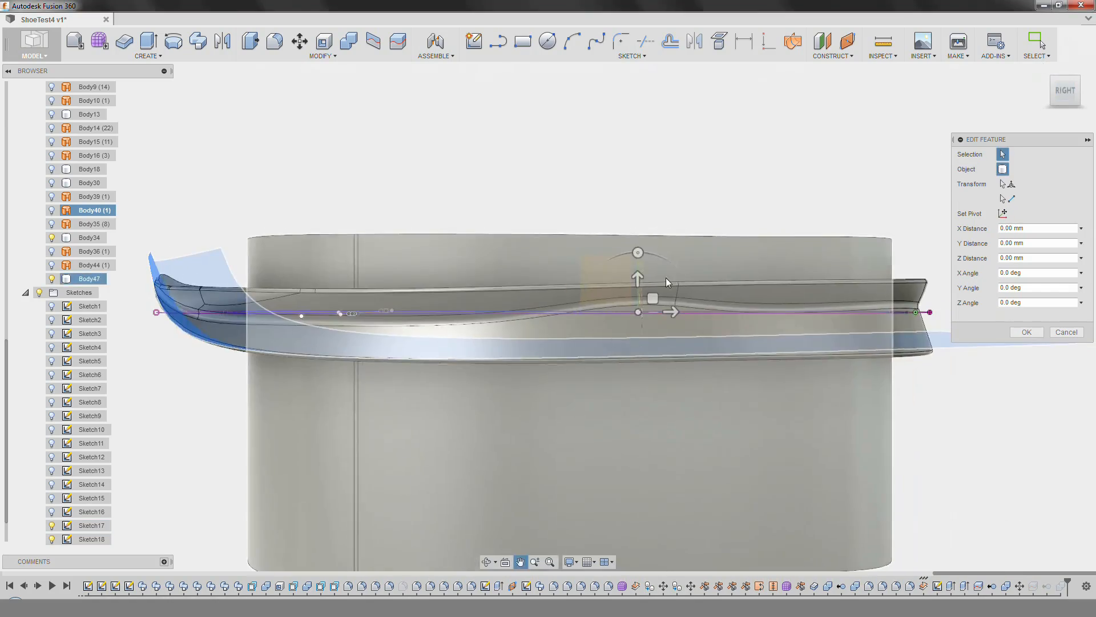
left_click(651, 298)
left_click(1022, 333)
Hide all sketches and show the origin planes while facing the sole's bottom.
middle_click_drag(736, 222, 708, 365, "shift")
scroll(342, 313, "up", 5)
middle_click_drag(343, 313, 287, 82, "shift")
scroll(429, 375, "down", 4)
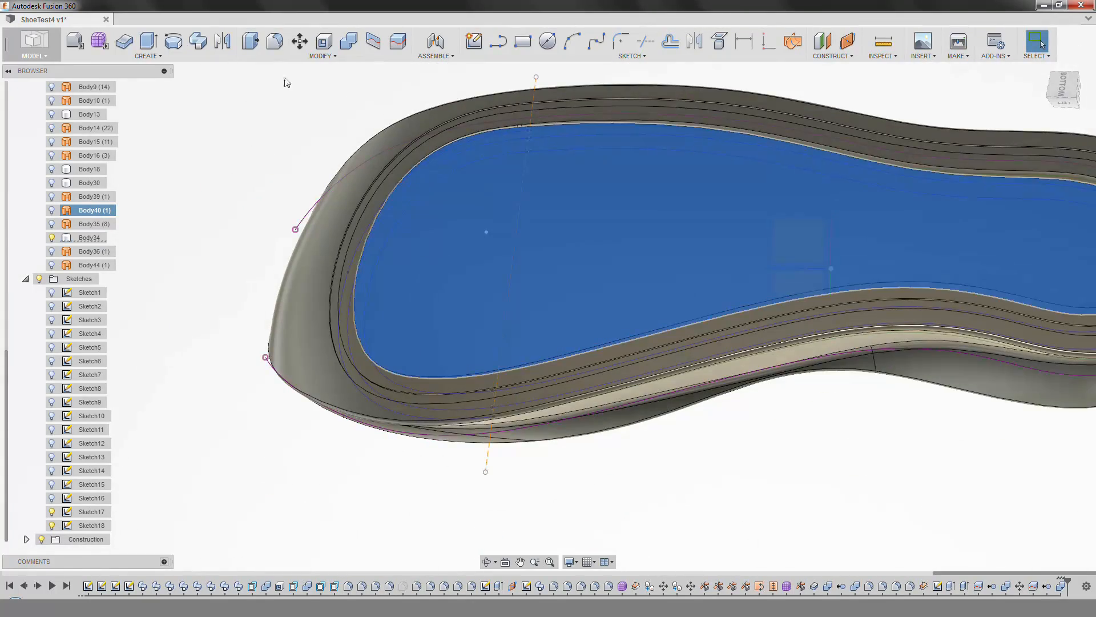
left_click(39, 278)
scroll(396, 361, "down", 3)
scroll(33, 140, "up", 5)
left_click(41, 128)
Start a new sketch on the XZ origin plane beneath the sole.
mouse_move(562, 245)
middle_mouse_down("shift")
mouse_move(527, 385)
mouse_move(421, 347)
mouse_move(687, 372)
mouse_move(456, 448)
mouse_move(443, 362)
mouse_move(559, 190)
mouse_move(438, 266)
mouse_move(132, 386)
middle_mouse_up("shift")
middle_click_drag(359, 274, 128, 334, "shift")
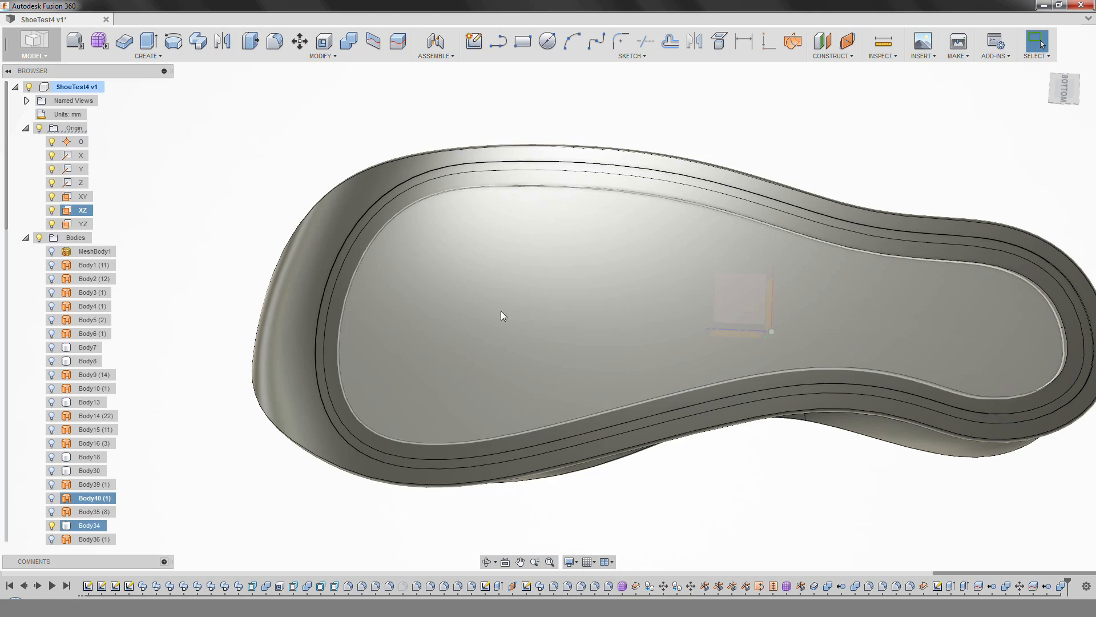
left_click(473, 41)
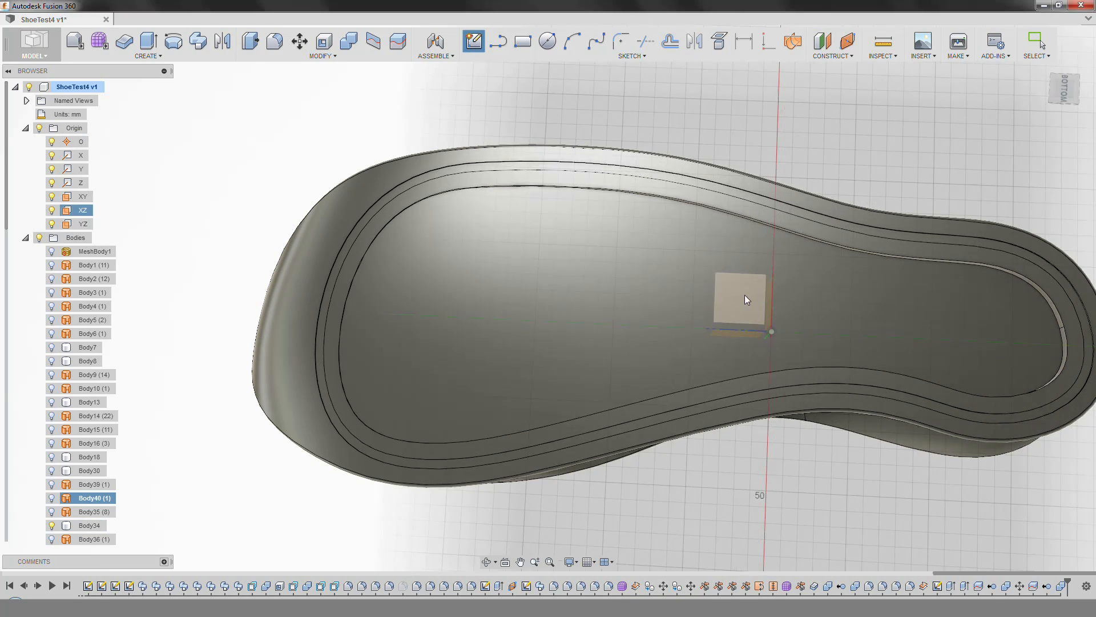
left_click(745, 294)
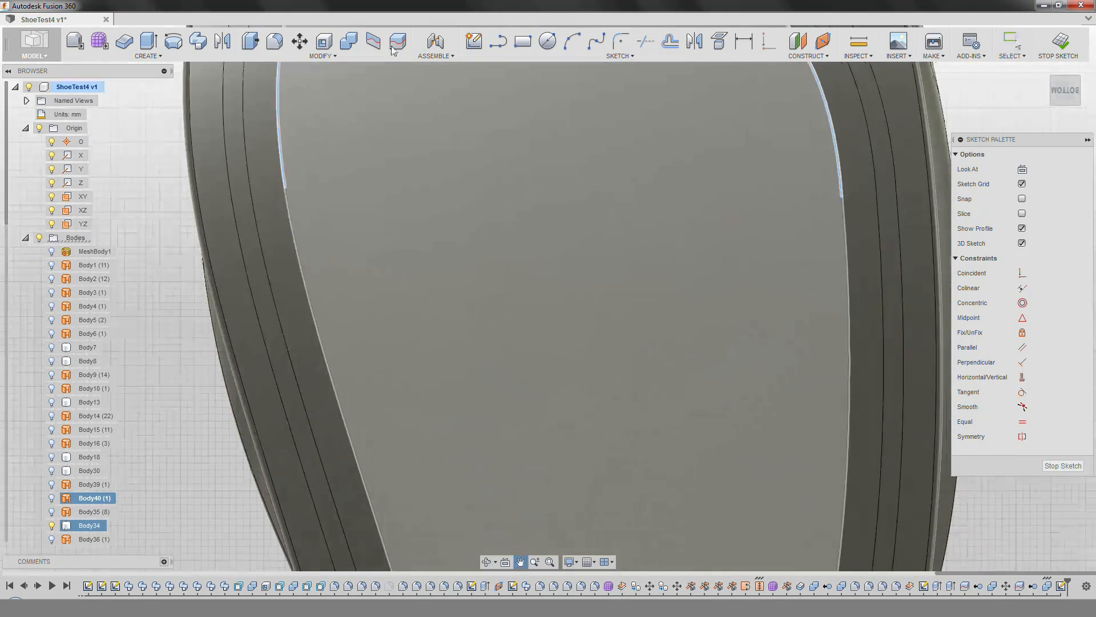
Project the innermost outline edge of the sole's bottom recess into the sketch.
middle_click_drag(392, 51, 398, 225)
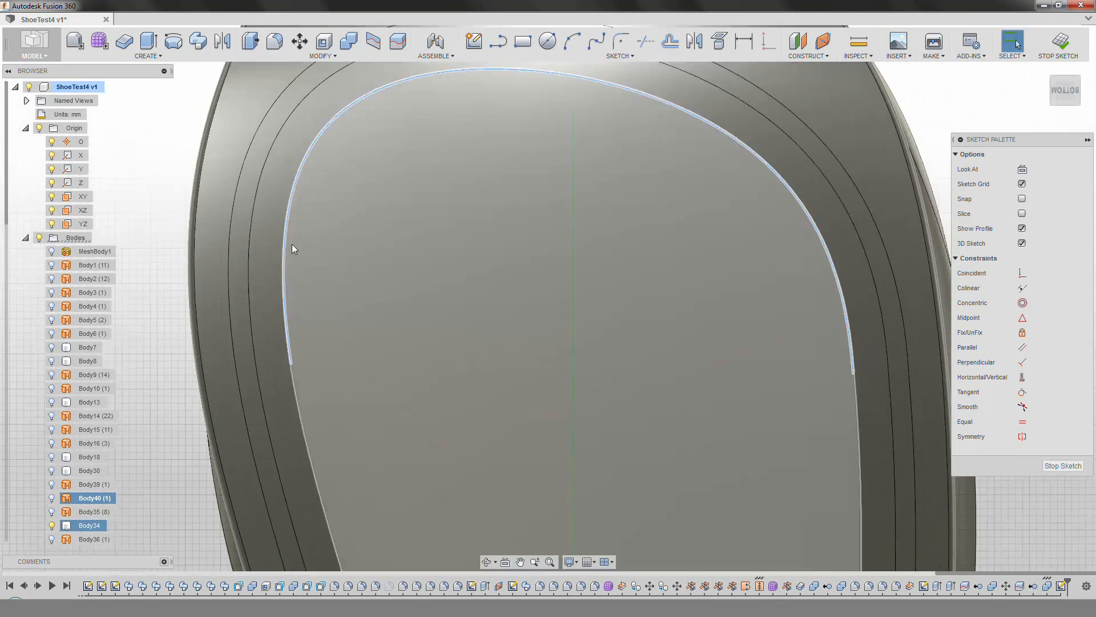
scroll(289, 363, "up", 6)
scroll(597, 331, "down", 10)
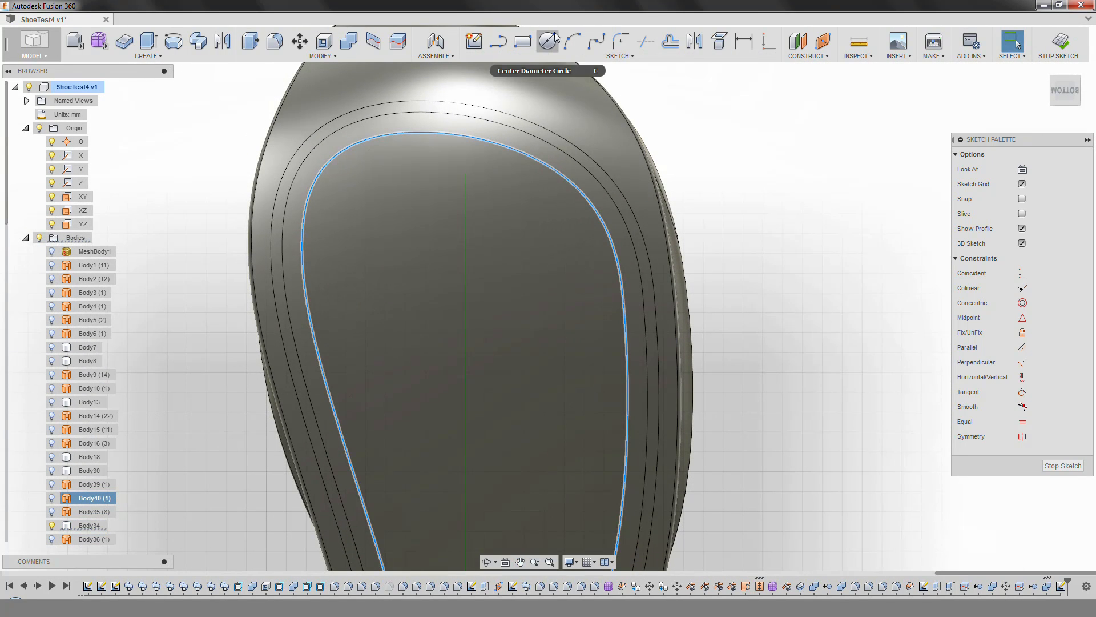
left_click(719, 41)
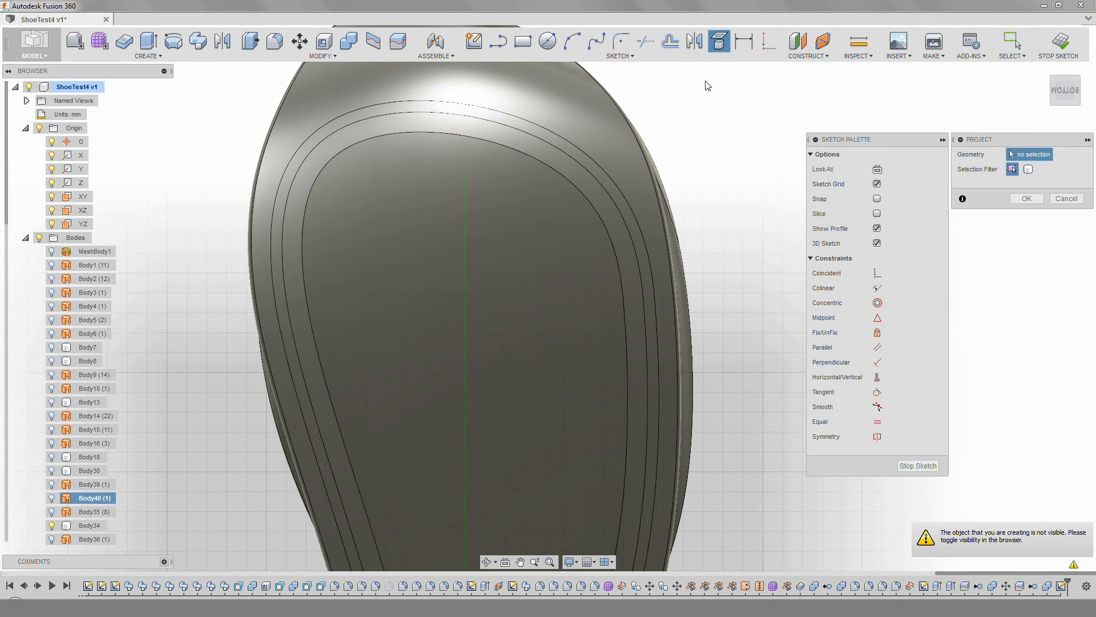
Make the sketches visible again, hide Sketch17 and Sketch18, and close the Project command.
scroll(85, 343, "down", 6)
left_click(51, 511)
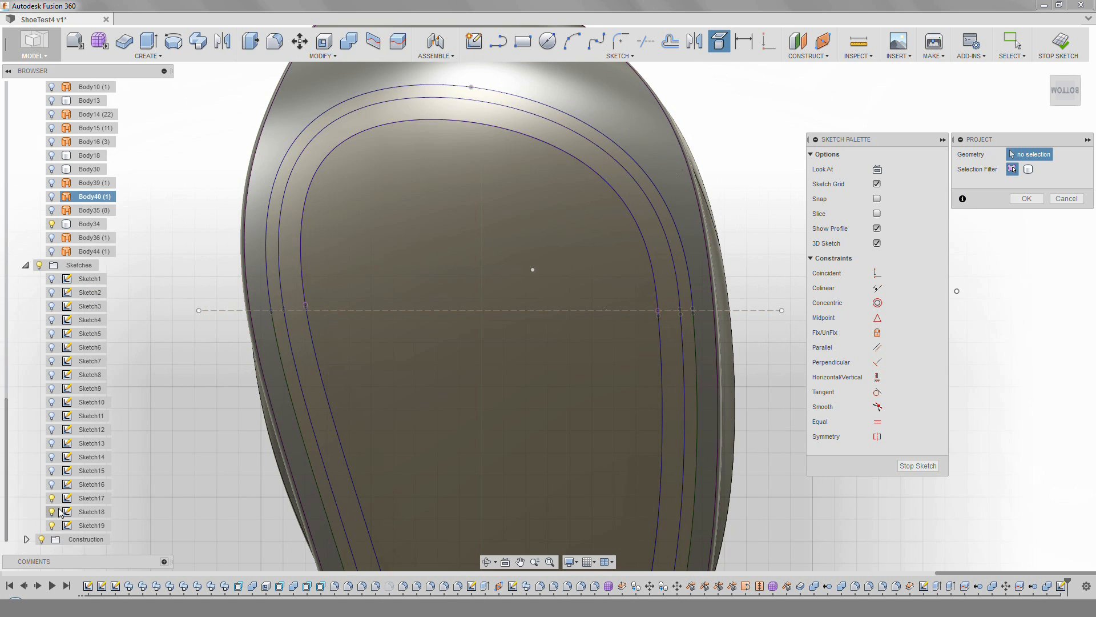
left_click(1039, 196)
Draw a three-point arc slanting across the toe area with both ends beyond the sole's edges.
scroll(451, 283, "down", 5)
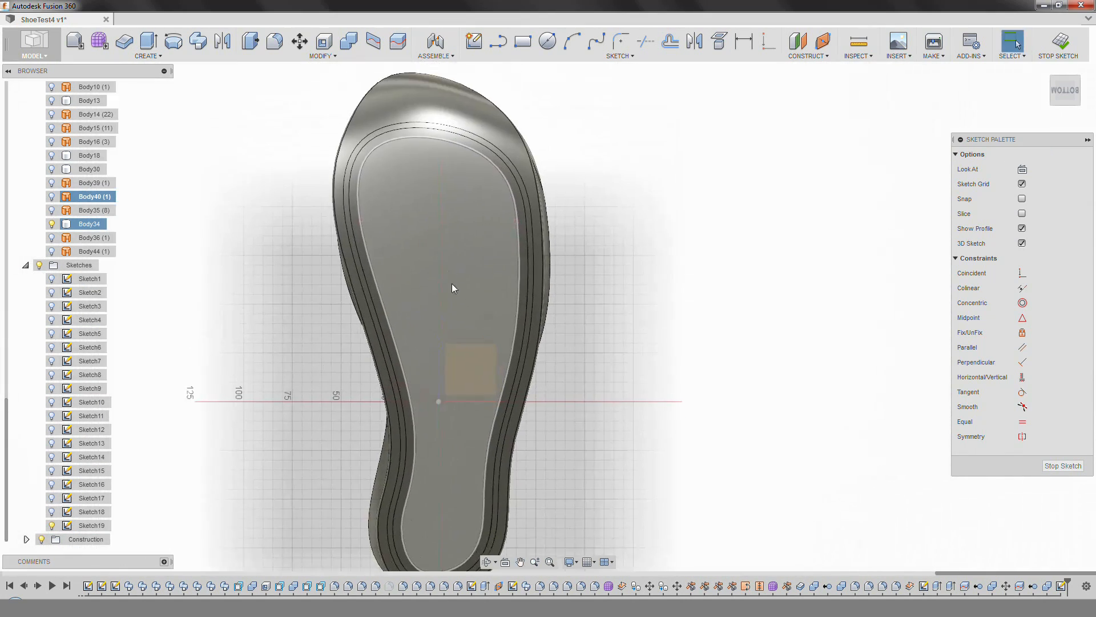
left_click(572, 41)
left_click(471, 140)
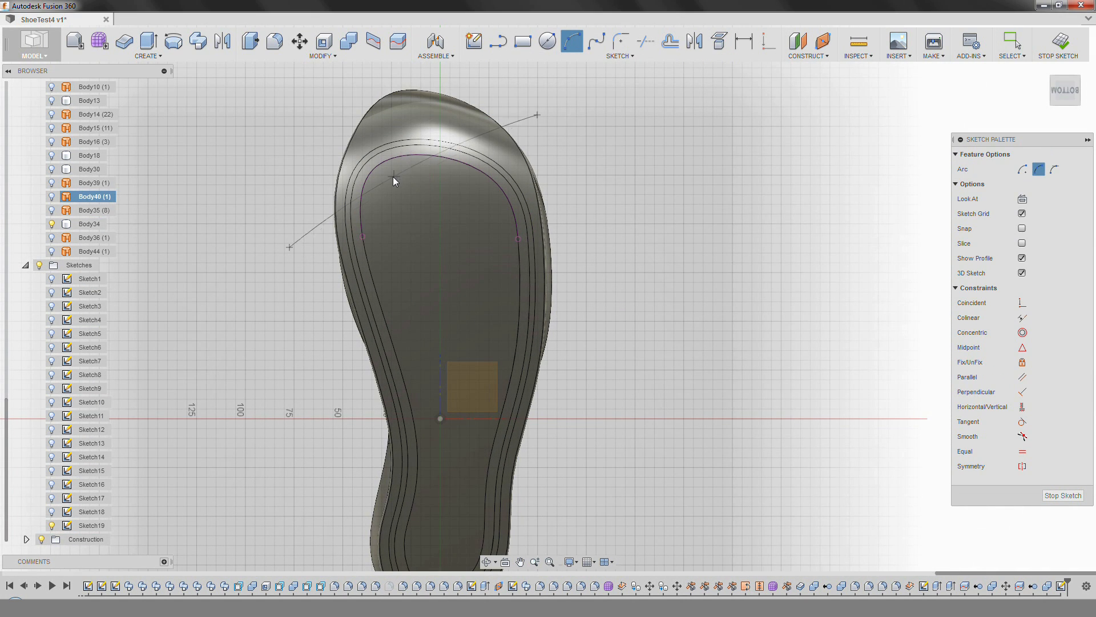
Offset the arc by about 4 mm towards the heel and join the arc ends with lines to form a closed band.
key("o")
left_click(309, 240)
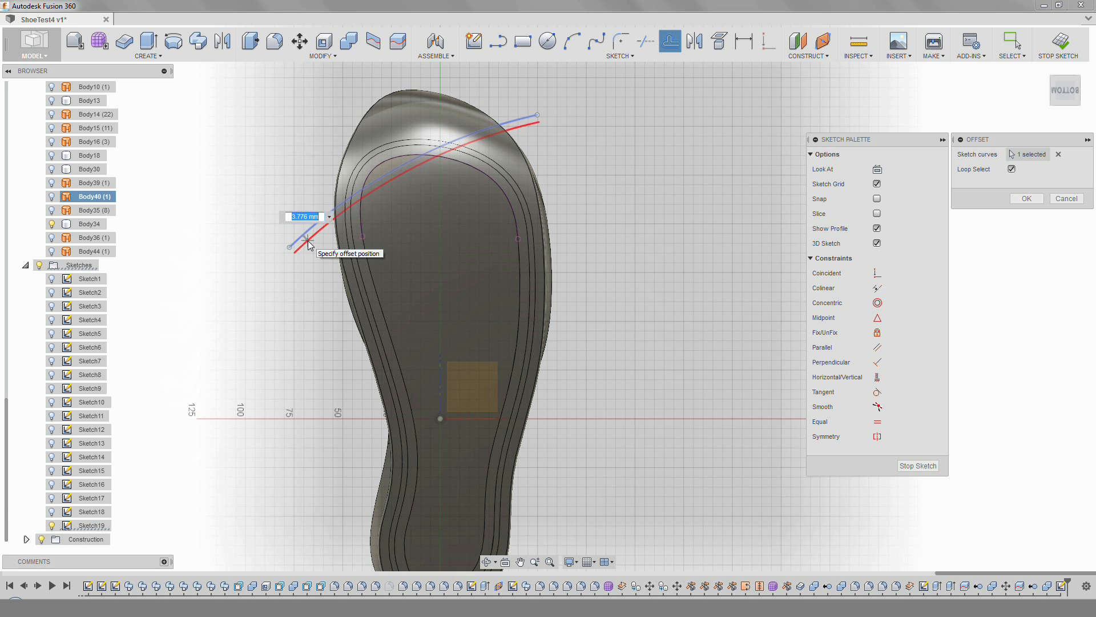
key("Return")
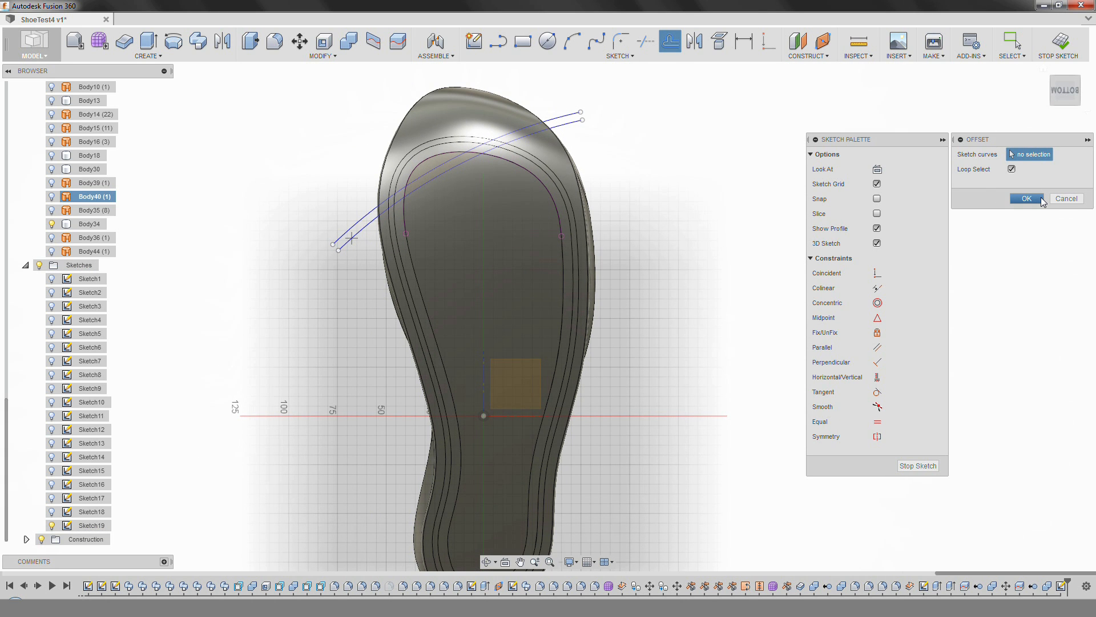
left_click(1040, 199)
key("l")
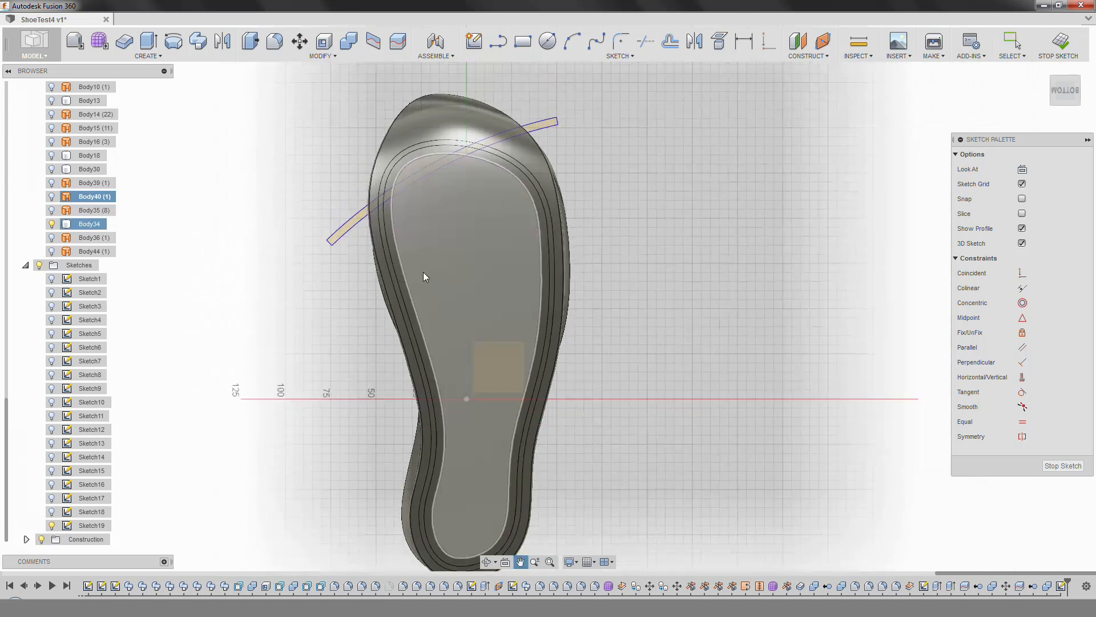
left_click(673, 41)
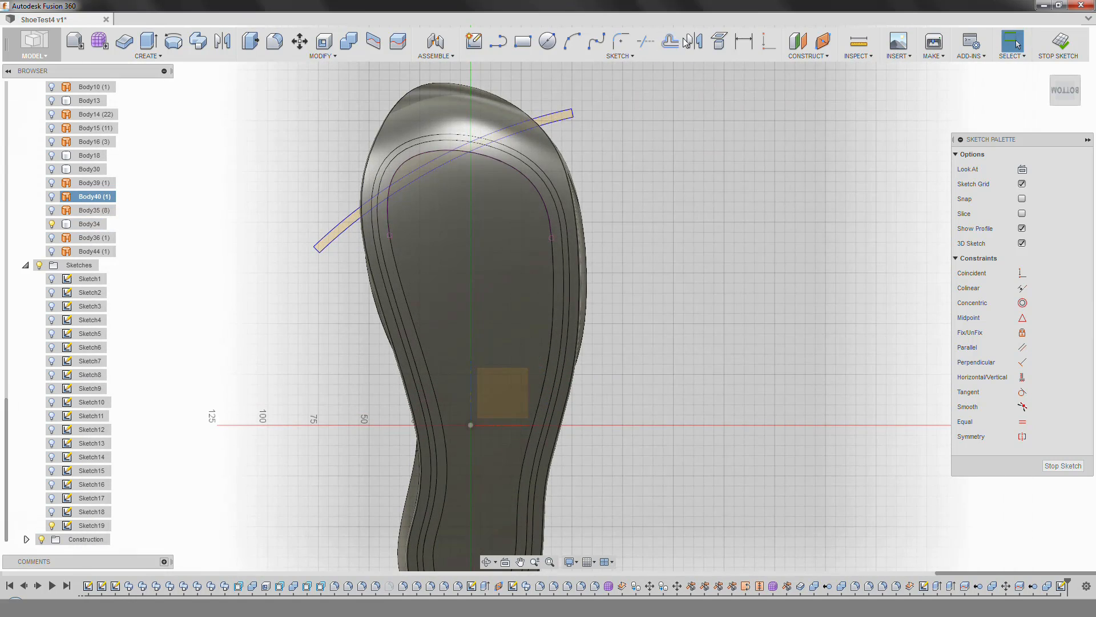
left_click(619, 56)
left_click(634, 309)
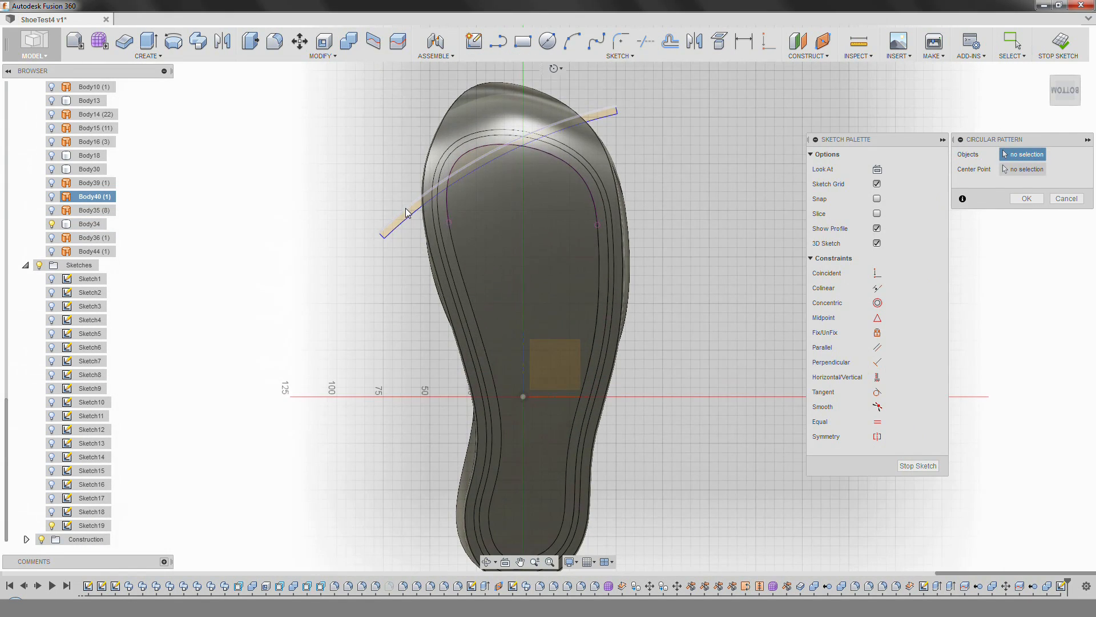
Place a sketch point on the red axis outside the sole, about 180 mm from the origin.
left_click(622, 56)
left_click(571, 201)
scroll(317, 351, "down", 2)
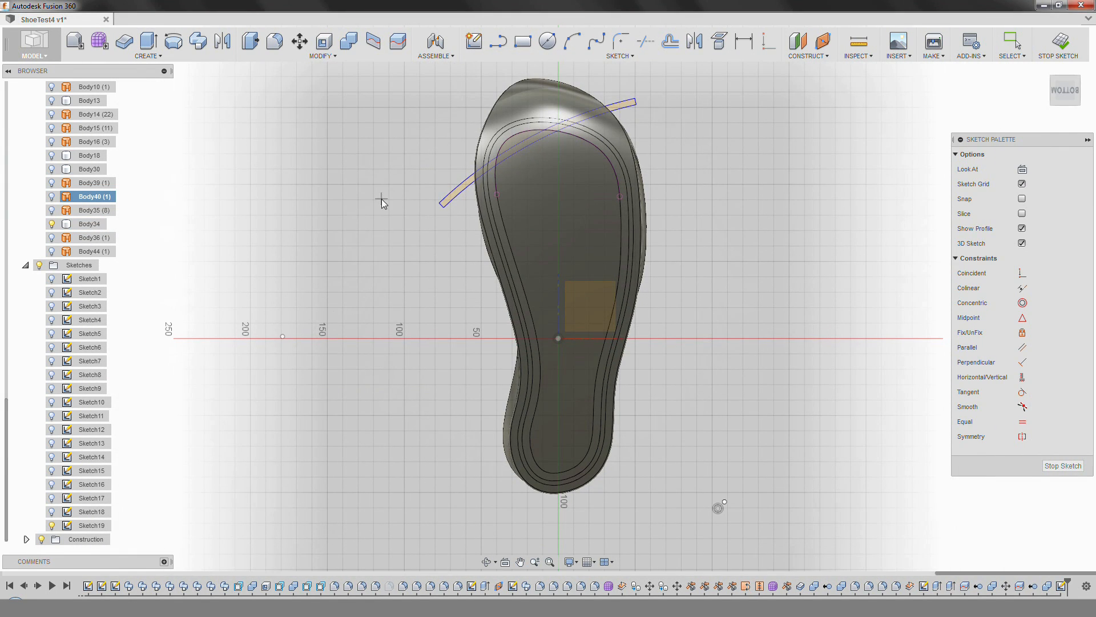
Start a circular sketch pattern of the band's four curves with the sketch point outside the sole as its centre.
left_click(571, 56)
left_click(634, 308)
right_click(461, 188)
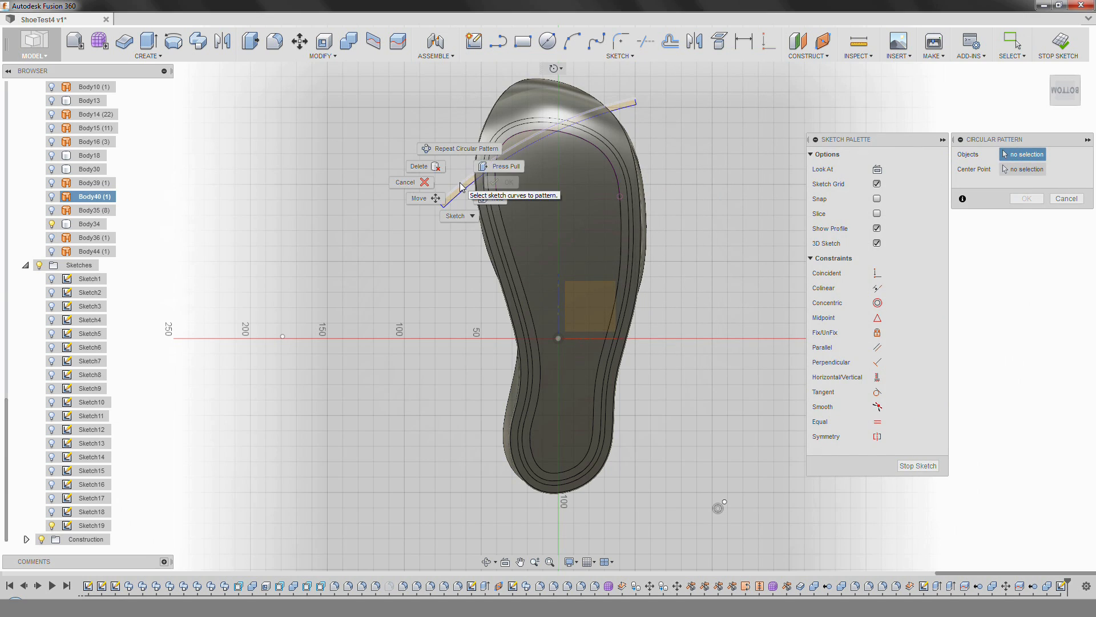
left_click(455, 187)
scroll(441, 206, "up", 4)
left_click(440, 206)
scroll(440, 207, "down", 4)
left_click(560, 162)
scroll(416, 406, "down", 3)
scroll(236, 422, "up", 2)
left_click(1023, 169)
left_click(262, 379)
Set the circular pattern type to Angle and extend its total angle to 63 degrees, reaching the heel.
left_click(1040, 213)
middle_click_drag(530, 476, 548, 393)
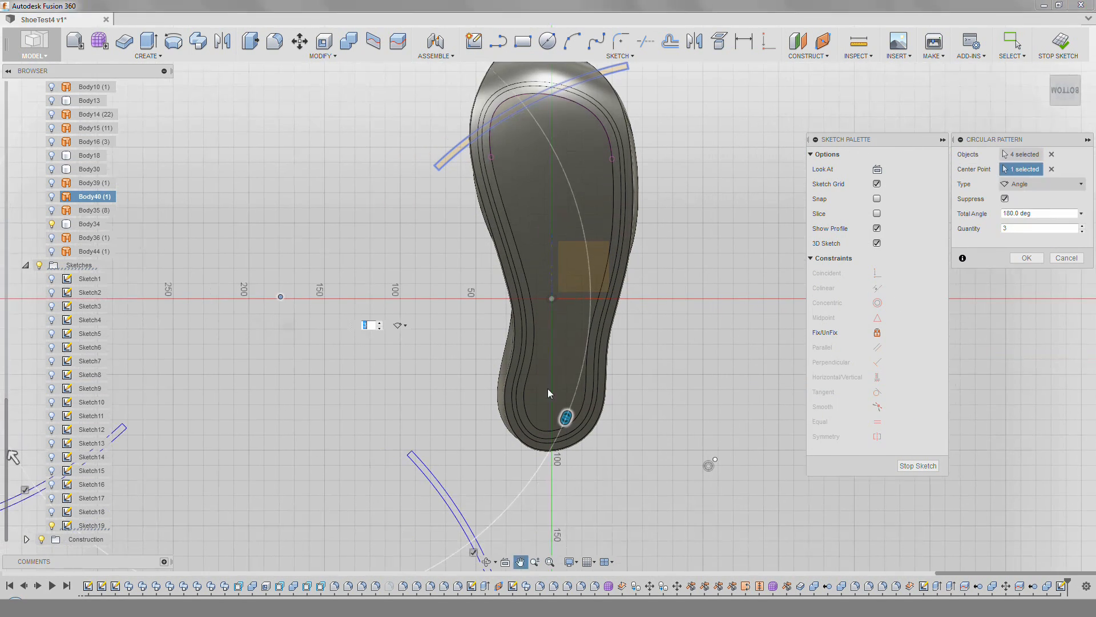
scroll(564, 413, "down", 3)
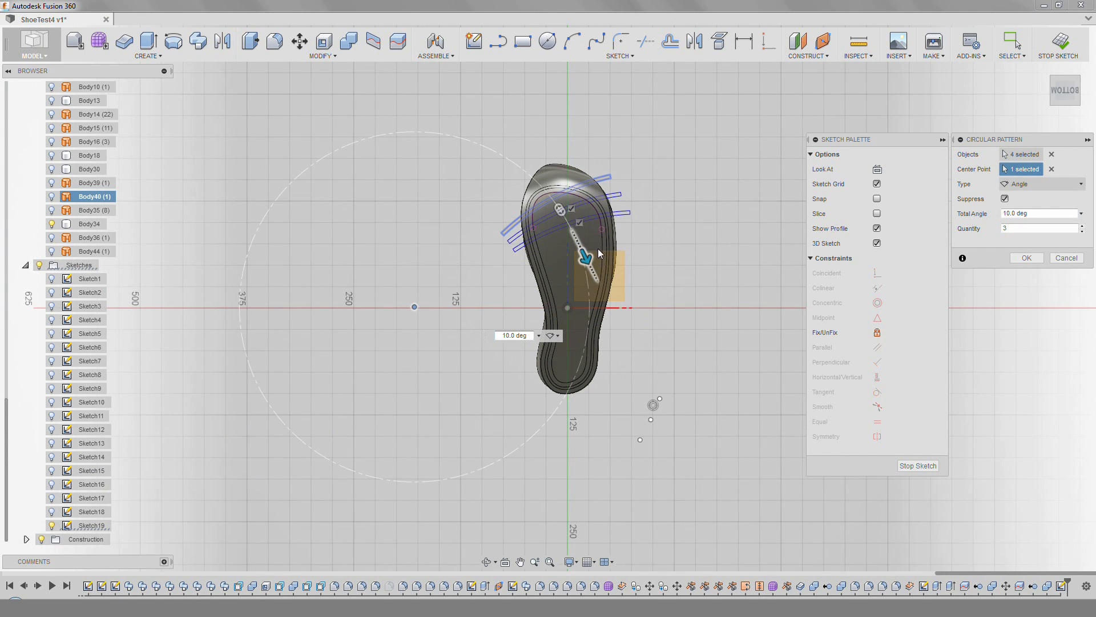
scroll(617, 244, "up", 3)
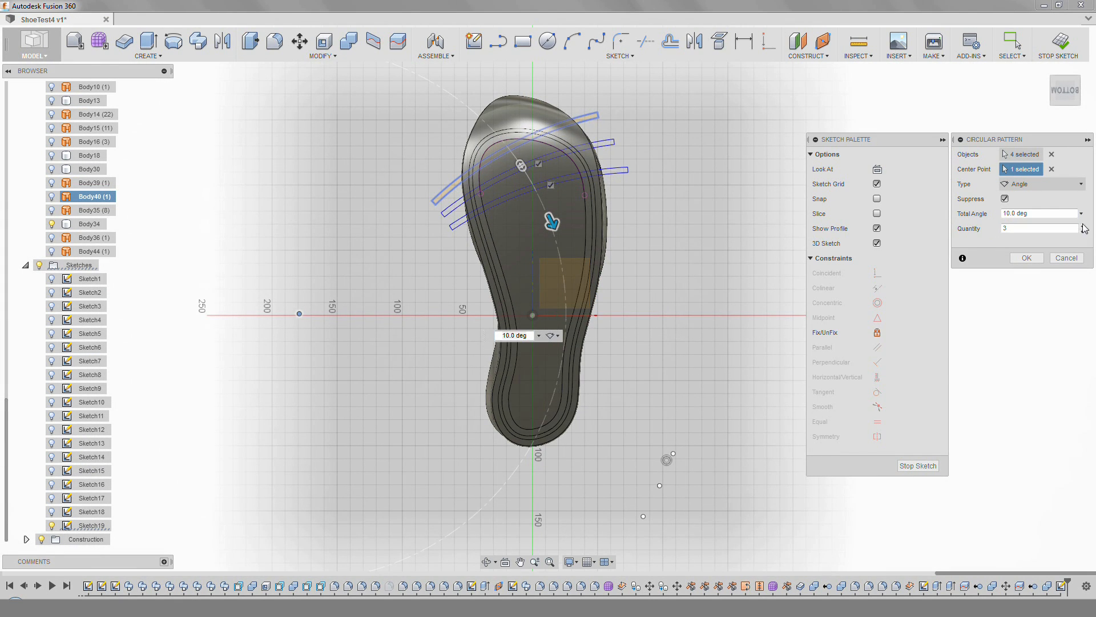
left_click_drag(558, 225, 610, 375)
scroll(522, 451, "up", 5)
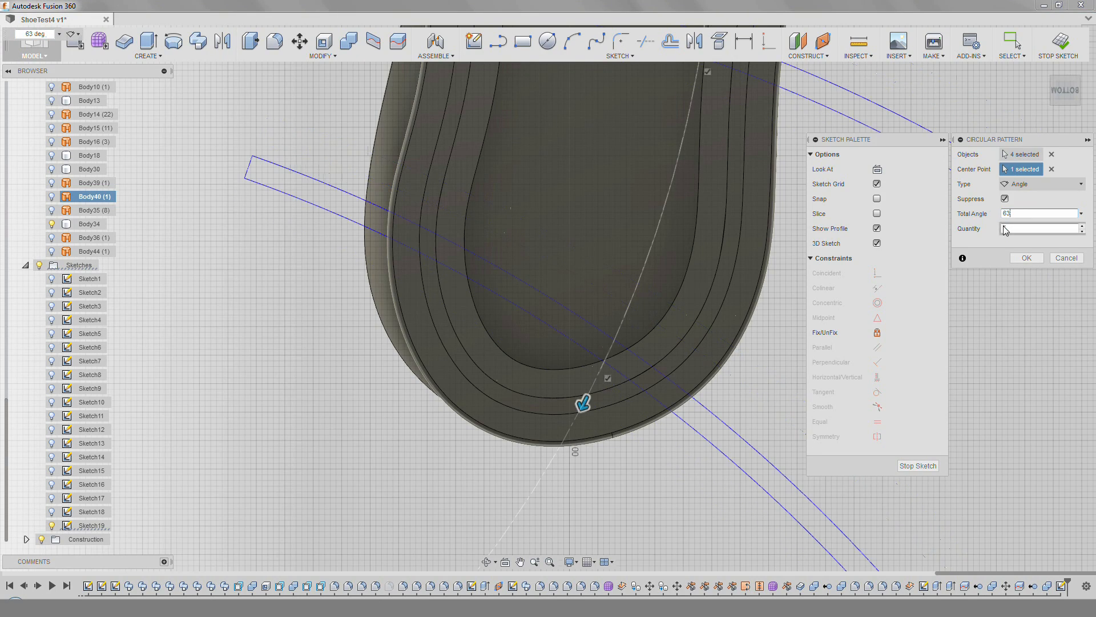
Set the pattern's total angle to 64 degrees and its quantity to 19, and finish the band pattern.
type("5")
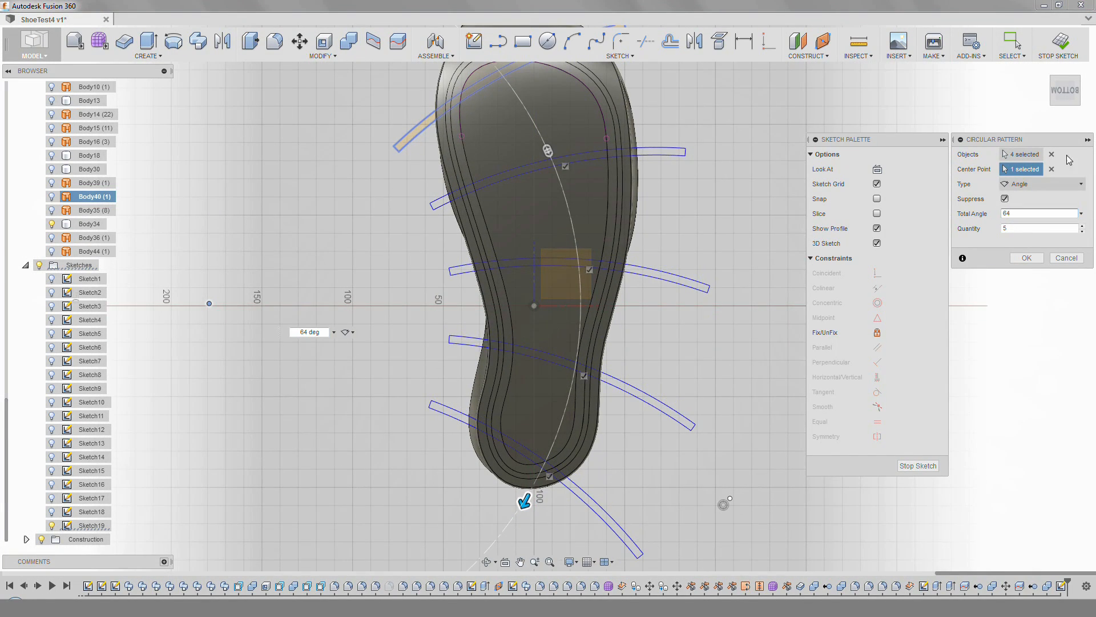
left_click(1082, 226)
left_click(1082, 226)
left_click(1082, 226)
middle_click_drag(559, 276, 592, 345)
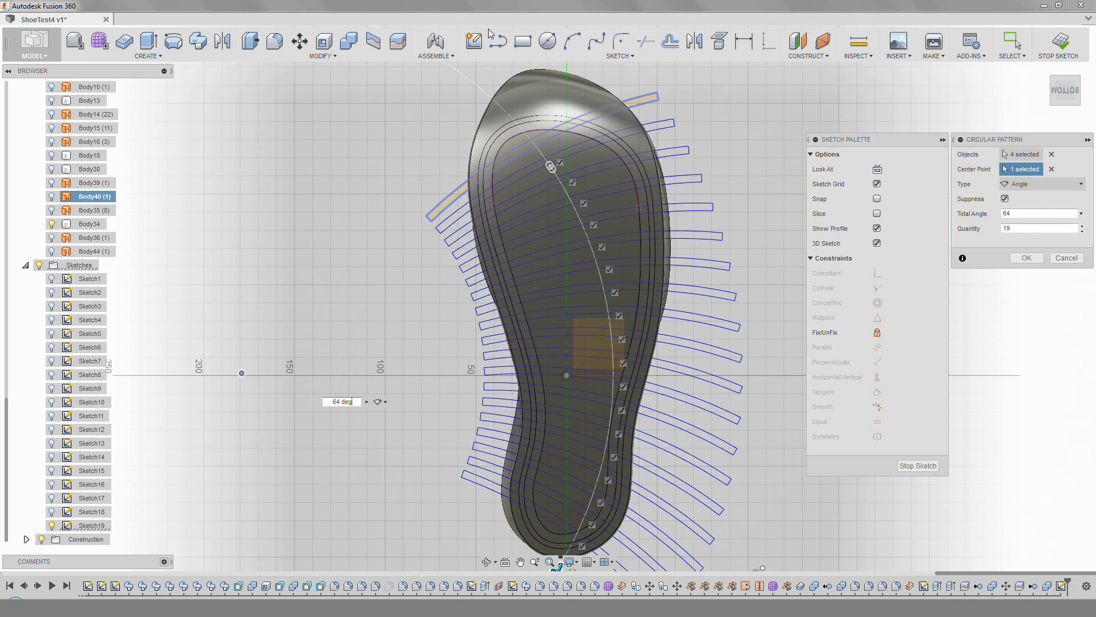
left_click(531, 43)
key("Escape")
middle_click_drag(418, 208, 319, 240, "shift")
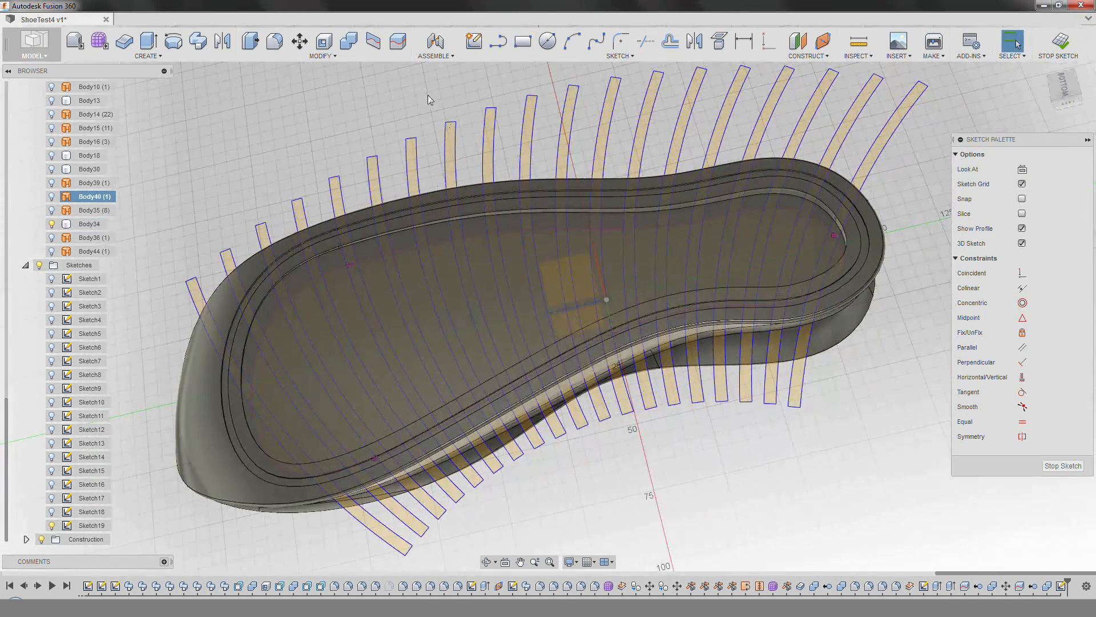
middle_click_drag(420, 311, 416, 308, "shift")
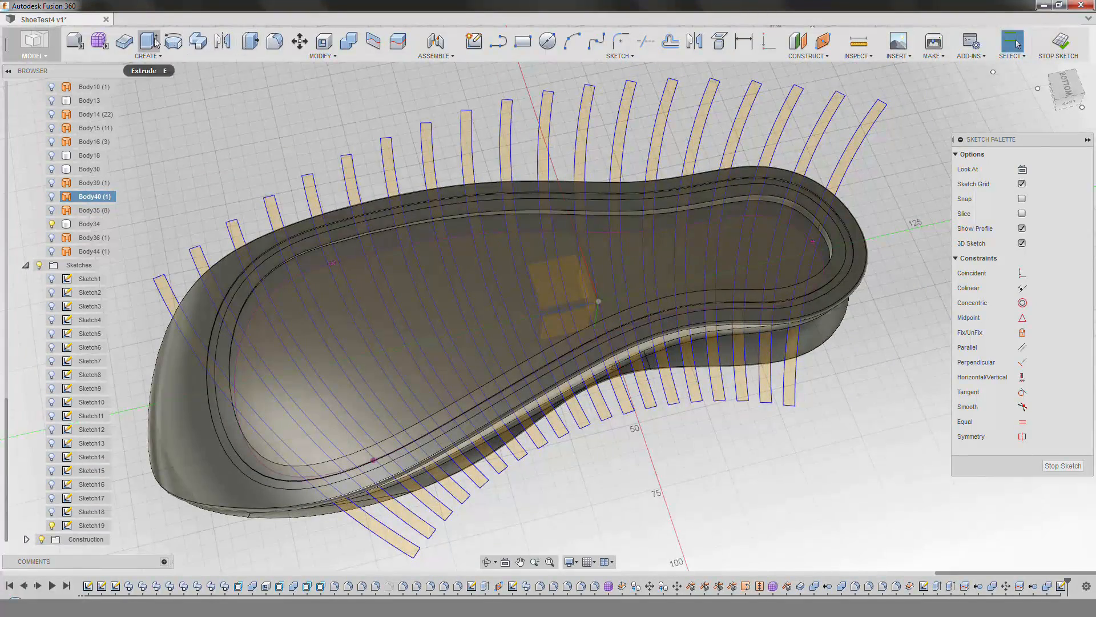
Start an extrusion of the 19 curved band profiles lying inside the sole's innermost outline.
left_click(155, 41)
left_click(257, 426)
left_click(278, 392)
left_click(310, 373)
left_click(339, 361)
left_click(368, 343)
left_click(398, 321)
left_click(434, 311)
left_click(465, 300)
left_click(554, 271)
left_click(586, 264)
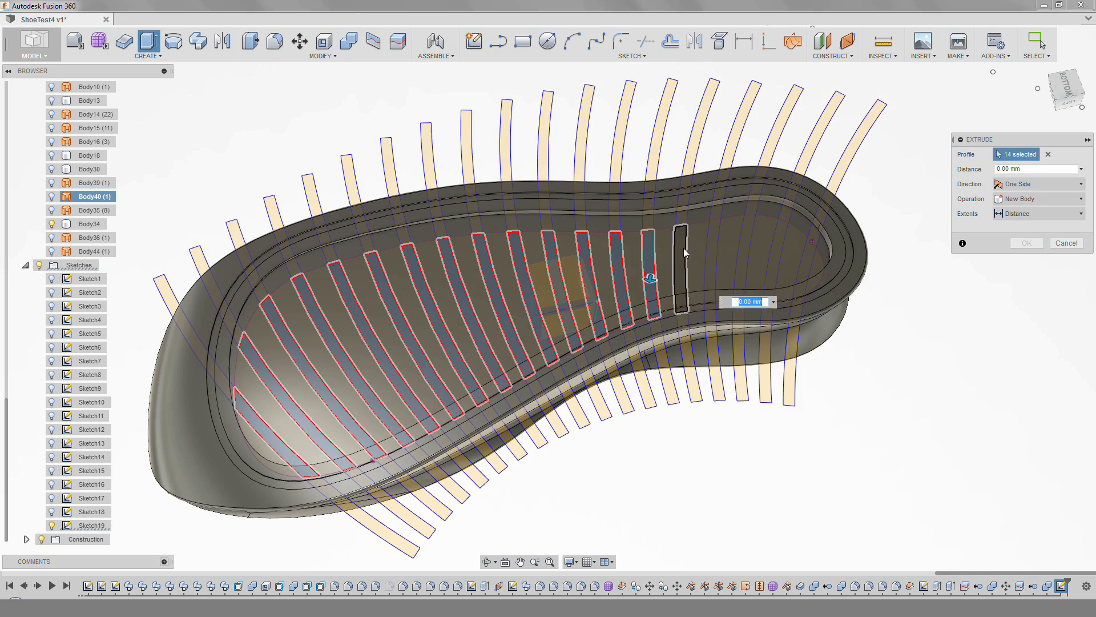
left_click(774, 256)
left_click(804, 267)
Extrude the selected bands as new bodies on two sides, 25 mm downward and 40 mm upward through the sole.
left_click(1068, 103)
left_click_drag(828, 362, 822, 465)
left_click(1031, 216)
left_click(1034, 271)
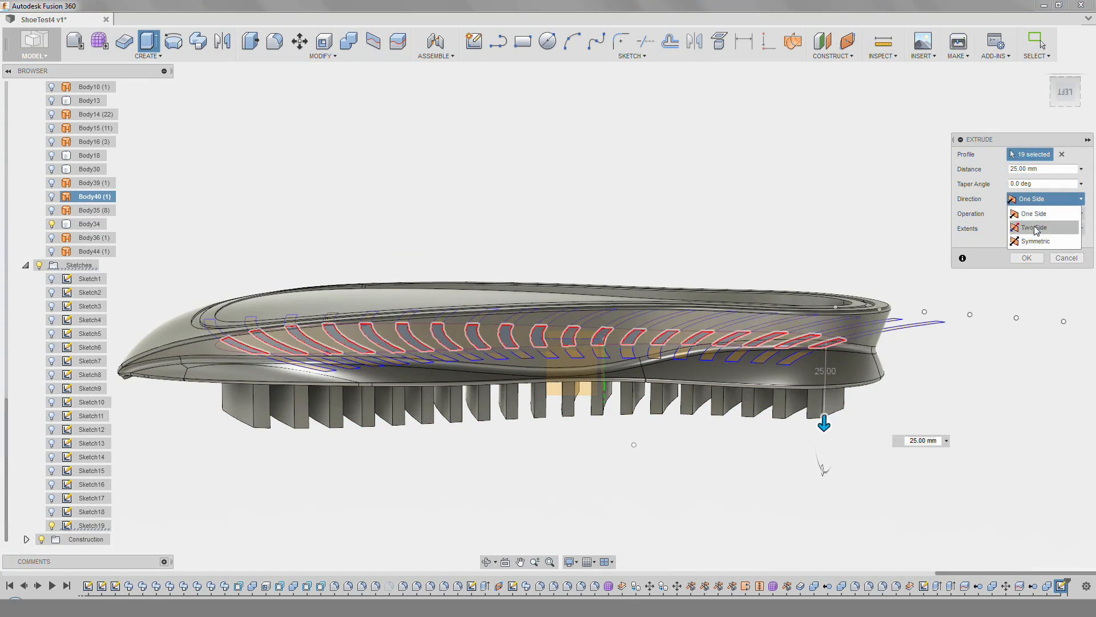
left_click(1037, 226)
left_click_drag(828, 330, 812, 211)
middle_click_drag(702, 177, 590, 352, "shift")
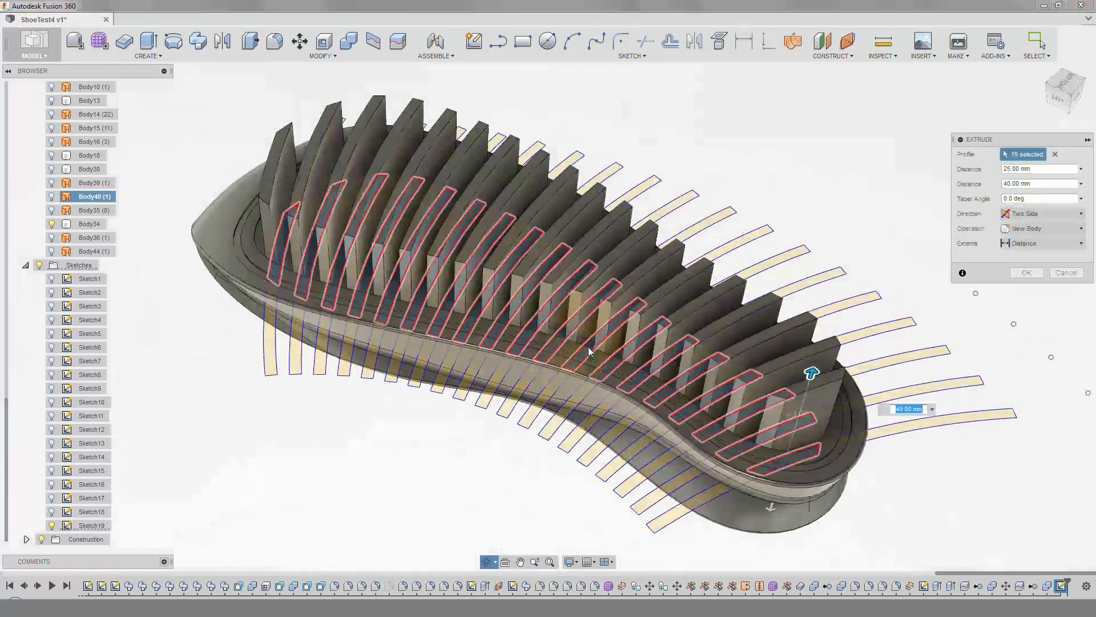
left_click(1035, 273)
Make the surface bodies Body44 and Body39 visible across the extruded bands.
middle_click_drag(628, 343, 440, 406, "shift")
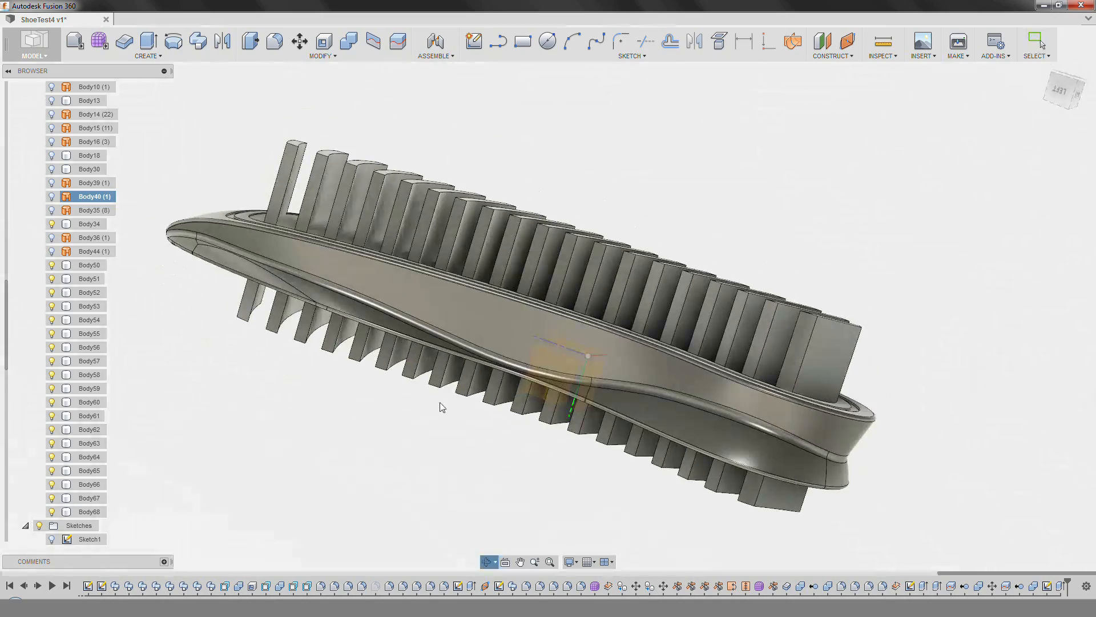
left_click(52, 251)
middle_click_drag(288, 274, 333, 286, "shift")
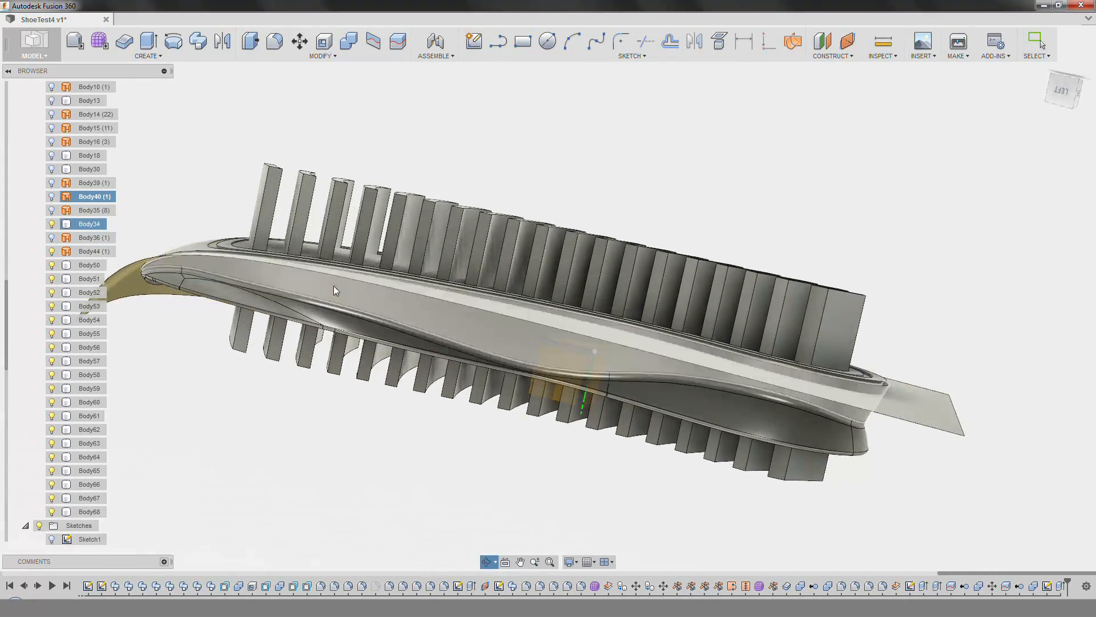
left_click(52, 237)
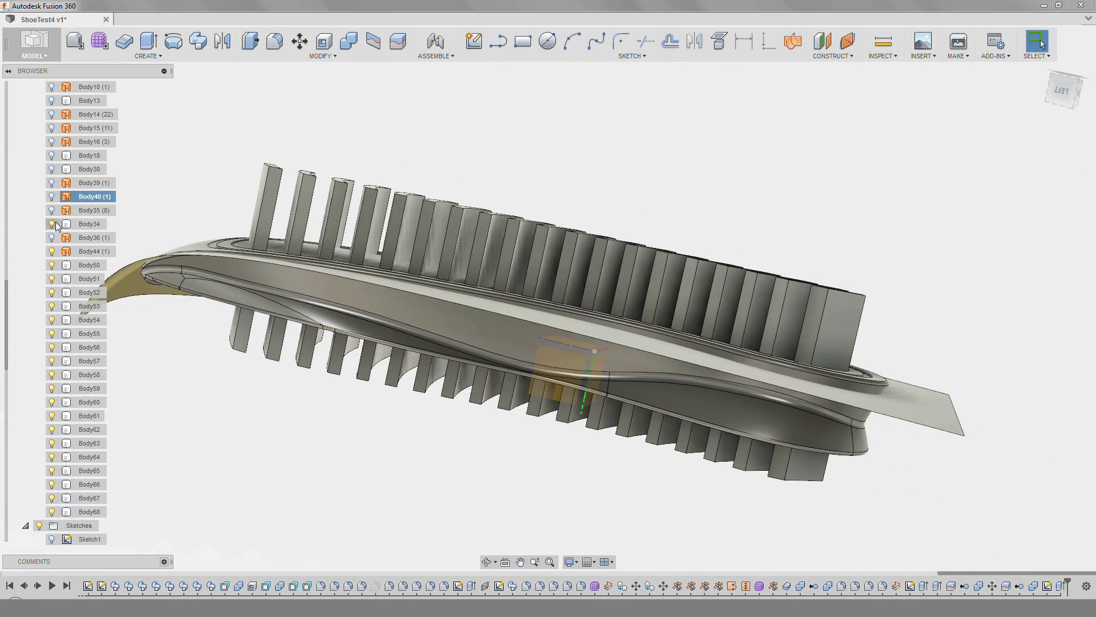
left_click(51, 183)
middle_click_drag(309, 256, 294, 365, "shift")
Split all 19 band bodies using the Body39 surface as the splitting tool.
left_click(392, 42)
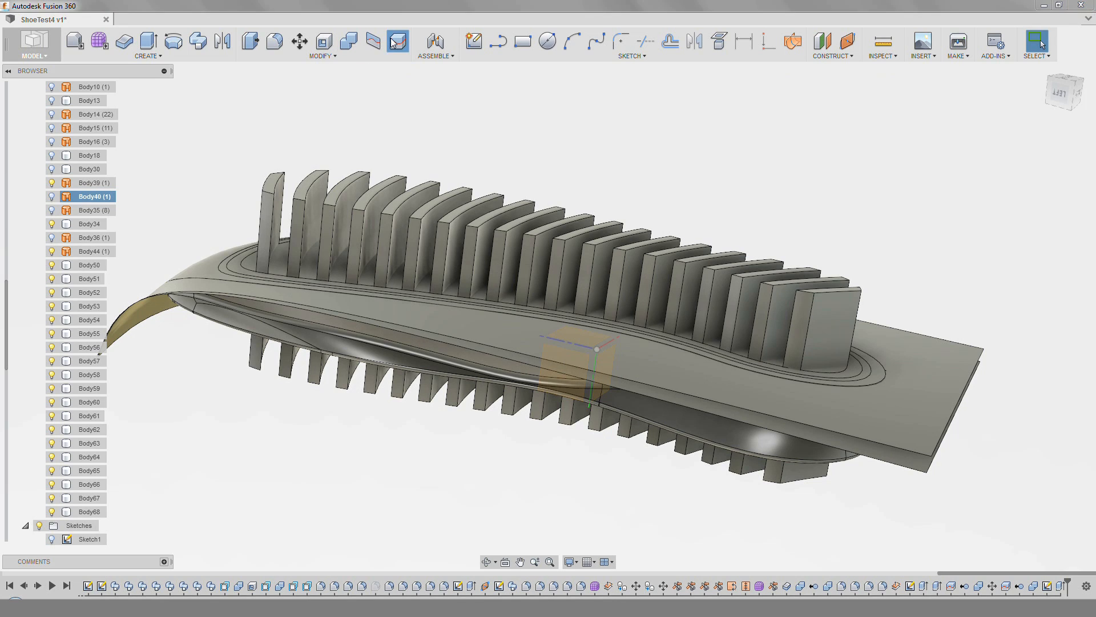
mouse_move(280, 184)
left_mouse_down()
mouse_move(465, 207)
mouse_move(831, 291)
left_mouse_up()
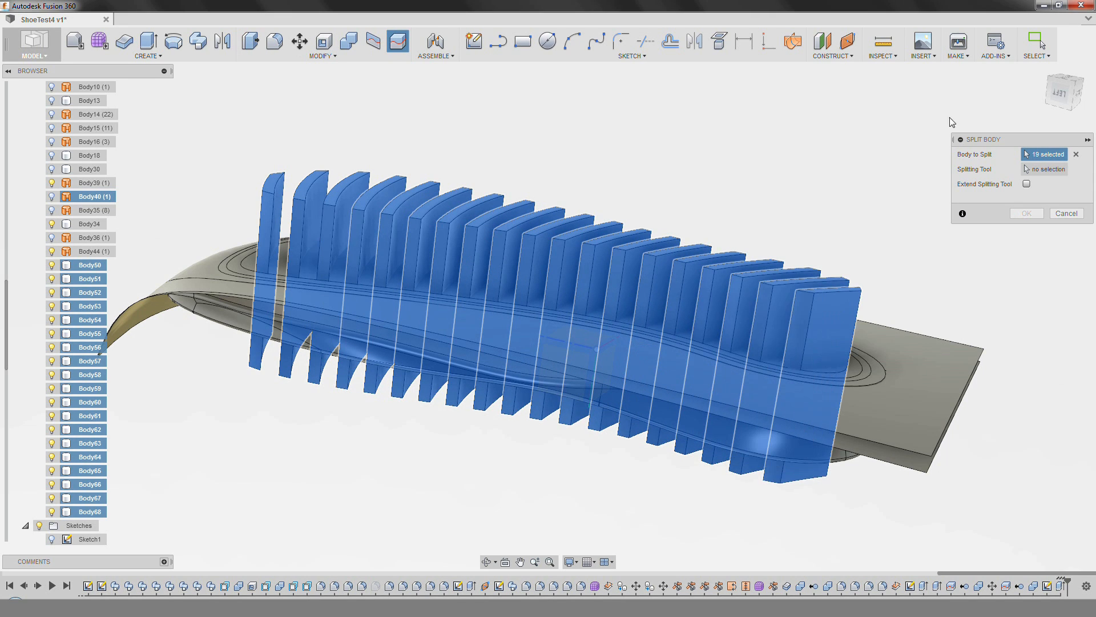
left_click(1045, 169)
left_click(977, 343)
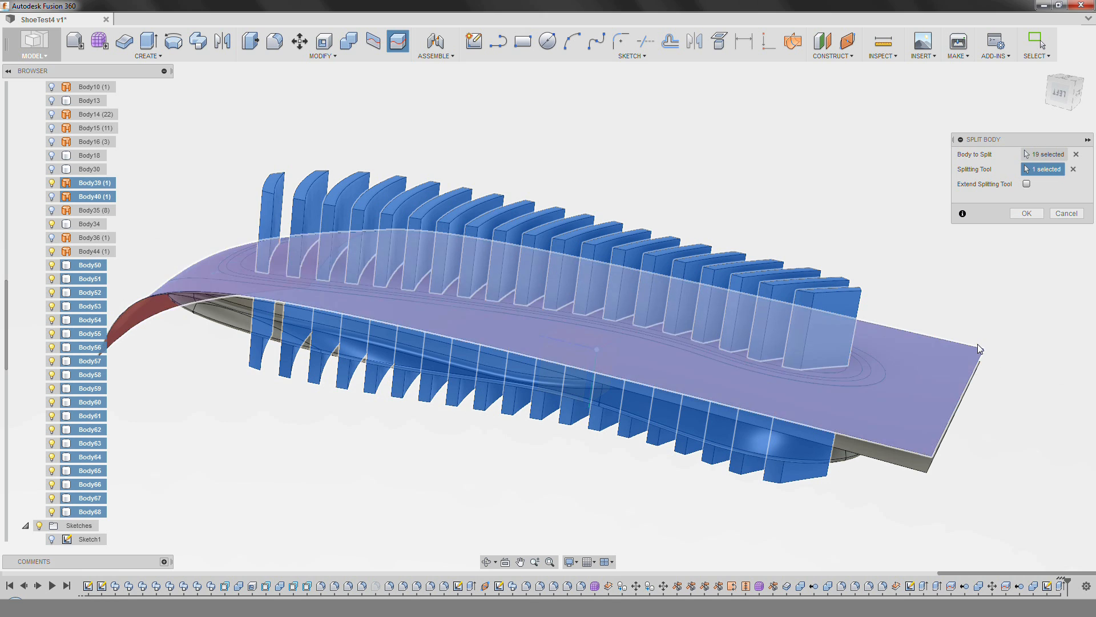
left_click(1026, 213)
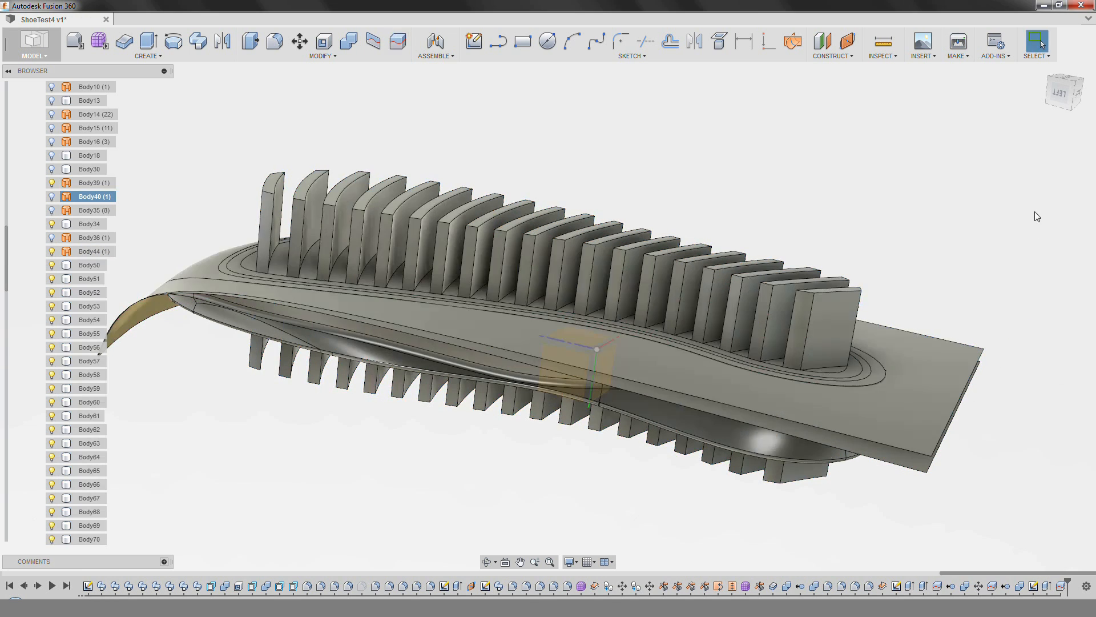
Remove the split band pieces that project beyond the outer surface, starting from Body69.
scroll(83, 266, "down", 5)
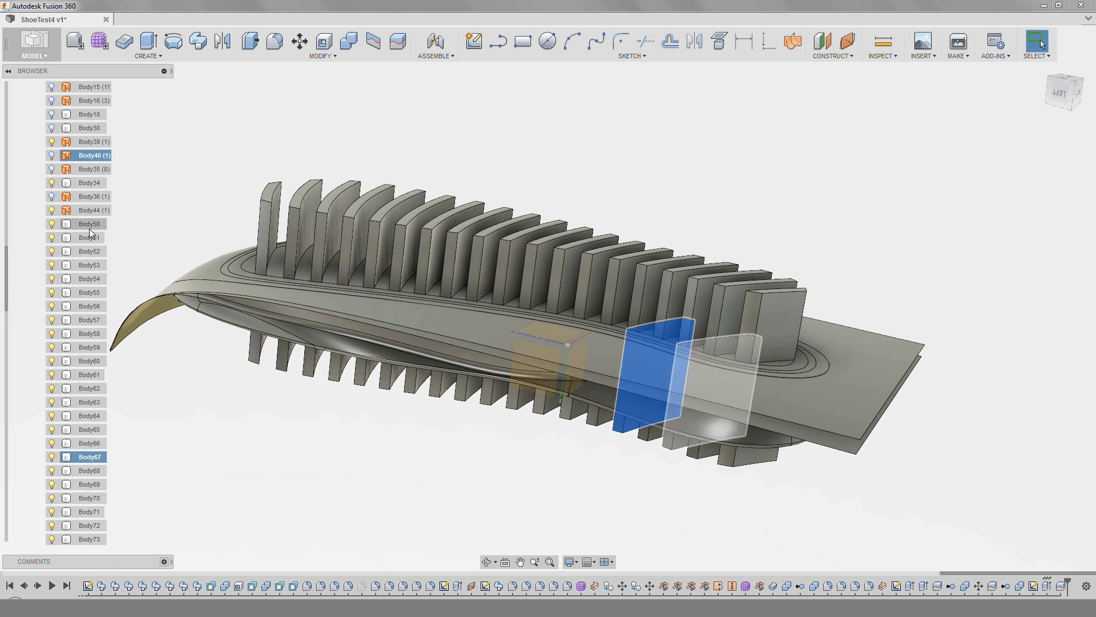
scroll(87, 415, "down", 1)
left_click(87, 389)
left_click(90, 417)
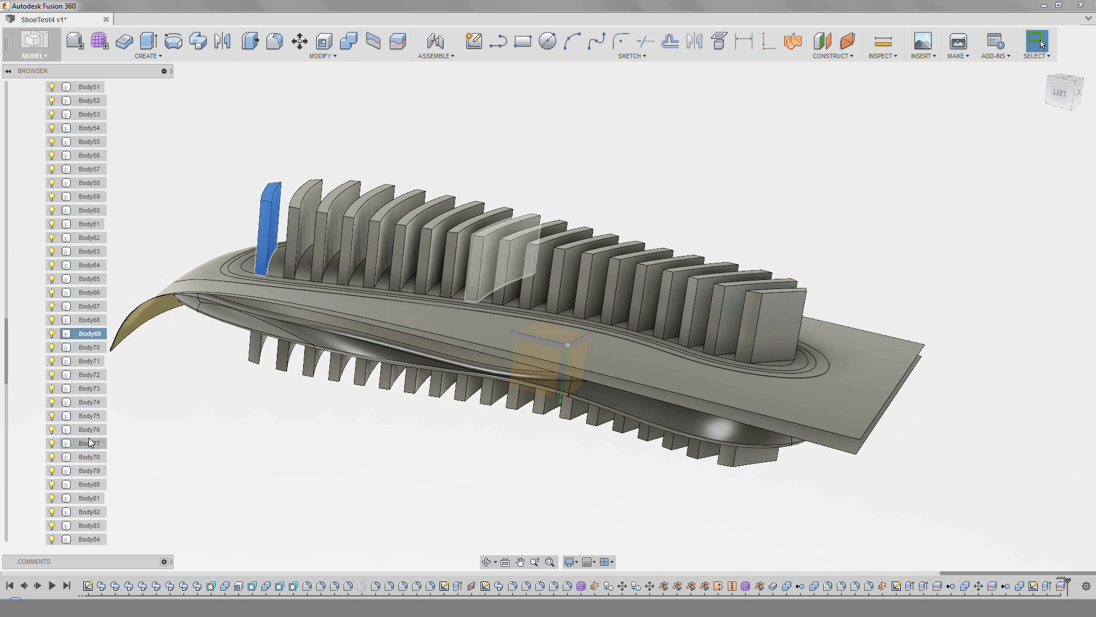
scroll(88, 451, "down", 3)
left_click(90, 471, "shift")
left_click(135, 567)
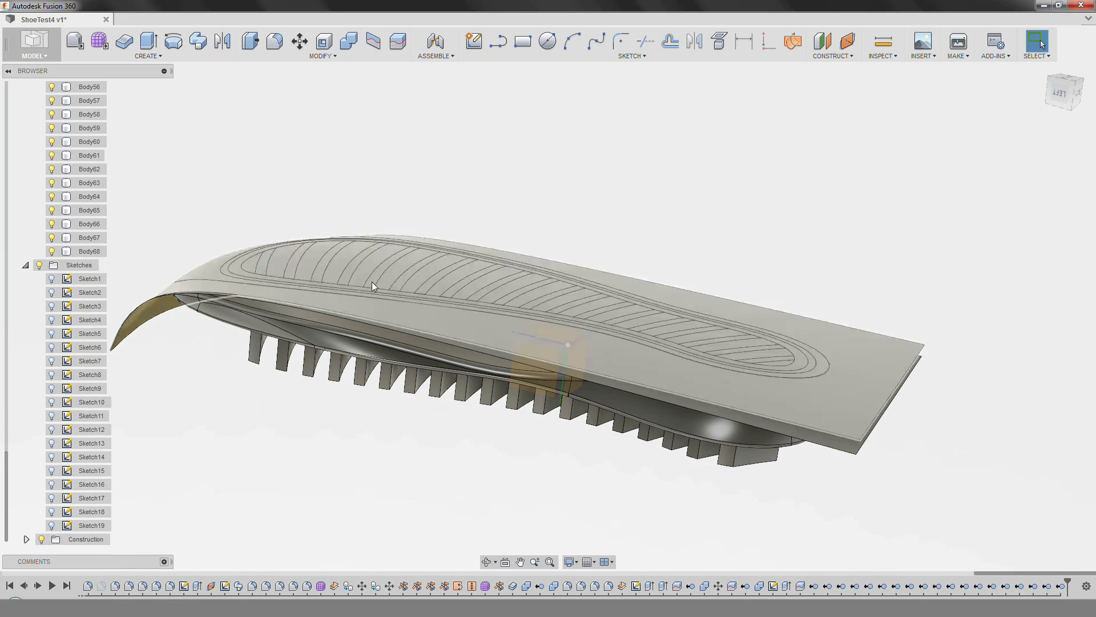
Split the 19 remaining band bodies using the Body44 surface as the splitting tool.
middle_click_drag(301, 303, 234, 299, "shift")
scroll(80, 311, "up", 2)
scroll(79, 311, "down", 1)
middle_click_drag(310, 472, 182, 235, "shift")
scroll(182, 234, "up", 1)
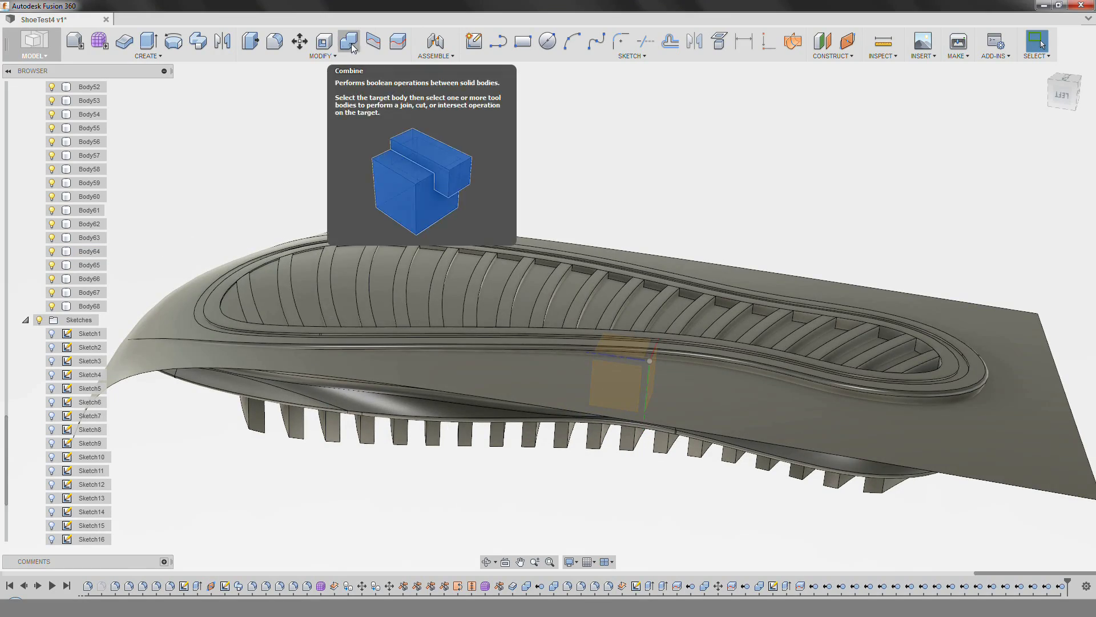
left_click(397, 42)
left_click(246, 300)
left_click(284, 296)
left_click(326, 293)
left_click(366, 288)
left_click(406, 286)
left_click(444, 290)
left_click(480, 295)
left_click(515, 300)
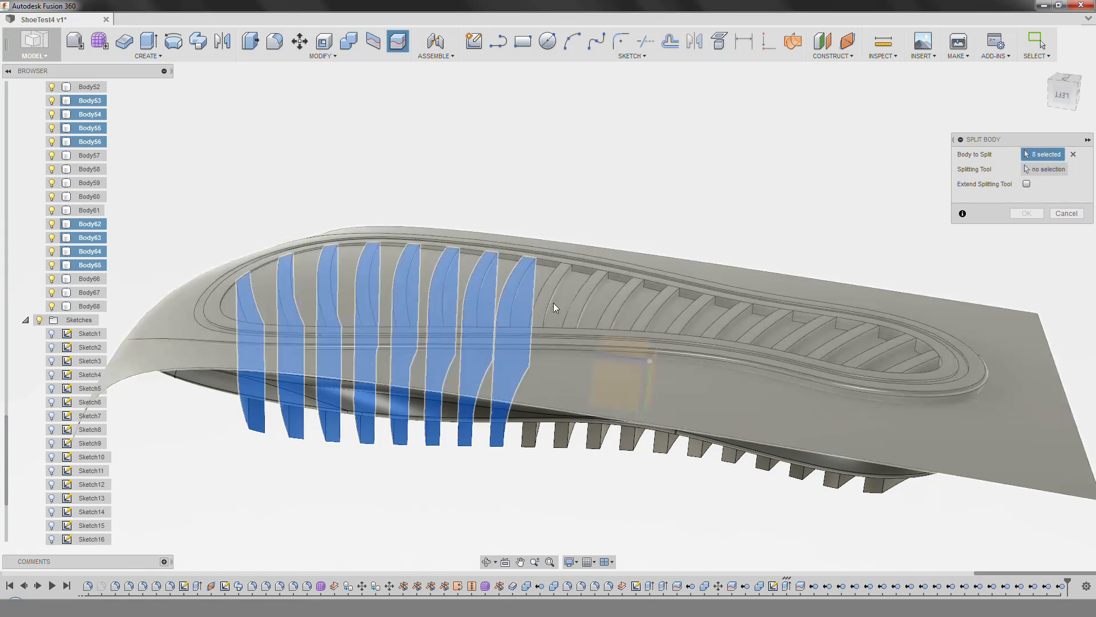
left_click(546, 303)
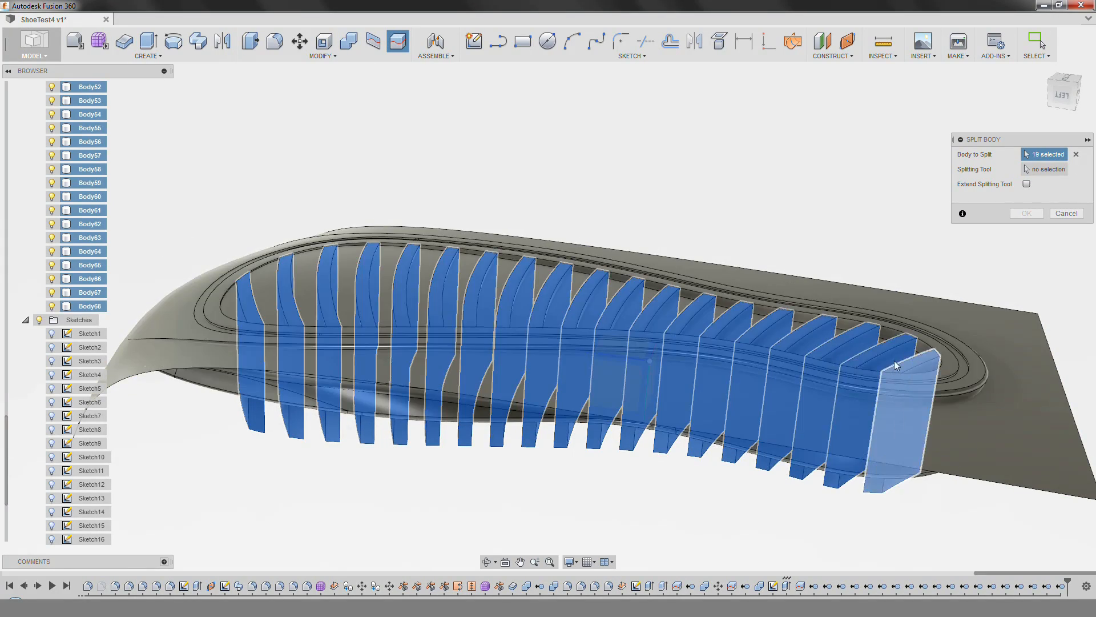
left_click(889, 369)
left_click(534, 329)
key("Return")
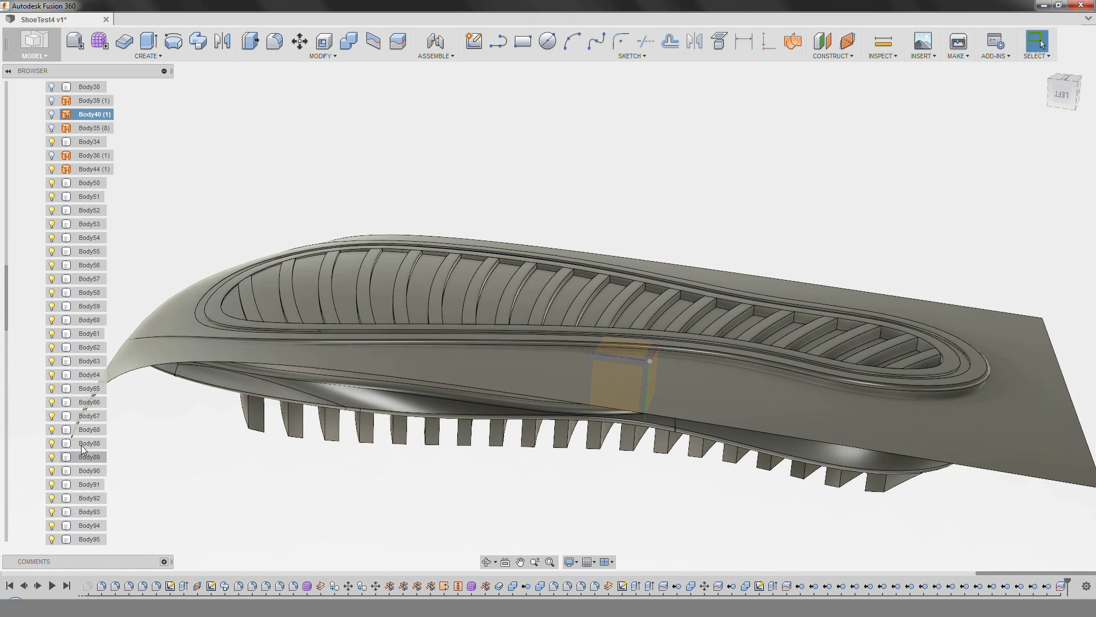
Remove the long band pieces Body50 to Body68 and hide the Body44 surface.
left_click(84, 186)
scroll(84, 260, "down", 3)
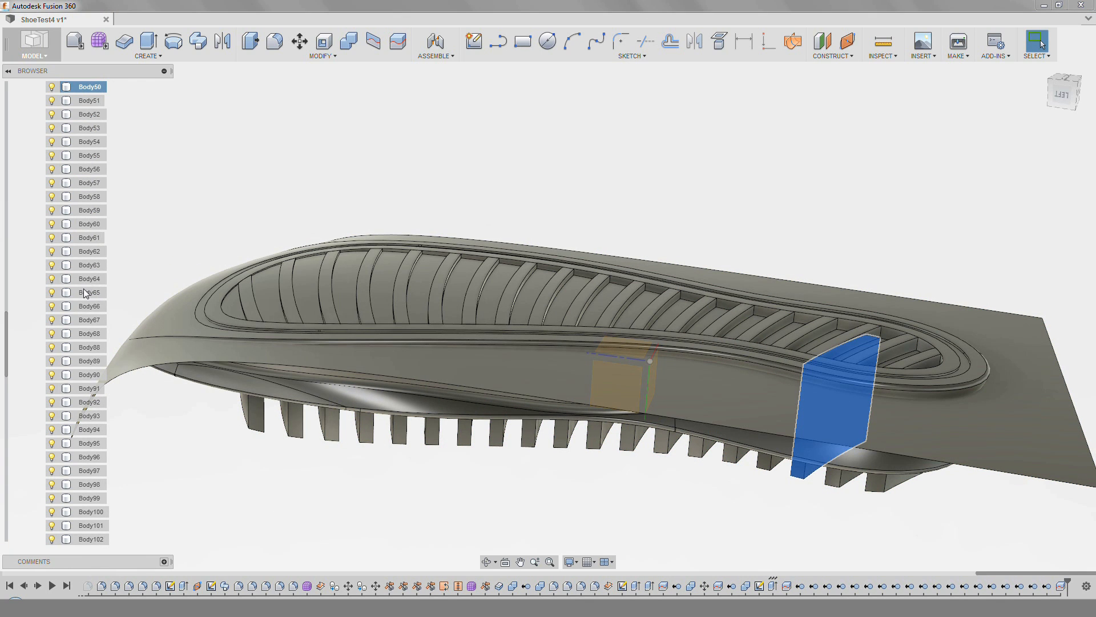
left_click(80, 338, "shift")
right_click(80, 338)
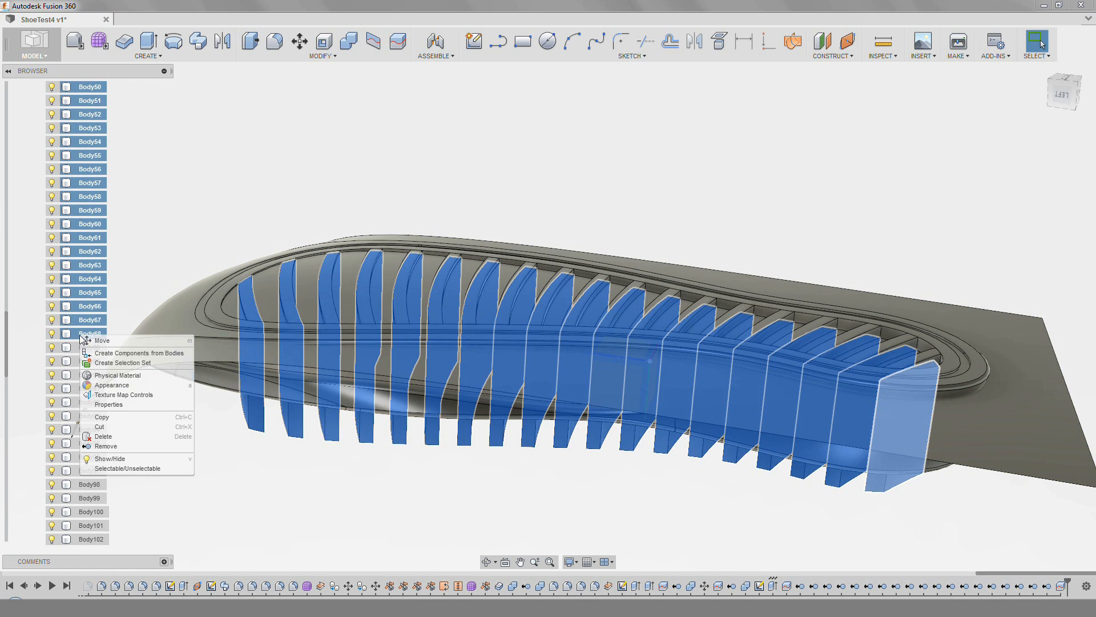
left_click(110, 447)
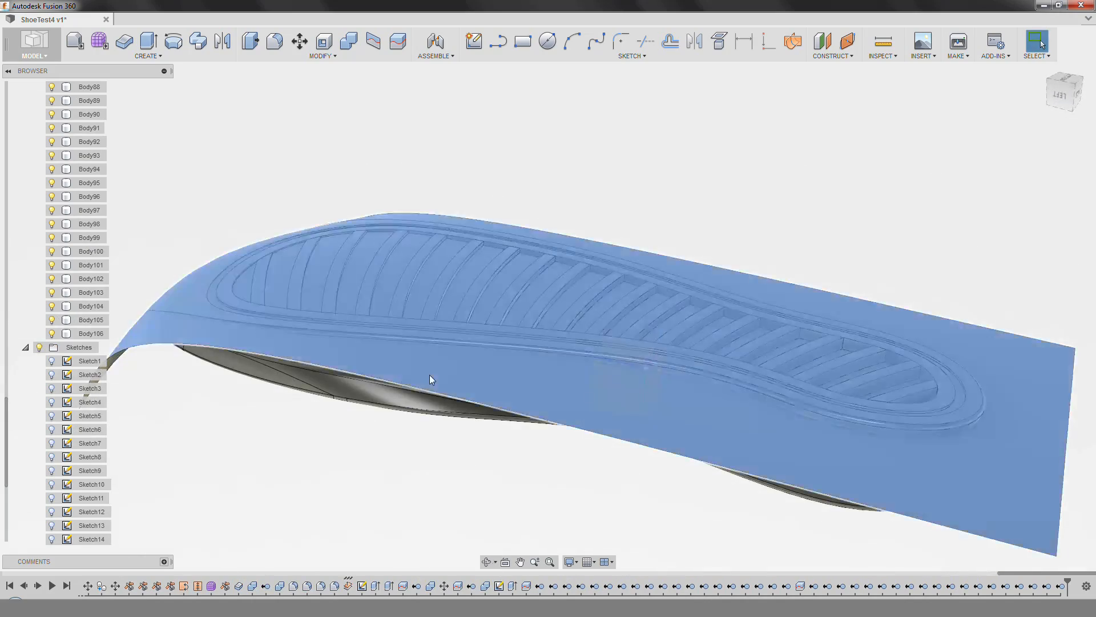
left_click(430, 375)
key("v")
Start a constant-radius fillet on the vertical corner edges of the band pockets, beginning at the toe on the outer side.
scroll(274, 386, "down", 2)
middle_click_drag(274, 387, 437, 285, "shift")
scroll(443, 370, "up", 1)
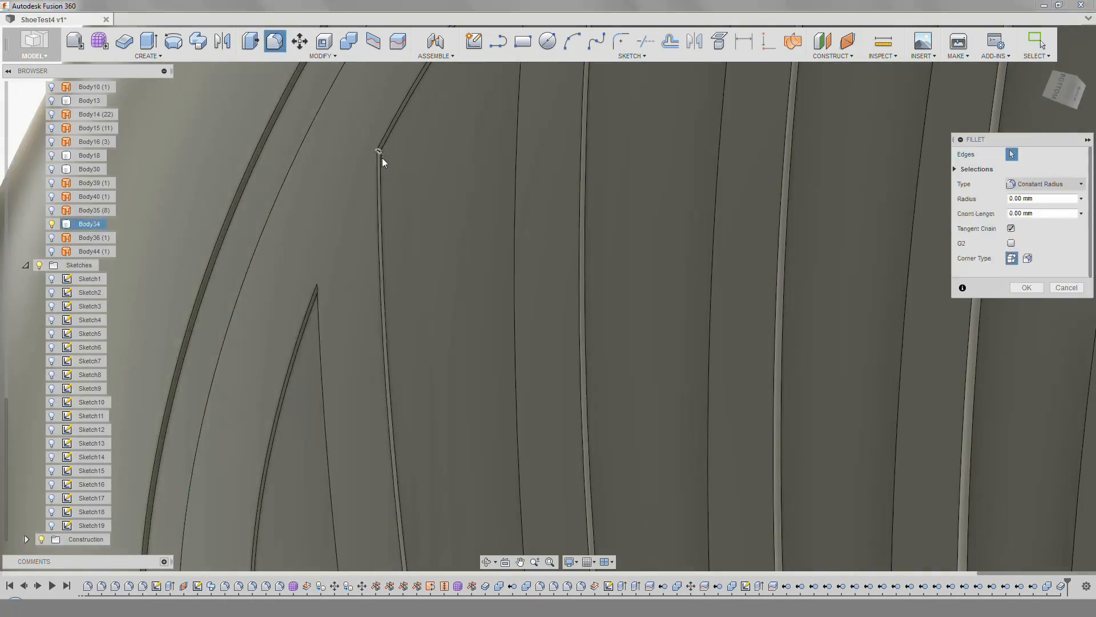
middle_click_drag(379, 160, 367, 345, "shift")
scroll(321, 253, "up", 2)
left_click(321, 250)
middle_click_drag(665, 109, 482, 191)
left_click(760, 141)
middle_click_drag(877, 126, 633, 189)
left_click(633, 187)
middle_click_drag(914, 169, 313, 225)
left_click(693, 196)
Add the pocket corner edges along the outer side of the midfoot to the fillet and try adjusting its radius.
left_click(311, 221)
left_click(484, 220)
left_click(557, 219)
left_click(730, 220)
left_click(806, 220)
middle_click_drag(807, 221, 483, 223)
left_click(653, 224)
left_click(729, 227)
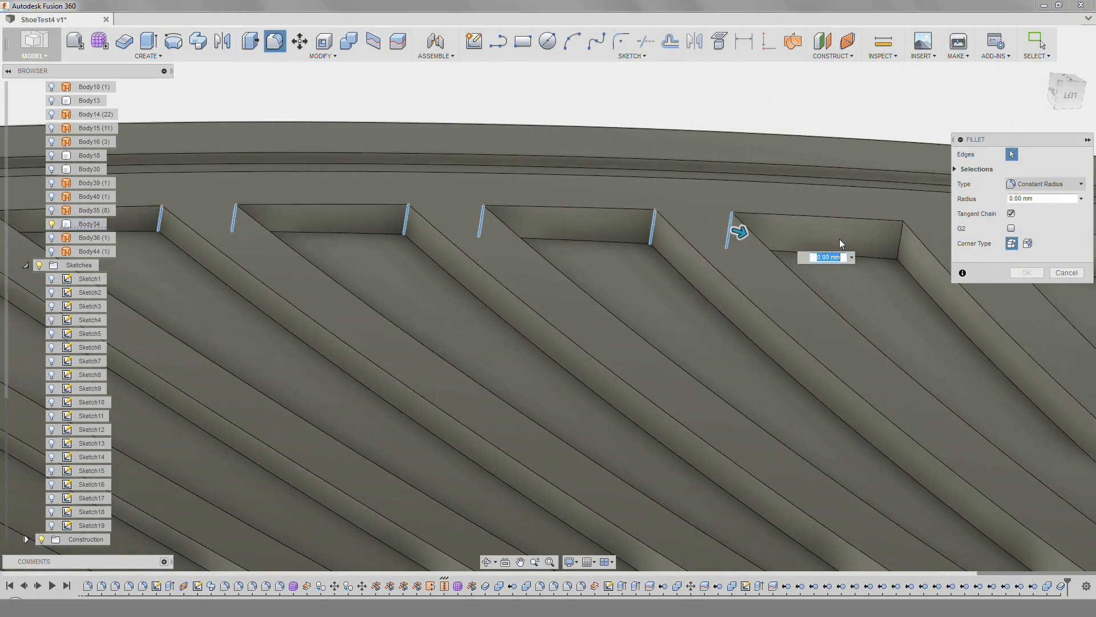
left_click(661, 232)
left_click(824, 247)
middle_click_drag(817, 248, 447, 214)
left_click_drag(534, 223, 624, 94)
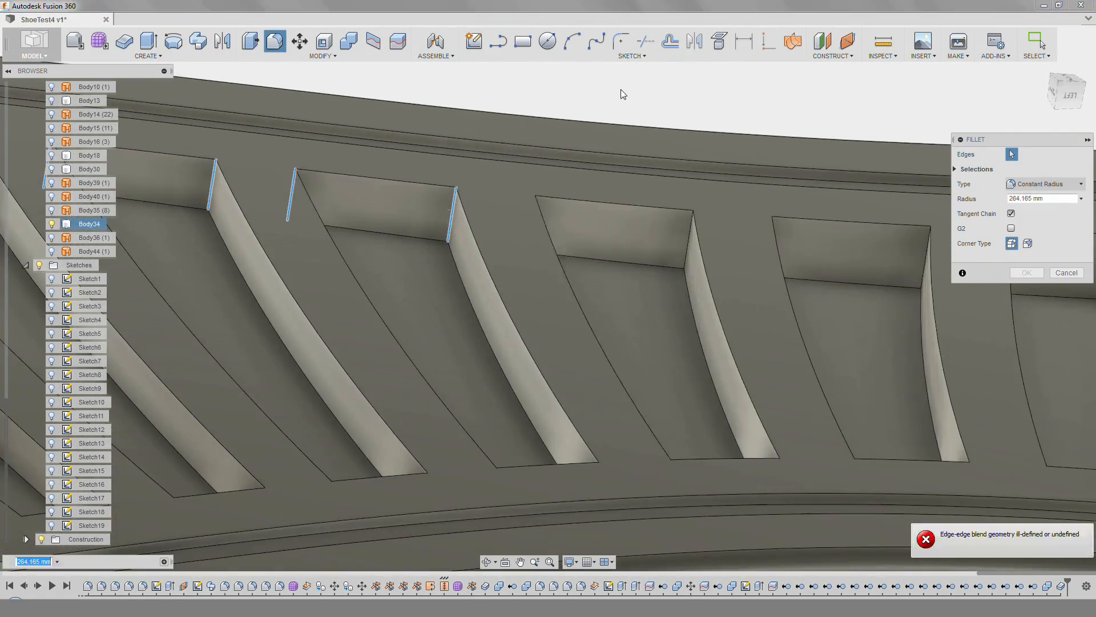
Extend the fillet selection to the pocket corner edges around the heel and reset the radius to 0 mm.
left_click(695, 240)
middle_click_drag(773, 240, 794, 268)
left_click(693, 232)
left_click_drag(1051, 199, 920, 171)
type(".5")
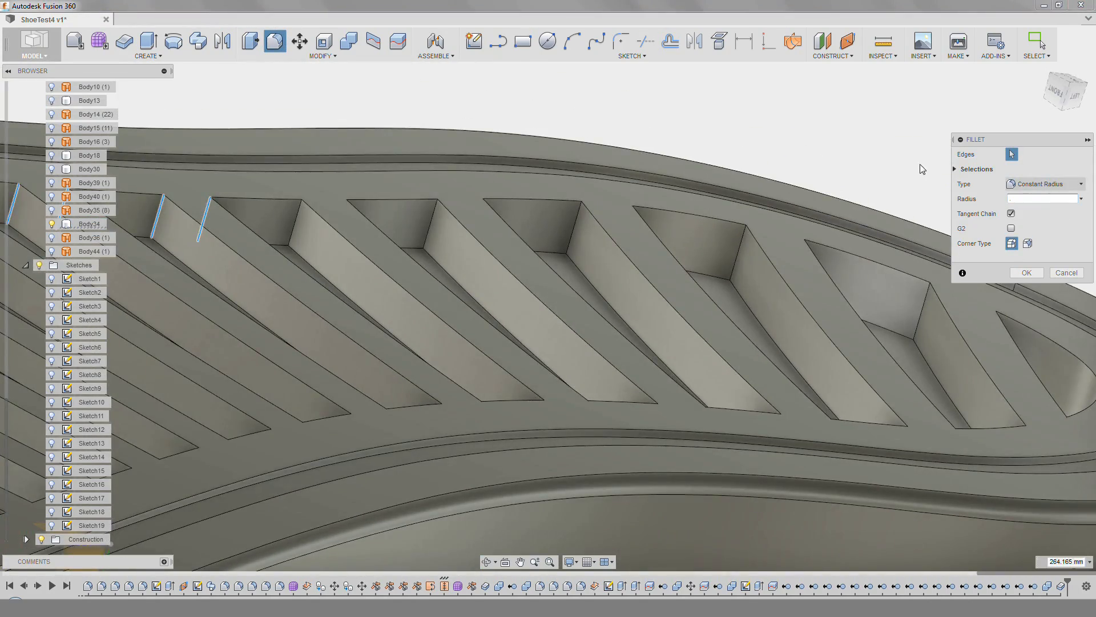
scroll(320, 204, "up", 4)
middle_click_drag(662, 208, 587, 396, "shift")
scroll(502, 182, "down", 4)
scroll(449, 207, "up", 3)
type("0")
middle_click_drag(920, 532, 782, 330)
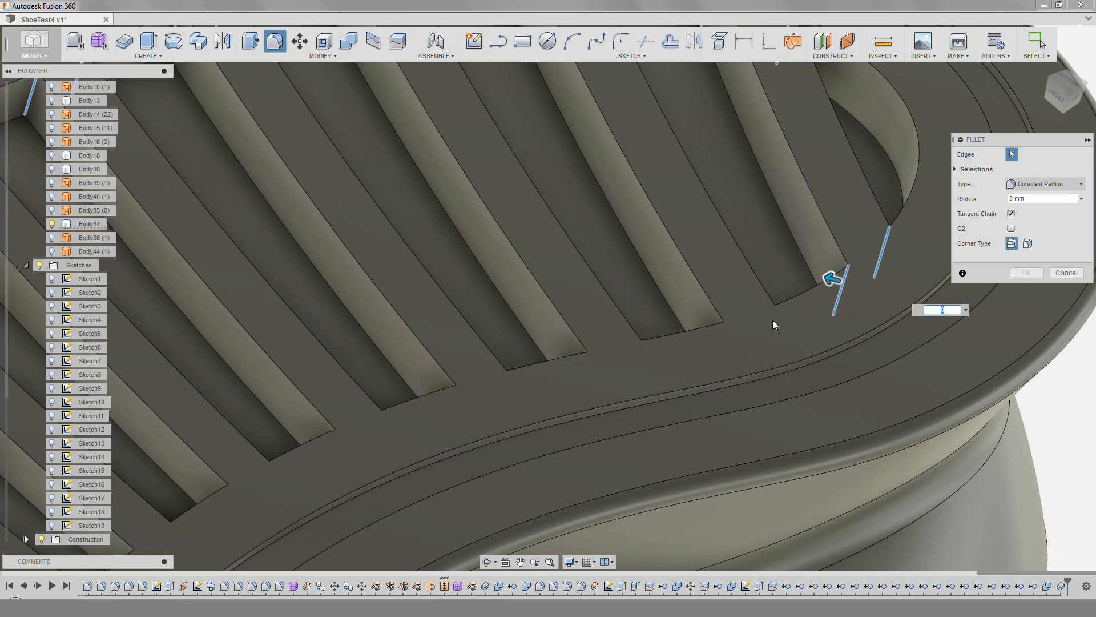
Add the pocket corner edges along the arch side near the heel to the fillet selection.
left_click(450, 408)
left_click(375, 431)
left_click(329, 449)
middle_click_drag(347, 440, 561, 339)
left_click(476, 378)
left_click(434, 401)
left_click(378, 438)
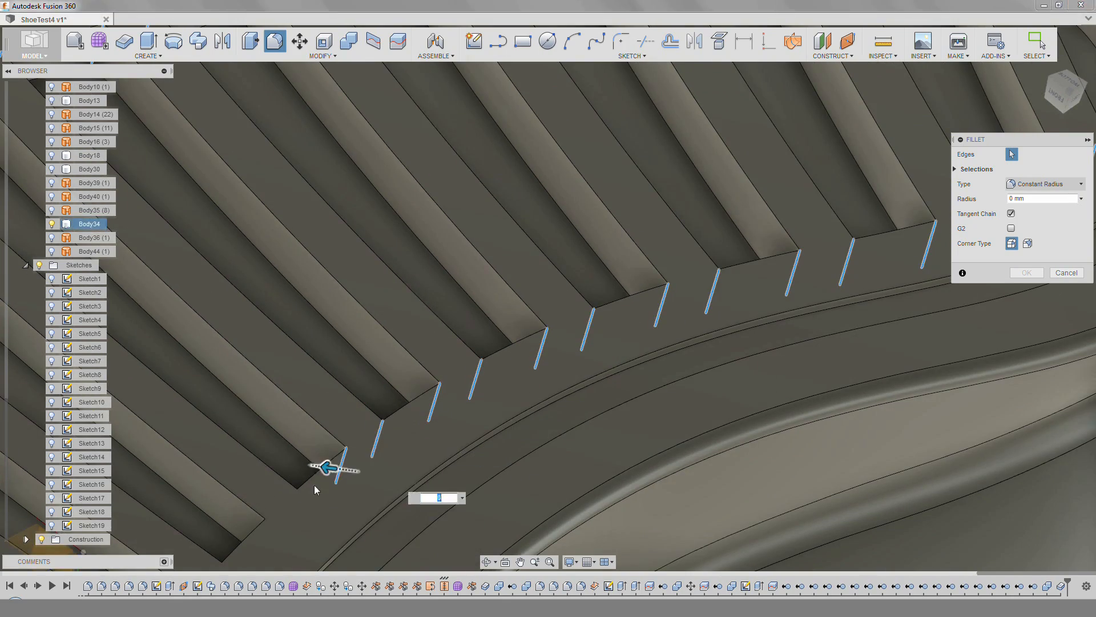
left_click(341, 467)
left_click(341, 448)
left_click(303, 490)
Continue adding pocket corner edges to the fillet along the arch side from the midfoot towards the toe.
middle_click_drag(251, 562, 316, 445)
left_click(311, 447)
middle_click_drag(332, 511, 459, 386)
left_click(371, 433)
left_click(333, 463)
middle_click_drag(315, 494, 505, 367)
left_click(376, 423)
left_click(346, 450)
left_click(303, 489)
left_click(482, 377)
left_click(434, 416)
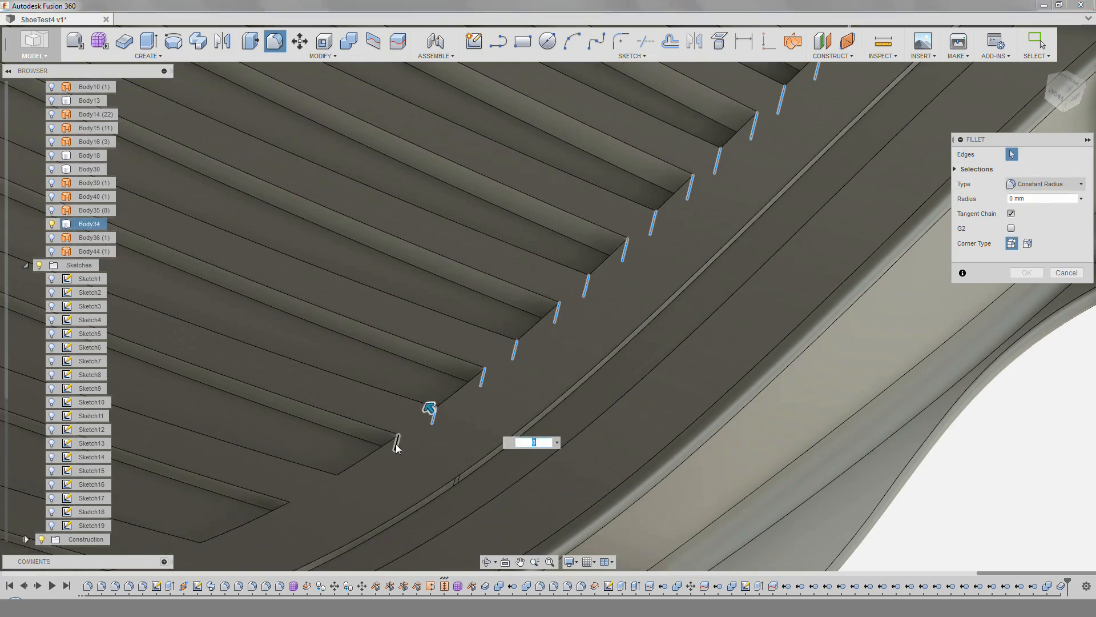
middle_click_drag(290, 505, 504, 421)
left_click(416, 460)
left_click(342, 477)
Add the last pocket corners at the toe, set the fillet radius to 1 mm and finish the fillet.
middle_click_drag(343, 477, 706, 413)
middle_click_drag(203, 279, 434, 343)
scroll(733, 417, "up", 5)
scroll(519, 369, "down", 5)
left_click(374, 382)
middle_click_drag(454, 287, 393, 450)
left_click(355, 437)
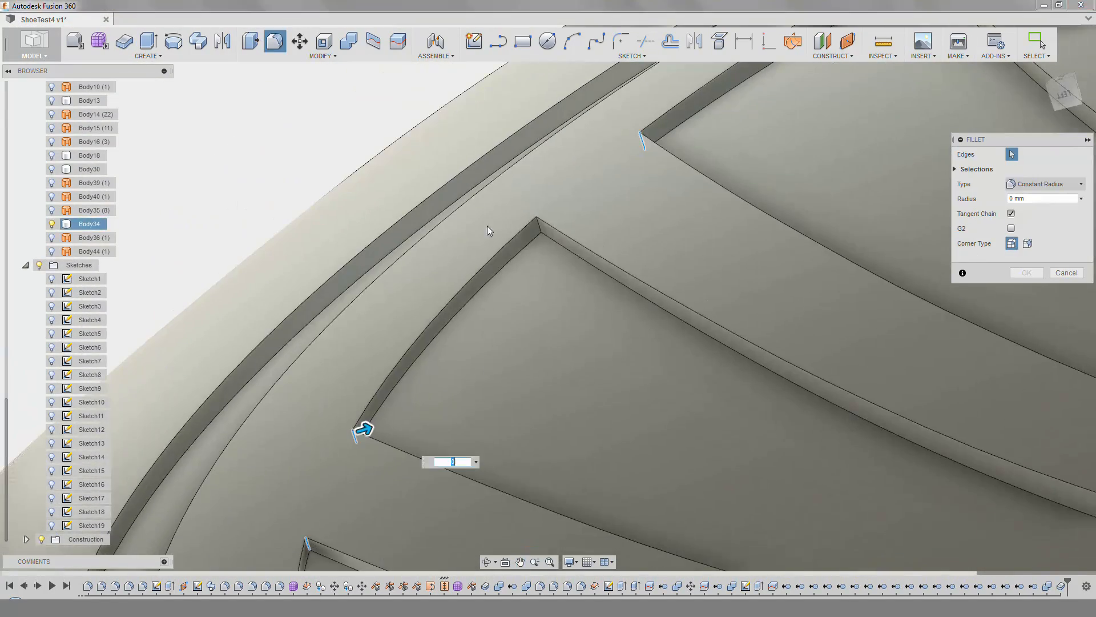
scroll(537, 224, "down", 8)
middle_click_drag(536, 225, 502, 237, "shift")
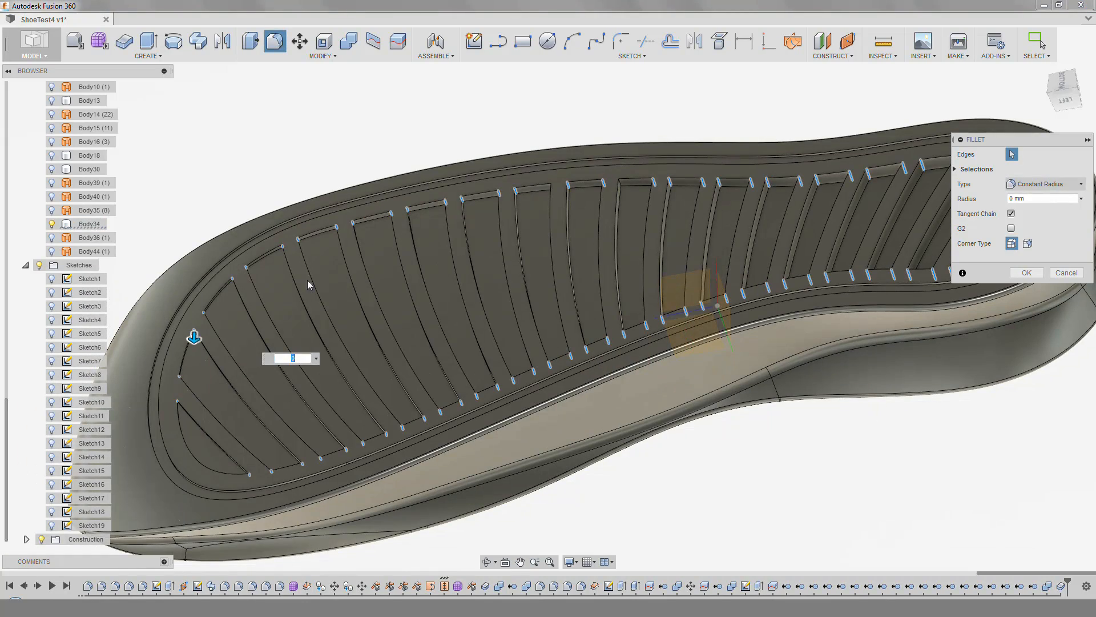
type("1")
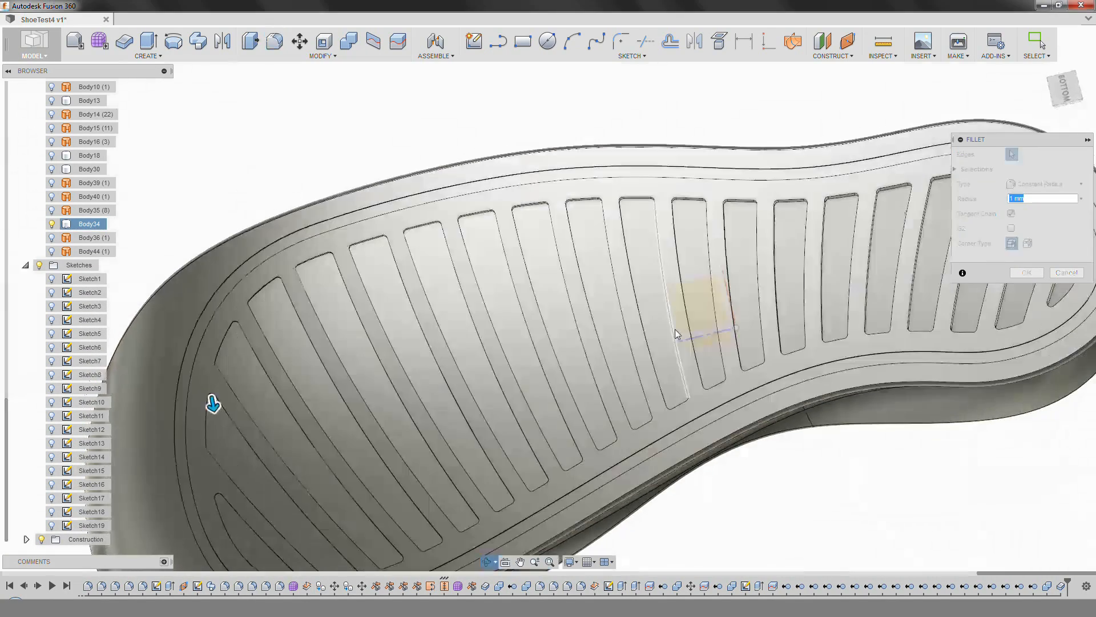
left_click(1026, 273)
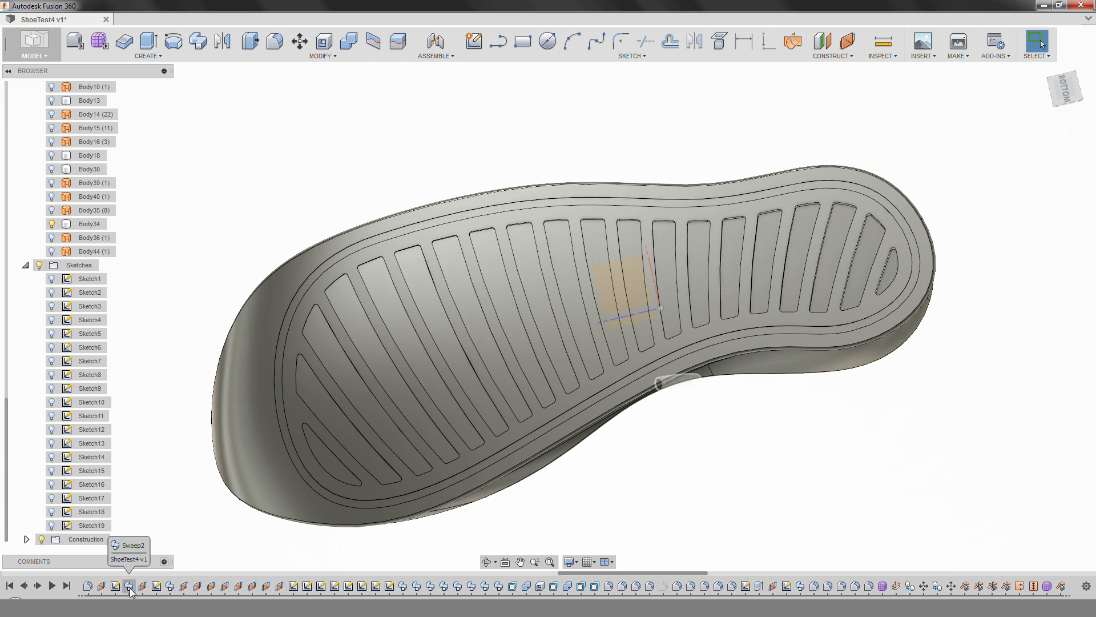
Group the run of early timeline features starting at Sweep2.
left_click(498, 588, "shift")
right_click(498, 588)
left_click(537, 532)
Fillet the edge loops around all the band pockets on the sole's bottom, from the heel to the toe.
middle_click_drag(963, 577, 472, 247, "shift")
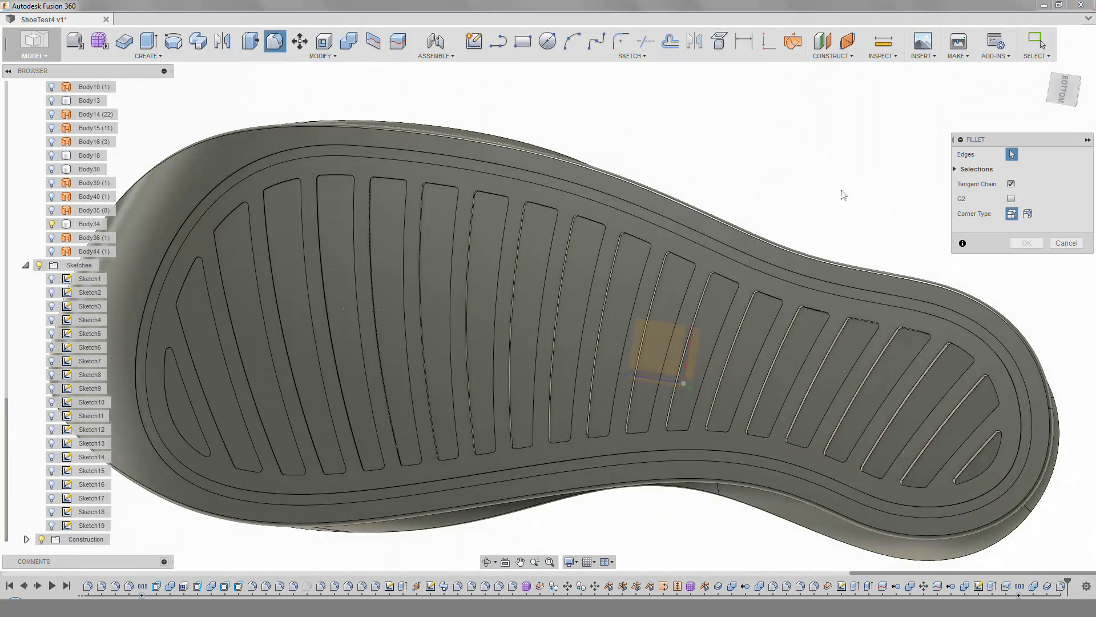
left_click(945, 425)
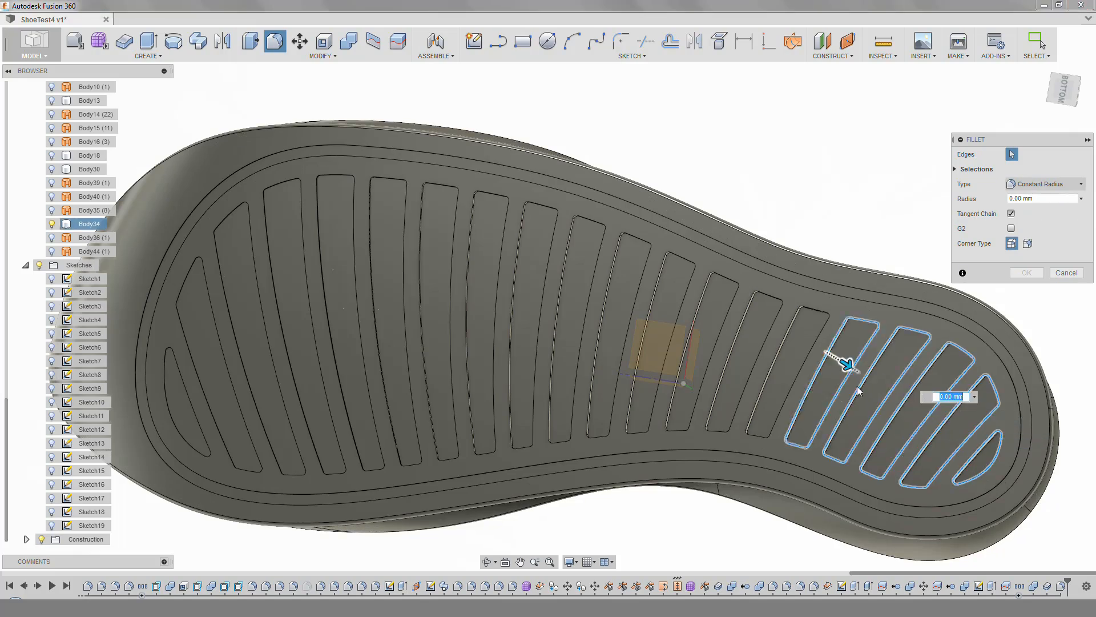
middle_click_drag(858, 391, 699, 227, "shift")
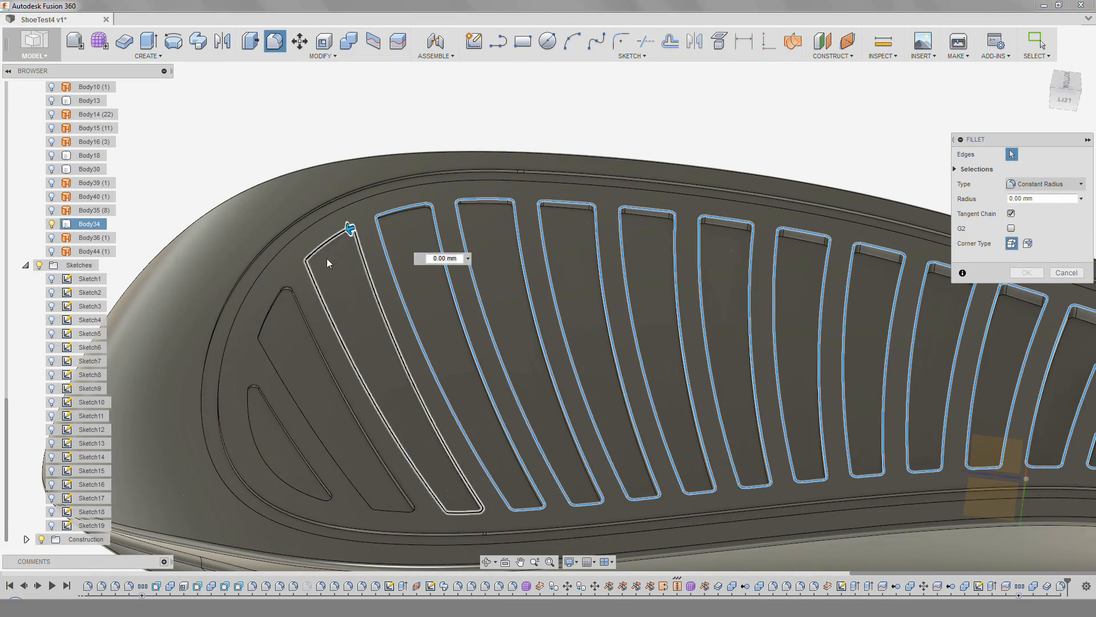
middle_click_drag(408, 429, 537, 169, "shift")
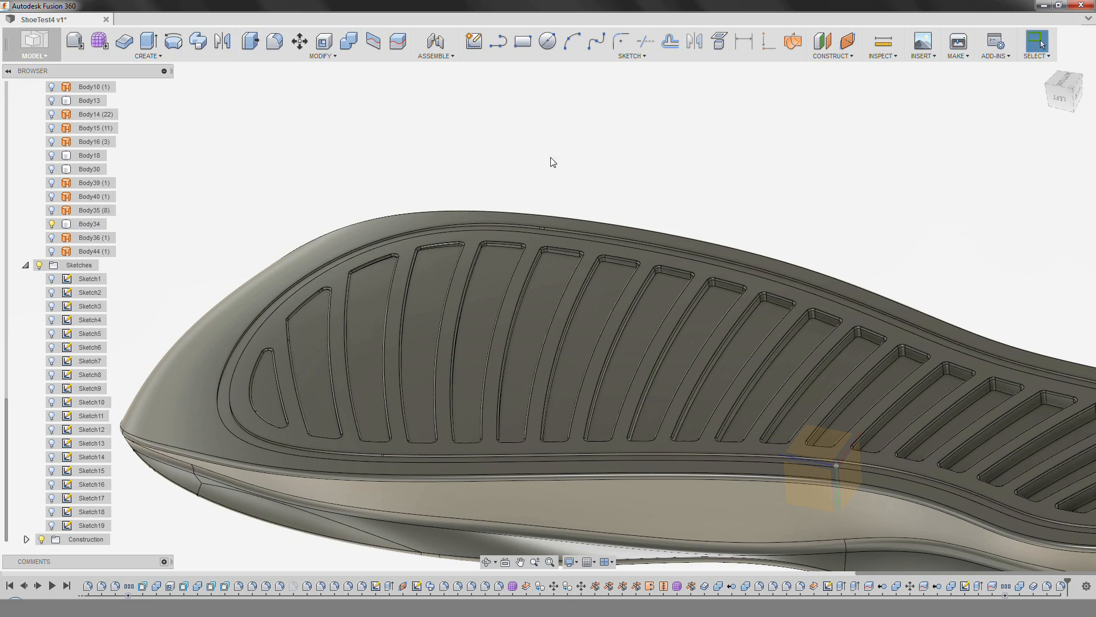
Fillet the outline cut's edge around the heel on the sole's bottom.
left_click(251, 41)
left_click(395, 229)
key("Return")
Show the shoe's other solid bodies again and collapse the body and sketch folders.
scroll(208, 137, "down", 5)
middle_click_drag(528, 173, 485, 286, "shift")
scroll(482, 276, "up", 5)
scroll(502, 313, "down", 3)
scroll(562, 265, "down", 4)
scroll(52, 224, "up", 1)
left_click(52, 224)
left_click(50, 209)
left_click(51, 155)
left_click(51, 114)
left_click(51, 101)
middle_click_drag(407, 306, 257, 251, "shift")
scroll(75, 197, "up", 4)
left_click(26, 456)
left_click(43, 528)
left_click(39, 89)
middle_click_drag(320, 296, 678, 203, "shift")
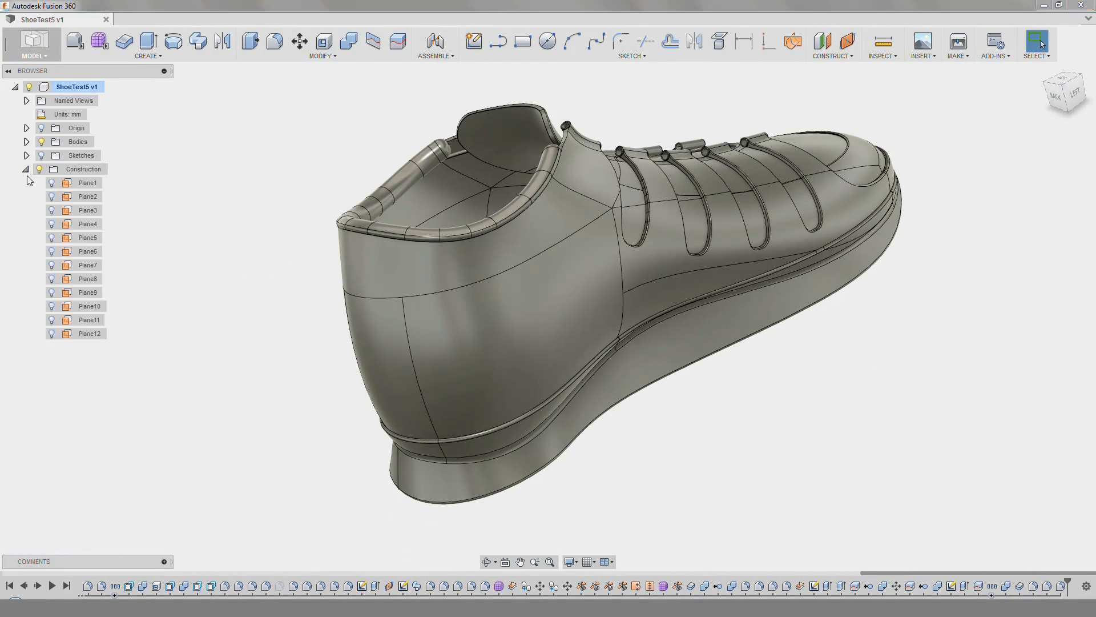
Offset the foot-shaped surface in the Patch workspace as a new body, and leave only that offset surface visible.
left_click(34, 44)
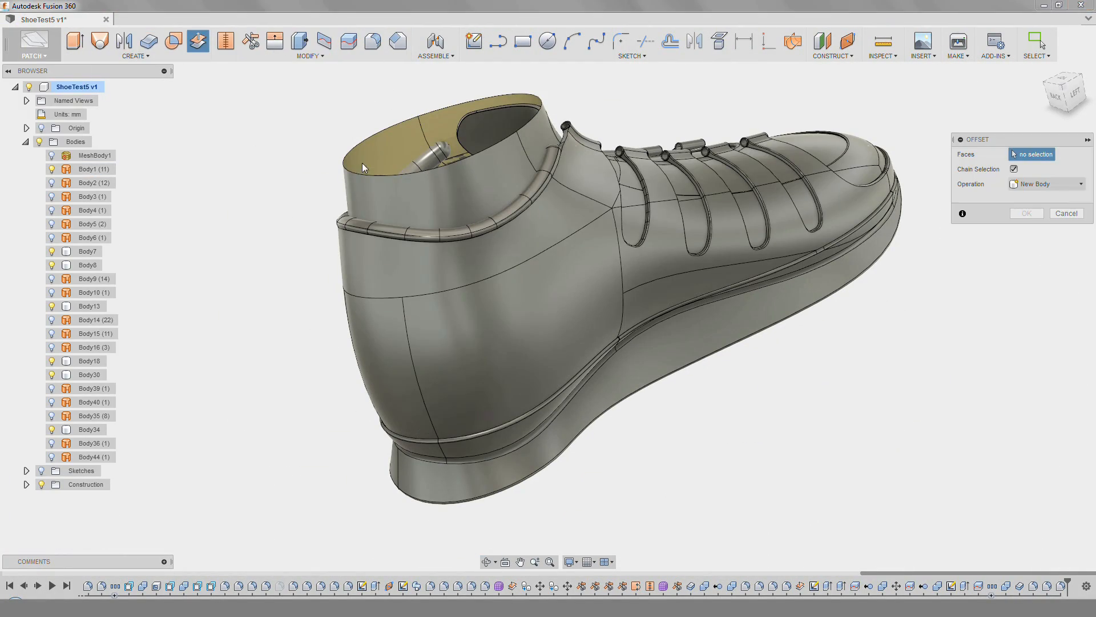
left_click(363, 169)
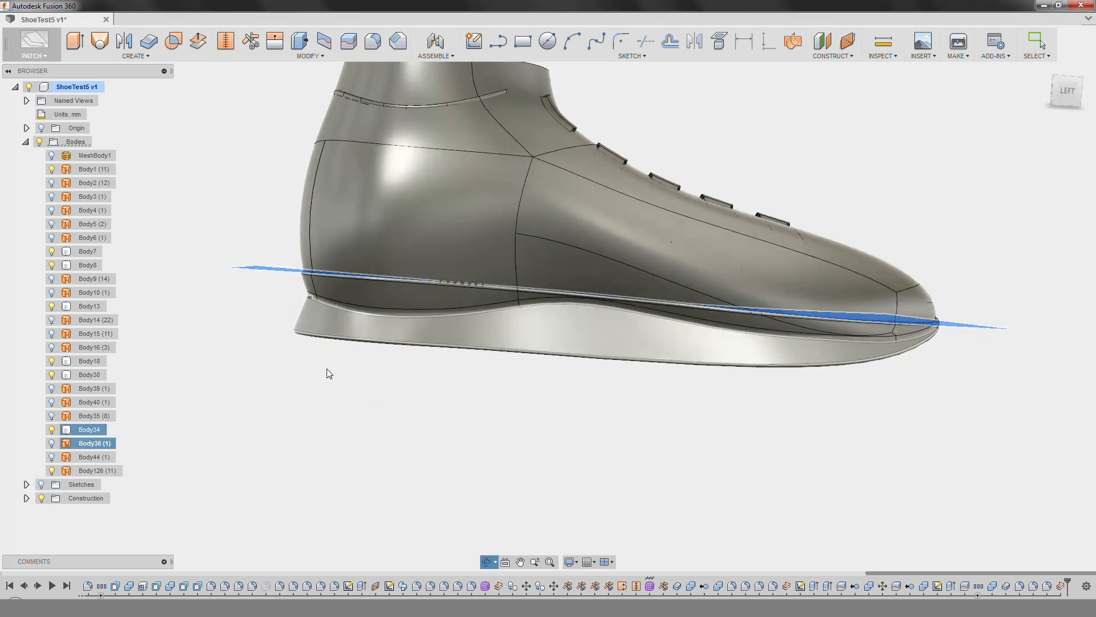
middle_click_drag(329, 374, 352, 412, "shift")
left_click(51, 430)
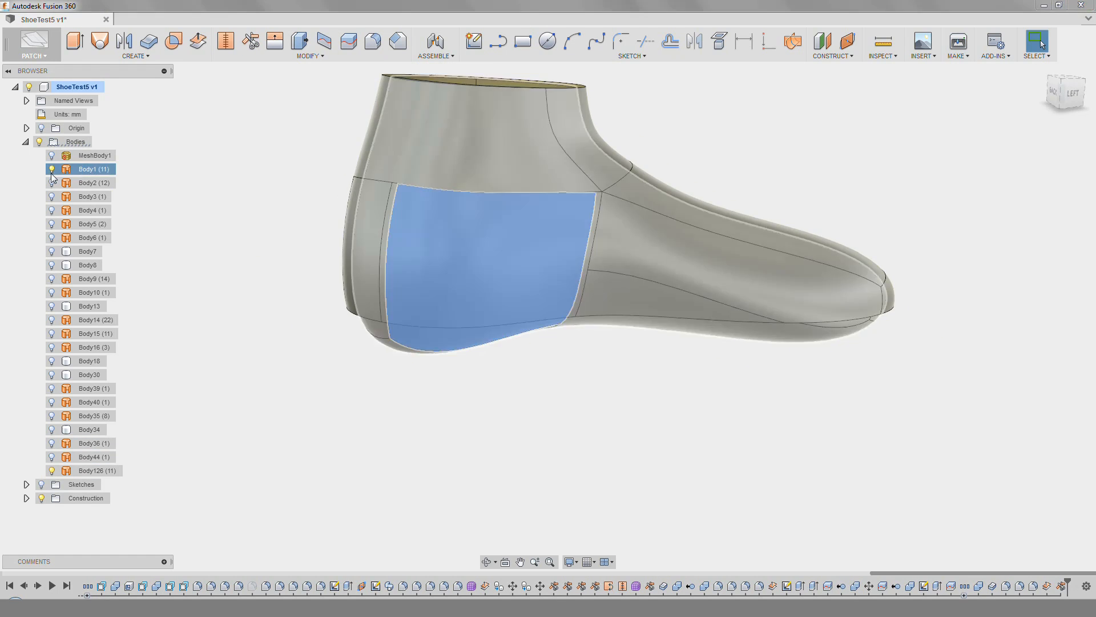
middle_click_drag(399, 364, 423, 350, "shift")
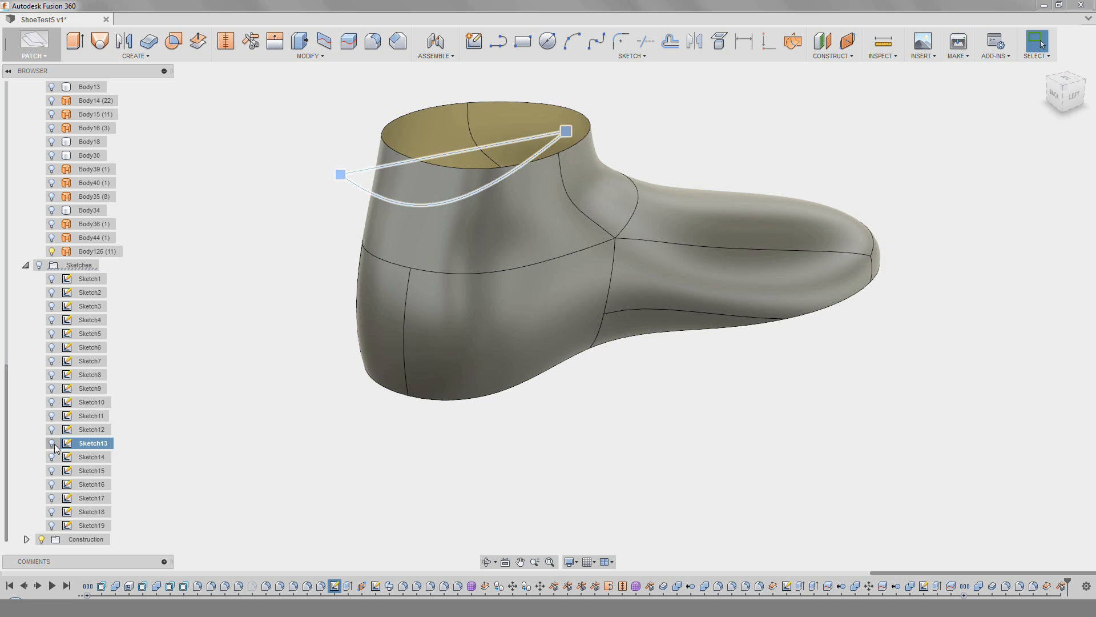
Show Sketch13 and project its collar arc into a new sketch on the side plane.
left_click(39, 265)
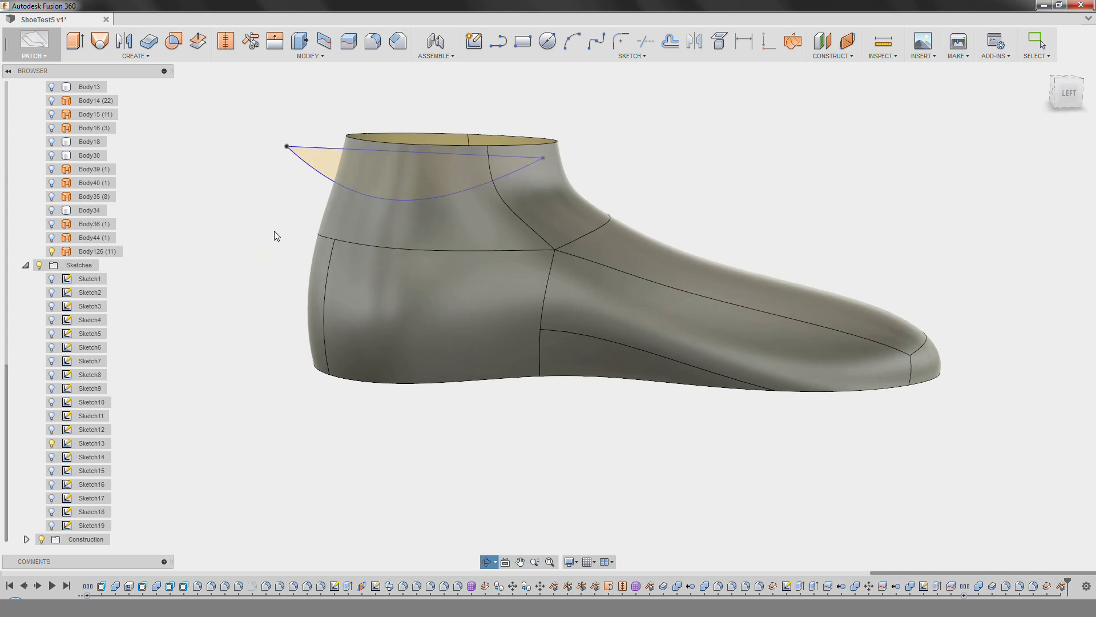
left_click(387, 249)
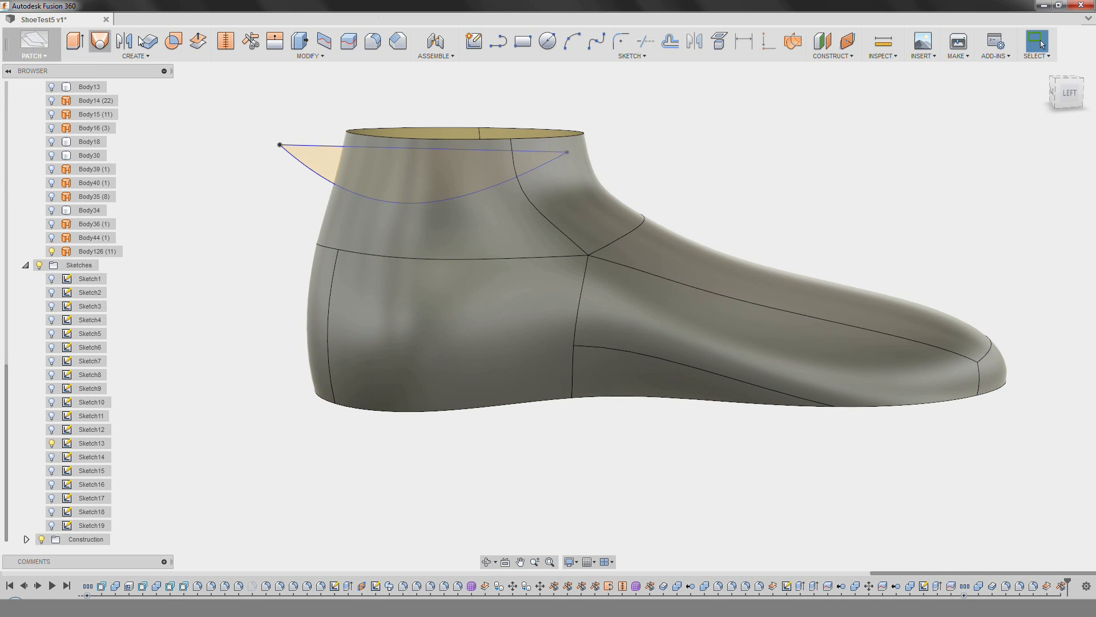
left_click(474, 42)
left_click(630, 372)
key("p")
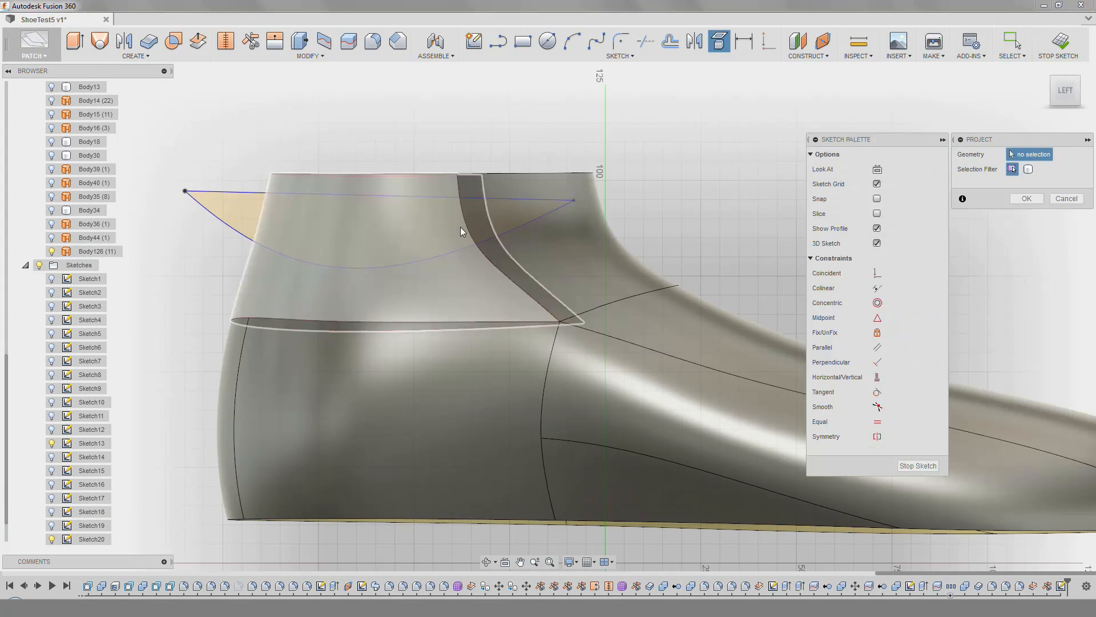
left_click(475, 245)
key("Return")
Draw a line extending the projected collar arc's front end beyond the ankle, and hide Sketch13.
left_click(501, 36)
left_click(574, 200)
left_click(684, 143)
left_click(671, 118)
key("Escape")
left_click(51, 443)
Trim the offset surface with the collar sketch curve, removing the ankle portion above it.
middle_click_drag(257, 320, 396, 342)
left_click(255, 41)
left_click(641, 169)
left_click(494, 206)
key("Return")
Sketch two parallel lines across the heel on the top plane and dimension them 14 mm apart.
mouse_move(514, 211)
middle_mouse_down("shift")
mouse_move(592, 228)
mouse_move(708, 297)
middle_mouse_up("shift")
middle_click_drag(434, 240, 366, 199, "shift")
left_click(474, 41)
left_click(495, 191)
scroll(495, 193, "up", 2)
left_click(498, 41)
left_click(436, 136)
left_click(436, 279)
key("Escape")
left_click(519, 282)
key("d")
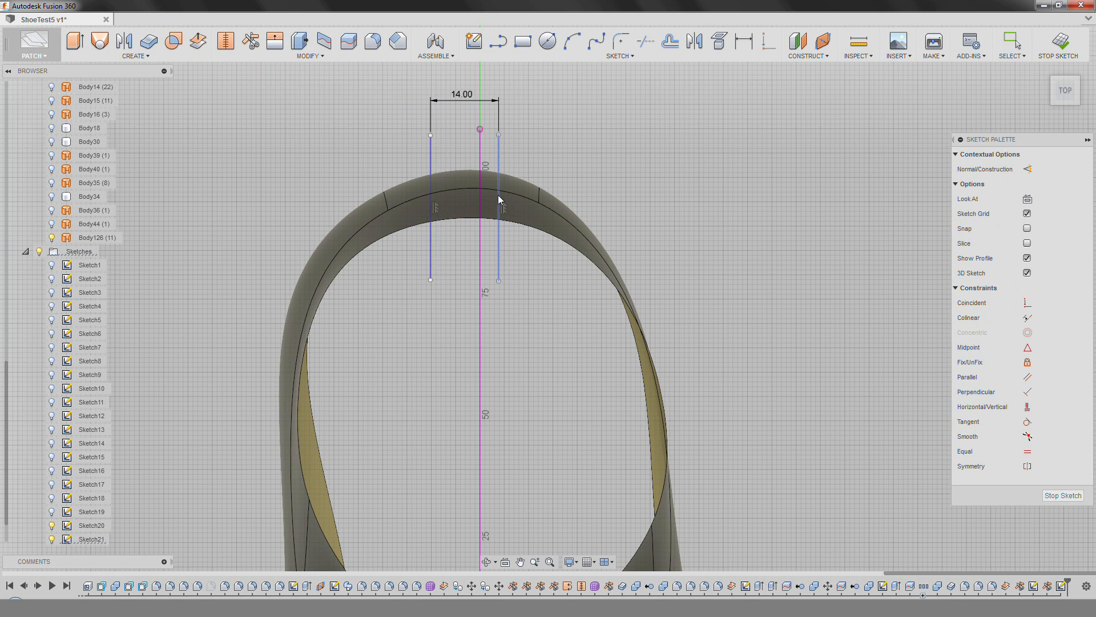
Trim the offset surface with the two heel lines, leaving only a narrow strip down the back of the heel.
middle_click_drag(605, 170, 414, 444, "shift")
key("t")
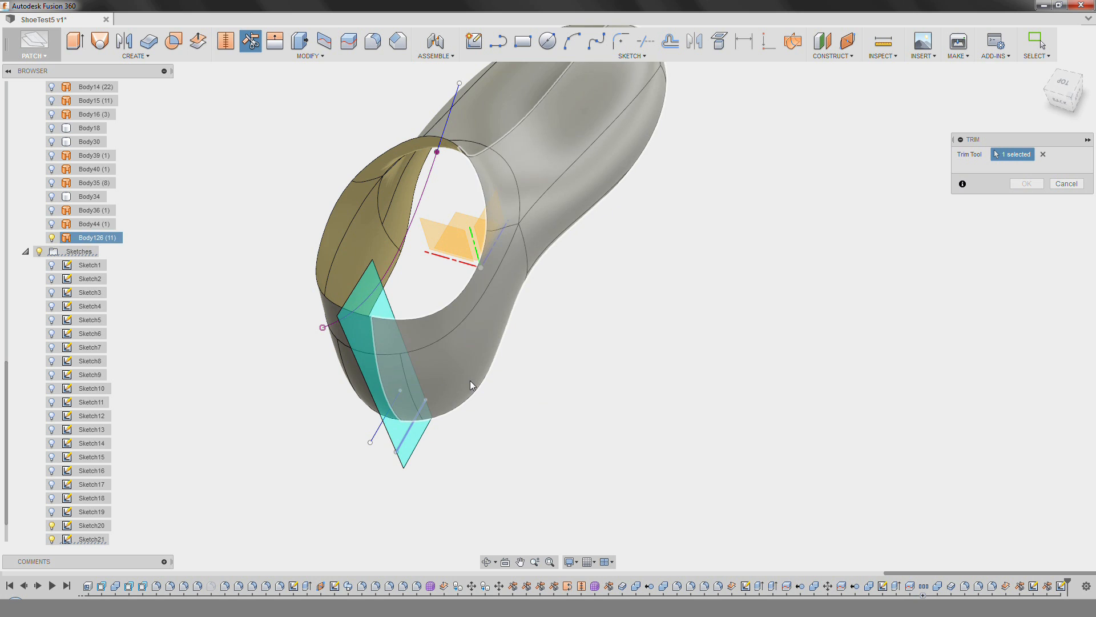
left_click(471, 384)
left_click(1026, 183)
left_click(498, 131)
key("Return")
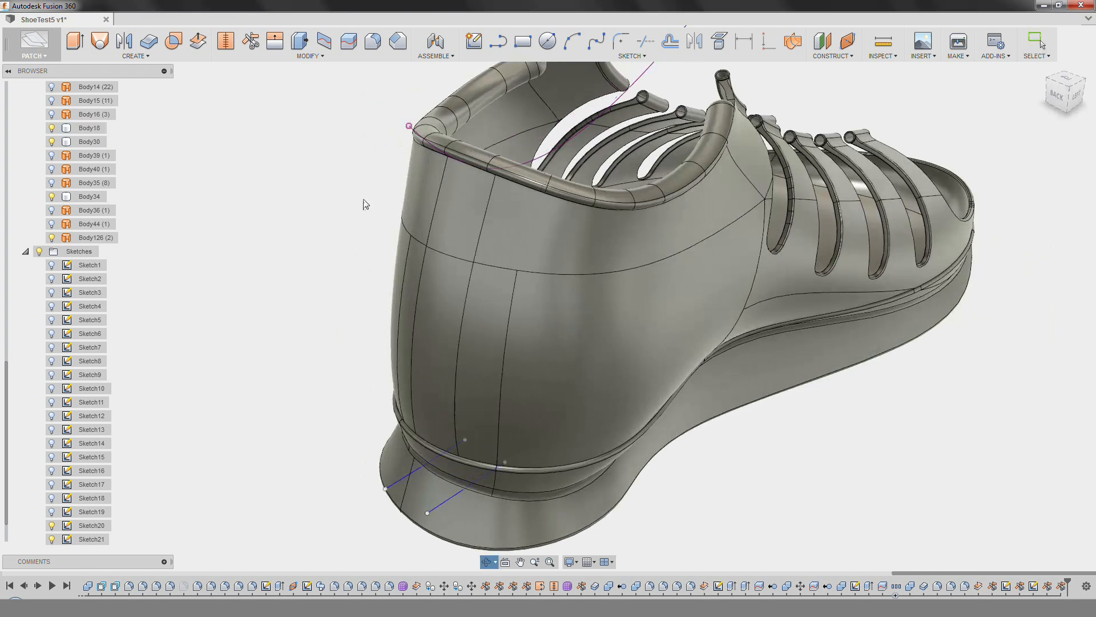
Thicken the trimmed heel strip surface into a new solid body.
middle_click_drag(714, 303, 639, 309, "shift")
left_click_drag(366, 310, 357, 313)
left_click(1032, 241)
Fillet the long edges of the heel strip, using a 1 mm radius.
middle_click_drag(656, 302, 448, 114, "shift")
key("f")
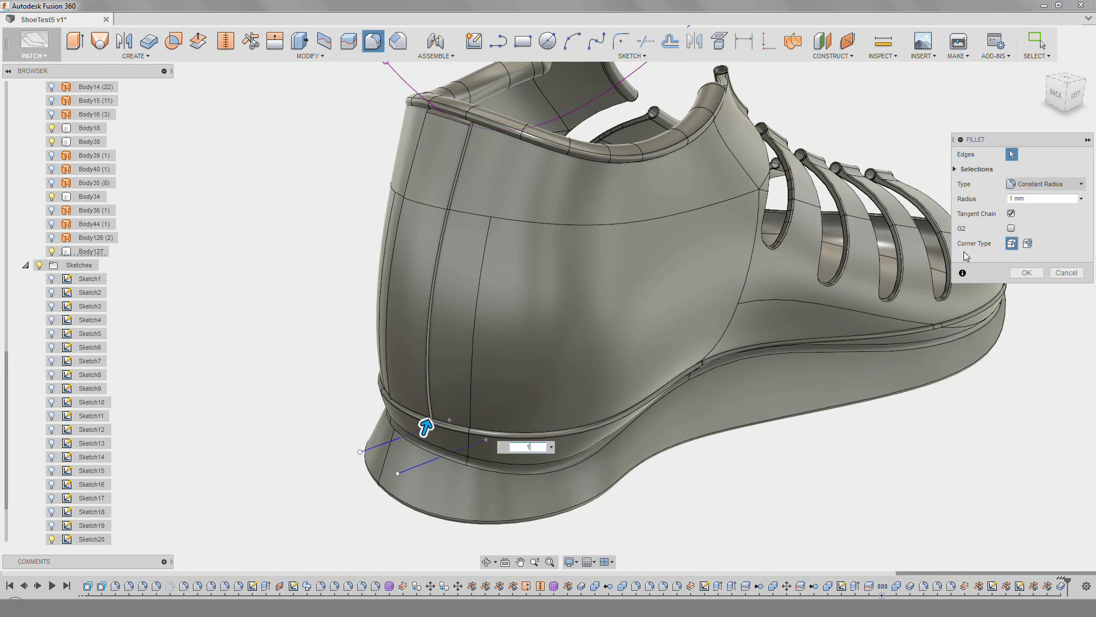
left_click(1026, 273)
key("f")
left_click(459, 170)
scroll(421, 173, "up", 3)
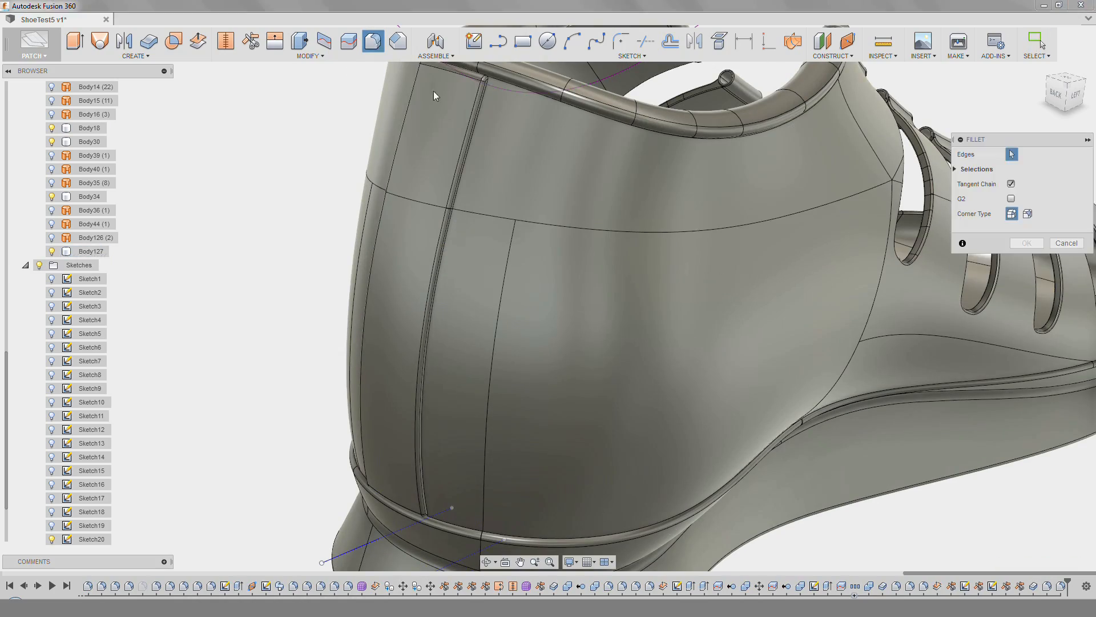
left_click(1025, 273)
scroll(308, 175, "down", 5)
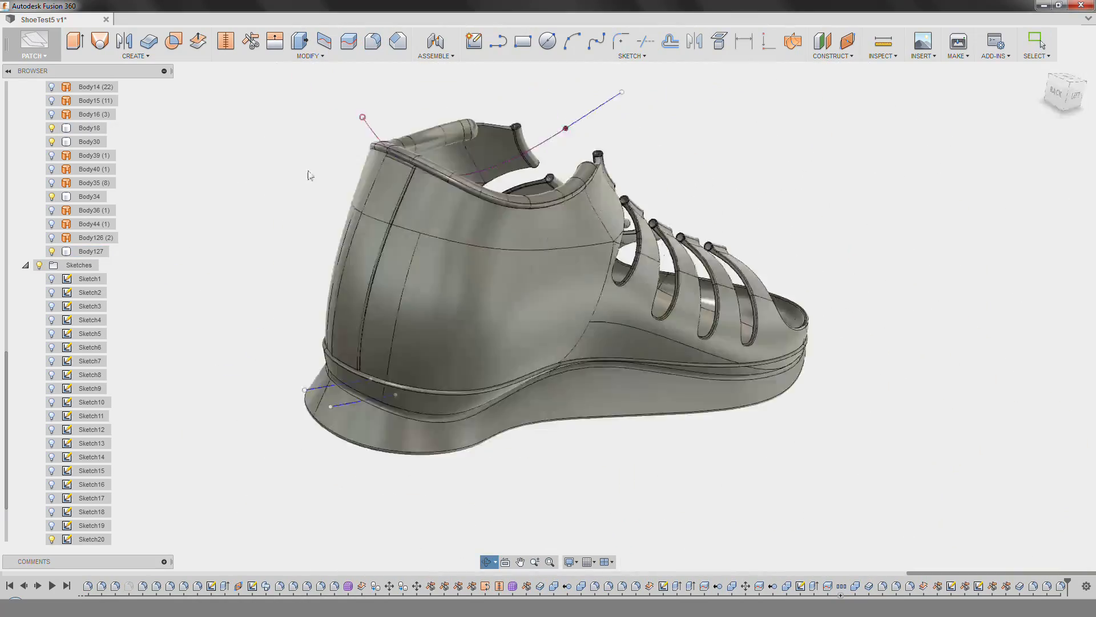
Fillet the upper's top edge along the collar rim, trying a 0.5 mm radius and finishing with 0.2 mm.
scroll(314, 205, "up", 8)
middle_click_drag(381, 172, 342, 189, "shift")
key("f")
left_click(697, 338)
scroll(724, 286, "down", 3)
scroll(724, 286, "up", 3)
middle_click_drag(724, 286, 526, 278, "shift")
type(".5")
scroll(720, 285, "down", 1)
key("Return")
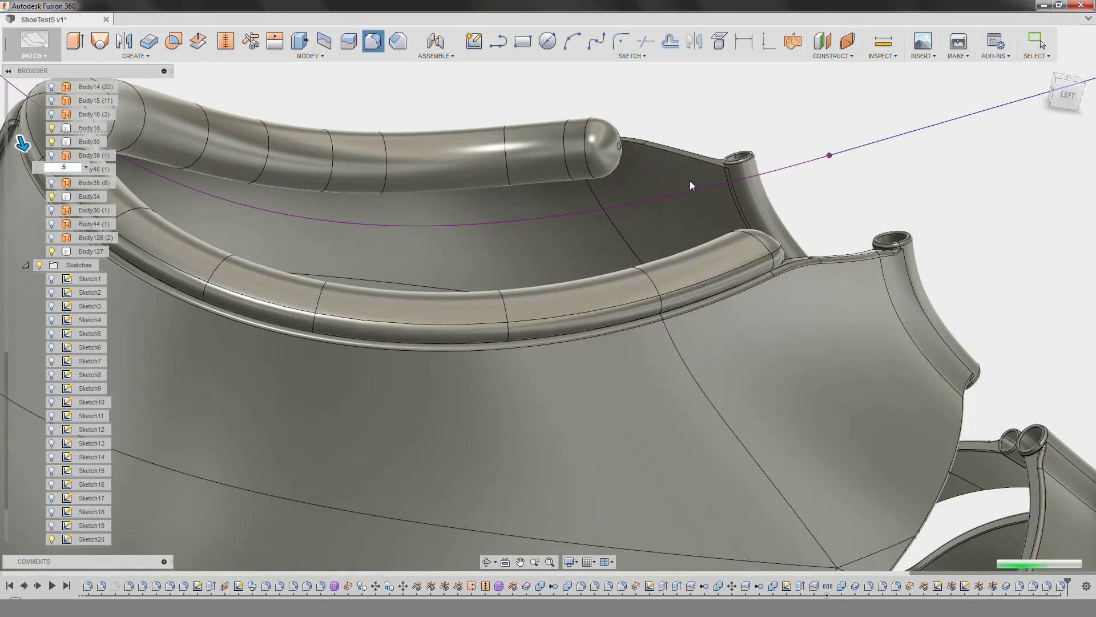
scroll(831, 218, "down", 2)
middle_click_drag(831, 218, 810, 247, "shift")
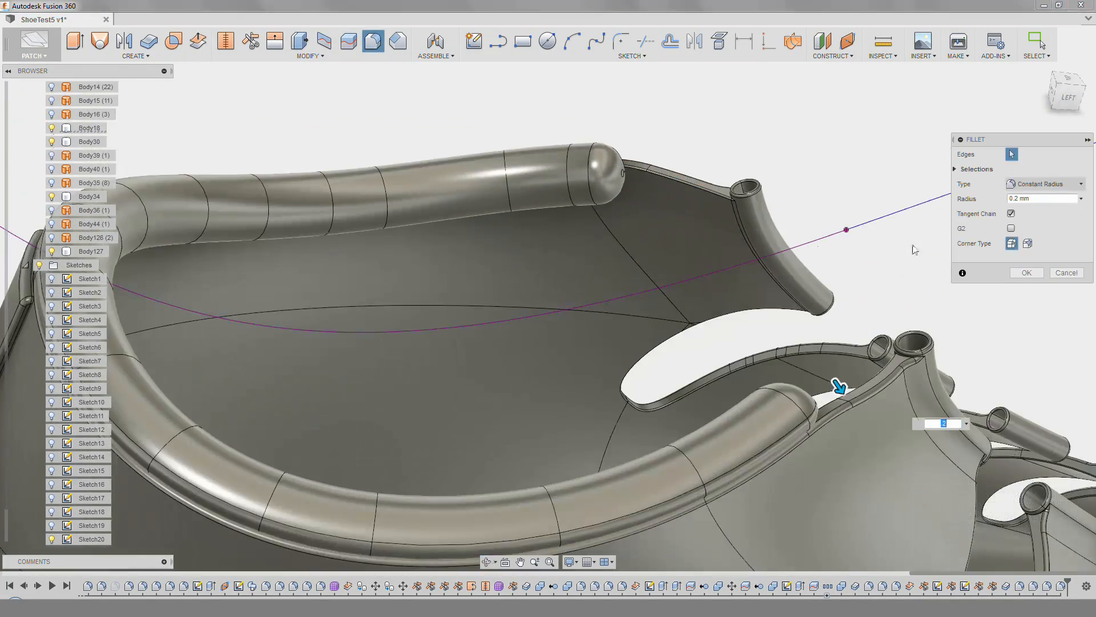
key("Return")
Hide the collar curve sketch, return to the Model workspace and create a new sculpted form.
scroll(773, 154, "down", 5)
middle_click_drag(773, 154, 212, 93, "shift")
middle_click_drag(523, 309, 626, 217, "shift")
scroll(75, 513, "down", 1)
left_click(51, 525)
mouse_move(549, 365)
middle_mouse_down("shift")
mouse_move(467, 344)
mouse_move(454, 320)
middle_mouse_up("shift")
scroll(80, 265, "up", 7)
mouse_move(543, 291)
middle_mouse_down("shift")
mouse_move(523, 321)
mouse_move(496, 334)
mouse_move(502, 325)
middle_mouse_up("shift")
left_click(34, 46)
left_click(39, 73)
left_click(104, 47)
scroll(487, 263, "down", 2)
middle_click_drag(488, 264, 499, 319, "shift")
left_click(81, 41)
left_click(505, 358)
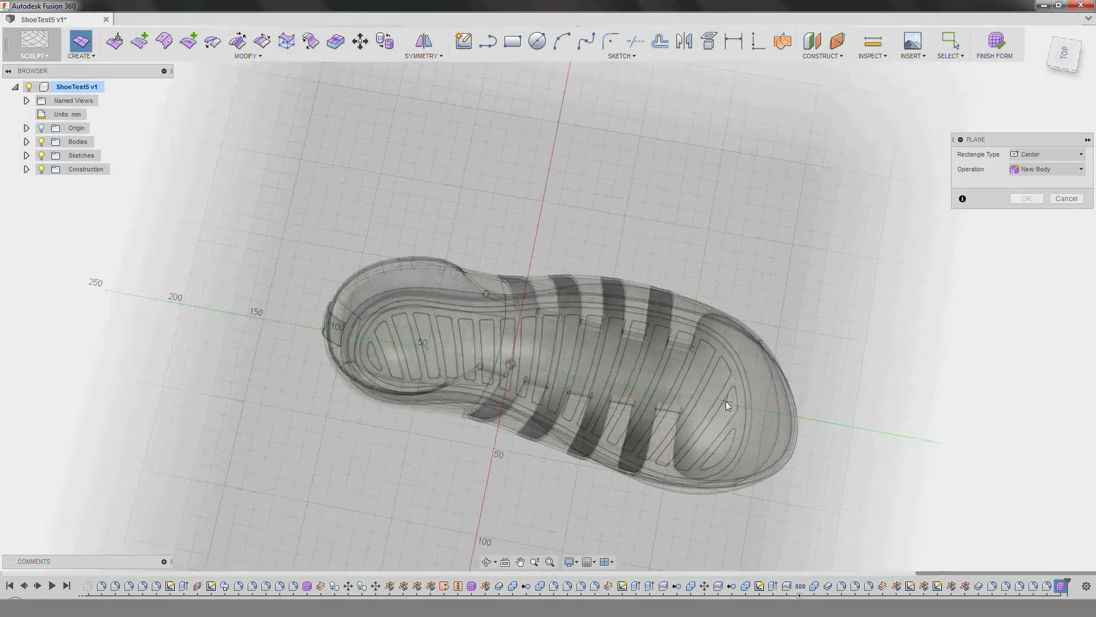
scroll(711, 405, "up", 2)
left_click(777, 294)
left_click(567, 531)
key("Escape")
Create a form plane about 160 mm long and 64 mm wide across the shoe's toe.
left_click(81, 41)
left_click(496, 322)
left_click(655, 557)
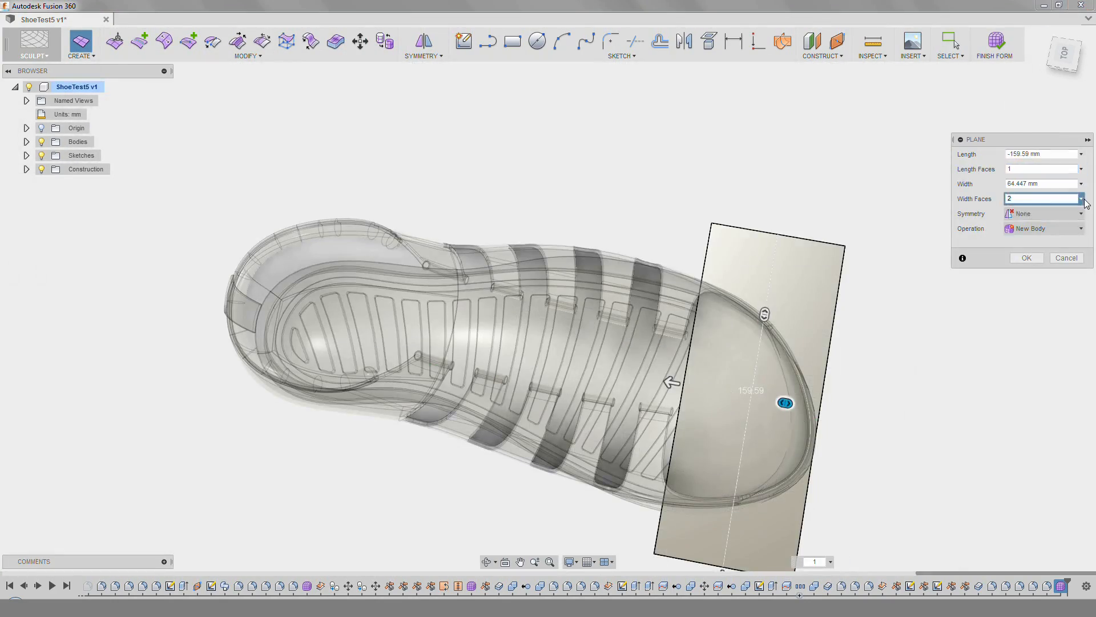
left_click(1029, 259)
Start Edit Form and raise the new plane above the toe.
middle_click_drag(696, 197, 676, 220, "shift")
left_click(115, 41)
left_click(714, 422)
left_click_drag(747, 431, 723, 347)
scroll(717, 323, "up", 4)
middle_click_drag(723, 347, 566, 366, "shift")
Reposition the plane's corner vertices individually to tilt and skew it over the forefoot.
left_click(219, 300)
left_click_drag(230, 290, 263, 220)
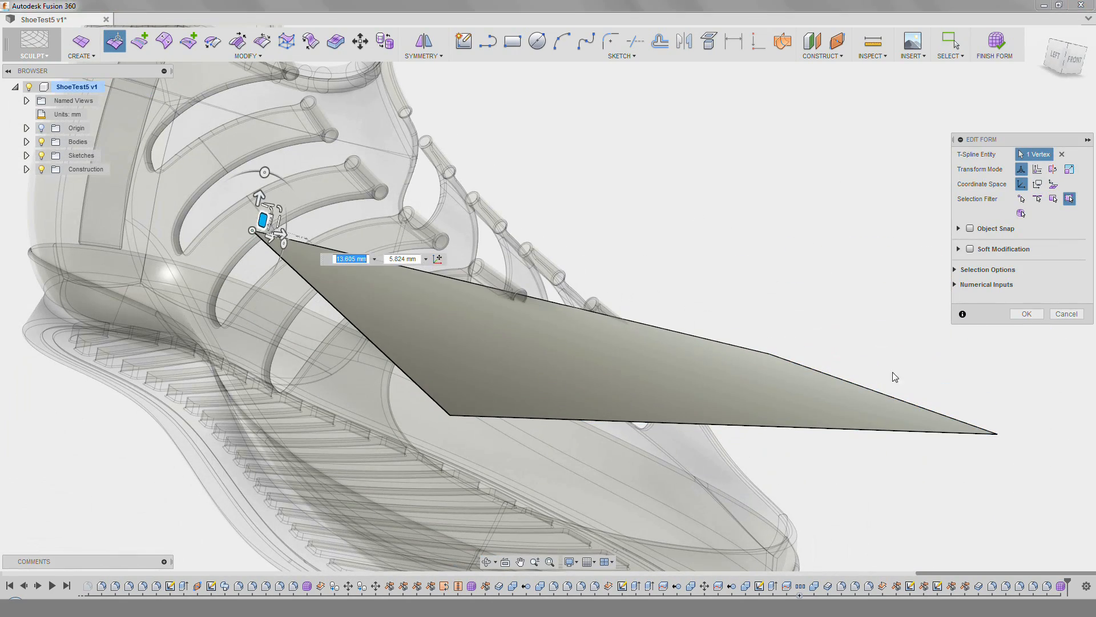
left_click_drag(893, 381, 893, 394)
left_click(998, 447)
left_click_drag(1015, 439, 980, 503)
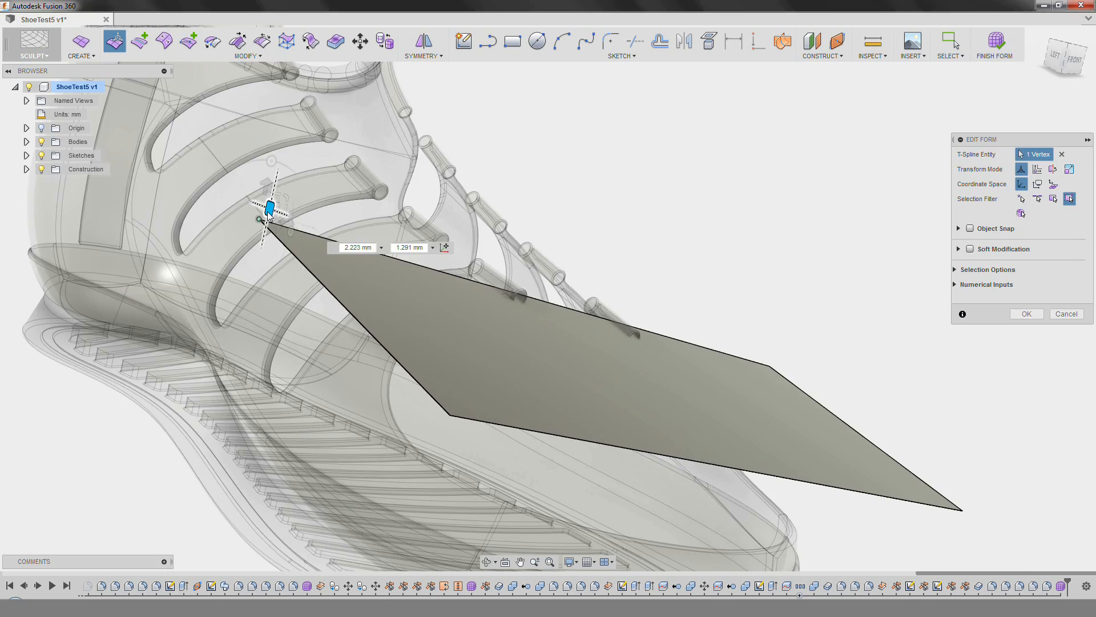
middle_click_drag(269, 215, 548, 319, "shift")
Extrude the plane's rear edge into further faces over the instep, reaching up towards the collar opening.
left_click(634, 386)
left_click(638, 313)
left_click_drag(661, 288, 184, 114, "alt")
middle_click_drag(319, 251, 510, 334, "shift")
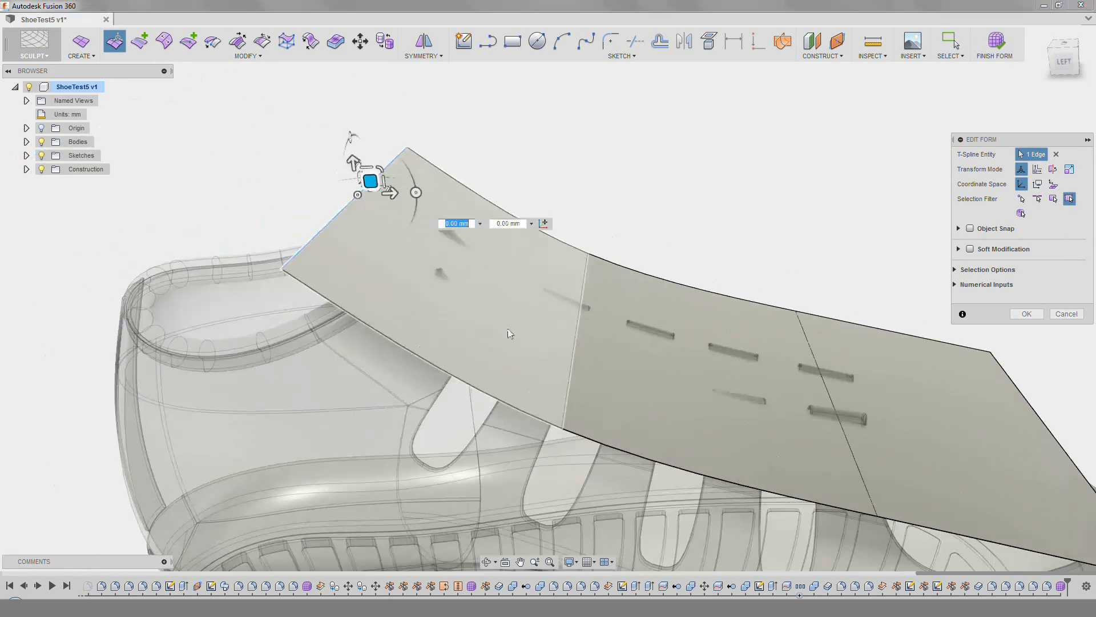
Move the cross edges and the ankle-end edge of the tongue surface so it bends over the upper lace loops.
left_click_drag(574, 320, 547, 311)
left_click_drag(681, 354, 502, 287)
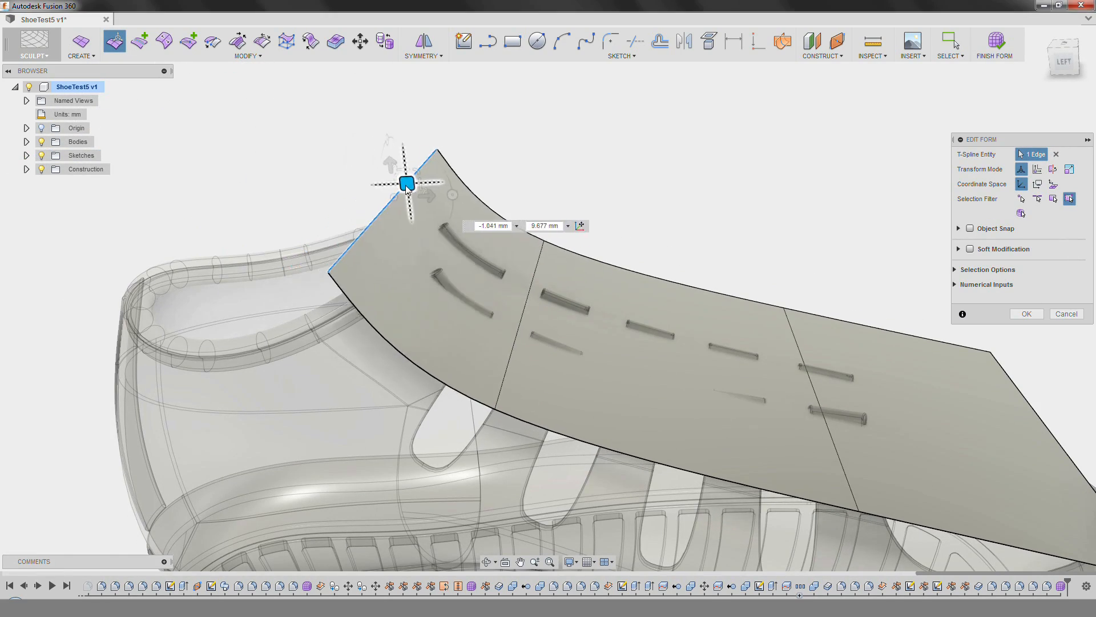
left_click_drag(406, 186, 410, 188)
Adjust the lower side edges of the tongue surface so it follows the row of lace loops toward the toe.
scroll(475, 353, "up", 3)
middle_click_drag(475, 357, 343, 254)
left_click(575, 394)
left_click_drag(634, 392, 628, 412)
middle_click_drag(631, 412, 439, 337)
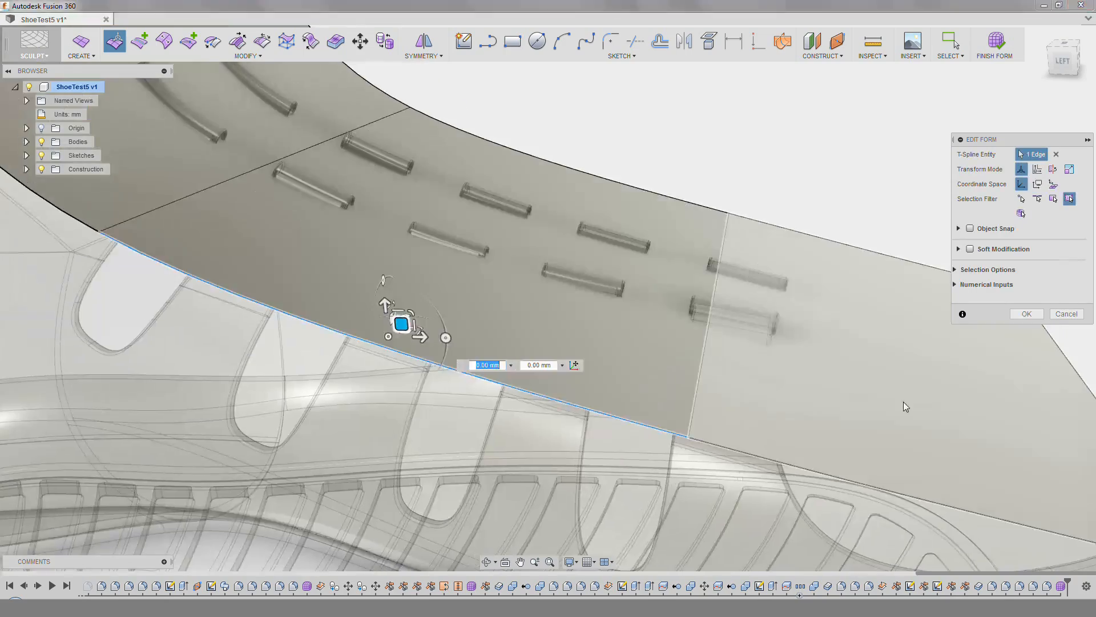
middle_click_drag(903, 402, 719, 354)
left_click(454, 375)
left_click_drag(775, 211, 764, 226)
Reposition the corner vertices at the toe end of the tongue surface above the shoe's upper.
middle_click_drag(764, 226, 685, 214, "shift")
left_click(170, 218)
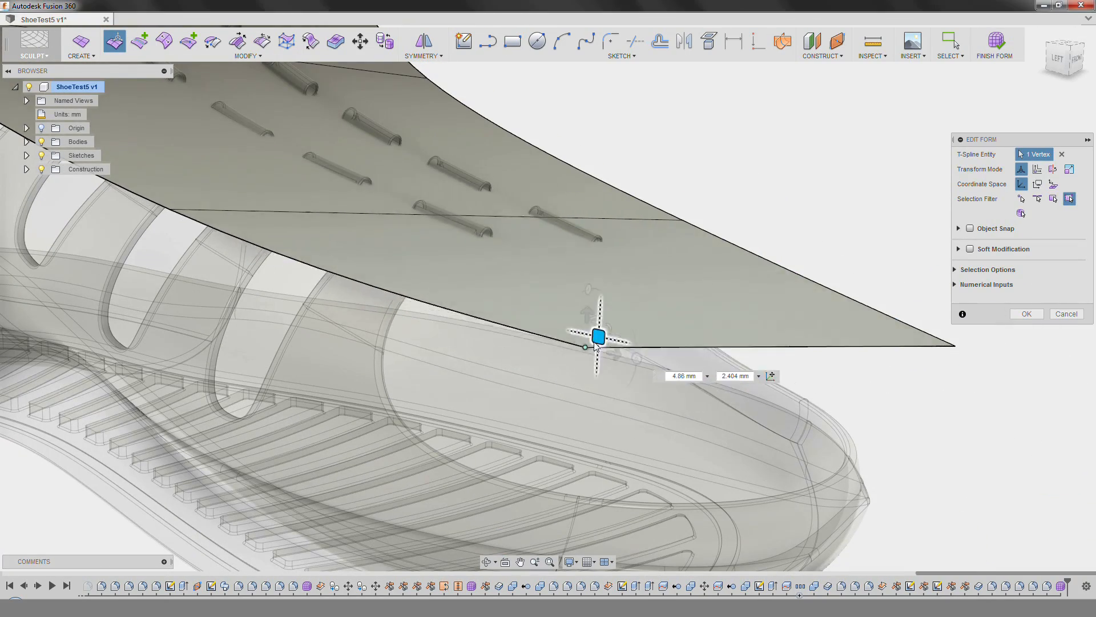
middle_click_drag(971, 341, 674, 475, "shift")
left_click(675, 475)
middle_click_drag(831, 540, 856, 251, "shift")
left_click_drag(865, 242, 675, 252)
Refine the edges and vertices along the side of the tongue surface to fit it around the lace loops.
double_click(871, 328)
double_click(108, 214)
left_click_drag(120, 200, 362, 225)
middle_click_drag(362, 225, 388, 200, "shift")
left_click_drag(350, 193, 359, 201)
middle_click_drag(366, 240, 519, 205, "shift")
scroll(543, 288, "up", 3)
middle_click_drag(480, 282, 526, 285, "shift")
left_click(531, 288)
middle_click_drag(663, 237, 691, 225, "shift")
Nudge the remaining vertices of the tongue surface until it fits the loops from every angle, and finish the form.
left_click_drag(363, 236, 365, 235)
middle_click_drag(365, 234, 420, 231, "shift")
left_click(424, 235)
middle_click_drag(437, 194, 634, 239, "shift")
left_click(619, 227)
middle_click_drag(619, 229, 628, 224, "shift")
left_click_drag(622, 220, 623, 224)
middle_click_drag(623, 228, 454, 244, "shift")
left_click(602, 173)
middle_click_drag(621, 150, 388, 222, "shift")
middle_click_drag(659, 274, 377, 308, "shift")
left_click(384, 305)
middle_click_drag(414, 264, 720, 276, "shift")
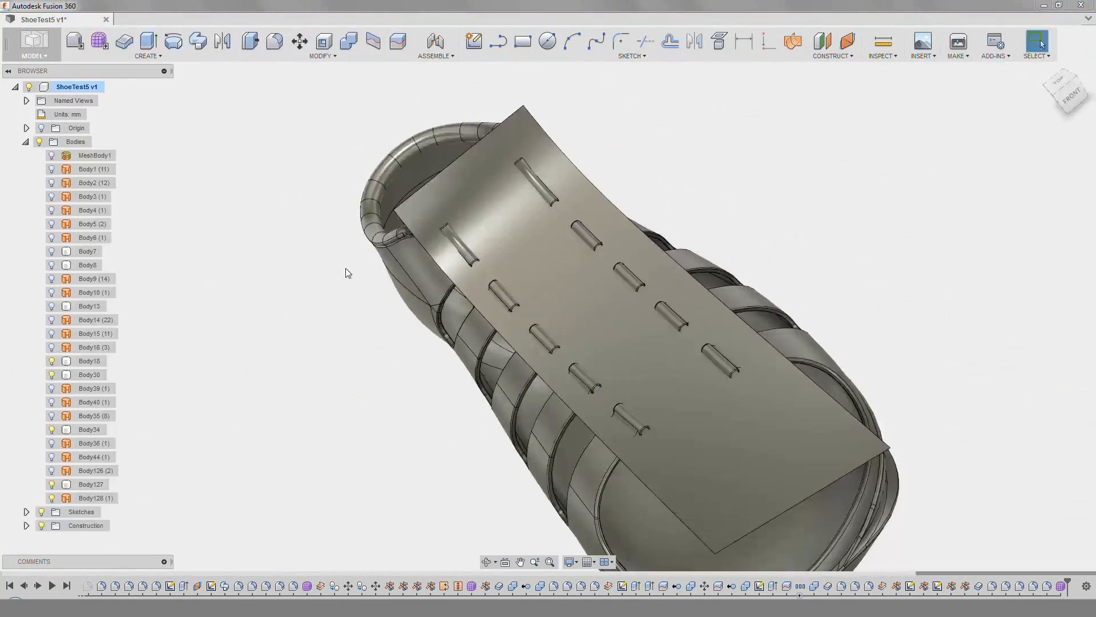
In a new top-view sketch, start a lace spline above the first left loop, through it and across to the second right loop.
middle_click_drag(345, 268, 198, 371, "shift")
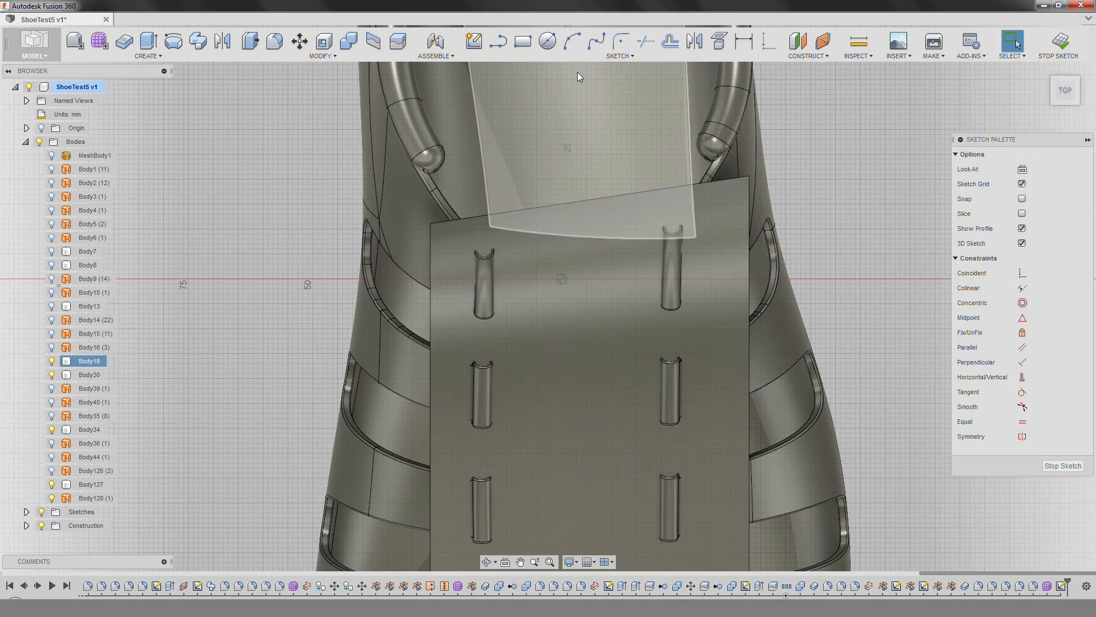
left_click(596, 41)
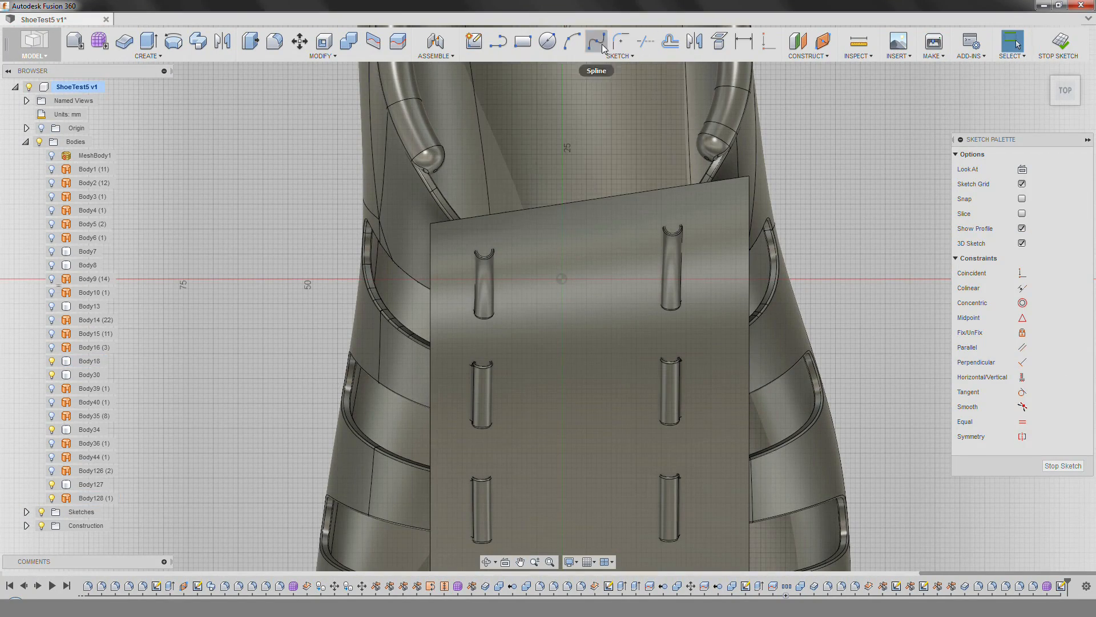
scroll(477, 271, "up", 5)
left_click(495, 235)
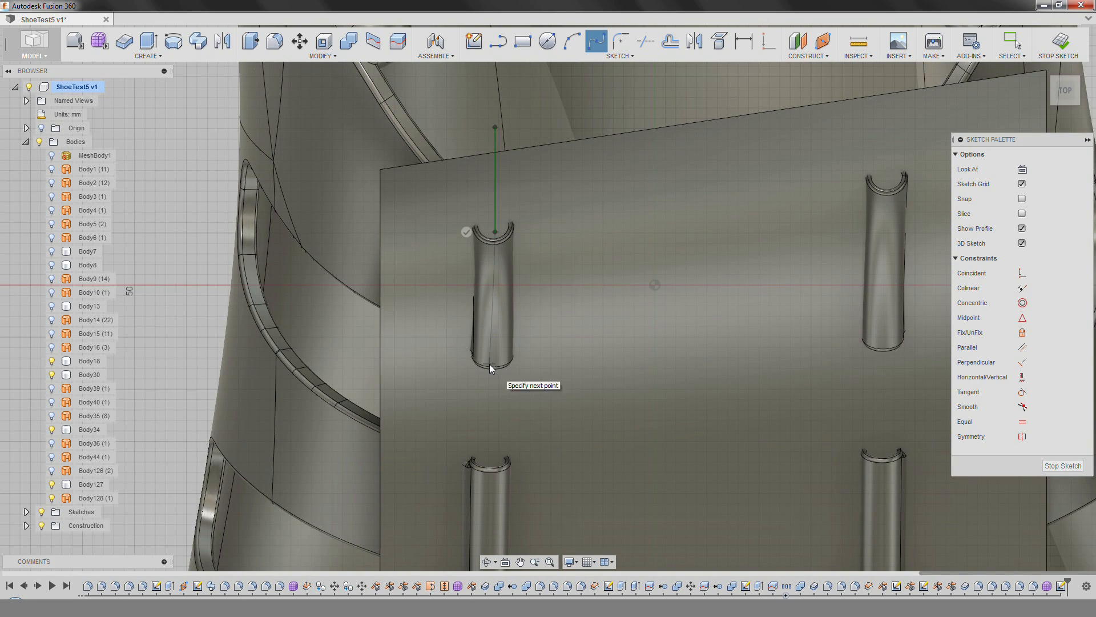
scroll(491, 364, "up", 4)
left_click(494, 366)
scroll(553, 409, "down", 4)
left_click(565, 420)
middle_click_drag(912, 452, 636, 335)
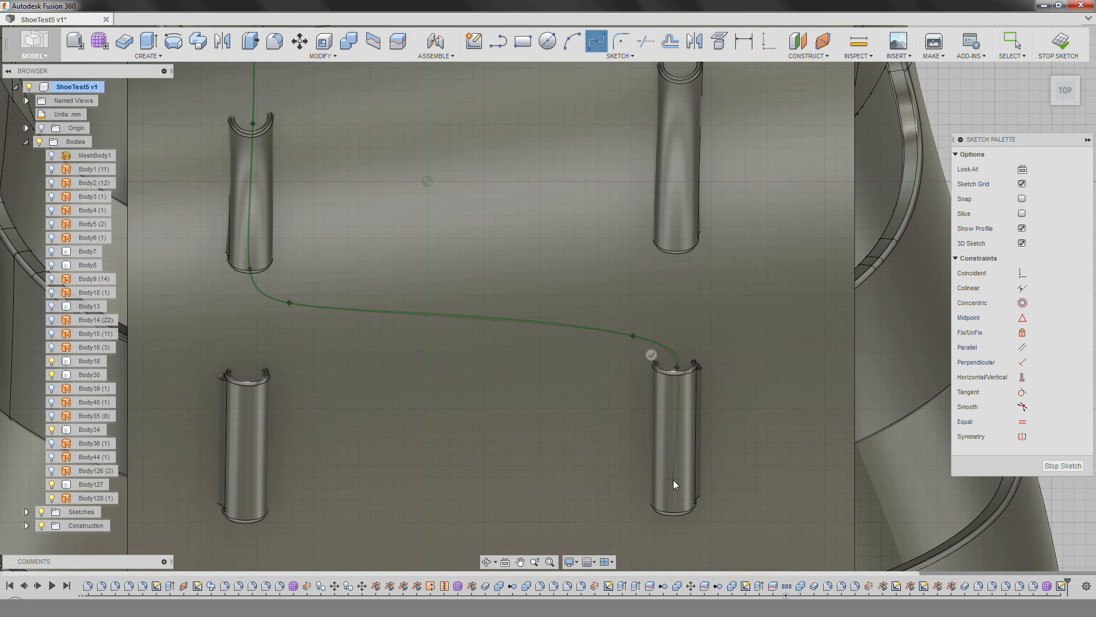
Continue the first lace spline from the second right loop diagonally to and through the third left loop.
left_click(636, 545)
middle_click_drag(639, 547, 723, 293)
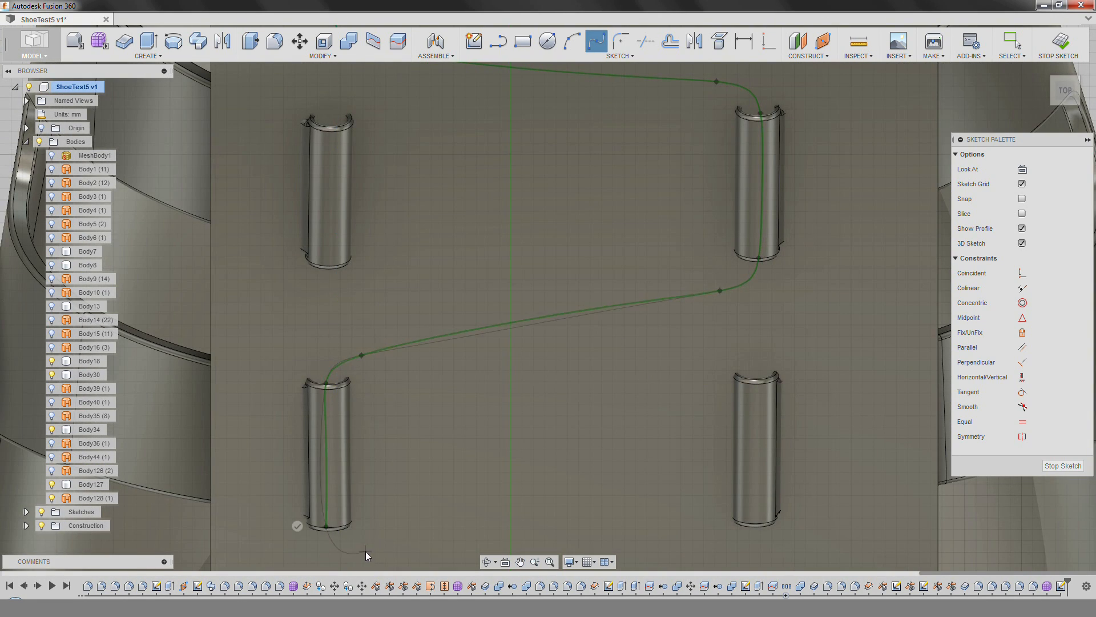
left_click(365, 552)
middle_click_drag(365, 553, 308, 354)
middle_click_drag(700, 439, 683, 245)
Route the first lace spline through the fourth right and fifth left loops, then across to end inside the fifth right loop.
left_click(683, 394)
left_click(638, 420)
middle_click_drag(638, 421, 686, 312)
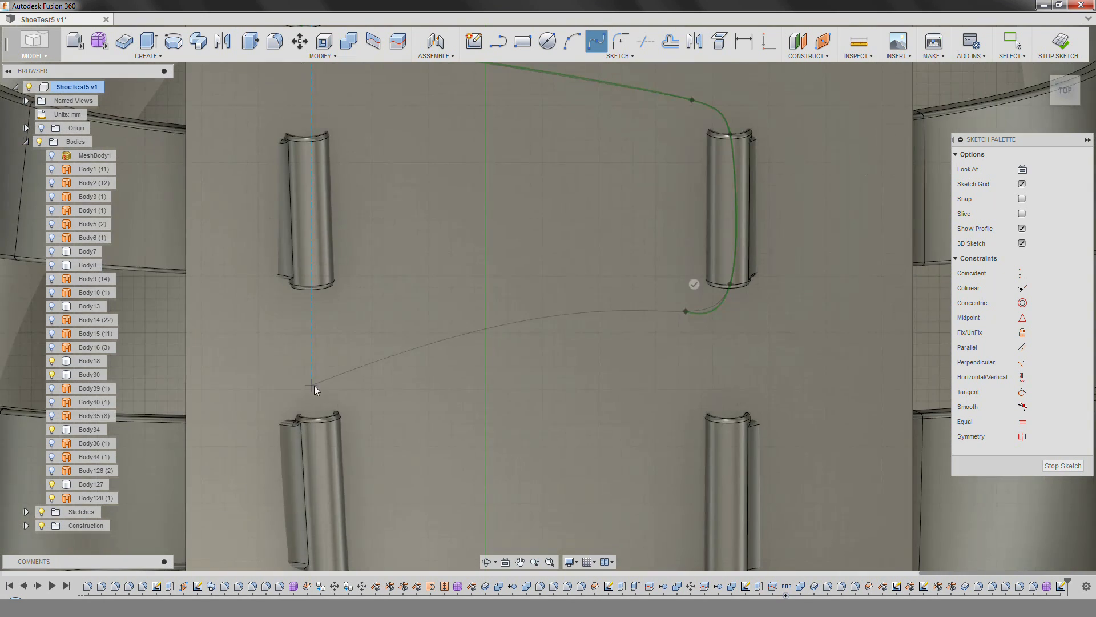
left_click(318, 416)
middle_click_drag(318, 416, 334, 289)
left_click(705, 483)
left_click(744, 448)
double_click(745, 402)
Start a second lace spline above the first right loop, through that loop and turning toward the left row.
scroll(555, 389, "down", 2)
scroll(546, 392, "down", 3)
middle_click_drag(617, 131, 599, 358)
scroll(621, 150, "up", 3)
left_click(622, 149)
scroll(616, 255, "up", 3)
left_click(615, 255)
scroll(620, 343, "down", 2)
left_click(621, 478)
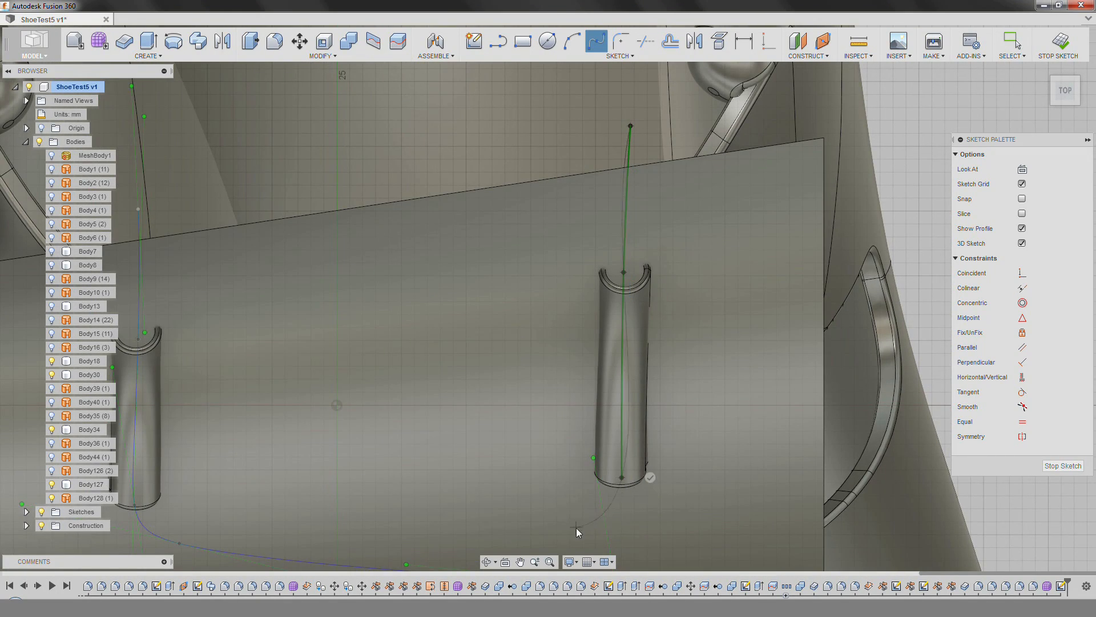
left_click(575, 525)
middle_click_drag(575, 525, 724, 245)
Run the second lace spline through the second left loop and across through the third right loop.
left_click(281, 355)
left_click(276, 508)
left_click(327, 546)
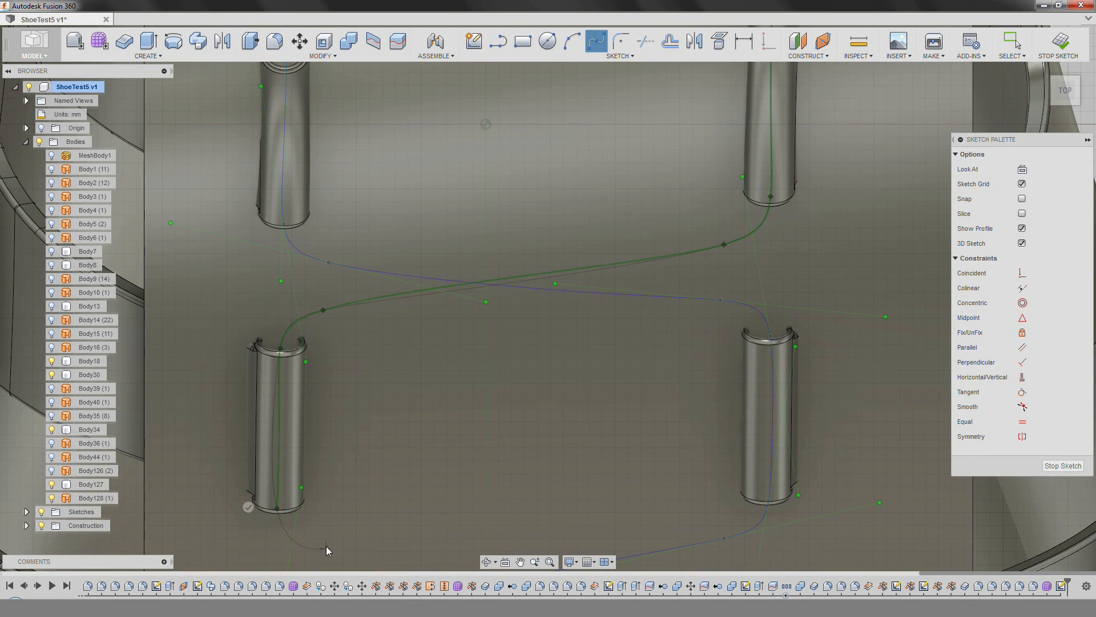
middle_click_drag(326, 546, 244, 294)
left_click(644, 350)
scroll(687, 382, "up", 3)
left_click(687, 381)
middle_click_drag(688, 381, 662, 146)
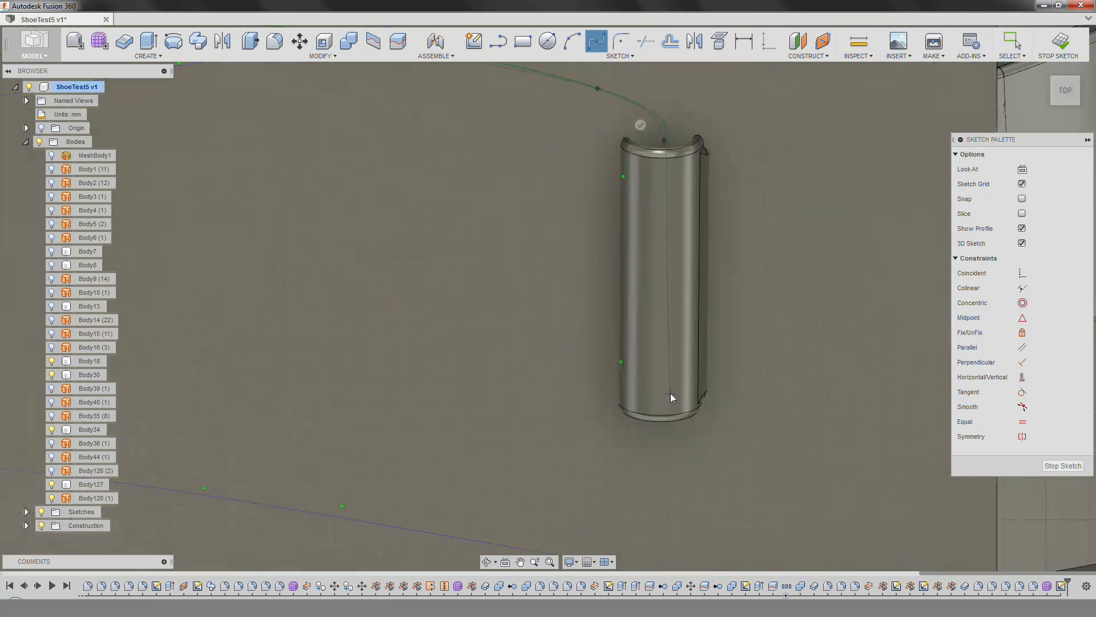
left_click(664, 410)
Carry the second lace spline across to and through the fourth left loop, curving back toward the right row.
scroll(577, 459, "down", 2)
left_click(588, 458)
scroll(490, 470, "down", 1)
middle_click_drag(489, 470, 741, 343)
left_click(383, 411)
left_click(345, 443)
middle_click_drag(345, 443, 367, 228)
left_click(373, 412)
left_click(420, 443)
Bring the second lace spline into the fifth right loop and end it inside that loop.
middle_click_drag(834, 559, 649, 438)
left_click(663, 426)
left_click(711, 459)
middle_click_drag(696, 526, 651, 325)
left_click(674, 409)
Adjust the tangent handles of the lace splines at the right-hand loops to smooth the curves.
scroll(674, 399, "down", 2)
middle_click_drag(531, 229, 587, 468)
middle_click_drag(508, 204, 457, 417)
scroll(676, 449, "up", 1)
scroll(676, 448, "up", 1)
right_click(594, 321)
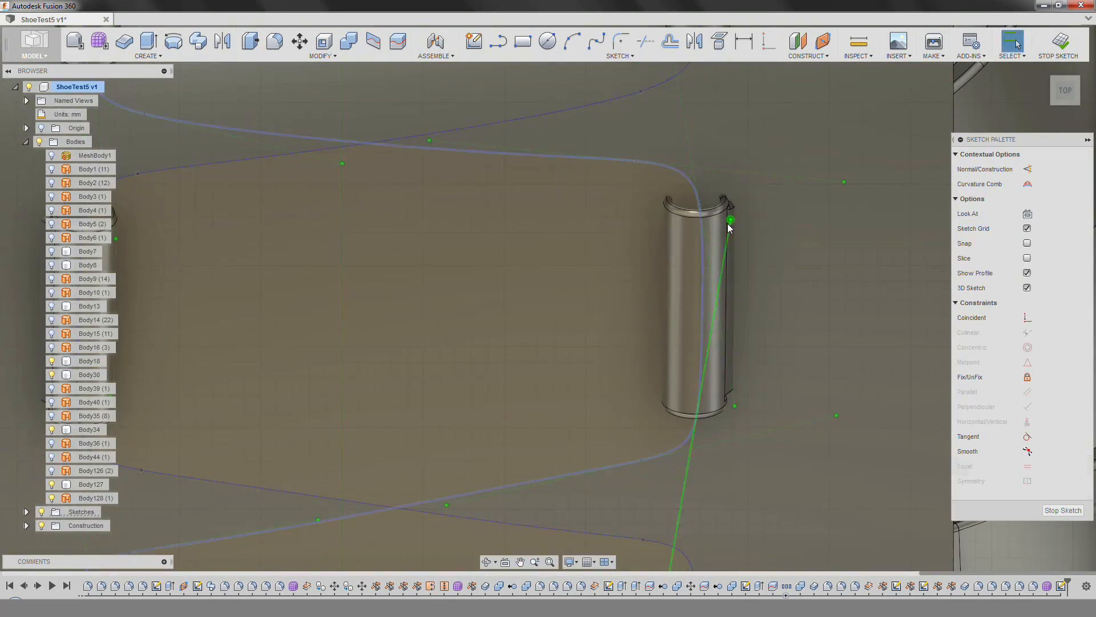
scroll(708, 212, "down", 1)
scroll(708, 311, "down", 2)
scroll(549, 264, "up", 3)
mouse_move(703, 91)
middle_mouse_down()
mouse_move(549, 264)
mouse_move(581, 427)
mouse_move(623, 171)
middle_mouse_up()
scroll(549, 264, "down", 2)
left_click_drag(621, 473, 640, 463)
Straighten the second-row right loop's spline tangent so the lace passes through it vertically.
scroll(623, 175, "up", 2)
left_click(626, 173)
middle_click_drag(626, 174, 613, 341)
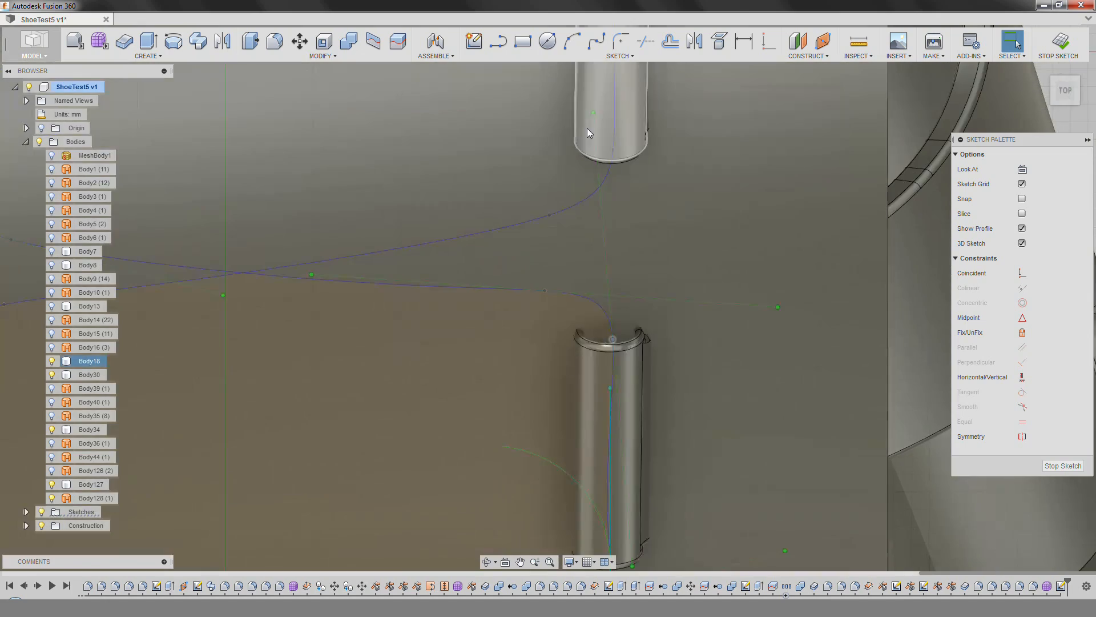
scroll(632, 247, "down", 2)
scroll(613, 225, "up", 1)
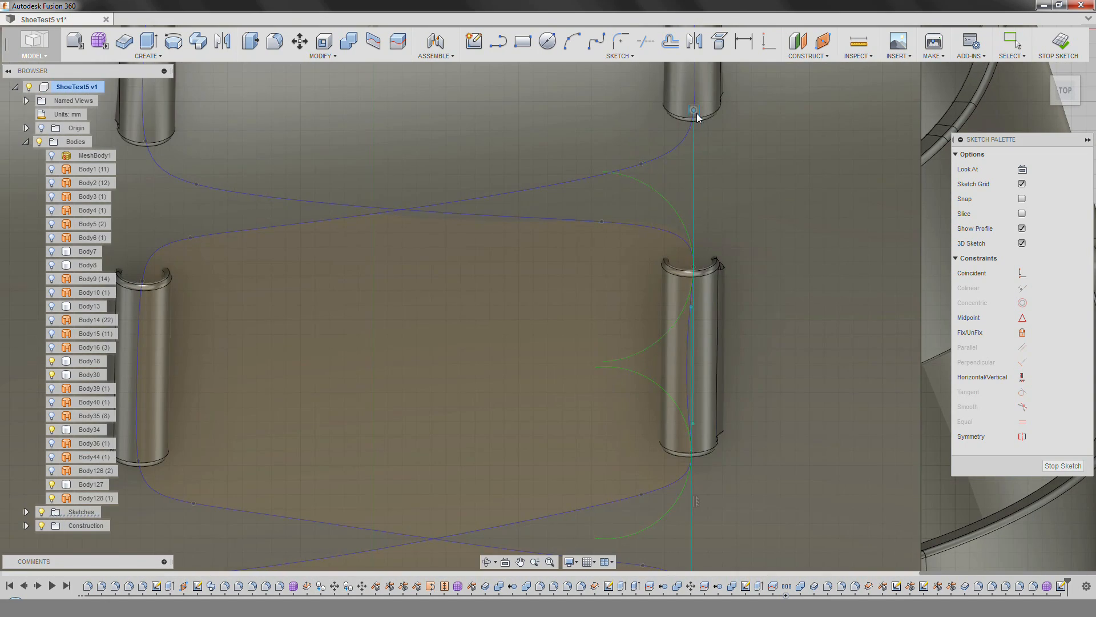
left_click_drag(696, 113, 697, 120)
Align the tangent handles of the lace spline at the first left loop so it passes straight through.
middle_click_drag(196, 180, 376, 310)
left_click(352, 202)
scroll(352, 202, "down", 1)
mouse_move(334, 124)
middle_mouse_down()
mouse_move(358, 225)
mouse_move(390, 82)
middle_mouse_up()
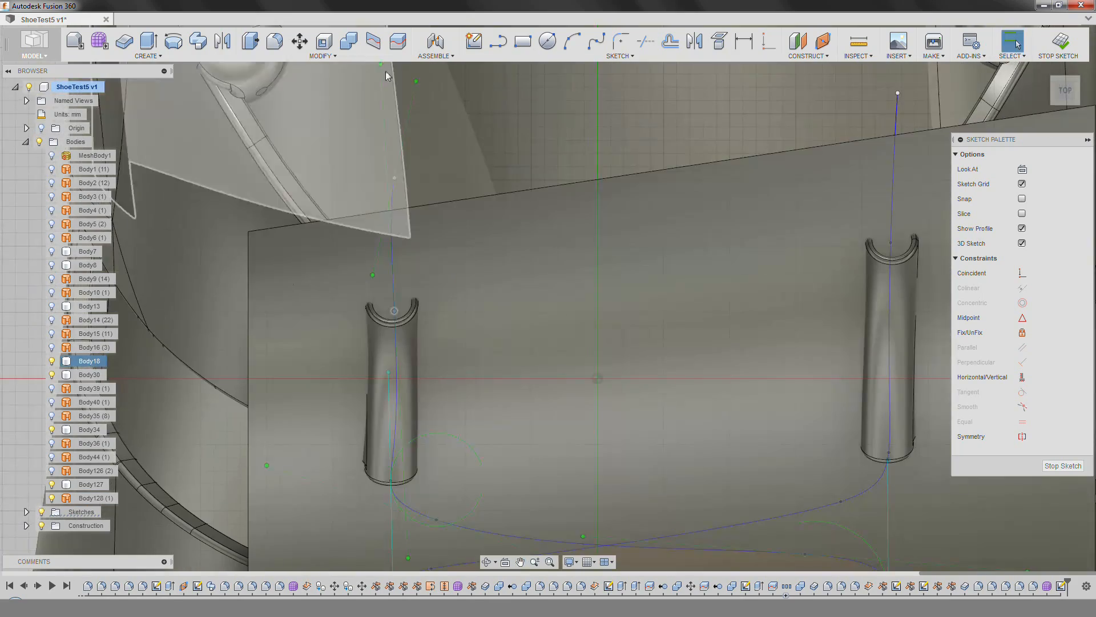
mouse_move(398, 210)
middle_mouse_down("shift")
mouse_move(403, 262)
mouse_move(457, 300)
mouse_move(423, 223)
middle_mouse_up("shift")
scroll(439, 447, "up", 3)
mouse_move(439, 447)
middle_mouse_down()
mouse_move(477, 279)
mouse_move(324, 110)
middle_mouse_up()
scroll(324, 110, "down", 1)
scroll(305, 246, "up", 1)
left_click_drag(298, 347, 298, 385)
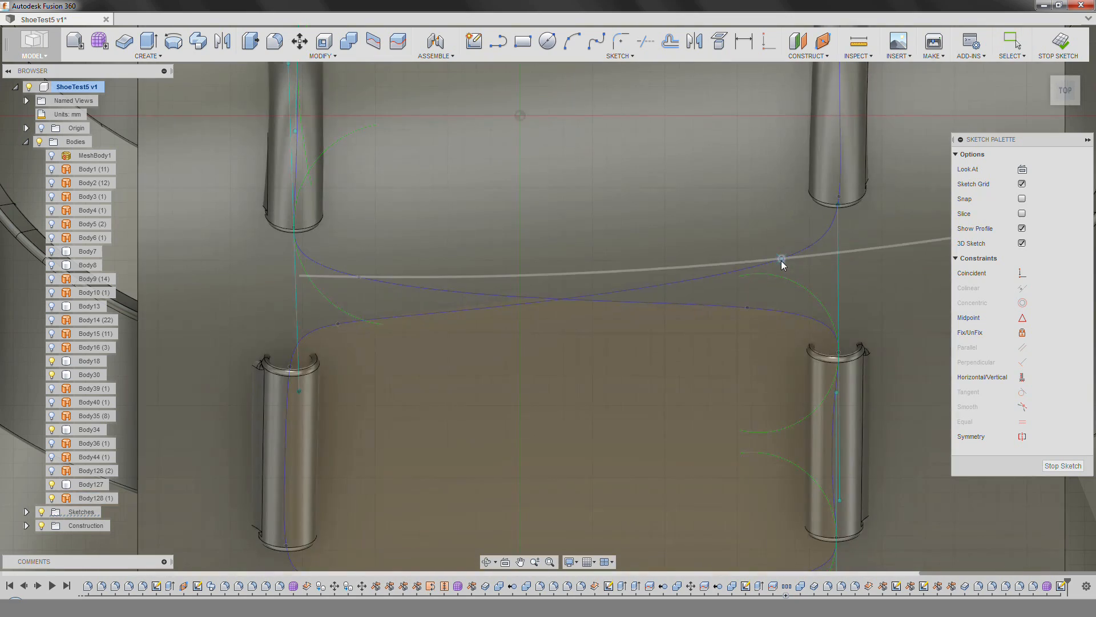
Make the bodies Body18, Body30, Body34 and Body127 unselectable.
scroll(796, 289, "down", 1)
middle_click_drag(796, 289, 670, 335)
left_click(90, 485)
left_click(90, 430, "ctrl")
left_click(90, 376, "ctrl")
left_click(90, 363, "ctrl")
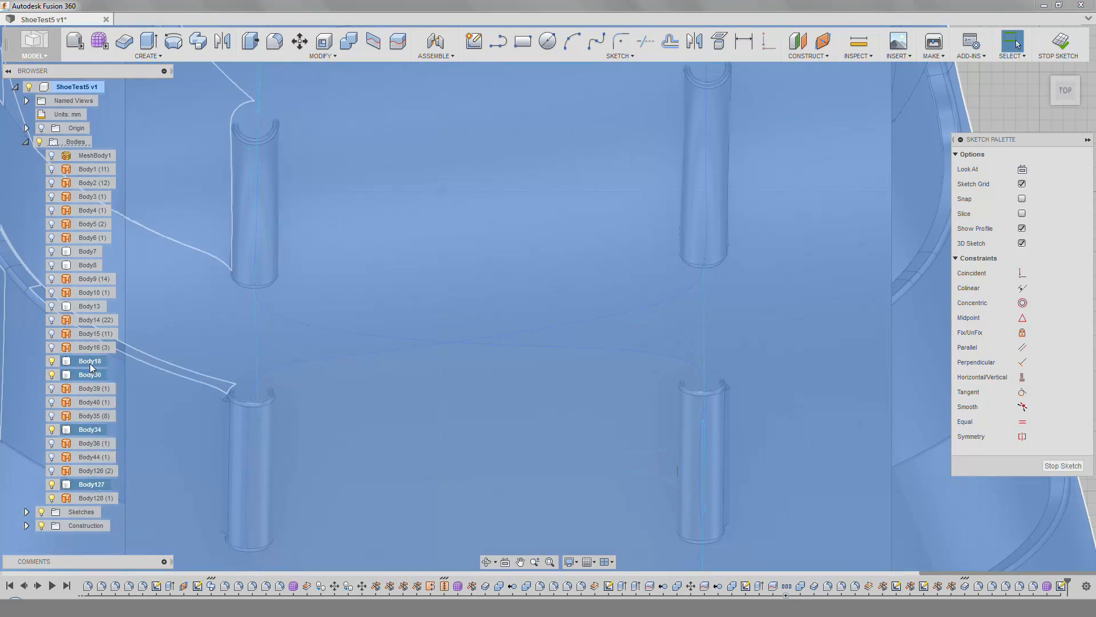
left_click(131, 488)
Refine the spline tangents and fit points around the right loops, from the upper rows down to the last ones.
scroll(492, 292, "up", 2)
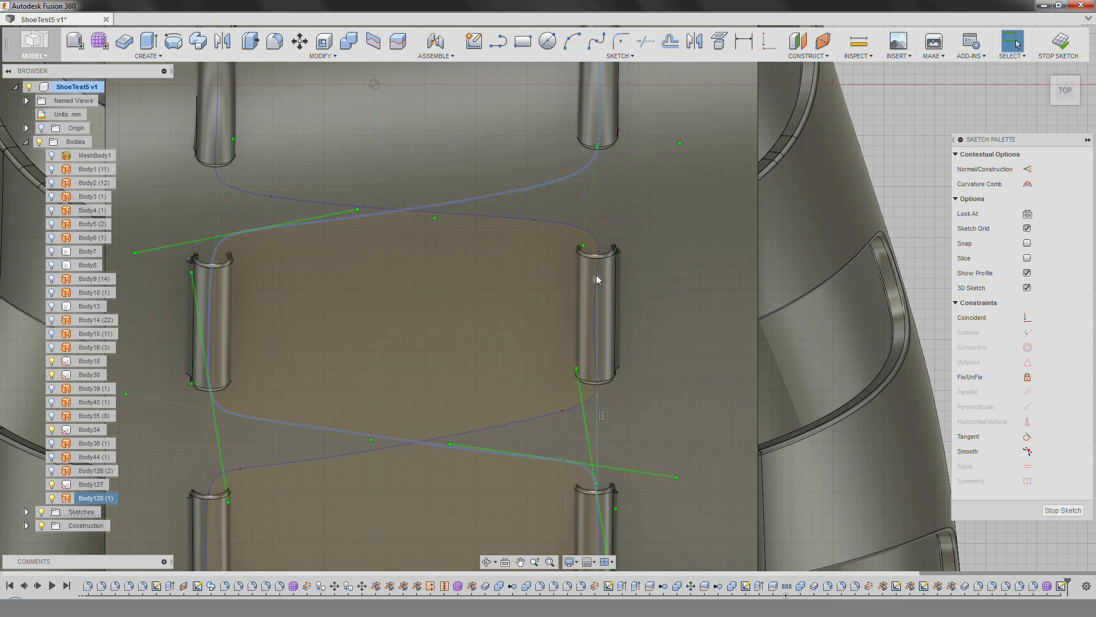
scroll(597, 280, "up", 2)
left_click(599, 240)
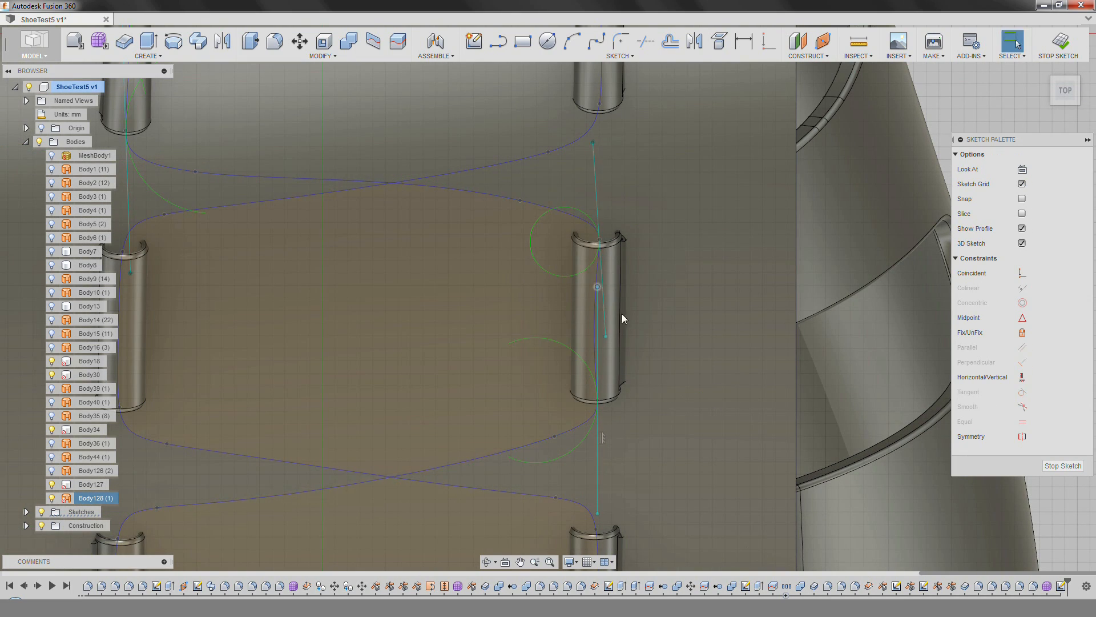
scroll(608, 376, "down", 3)
scroll(555, 394, "up", 2)
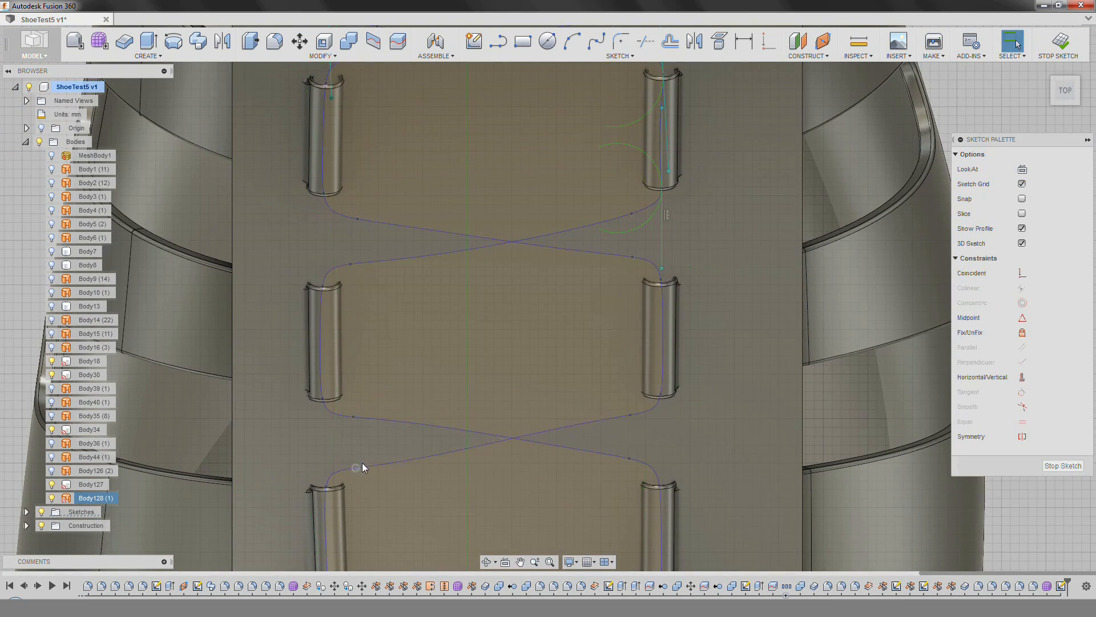
middle_click_drag(362, 463, 361, 368)
left_click_drag(644, 352, 641, 352)
scroll(644, 353, "down", 2)
scroll(642, 483, "up", 2)
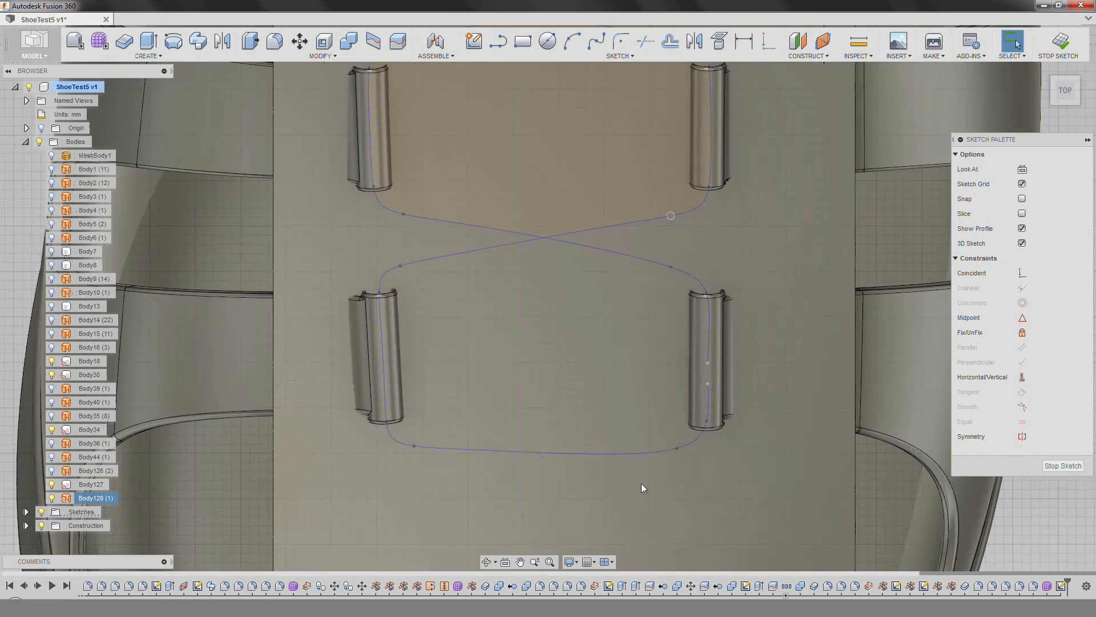
Fine-tune the spline points at the crossings between the middle loops and finish the lace sketch.
scroll(433, 264, "down", 2)
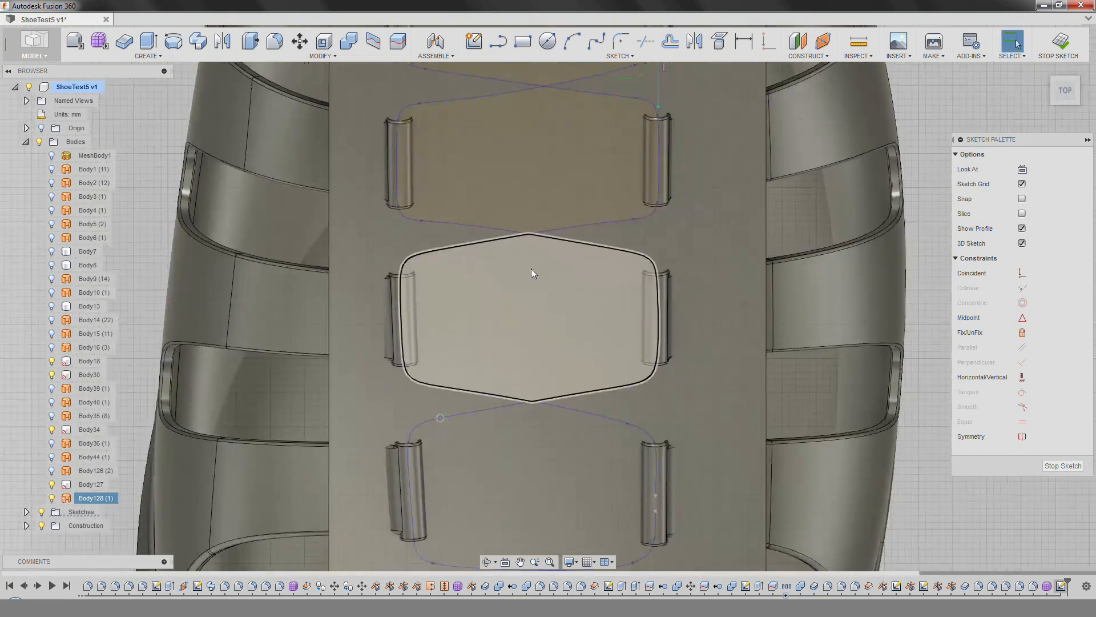
scroll(691, 227, "up", 5)
scroll(444, 287, "down", 5)
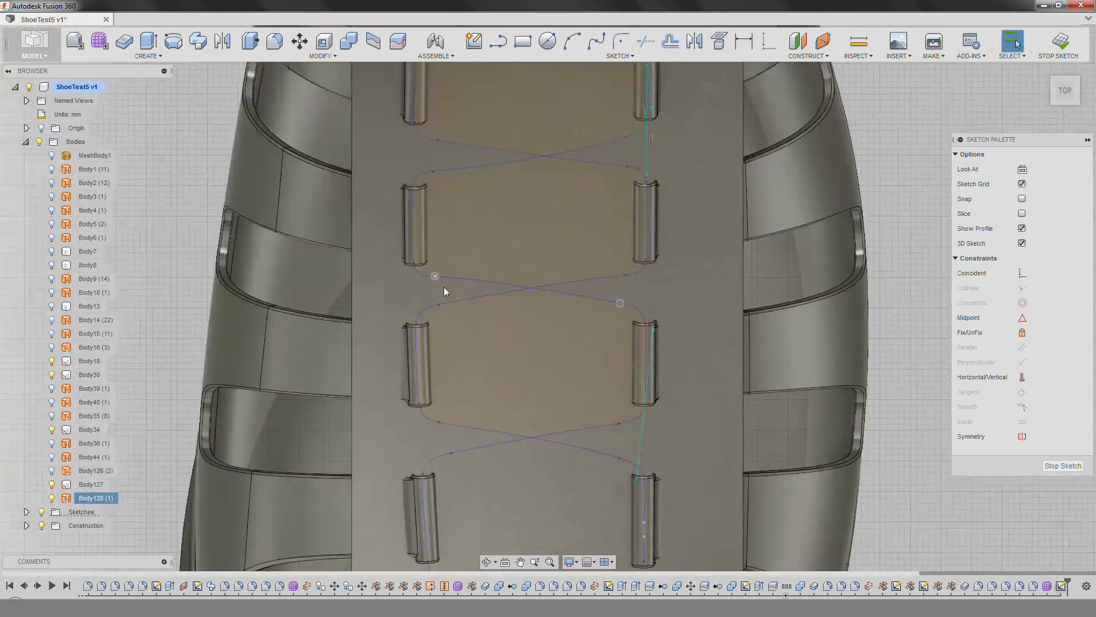
left_click(582, 301)
scroll(485, 309, "up", 2)
scroll(485, 311, "up", 1)
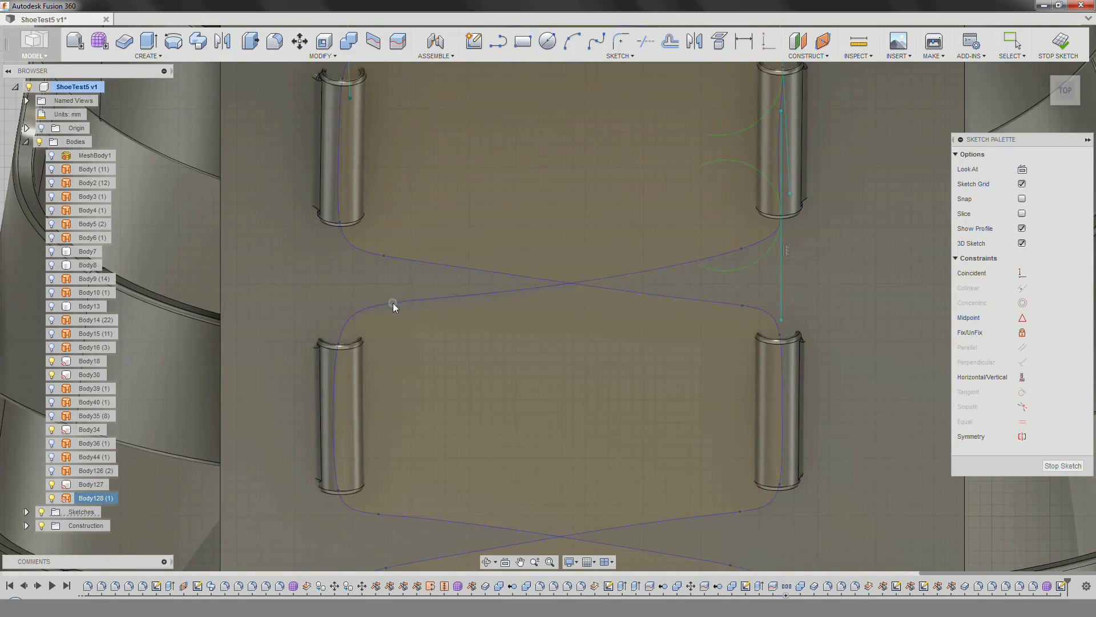
left_click(499, 280)
scroll(499, 282, "down", 5)
middle_click_drag(465, 164, 647, 261, "shift")
left_click(1062, 42)
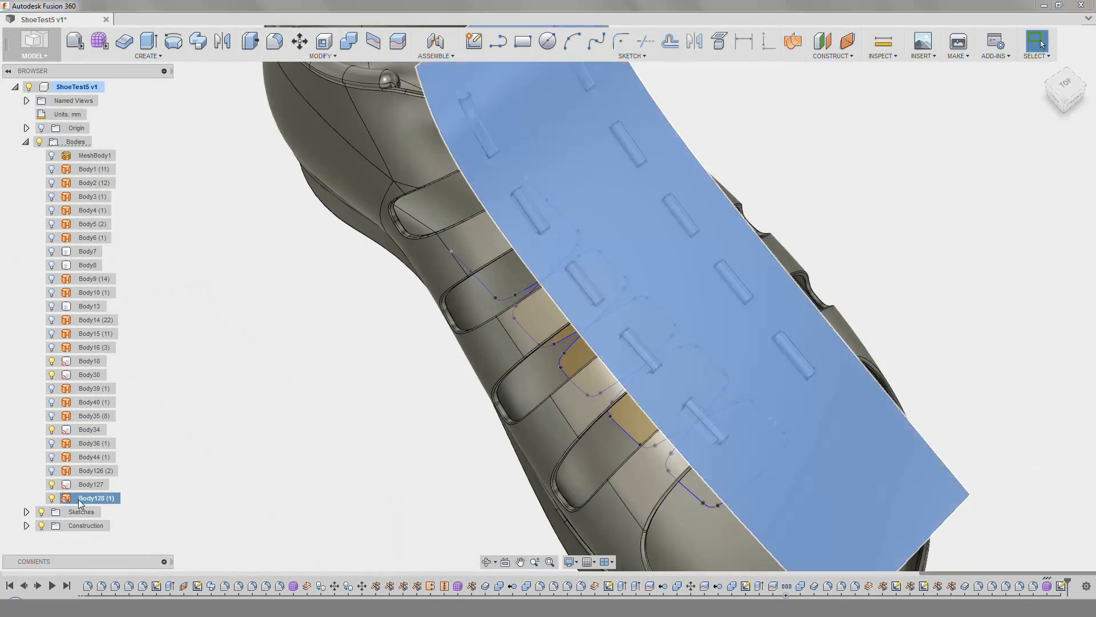
Paste a copy of the tongue surface Body128 in place and hide the copy.
key("m")
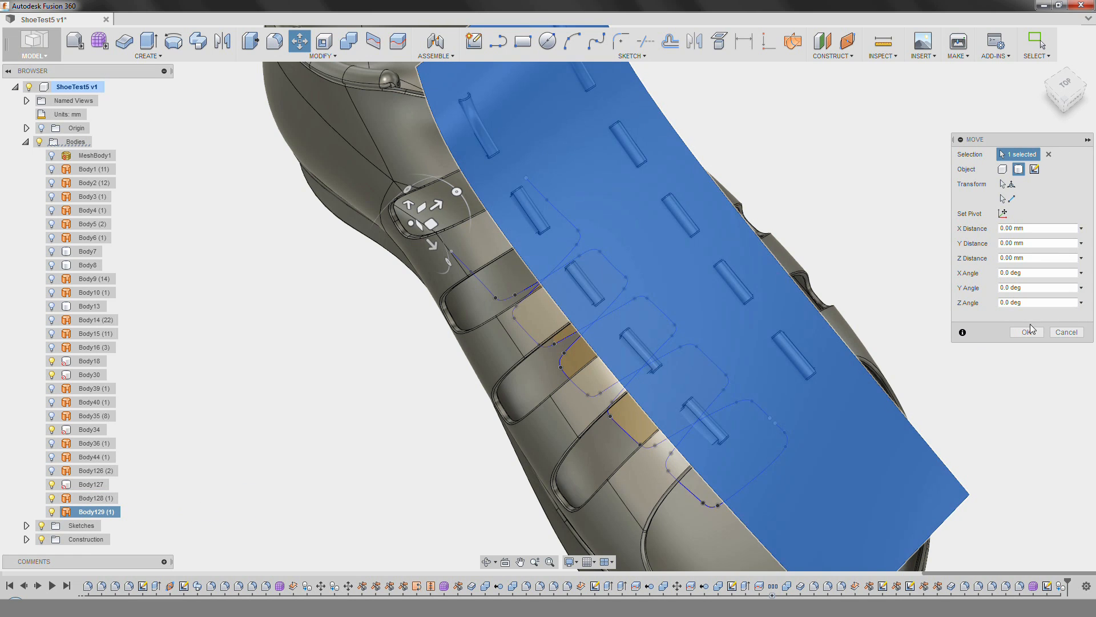
left_click(1026, 332)
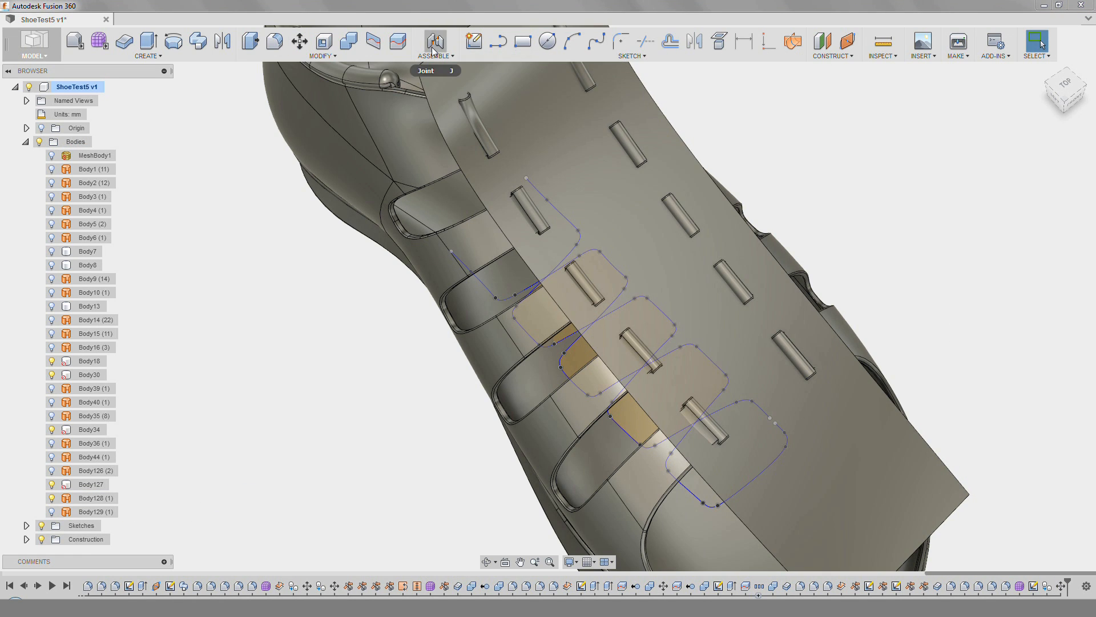
left_click(373, 42)
key("Escape")
Reopen the lace sketch, add a horizontal line from each spline's lower end out past the shoe's side, and finish the sketch.
double_click(1033, 587)
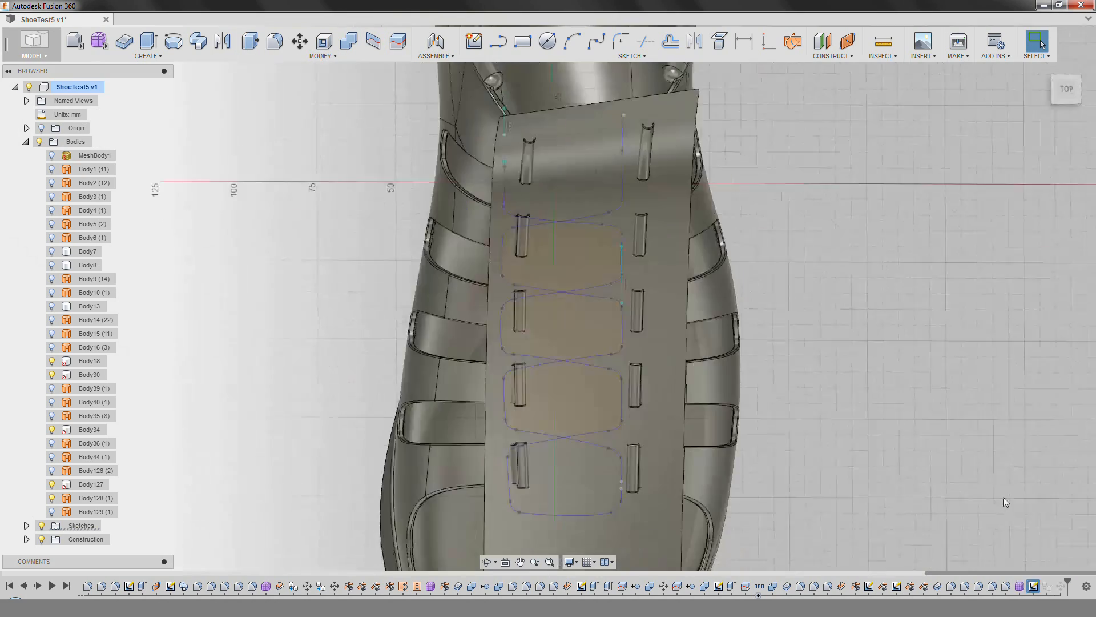
left_click(826, 388)
key("Escape")
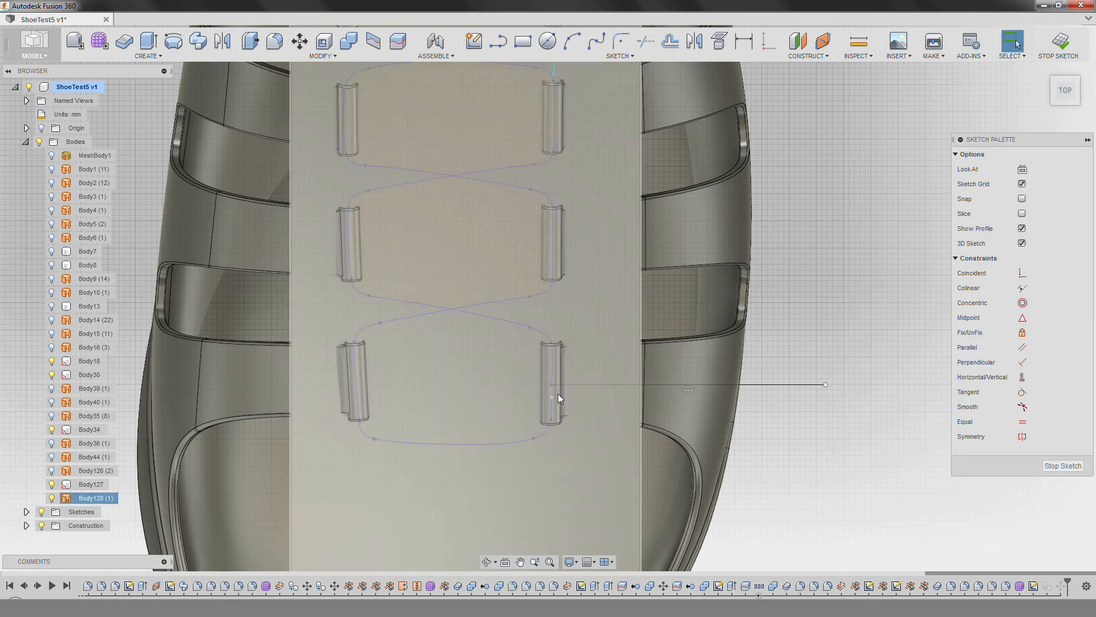
scroll(810, 403, "down", 1)
middle_click_drag(665, 358, 709, 413)
left_click(1062, 465)
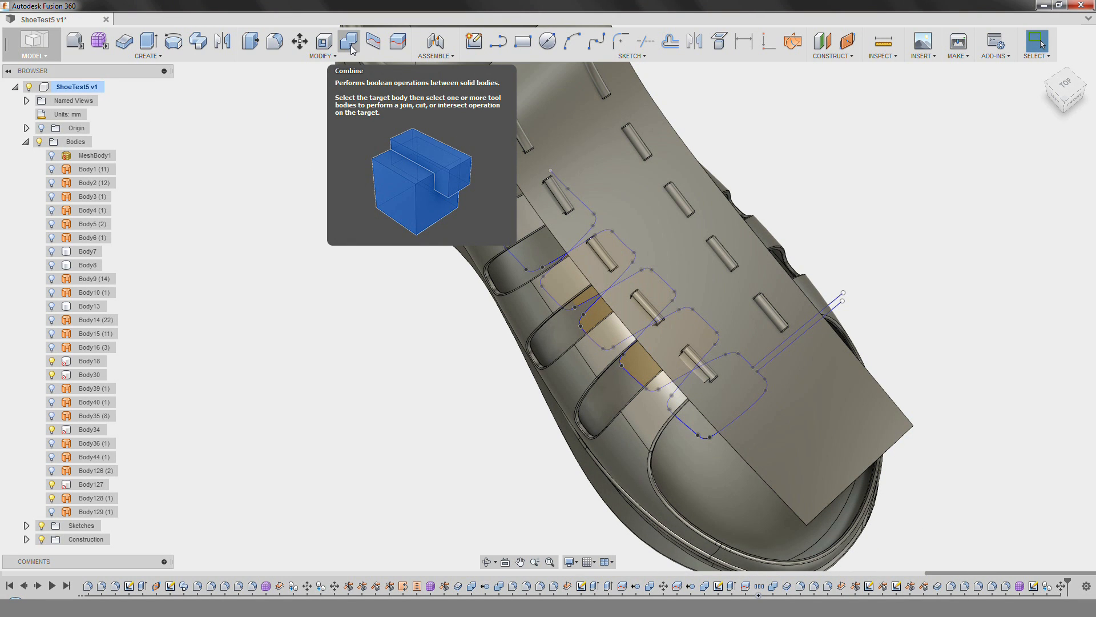
Split the face of tongue surface Body128 along the first lace path using Split Face with the splitting tool extended.
left_click(374, 41)
left_click(777, 263)
left_click(844, 302)
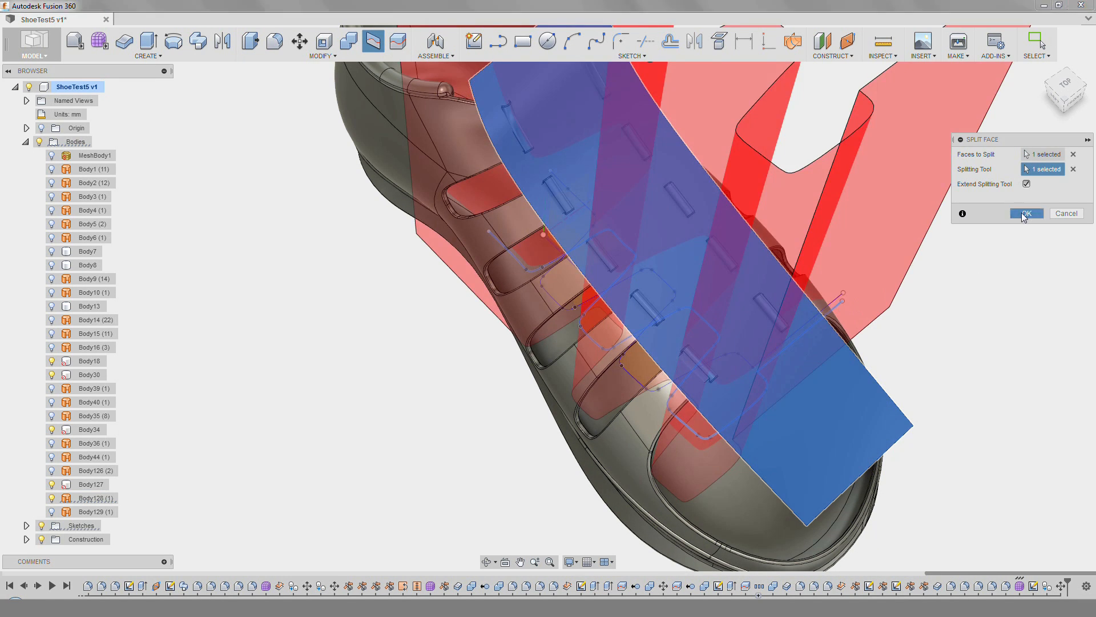
left_click(1025, 213)
Show the tongue copy Body129 and the lace sketch Sketch22, and split the copy's face along the other lace path.
left_click(51, 512)
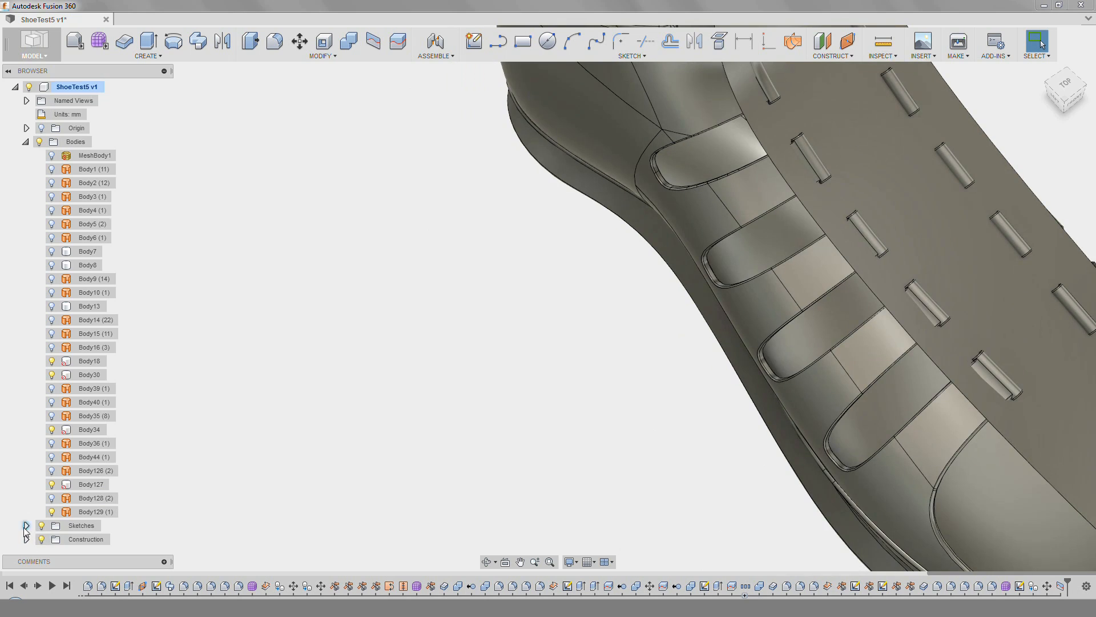
left_click(51, 525)
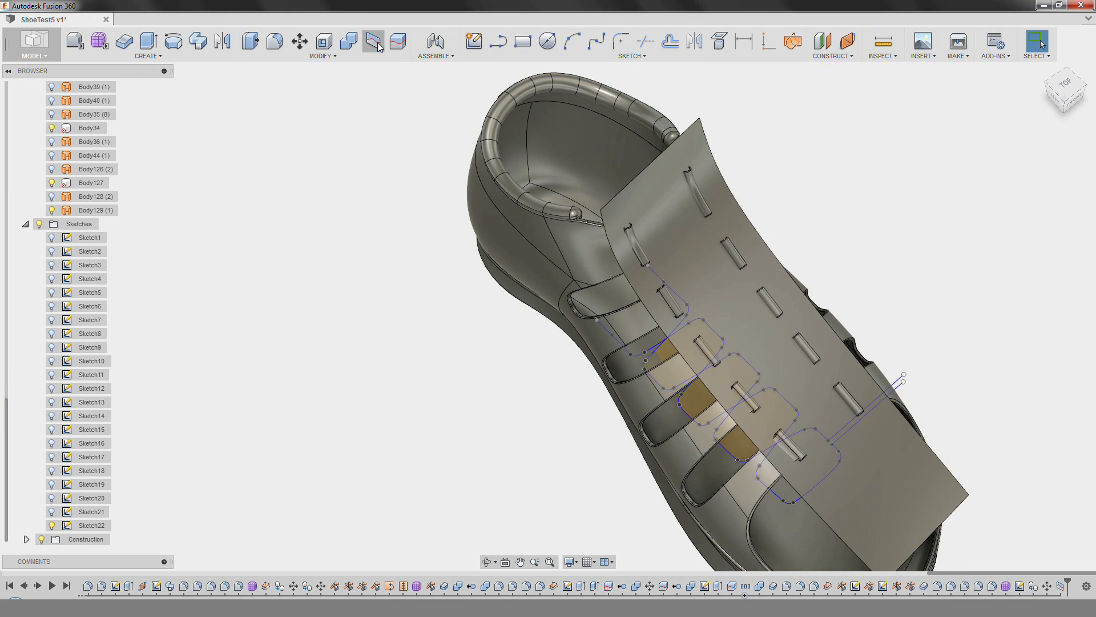
left_click(374, 41)
left_click(799, 286)
left_click(808, 196)
left_click(1026, 213)
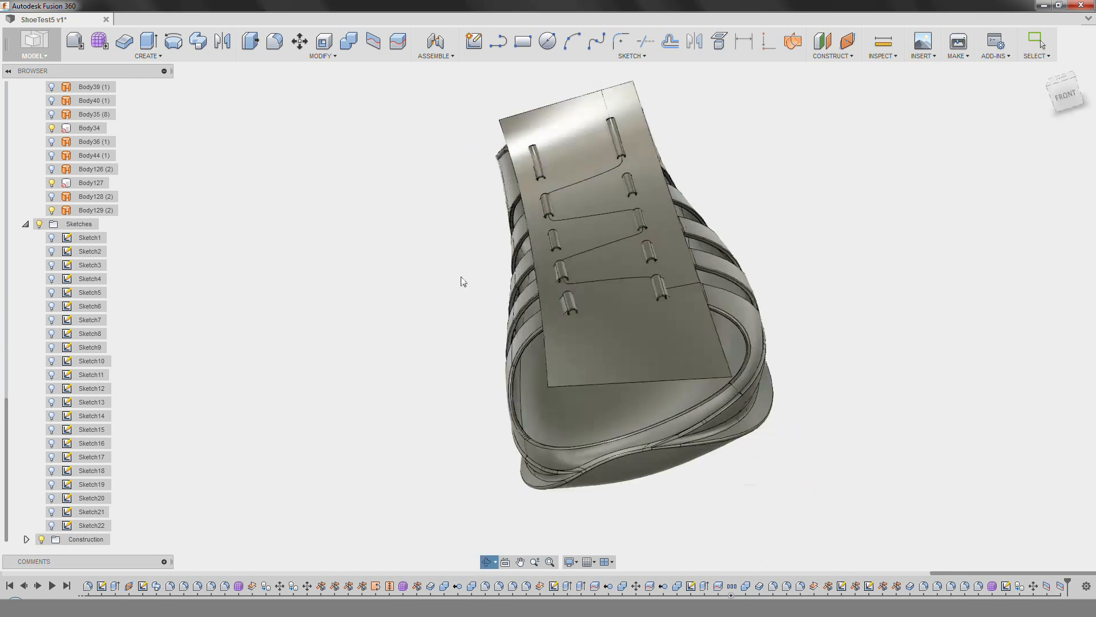
Start a new sketch on an origin plane and include the lace-shaped split edge of Body129 as 3D geometry.
middle_click_drag(460, 276, 549, 65, "shift")
left_click(466, 46)
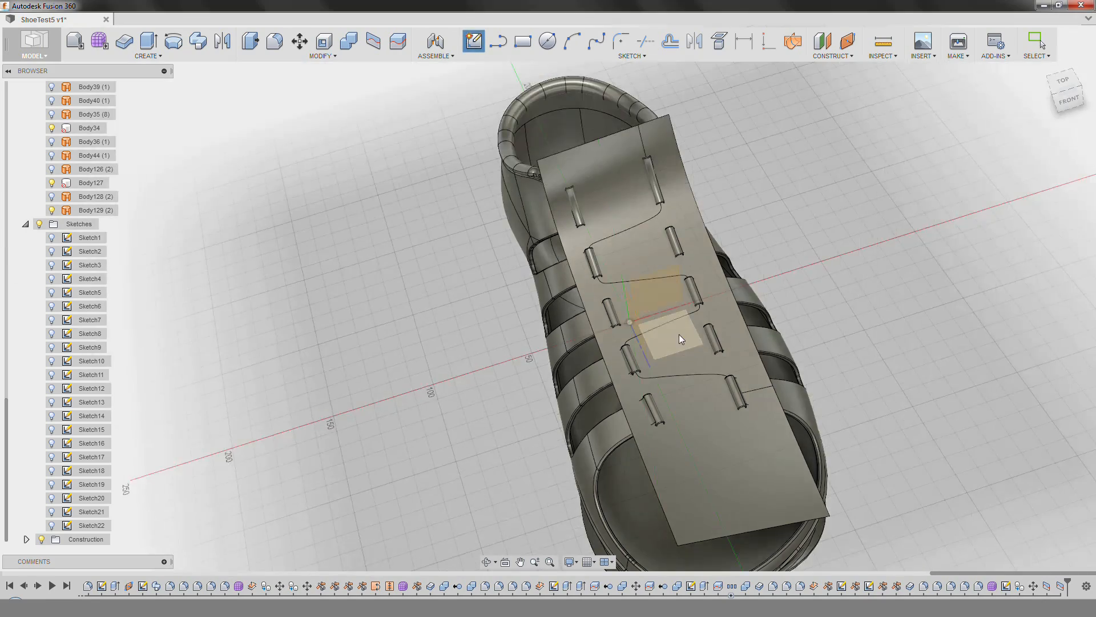
left_click(679, 334)
left_click(619, 56)
mouse_move(594, 343)
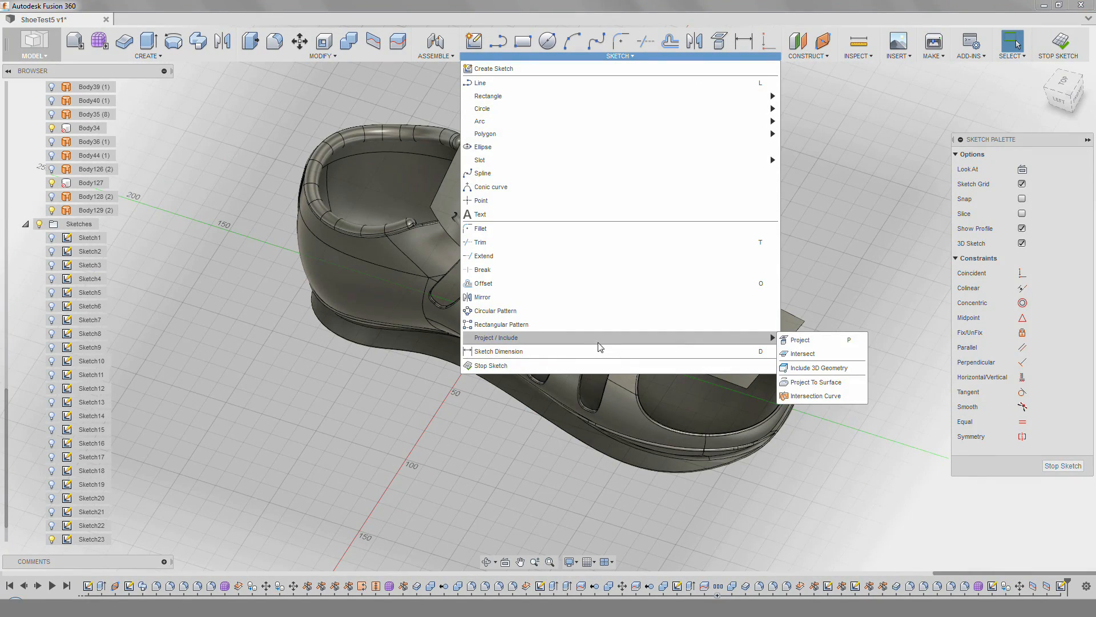
left_click(803, 367)
left_click(637, 297)
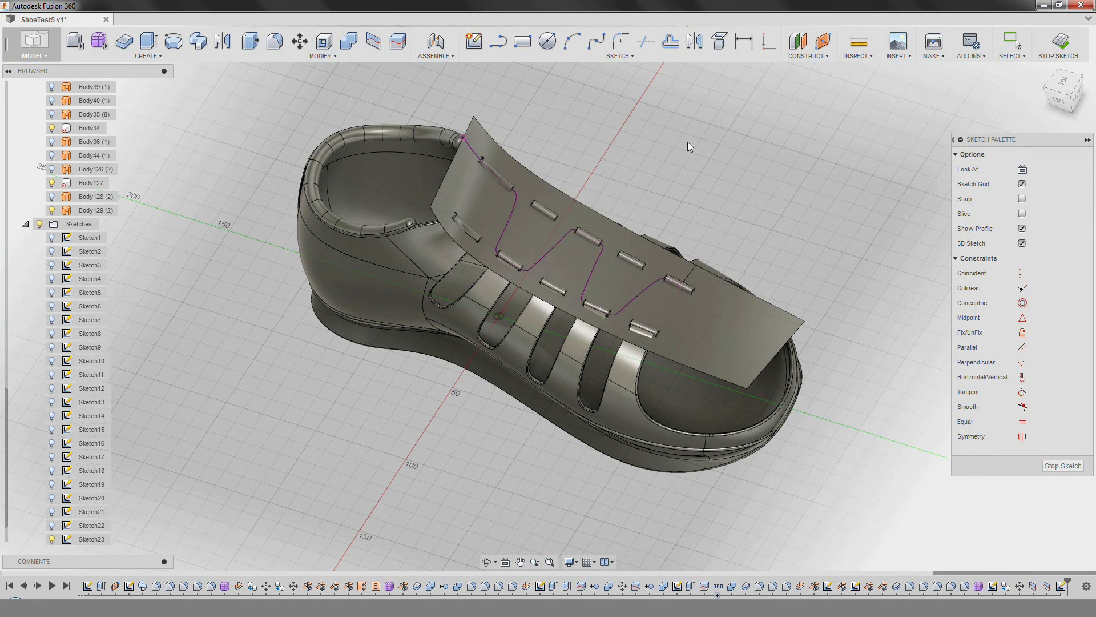
left_click(809, 143)
scroll(751, 158, "up", 3)
Include Body128's lace-shaped split edge as 3D geometry too, and finish the sketch with both tongue surfaces hidden.
left_click(51, 525)
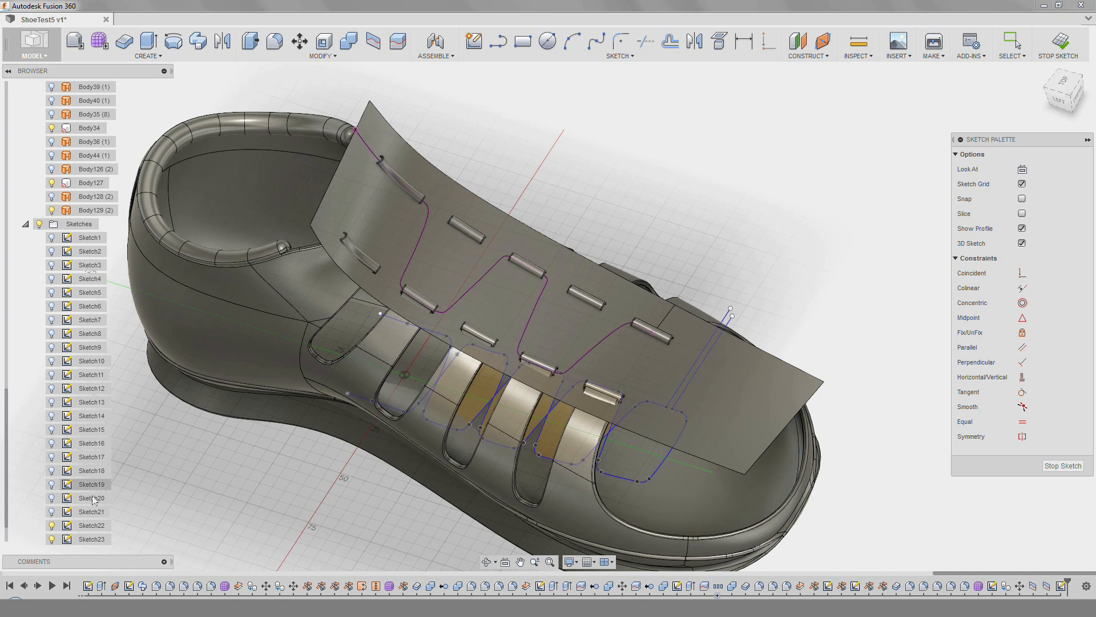
left_click(582, 57)
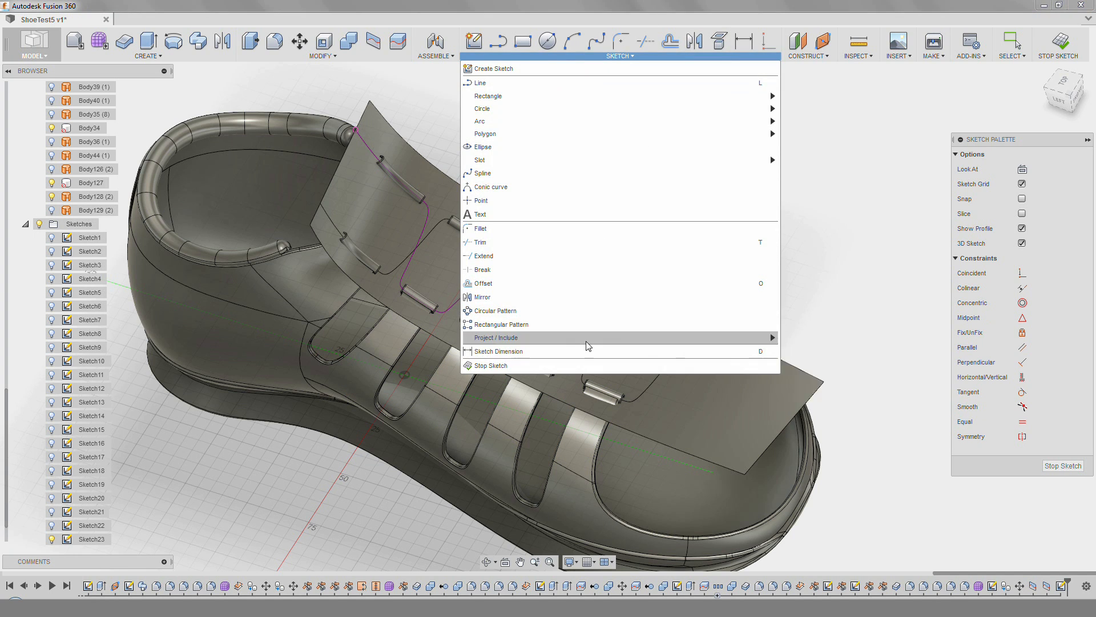
mouse_move(769, 341)
left_click(814, 366)
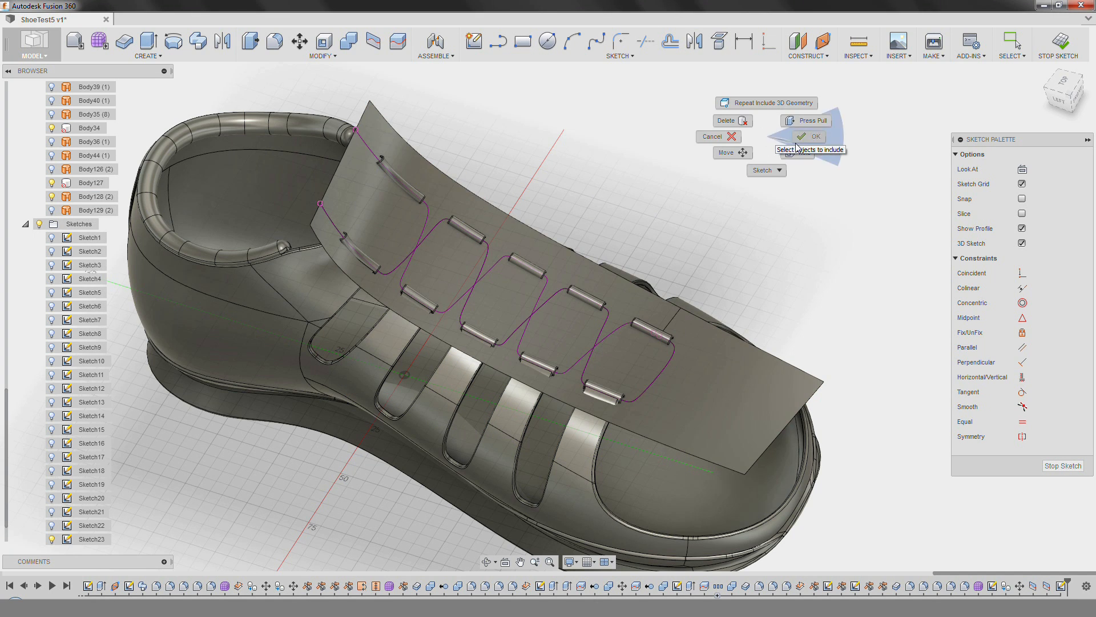
left_click(810, 136)
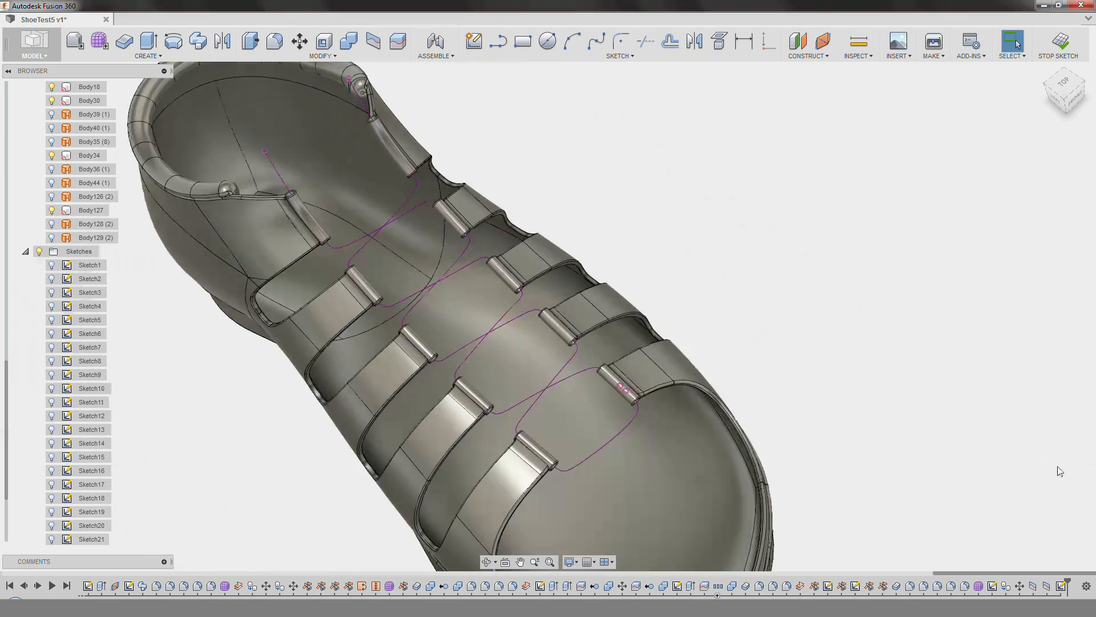
mouse_move(1060, 471)
middle_mouse_down("shift")
mouse_move(892, 347)
mouse_move(1045, 221)
middle_mouse_up("shift")
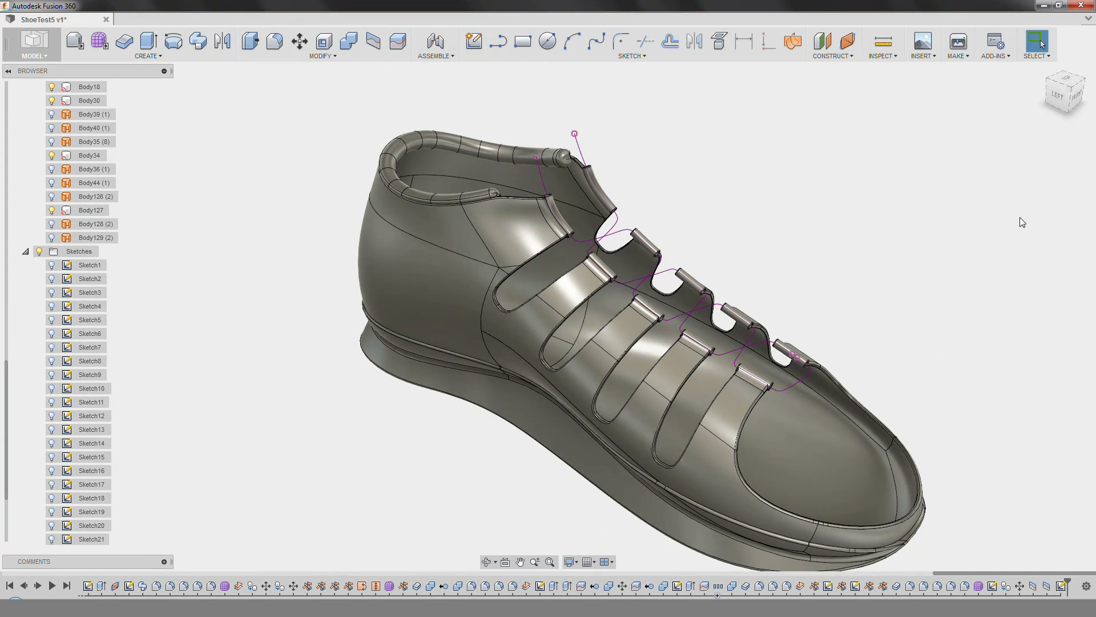
middle_click_drag(758, 418, 615, 412, "shift")
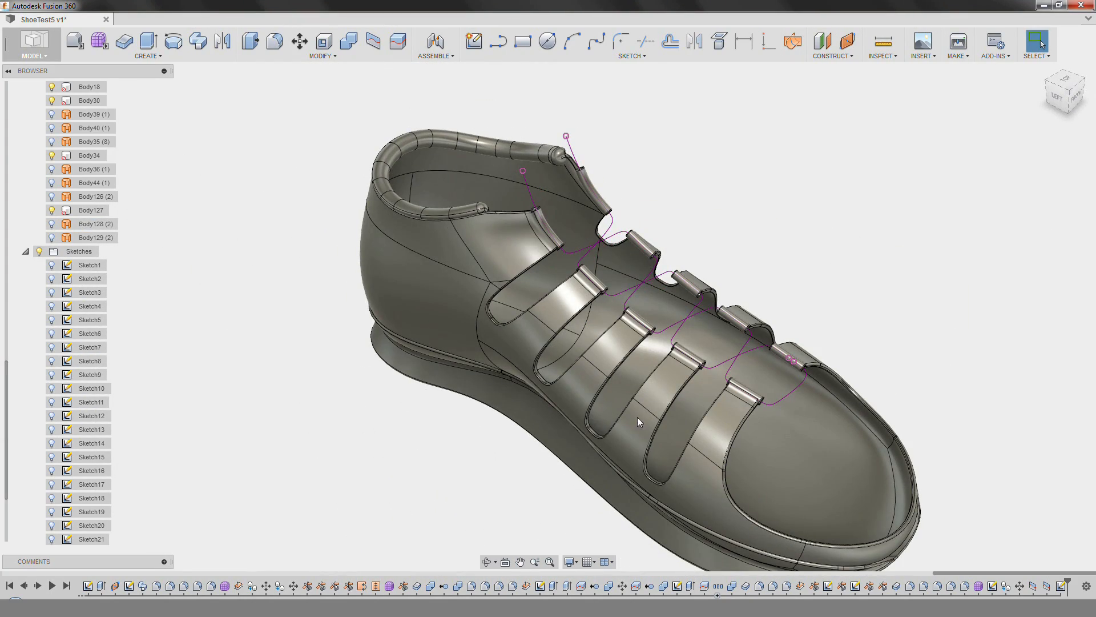
Create a T-spline form with a 3 mm diameter Pipe along the first included lace path.
left_click(99, 40)
left_click(81, 151)
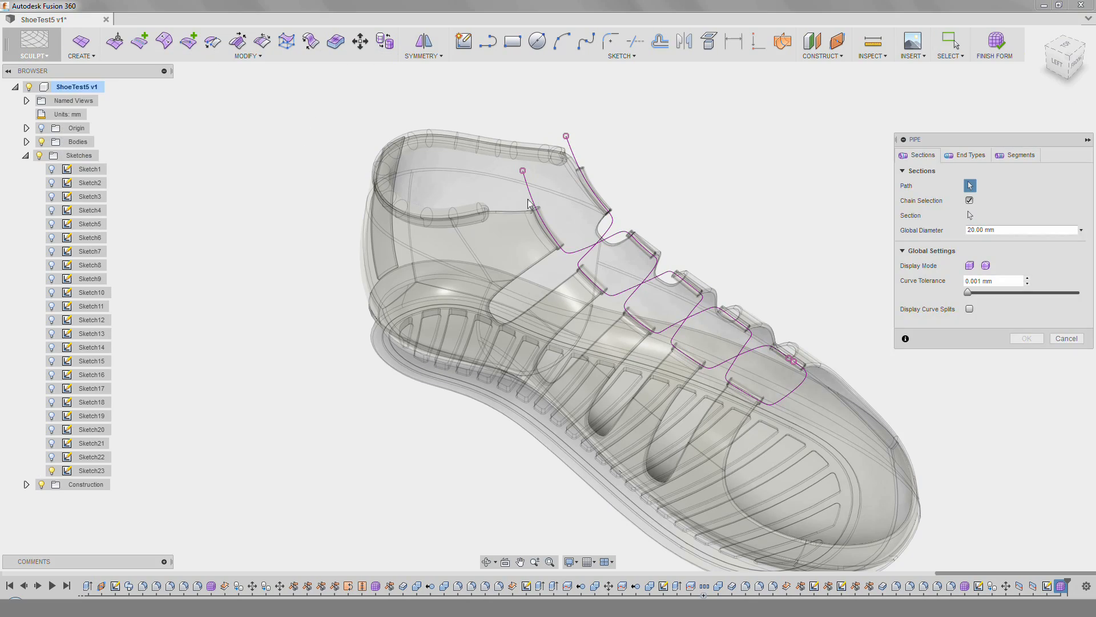
middle_click_drag(840, 285, 724, 337, "shift")
scroll(667, 364, "up", 5)
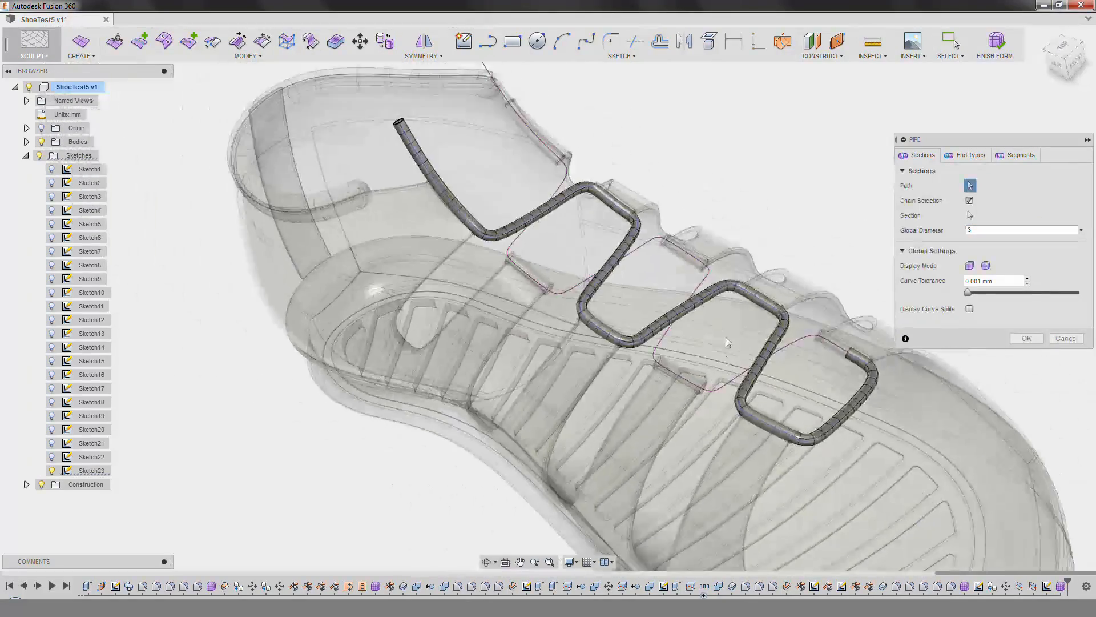
left_click(1033, 338)
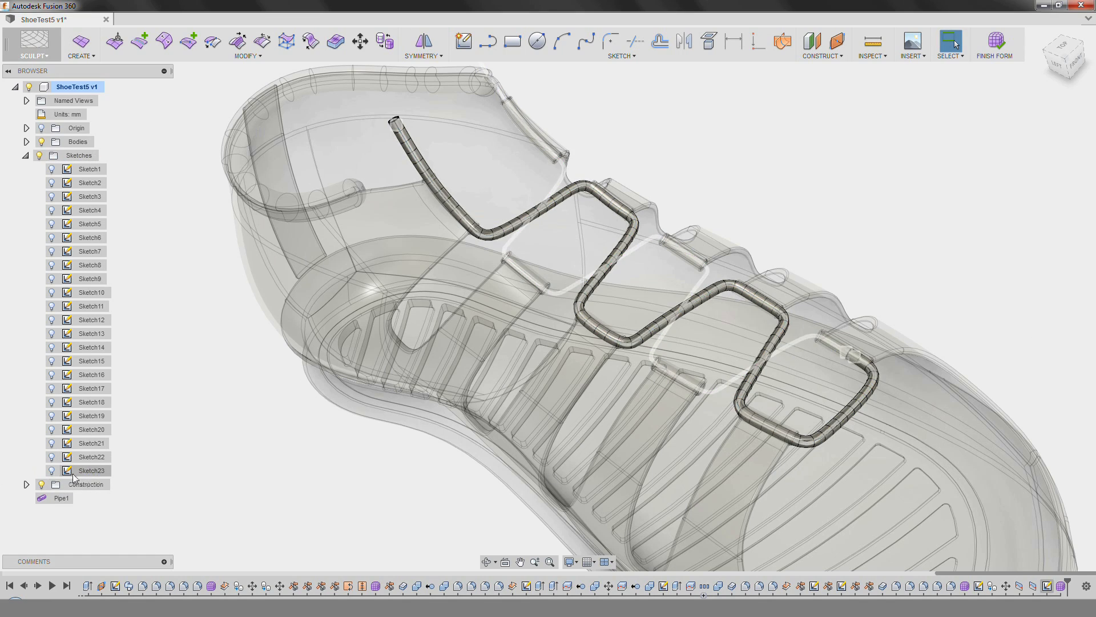
Show Sketch23 again and create a second 3 mm diameter Pipe along the other lace path.
left_click(51, 470)
left_click(79, 56)
left_click(86, 159)
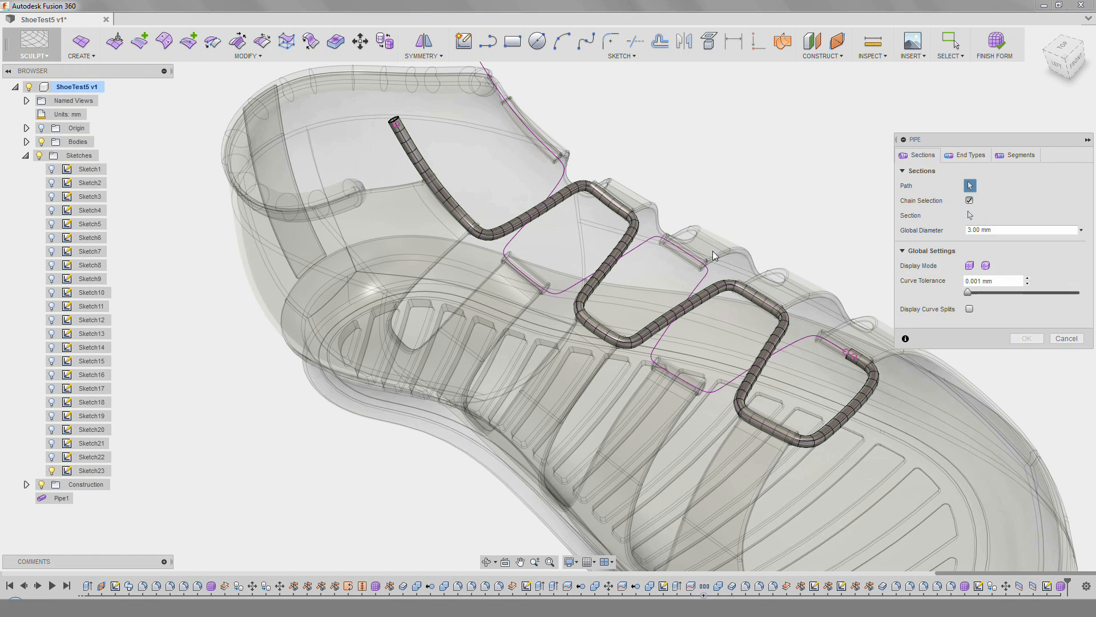
left_click(695, 245)
left_click(1026, 338)
Edit the form in view space and nudge two edge rings beside a lace loop by about 0.14 mm and 0.3 mm.
middle_click_drag(772, 402, 707, 311, "shift")
scroll(573, 395, "up", 4)
scroll(808, 362, "up", 4)
double_click(646, 254, "shift")
left_click(115, 41)
middle_click_drag(642, 240, 588, 258)
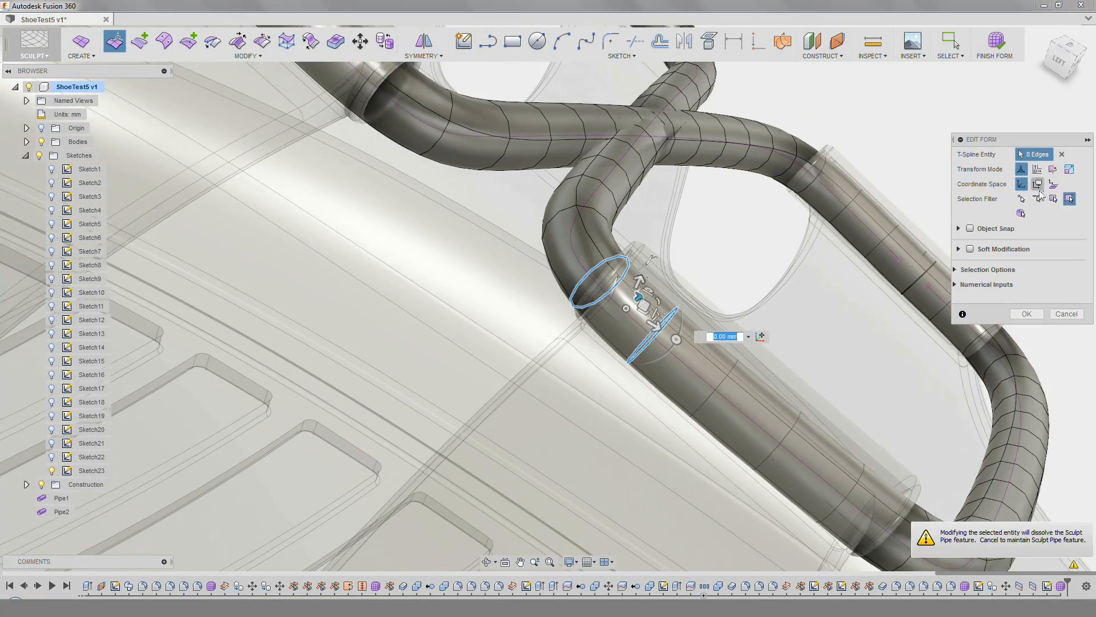
left_click(1037, 184)
middle_click_drag(674, 314, 684, 311, "shift")
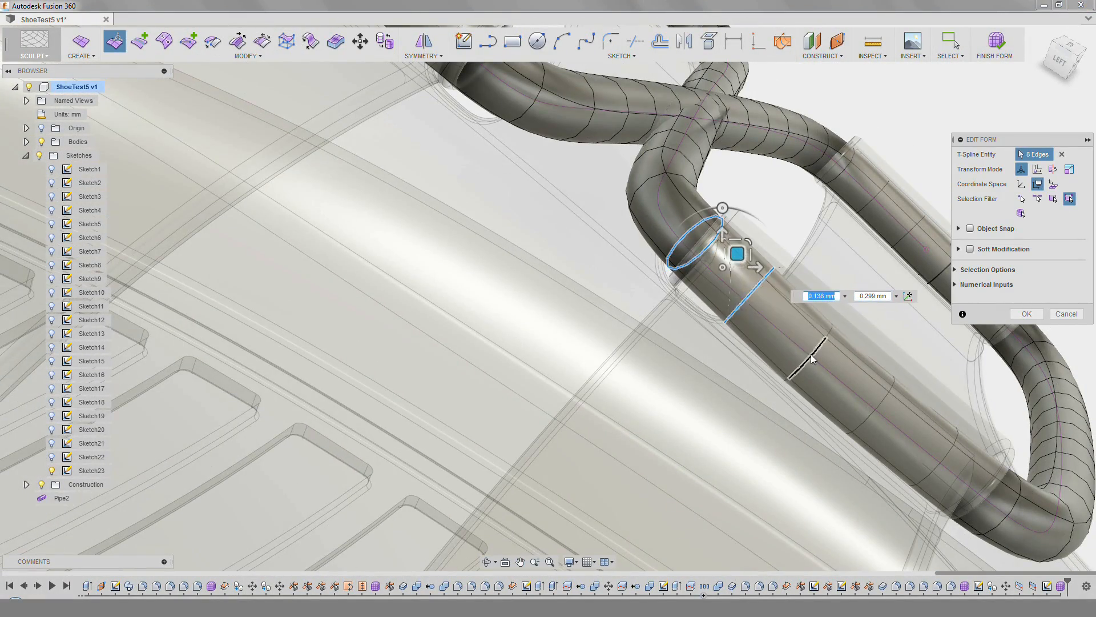
Raise the middle edge ring of the upper lace at the lowest crossing by about 3.8 mm over the other lace.
middle_click_drag(829, 341, 849, 426, "shift")
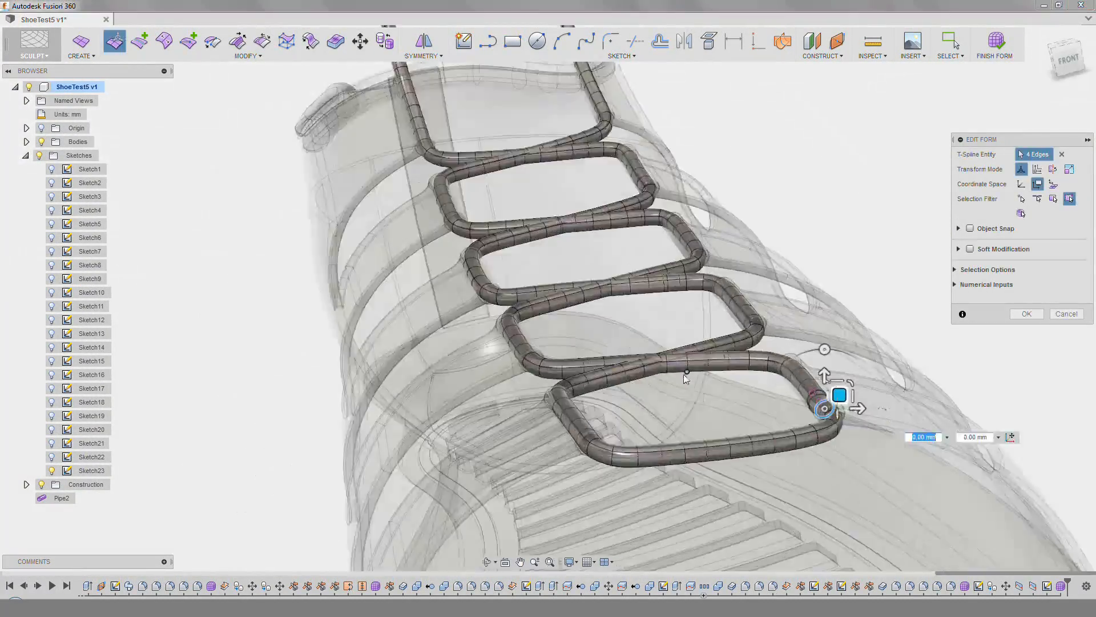
scroll(684, 375, "up", 5)
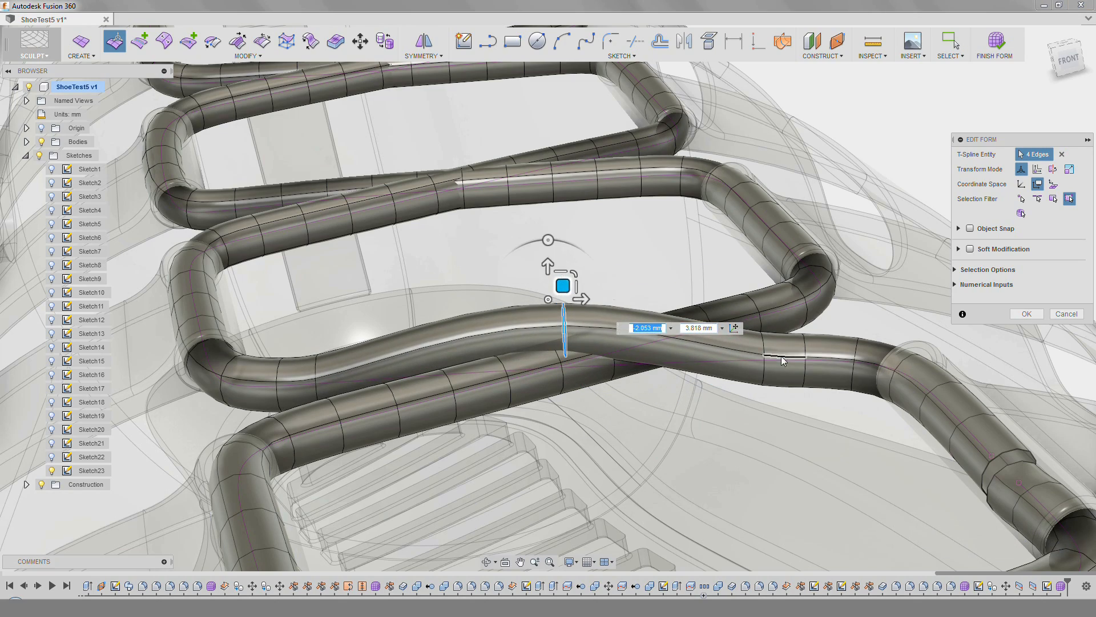
middle_click_drag(776, 340, 356, 369, "shift")
Thin out the edge rings of the lace that passes underneath at the crossing.
double_click(500, 394)
double_click(544, 319, "shift")
middle_click_drag(544, 320, 685, 331, "shift")
double_click(657, 290, "shift")
double_click(691, 326, "shift")
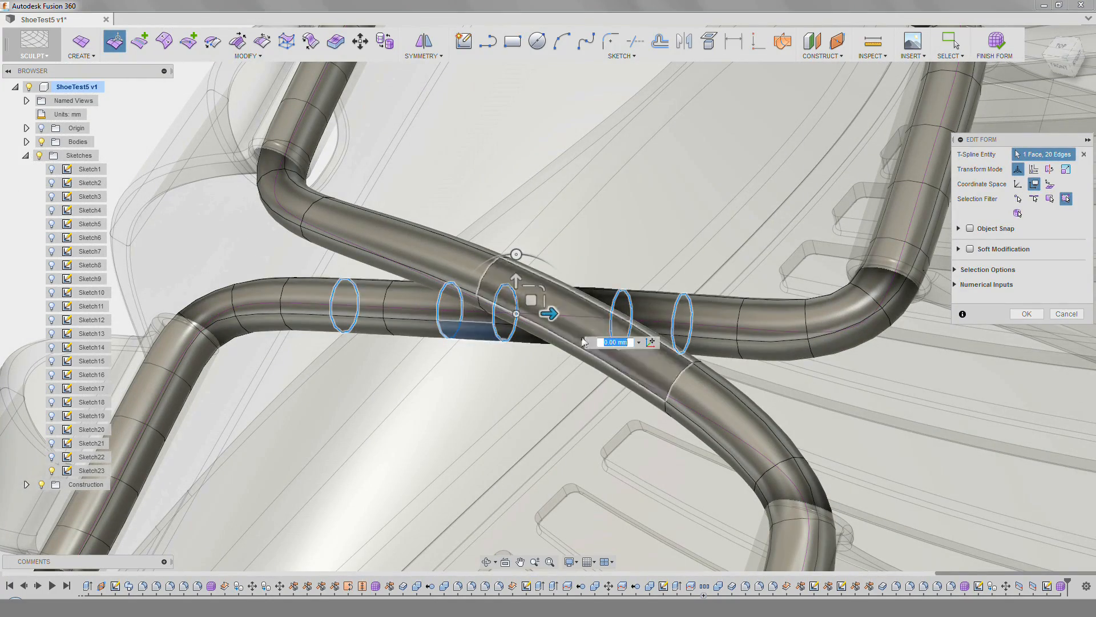
left_click(485, 351)
Raise the middle edge ring of the upper lace at the third crossing from the top so it arches over the other lace.
scroll(485, 351, "down", 5)
middle_click_drag(485, 351, 537, 331, "shift")
middle_click_drag(536, 332, 644, 317)
scroll(543, 234, "down", 2)
scroll(642, 317, "up", 5)
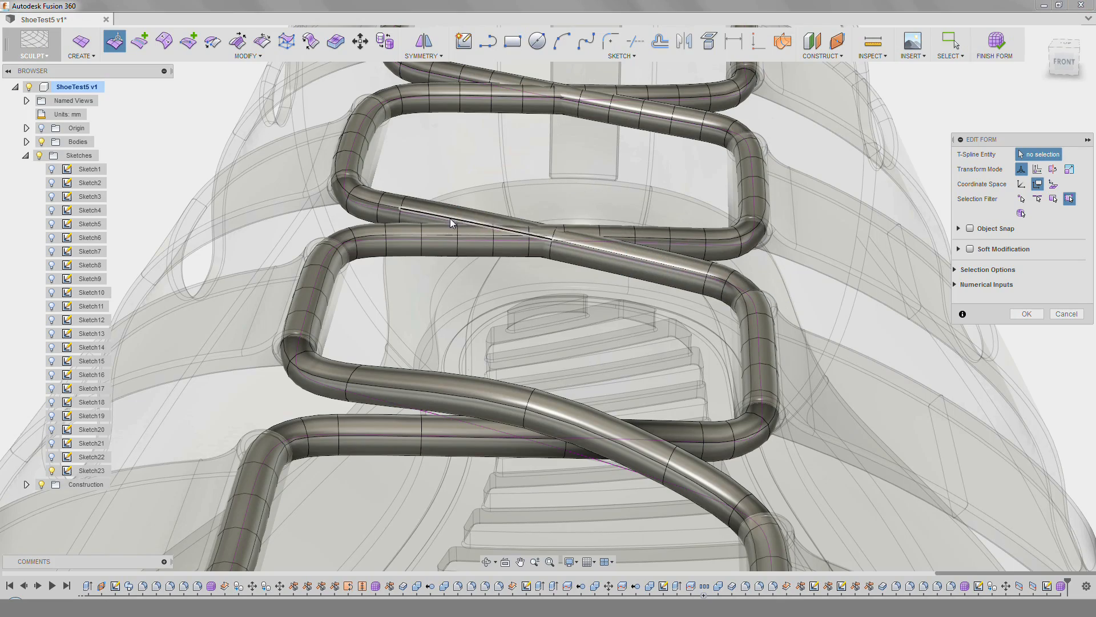
scroll(403, 205, "up", 2)
double_click(615, 270)
middle_click_drag(620, 269, 645, 191, "shift")
left_click_drag(620, 372, 619, 290)
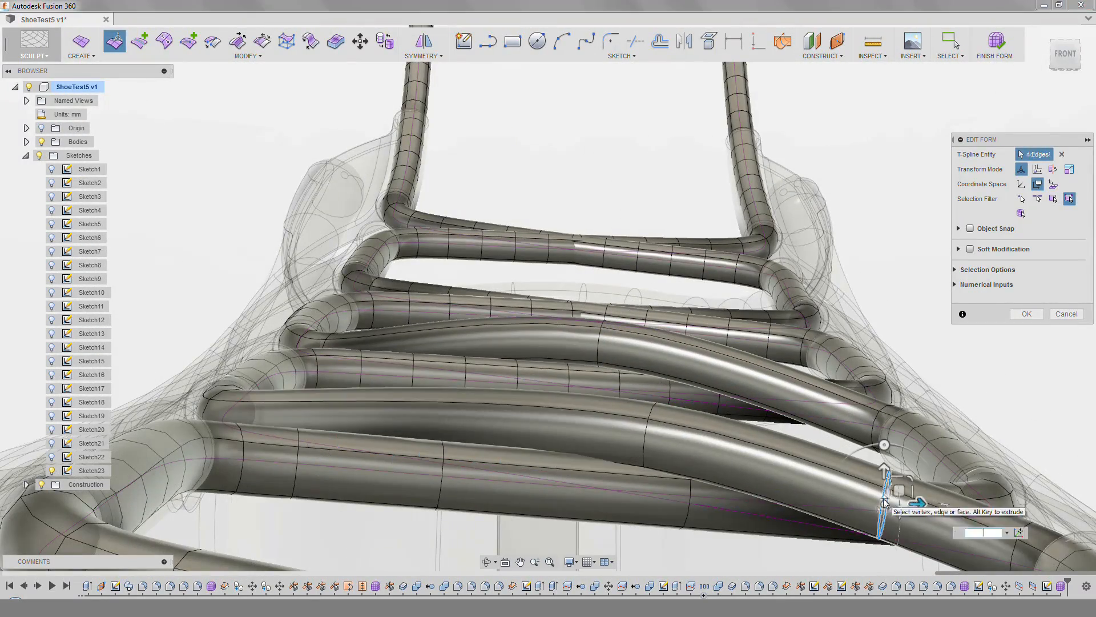
Fine-tune the edge rings of the arched laces at the two lower crossings so they clear the laces underneath.
double_click(645, 443)
left_click_drag(626, 440, 622, 420)
middle_click_drag(508, 308, 247, 426, "shift")
double_click(728, 458)
left_click_drag(731, 427, 721, 427)
middle_click_drag(722, 427, 656, 371, "shift")
scroll(656, 372, "up", 5)
double_click(666, 360)
left_click_drag(685, 341, 709, 314)
scroll(709, 313, "down", 5)
Adjust the edge rings where the arched laces bend into the side loops.
middle_click_drag(571, 319, 451, 377, "shift")
scroll(274, 309, "up", 3)
double_click(271, 291)
left_click_drag(314, 304, 306, 303)
double_click(225, 282)
middle_click_drag(225, 282, 282, 405, "shift")
scroll(265, 310, "up", 5)
left_click_drag(366, 322, 350, 310)
scroll(350, 311, "down", 7)
middle_click_drag(350, 310, 411, 320, "shift")
scroll(571, 336, "up", 4)
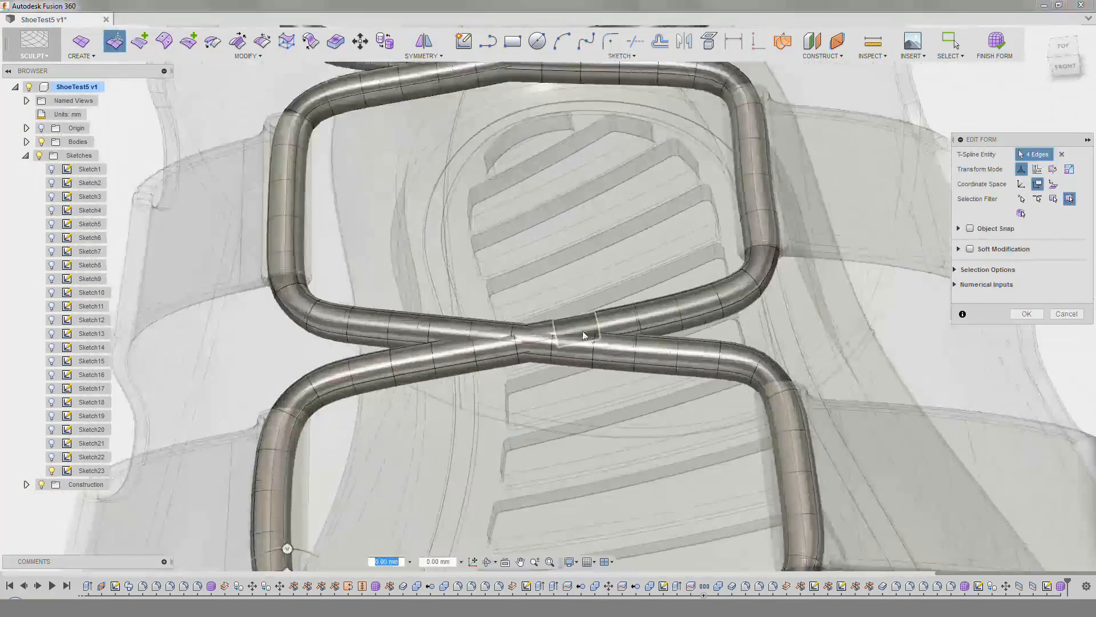
Delete the surplus edge rings of the upper lace at the second crossing from the top and raise its middle ring.
double_click(549, 353)
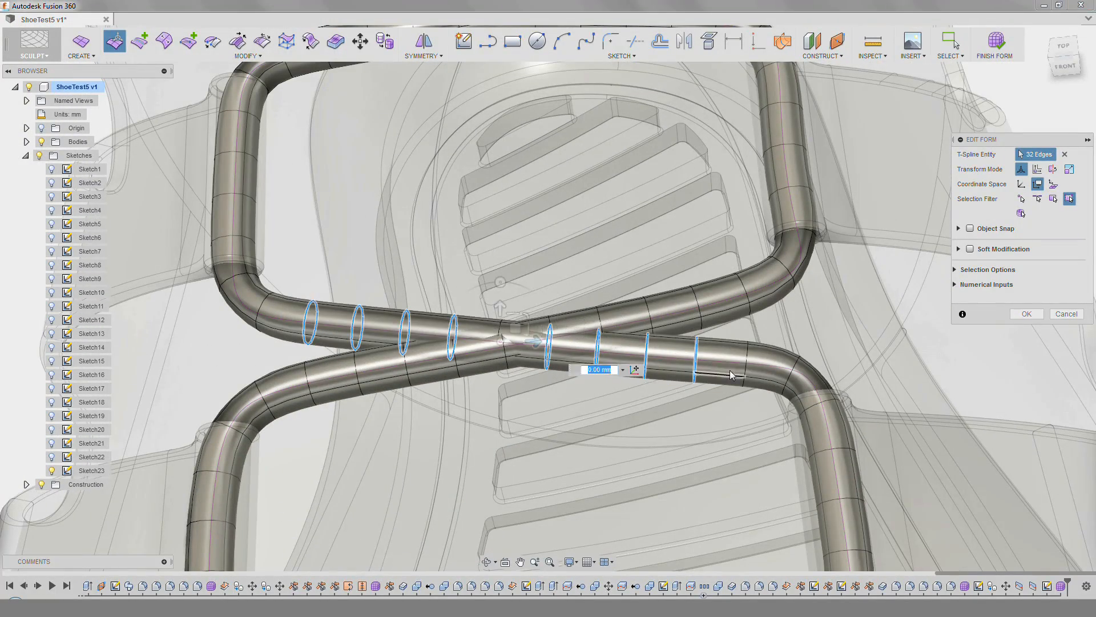
middle_click_drag(597, 378, 637, 353, "shift")
scroll(636, 354, "down", 1)
double_click(724, 337, "ctrl")
double_click(750, 346)
middle_click_drag(757, 347, 742, 319, "shift")
double_click(516, 248)
middle_click_drag(519, 250, 499, 343, "shift")
left_click_drag(481, 477, 482, 439)
Reposition the edge rings near the loop at one end of the second crossing's arched lace.
middle_click_drag(481, 438, 426, 258, "shift")
double_click(276, 203, "shift")
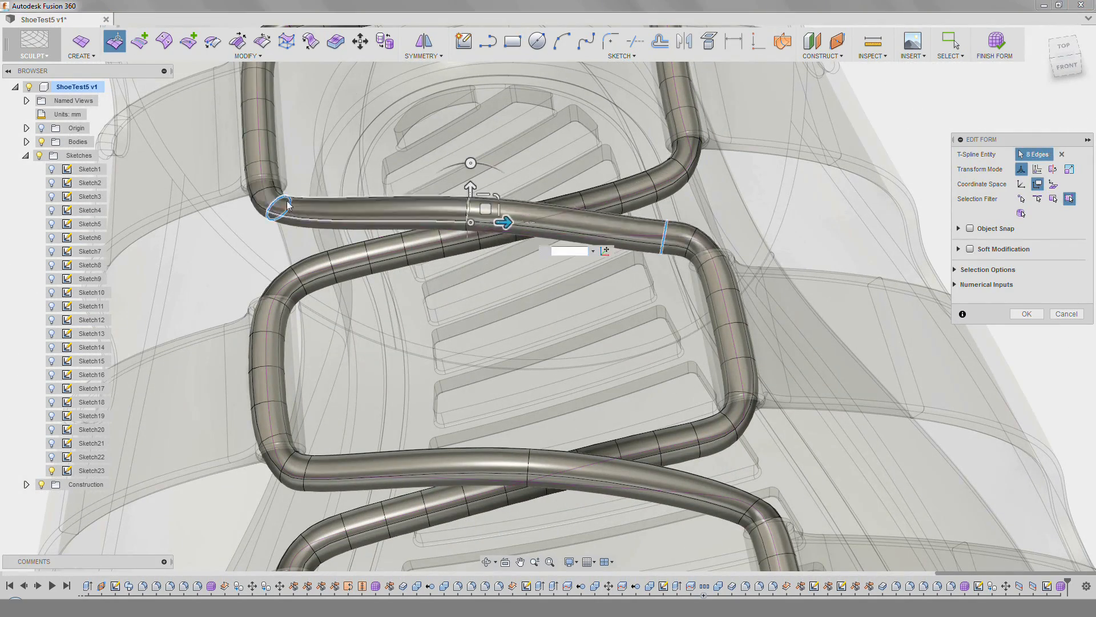
middle_click_drag(287, 202, 445, 342, "shift")
scroll(455, 348, "up", 4)
double_click(463, 371)
left_click_drag(482, 368, 482, 358)
scroll(482, 358, "down", 2)
Nudge the remaining edge rings around the second crossing so the lace runs smoothly through its loops.
double_click(753, 428)
left_click_drag(449, 292, 477, 306)
middle_click_drag(262, 296, 531, 319)
double_click(443, 457)
left_click_drag(460, 442, 465, 440)
middle_click_drag(464, 388, 485, 451, "shift")
middle_click_drag(422, 317, 494, 514, "shift")
left_click_drag(512, 261, 523, 266)
left_click_drag(490, 223, 491, 221)
Delete the surplus edge rings of the upper lace at the topmost crossing and raise its middle ring.
scroll(490, 221, "down", 4)
middle_click_drag(559, 376, 746, 489, "shift")
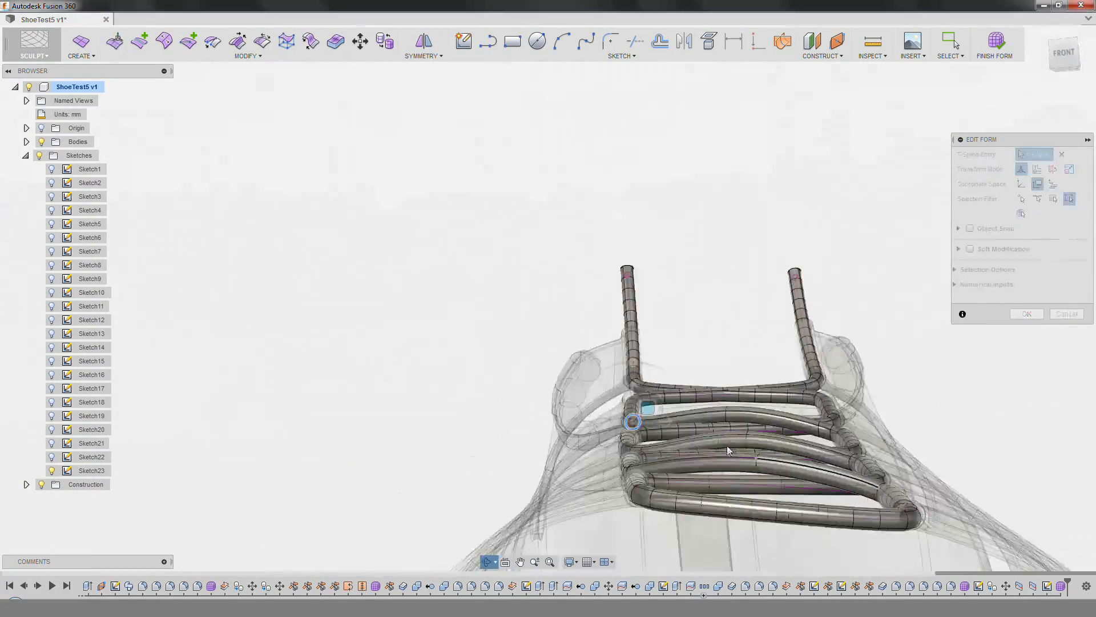
scroll(737, 468, "up", 2)
scroll(705, 362, "up", 3)
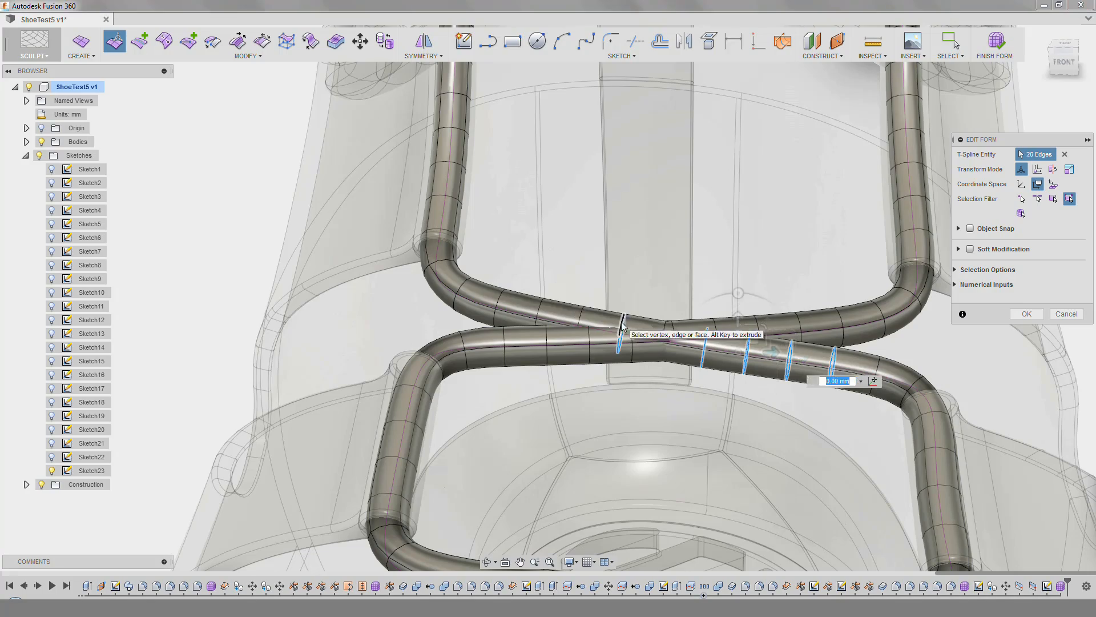
key("Delete")
double_click(666, 350)
scroll(666, 413, "up", 2)
middle_click_drag(665, 413, 639, 308, "shift")
left_click_drag(630, 338, 630, 336)
left_click_drag(946, 423, 944, 421)
Fine-tune the topmost arch by lowering its middle edge ring about 0.3 mm and nudging the rings near the loop.
middle_click_drag(685, 319, 594, 331, "shift")
double_click(551, 348)
left_click_drag(605, 357, 605, 355)
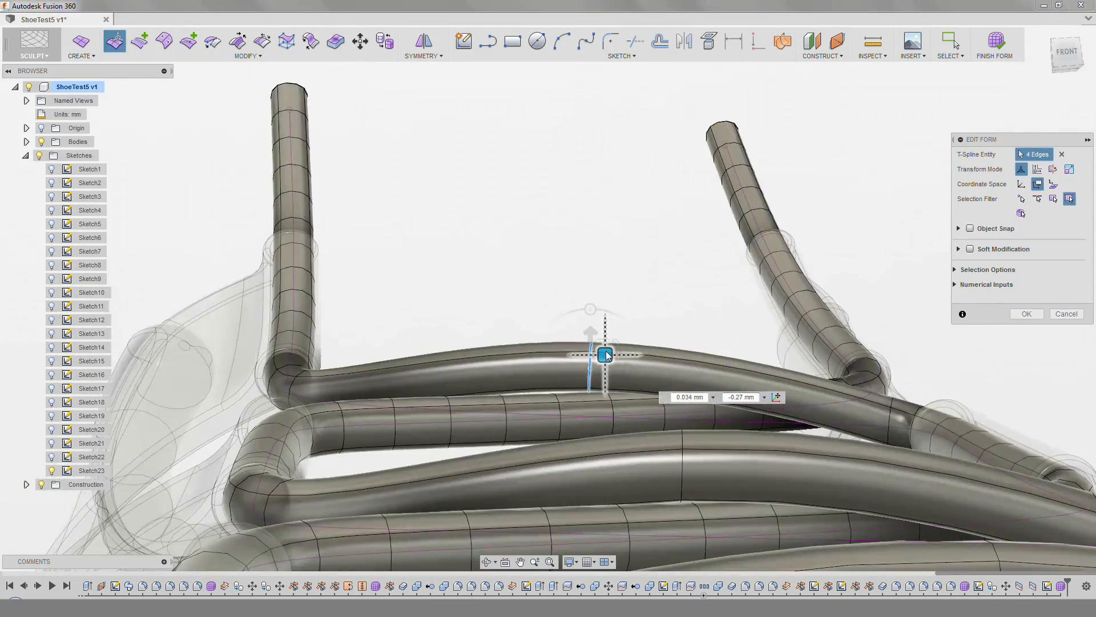
middle_click_drag(297, 377, 362, 369, "shift")
double_click(451, 349)
middle_click_drag(434, 342, 474, 354, "shift")
scroll(474, 354, "down", 2)
left_click_drag(457, 319, 455, 316)
middle_click_drag(455, 316, 491, 400, "shift")
double_click(492, 296)
Thin out the edge rings along the lowest lace strand between the last two loops.
middle_click_drag(565, 331, 548, 377, "shift")
scroll(657, 380, "down", 4)
scroll(543, 369, "up", 3)
double_click(543, 370)
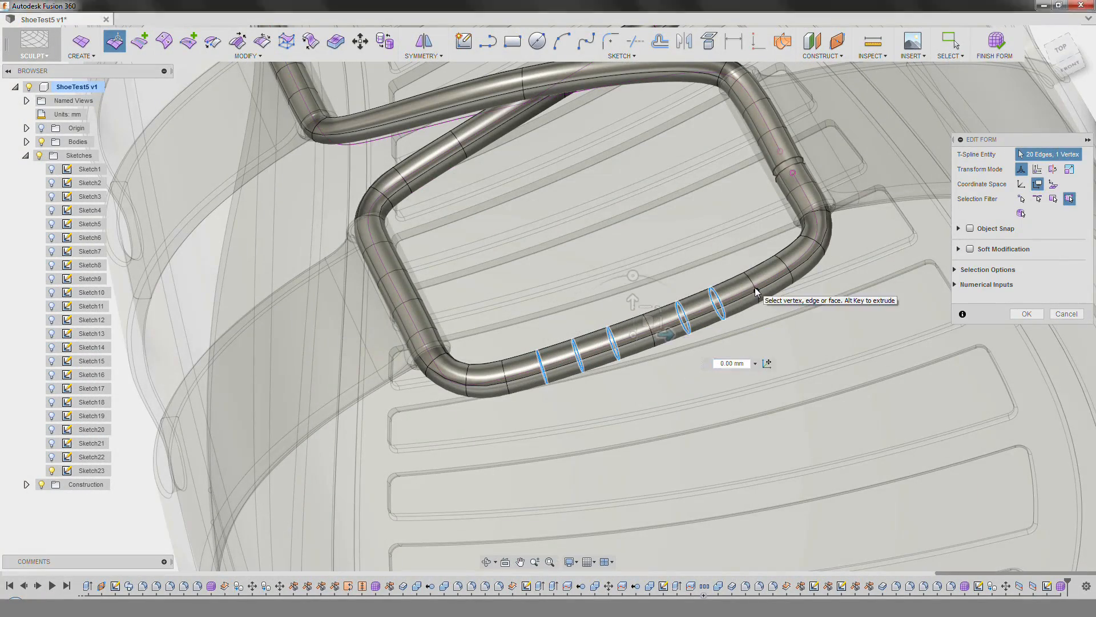
middle_click_drag(725, 363, 599, 425, "shift")
scroll(599, 426, "down", 4)
Shorten both laces by selecting and deleting their free ends beyond the uppermost loops.
left_click(746, 514)
middle_click_drag(747, 514, 565, 243, "shift")
scroll(546, 194, "up", 2)
left_click_drag(565, 243, 412, 388)
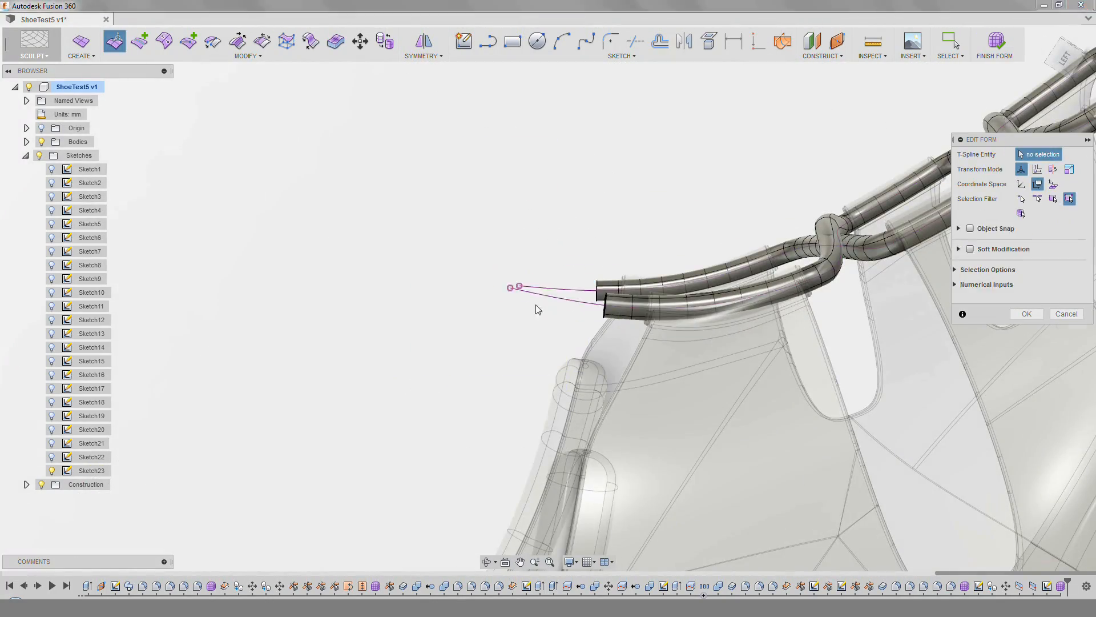
Move one more lace edge ring into place and finish the form.
middle_click_drag(538, 310, 455, 345, "shift")
scroll(455, 345, "down", 4)
scroll(824, 398, "up", 6)
double_click(861, 371)
left_click_drag(907, 348, 913, 337)
left_click(822, 445)
middle_click_drag(823, 446, 686, 377, "shift")
scroll(812, 411, "down", 8)
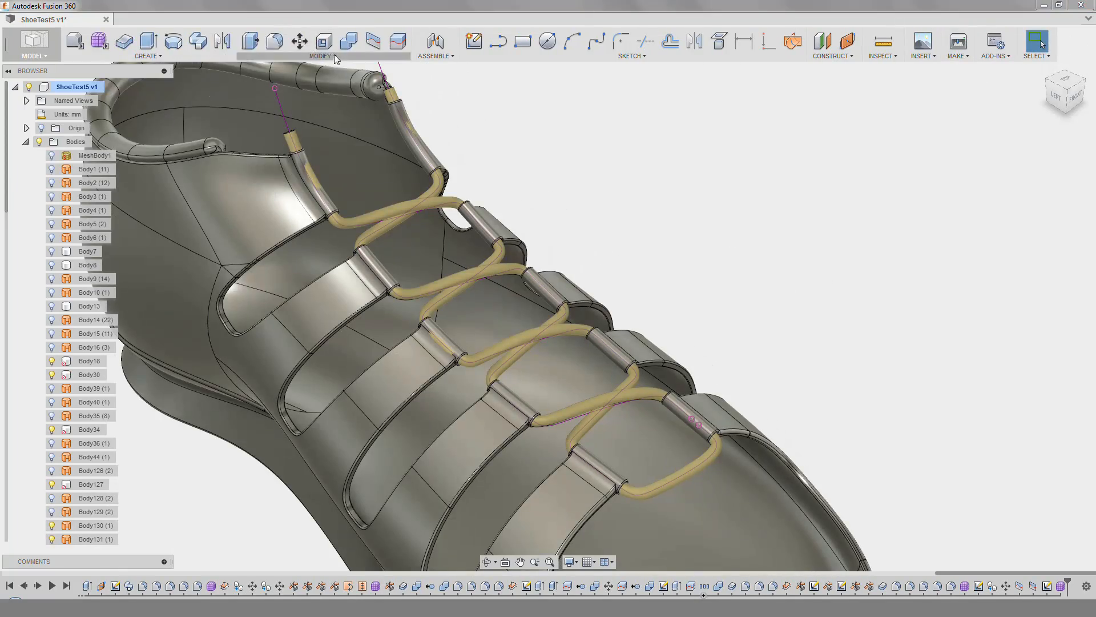
Reverse the normals of both lace bodies, Body130 and Body131, in the Patch workspace.
left_click(309, 56)
left_click(270, 167)
left_click(372, 217)
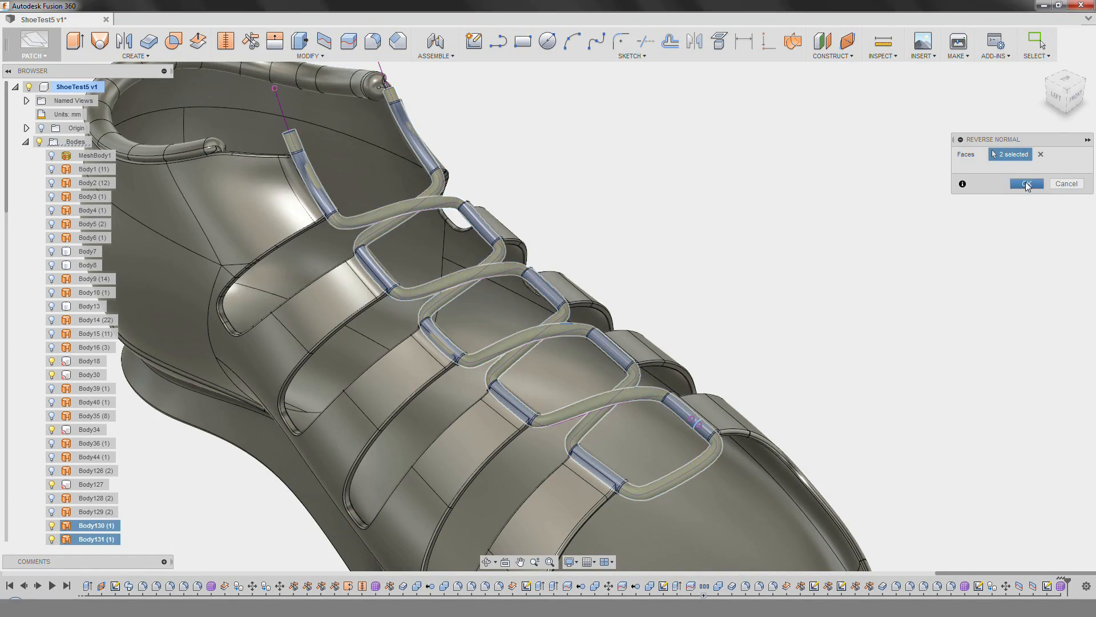
left_click(1026, 183)
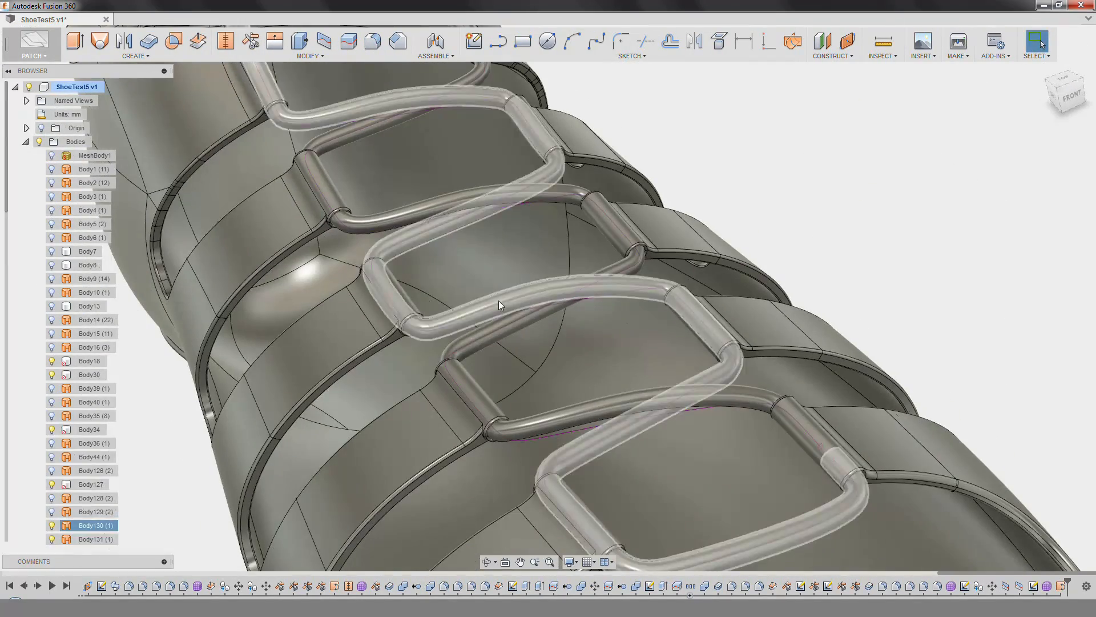
Apply appearances already used in this design to the two lace bodies.
right_click(92, 525)
left_click(97, 555)
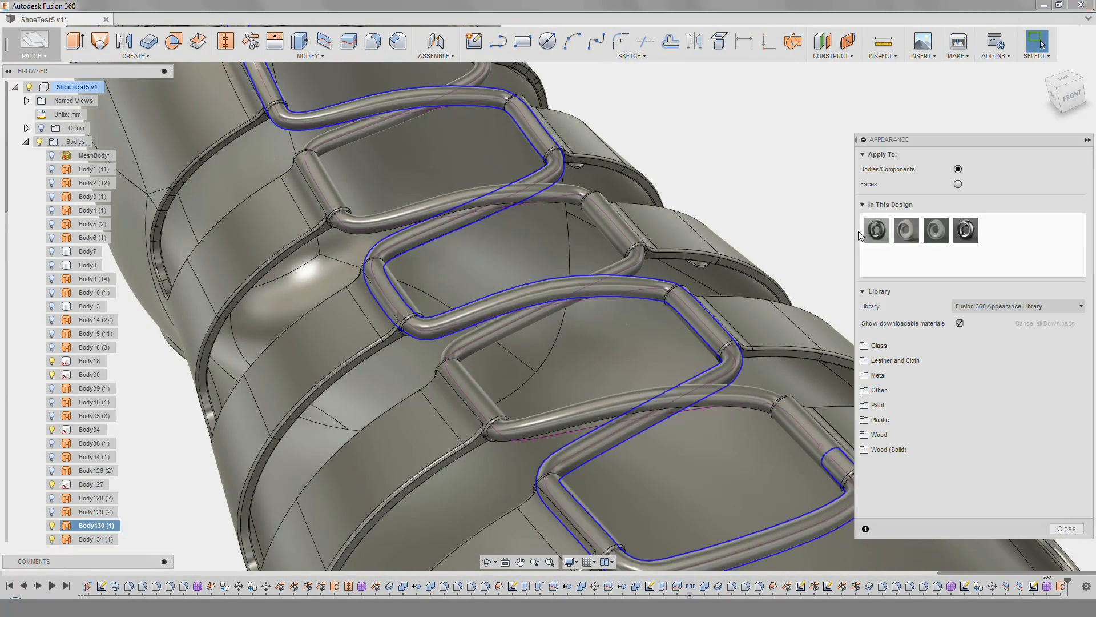
left_click_drag(877, 230, 526, 321)
left_click(502, 315)
left_click(588, 314)
left_click_drag(966, 230, 619, 405)
middle_click_drag(766, 191, 662, 297, "shift")
left_click(1067, 539)
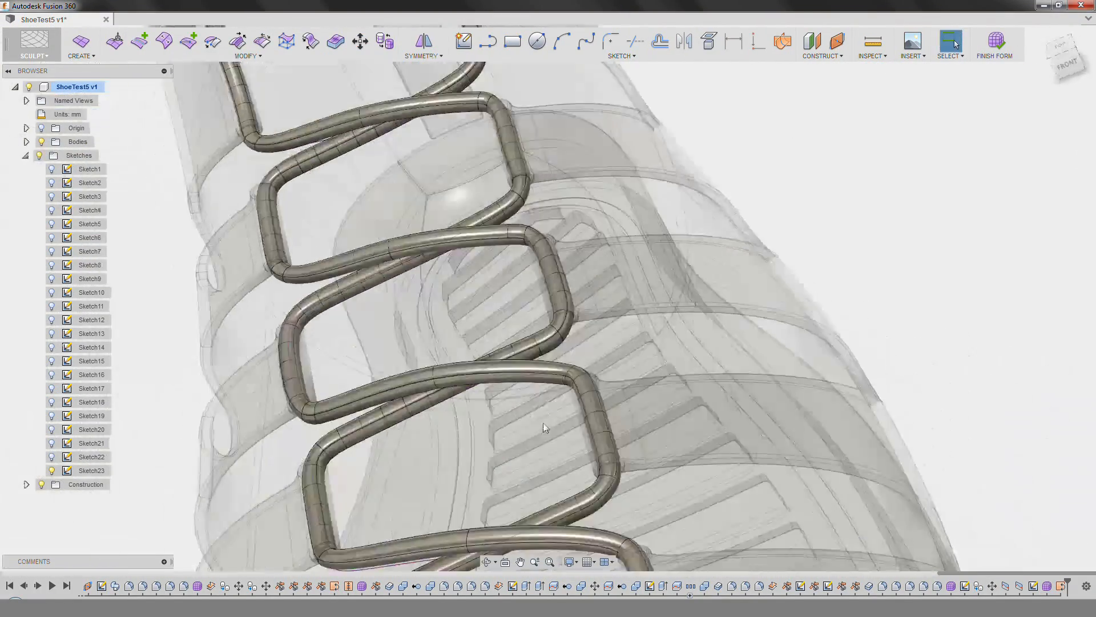
Reopen the lace form and shift the middle edge ring of one loop's side inward to centre it in the strap tube.
mouse_move(543, 422)
middle_mouse_down("shift")
mouse_move(333, 252)
mouse_move(407, 265)
middle_mouse_up("shift")
scroll(408, 267, "up", 3)
scroll(420, 277, "up", 2)
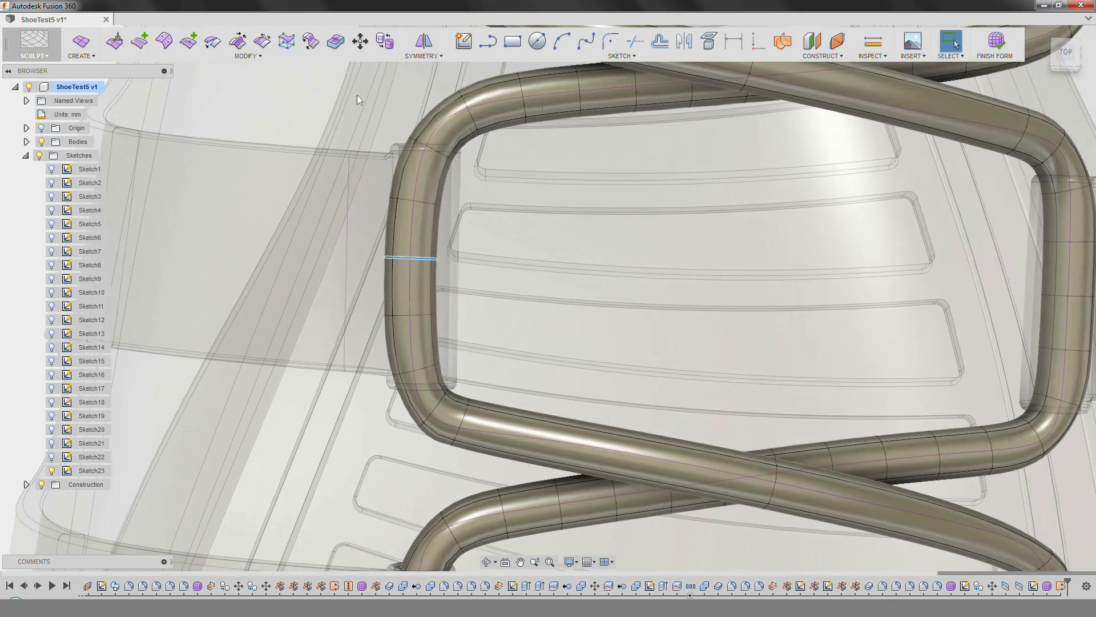
left_click(114, 42)
left_click_drag(429, 246, 440, 245)
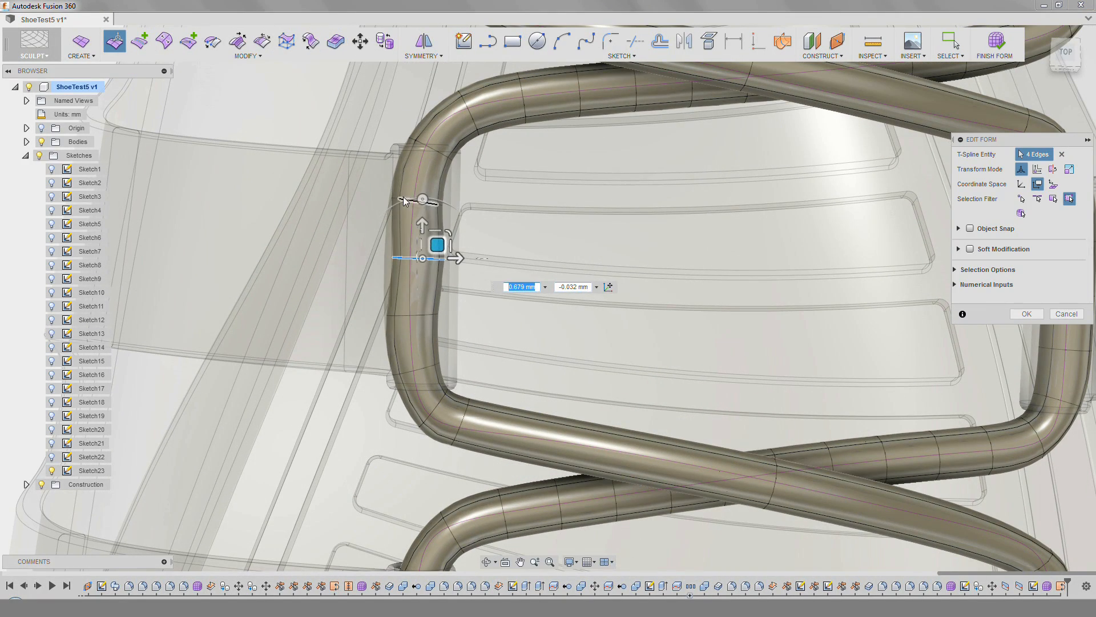
scroll(417, 313, "up", 3)
left_click_drag(473, 428, 475, 433)
middle_click_drag(483, 523, 496, 350)
double_click(486, 381)
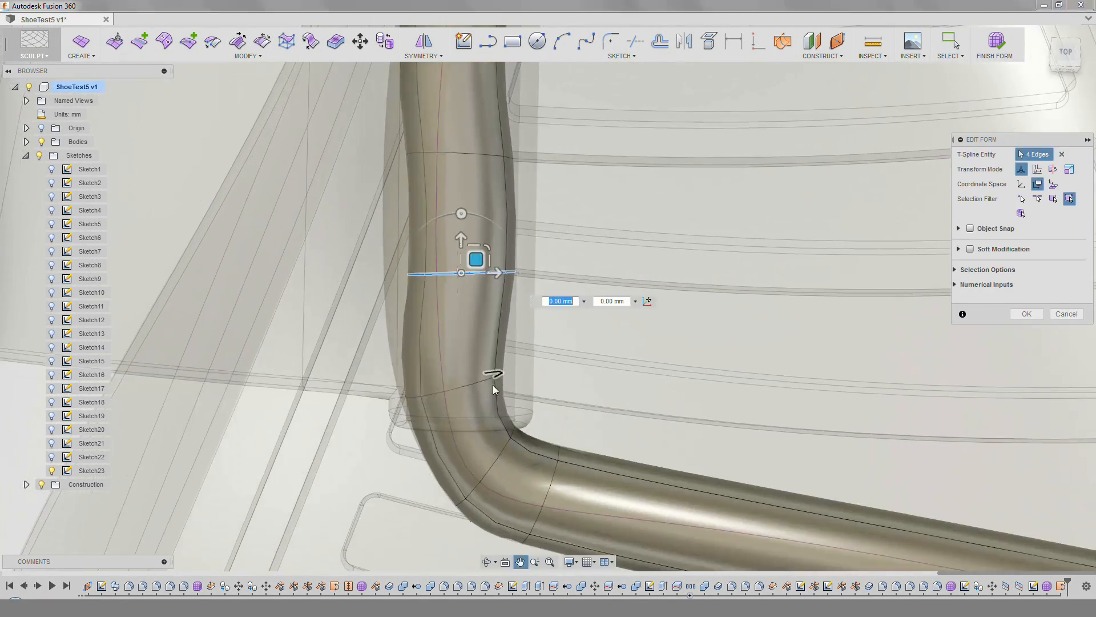
Reposition the neighbouring edge rings along the same loop side so the lace follows the strap tube smoothly.
left_click_drag(484, 474, 475, 464)
left_click_drag(496, 396, 496, 397)
middle_click_drag(465, 166, 486, 346)
left_click_drag(484, 202, 483, 198)
middle_click_drag(521, 133, 532, 226)
double_click(533, 223)
left_click_drag(512, 186, 509, 182)
scroll(514, 188, "down", 3)
middle_click_drag(548, 274, 662, 285, "shift")
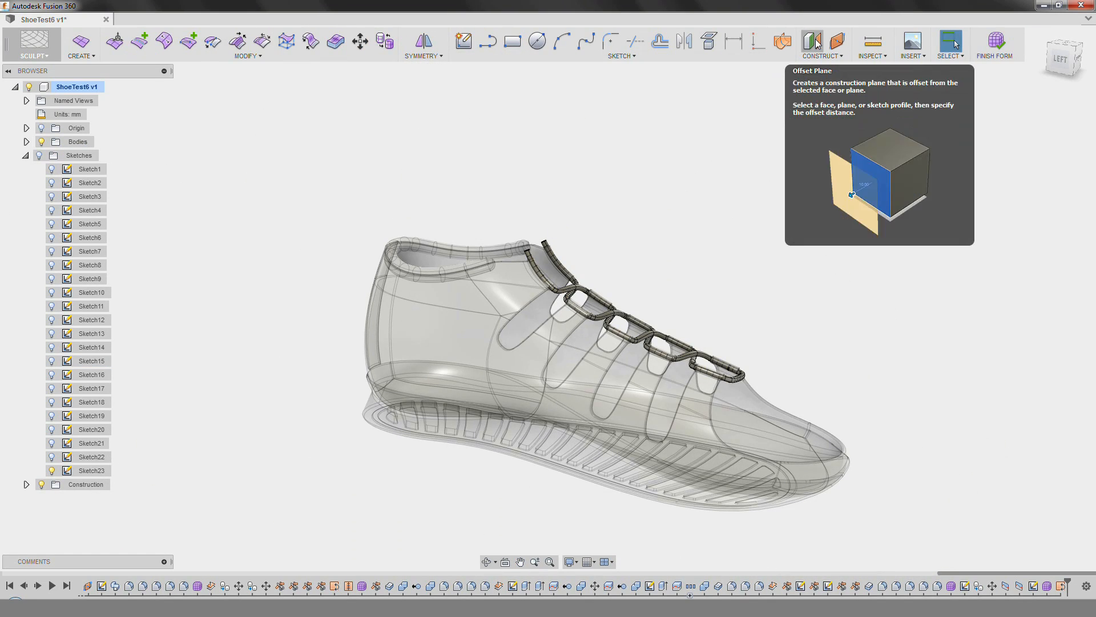
Create a construction plane offset about 15 mm below the horizontal origin plane, level with the sole's underside.
left_click(812, 41)
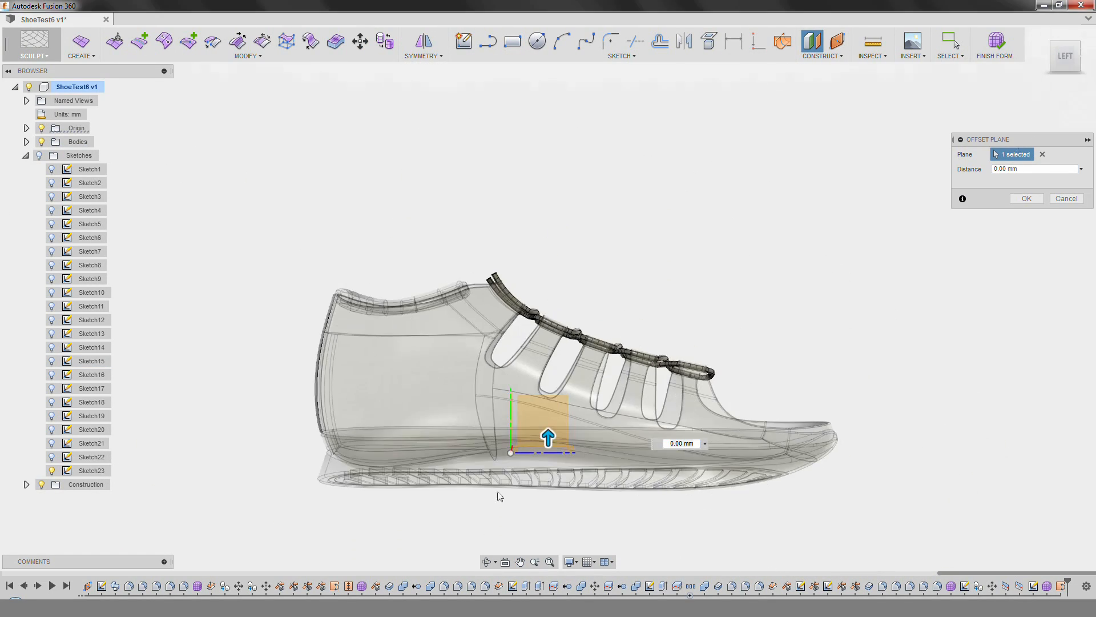
right_click(502, 465)
scroll(536, 453, "up", 5)
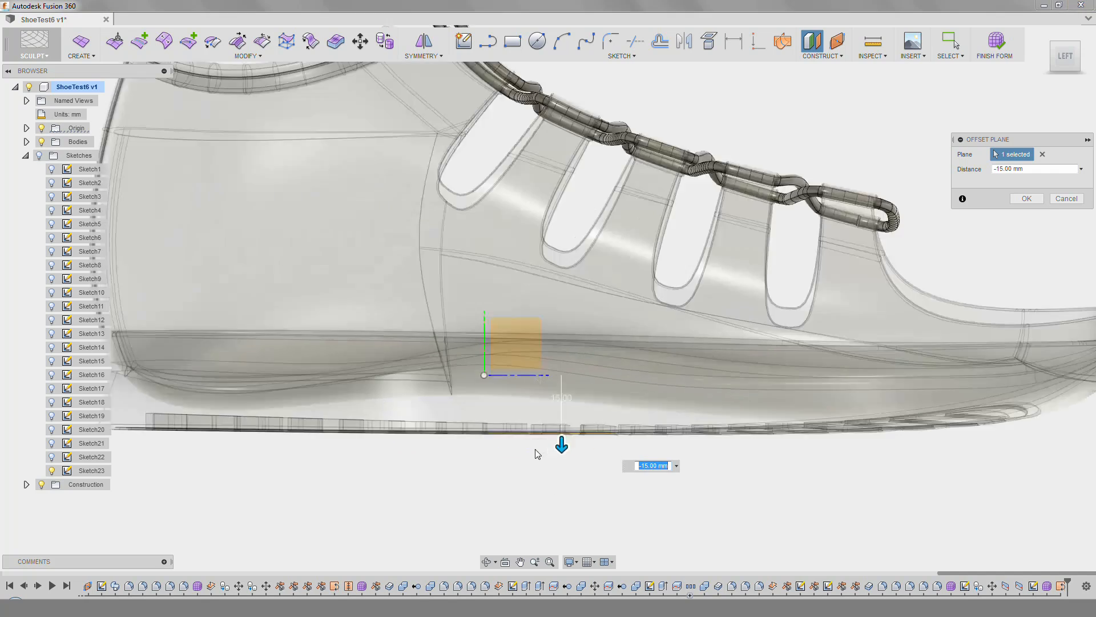
scroll(537, 452, "up", 4)
type(".4")
left_click(1006, 170)
key("BackSpace")
type("3")
scroll(930, 382, "down", 5)
left_click(1026, 199)
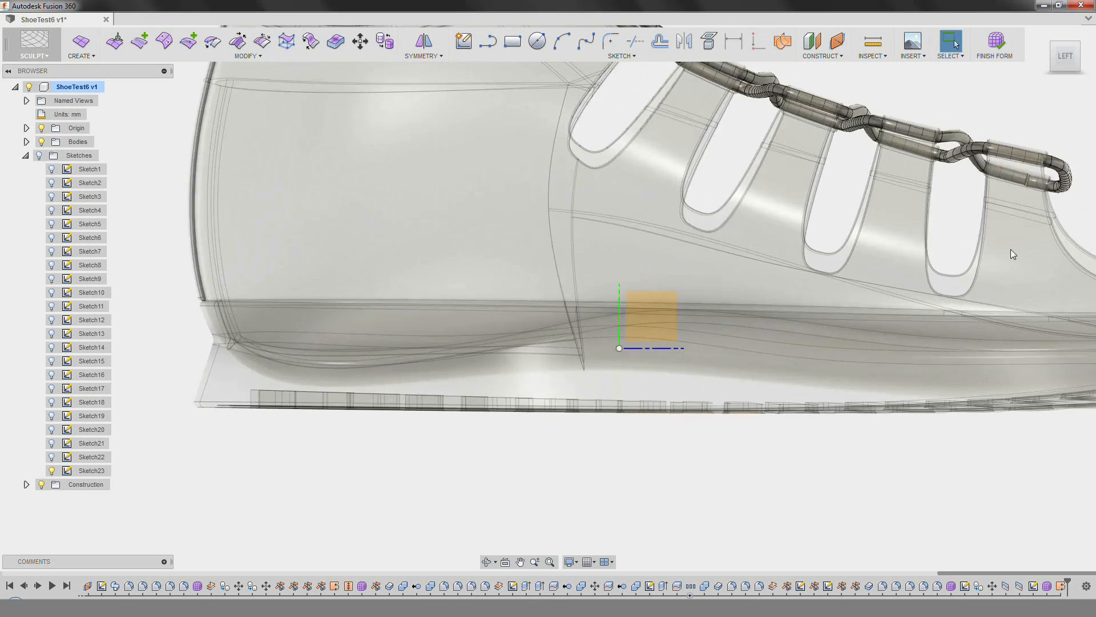
Start a 3D sketch on the offset plane and draw a four-point spline from near one free lace end outward beside the shoe.
scroll(1011, 250, "down", 3)
middle_click_drag(1010, 250, 579, 282, "shift")
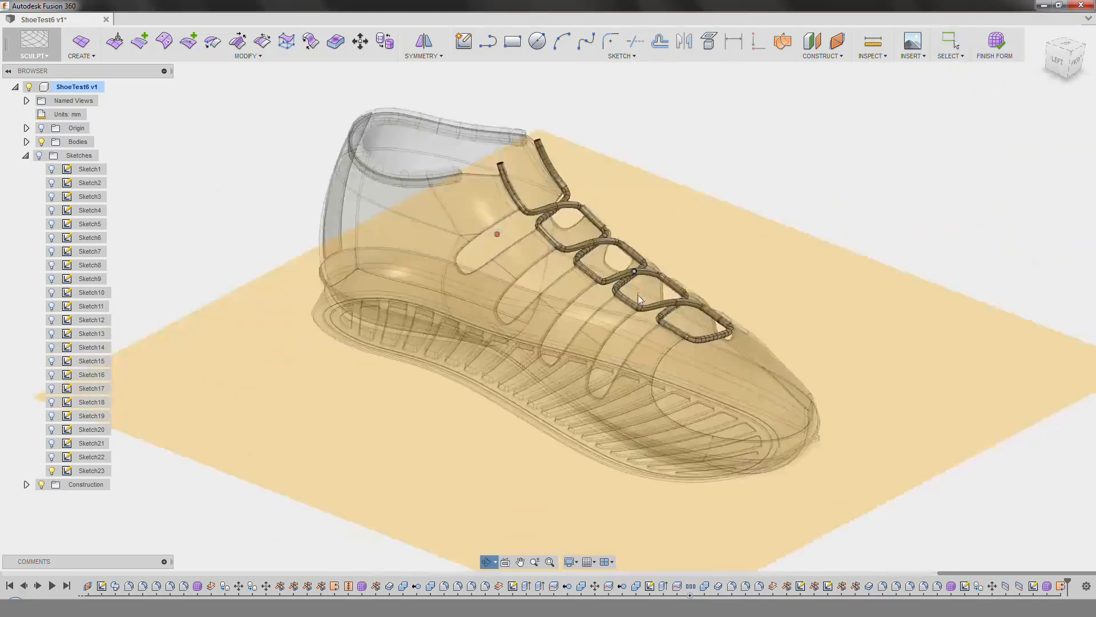
left_click(579, 281)
mouse_move(526, 448)
middle_mouse_down("shift")
mouse_move(568, 442)
mouse_move(627, 398)
middle_mouse_up("shift")
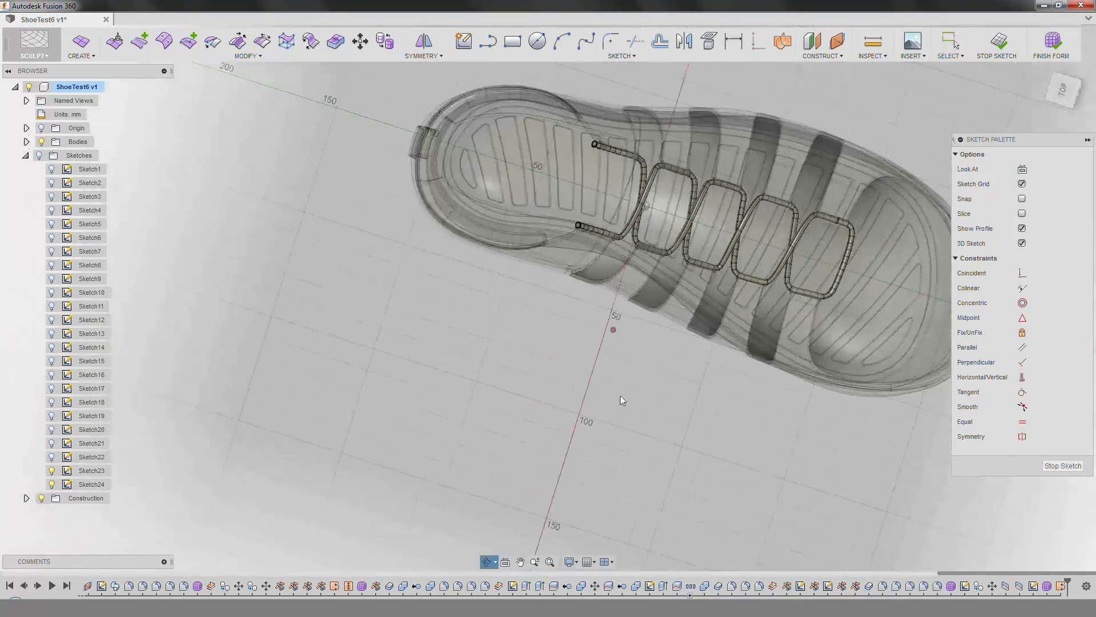
left_click(1063, 90)
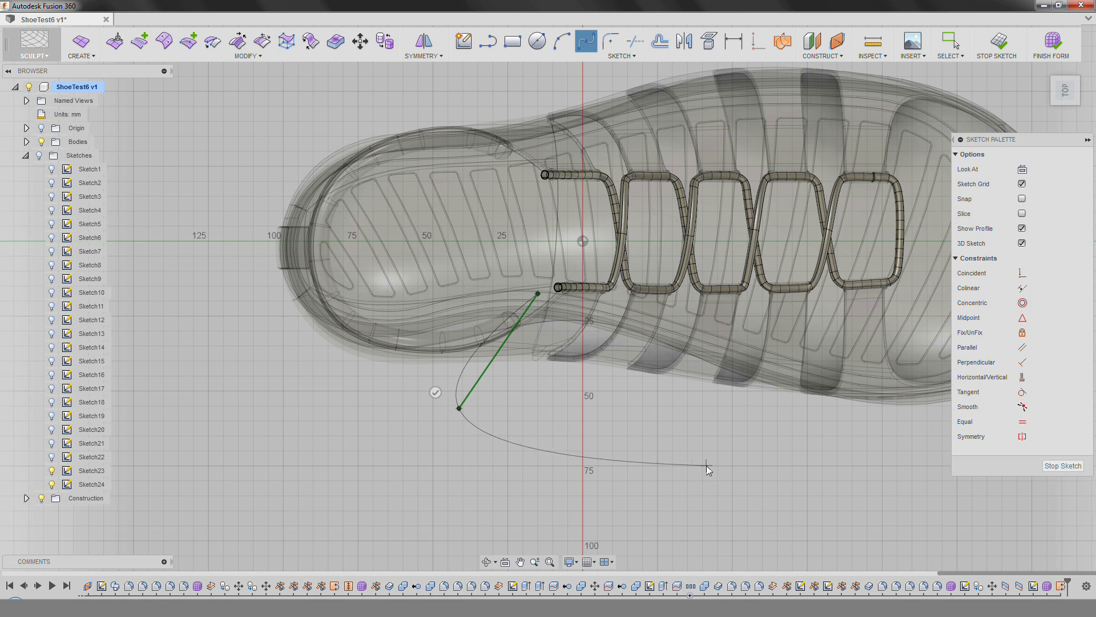
left_click(786, 453)
right_click(777, 444)
left_click(765, 429)
Raise the spline's start point about 115 mm to the free lace end and lift the second fit point to a similar height.
middle_click_drag(557, 461, 537, 290, "shift")
left_click(356, 43)
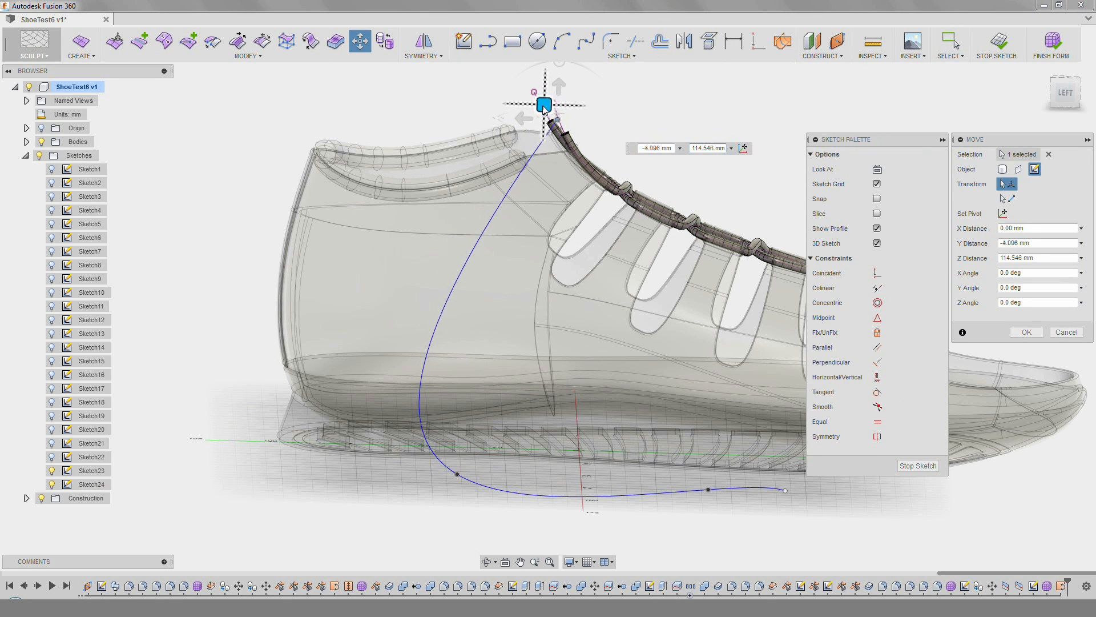
middle_click_drag(501, 134, 567, 282, "shift")
middle_click_drag(469, 323, 561, 227, "shift")
middle_click_drag(645, 194, 446, 181, "shift")
Move the spline's third fit point about 48 mm in Y and 54 mm in Z, and about 23 mm in X.
middle_click_drag(500, 159, 594, 522, "shift")
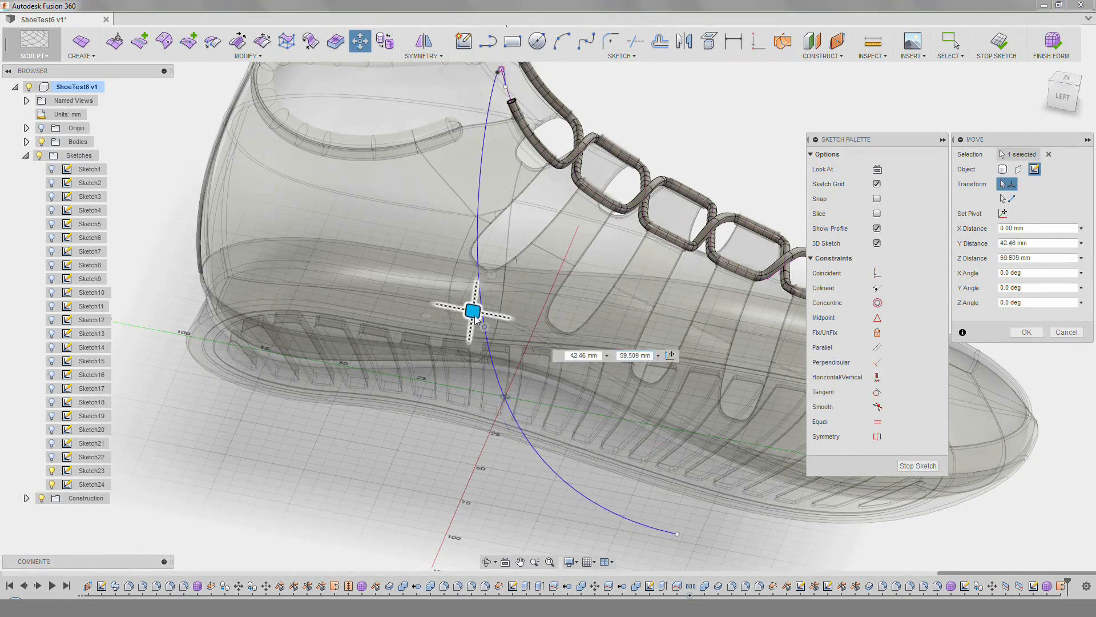
middle_click_drag(526, 407, 339, 323, "shift")
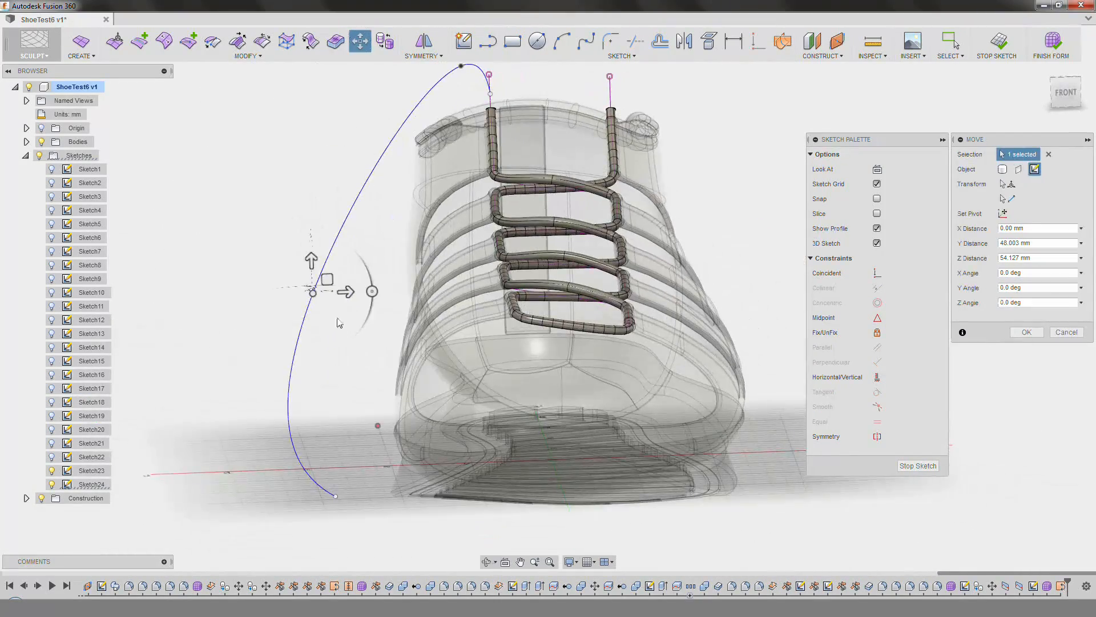
middle_click_drag(403, 261, 512, 504, "shift")
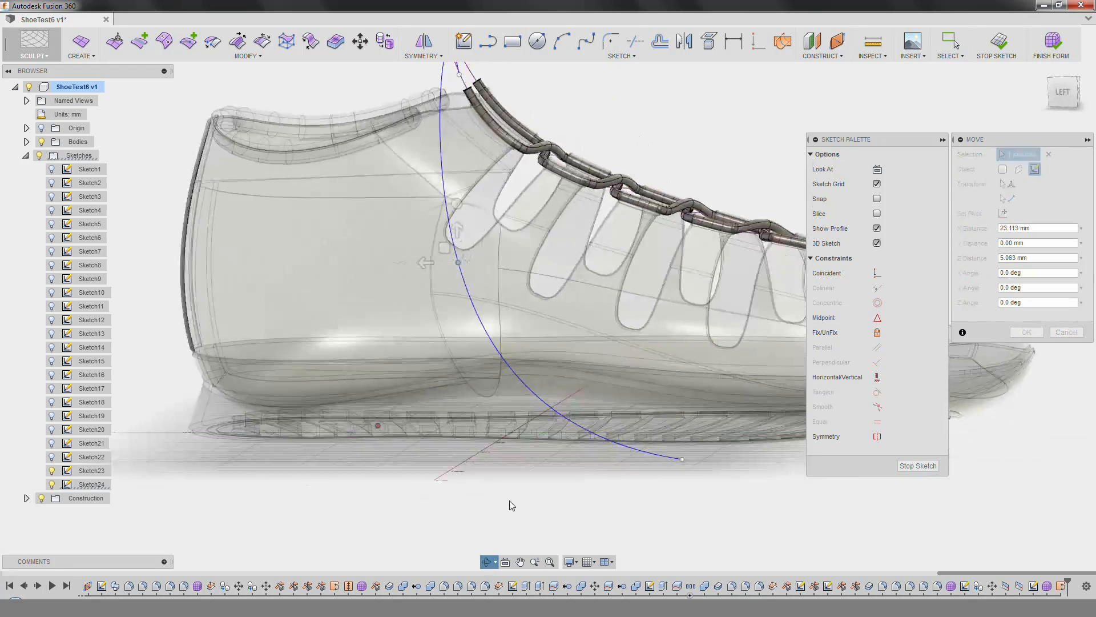
Adjust the spline's end point near the ground and fine-tune its fit points near the lace end.
scroll(702, 470, "up", 5)
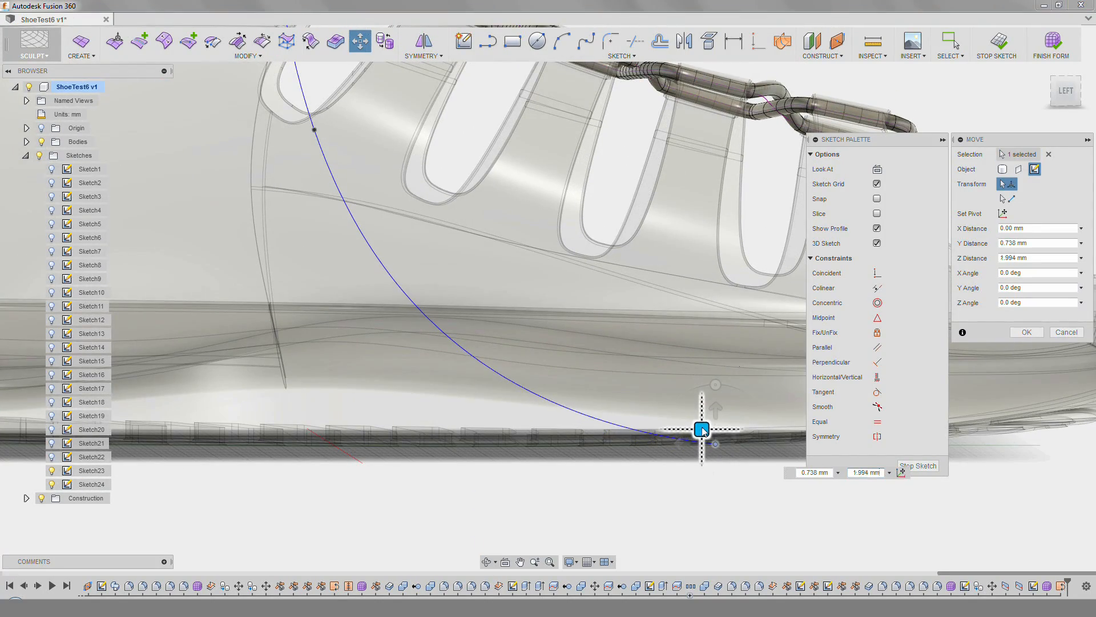
middle_click_drag(638, 409, 495, 311, "shift")
scroll(491, 271, "up", 4)
left_click_drag(467, 408, 467, 405)
middle_click_drag(461, 418, 240, 195, "shift")
scroll(403, 324, "down", 2)
scroll(319, 168, "up", 3)
left_click_drag(305, 182, 303, 182)
mouse_move(301, 218)
middle_mouse_down("shift")
mouse_move(529, 357)
mouse_move(282, 362)
mouse_move(376, 323)
mouse_move(455, 368)
mouse_move(580, 245)
mouse_move(439, 210)
mouse_move(343, 246)
mouse_move(353, 352)
middle_mouse_up("shift")
scroll(528, 357, "down", 3)
Draw a second four-point spline from near the other free lace end outward on the opposite side of the shoe.
left_click(583, 47)
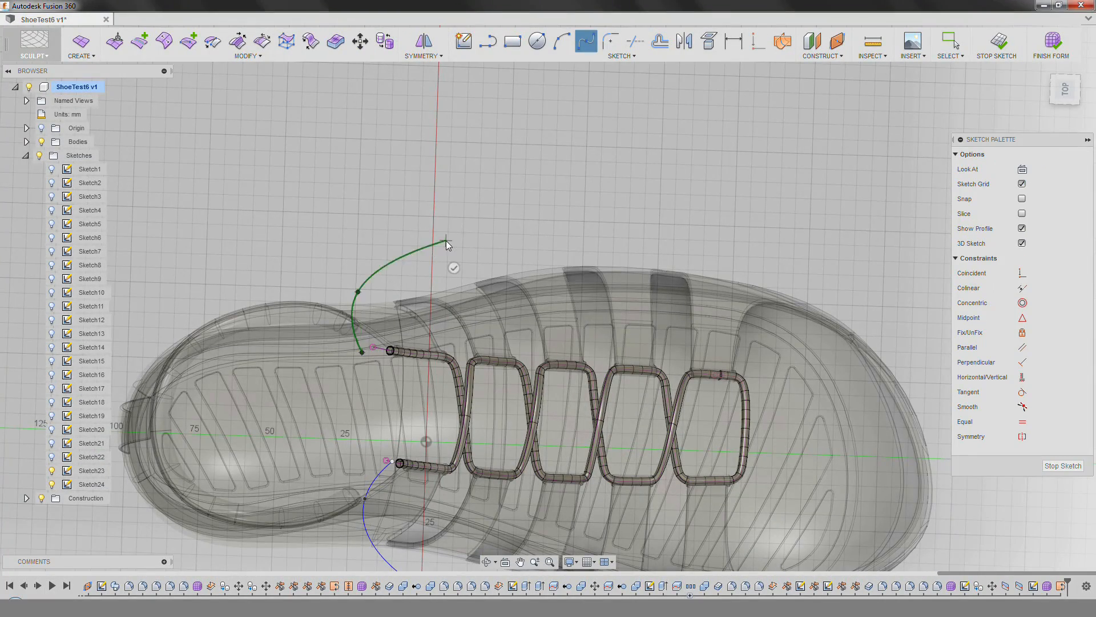
left_click(379, 171)
middle_click_drag(381, 174, 485, 301, "shift")
Raise the second spline's start point and second fit point to the height of its free lace end.
key("m")
left_click(453, 412)
middle_click_drag(453, 412, 425, 326, "shift")
left_click_drag(474, 495, 358, 217)
middle_click_drag(358, 217, 411, 251, "shift")
left_click(561, 524)
left_click_drag(560, 524, 440, 245)
middle_click_drag(440, 246, 544, 333, "shift")
Adjust the second spline's outer points, align its start point with the lace end, and finish the sketch.
left_click(507, 362)
scroll(615, 329, "up", 3)
left_click(620, 333)
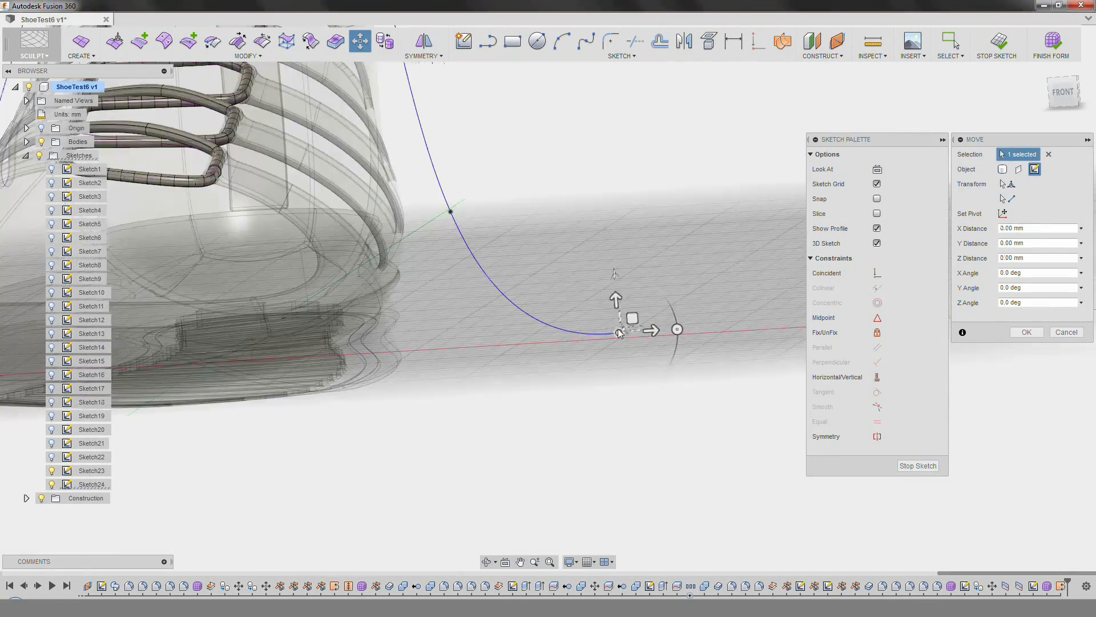
middle_click_drag(616, 314, 360, 415, "shift")
middle_click_drag(418, 495, 326, 399, "shift")
scroll(213, 282, "up", 3)
left_click(213, 281)
mouse_move(213, 281)
left_mouse_down()
mouse_move(203, 281)
mouse_move(209, 268)
left_mouse_up()
middle_click_drag(209, 268, 244, 306, "shift")
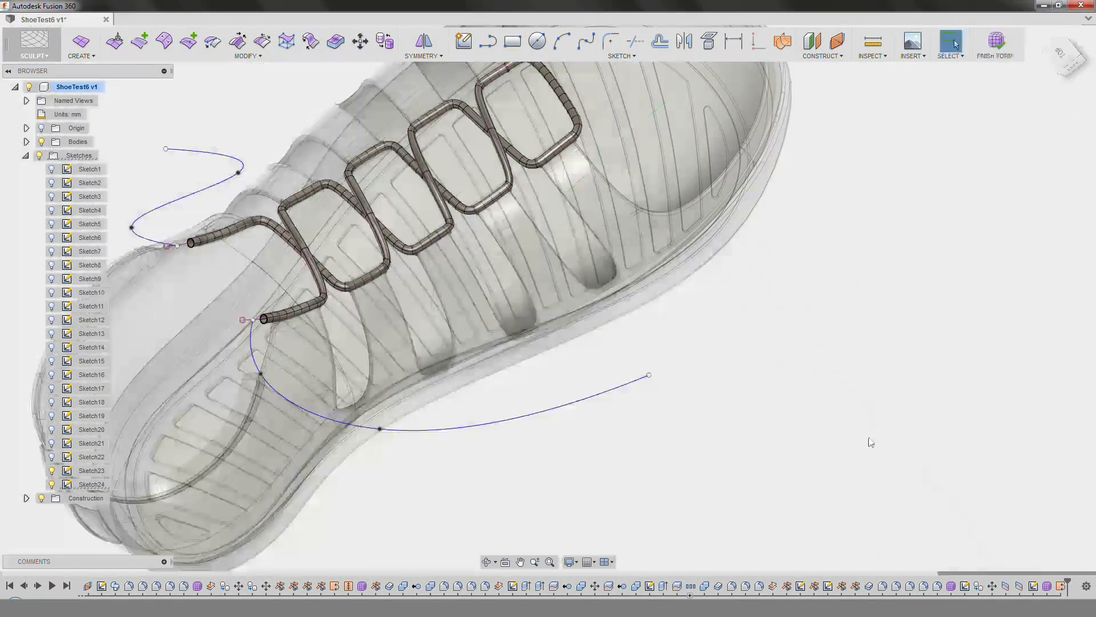
Reopen Sketch24 for editing and lower the first spline's third fit point by about 37 mm.
mouse_move(872, 423)
middle_mouse_down("shift")
mouse_move(475, 358)
mouse_move(513, 477)
mouse_move(276, 413)
mouse_move(385, 356)
mouse_move(406, 322)
mouse_move(573, 270)
mouse_move(662, 334)
mouse_move(586, 225)
mouse_move(520, 320)
mouse_move(564, 491)
middle_mouse_up("shift")
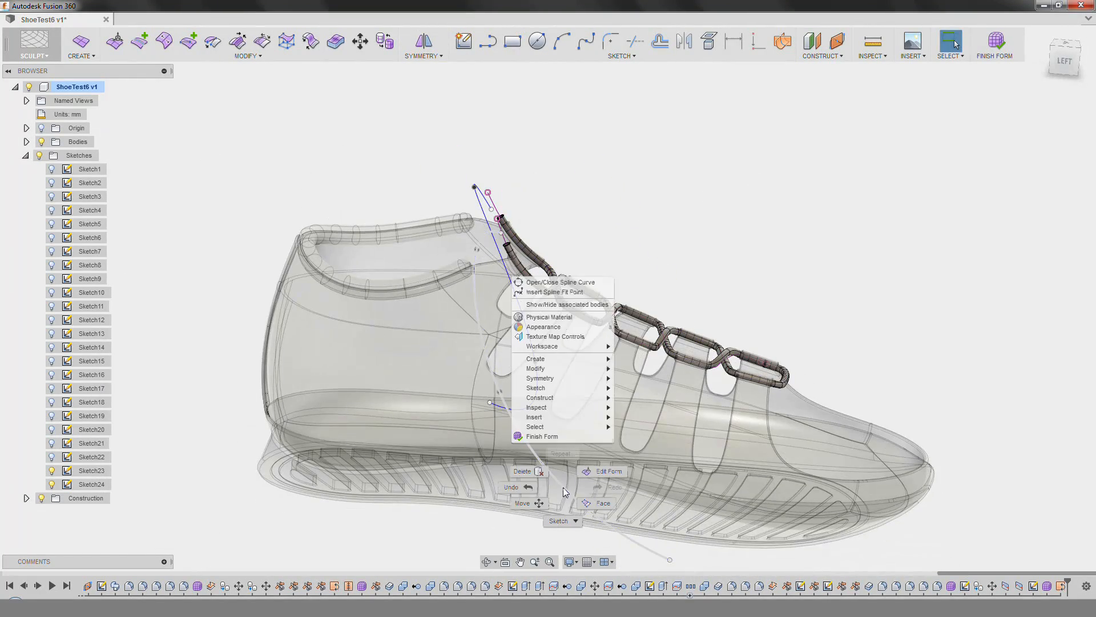
right_click(91, 484)
left_click(114, 483)
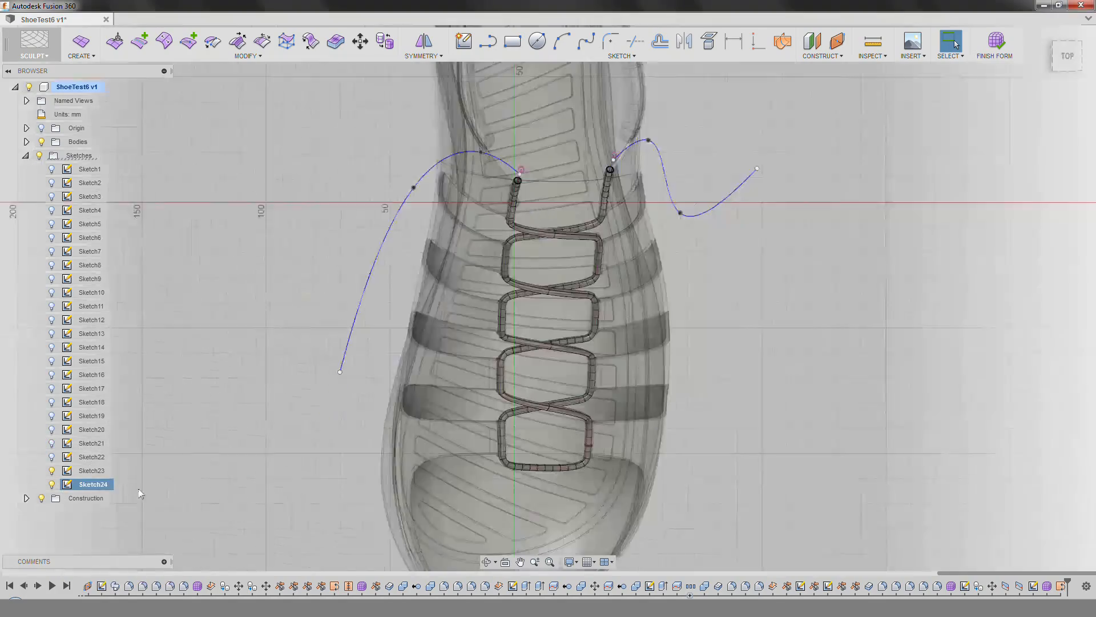
key("m")
mouse_move(450, 297)
middle_mouse_down("shift")
mouse_move(448, 229)
mouse_move(445, 285)
middle_mouse_up("shift")
left_click_drag(422, 274, 417, 248)
left_click(466, 297)
middle_click_drag(466, 297, 473, 200, "shift")
left_click_drag(484, 130, 482, 192)
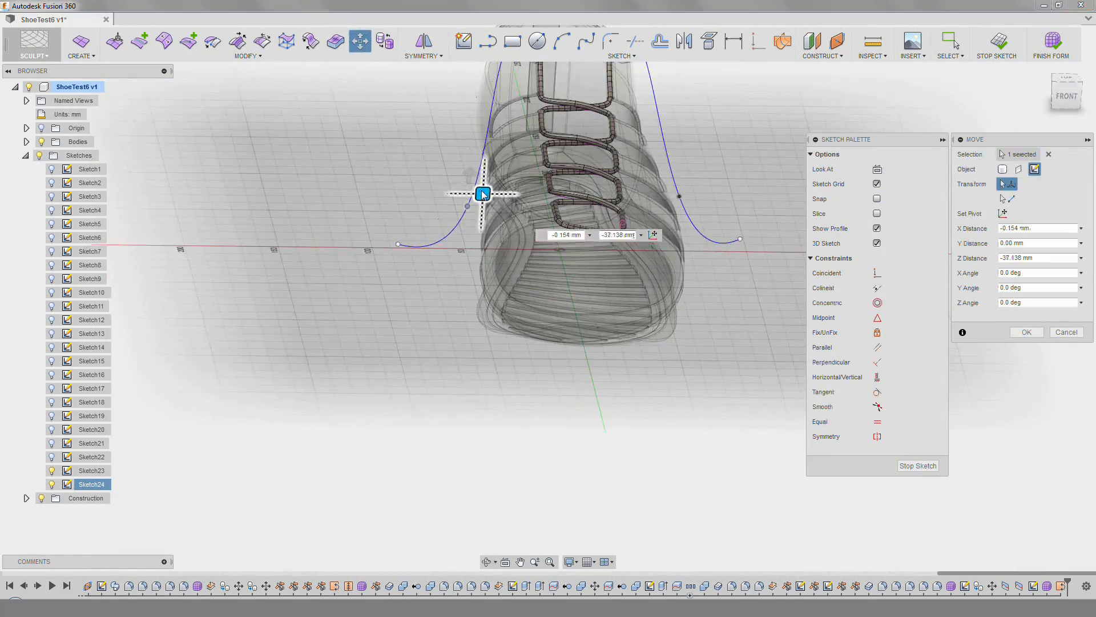
Refine the first spline's third fit point, move its end point straight out beside the shoe, and finish the sketch.
middle_click_drag(483, 228, 476, 182, "shift")
scroll(474, 184, "up", 2)
left_click_drag(469, 181, 468, 171)
scroll(468, 173, "down", 2)
middle_click_drag(476, 222, 423, 287)
middle_click_drag(423, 288, 375, 302, "shift")
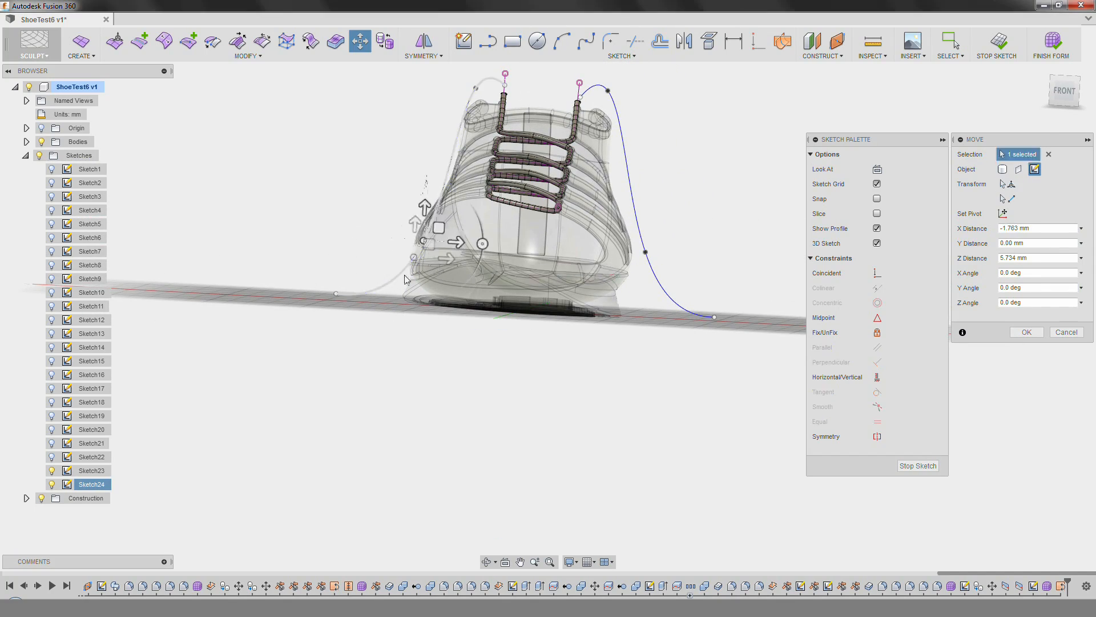
scroll(351, 291, "up", 3)
scroll(413, 199, "down", 4)
middle_click_drag(457, 217, 499, 363, "shift")
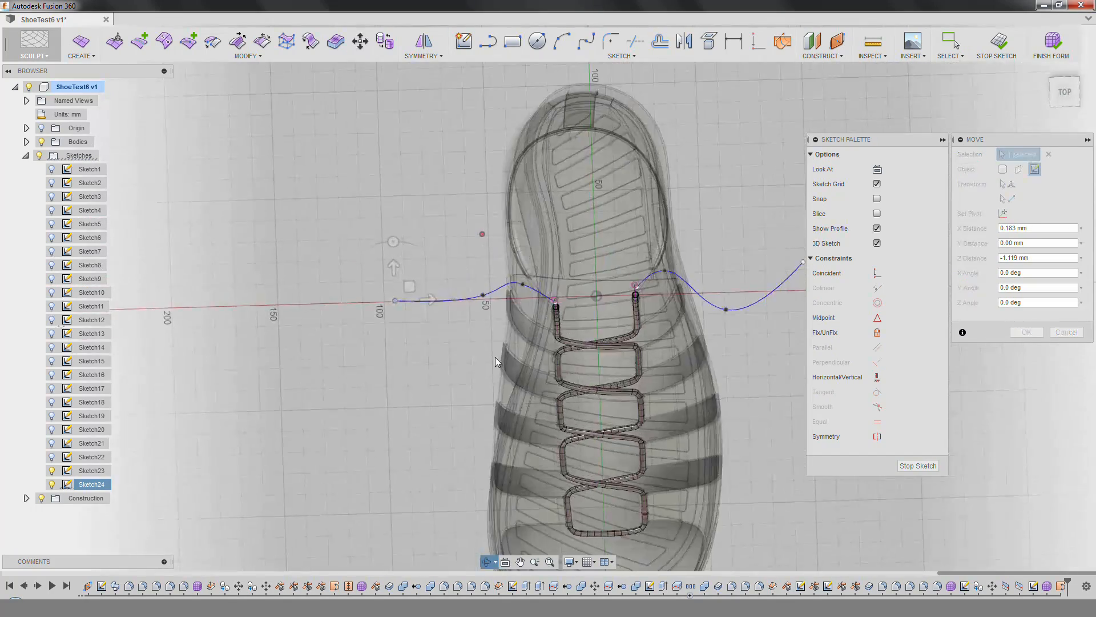
left_click(1027, 332)
left_click(917, 466)
Create a T-spline pipe of 3 mm diameter along each of the two free-end splines.
scroll(663, 211, "down", 2)
mouse_move(645, 220)
middle_mouse_down("shift")
mouse_move(578, 248)
mouse_move(491, 451)
middle_mouse_up("shift")
mouse_move(491, 451)
middle_mouse_down("shift")
mouse_move(555, 448)
mouse_move(582, 320)
middle_mouse_up("shift")
scroll(584, 222, "up", 3)
middle_click_drag(571, 114, 401, 154, "shift")
left_click(81, 151)
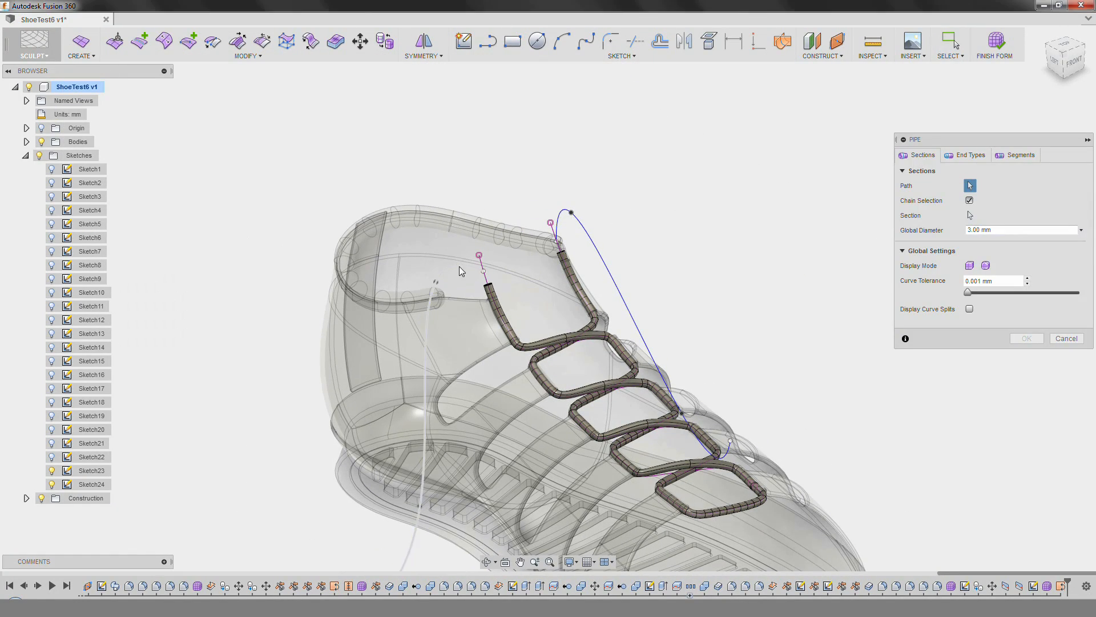
left_click(1028, 332)
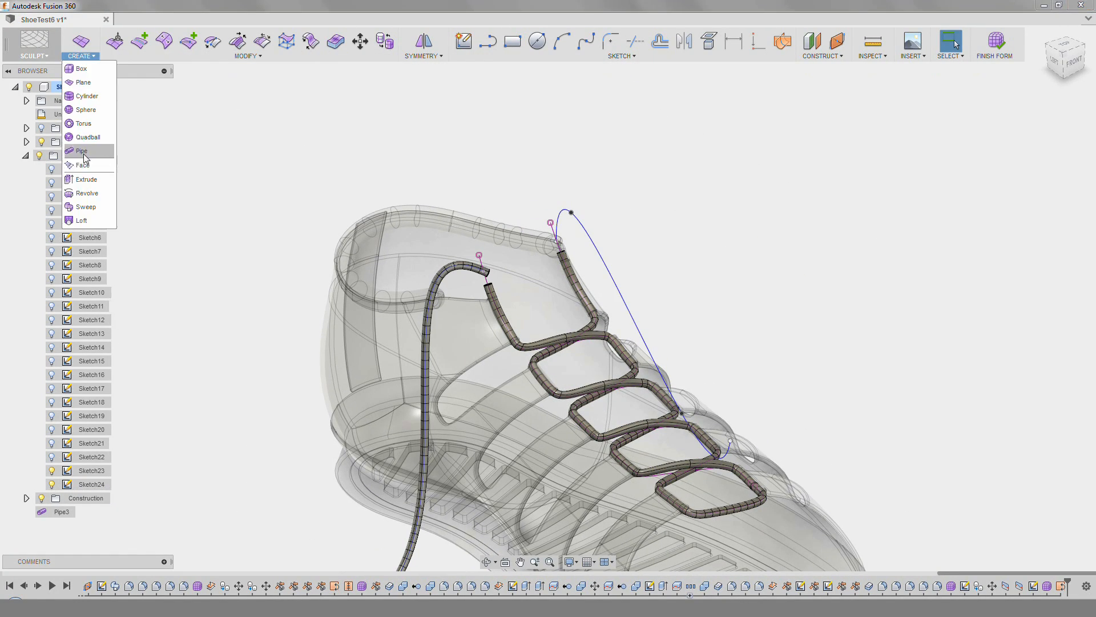
left_click(84, 154)
left_click(629, 309)
left_click(1028, 336)
Merge the open edge of the first spline's pipe with the open end of its lace.
middle_click_drag(560, 344, 496, 360, "shift")
scroll(511, 263, "up", 2)
middle_click_drag(511, 262, 437, 272, "shift")
scroll(607, 335, "up", 6)
left_click(248, 55)
left_click(210, 149)
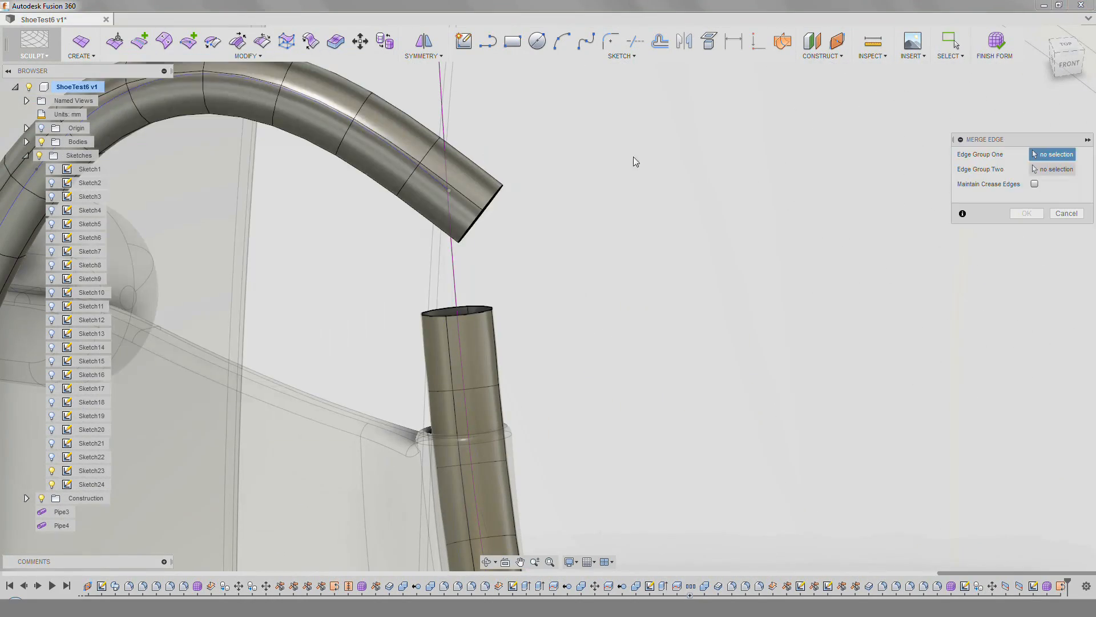
middle_click_drag(502, 274, 297, 231, "shift")
middle_click_drag(394, 286, 744, 286, "shift")
scroll(704, 337, "up", 2)
middle_click_drag(704, 338, 711, 394, "shift")
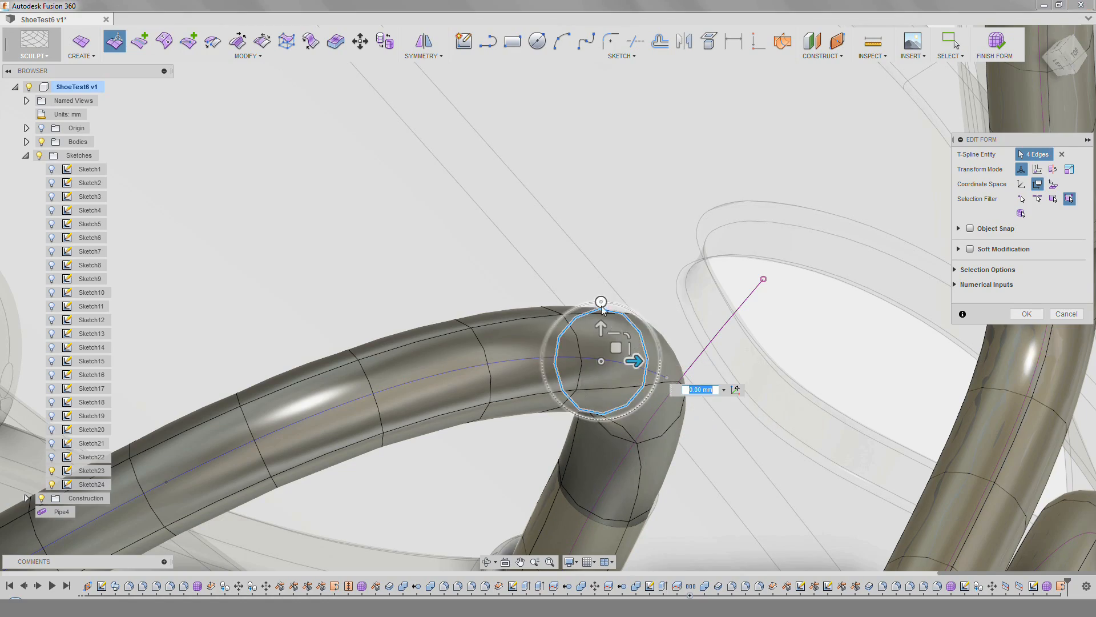
Smooth the newly merged bend by moving its edge ring and nudging the edge on its inner side.
scroll(616, 336, "down", 5)
middle_click_drag(615, 336, 570, 260, "shift")
scroll(570, 261, "up", 5)
left_click(535, 246)
left_click_drag(541, 231, 540, 234)
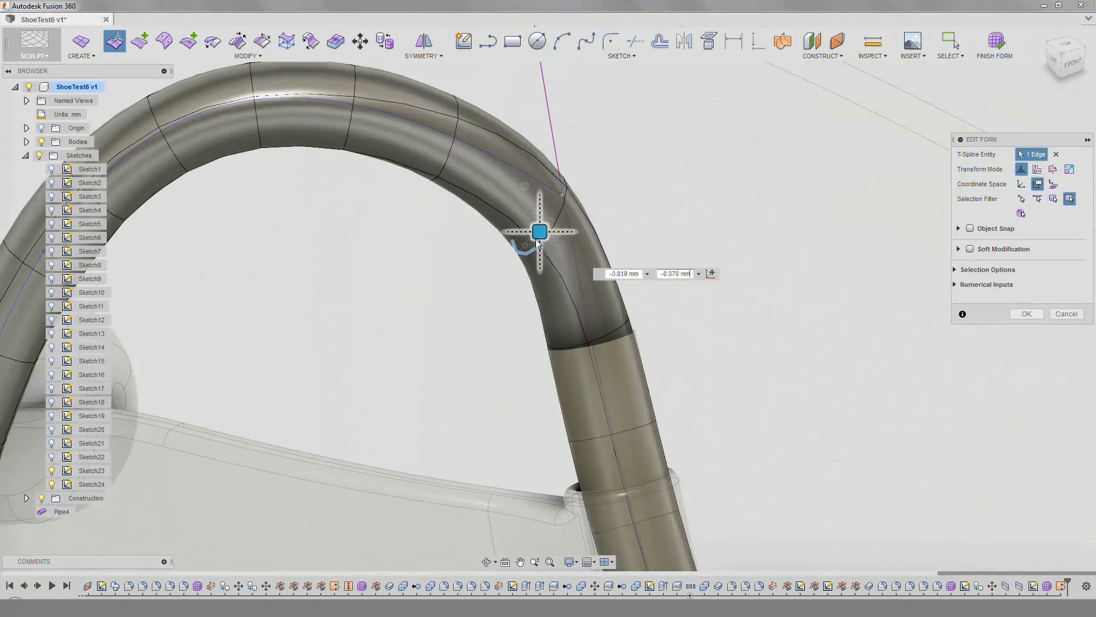
Adjust edge rings along the lace strand below the merged bend with Edit Form.
middle_click_drag(524, 246, 674, 346, "shift")
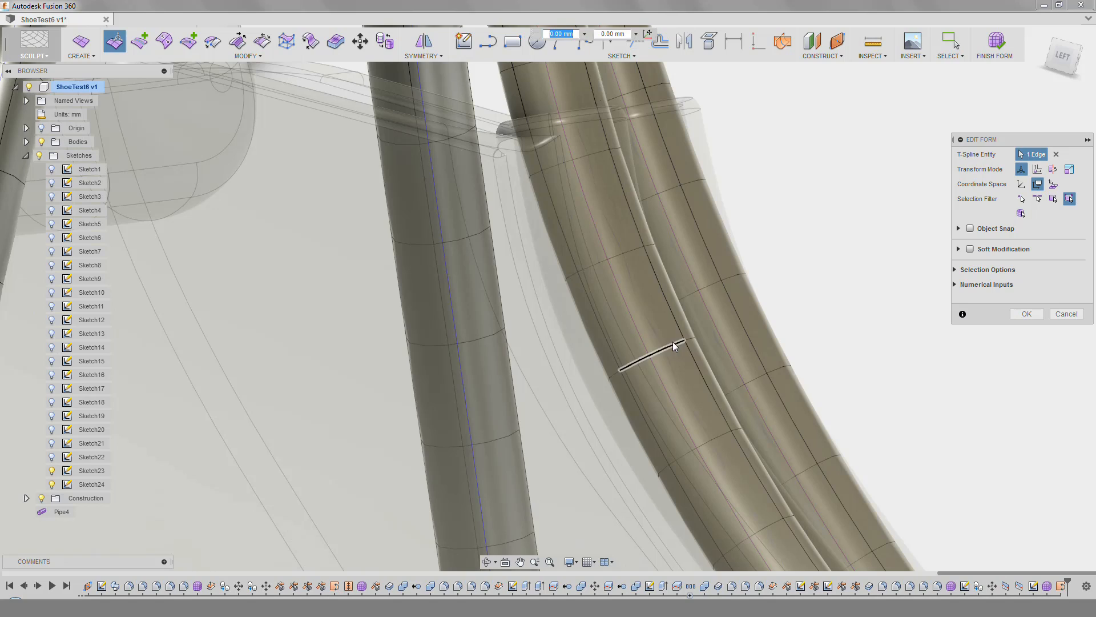
middle_click_drag(590, 159, 641, 317, "shift")
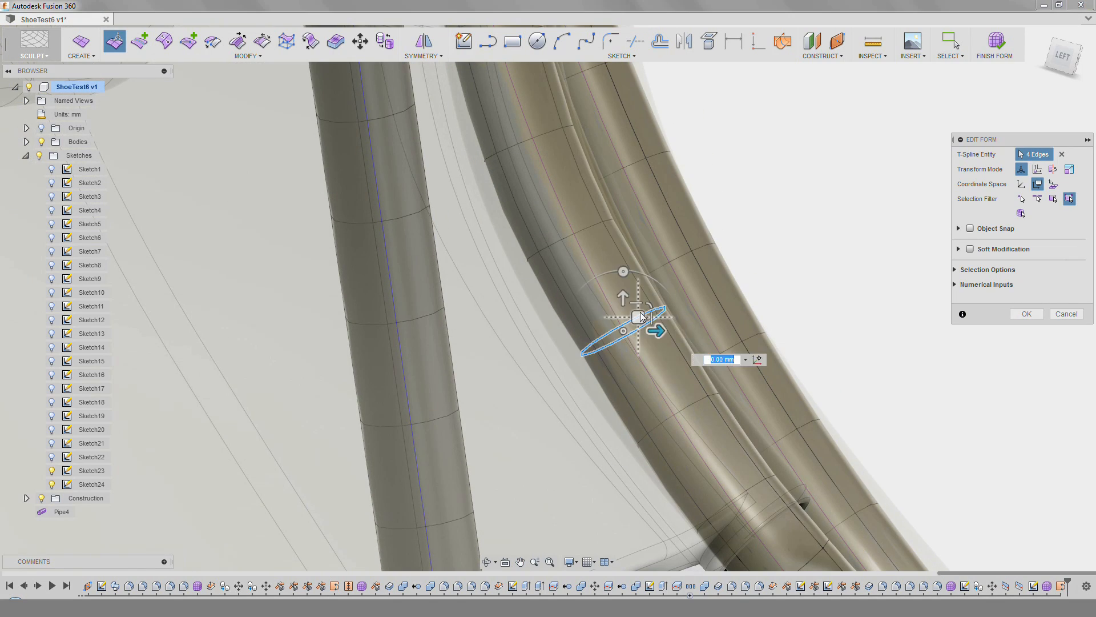
middle_click_drag(744, 495, 433, 362, "shift")
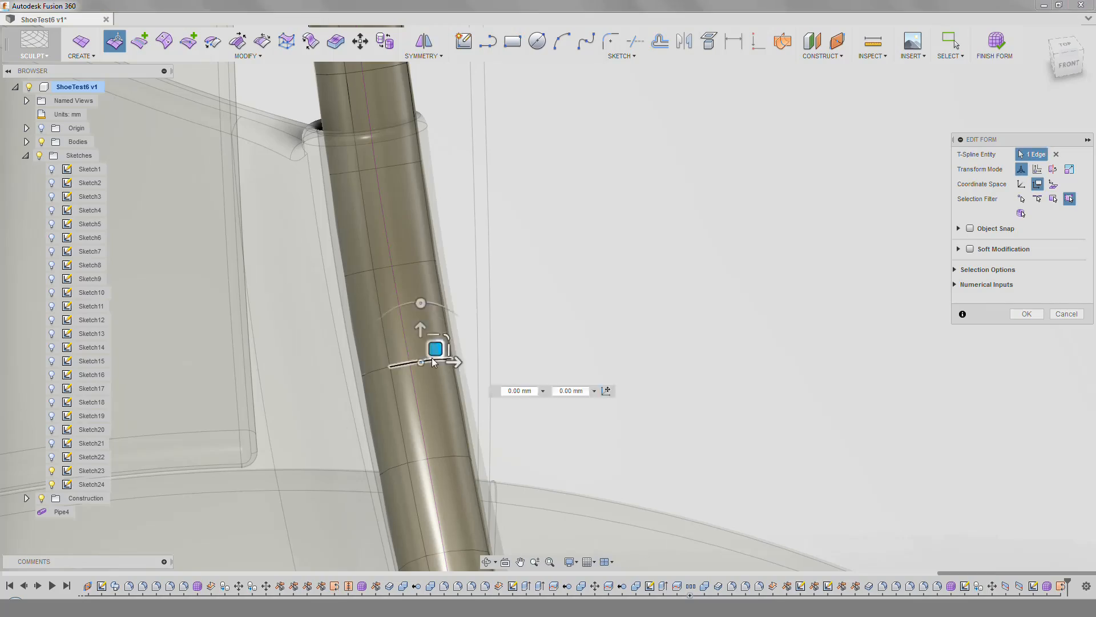
Merge the open edge of the remaining spline's pipe with the open end of the other lace.
scroll(394, 164, "down", 8)
middle_click_drag(394, 164, 583, 160, "shift")
scroll(803, 203, "up", 4)
key("Escape")
left_click(248, 56)
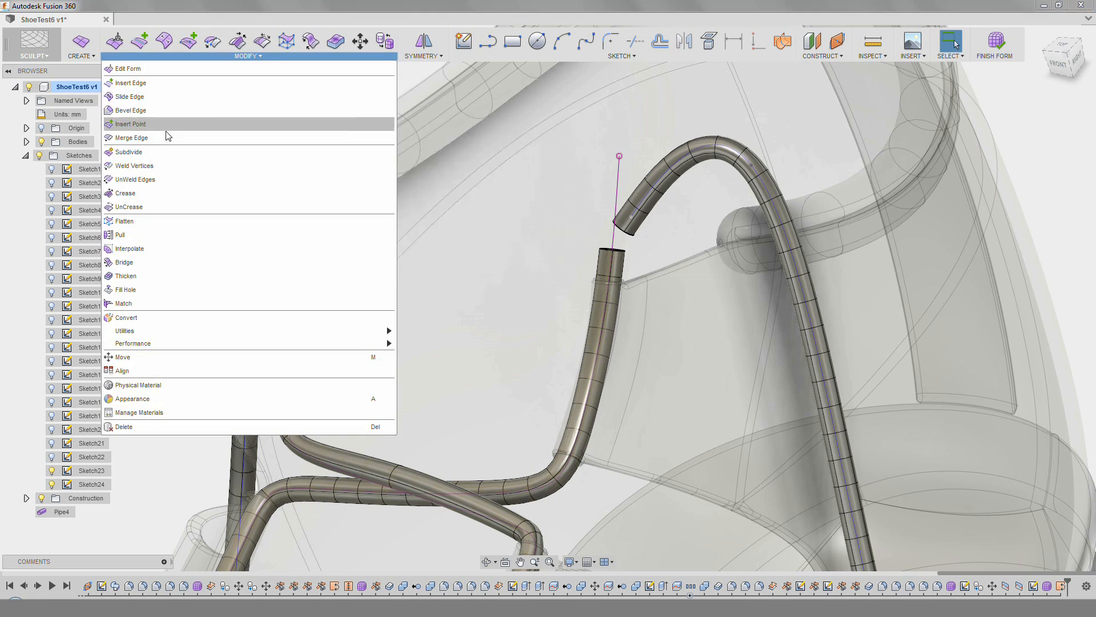
left_click(166, 135)
scroll(605, 247, "up", 5)
scroll(724, 279, "down", 4)
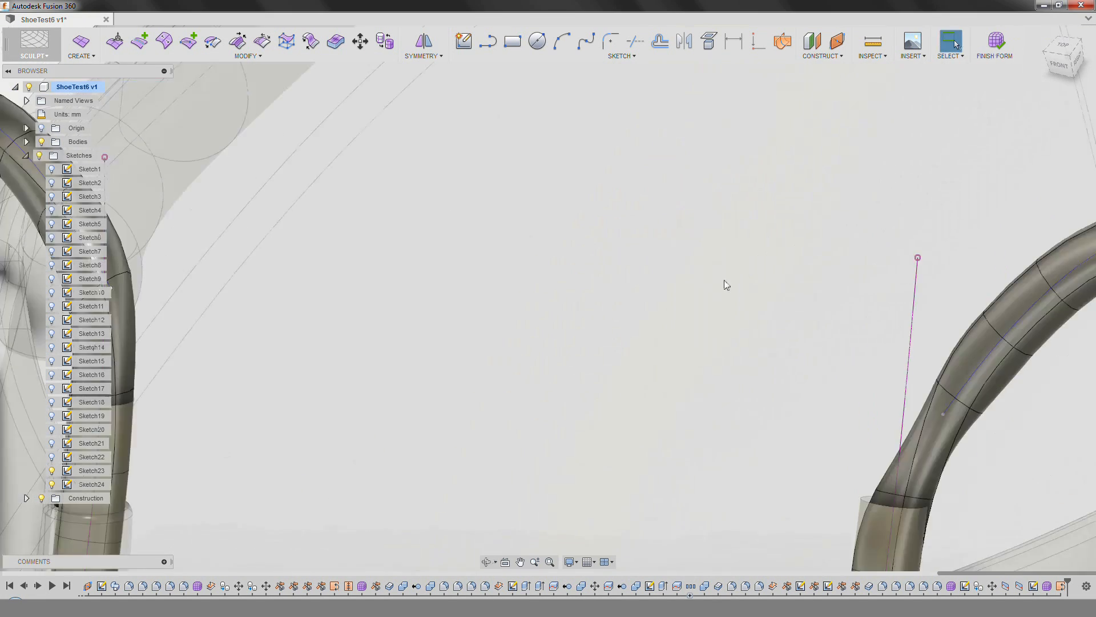
Undo the last edge merge between the remaining spline's pipe and the lace.
scroll(741, 246, "up", 4)
middle_click_drag(753, 299, 763, 302, "shift")
key("ctrl+z")
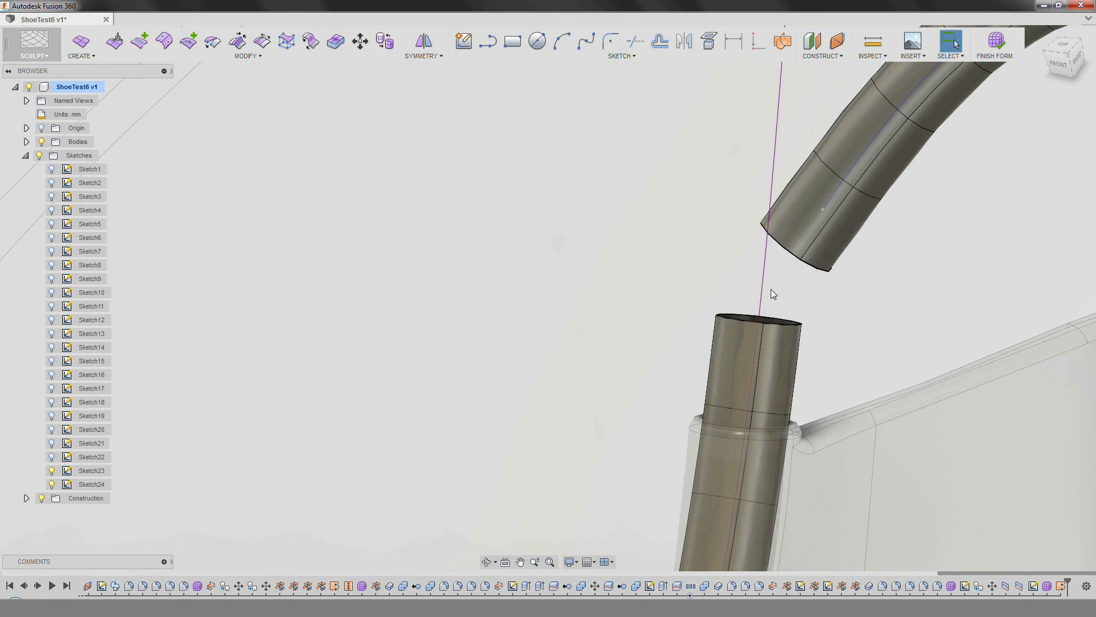
Weld the first vertices of the pipe's open end to the lace's open end in Vertex to Vertex mode.
scroll(771, 286, "up", 3)
left_click(213, 41)
left_click(1053, 169)
left_click(1048, 183)
left_click(813, 261)
left_click(763, 345)
left_click(668, 332)
key("alt+3")
scroll(758, 301, "down", 4)
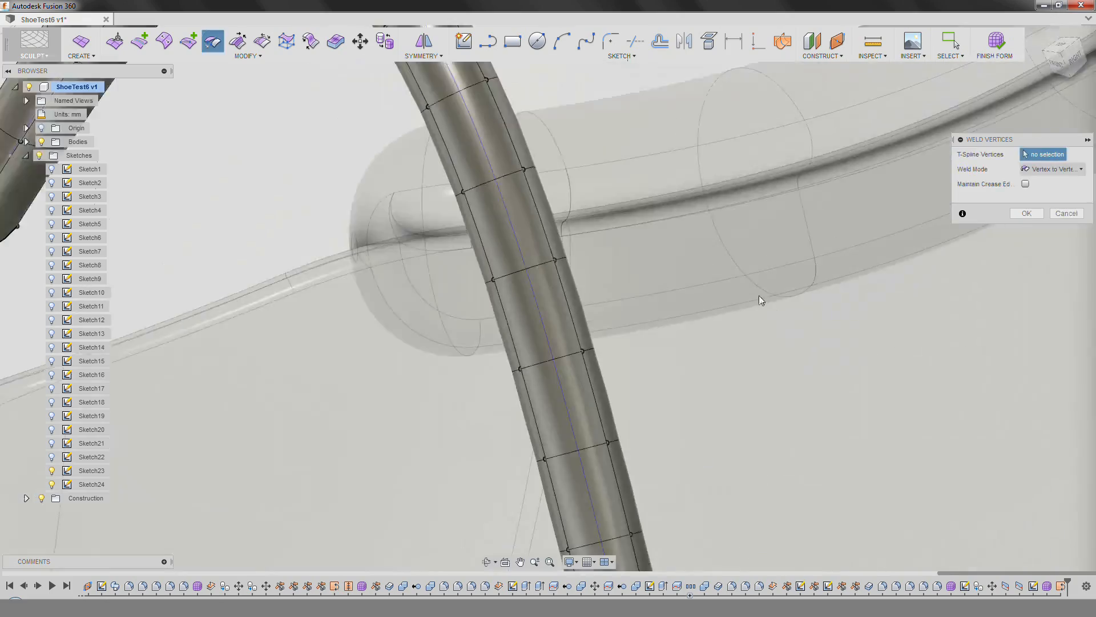
Weld the remaining vertices around the pipe and lace ends and accept the weld.
middle_click_drag(759, 301, 824, 375, "shift")
scroll(377, 306, "up", 6)
scroll(269, 328, "down", 6)
middle_click_drag(269, 327, 827, 372, "shift")
scroll(827, 372, "up", 4)
scroll(827, 372, "up", 3)
left_click(846, 379)
left_click(860, 472)
middle_click_drag(859, 473, 799, 325, "shift")
scroll(841, 409, "down", 5)
left_click(1026, 213)
Shift the edge ring on the far side of the welded bend with Edit Form.
left_click(115, 41)
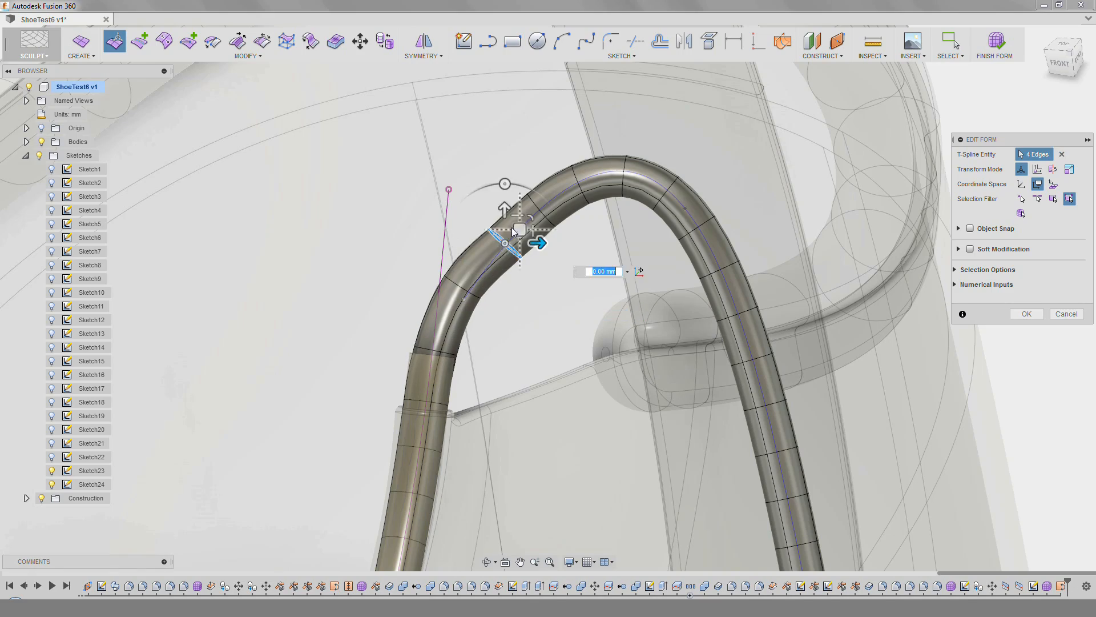
double_click(674, 178)
left_click_drag(681, 179, 687, 185)
scroll(746, 298, "down", 4)
Window-select edges along the strand beside the bend and delete them, then close Edit Form.
left_click_drag(805, 208, 598, 382)
left_click(1037, 199)
scroll(742, 240, "down", 2)
left_click_drag(770, 184, 595, 376)
key("Delete")
middle_click_drag(712, 317, 690, 283, "shift")
left_click(1053, 199)
left_click(594, 300)
left_click(1071, 314)
Cap the open edge at the gap in the lace strand with Fill Hole in Reduced Star mode, maintaining crease edges.
scroll(742, 252, "down", 5)
middle_click_drag(742, 251, 545, 224, "shift")
scroll(592, 415, "up", 4)
scroll(592, 416, "down", 4)
middle_click_drag(597, 371, 557, 386, "shift")
scroll(777, 214, "up", 8)
left_click(248, 55)
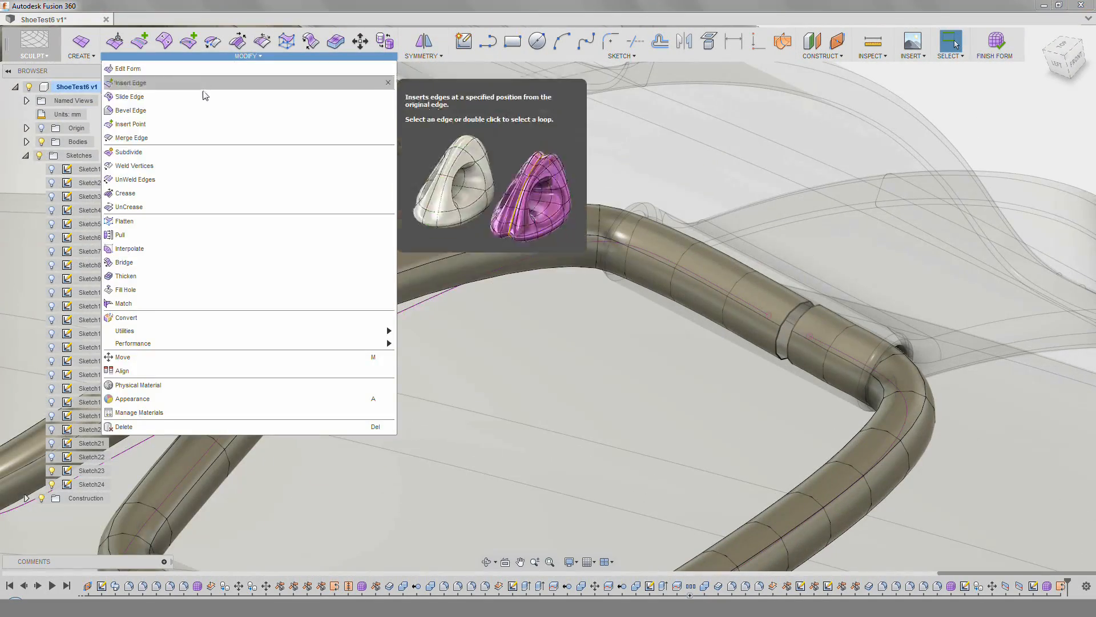
left_click(181, 272)
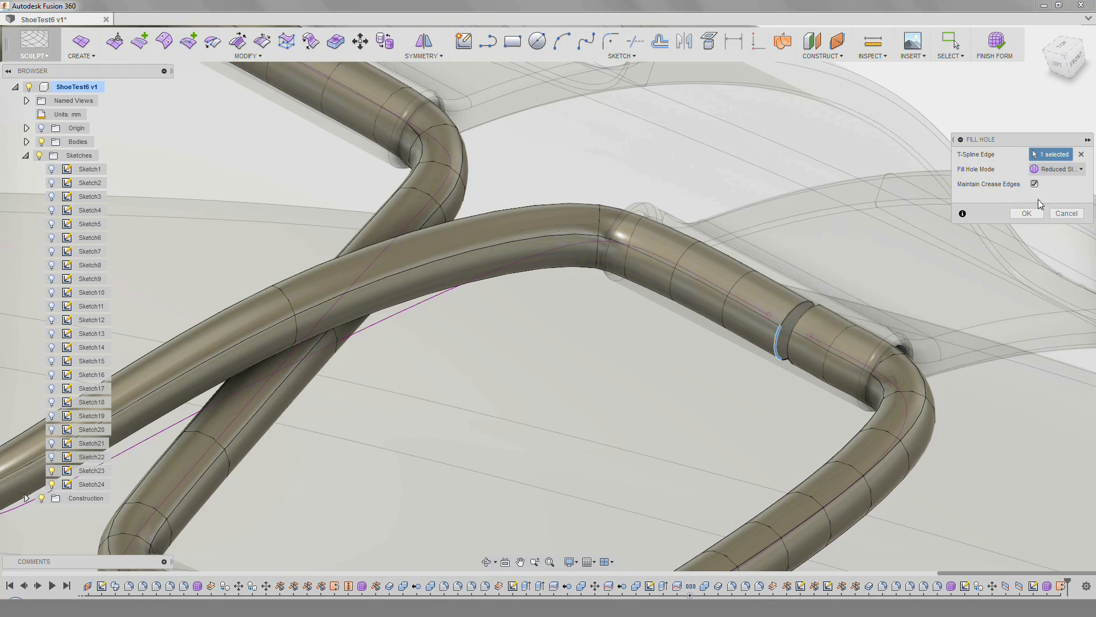
middle_click_drag(790, 116, 974, 326, "shift")
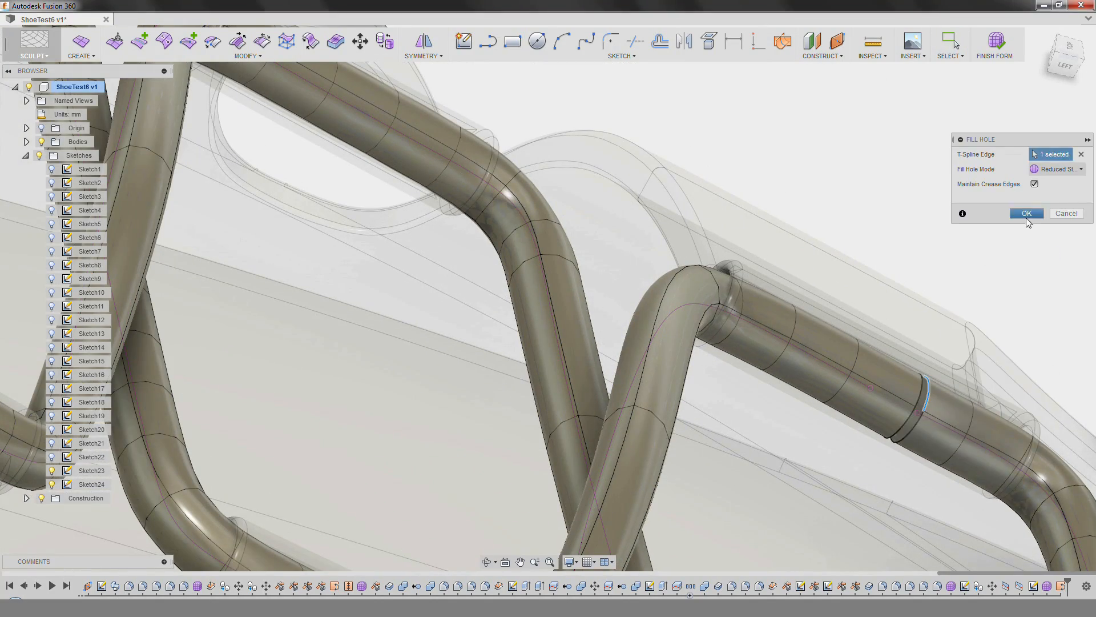
left_click(1026, 218)
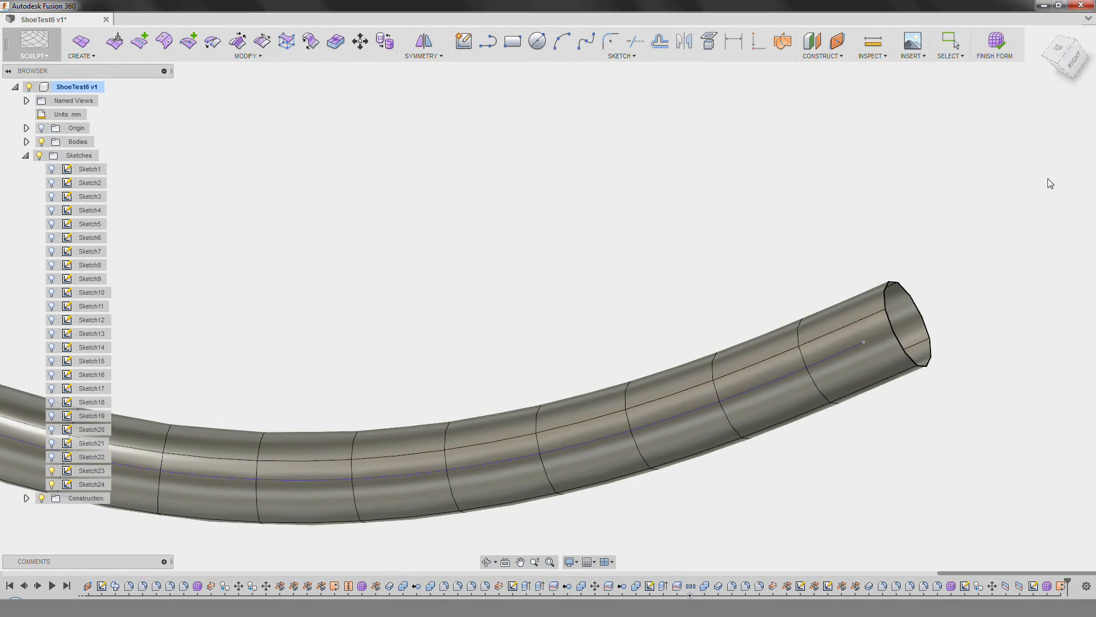
Close the open free end of the loose lace with Fill Hole in Reduced Star mode.
left_click(1060, 182)
left_click(247, 56)
left_click(205, 268)
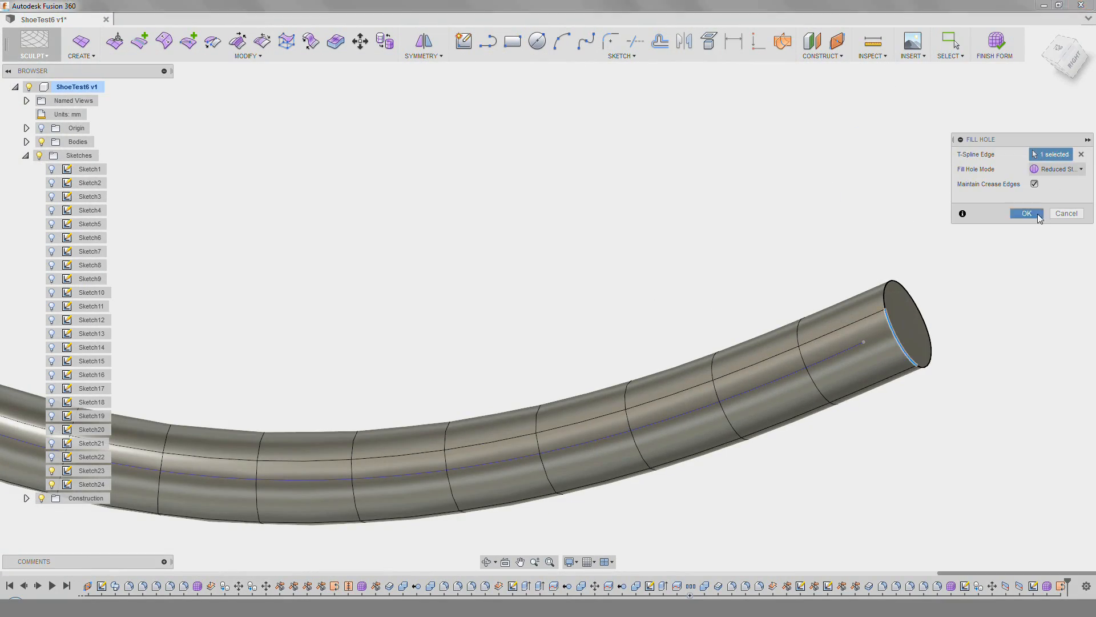
left_click(1026, 214)
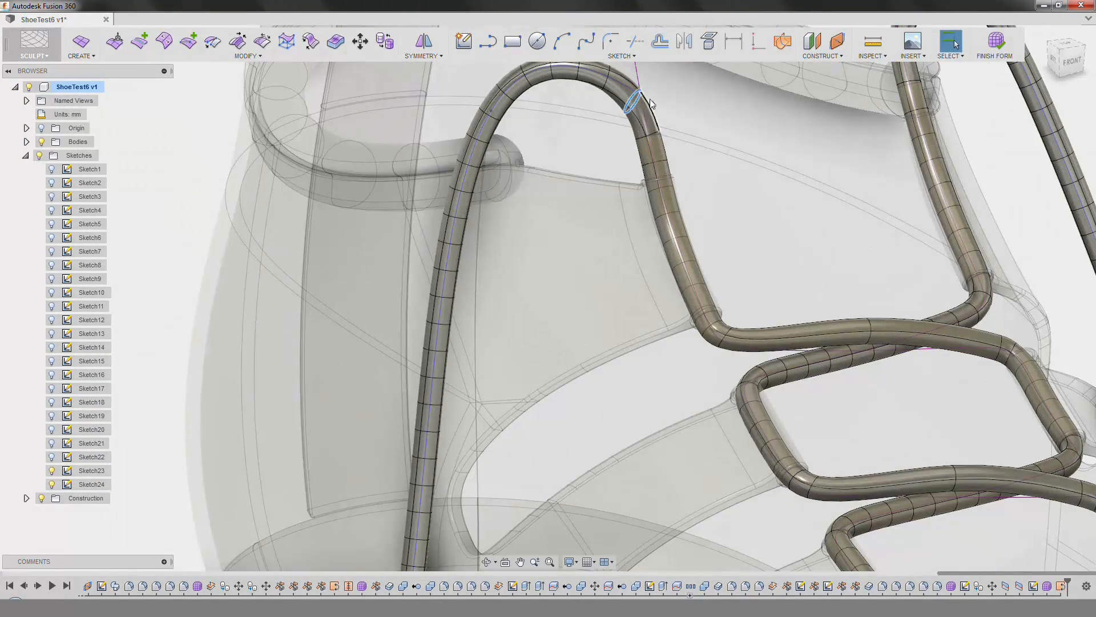
Delete the selected edge ring near the top of the other lace's bend.
key("Delete")
middle_click_drag(582, 118, 617, 214)
scroll(579, 167, "up", 2)
scroll(621, 200, "up", 3)
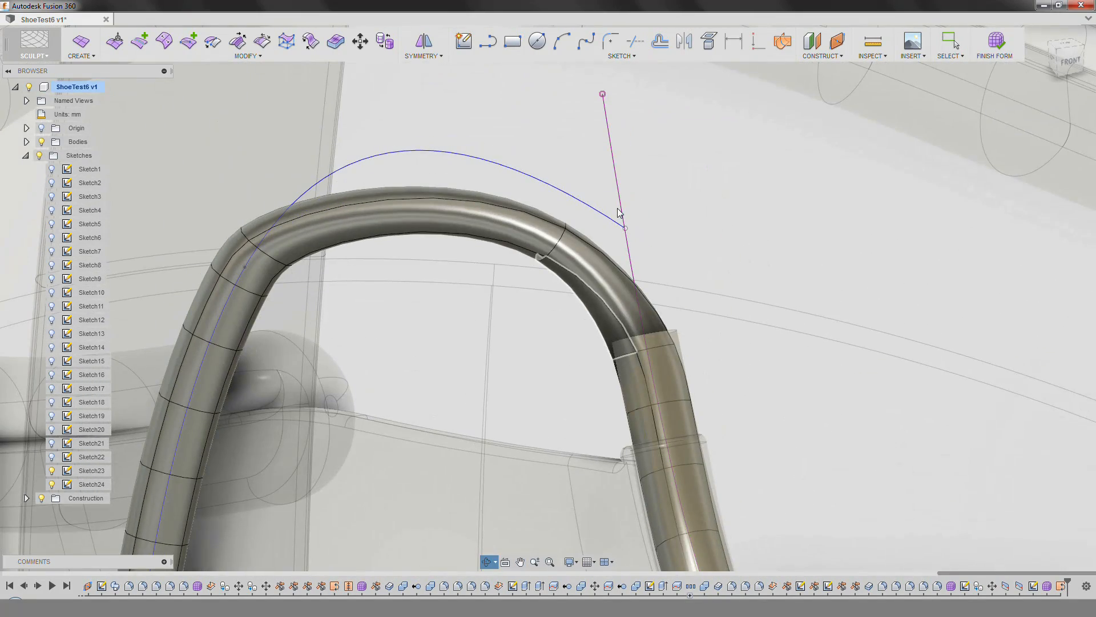
scroll(517, 228, "up", 1)
Adjust the edge rings where this bend meets the lace strand with Edit Form.
left_click_drag(350, 192, 468, 235)
scroll(467, 235, "down", 4)
left_click(575, 315)
middle_click_drag(575, 315, 470, 234)
scroll(470, 235, "up", 4)
double_click(492, 232)
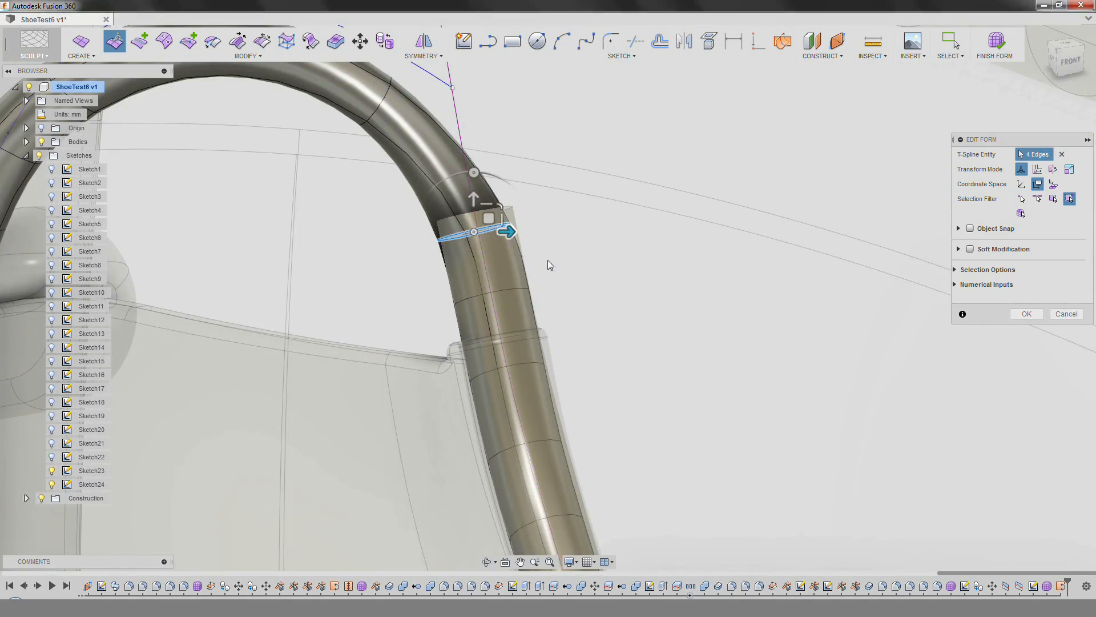
key("Delete")
scroll(394, 188, "down", 2)
left_click(368, 129)
left_click_drag(384, 120, 379, 125)
Scale the bend's edge ring by about 1.07, nudge one of its edges to smooth the curve, and accept the form edit.
scroll(379, 125, "down", 3)
middle_click_drag(378, 125, 517, 273, "shift")
scroll(516, 273, "up", 4)
left_click(632, 329)
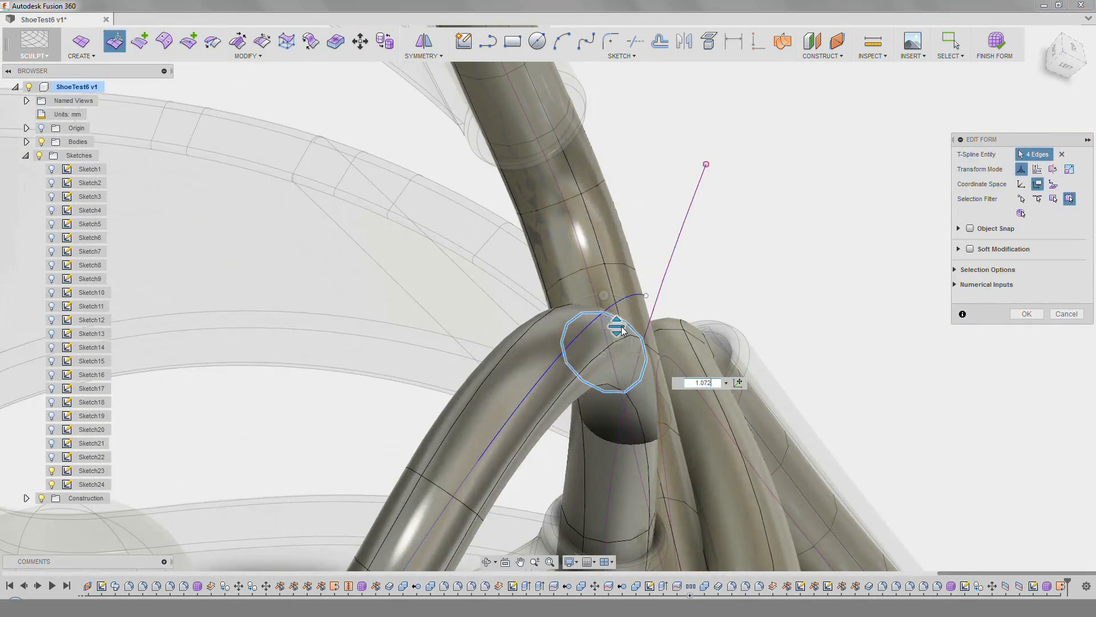
scroll(621, 339, "down", 2)
middle_click_drag(621, 339, 653, 387, "shift")
left_click(653, 387)
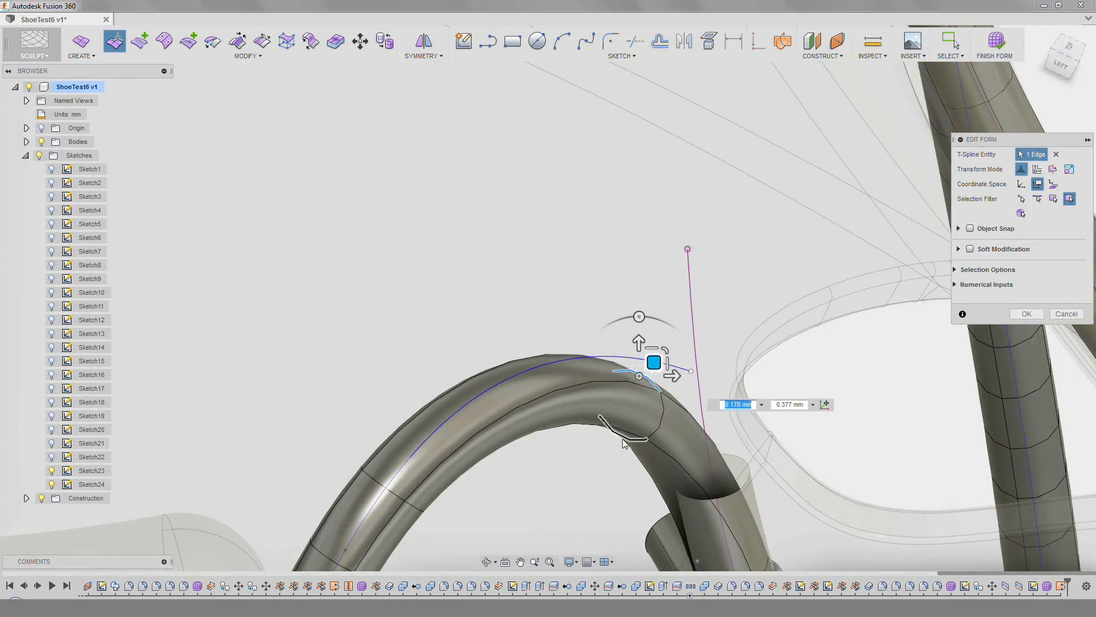
scroll(668, 284, "down", 6)
middle_click_drag(668, 284, 551, 233, "shift")
scroll(578, 178, "up", 4)
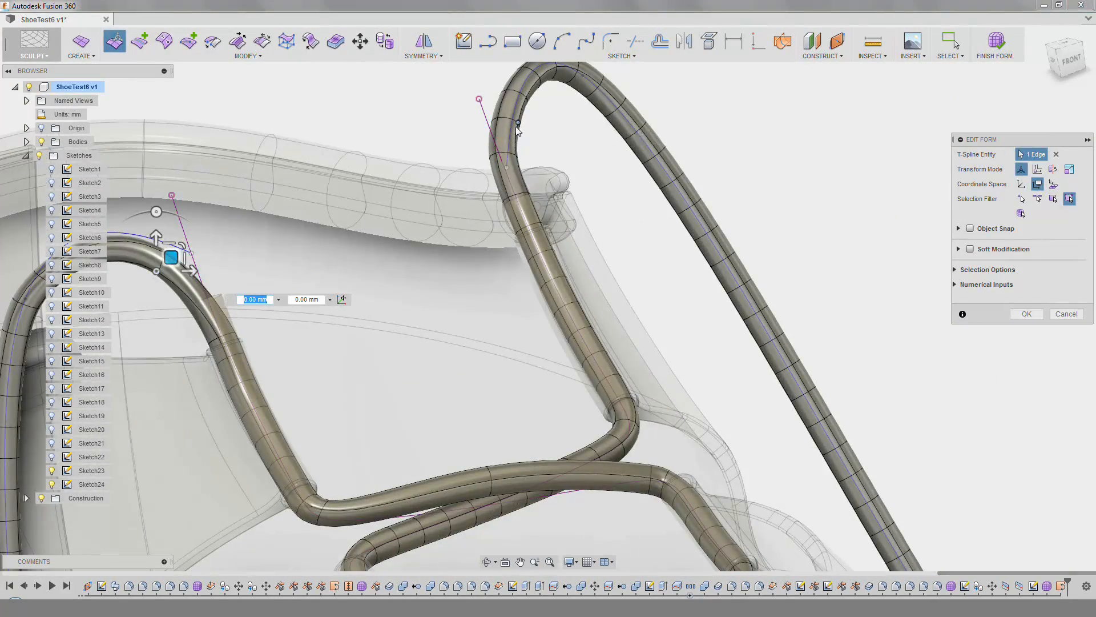
left_click(1036, 317)
Finish the form and show Body7, Body8 and Body13 to complete the shoe.
scroll(673, 268, "down", 5)
left_click(1009, 43)
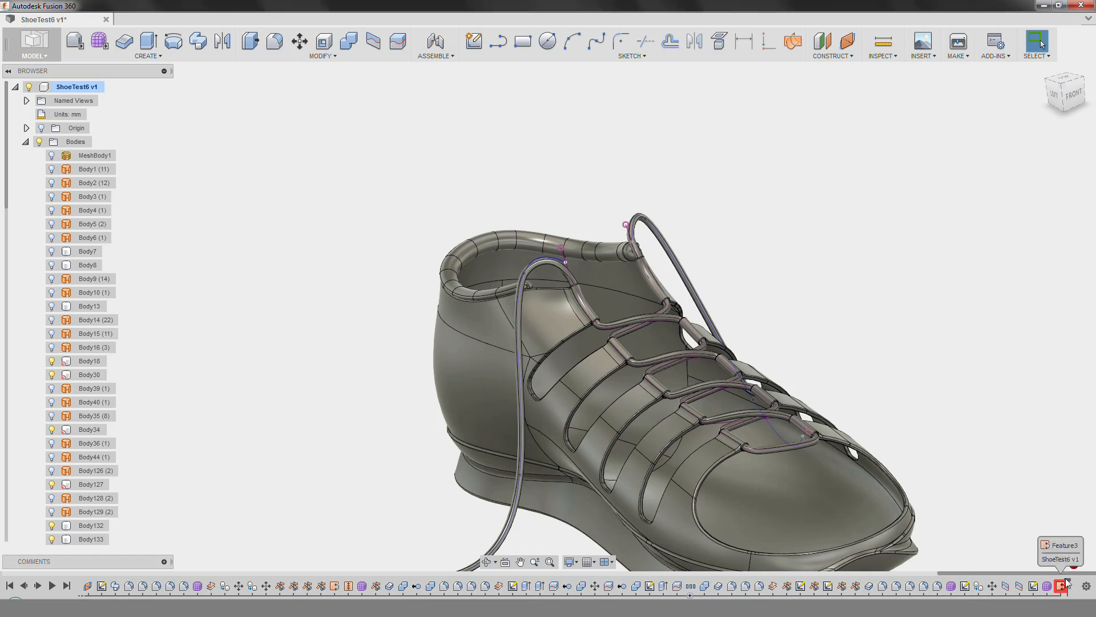
middle_click_drag(386, 219, 220, 249, "shift")
scroll(23, 323, "down", 1)
left_click(51, 278)
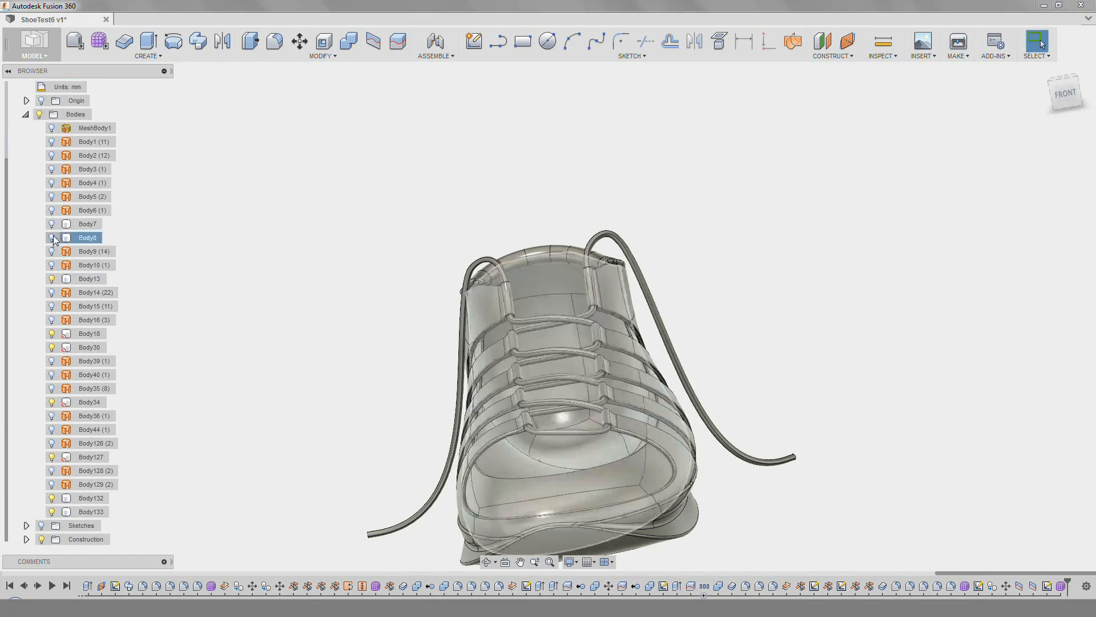
middle_click_drag(440, 344, 630, 147, "shift")
scroll(550, 375, "up", 2)
scroll(735, 412, "down", 1)
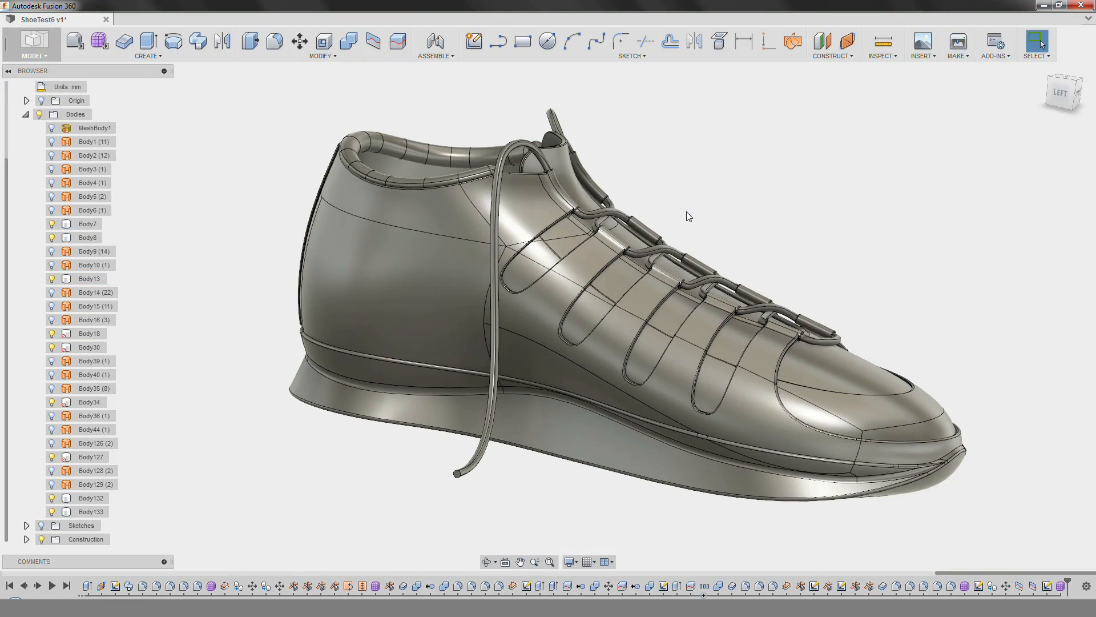
scroll(564, 209, "up", 5)
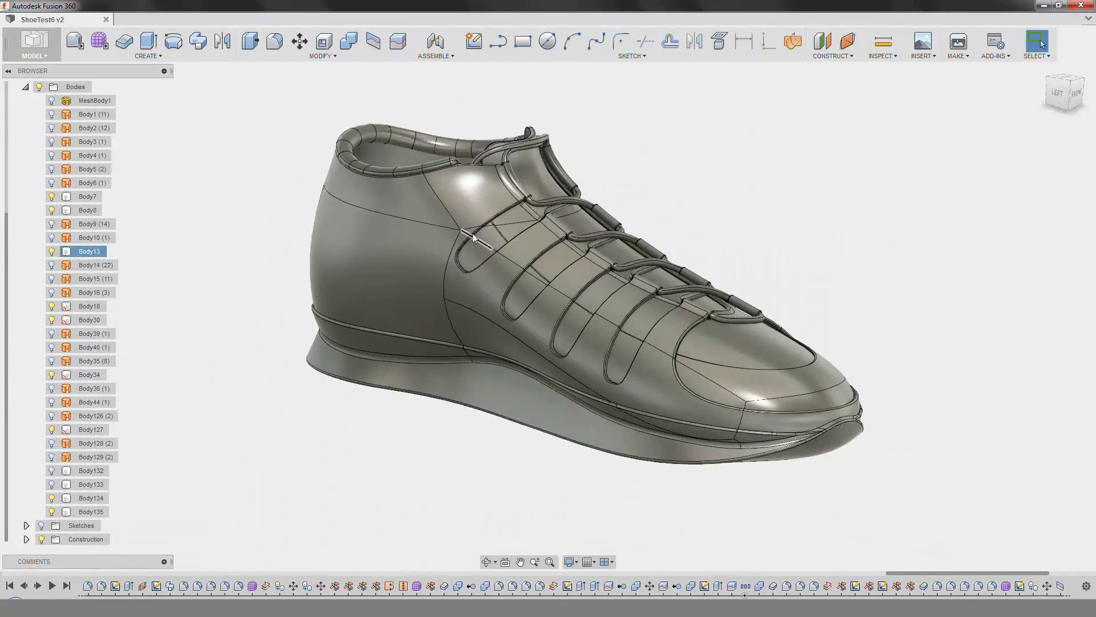
Show lace bodies Body132 and Body133, and hide Body134 and Body135.
left_click(54, 471)
left_click(53, 485)
scroll(303, 371, "down", 1)
middle_click_drag(302, 371, 269, 368)
left_click(53, 498)
left_click(53, 511)
middle_click_drag(325, 411, 313, 432, "shift")
scroll(313, 437, "up", 3)
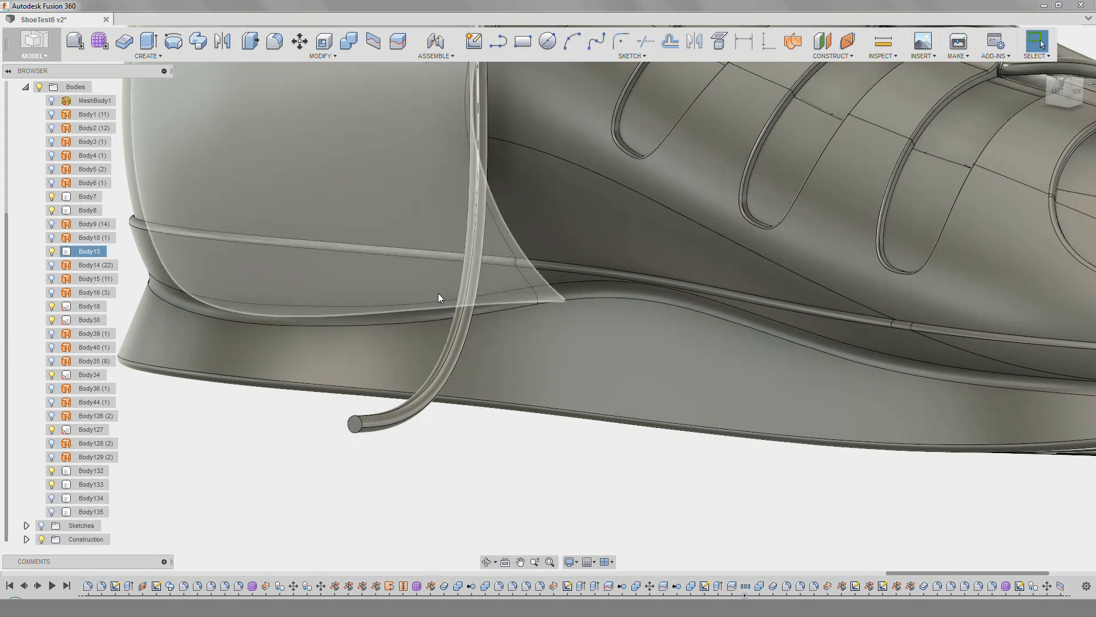
Show the lace spline sketches and create a Plane Along Path at the free end of the first loose lace.
left_click(26, 525)
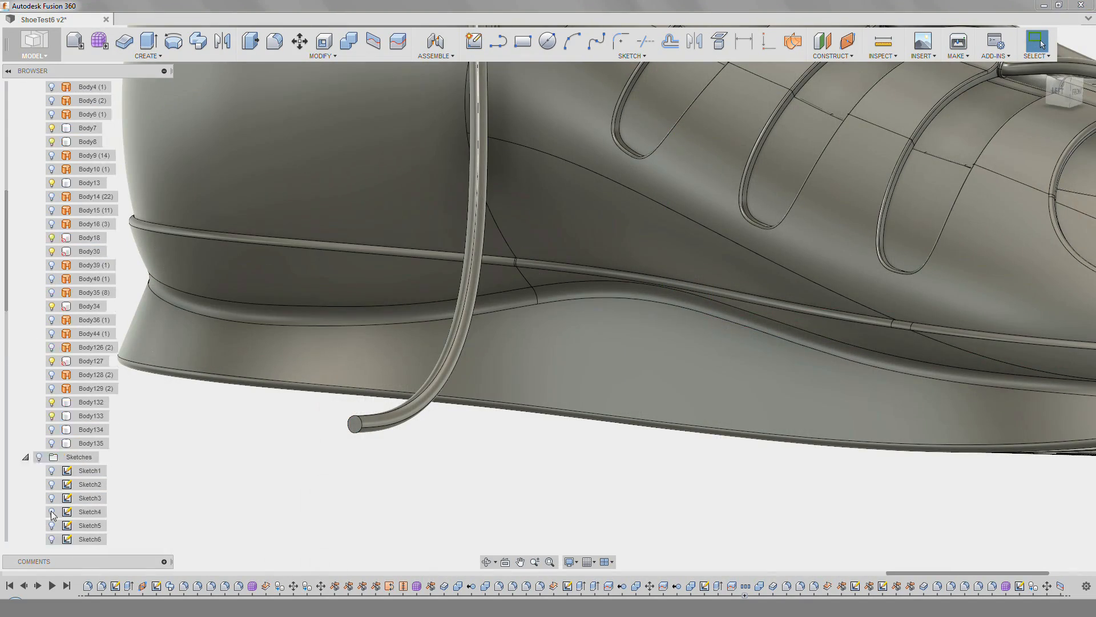
left_click(847, 41)
left_click(363, 423)
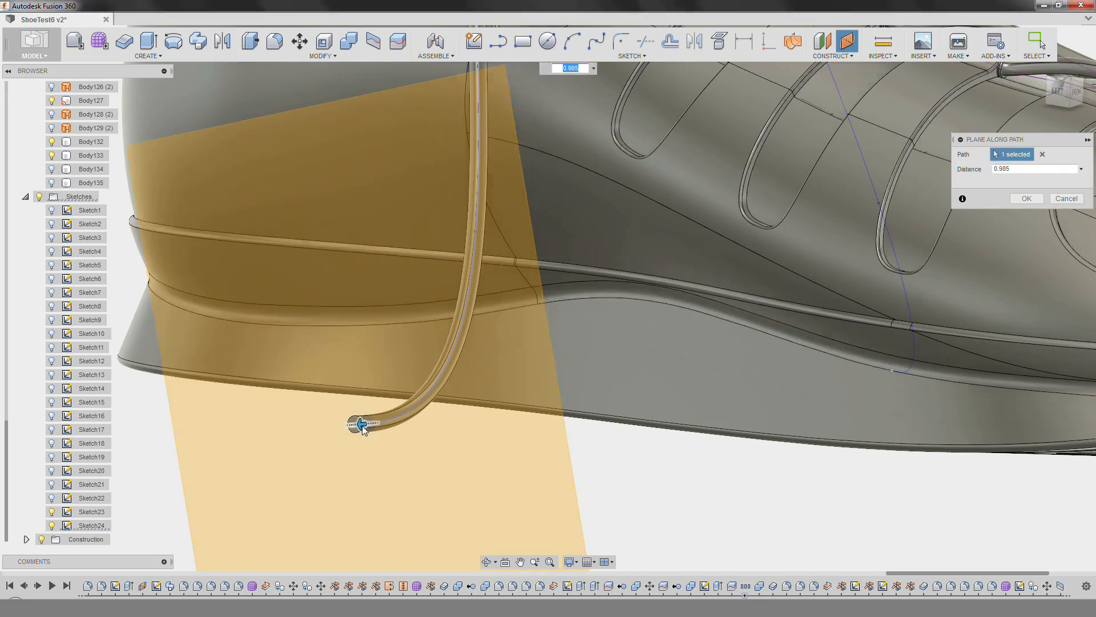
left_click_drag(359, 424, 225, 411)
left_click(1026, 200)
scroll(376, 443, "down", 1)
middle_click_drag(376, 443, 412, 458, "shift")
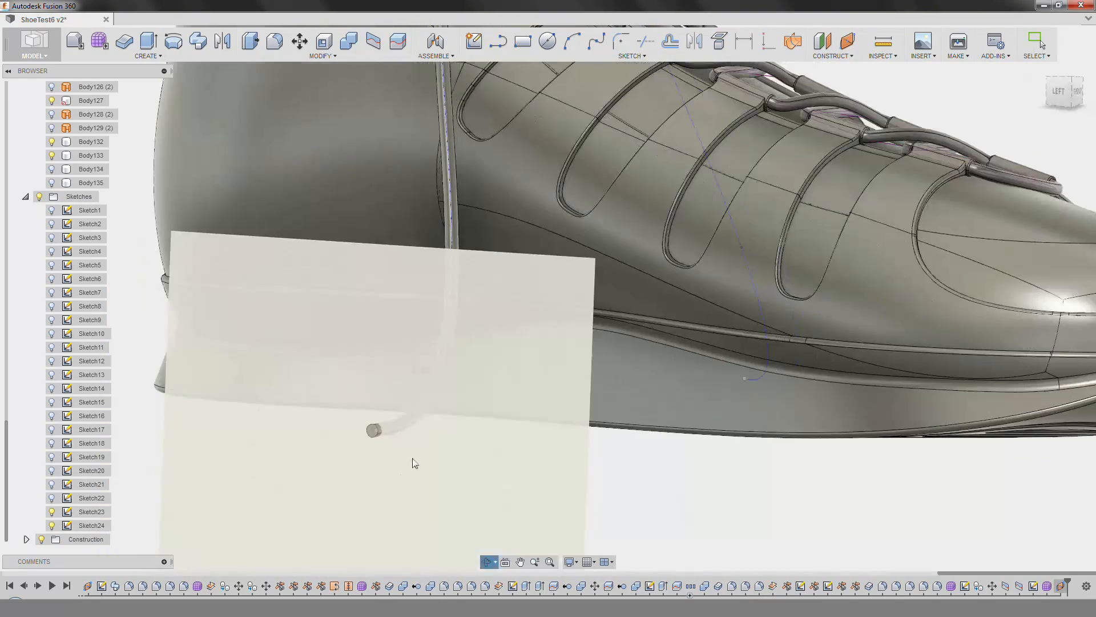
Sketch a circle slightly larger than the lace on the new plane, centred on the lace end.
left_click(412, 458)
left_click(476, 45)
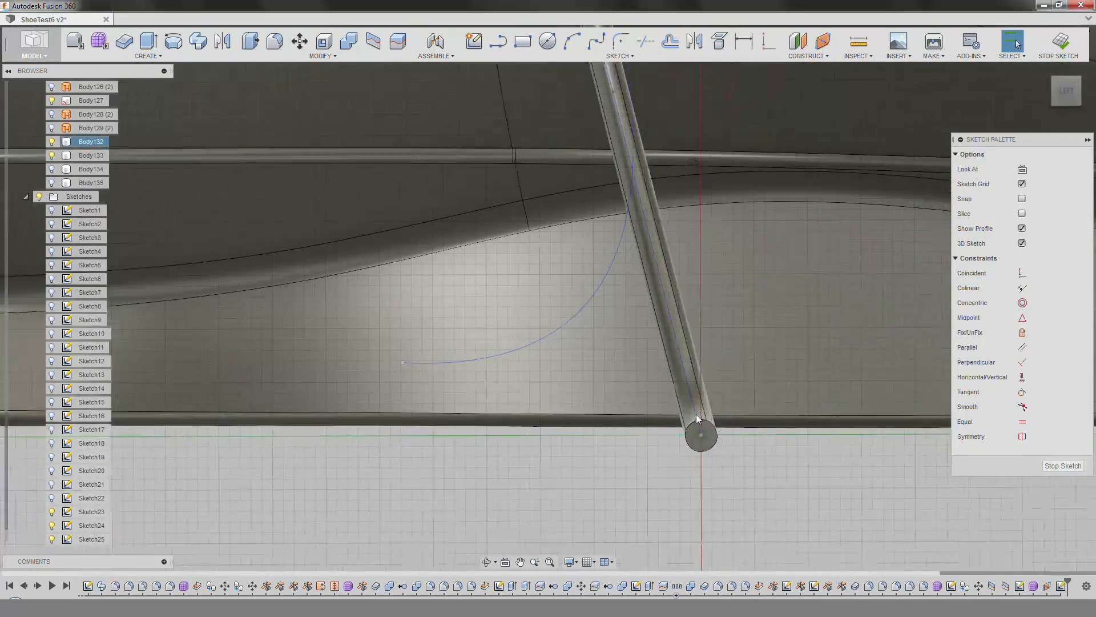
key("c")
left_click(647, 416)
left_click(669, 418)
scroll(671, 333, "down", 6)
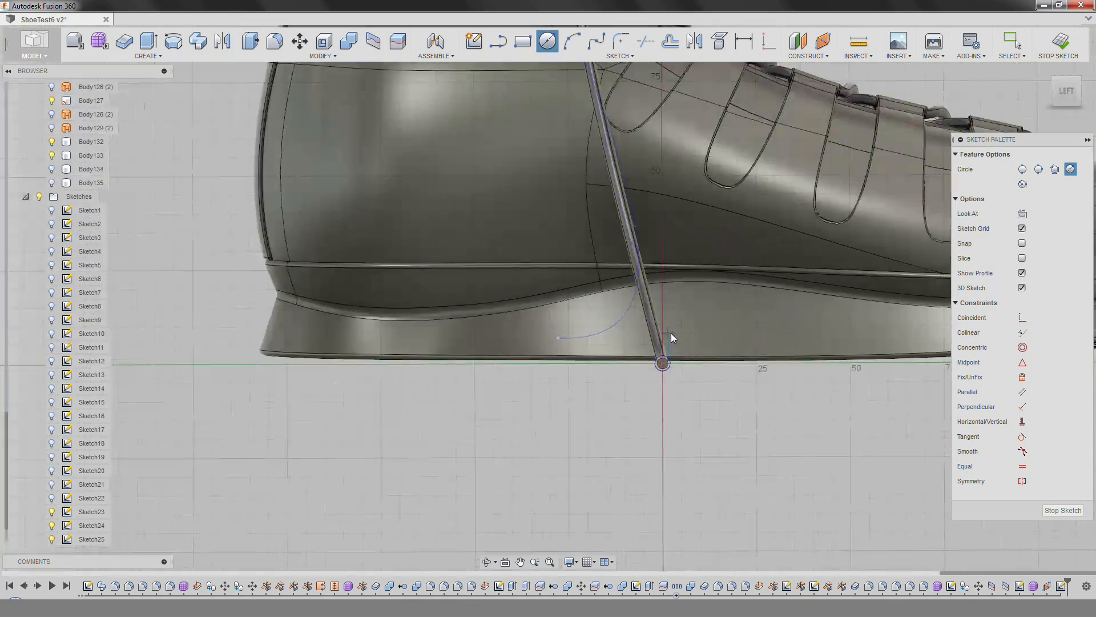
middle_click_drag(670, 334, 539, 353)
scroll(560, 338, "up", 4)
scroll(471, 390, "up", 5)
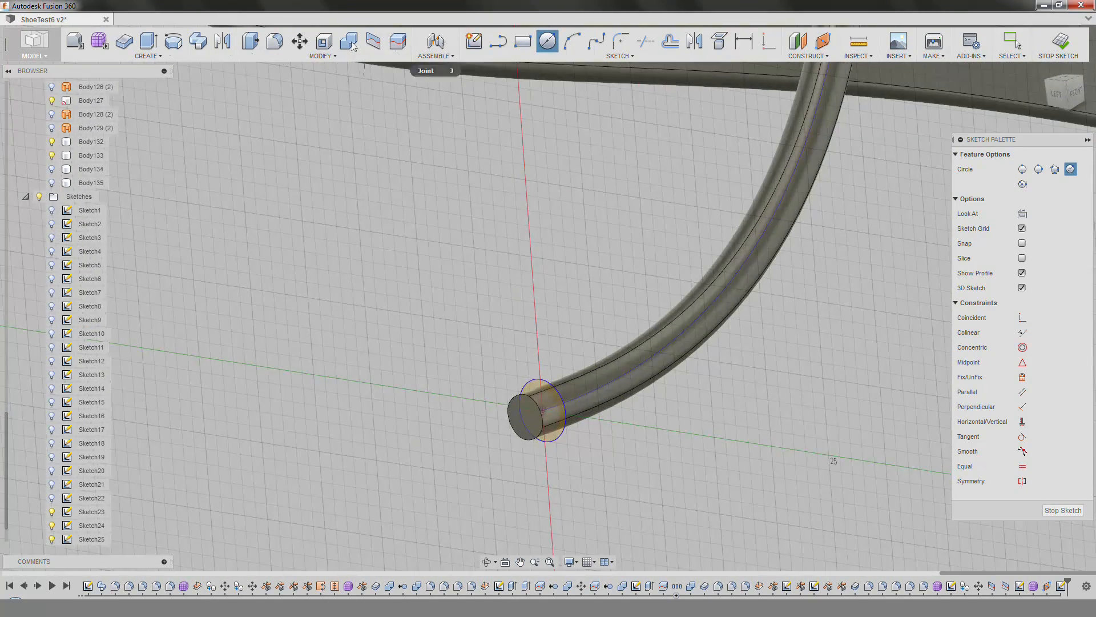
Extrude the circle outward as a separate body to form the lace tip.
left_click(161, 44)
left_click_drag(539, 413, 437, 448)
scroll(437, 448, "down", 4)
key("Return")
Fillet the outer end edge of the lace tip into a rounded nose.
key("f")
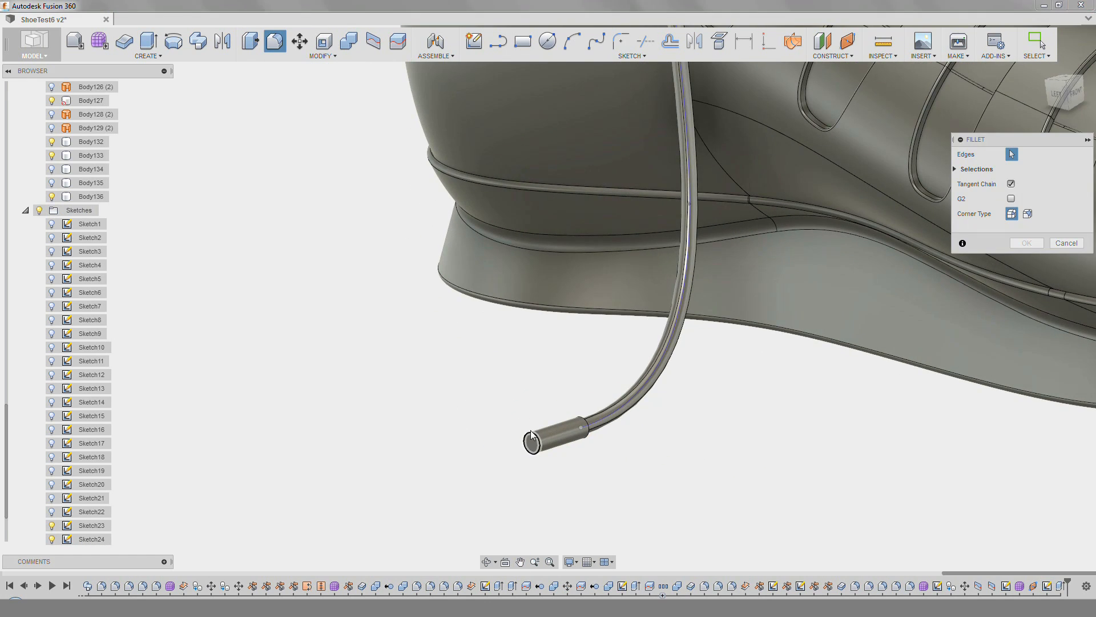
scroll(517, 423, "up", 4)
left_click_drag(519, 411, 528, 420)
key("Return")
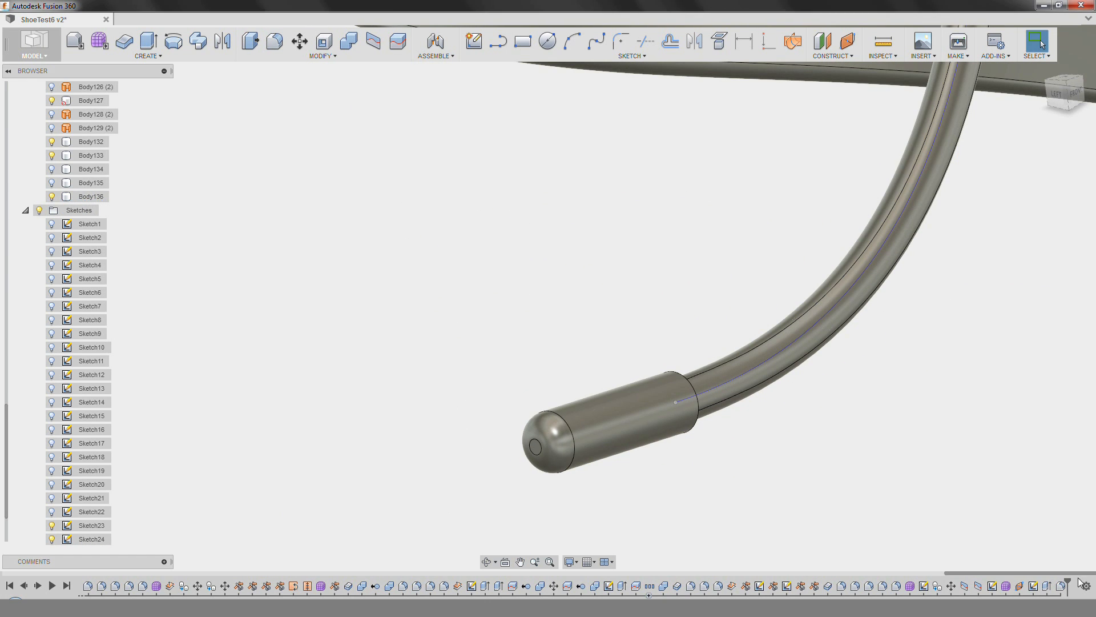
Edit the lace tip's sketch and dimension the circle's diameter.
right_click(1035, 586)
left_click(1030, 502)
key("d")
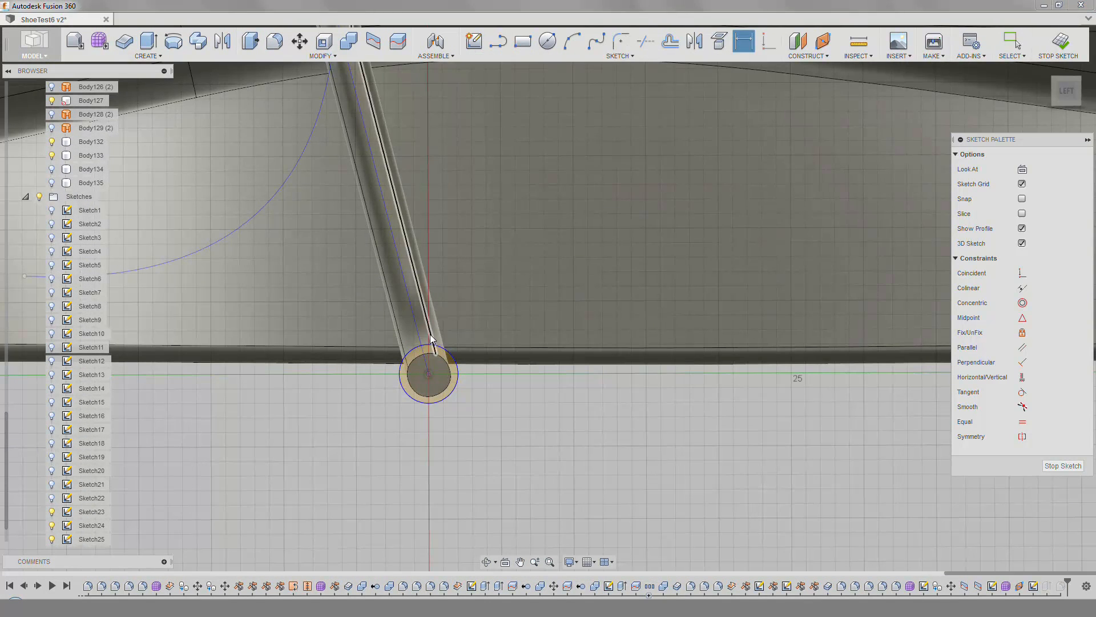
left_click(425, 345)
left_click(513, 309)
key("Return")
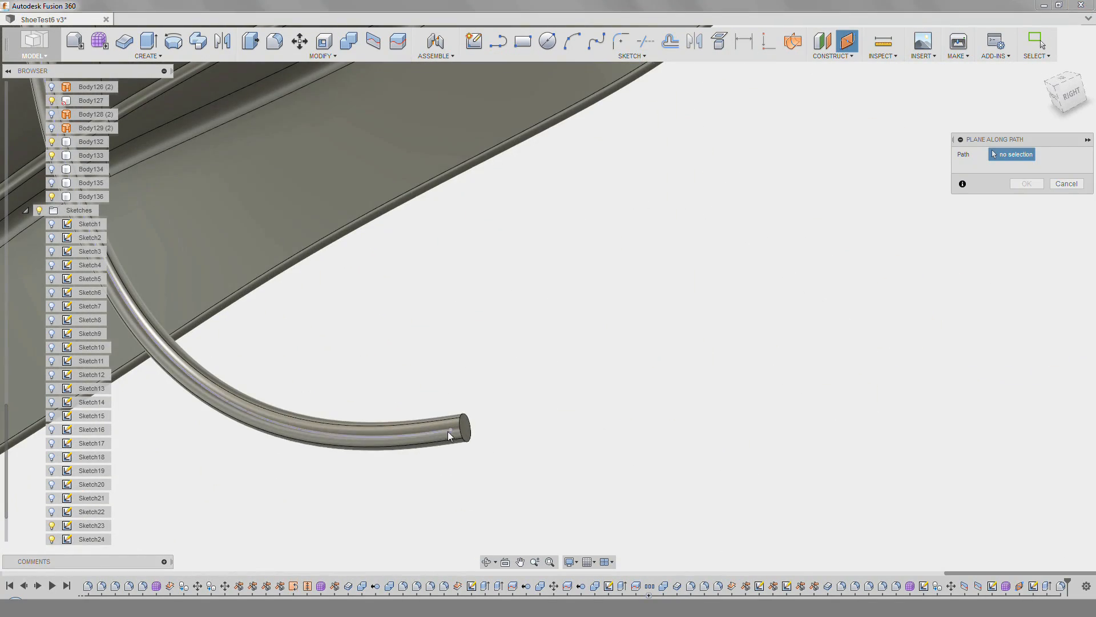
Create a Plane Along Path at the other loose lace's end and sketch a 4 mm diameter circle centred on it.
left_click(449, 436)
left_click(1027, 200)
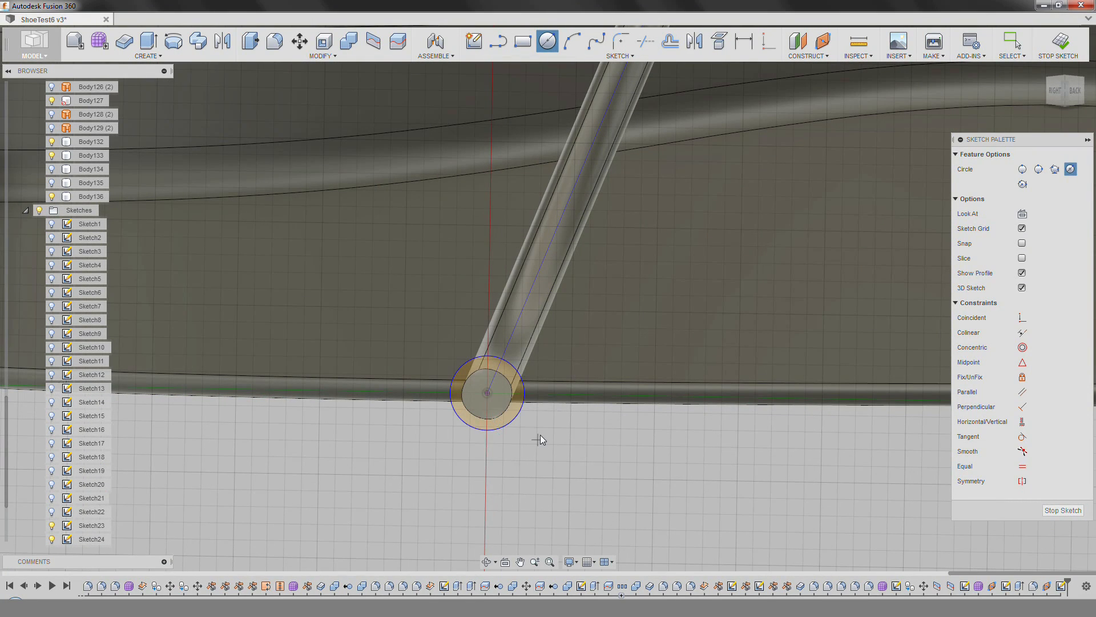
right_click(540, 436)
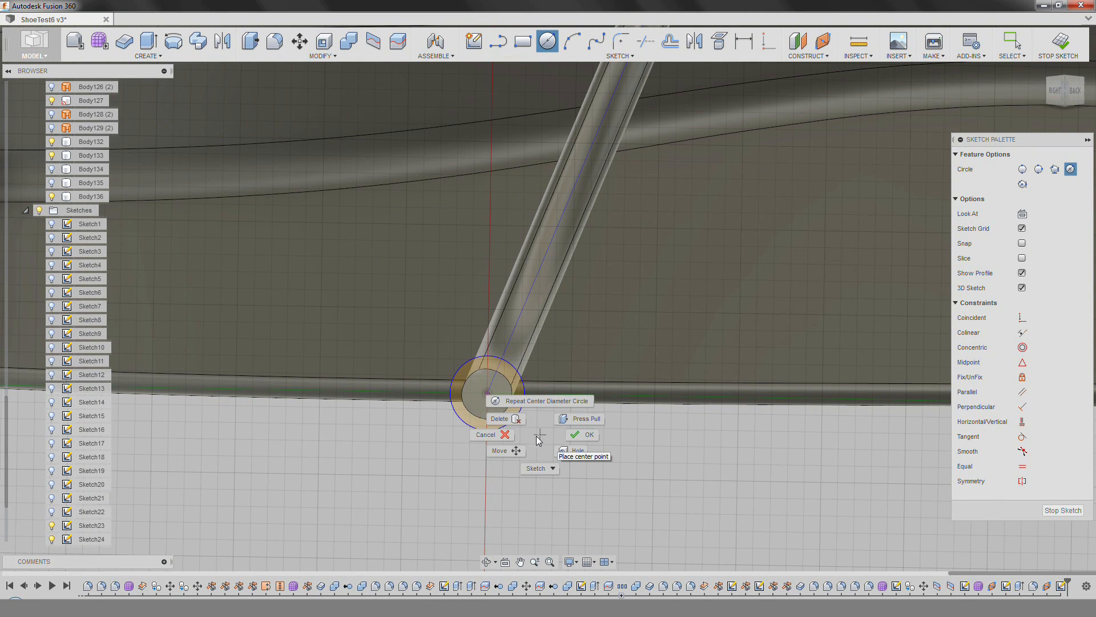
left_click(743, 41)
left_click(513, 421)
left_click(541, 444)
type("4")
key("Return")
Extrude the second tip's circle 6 mm outward as a new body.
left_click(149, 41)
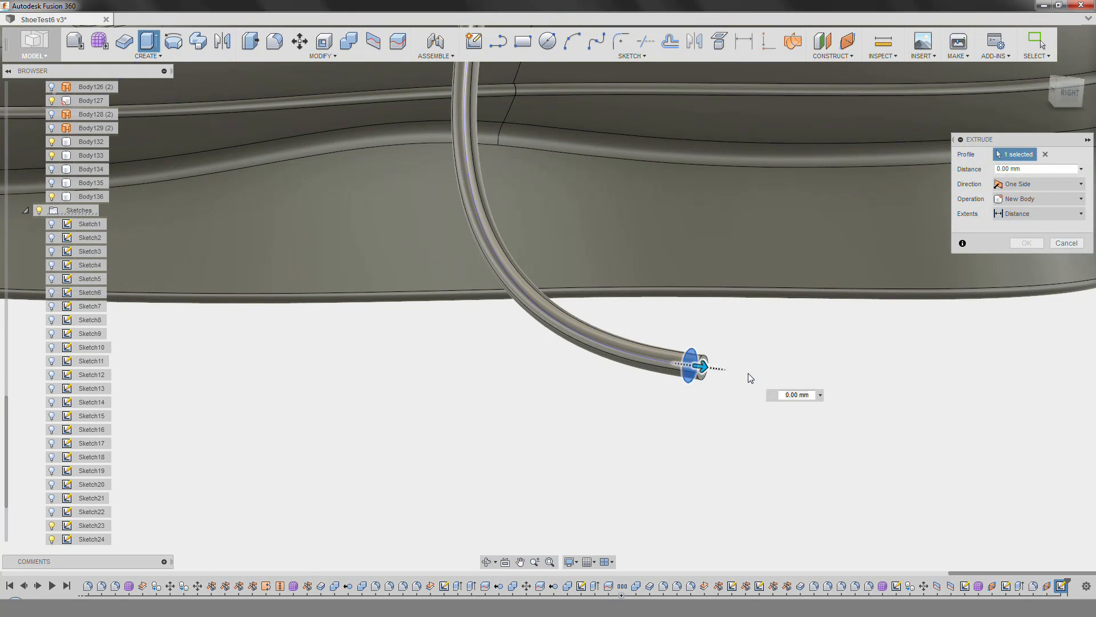
left_click_drag(701, 367, 748, 374)
left_click(1040, 213)
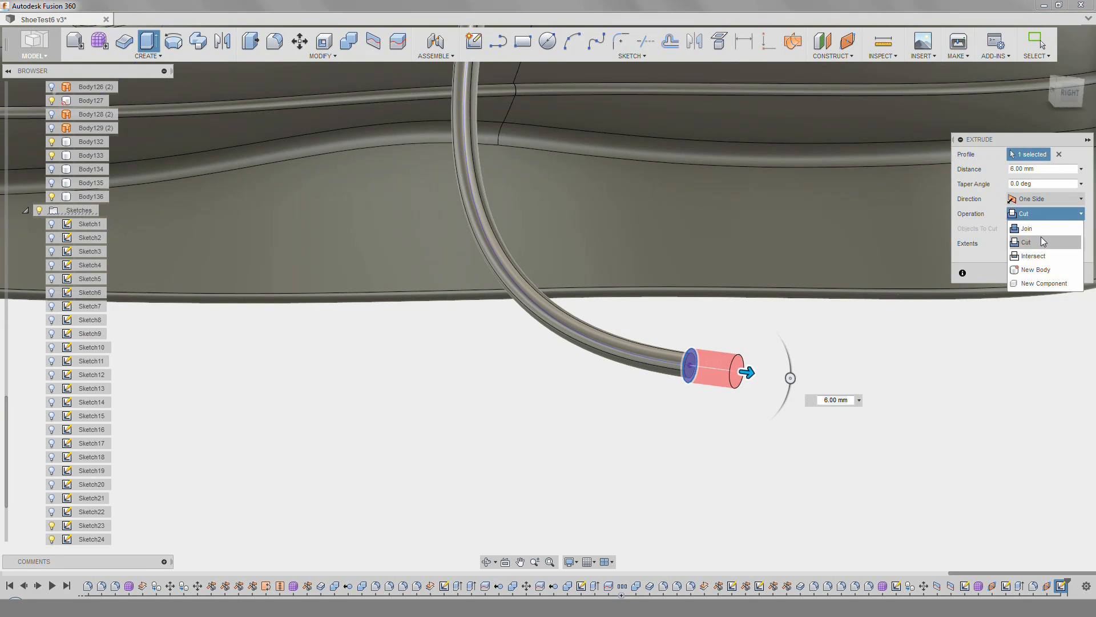
left_click(1039, 270)
left_click(1037, 259)
Check the first lace tip's extrusion distance and match the second tip's length to it.
right_click(1006, 588)
left_click(1041, 504)
key("Escape")
left_click(1038, 514)
key("Escape")
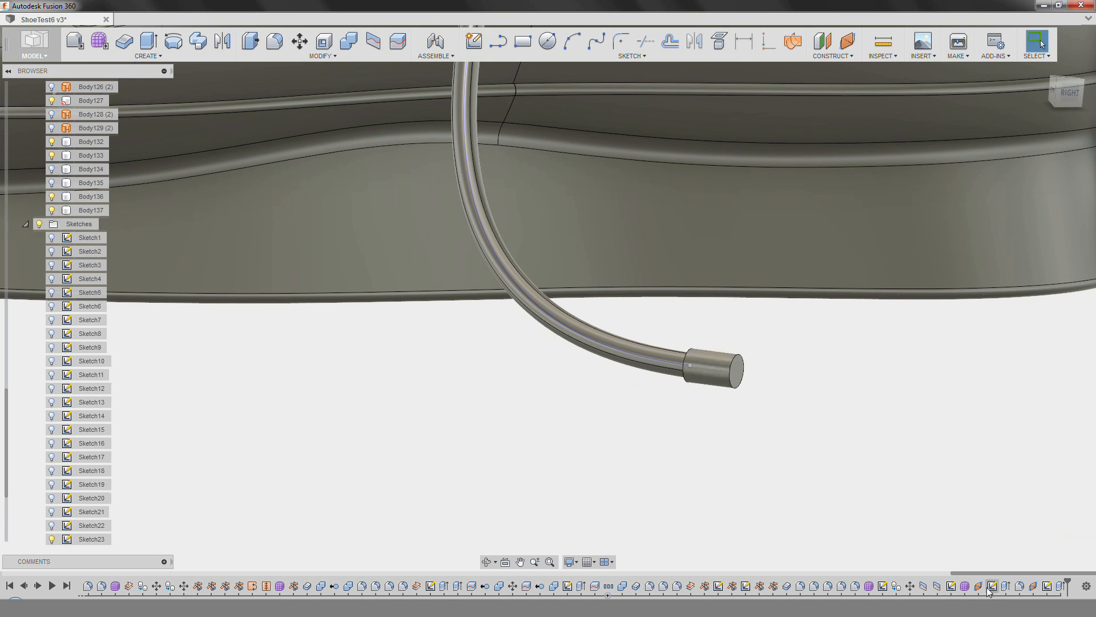
key("Return")
Fillet the outer end edge of the second lace tip into a rounded nose.
key("f")
left_click(787, 377)
key("Return")
scroll(684, 409, "down", 7)
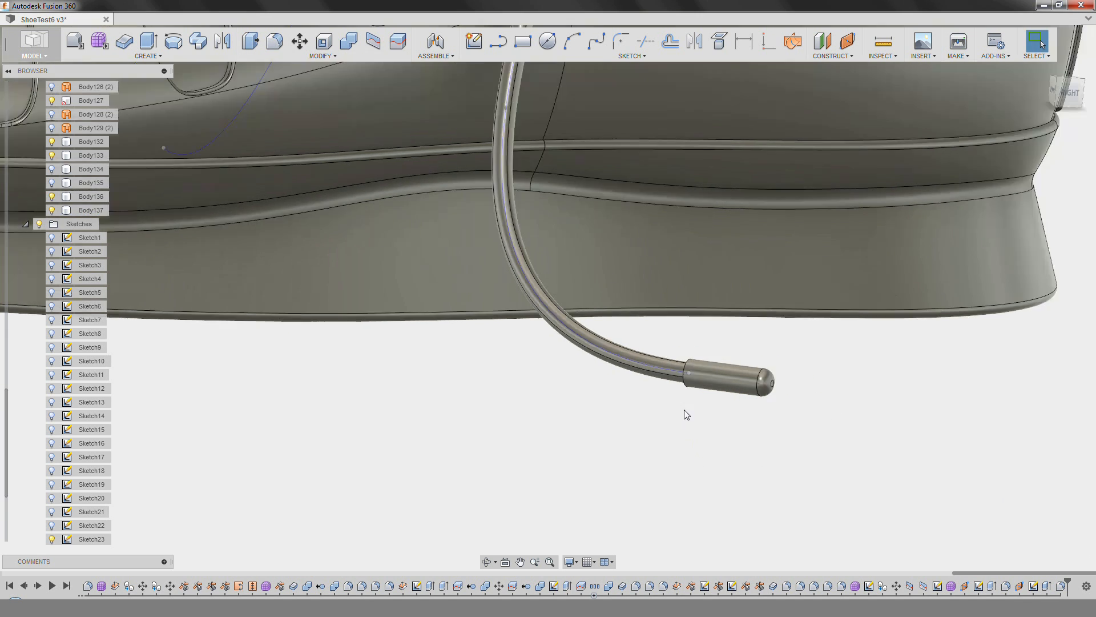
Offset the foot surface Body1 outward by 4 mm as a new body.
middle_click_drag(516, 353, 811, 437, "shift")
scroll(56, 544, "down", 2)
mouse_move(502, 548)
middle_mouse_down("shift")
mouse_move(541, 509)
mouse_move(557, 431)
mouse_move(638, 379)
mouse_move(687, 289)
mouse_move(464, 341)
mouse_move(775, 333)
mouse_move(932, 374)
mouse_move(737, 366)
mouse_move(645, 292)
mouse_move(649, 222)
middle_mouse_up("shift")
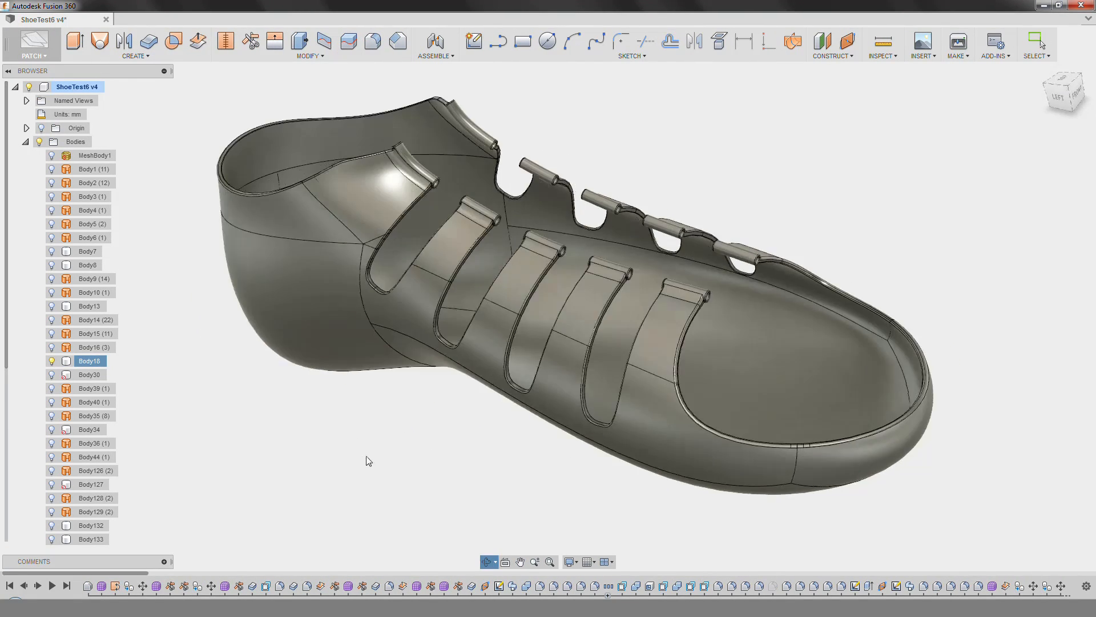
middle_click_drag(368, 457, 276, 281, "shift")
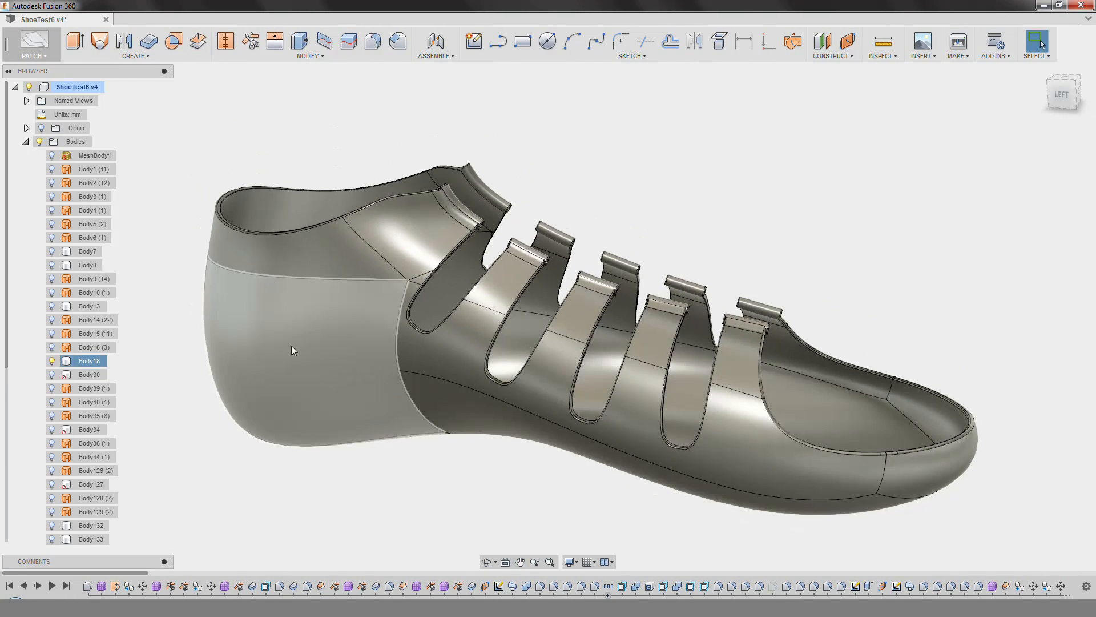
left_click(80, 169)
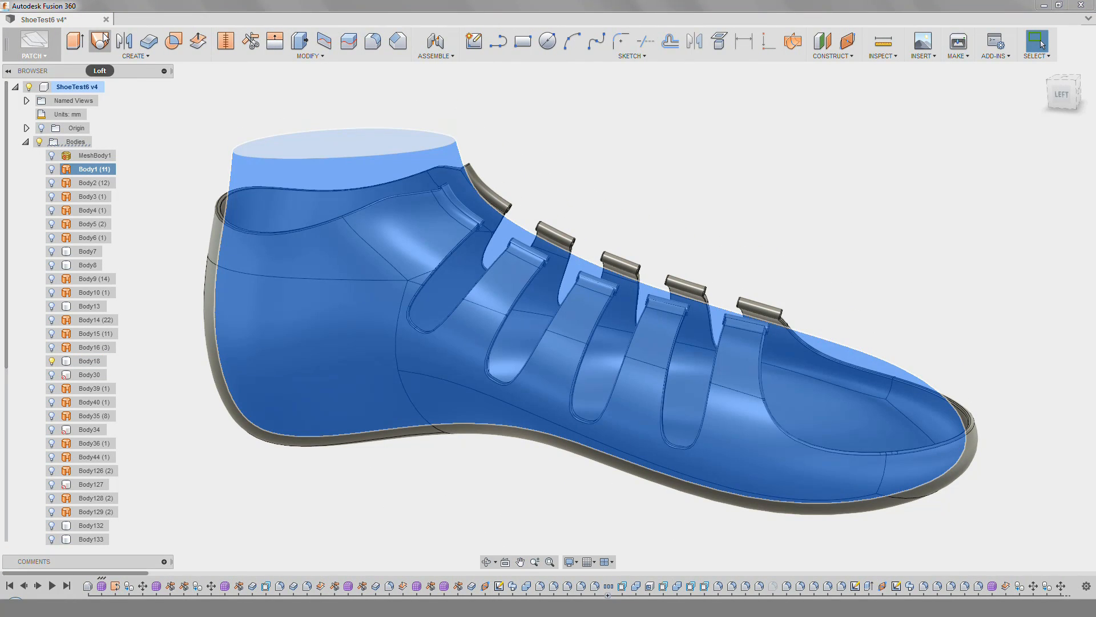
left_click(198, 40)
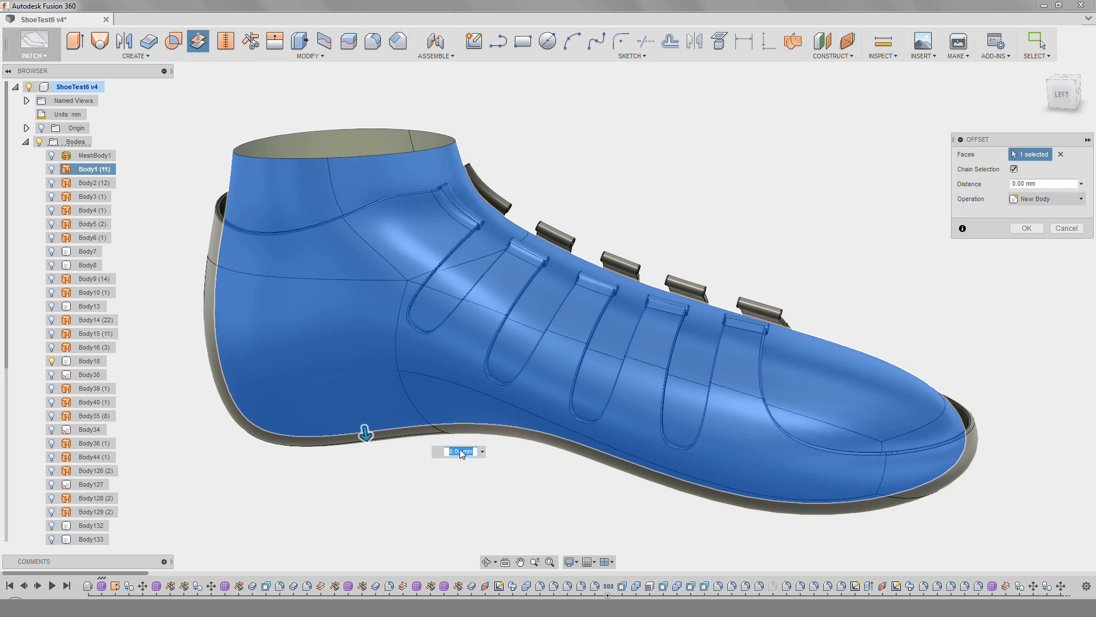
type("4")
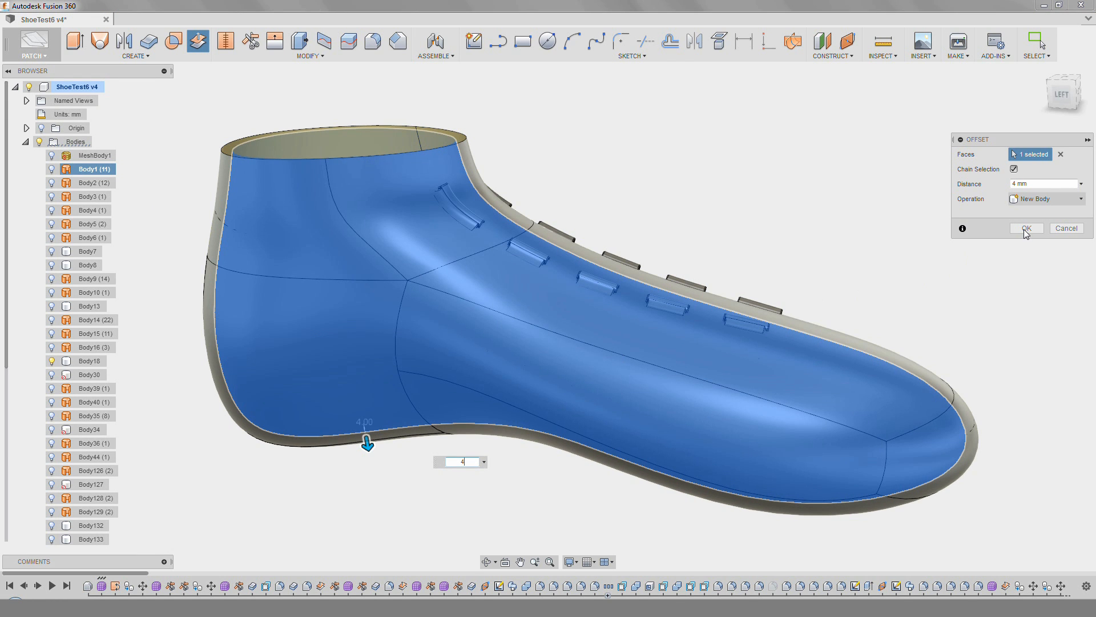
left_click(1026, 228)
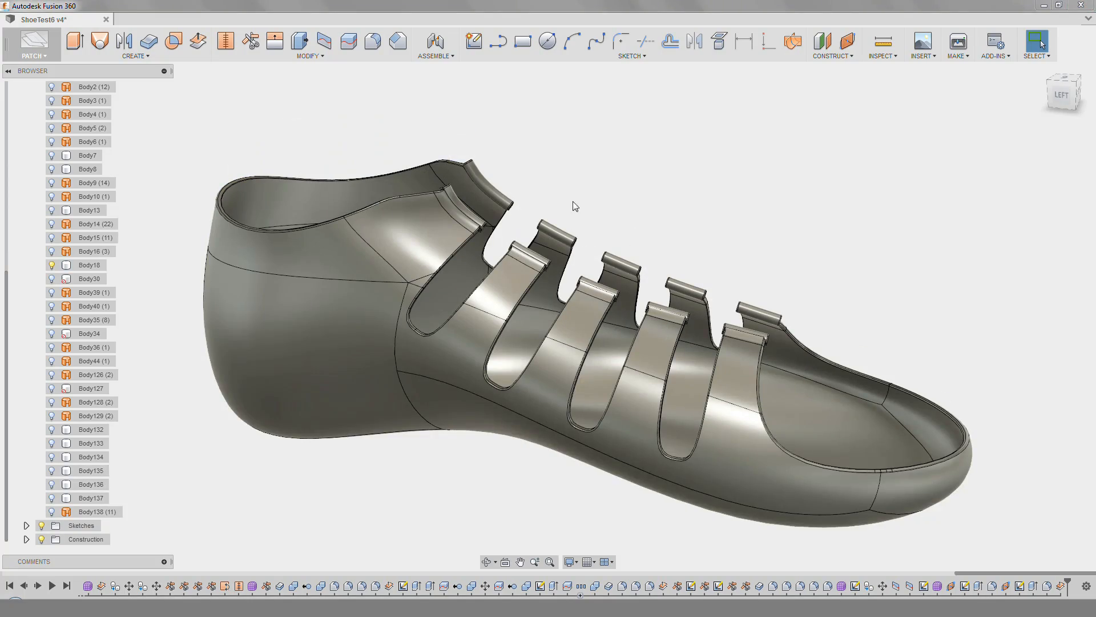
Start a new sketch on the side plane and view the shoe squarely from the left.
scroll(48, 131, "up", 5)
left_click(529, 386)
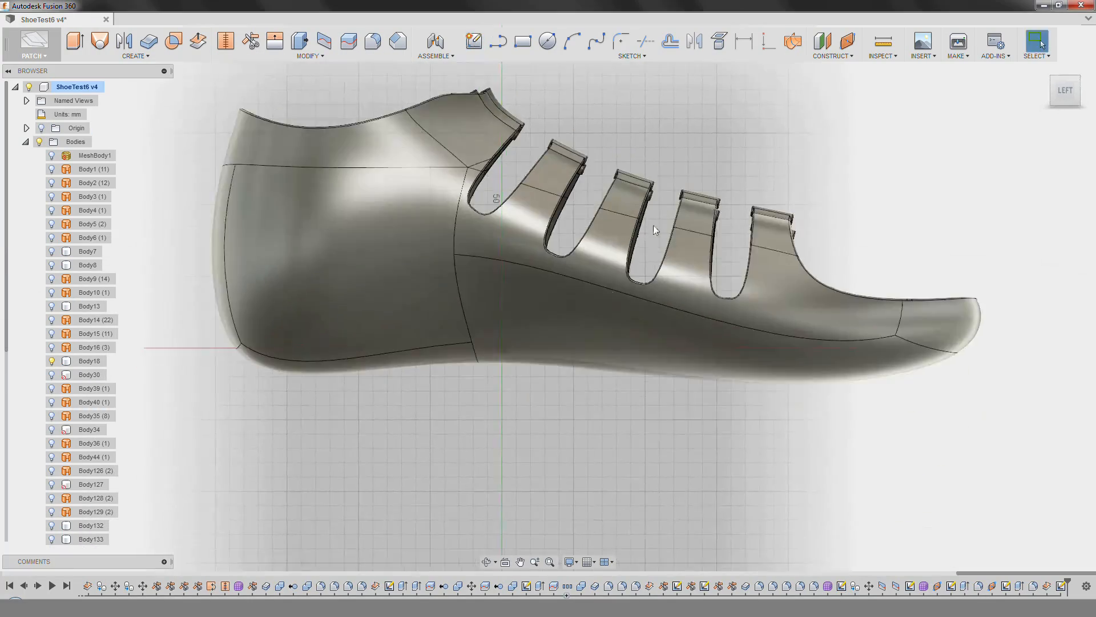
scroll(744, 289, "up", 4)
middle_click_drag(744, 289, 702, 348, "shift")
scroll(396, 256, "up", 3)
double_click(401, 322)
scroll(414, 313, "down", 5)
left_click(887, 443)
scroll(485, 240, "up", 5)
middle_click_drag(486, 240, 571, 183, "shift")
left_click(1062, 96)
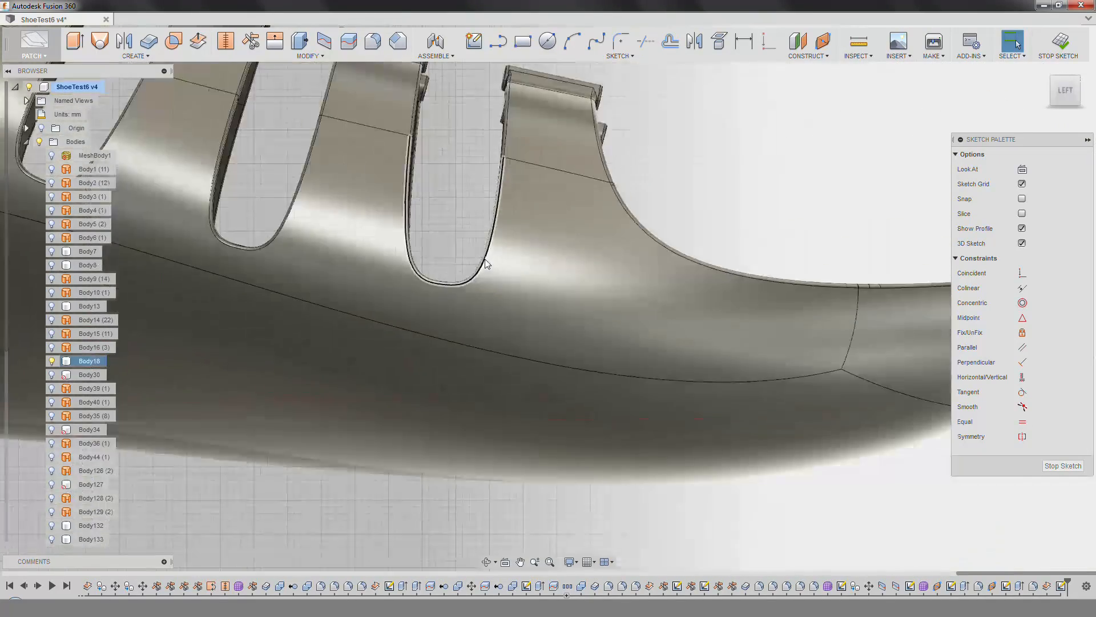
Draw a fit-point spline around the slot nearest the ankle, just outside its edge, ending above the adjacent strap loops.
left_click(596, 41)
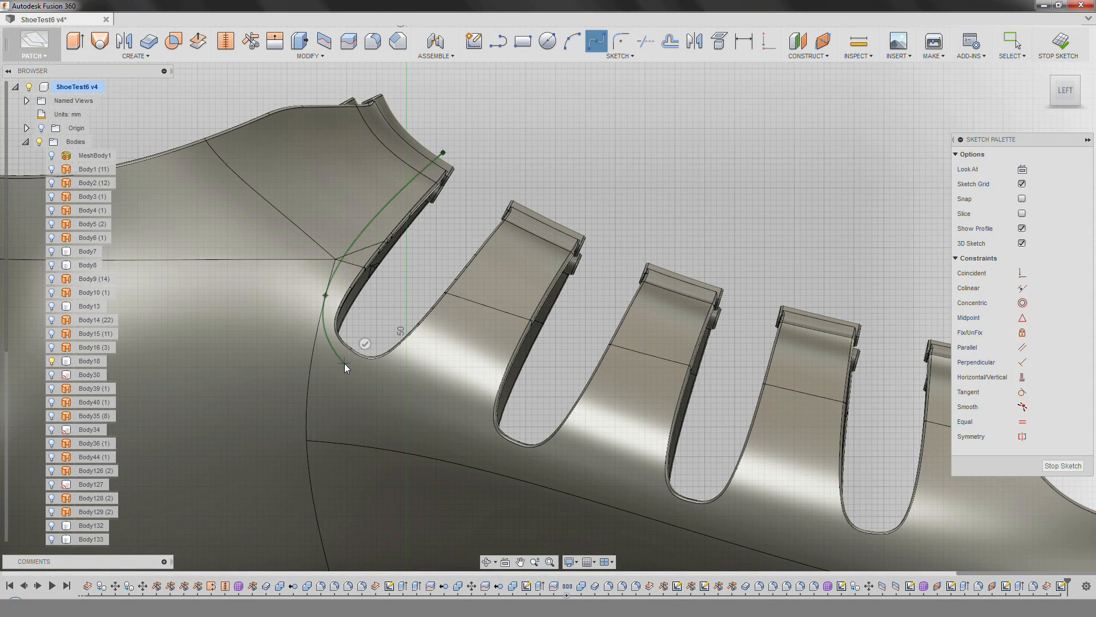
double_click(524, 195)
key("Escape")
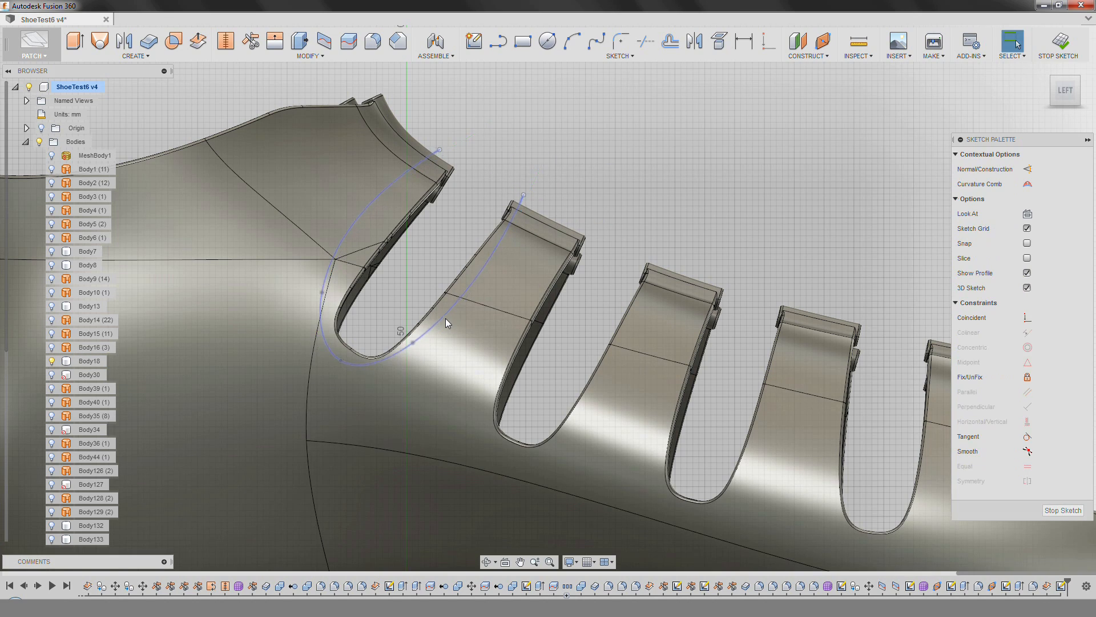
mouse_move(451, 327)
left_mouse_down()
mouse_move(412, 353)
mouse_move(450, 327)
left_mouse_up()
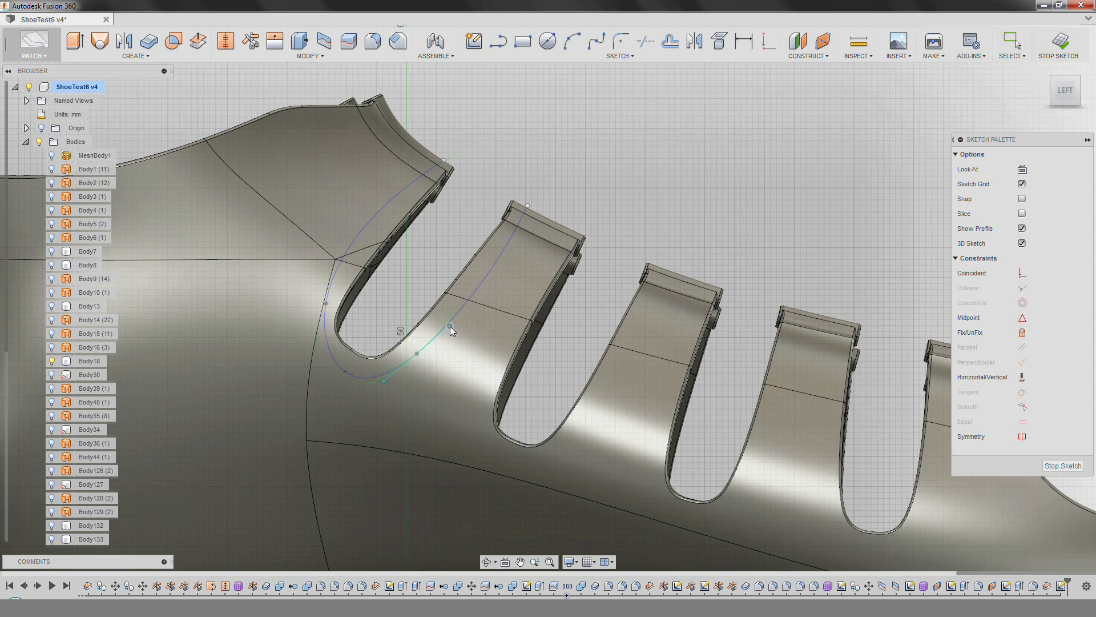
Make Body18 unselectable and reshape the first spline's tangents so it follows the ankle-side slot.
scroll(119, 482, "down", 3)
right_click(85, 265)
left_click(110, 399)
scroll(360, 257, "up", 3)
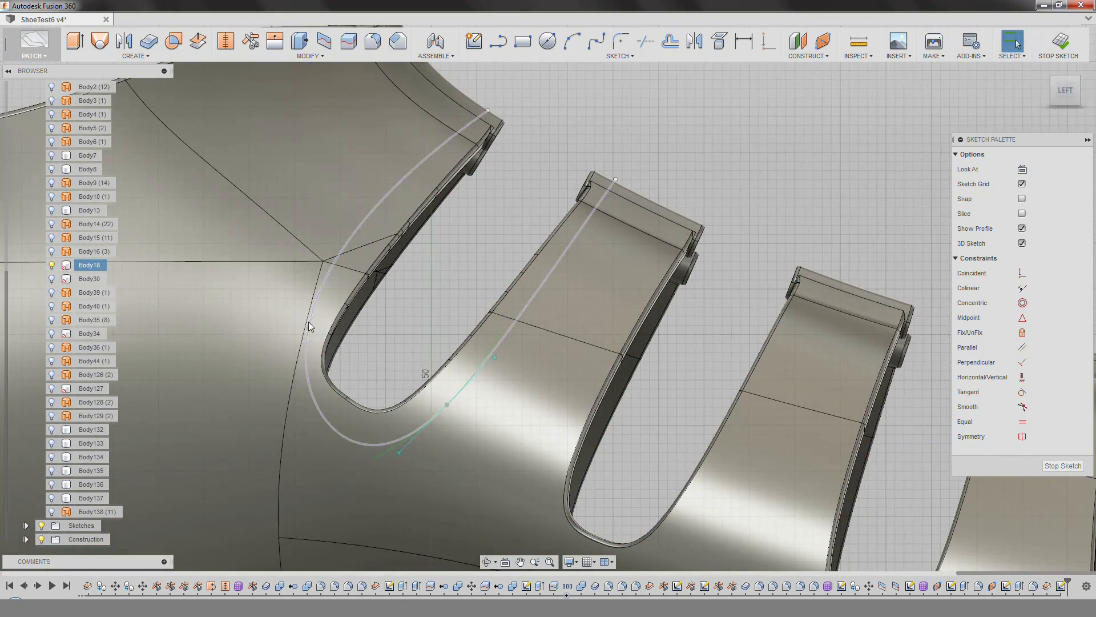
left_click(320, 277)
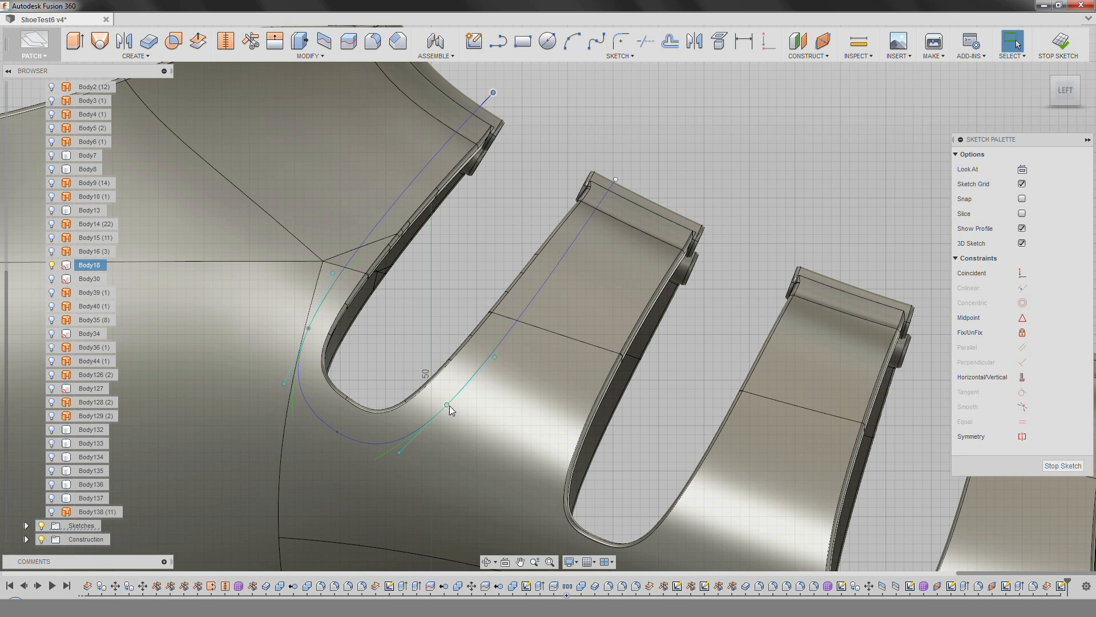
middle_click_drag(340, 426, 249, 404)
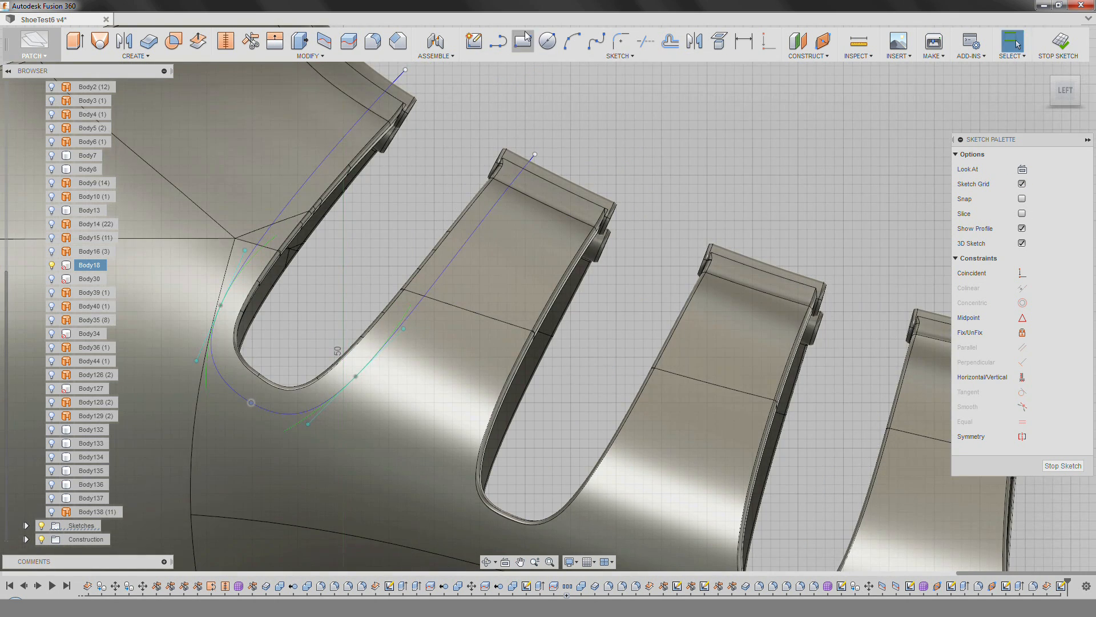
Draw a second fit-point spline around the next slot toward the toe, ending above the straps on both sides.
left_click(597, 42)
left_click(597, 190)
scroll(520, 376, "down", 2)
middle_click_drag(468, 475, 449, 421)
left_click(455, 387)
left_click(487, 454)
left_click(560, 424)
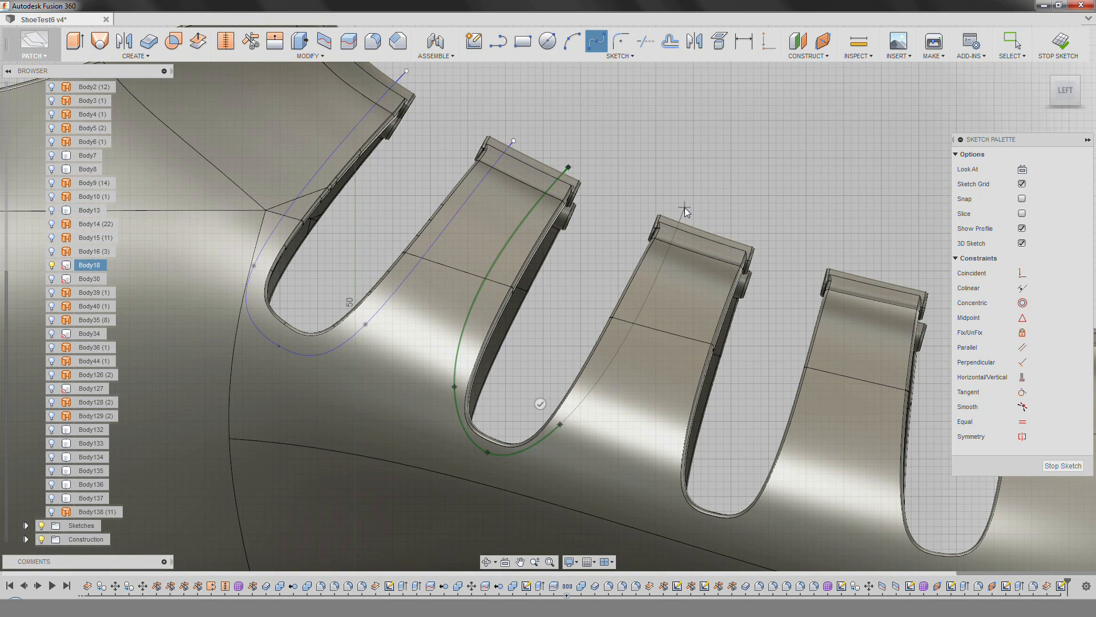
left_click(681, 208)
key("Return")
Adjust the second spline's points and tangent handles to run evenly outside its slot edge.
scroll(575, 421, "up", 3)
left_click_drag(593, 375, 593, 374)
middle_click_drag(501, 495, 427, 465, "shift")
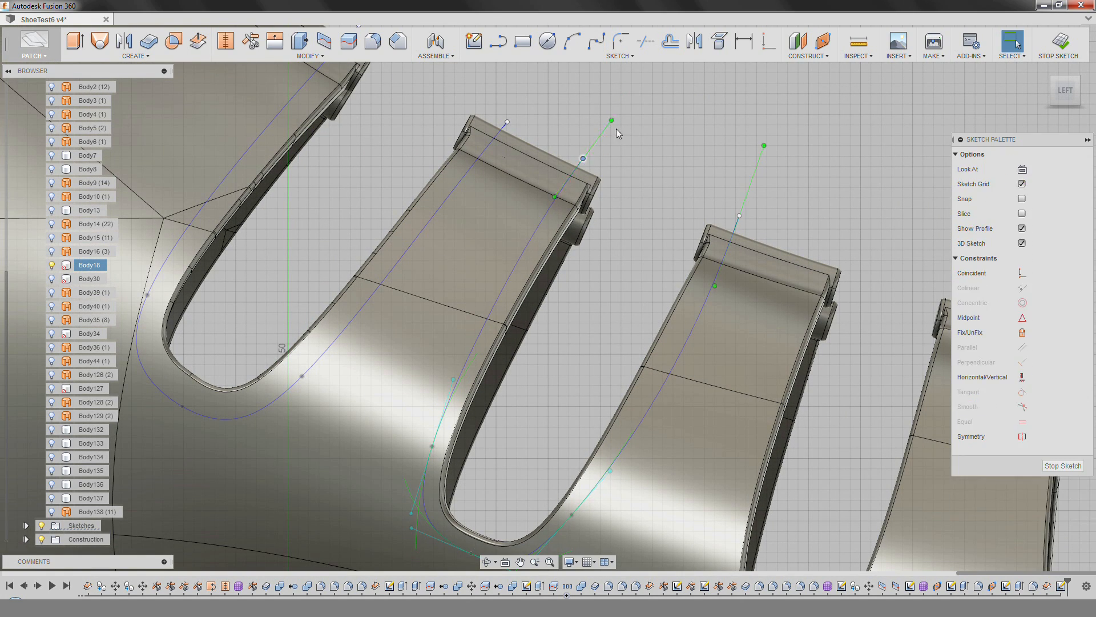
middle_click_drag(540, 557, 522, 506)
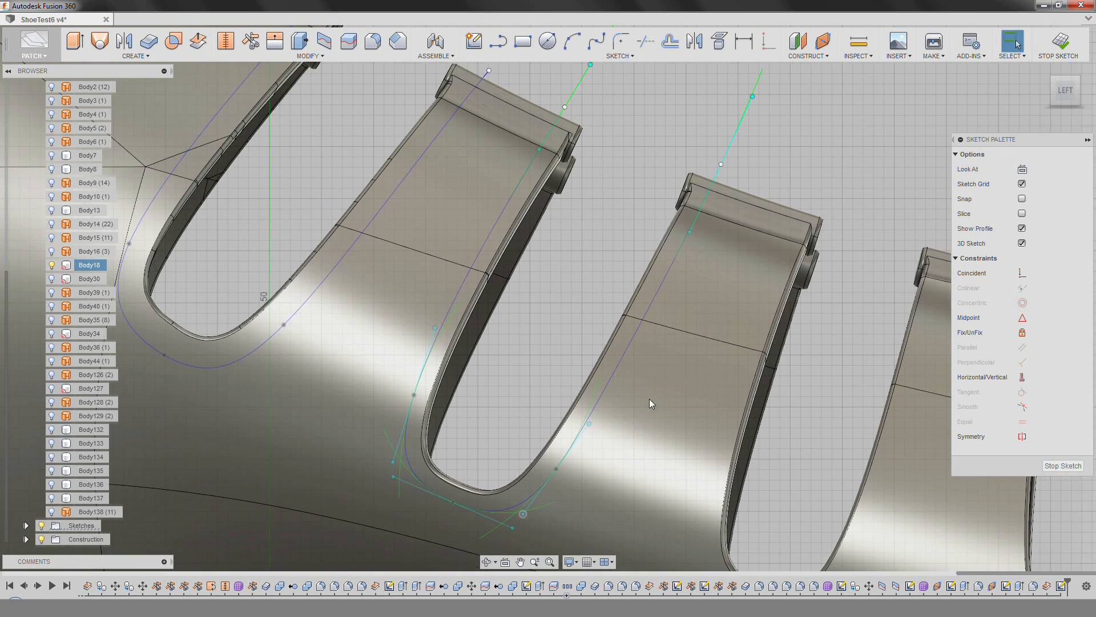
scroll(645, 404, "down", 1)
middle_click_drag(645, 404, 601, 434)
Refine the first spline's toe-side point and end tangent along the strap beside the ankle-side slot.
left_click(455, 123)
middle_click_drag(365, 70, 440, 121)
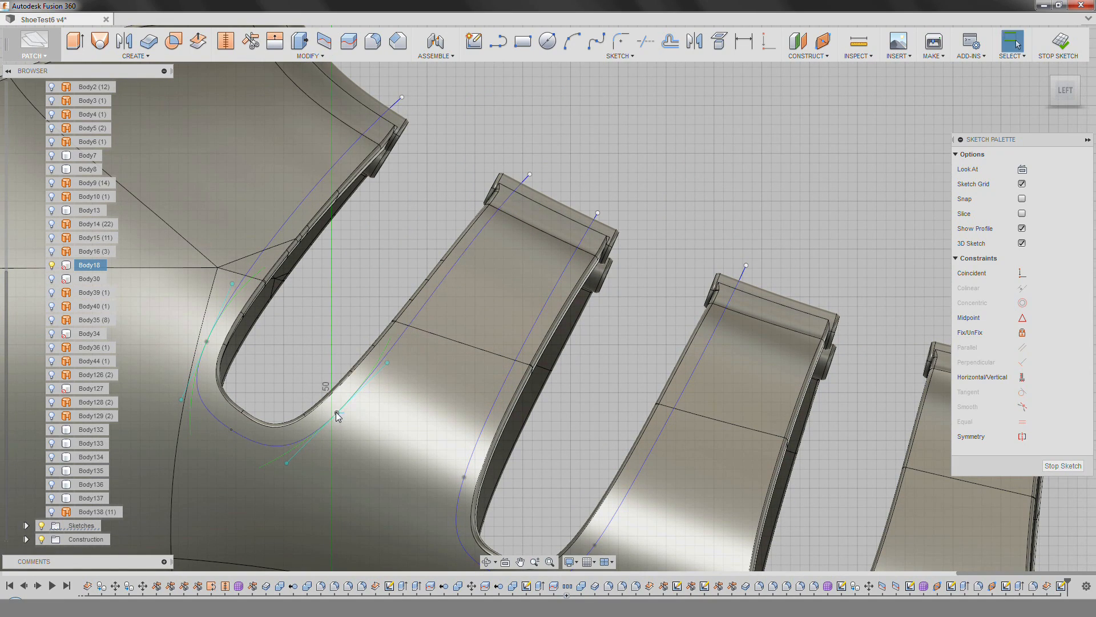
scroll(335, 421, "up", 1)
left_click_drag(335, 422, 335, 410)
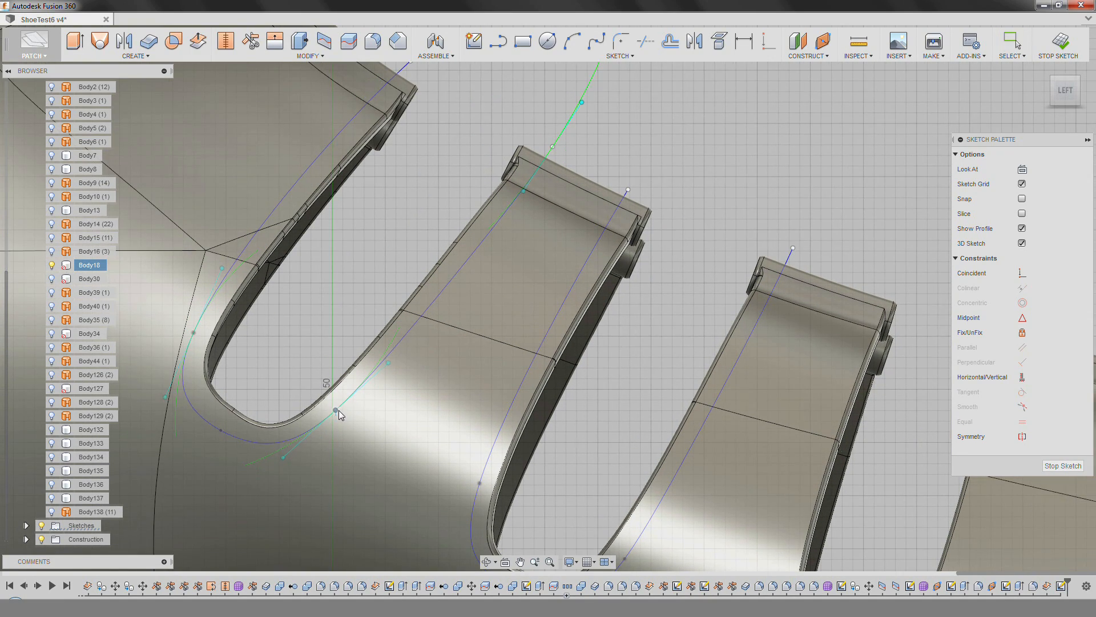
scroll(409, 71, "down", 1)
middle_click_drag(408, 71, 426, 148)
scroll(451, 403, "down", 2)
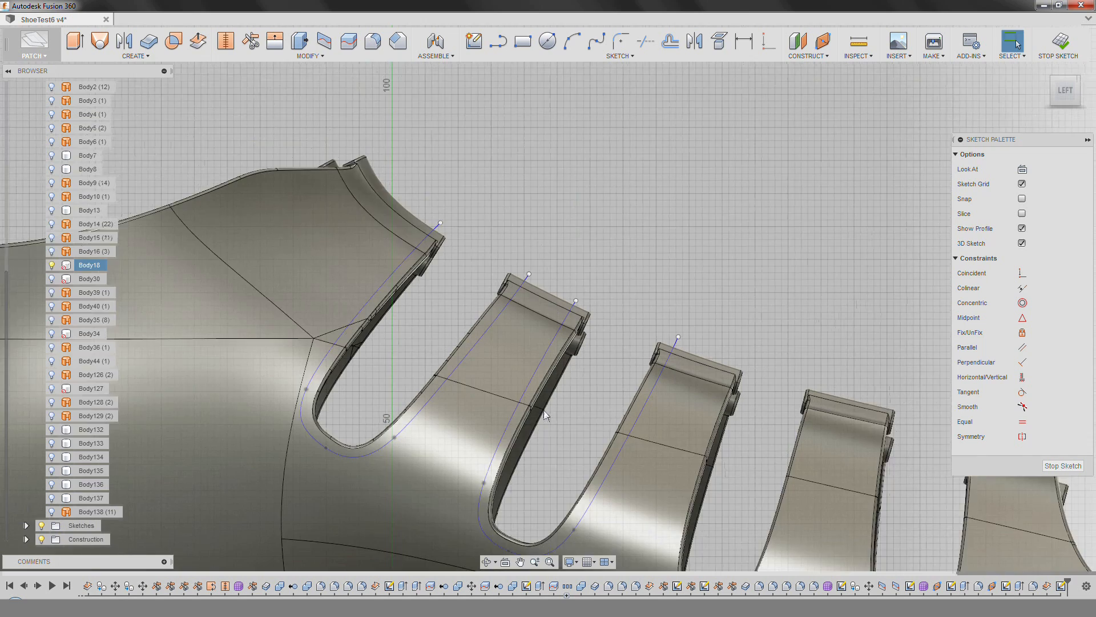
Draw a third fit-point spline around the third slot from the ankle, ending above its two straps.
scroll(685, 297, "up", 1)
middle_click_drag(685, 297, 515, 139)
left_click(596, 42)
left_click(574, 214)
middle_click_drag(573, 214, 548, 140)
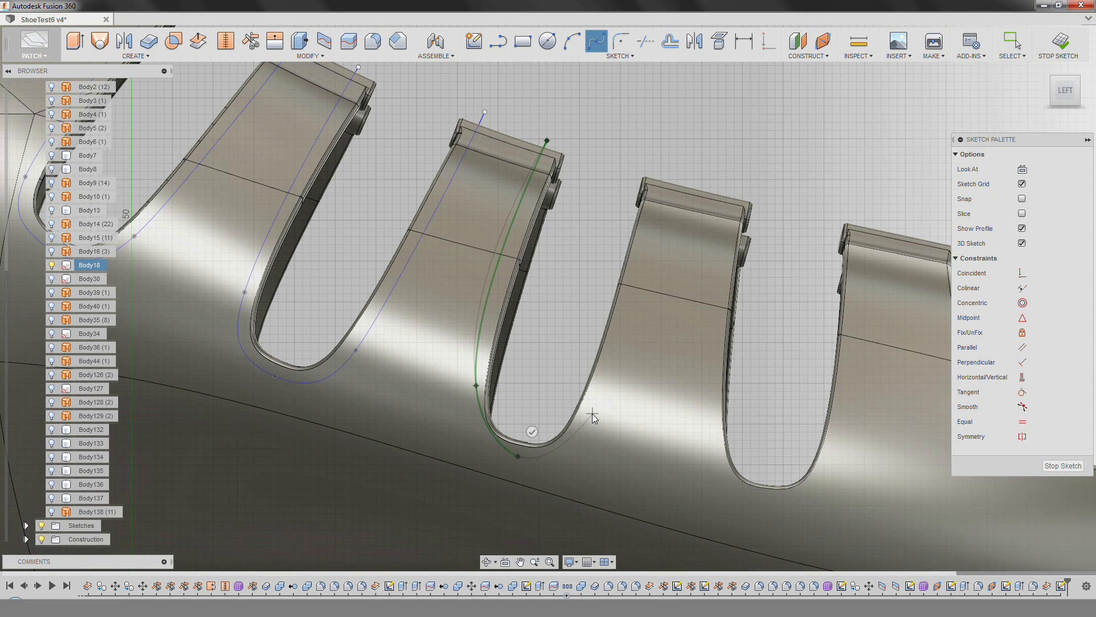
key("Escape")
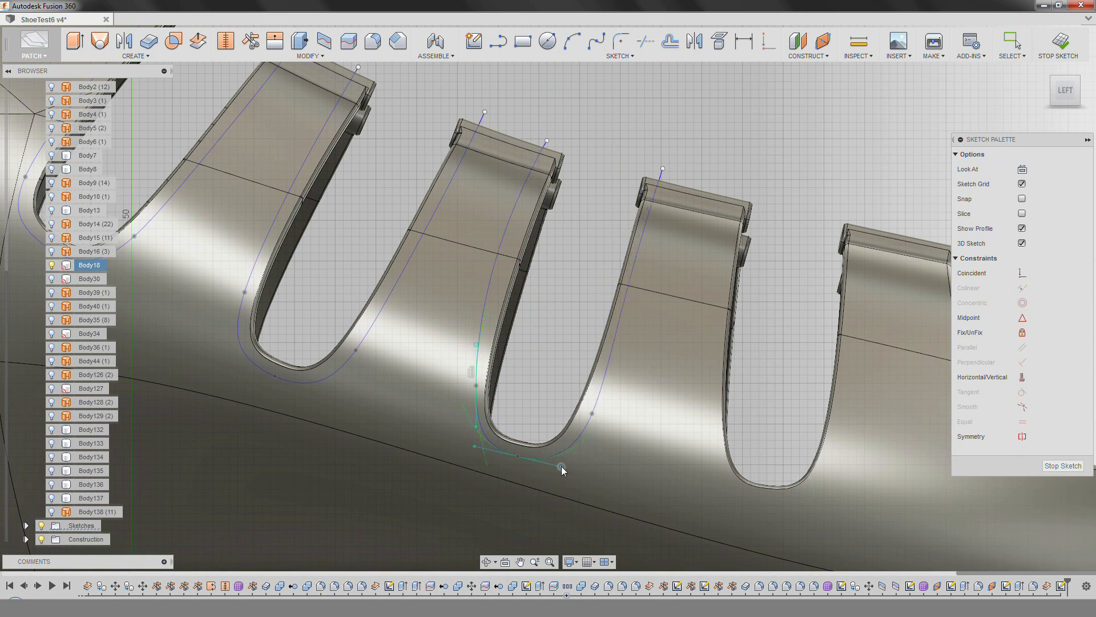
Reshape the third spline's points and tangent handles to follow the third slot's edge at an even gap.
scroll(489, 359, "up", 2)
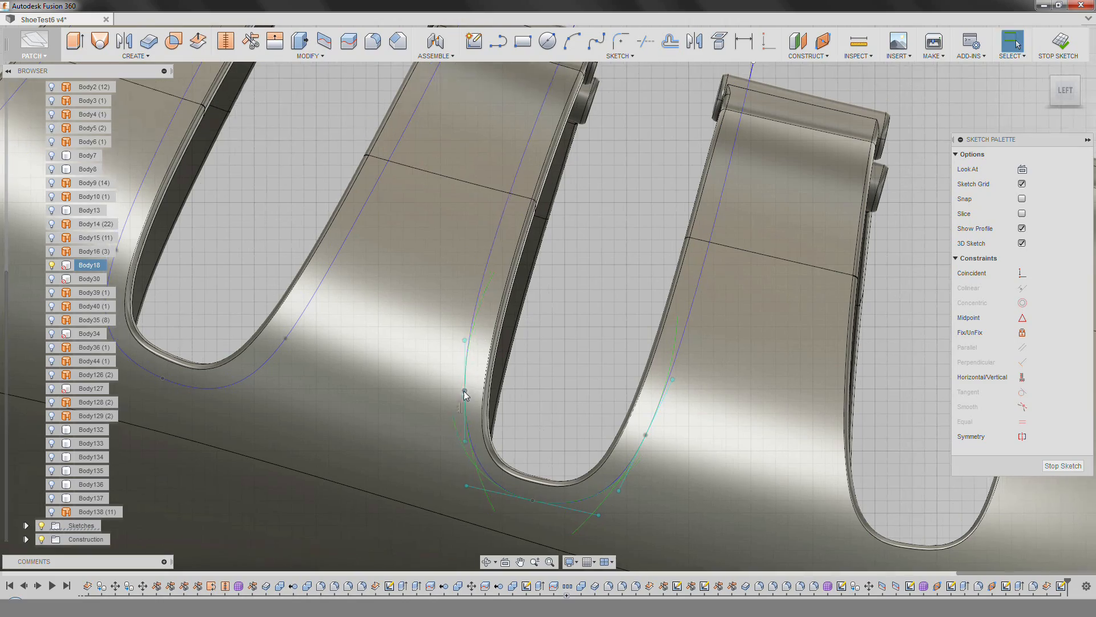
scroll(458, 349, "up", 3)
scroll(479, 342, "down", 5)
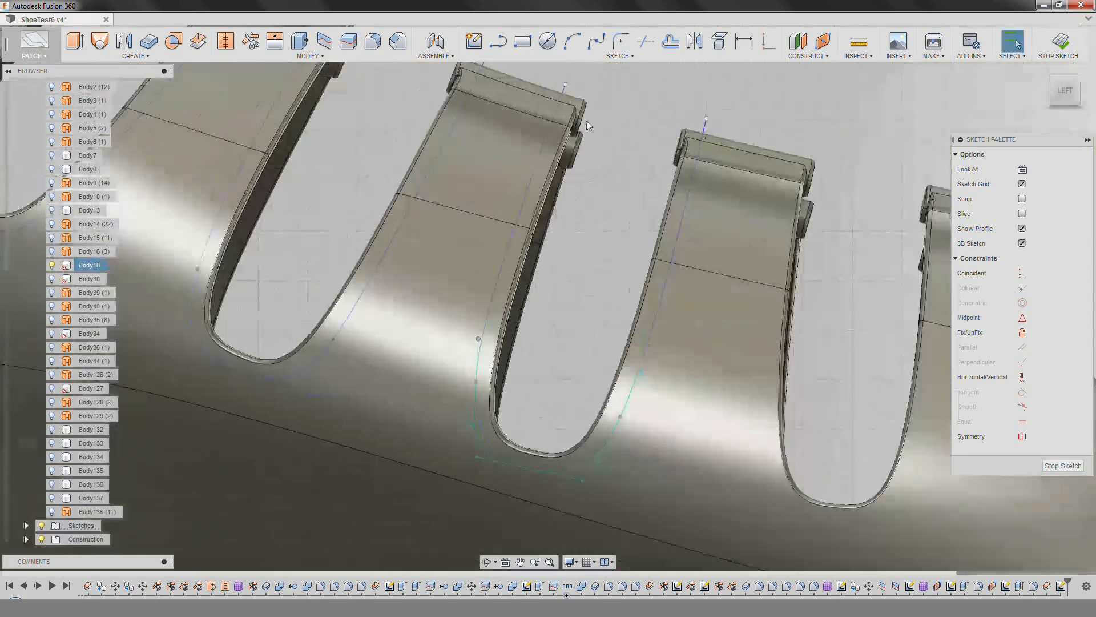
scroll(508, 268, "up", 1)
left_click(504, 262)
left_click_drag(576, 75, 578, 78)
scroll(577, 80, "down", 3)
scroll(542, 439, "up", 3)
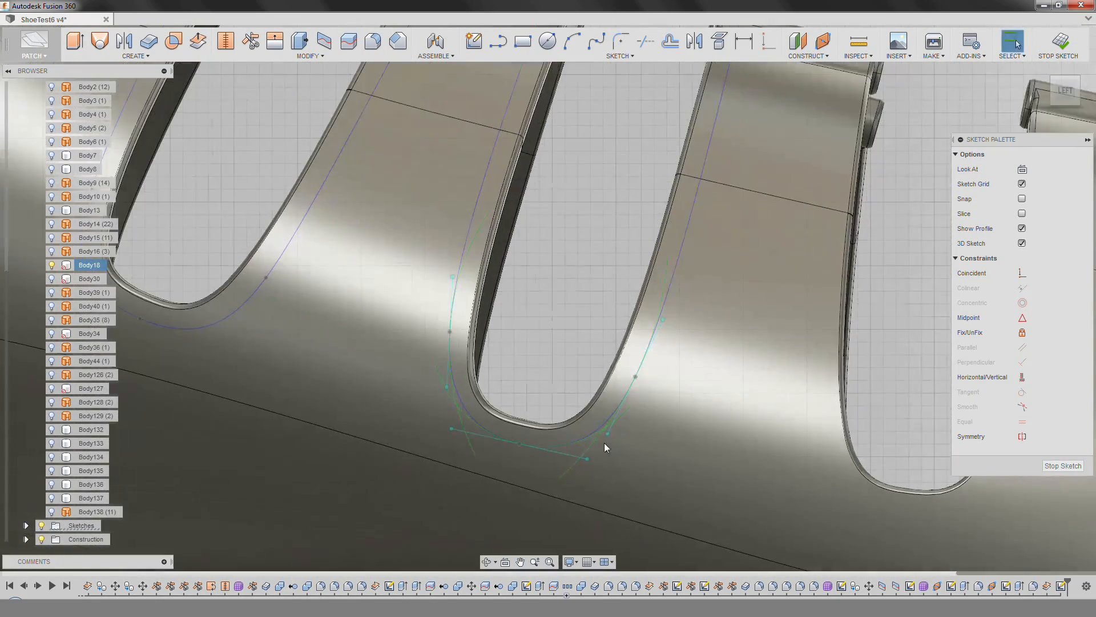
scroll(607, 437, "down", 3)
scroll(549, 191, "up", 3)
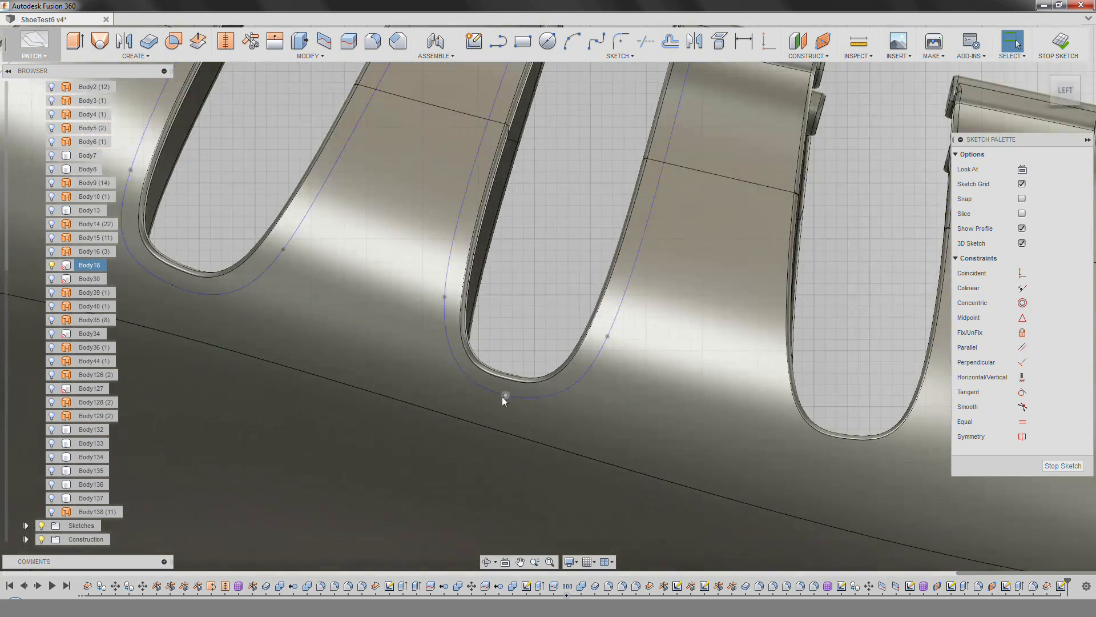
scroll(502, 396, "down", 3)
Draw a fourth fit-point spline around the slot nearest the toe, ending above its two straps.
middle_click_drag(479, 298, 482, 301)
scroll(389, 351, "up", 2)
left_click(596, 41)
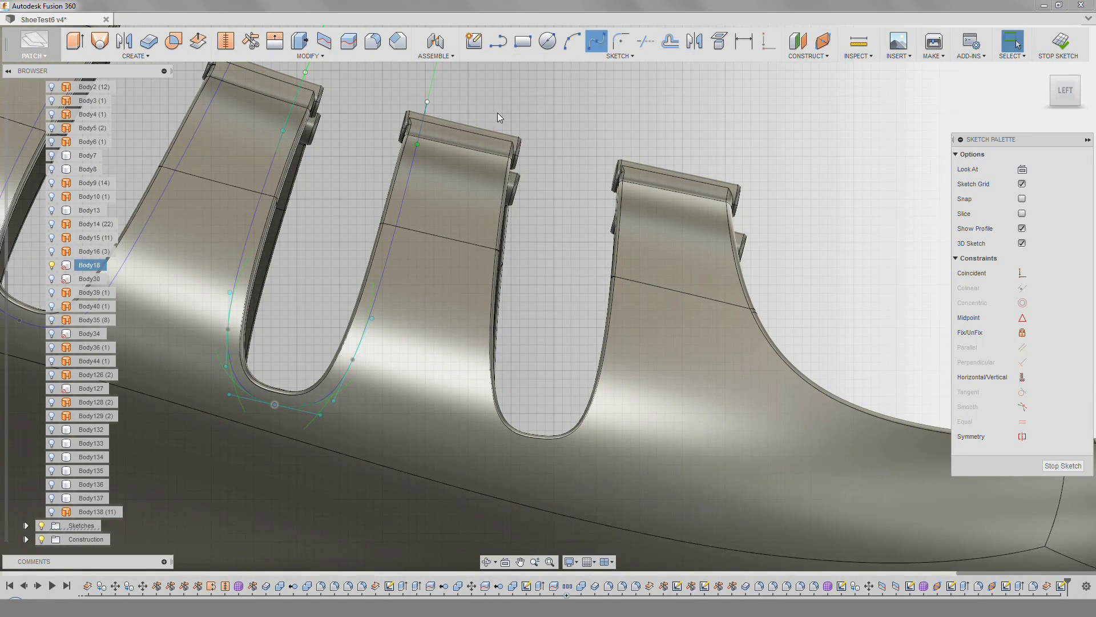
left_click(503, 123)
left_click(631, 142)
key("Return")
Adjust the fourth spline's lower points and tangent handles around the rounded end of the toe-side slot.
scroll(484, 380, "up", 2)
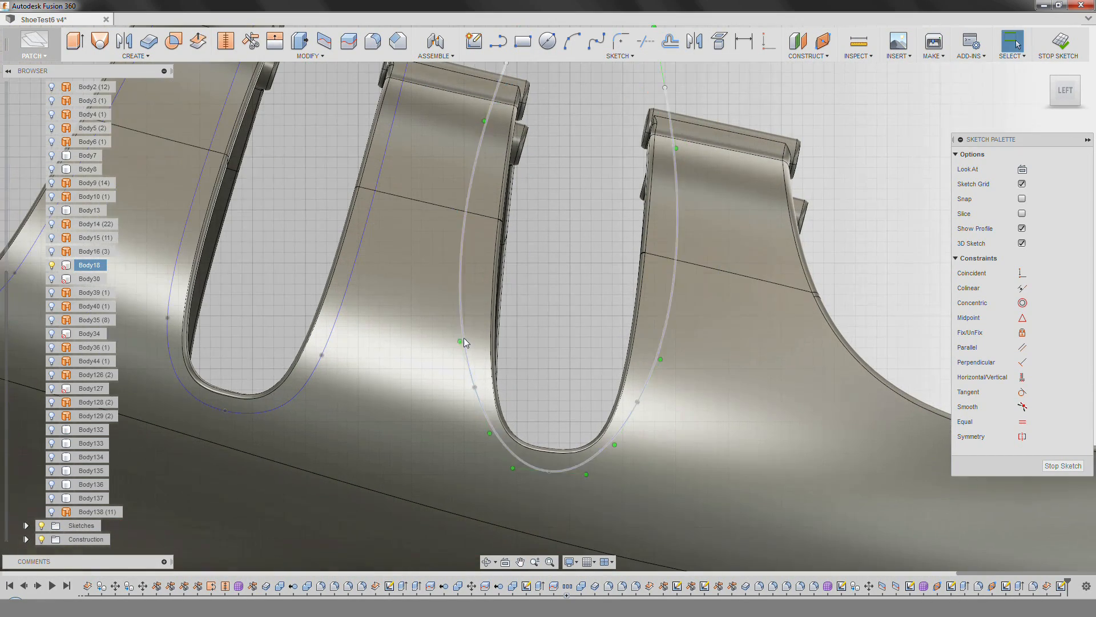
left_click_drag(498, 463, 499, 465)
scroll(475, 400, "up", 1)
left_click_drag(465, 372, 469, 371)
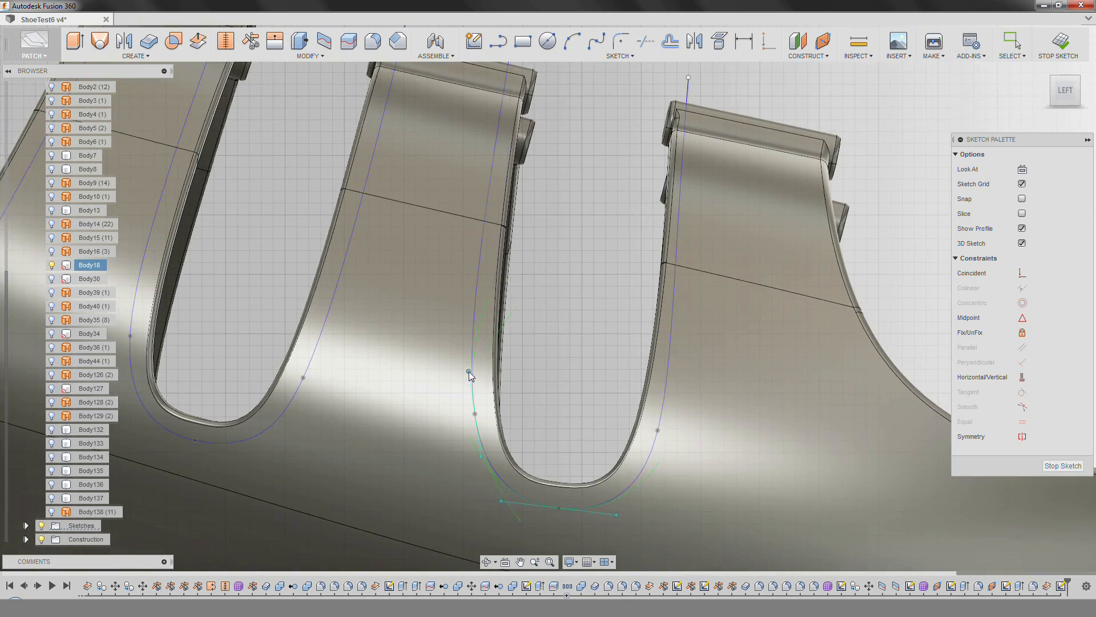
scroll(477, 408, "up", 3)
left_click_drag(446, 419, 451, 422)
scroll(595, 423, "down", 3)
scroll(595, 425, "up", 2)
Adjust the fourth spline's upper end and tangent handle above the strap nearest the toe.
left_click(645, 218)
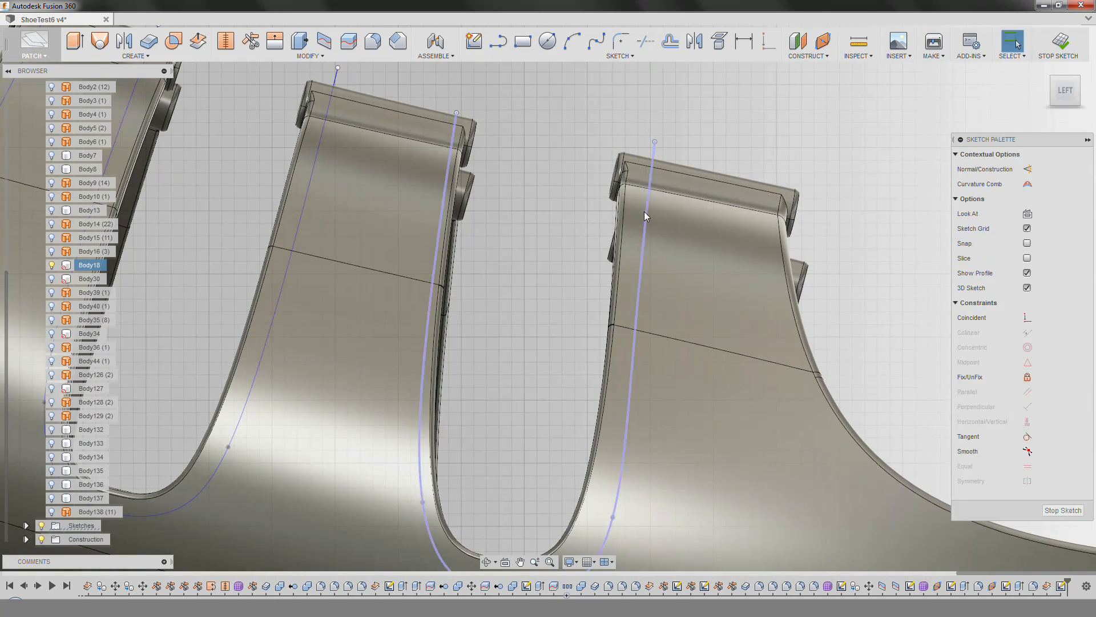
left_click(647, 127)
scroll(628, 135, "down", 2)
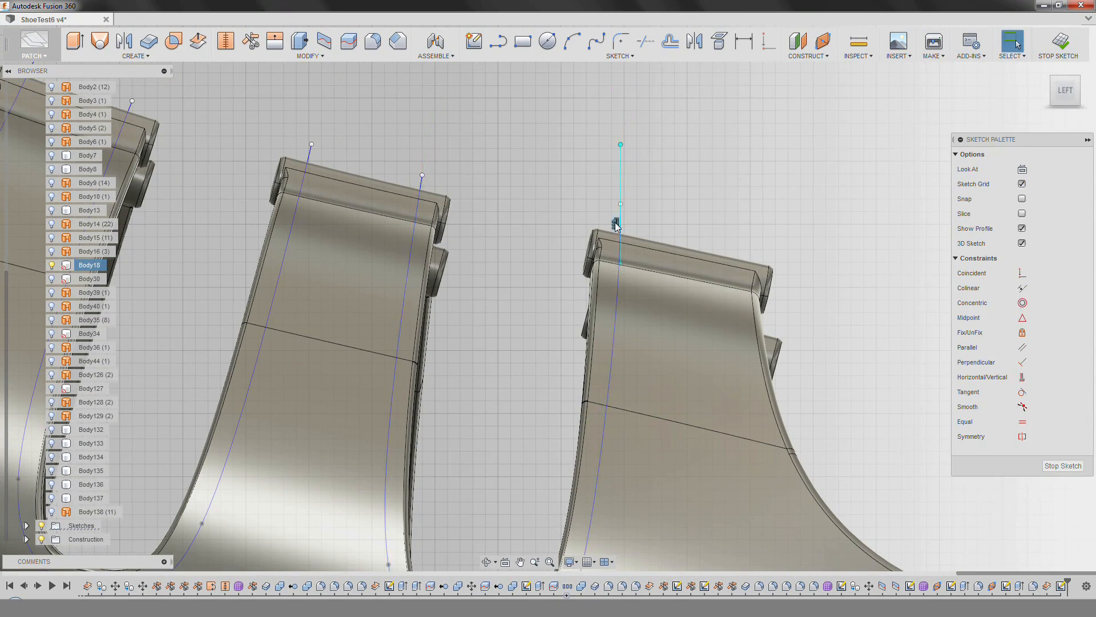
scroll(604, 396, "up", 2)
scroll(604, 396, "down", 2)
scroll(603, 139, "up", 3)
scroll(543, 269, "down", 3)
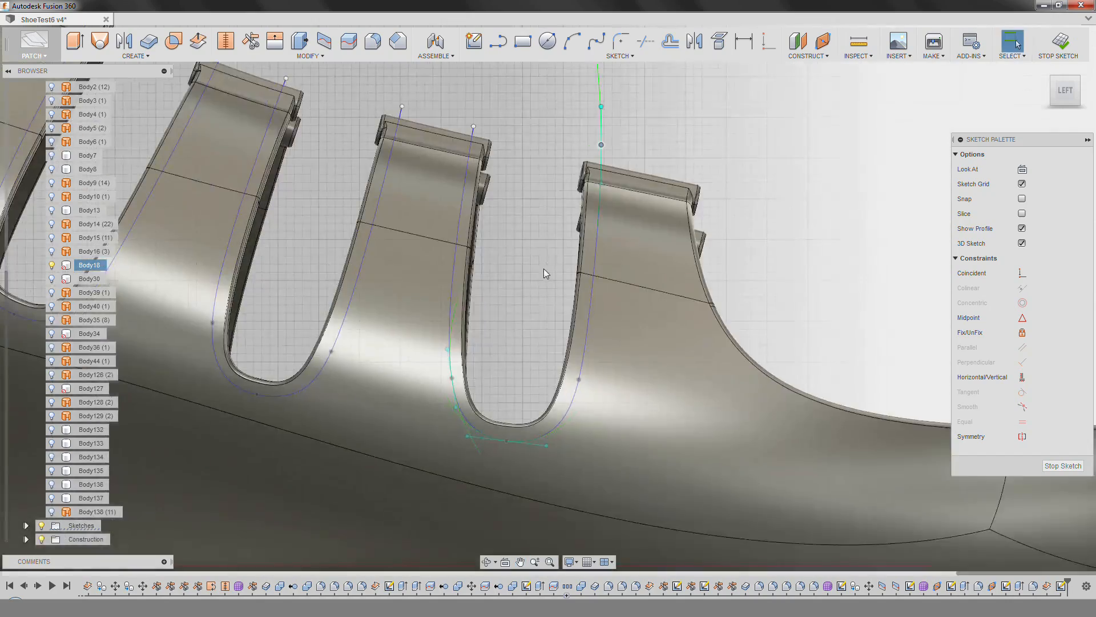
Fine-tune the tangent handles at the lower bends of the third and first splines.
scroll(474, 101, "up", 3)
scroll(621, 180, "down", 3)
scroll(478, 385, "up", 4)
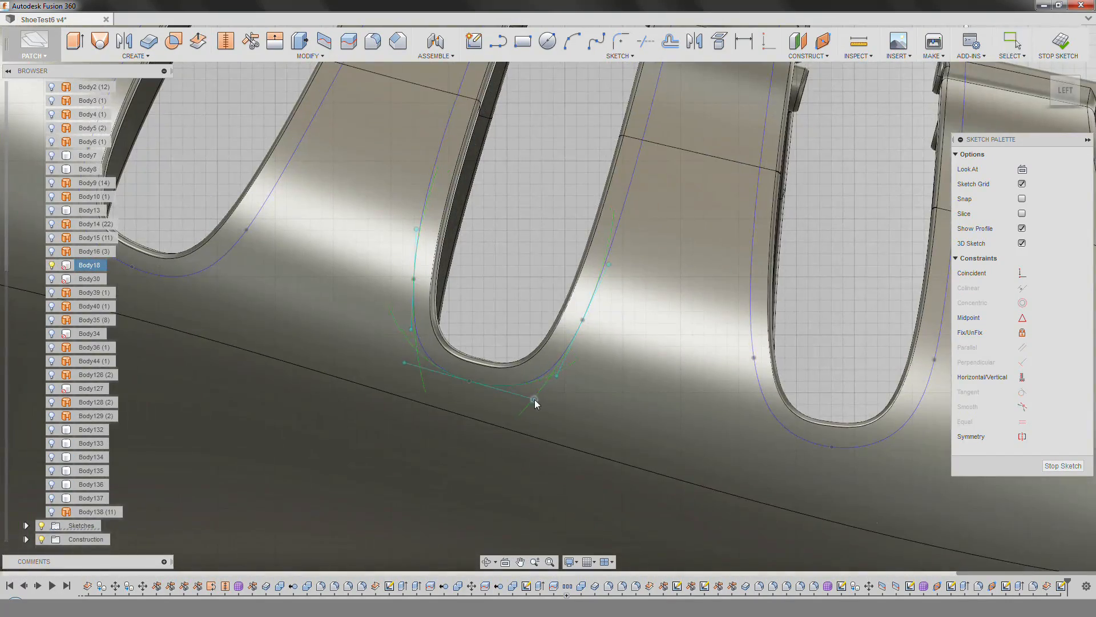
scroll(534, 399, "down", 3)
scroll(274, 303, "up", 3)
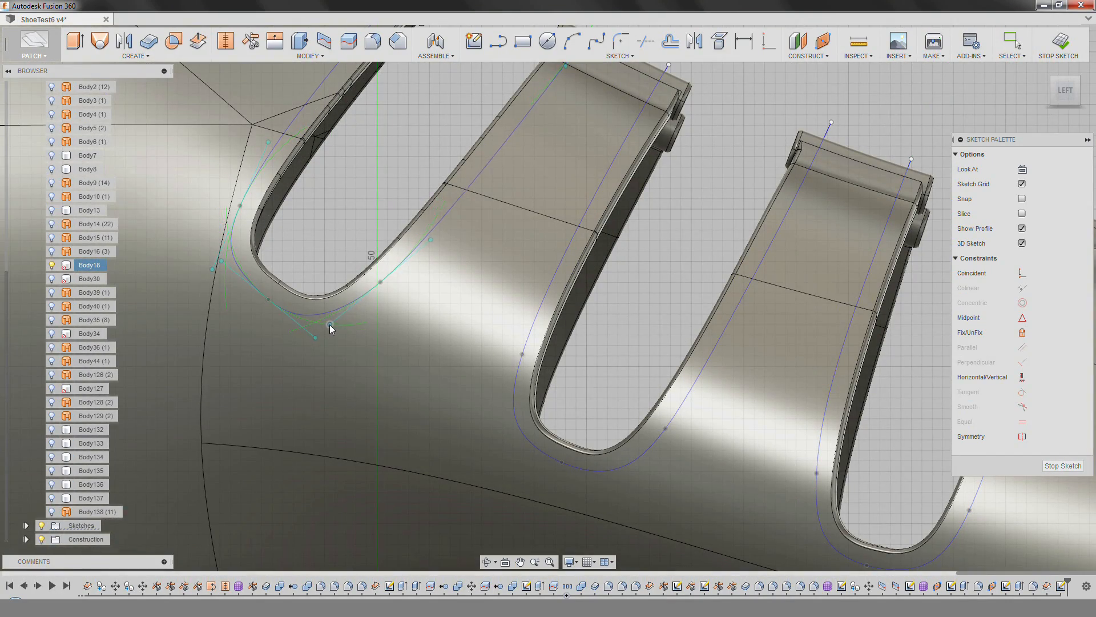
Draw a three-point spline below the toe opening's edge, from above the last strap to beyond the toe.
scroll(381, 204, "down", 3)
scroll(458, 339, "up", 4)
scroll(457, 338, "up", 1)
left_click(596, 41)
left_click(361, 138)
left_click(491, 373)
left_click(905, 390)
key("Return")
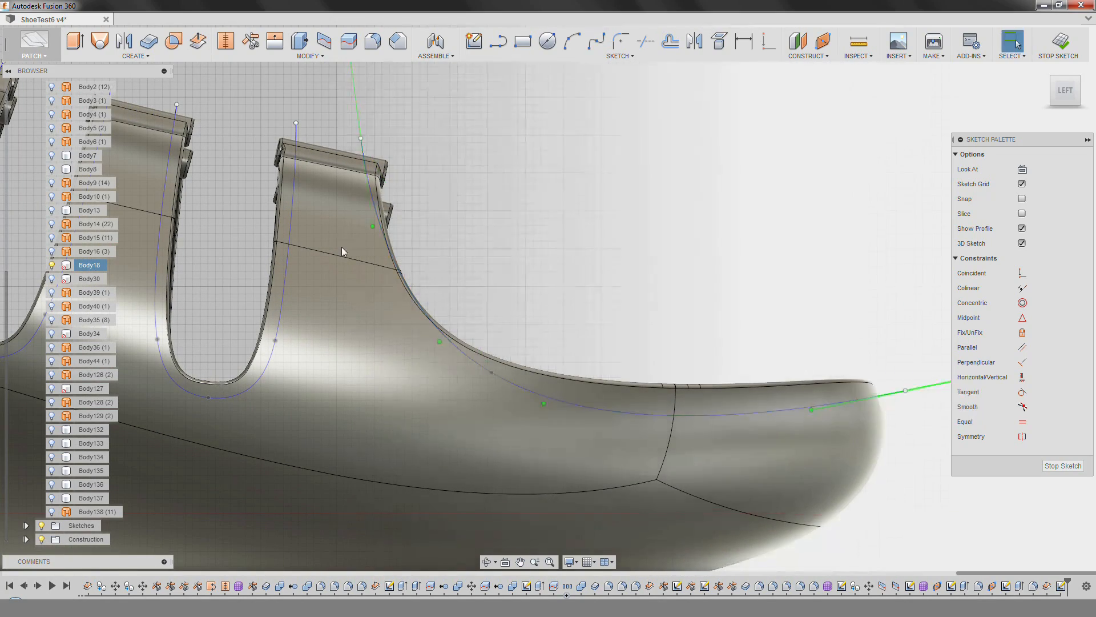
Adjust the toe-opening spline's upper end point and tangent handle above the strap nearest the toe.
left_click_drag(372, 226, 354, 231)
scroll(363, 172, "up", 3)
left_click_drag(360, 123, 368, 125)
scroll(368, 126, "down", 3)
scroll(548, 297, "up", 3)
Adjust the toe-opening spline's middle and toe-end points and handles so it runs just below the opening's edge.
left_click_drag(406, 391, 406, 399)
scroll(406, 398, "down", 3)
scroll(737, 434, "up", 3)
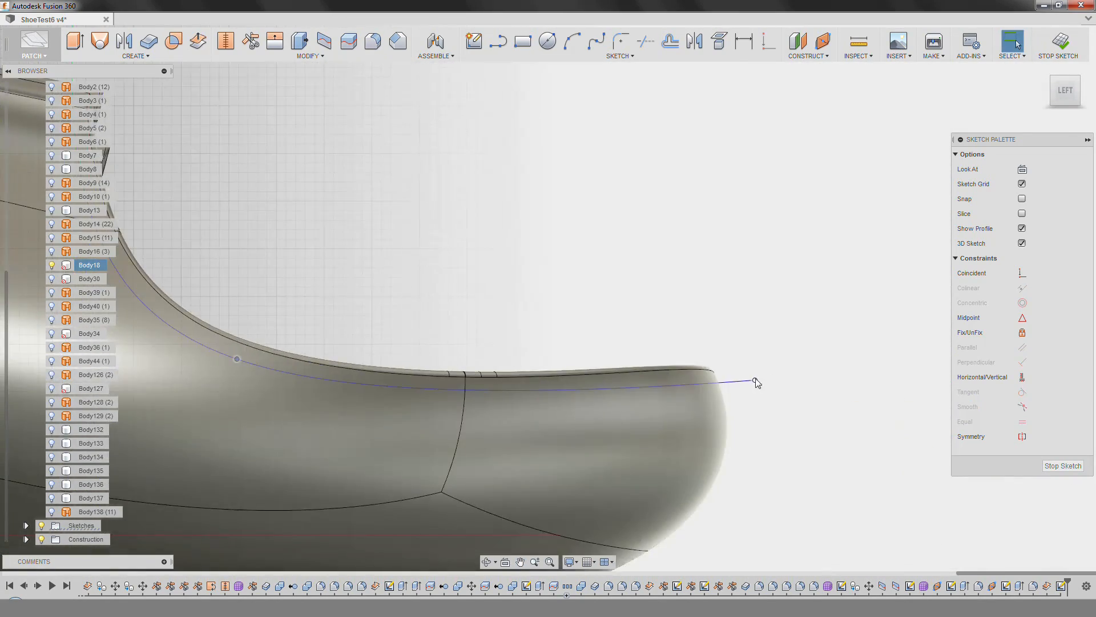
scroll(755, 380, "down", 3)
scroll(515, 374, "up", 4)
left_click_drag(515, 379, 525, 389)
scroll(628, 348, "down", 4)
scroll(638, 296, "down", 2)
scroll(266, 286, "up", 3)
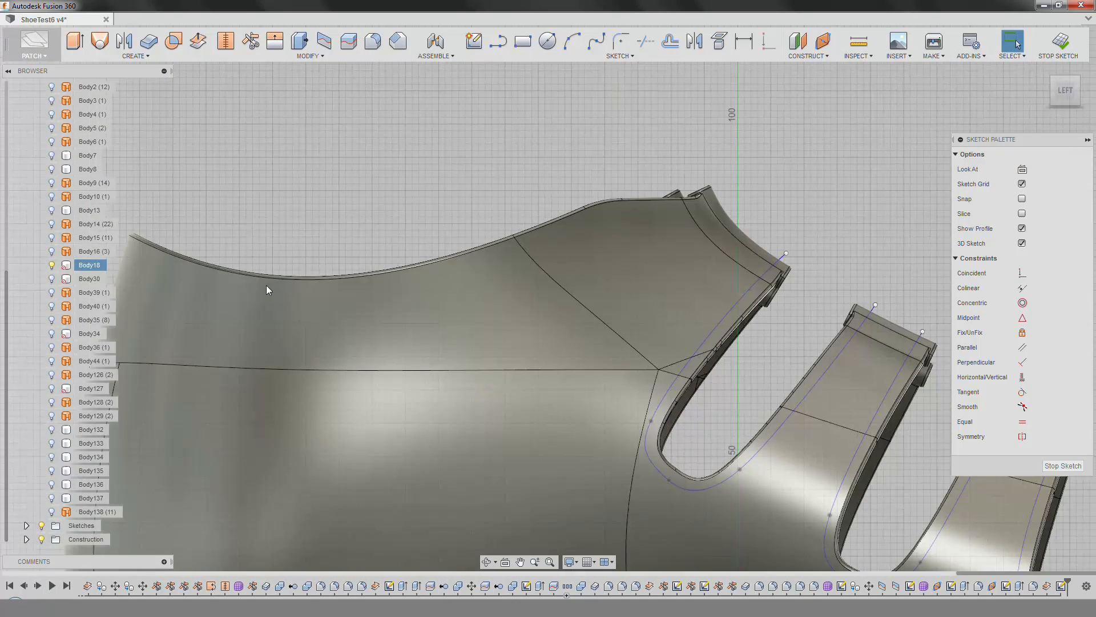
Draw a three-point spline along the ankle opening, from behind the heel to beyond the ankle-side strap.
left_click(596, 41)
middle_click_drag(489, 338, 563, 361)
left_click(167, 253)
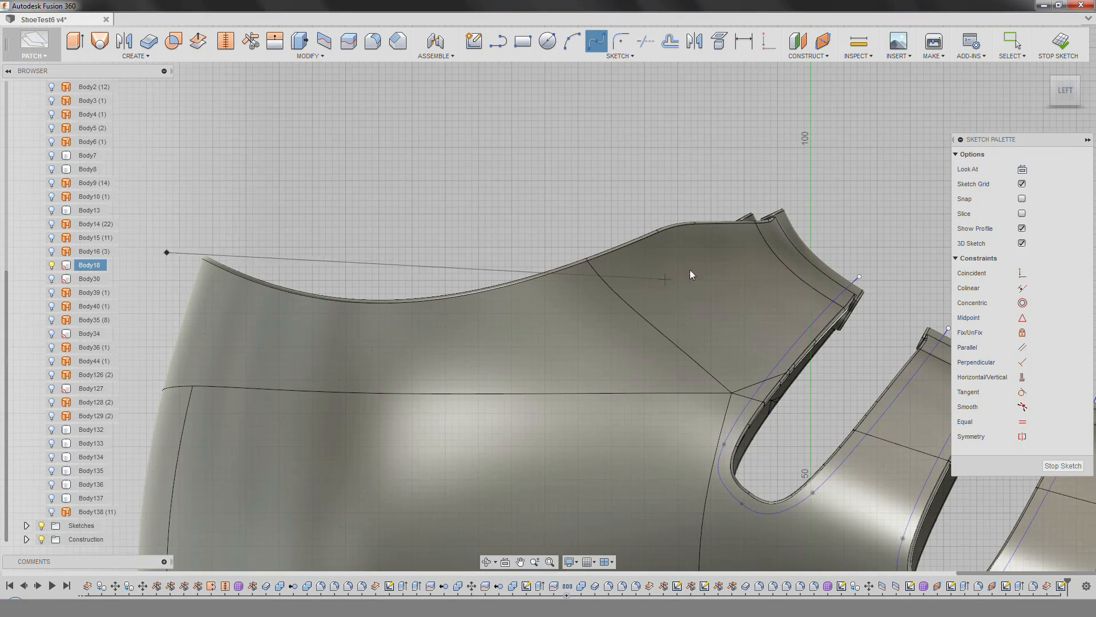
double_click(807, 233)
Adjust the ankle spline's middle point, end points and tangent handles to follow just below the ankle opening's edge.
left_click_drag(393, 315, 512, 303)
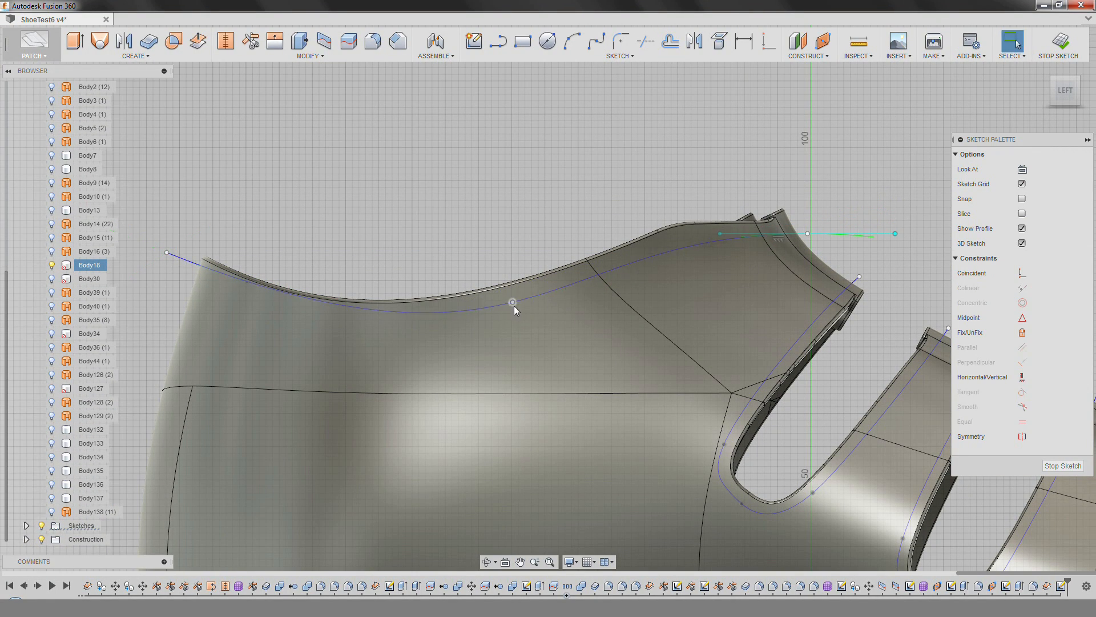
left_click_drag(667, 264, 577, 285)
scroll(751, 258, "up", 3)
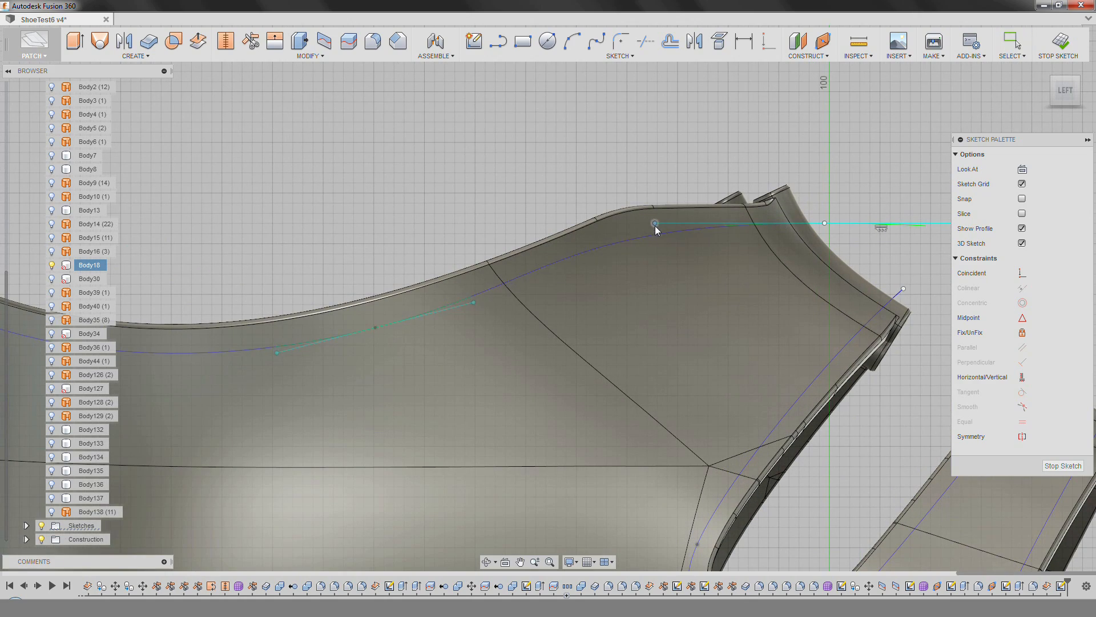
middle_click_drag(401, 323, 142, 199, "shift")
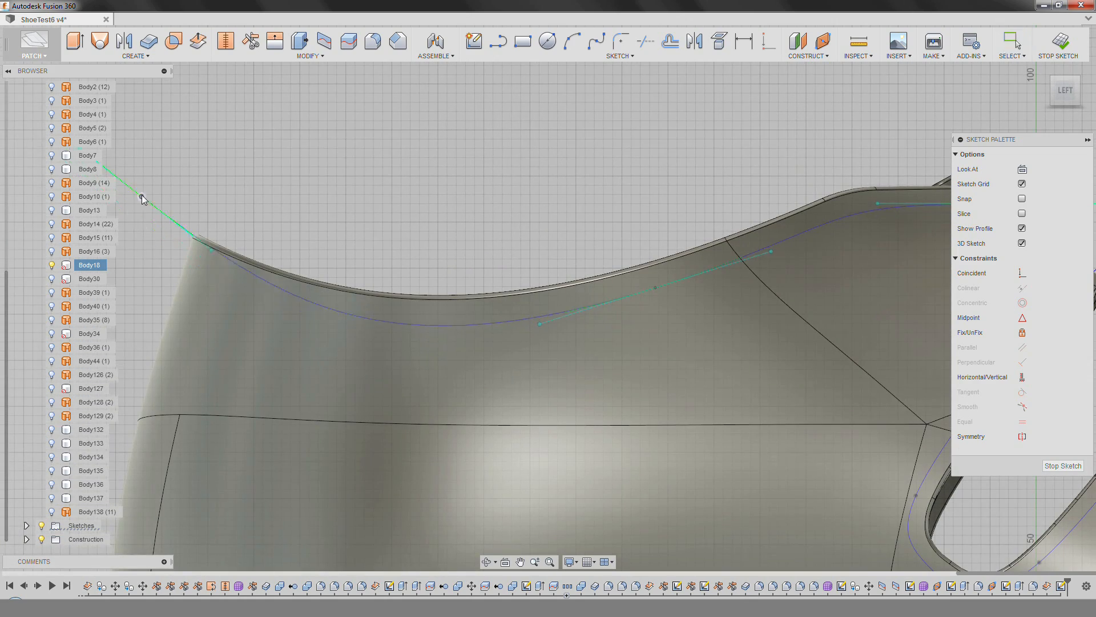
scroll(166, 244, "down", 5)
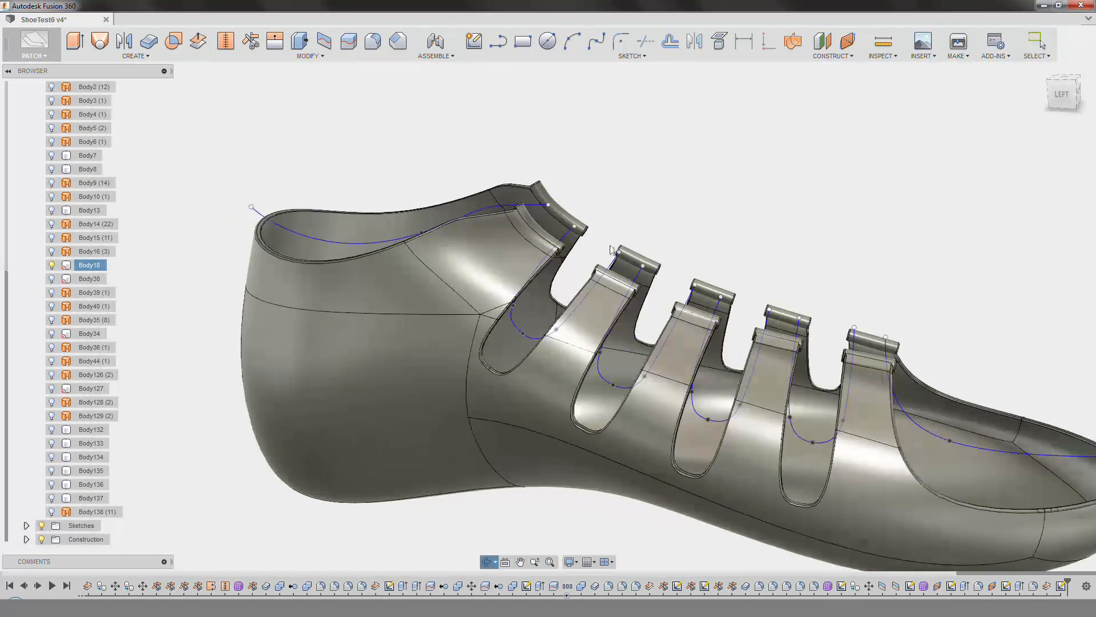
Expand the list of sketches and select Sketch27 with the left-side splines.
left_click(26, 526)
scroll(90, 525, "down", 8)
left_click(90, 525)
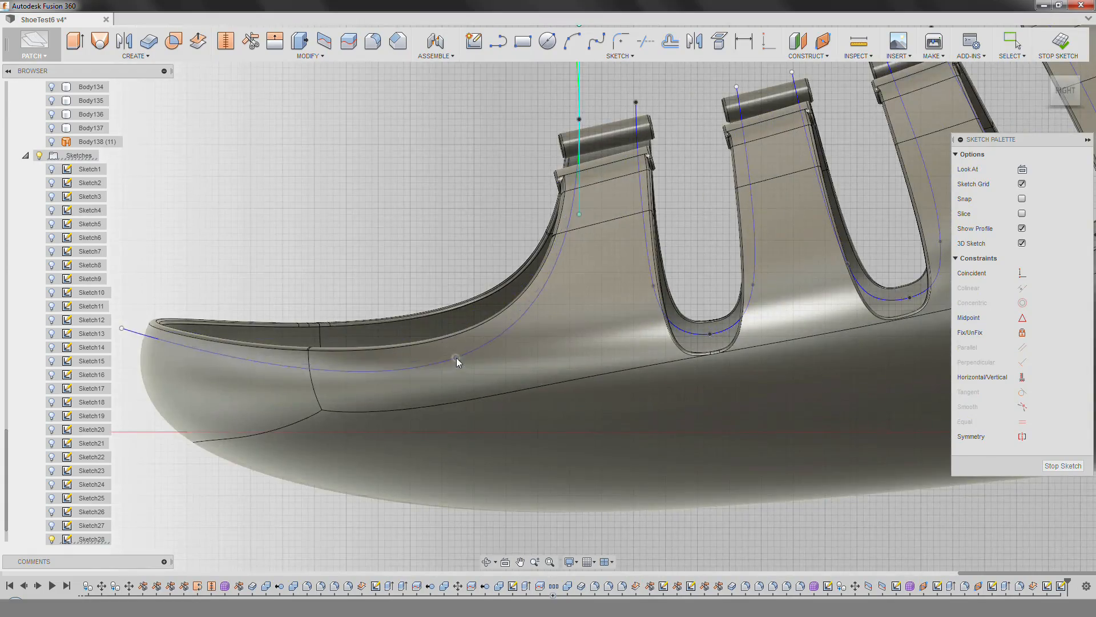
Fine-tune the spline points and tangent handles in Sketch28 around the toe-side slots on the shoe's right side.
scroll(588, 181, "up", 3)
middle_click_drag(586, 181, 580, 205)
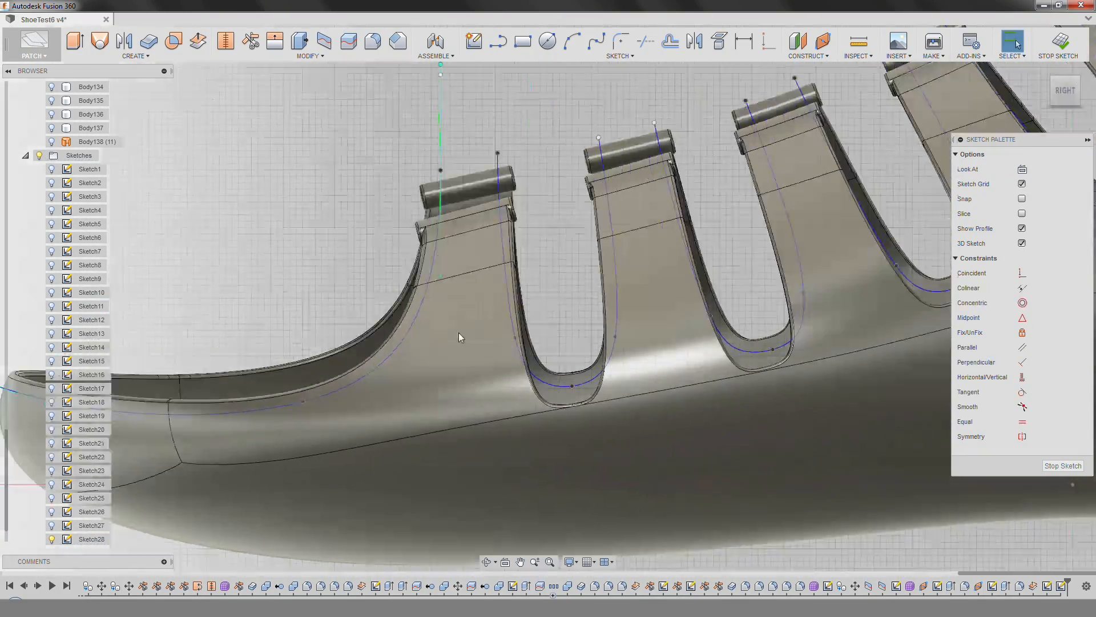
scroll(660, 414, "up", 3)
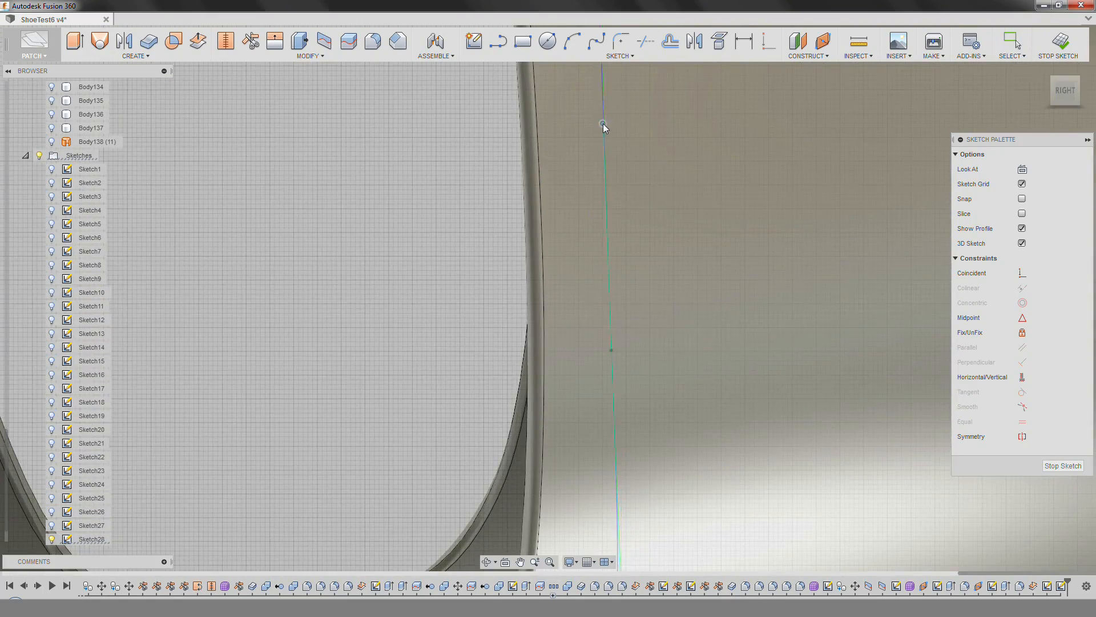
scroll(602, 123, "down", 5)
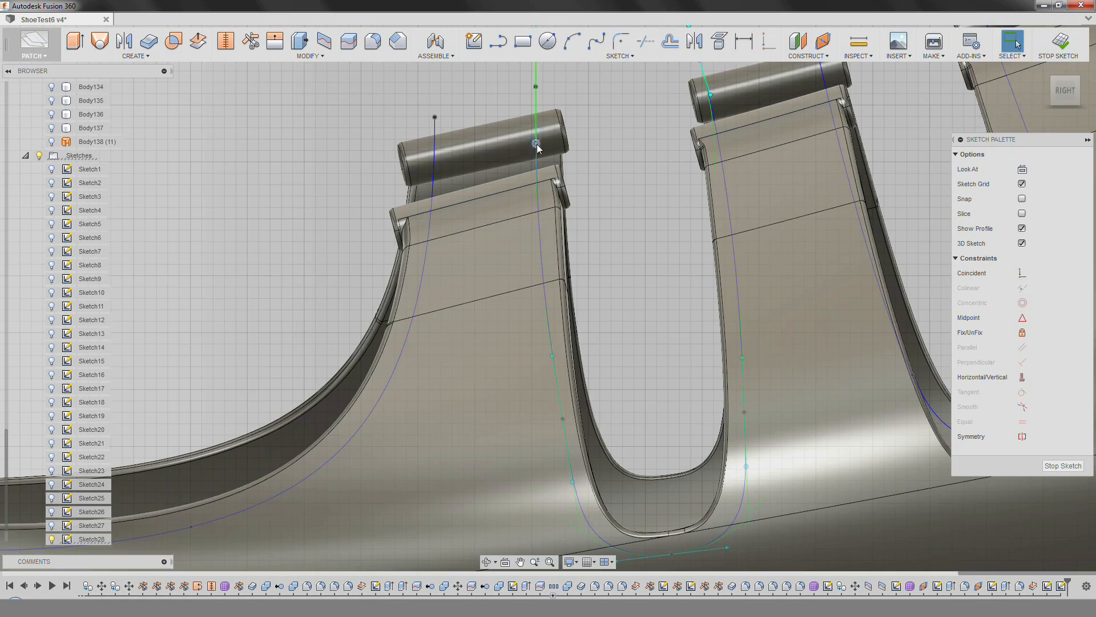
scroll(539, 216, "up", 2)
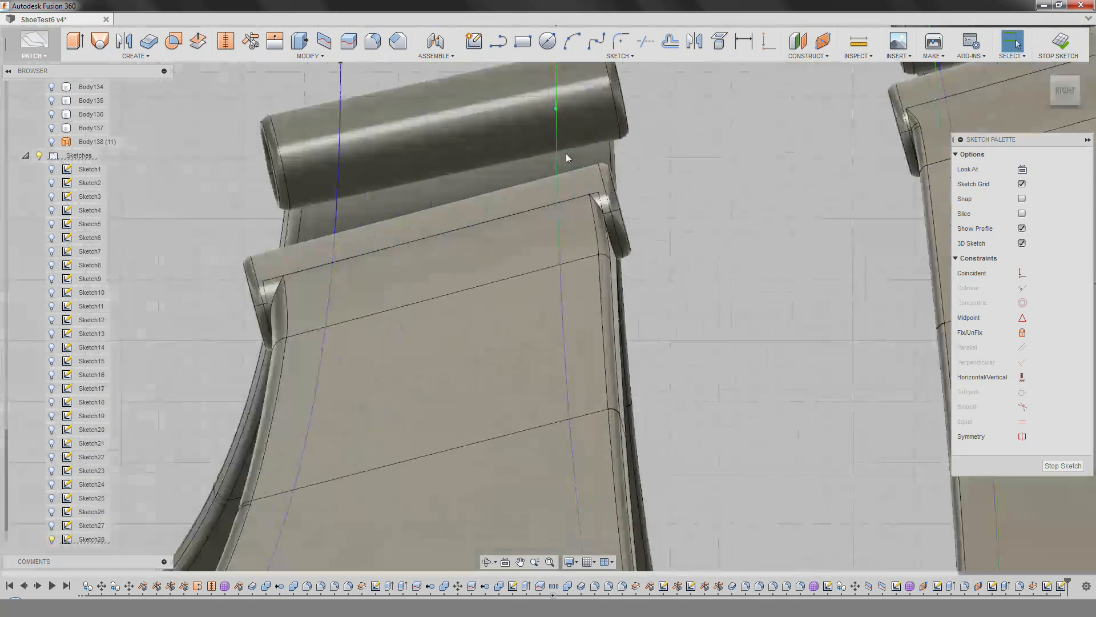
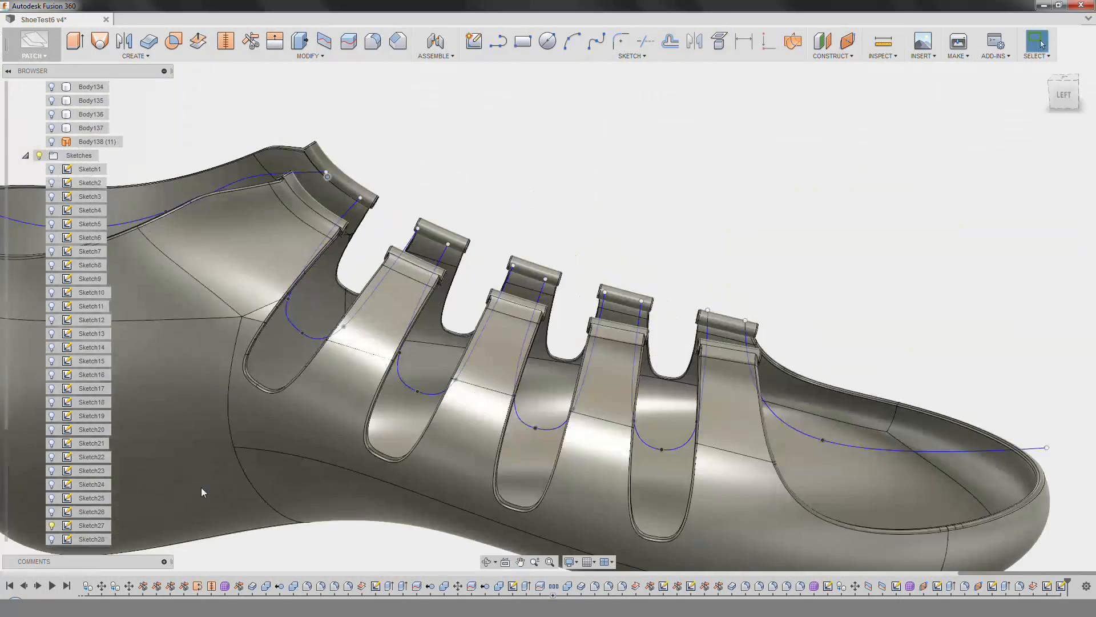
Edit Sketch27 and draw a spline across the upper ends of all the straps, adjusting its ankle-side end.
right_click(92, 524)
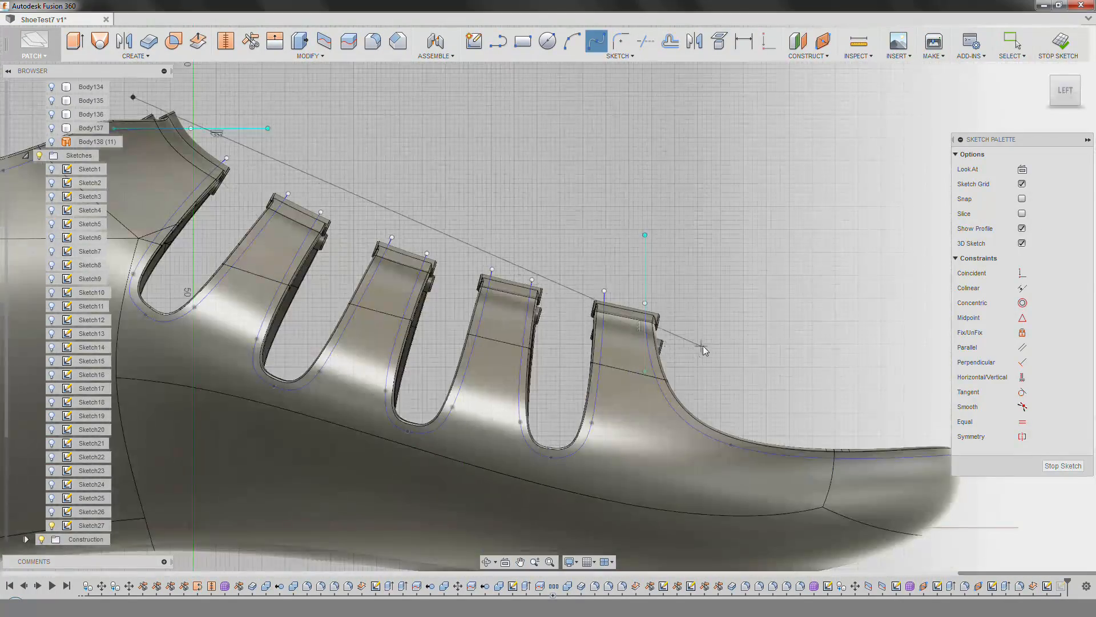
left_click(702, 344)
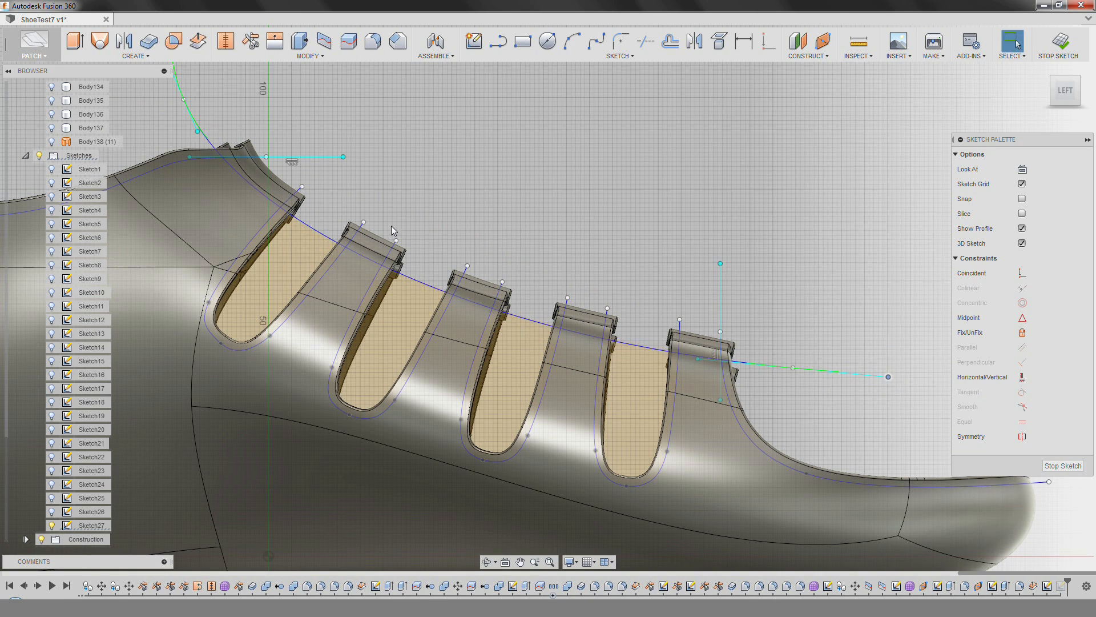
middle_click_drag(392, 224, 421, 244)
left_click_drag(212, 118, 206, 120)
Trim the crossing spline inside the slots and the slot splines' ends above it, leaving closed strap tips.
left_click(303, 123)
middle_click_drag(343, 137, 386, 153)
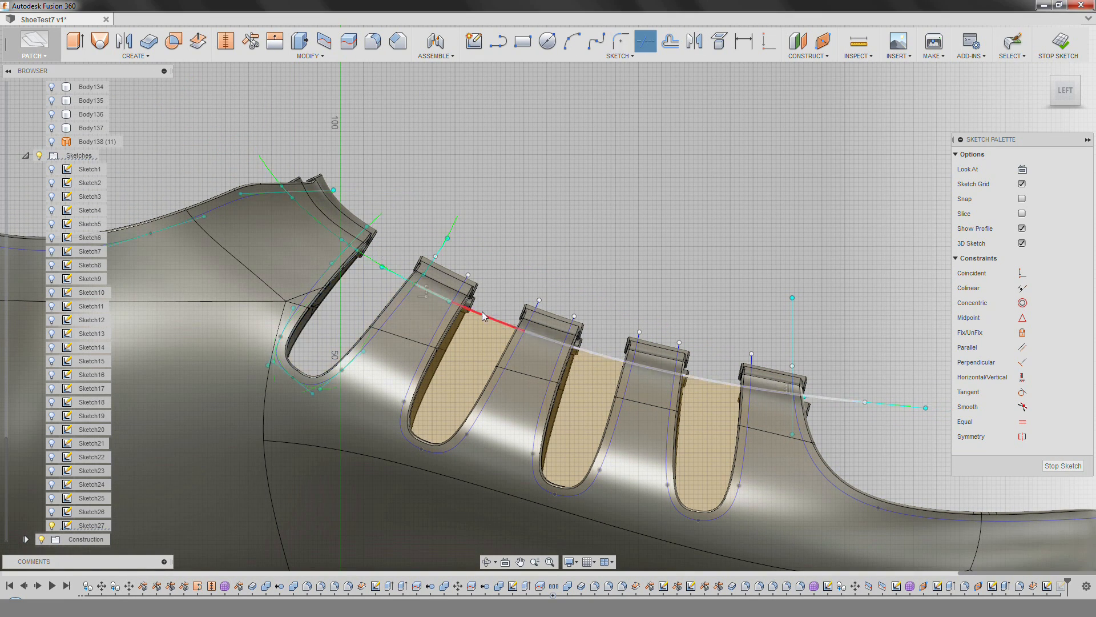
key("o")
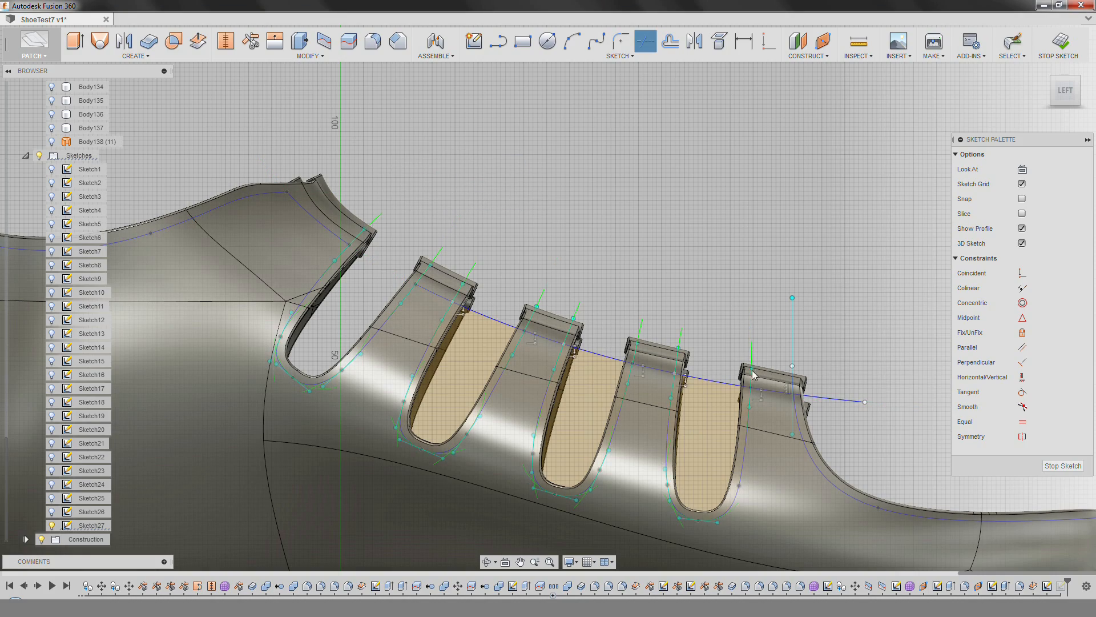
left_click(600, 356)
scroll(467, 344, "down", 1)
middle_click_drag(467, 342, 374, 233)
scroll(463, 213, "up", 5)
scroll(514, 222, "down", 4)
middle_click_drag(744, 189, 685, 297, "shift")
key("Escape")
scroll(721, 269, "up", 5)
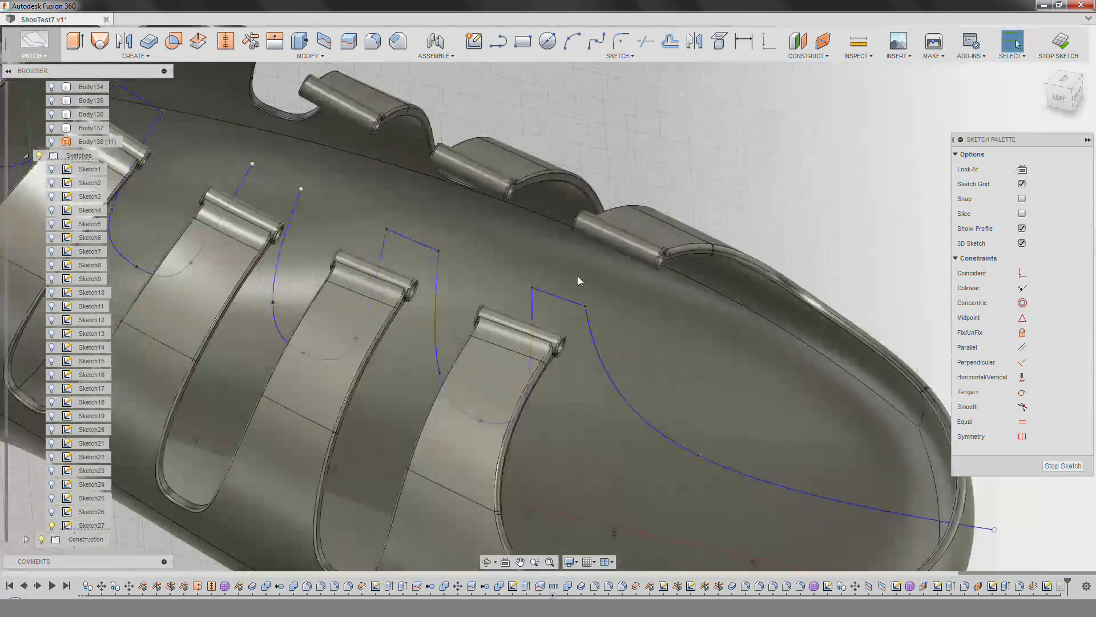
scroll(596, 227, "up", 2)
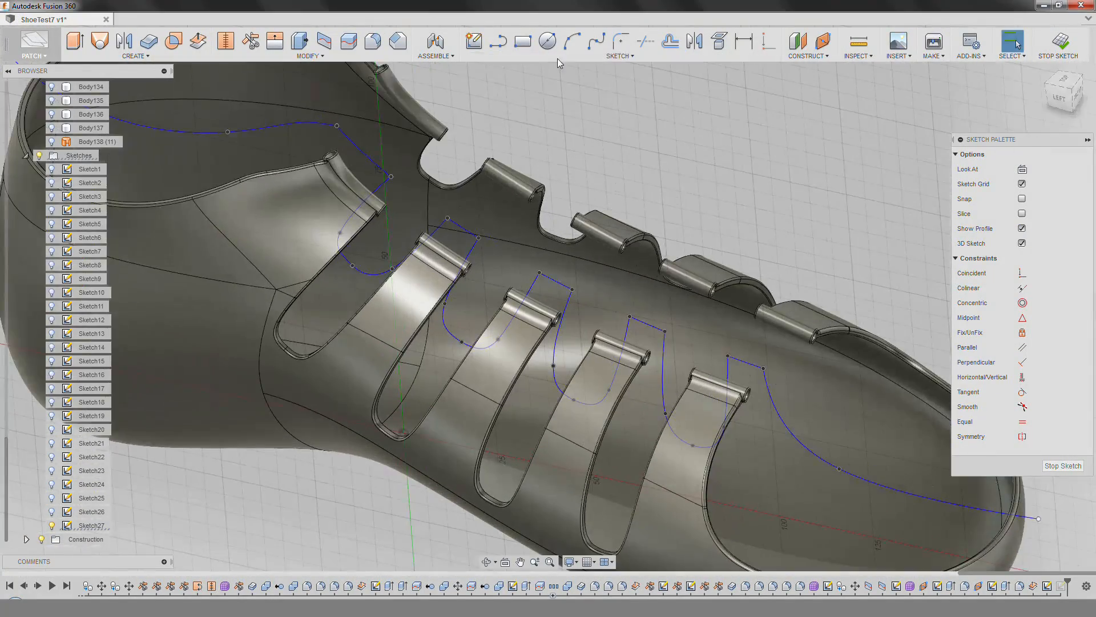
left_click(621, 41)
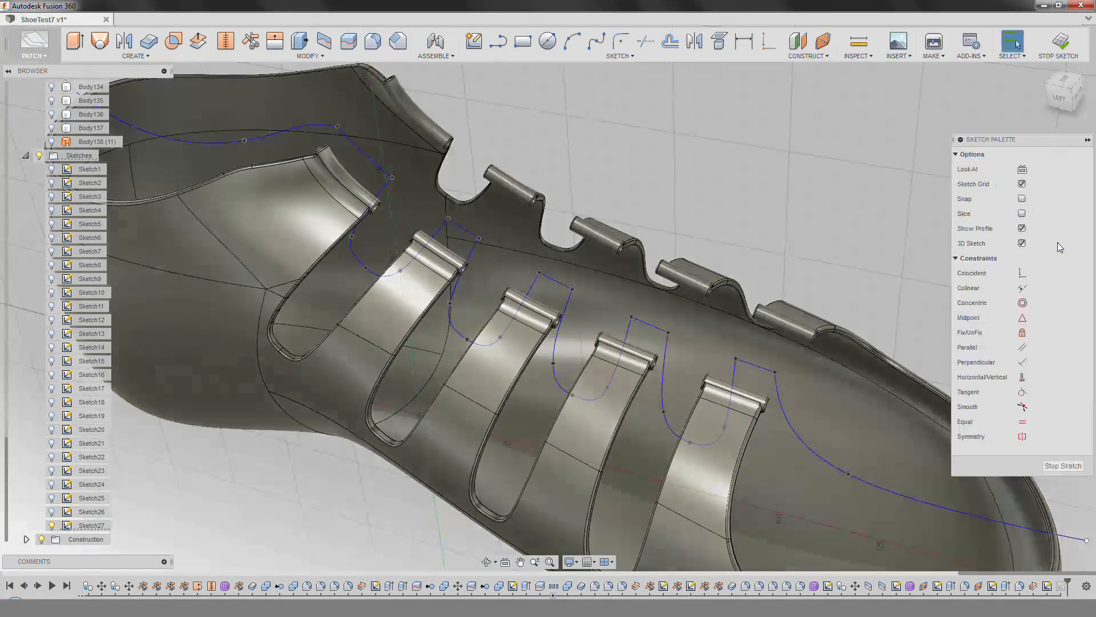
middle_click_drag(498, 321, 522, 240, "shift")
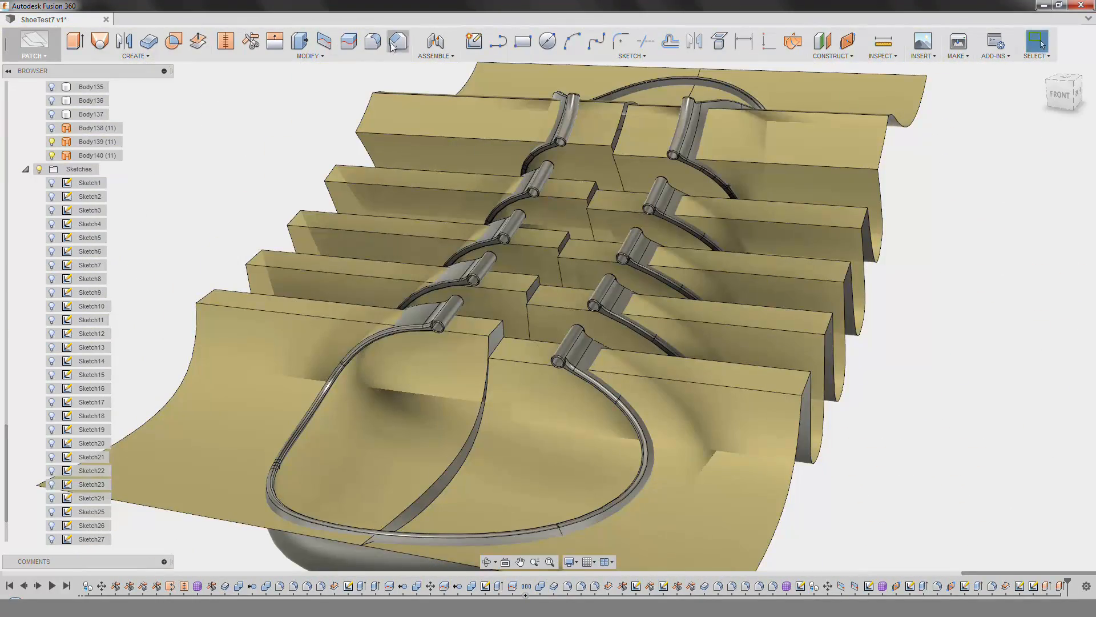
Fillet the sharp strap-tip edges of both extruded surfaces with a 3 mm constant radius.
left_click(373, 41)
left_click(366, 322)
left_click(366, 306)
left_click(366, 276)
left_click(370, 260)
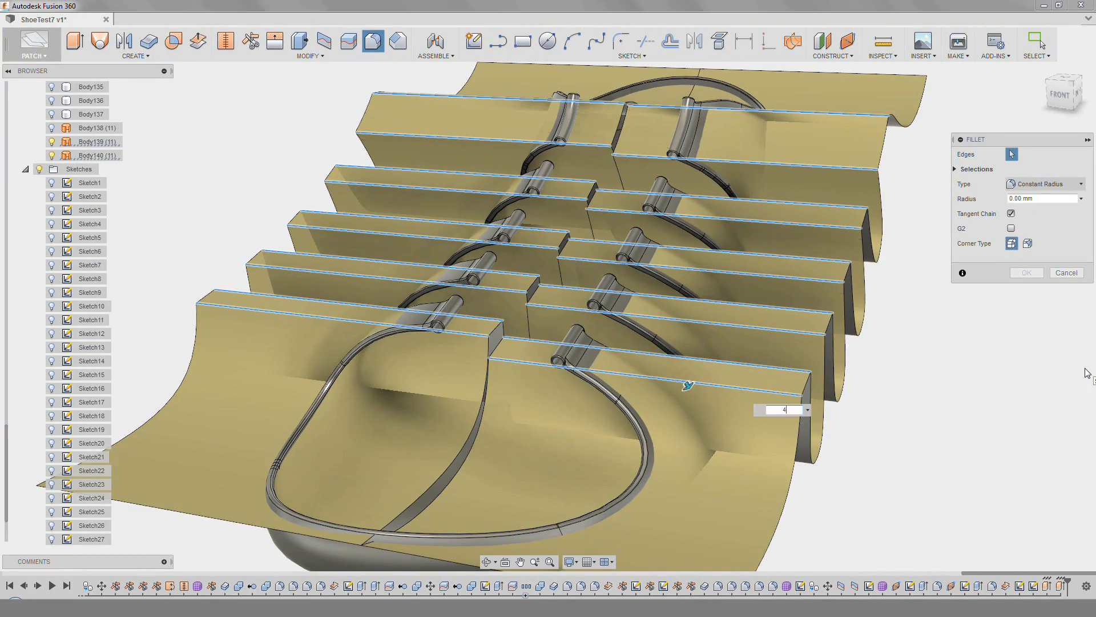
type("2")
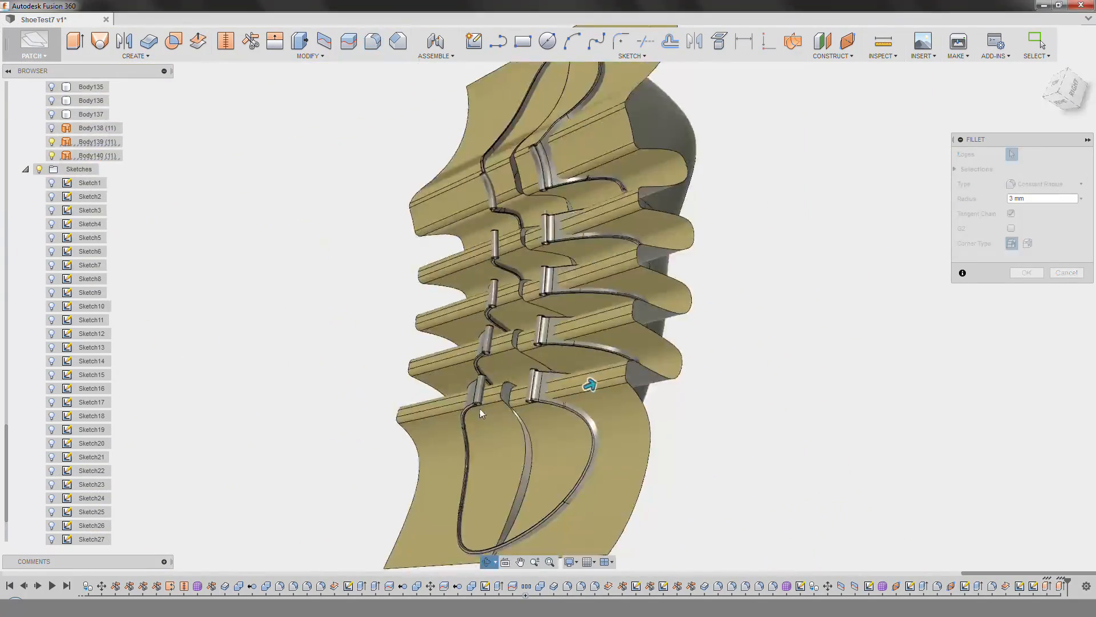
key("Return")
Show the offset foot surface Body138 together with the two extruded surfaces.
scroll(94, 231, "up", 2)
left_click(51, 443)
middle_click_drag(280, 354, 257, 348, "shift")
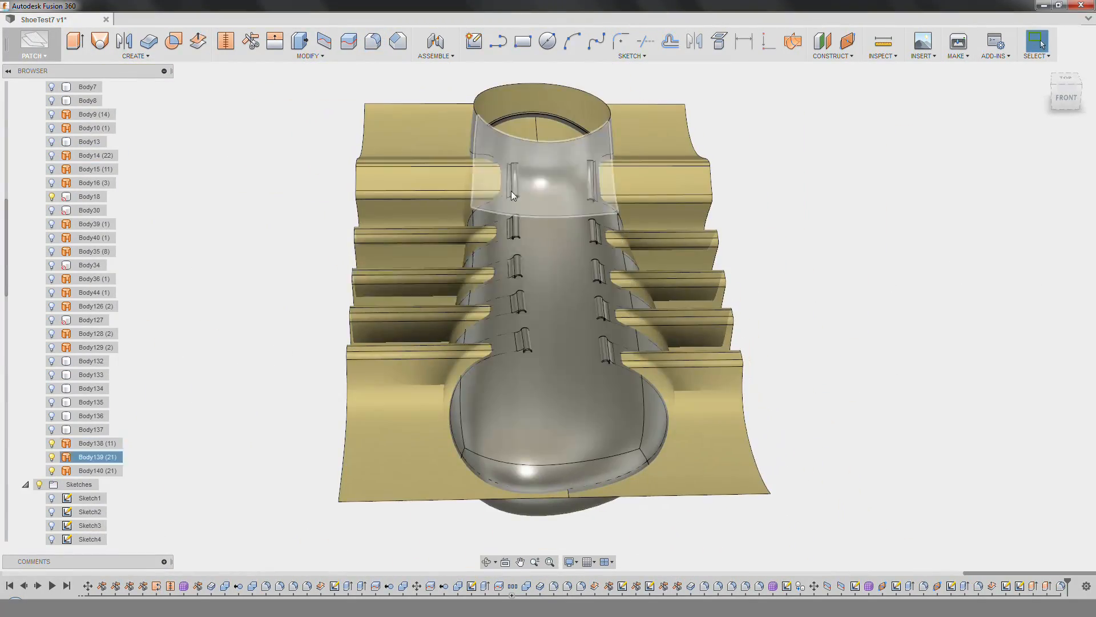
Sketch two parallel lines on the horizontal plane, running lengthwise along the foot between the lace loops.
left_click(474, 41)
left_click(590, 361)
left_click(498, 41)
left_click(542, 74)
left_click(543, 530)
key("Escape")
left_click(498, 41)
left_click(500, 76)
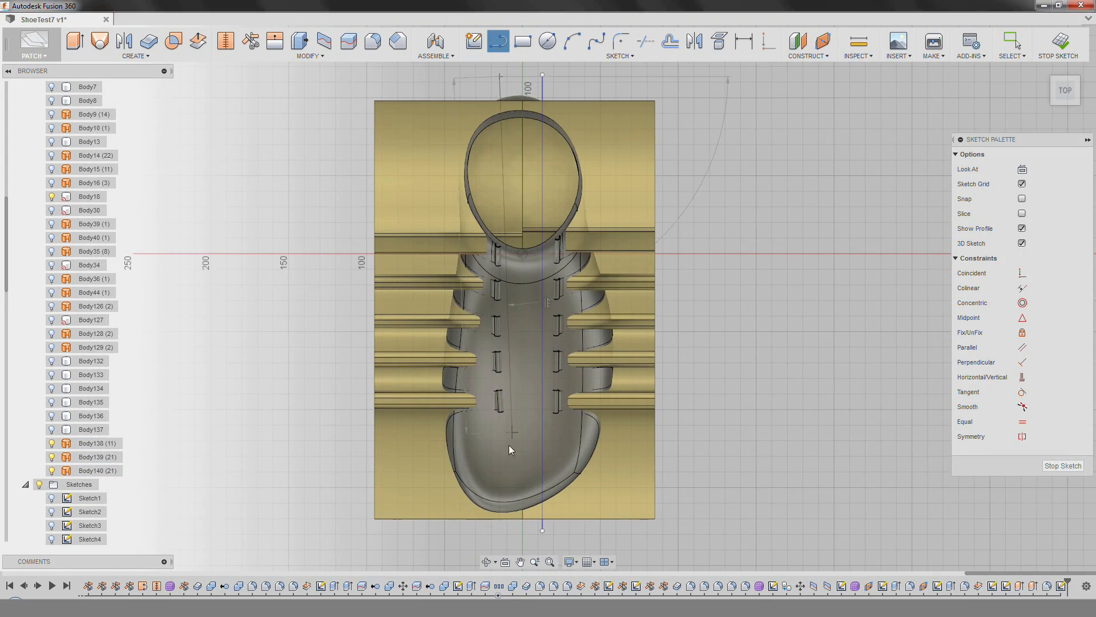
left_click(500, 468)
scroll(536, 516, "up", 2)
middle_click_drag(535, 516, 657, 255, "shift")
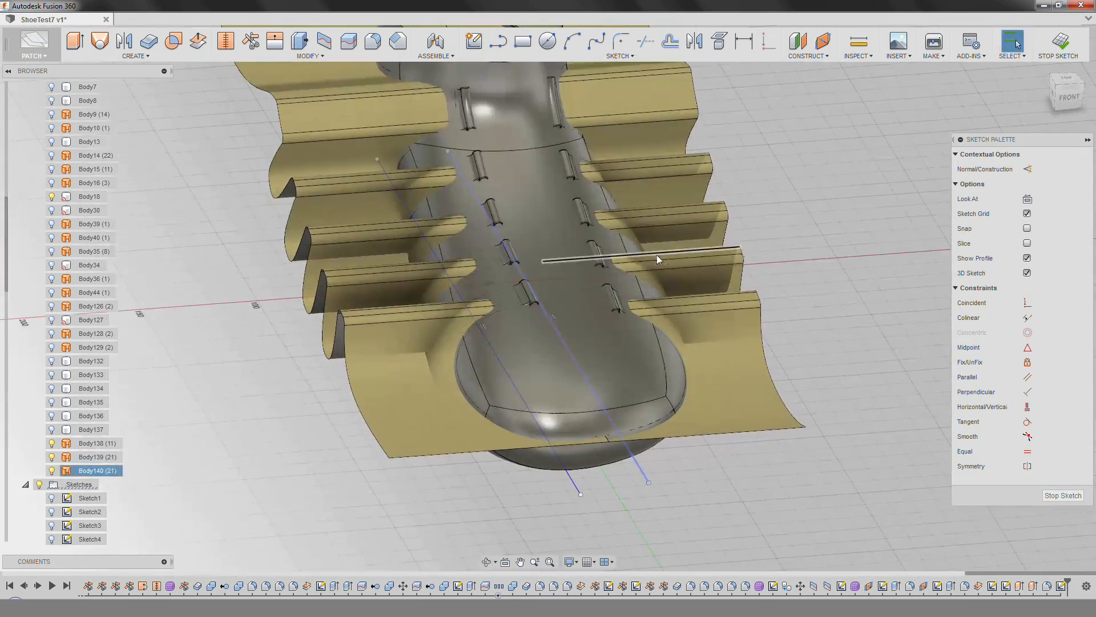
left_click(250, 41)
middle_click_drag(571, 342, 562, 376, "shift")
left_click(1066, 186)
Edit the two-line sketch and join the lines' toe ends with a horizontal line about 31 mm long.
double_click(1061, 586)
left_click(498, 41)
left_click(592, 438)
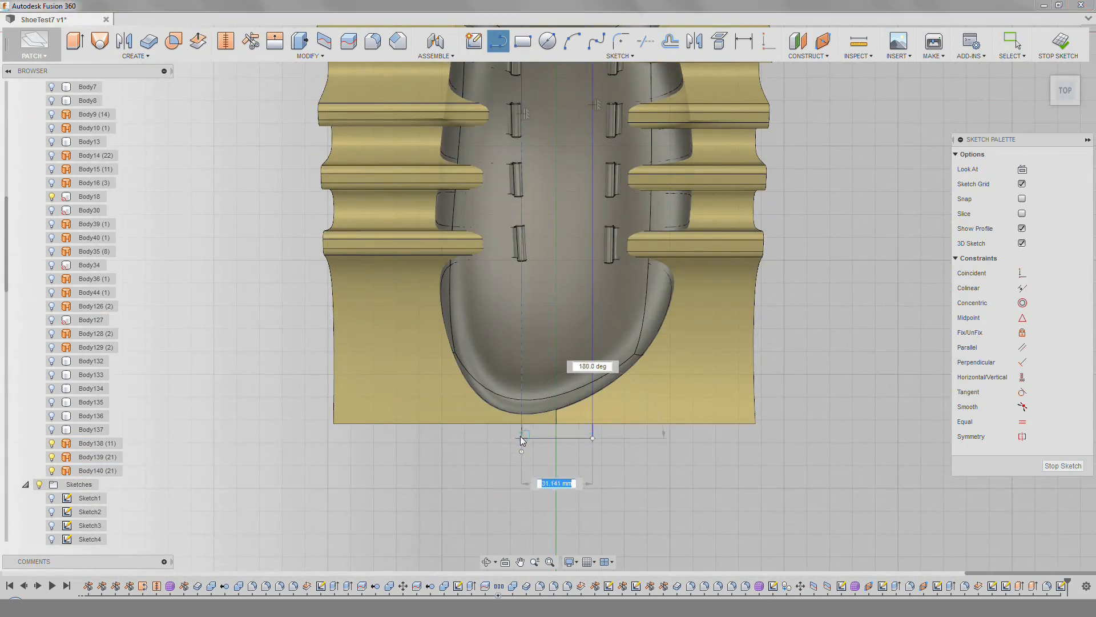
Trim Body138 with the sketched outline, removing the strip along the top of the foot between the lines.
left_click(251, 41)
middle_click_drag(799, 354, 930, 225, "shift")
left_click(588, 536)
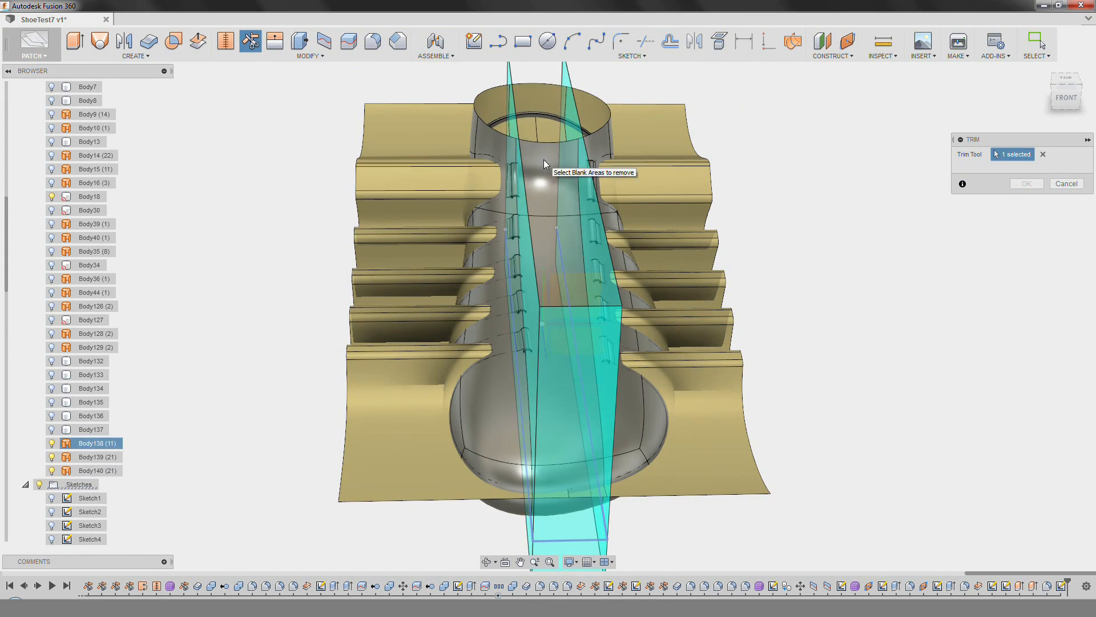
left_click(545, 164)
left_click(1025, 184)
Trim the foot surface with Body140, removing the excess above that extruded surface.
middle_click_drag(657, 274, 692, 303, "shift")
scroll(651, 239, "up", 2)
left_click(251, 41)
left_click(751, 139)
left_click(693, 132)
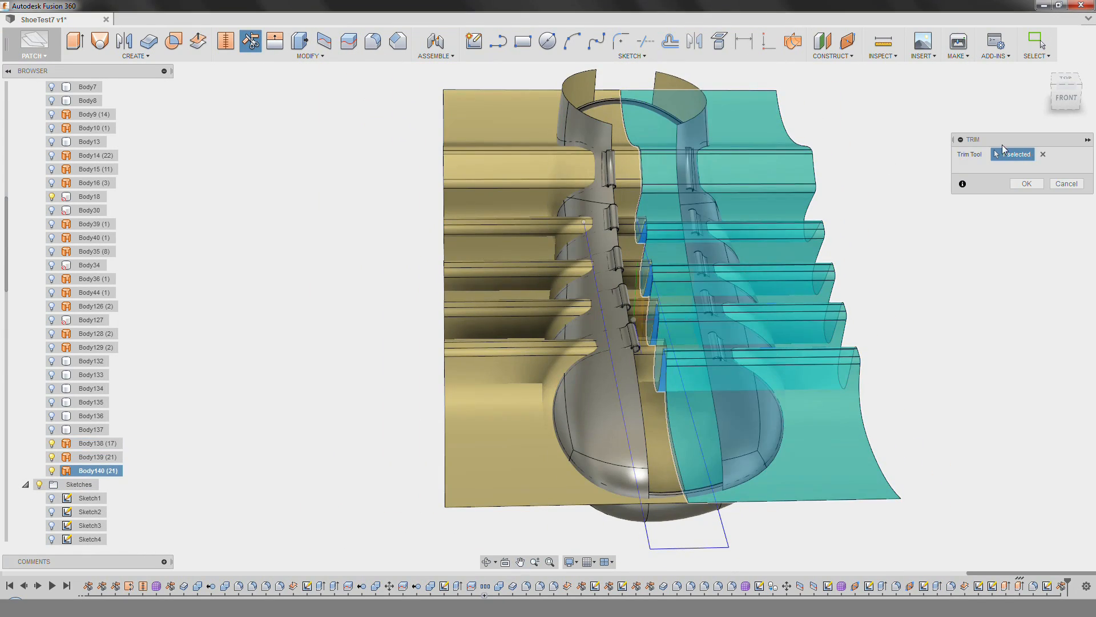
left_click(1026, 184)
Trim the opposite side of the foot surface with Body139, removing the excess above it.
left_click(251, 41)
left_click(516, 166)
left_click(588, 129)
left_click(1025, 184)
middle_click_drag(557, 311, 694, 314, "shift")
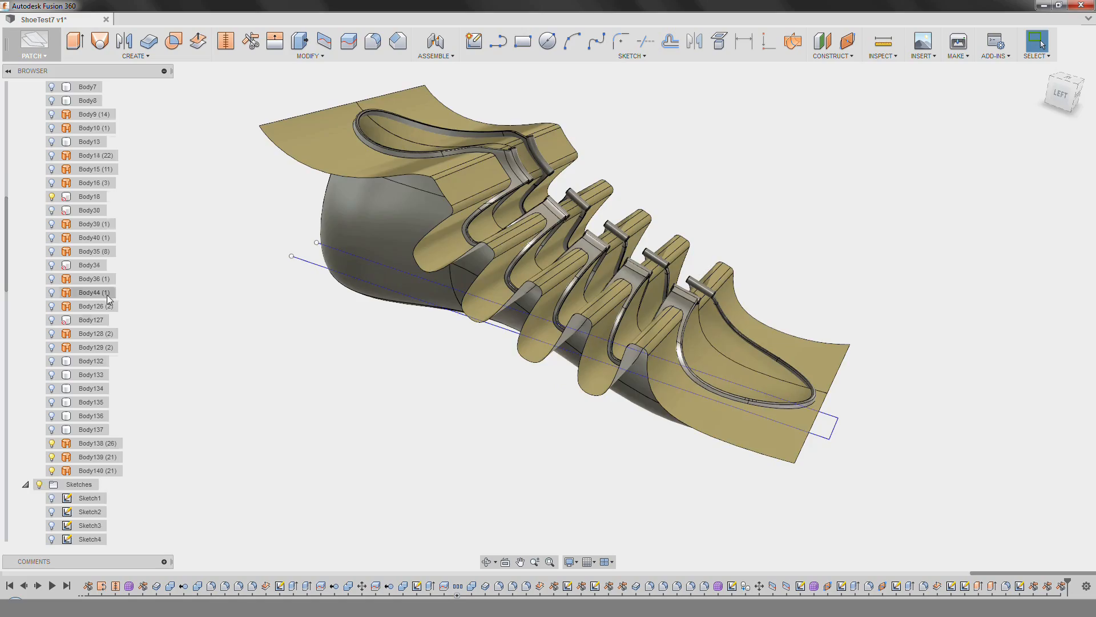
Hide the extruded cutting surfaces Body139 and Body140.
scroll(107, 205, "down", 1)
scroll(161, 374, "down", 3)
left_click(52, 430)
left_click(52, 443)
mouse_move(560, 342)
middle_mouse_down("shift")
mouse_move(444, 379)
mouse_move(562, 337)
middle_mouse_up("shift")
Hide the outer shoe body, Body18, leaving only the trimmed foot surface displayed.
left_click(67, 416)
scroll(685, 274, "down", 2)
middle_click_drag(845, 285, 708, 309, "shift")
scroll(793, 400, "up", 2)
scroll(92, 240, "up", 2)
right_click(83, 240)
left_click(136, 390)
middle_click_drag(879, 342, 758, 360, "shift")
left_click(758, 361)
key("v")
middle_click_drag(685, 359, 799, 354, "shift")
Start a loft between the facing open edges of the foot surface's two halves, with chain selection off.
left_click(99, 41)
scroll(832, 534, "down", 2)
middle_click_drag(832, 525, 782, 508, "shift")
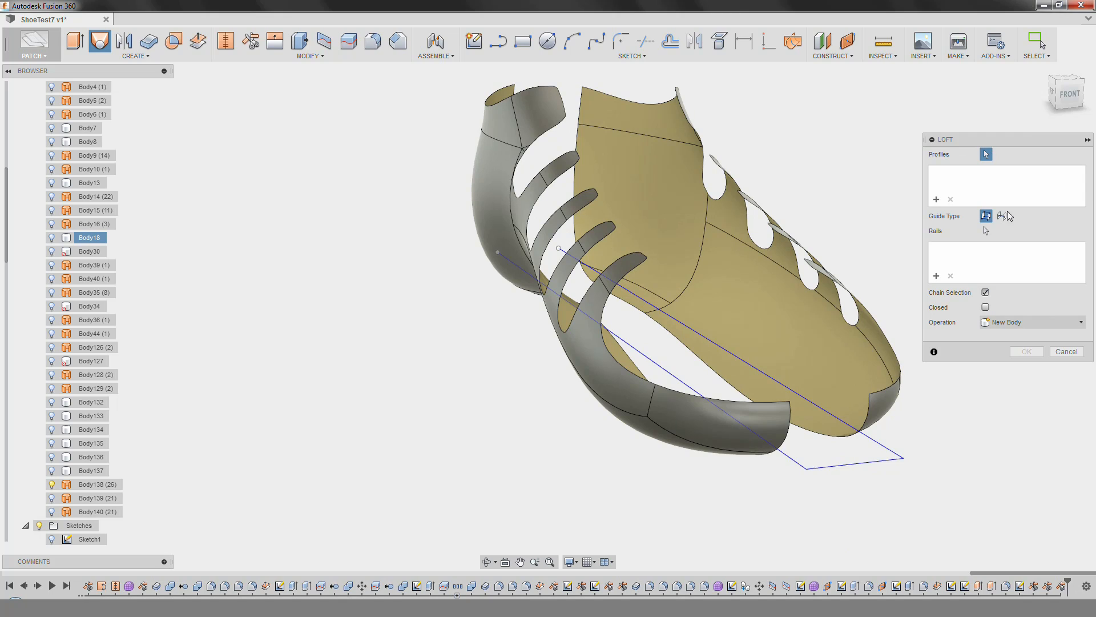
left_click(791, 416)
middle_click_drag(791, 416, 602, 284, "shift")
left_click(601, 283)
scroll(602, 283, "down", 2)
left_click(626, 187)
middle_click_drag(626, 188, 793, 265, "shift")
middle_click_drag(772, 463, 674, 189, "shift")
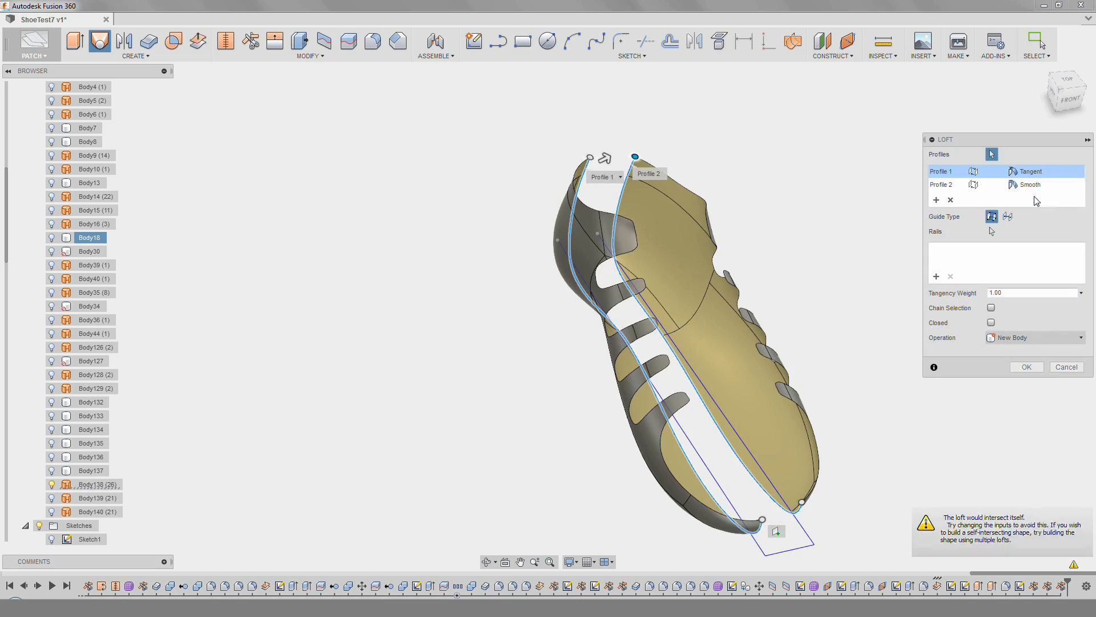
Set both loft profiles to Tangent and create the bridging surface as a new body.
scroll(774, 231, "up", 3)
middle_click_drag(774, 231, 513, 189, "shift")
scroll(388, 158, "up", 5)
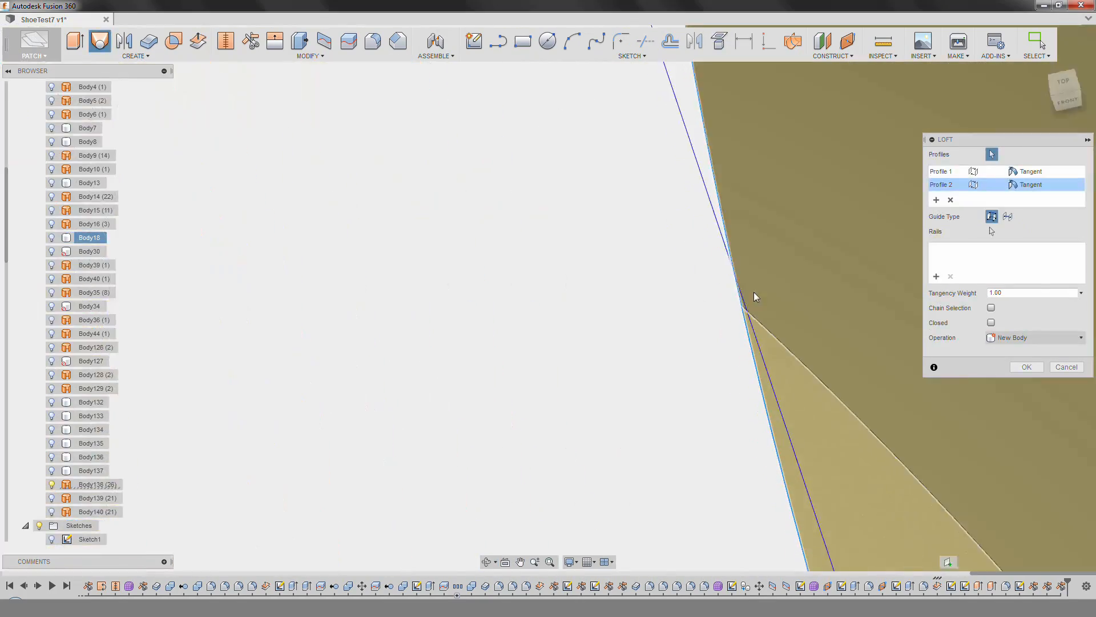
scroll(388, 158, "down", 5)
middle_click_drag(790, 161, 825, 220, "shift")
key("Return")
Stitch the trimmed foot surface Body138 and the lofted surface Body141 into one body.
scroll(692, 157, "down", 3)
left_click(225, 41)
left_click(765, 229)
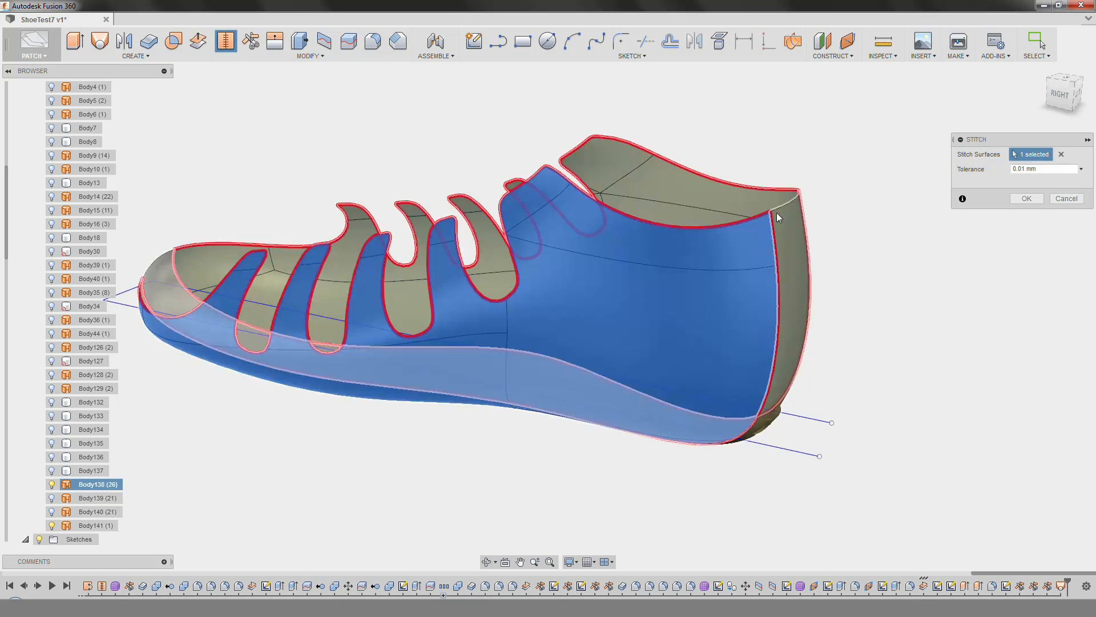
left_click(785, 222)
left_click(730, 197)
scroll(730, 197, "down", 2)
scroll(571, 360, "up", 3)
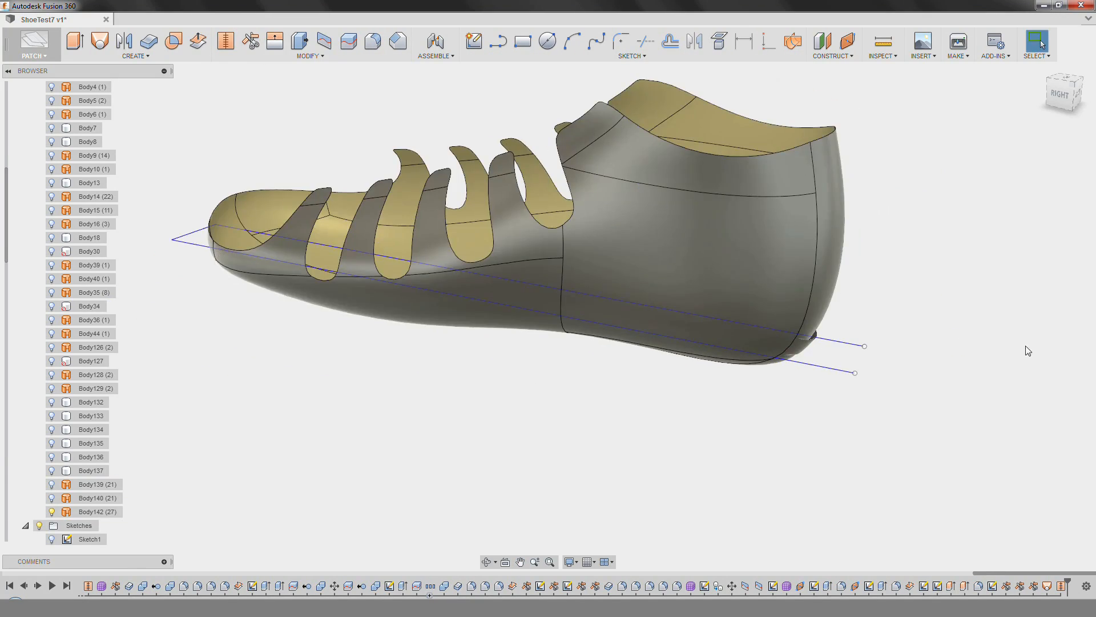
Sketch a three-point arc in the side view, running from behind the heel collar to below the midfoot.
middle_click_drag(1028, 350, 260, 359, "shift")
left_click(564, 49)
left_click(514, 278)
left_click(898, 189)
left_click(494, 403)
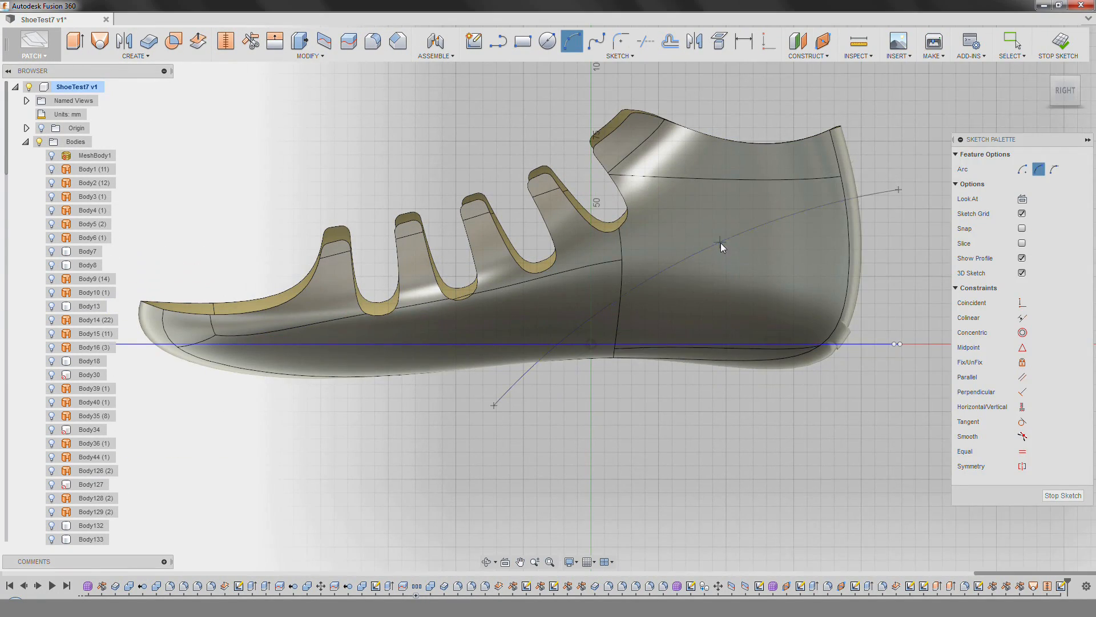
left_click(721, 242)
key("Escape")
Trim the liner surface Body142 with the arc, removing its lower heel portion, and hide the arc's sketch.
left_click(251, 41)
left_click(837, 174)
left_click(714, 257)
left_click(1026, 184)
scroll(78, 409, "down", 10)
mouse_move(815, 255)
middle_mouse_down("shift")
mouse_move(737, 320)
mouse_move(676, 416)
mouse_move(800, 343)
middle_mouse_up("shift")
left_click(51, 525)
scroll(673, 335, "up", 4)
middle_click_drag(673, 335, 611, 388, "shift")
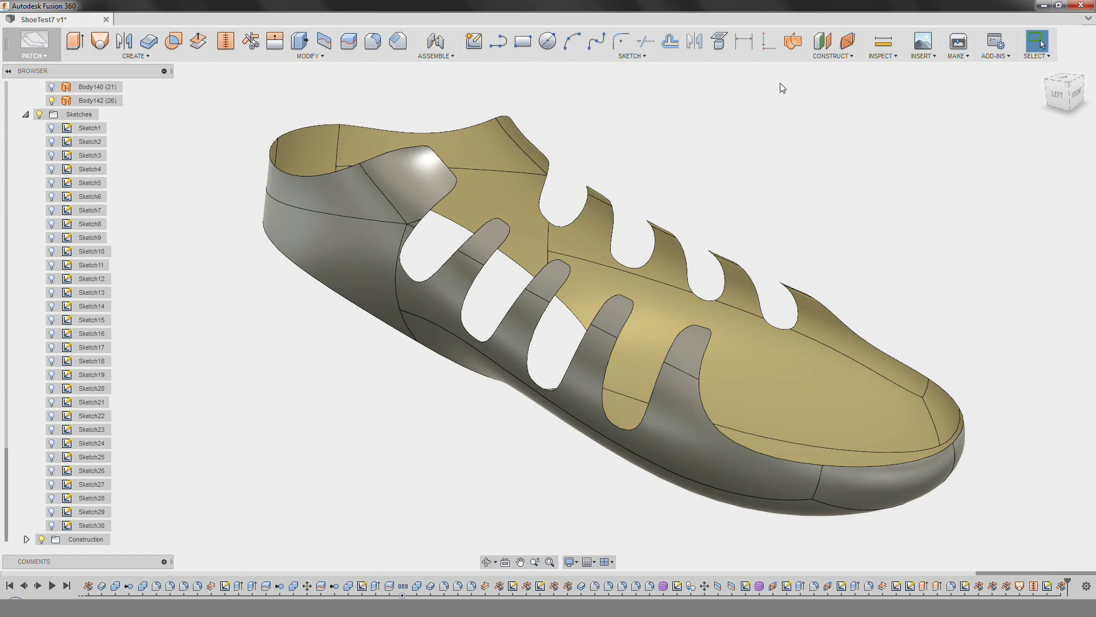
Create a construction plane along the liner's open upper edge, positioned on the heel collar.
left_click(847, 41)
left_click(292, 131)
left_click_drag(297, 137, 337, 126)
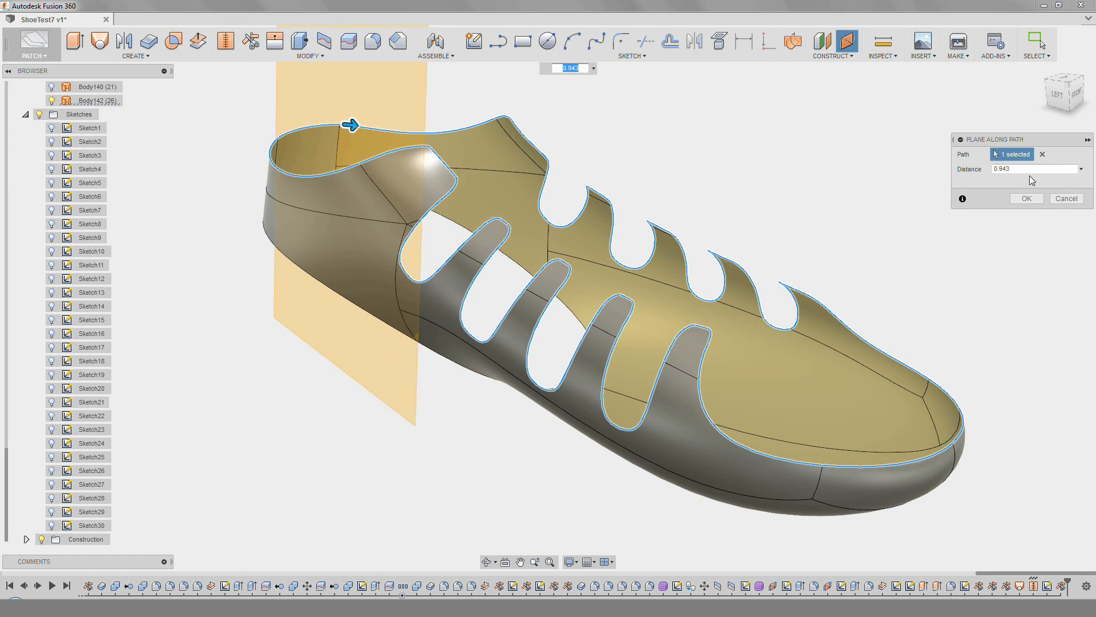
middle_click_drag(656, 245, 619, 354, "shift")
scroll(400, 239, "up", 3)
middle_click_drag(400, 240, 436, 272)
left_click_drag(406, 207, 403, 210)
key("Return")
Sketch a small circle on the new plane, centred on the liner's collar edge.
scroll(668, 350, "down", 3)
mouse_move(668, 350)
middle_mouse_down("shift")
mouse_move(769, 323)
mouse_move(816, 337)
middle_mouse_up("shift")
left_click(319, 224)
left_click(474, 41)
scroll(432, 308, "up", 5)
key("c")
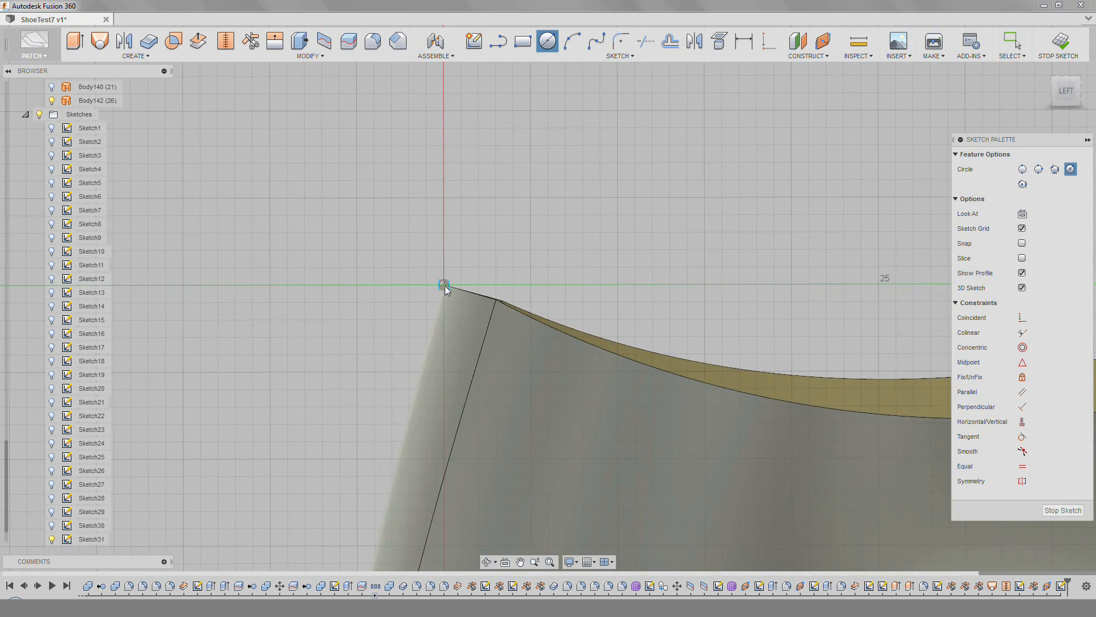
scroll(435, 260, "up", 4)
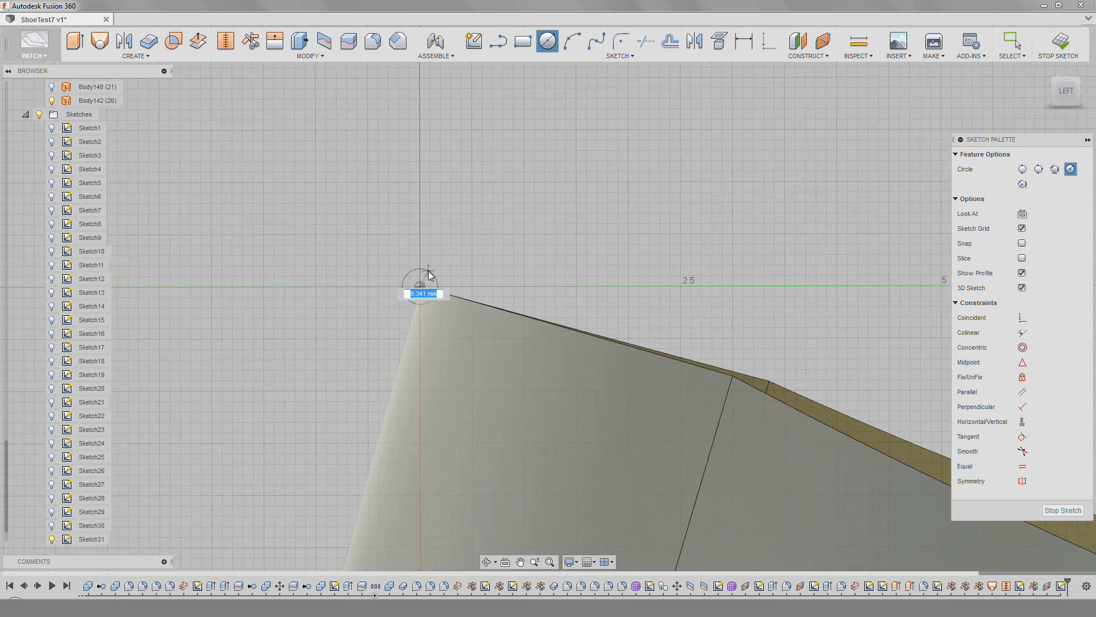
left_click(427, 279)
Try to extrude the small circle along the collar edge as a new solid body.
middle_click_drag(478, 157, 485, 185, "shift")
scroll(439, 248, "up", 5)
right_click(477, 198)
scroll(369, 197, "down", 3)
left_click(148, 41)
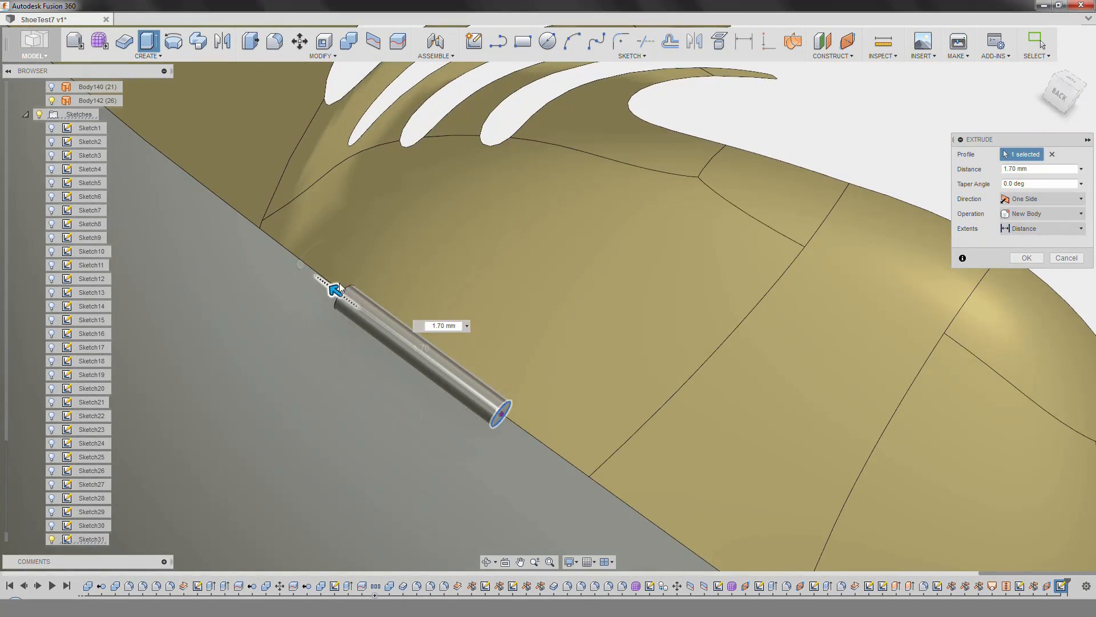
left_click_drag(340, 283, 285, 245)
middle_click_drag(426, 274, 538, 340, "shift")
key("Return")
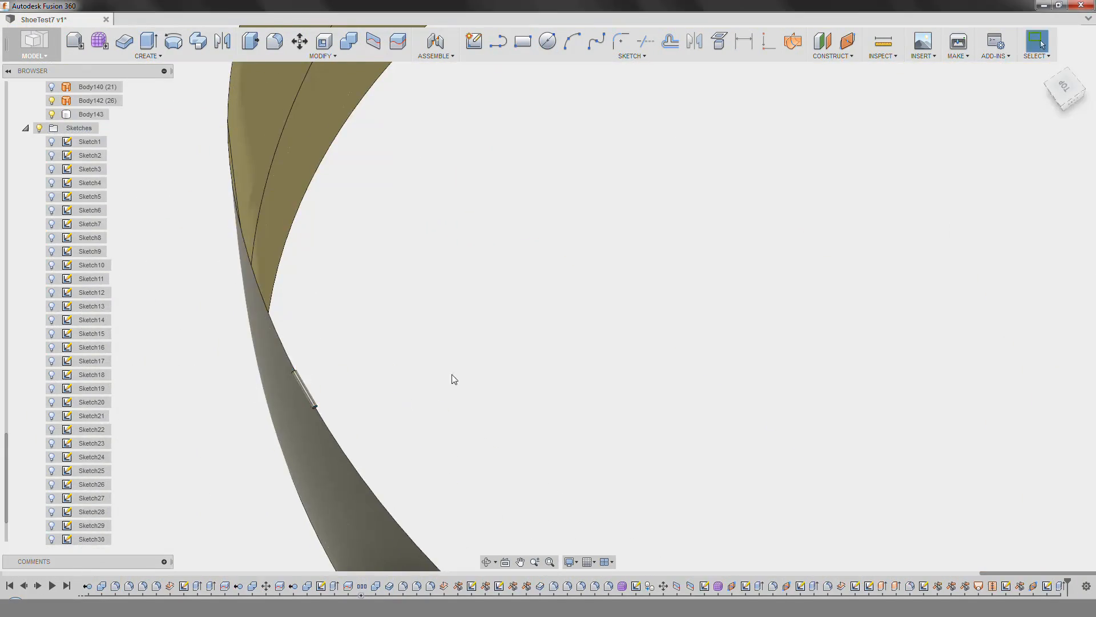
Try to round the ends of the small extruded cylinder with a 0.2 mm fillet and look up the patterning options.
scroll(305, 380, "up", 5)
left_click(275, 41)
left_click(412, 478)
left_click(256, 320)
type(".2")
key("Return")
scroll(454, 279, "down", 5)
middle_click_drag(453, 280, 203, 201, "shift")
scroll(203, 201, "up", 3)
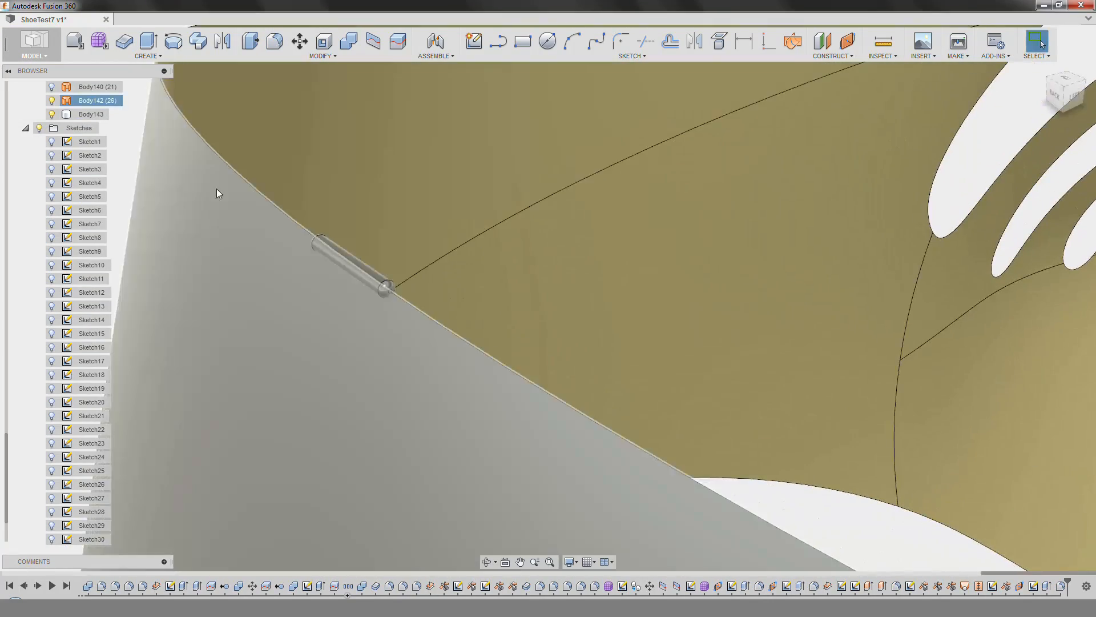
scroll(204, 201, "down", 3)
left_click(148, 56)
mouse_move(171, 262)
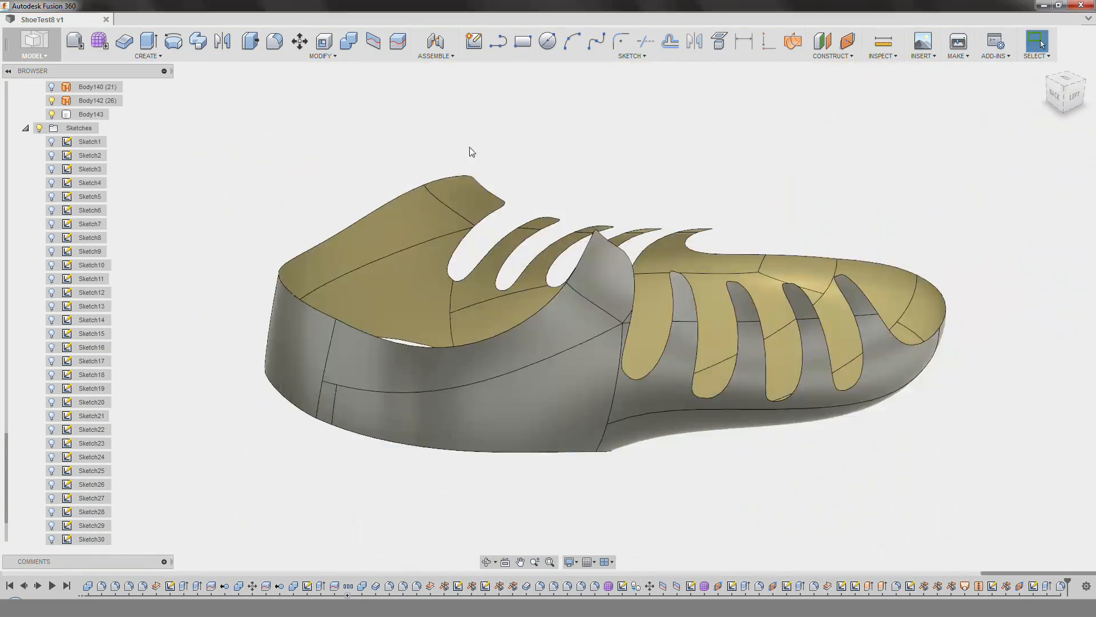
Sweep the circle along the liner's chained edge as a new body with Perpendicular orientation.
scroll(470, 152, "up", 5)
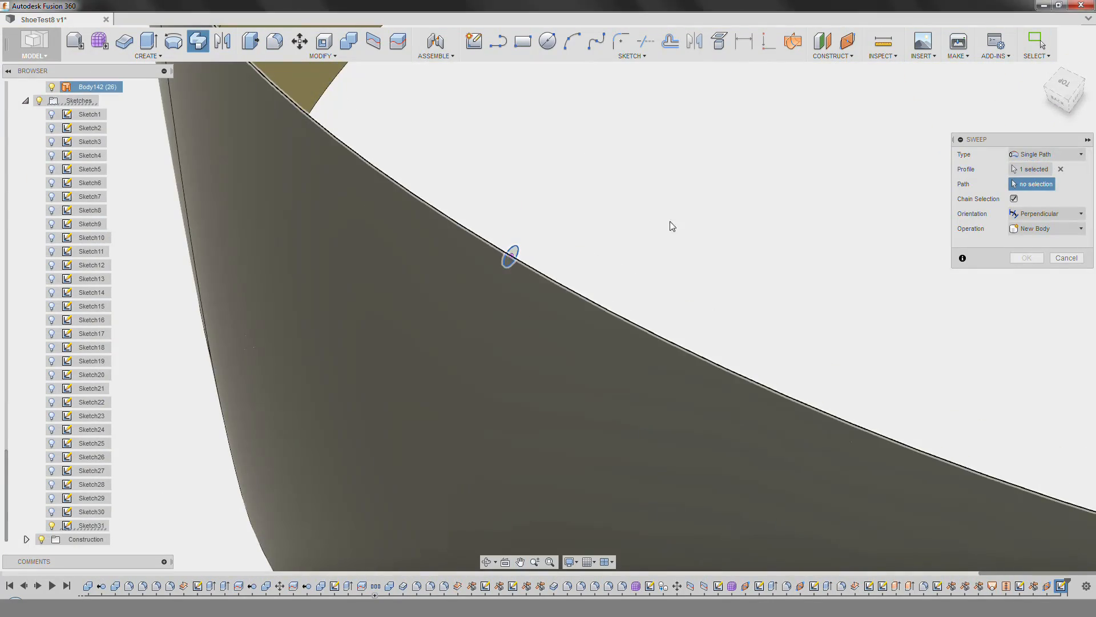
left_click(676, 344)
scroll(691, 336, "down", 5)
scroll(649, 257, "up", 8)
scroll(650, 257, "down", 5)
scroll(754, 187, "down", 5)
left_click(1023, 288)
Show Body34 together with the outer shoe and inspect the side seams.
scroll(799, 297, "down", 2)
scroll(490, 396, "up", 5)
scroll(69, 182, "up", 2)
left_click(52, 182)
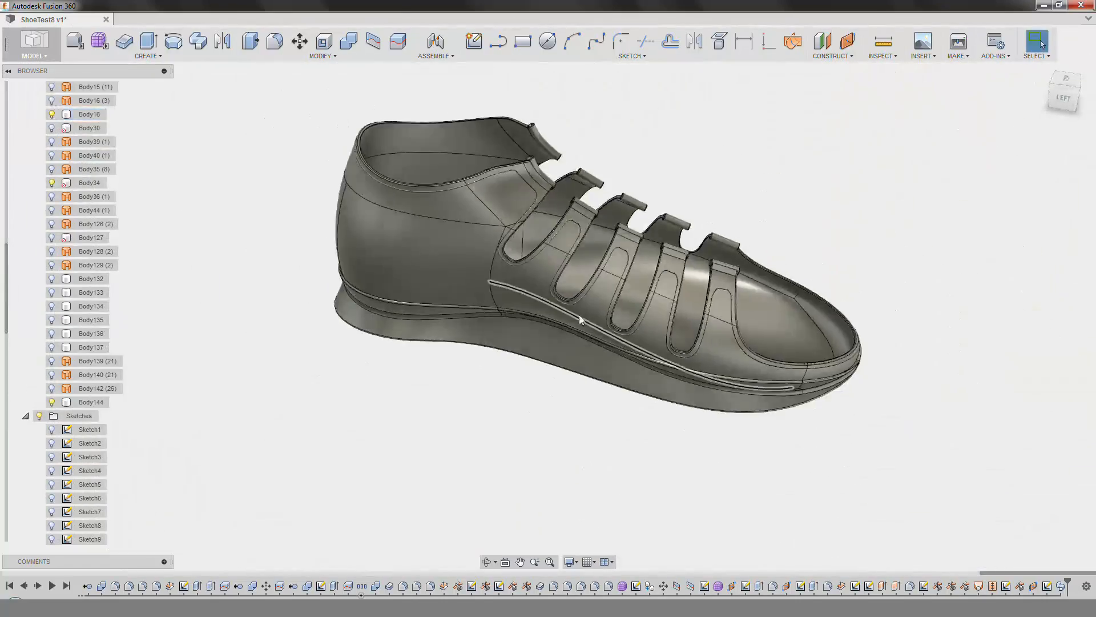
middle_click_drag(579, 320, 555, 291, "shift")
scroll(491, 257, "up", 4)
middle_click_drag(457, 274, 487, 221, "shift")
scroll(471, 247, "down", 3)
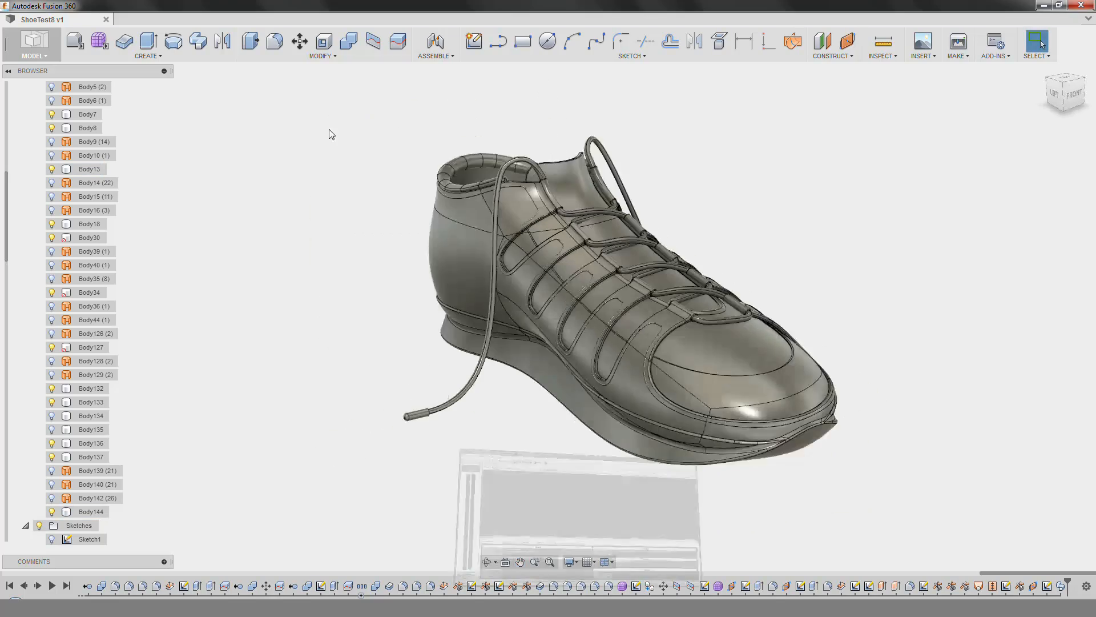
Delete all leftover surface bodies, from Body1 to Body142, keeping the solid bodies of the shoe.
left_click(91, 498)
left_click(92, 484, "ctrl")
left_click(92, 471, "ctrl")
left_click(91, 375, "ctrl")
left_click(87, 361, "ctrl")
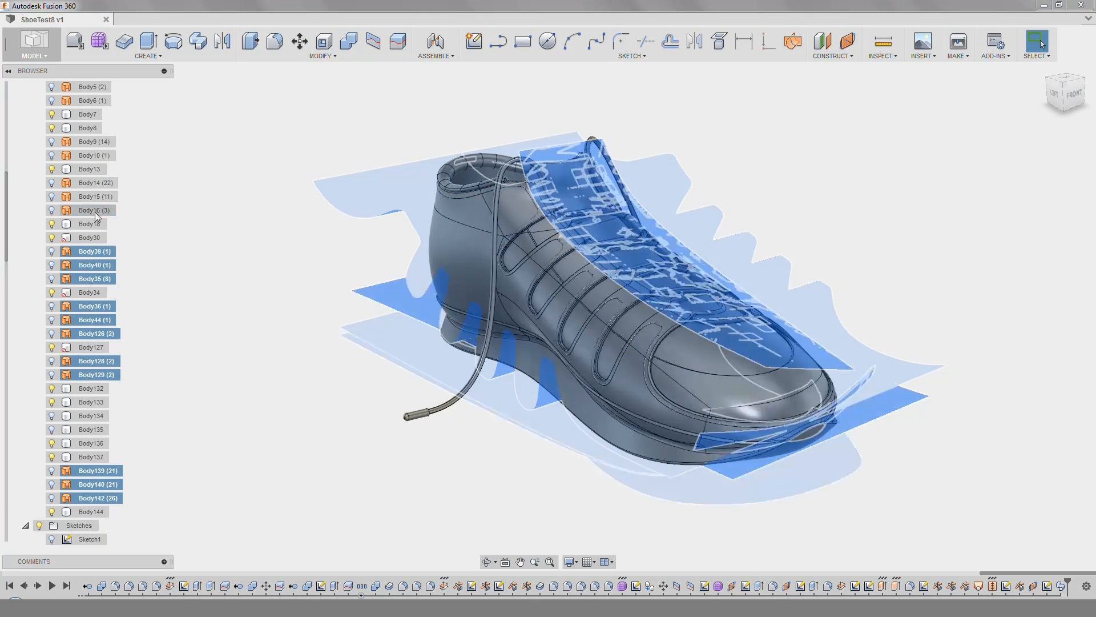
left_click(95, 212, "ctrl")
left_click(95, 197, "ctrl")
left_click(95, 183, "ctrl")
left_click(94, 156, "ctrl")
left_click(94, 142, "ctrl")
scroll(96, 171, "up", 4)
left_click(94, 237, "ctrl")
left_click(95, 224, "ctrl")
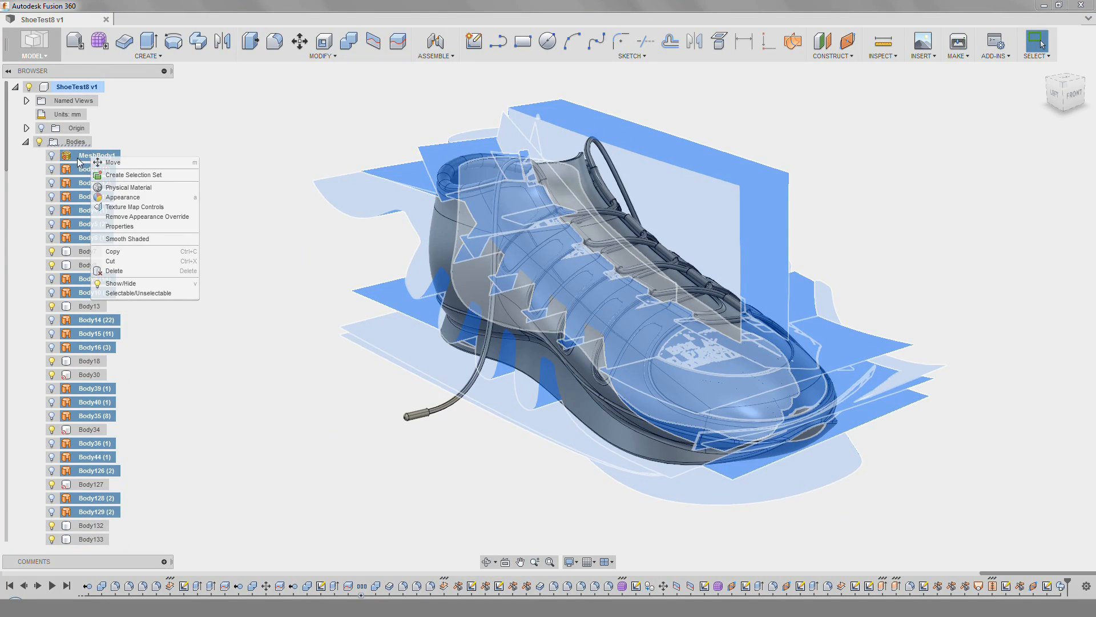
left_click(114, 271)
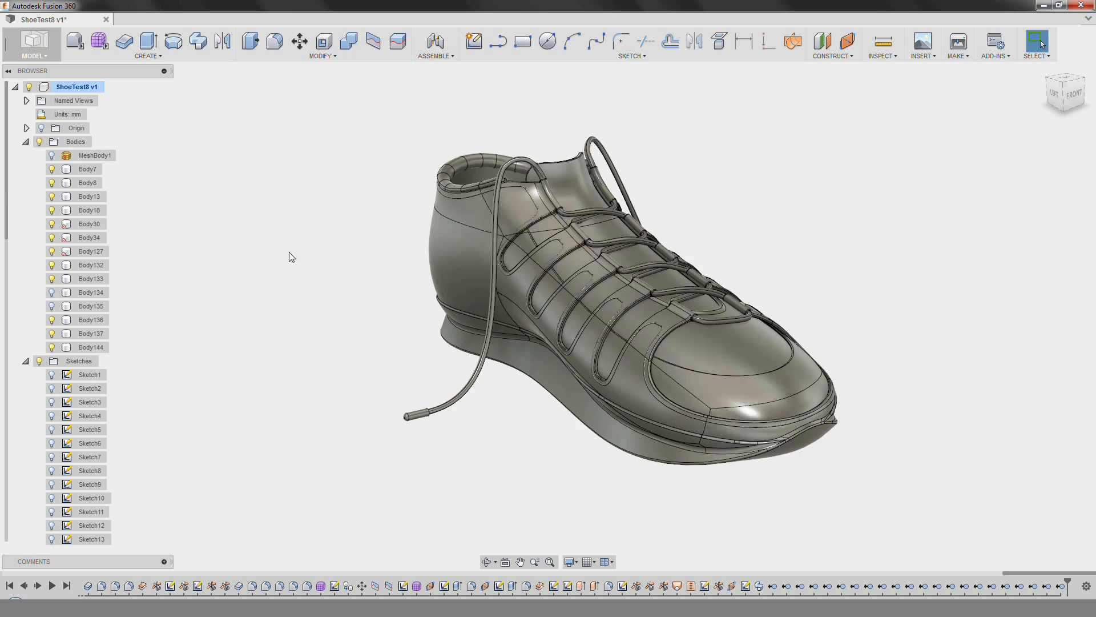
Apply the Fabric (Black) appearance to the tongue, Body7, and a light woven fabric to the shoe's upper.
scroll(657, 274, "up", 2)
middle_click_drag(682, 274, 605, 275)
right_click(348, 231)
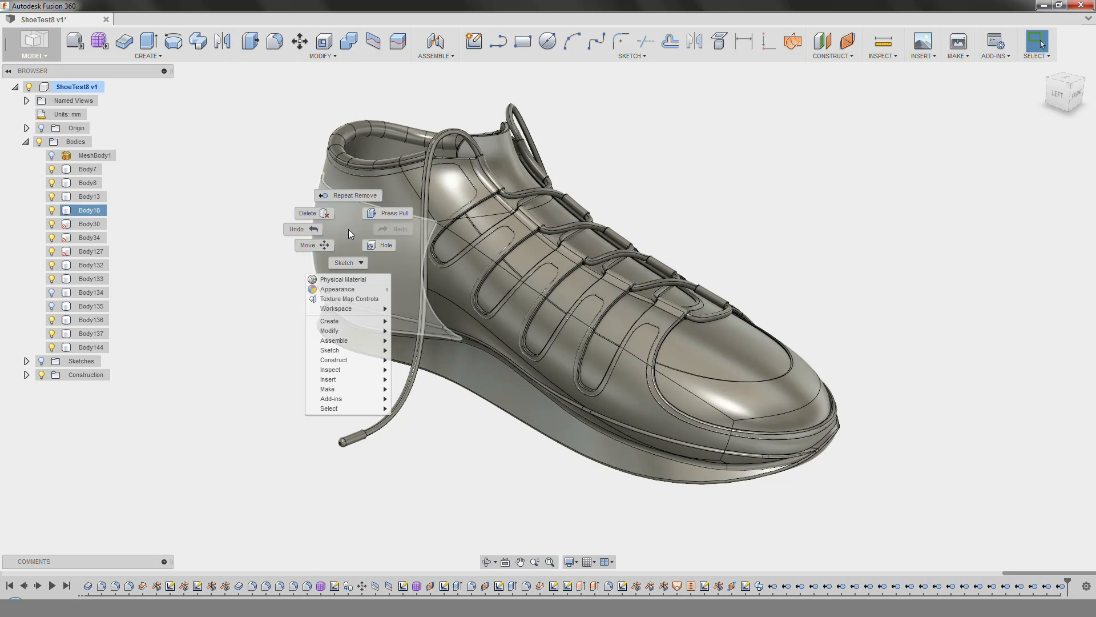
left_click(334, 288)
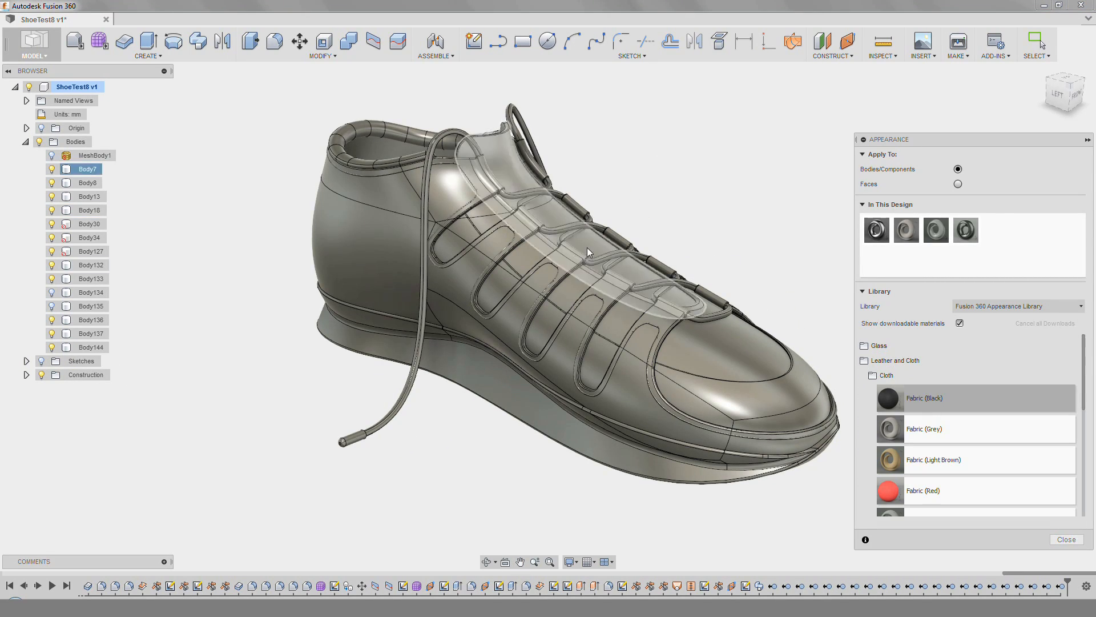
left_click_drag(590, 252, 591, 253)
scroll(965, 429, "down", 2)
left_click_drag(942, 451, 651, 362)
scroll(957, 411, "down", 5)
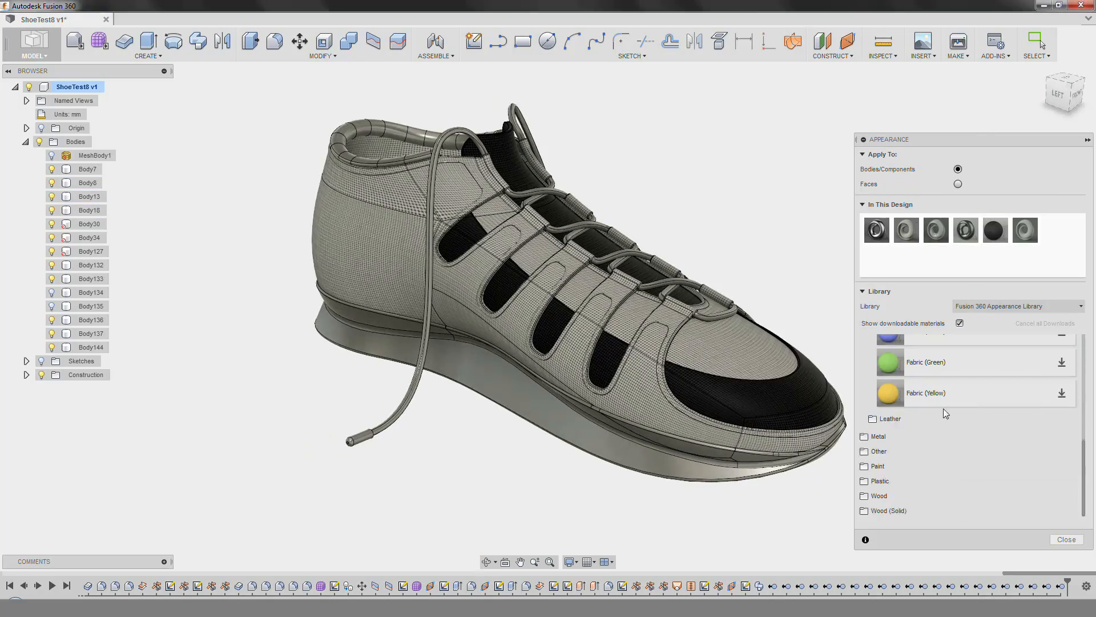
Apply a dark leather appearance to the shoe's sole.
scroll(953, 406, "down", 1)
left_click(890, 419)
left_click_drag(930, 475, 495, 386)
right_click(90, 223)
right_click(526, 424)
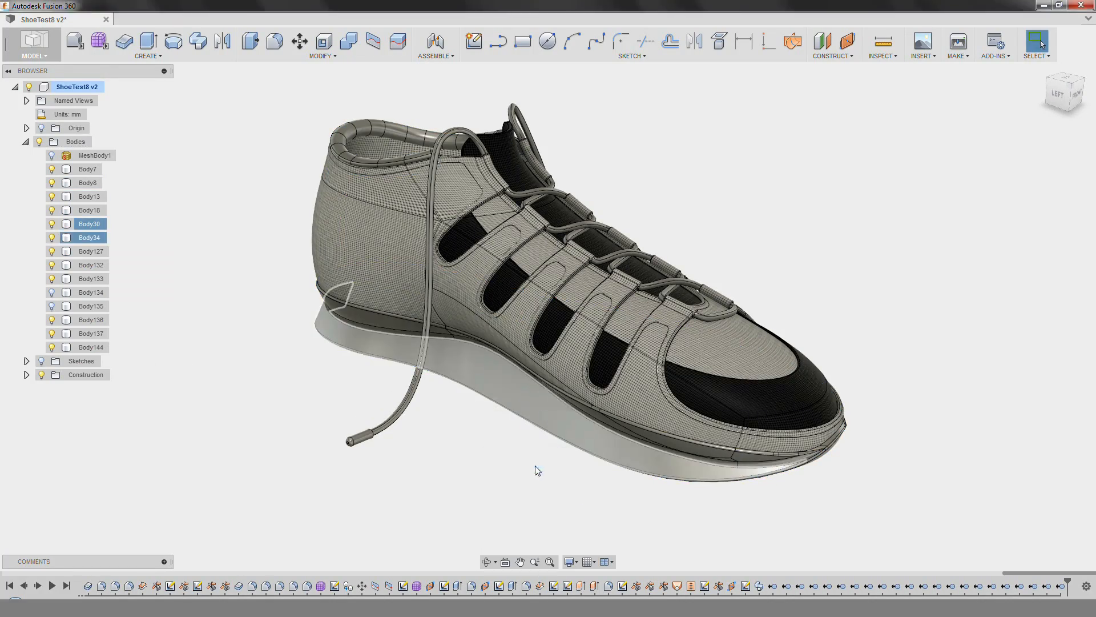
left_click(517, 469)
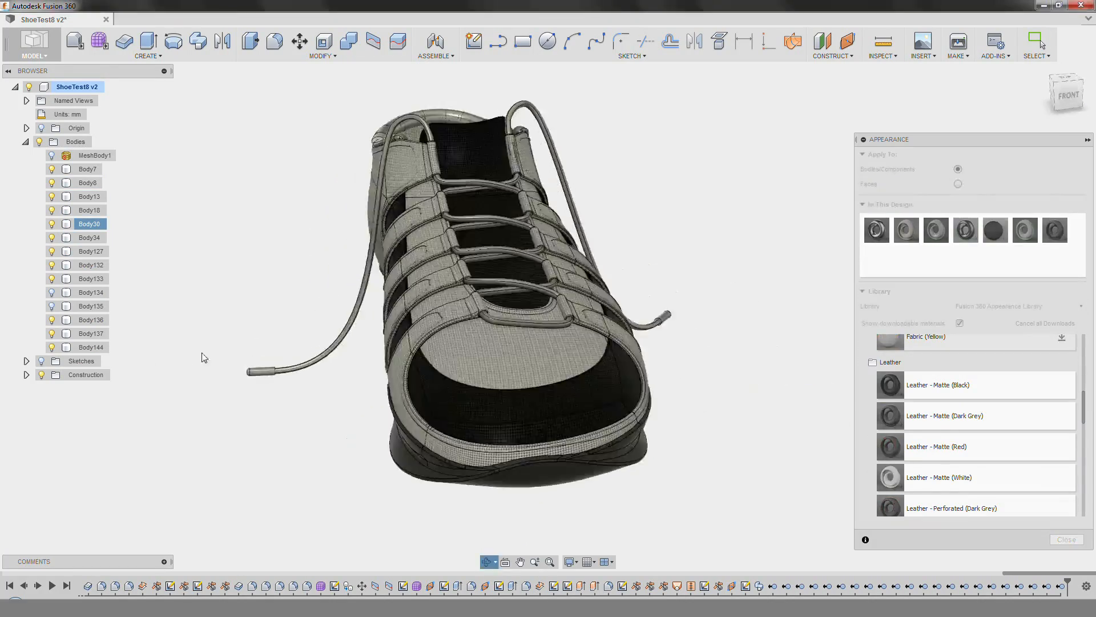
Apply the black fabric appearance already used in the design to the shoelaces.
middle_click_drag(204, 357, 548, 286, "shift")
left_click_drag(999, 231, 366, 320)
middle_click_drag(365, 320, 325, 427)
left_click_drag(996, 230, 502, 182)
scroll(957, 411, "up", 5)
middle_click_drag(457, 354, 446, 320, "shift")
middle_click_drag(445, 320, 422, 370)
scroll(421, 370, "down", 3)
Display the model without visible edges, inspect the fabric textures up close, and close the appearance settings.
left_click(569, 562)
left_click(708, 469)
scroll(423, 319, "up", 6)
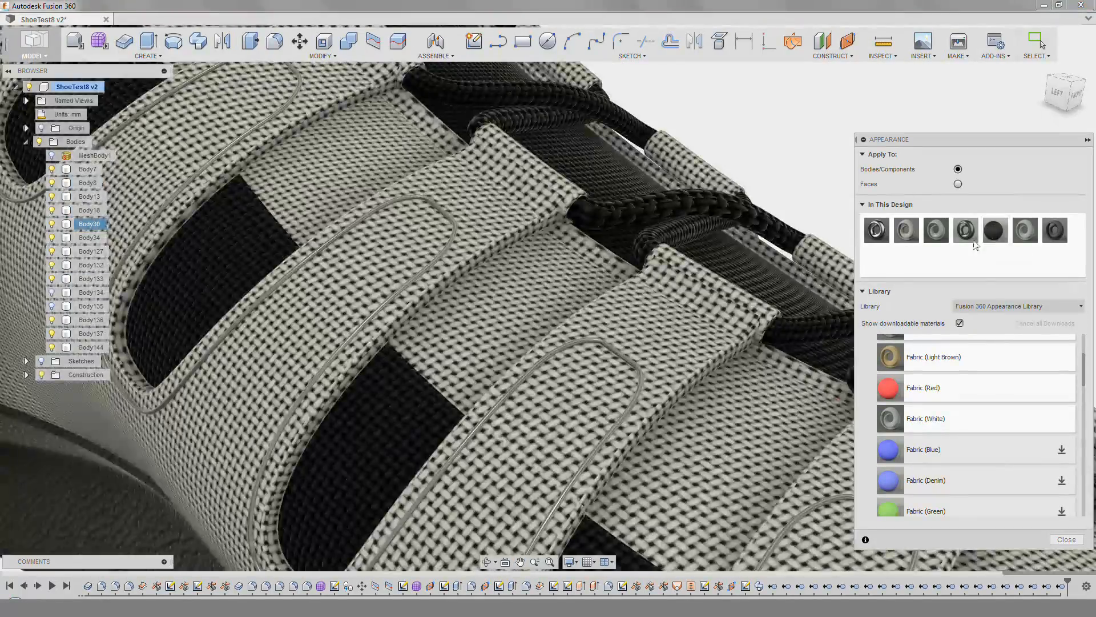
scroll(422, 285, "down", 6)
scroll(385, 281, "up", 3)
mouse_move(485, 256)
middle_mouse_down("shift")
mouse_move(394, 286)
mouse_move(609, 509)
mouse_move(607, 318)
mouse_move(829, 340)
mouse_move(886, 291)
mouse_move(828, 320)
middle_mouse_up("shift")
scroll(384, 280, "down", 3)
left_click(1066, 539)
middle_click_drag(673, 282, 627, 326, "shift")
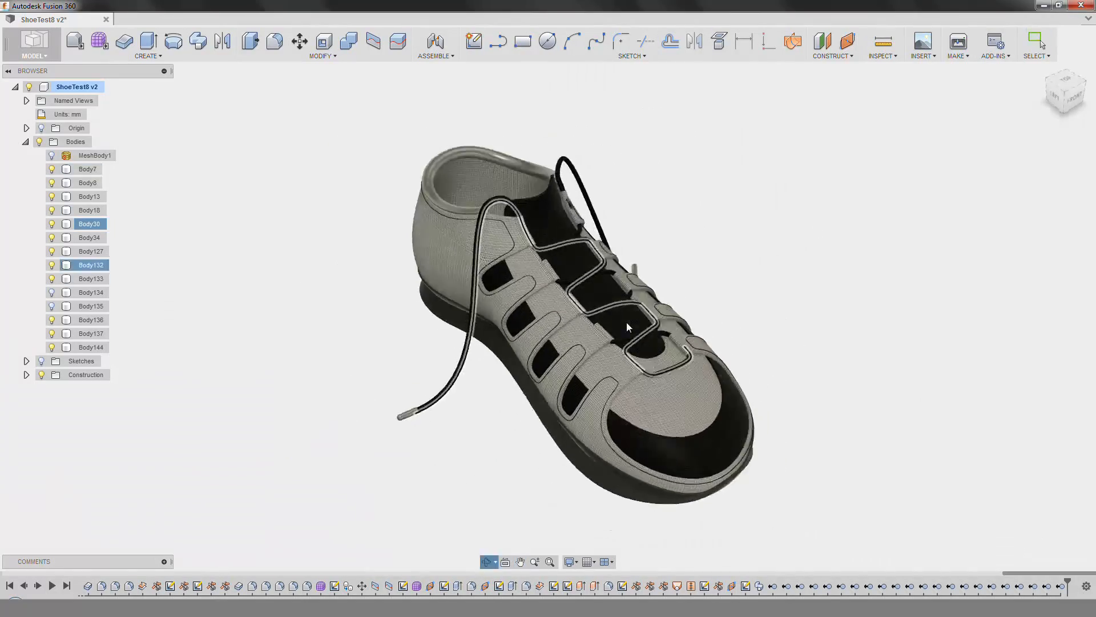
Switch to the Render workspace and open the scene settings.
left_click(42, 49)
left_click(97, 116)
mouse_move(314, 248)
middle_mouse_down("shift")
mouse_move(147, 255)
mouse_move(311, 230)
middle_mouse_up("shift")
left_click(100, 41)
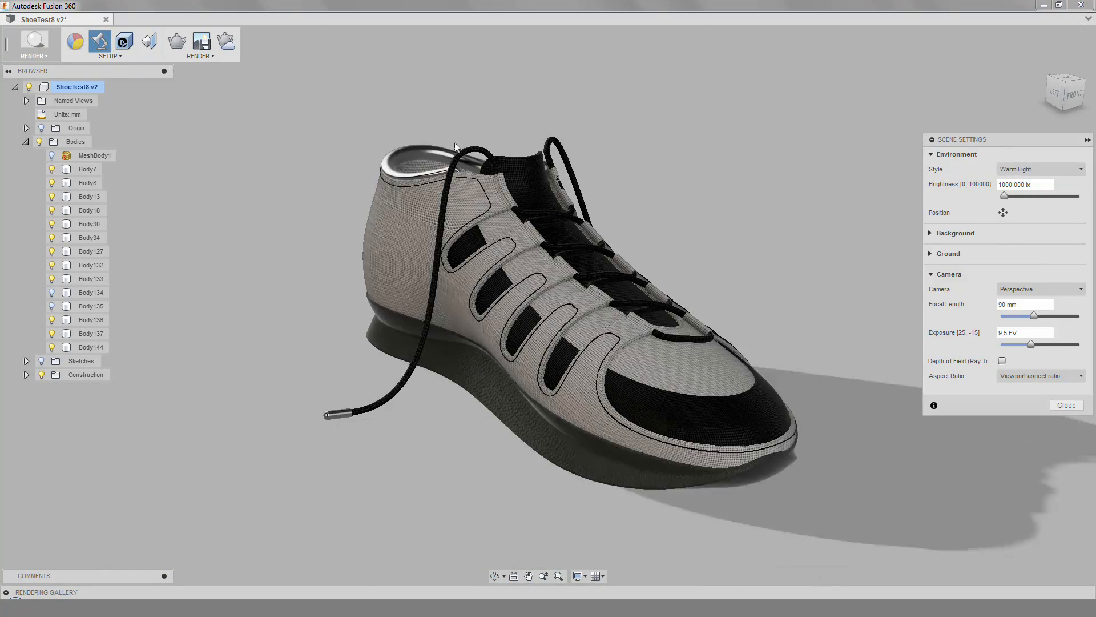
Ray trace the shoe at Advanced quality and examine the rendering from opposite sides and from above.
left_click(177, 41)
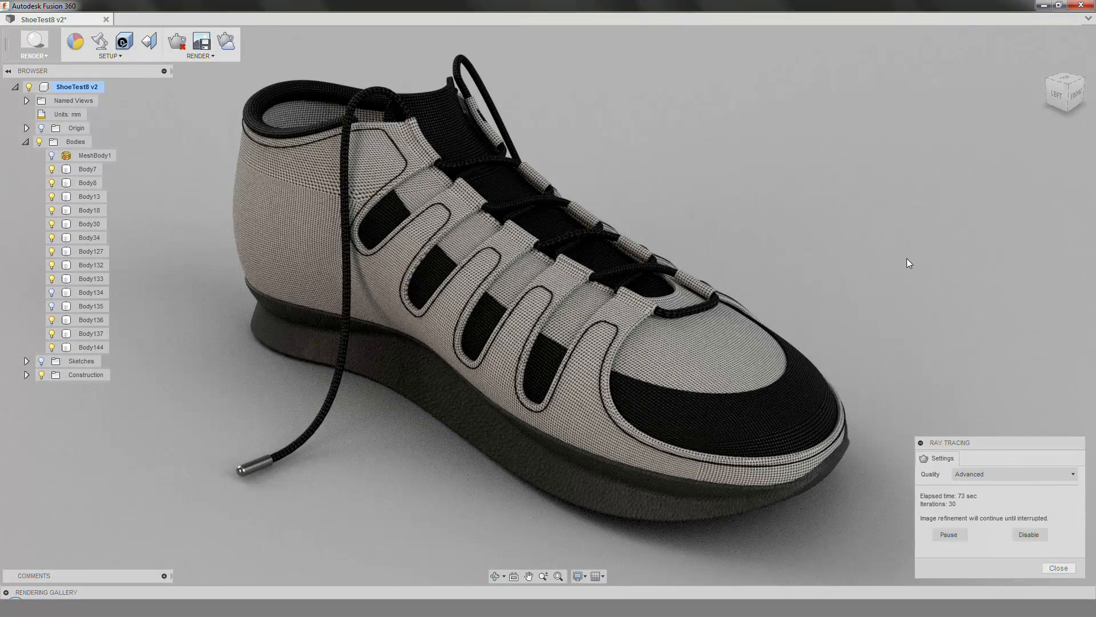
mouse_move(896, 252)
middle_mouse_down("shift")
mouse_move(735, 251)
mouse_move(718, 337)
mouse_move(274, 166)
middle_mouse_up("shift")
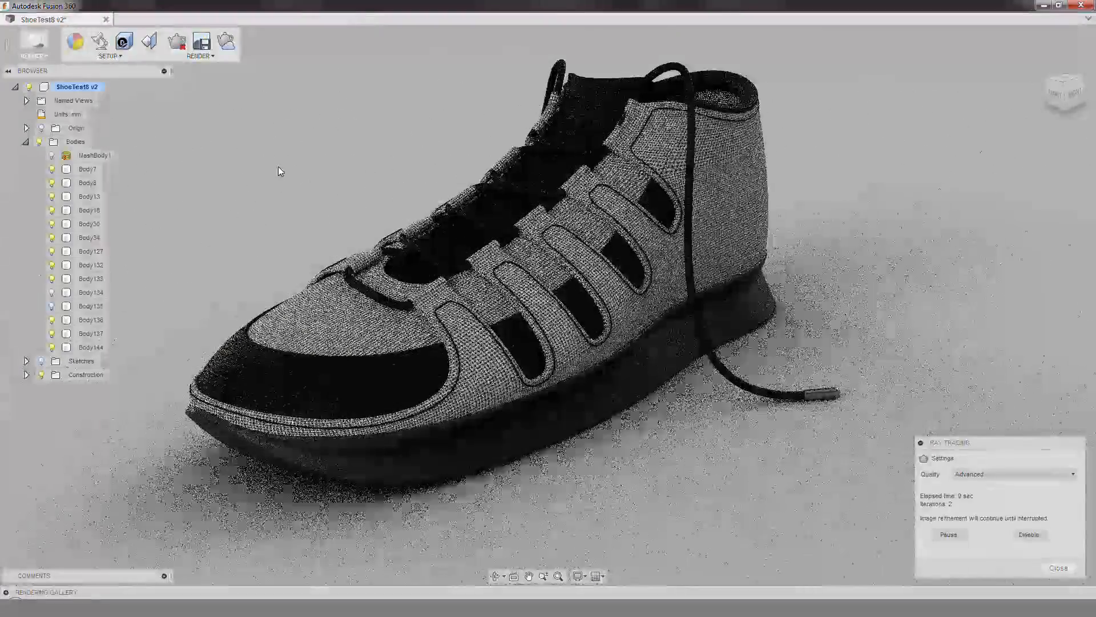
mouse_move(632, 180)
middle_mouse_down("shift")
mouse_move(779, 428)
mouse_move(778, 444)
middle_mouse_up("shift")
scroll(777, 444, "down", 1)
middle_click_drag(727, 290, 704, 321)
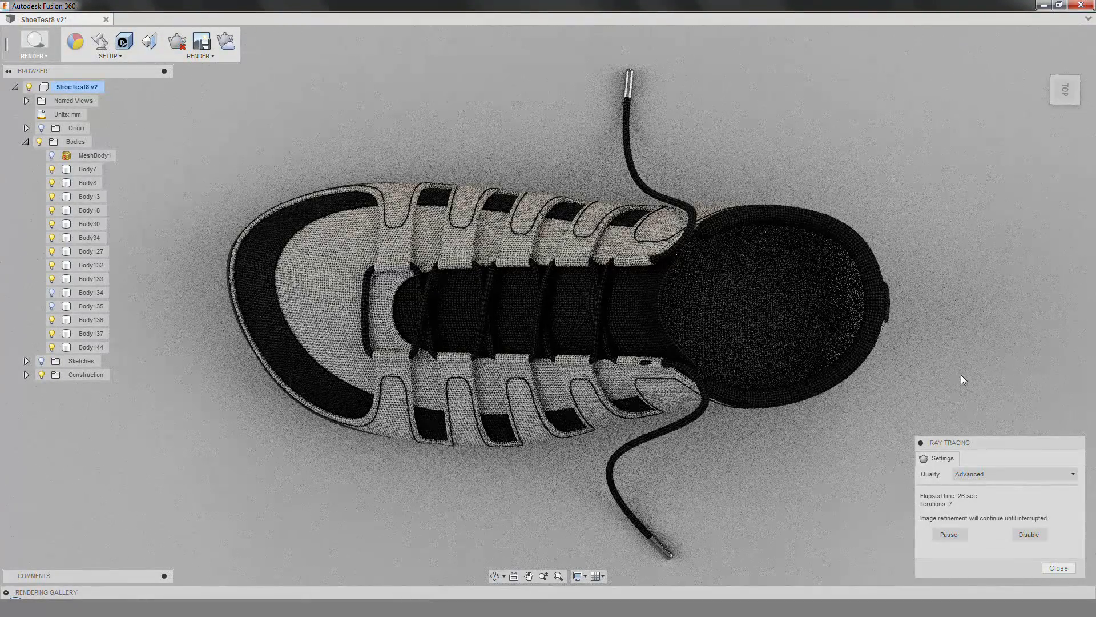
mouse_move(841, 327)
middle_mouse_down("shift")
mouse_move(580, 300)
mouse_move(294, 378)
middle_mouse_up("shift")
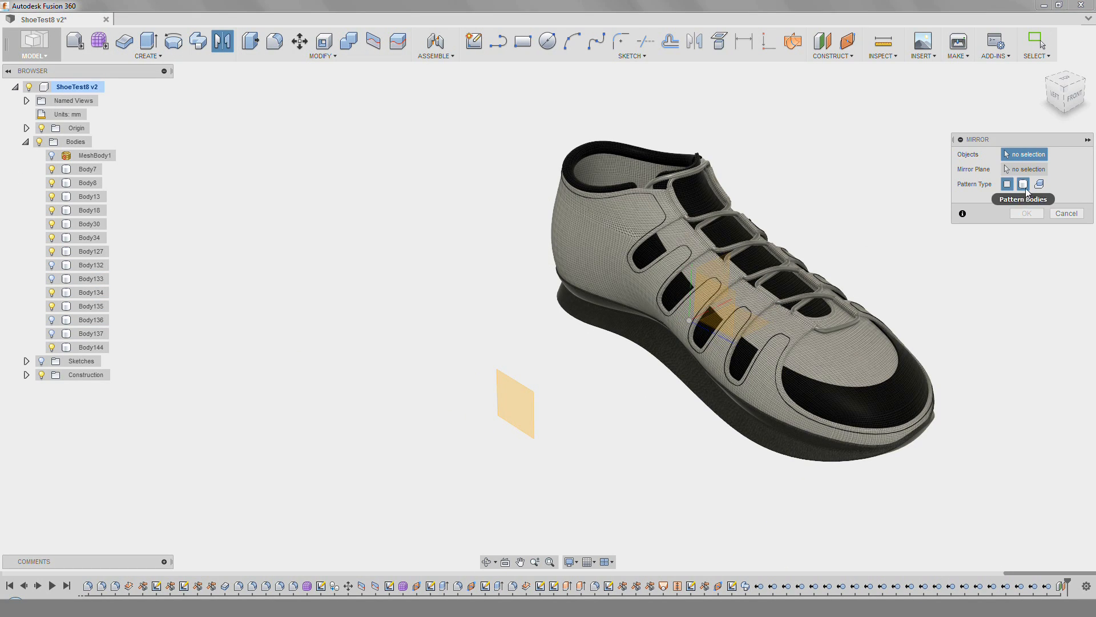
Mirror the ten visible shoe bodies, including Body7, Body18, Body127 and Body144, across the construction plane beside the shoe.
left_click(1026, 189)
left_click(87, 169)
left_click(86, 183)
left_click(87, 196)
left_click(87, 210)
left_click(87, 224)
left_click(87, 238)
left_click(87, 251)
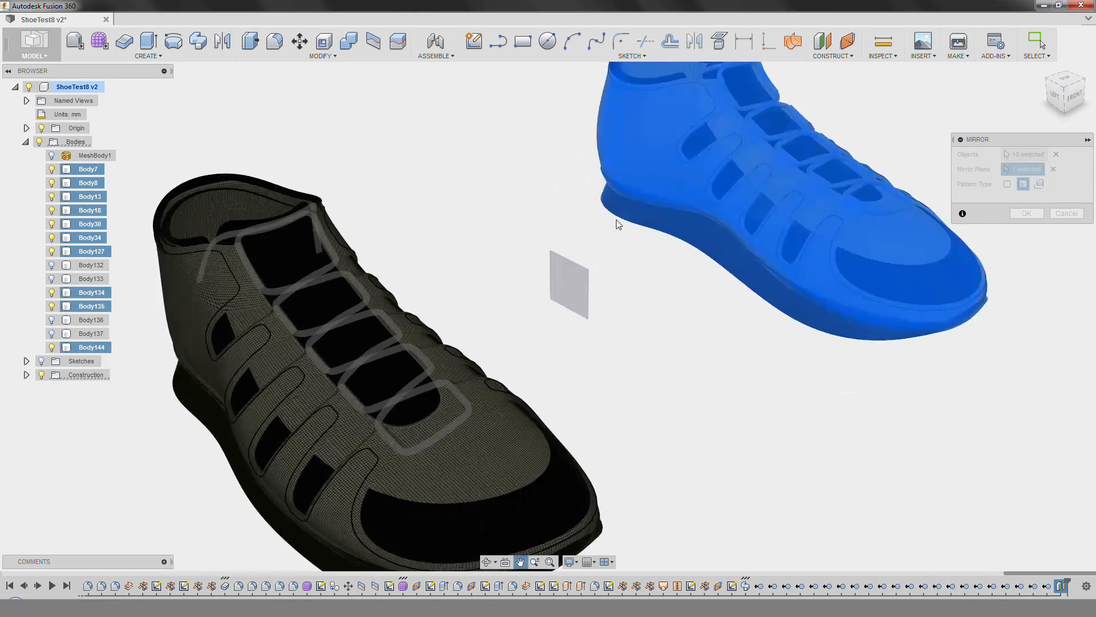
scroll(611, 220, "down", 3)
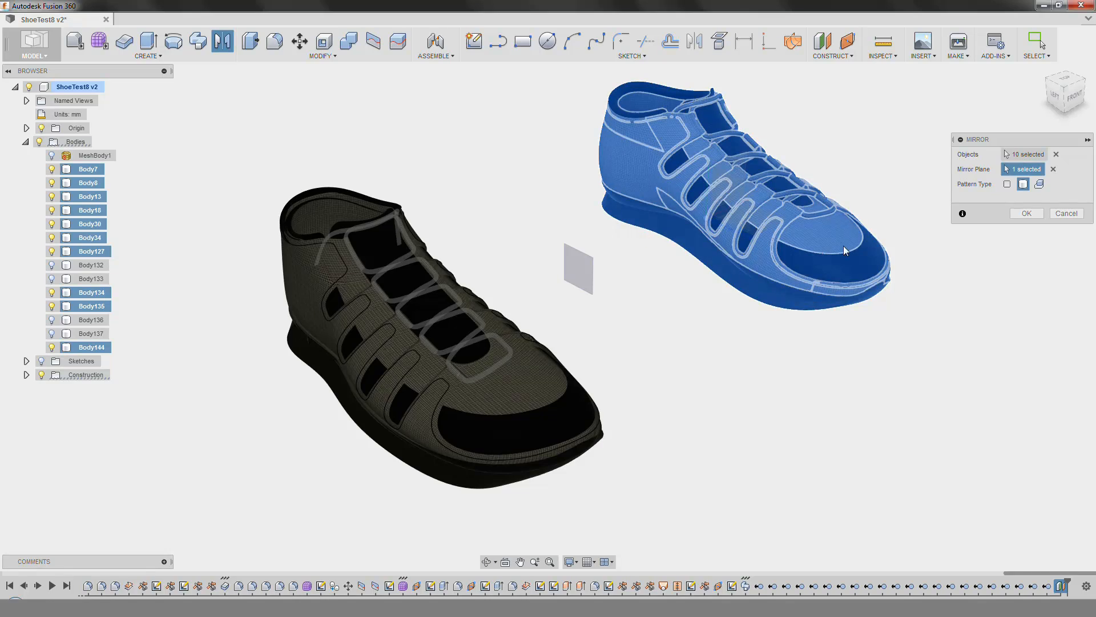
middle_click_drag(640, 320, 557, 328, "shift")
Create a selection set from the ten mirrored bodies, Body145 to Body154, and select it.
left_click(89, 361)
left_click(91, 487, "shift")
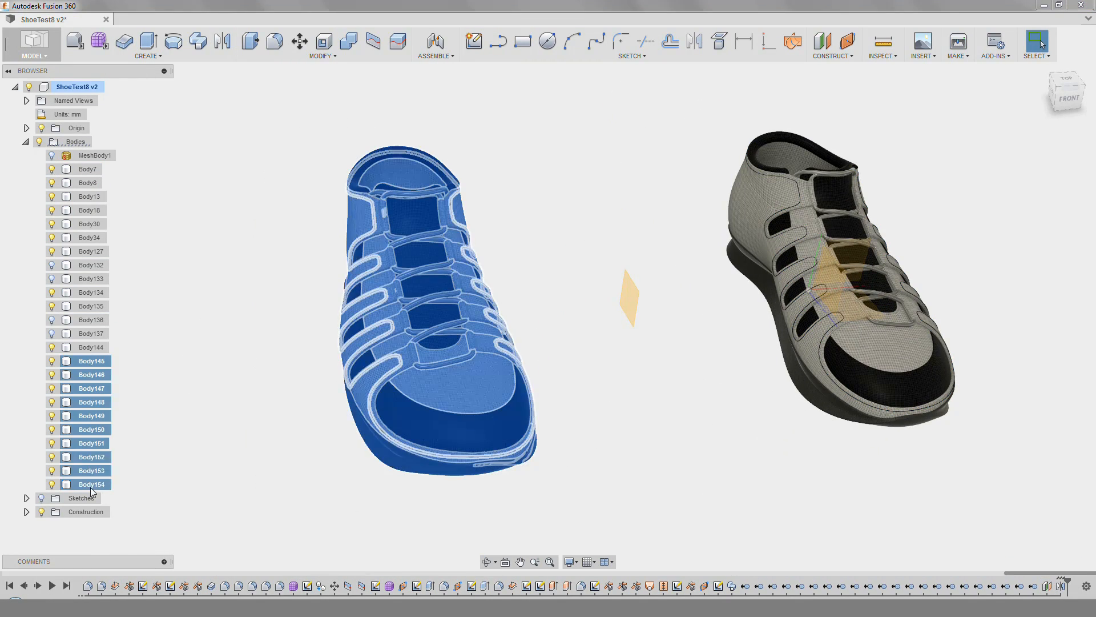
left_click(27, 128)
left_click(86, 141)
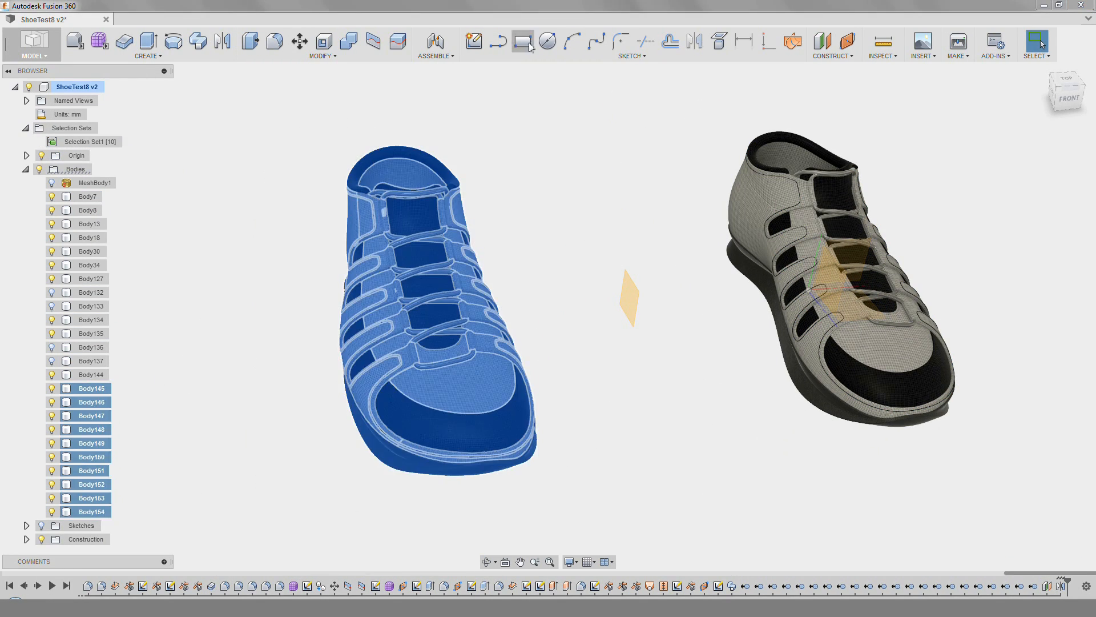
Move the mirrored shoe sideways to bring it closer to the original shoe.
key("m")
left_click_drag(400, 266, 609, 257)
middle_click_drag(609, 257, 468, 271, "shift")
key("Return")
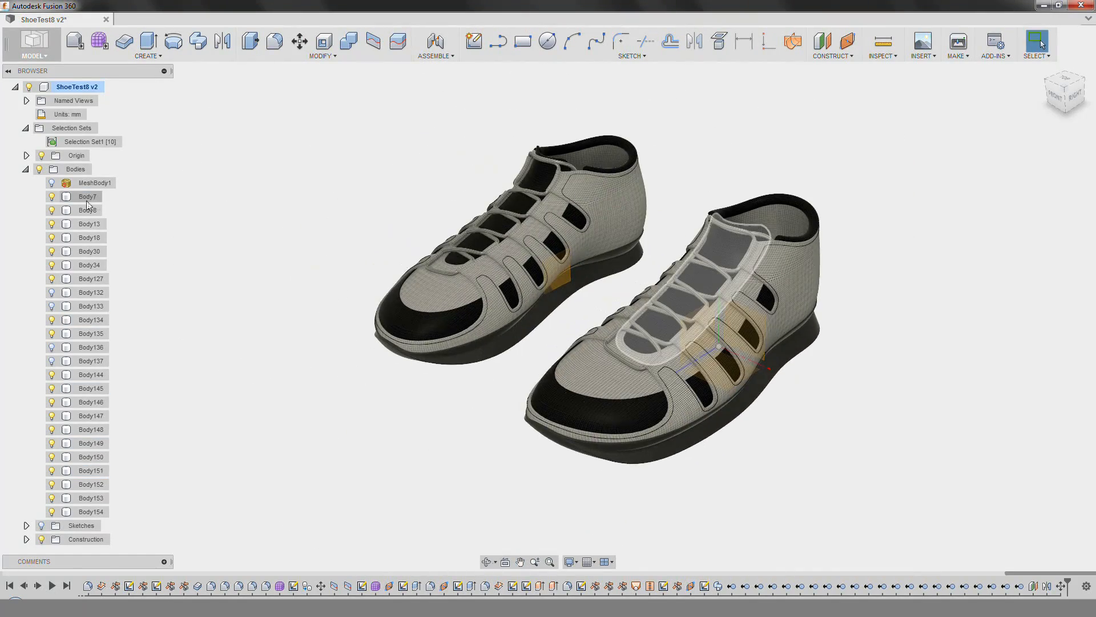
Open the Save As STL settings for the tongue, Body7, to review the 3D print output options.
right_click(91, 197)
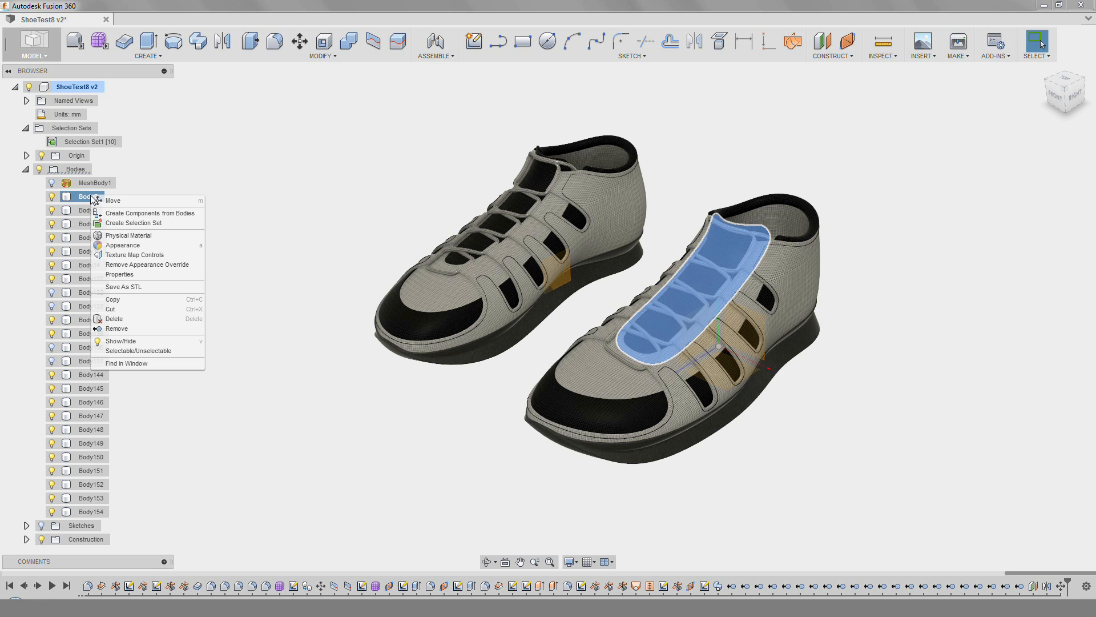
left_click(129, 286)
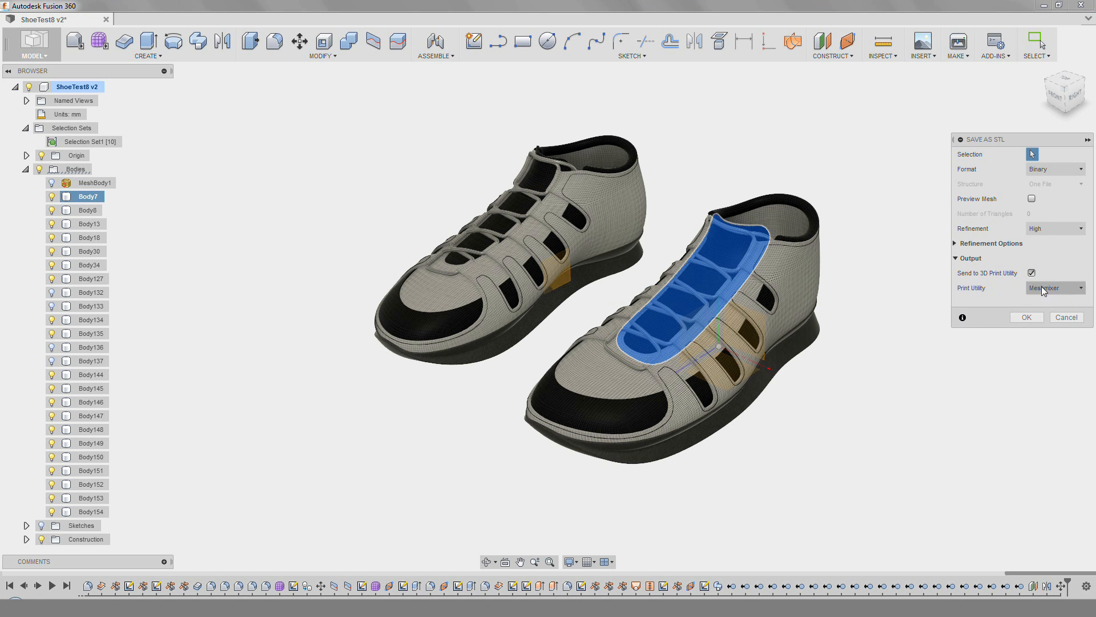
left_click(1067, 318)
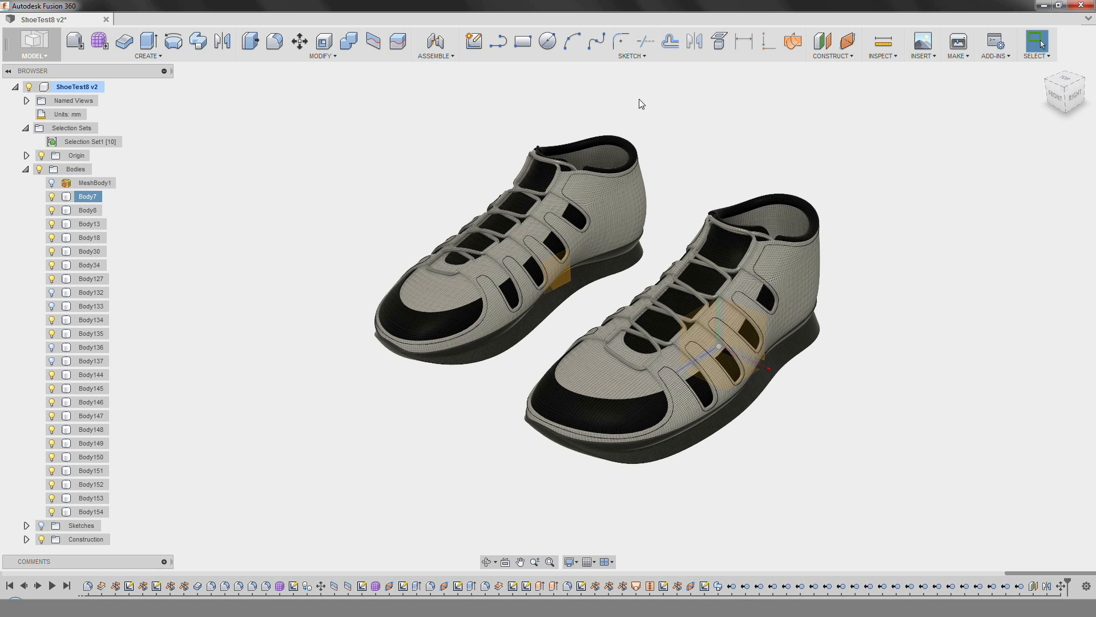
Within a base feature, convert the mirrored shoe's upper to a new mesh body with Medium refinement, and finish the feature.
left_click(71, 43)
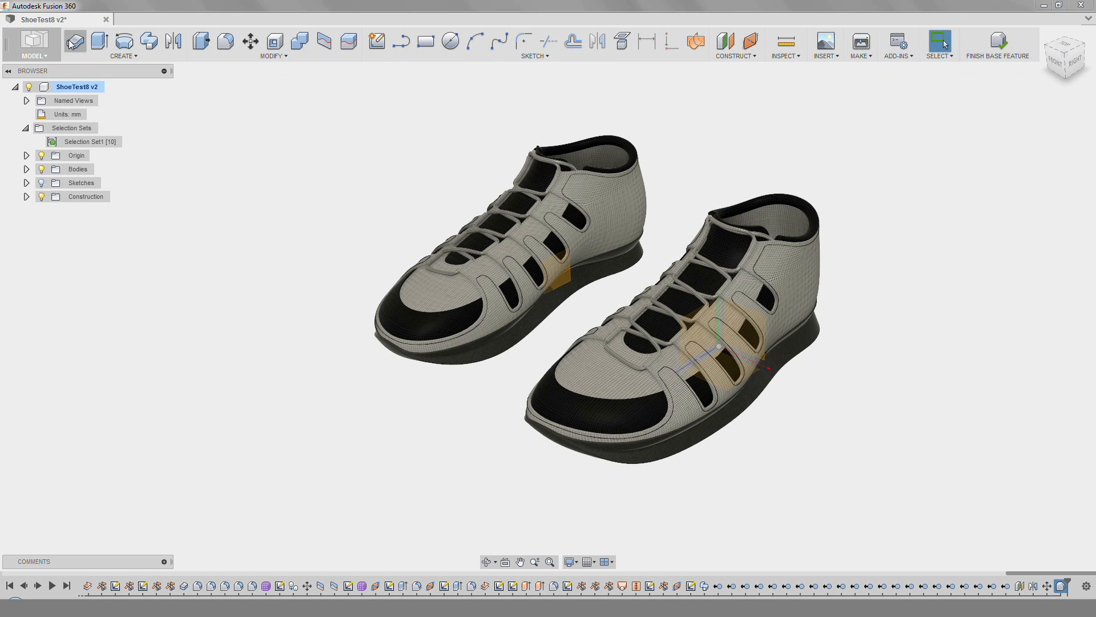
left_click(261, 57)
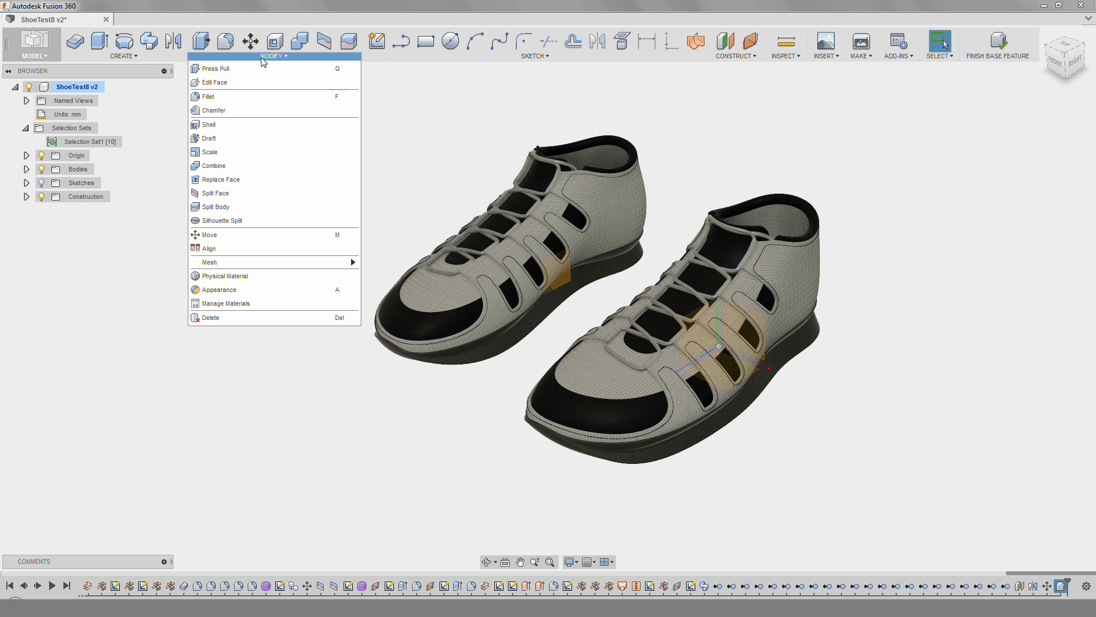
left_click(392, 278)
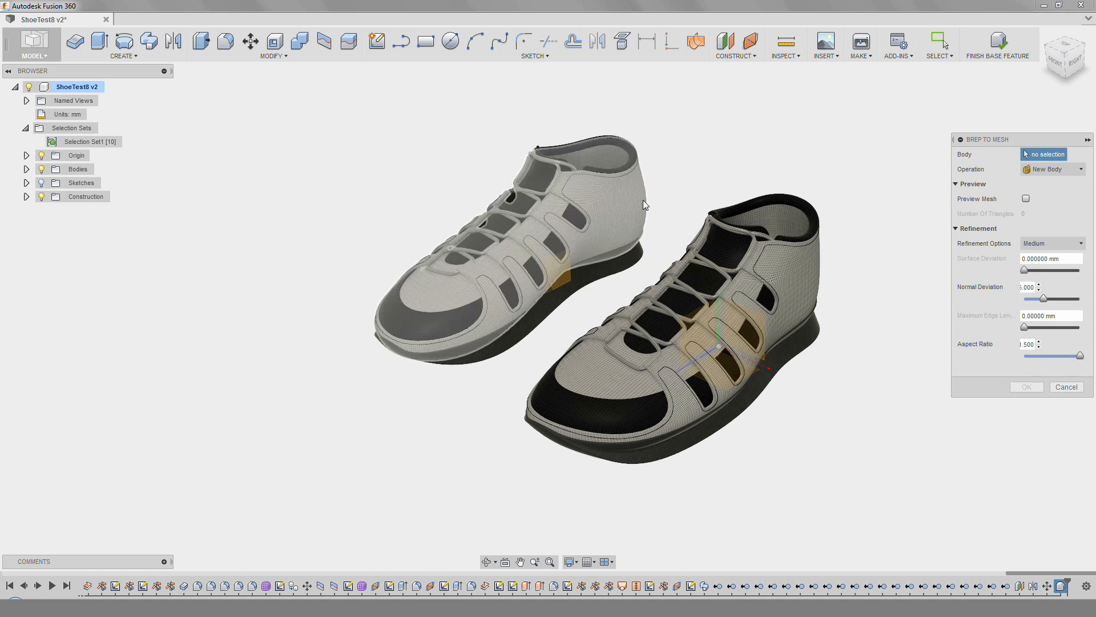
left_click(639, 200)
left_click(1056, 258)
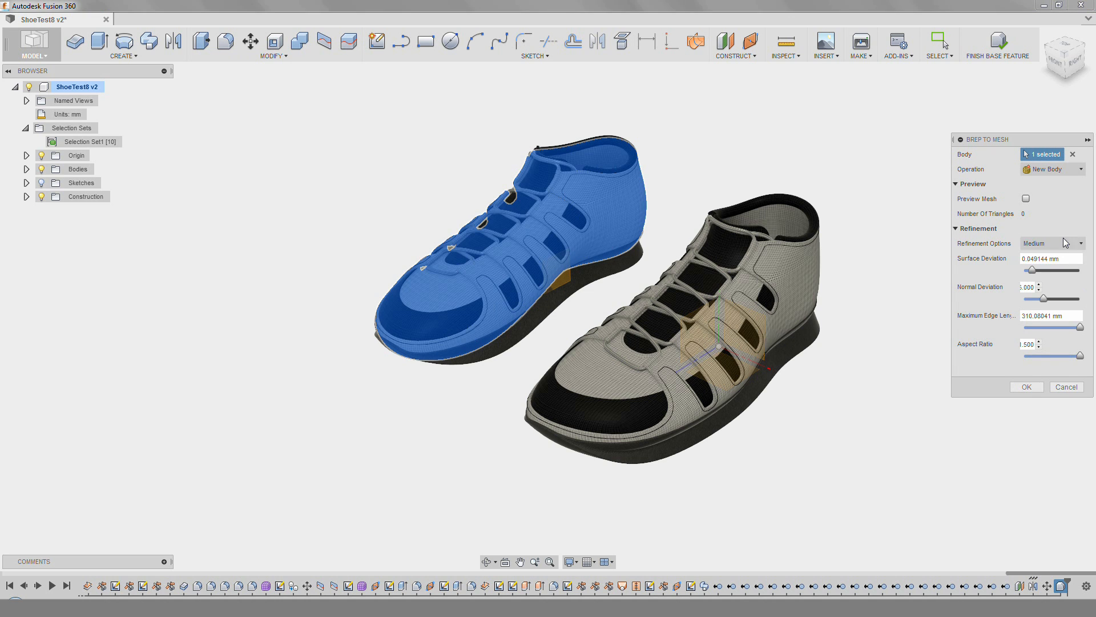
left_click(1027, 387)
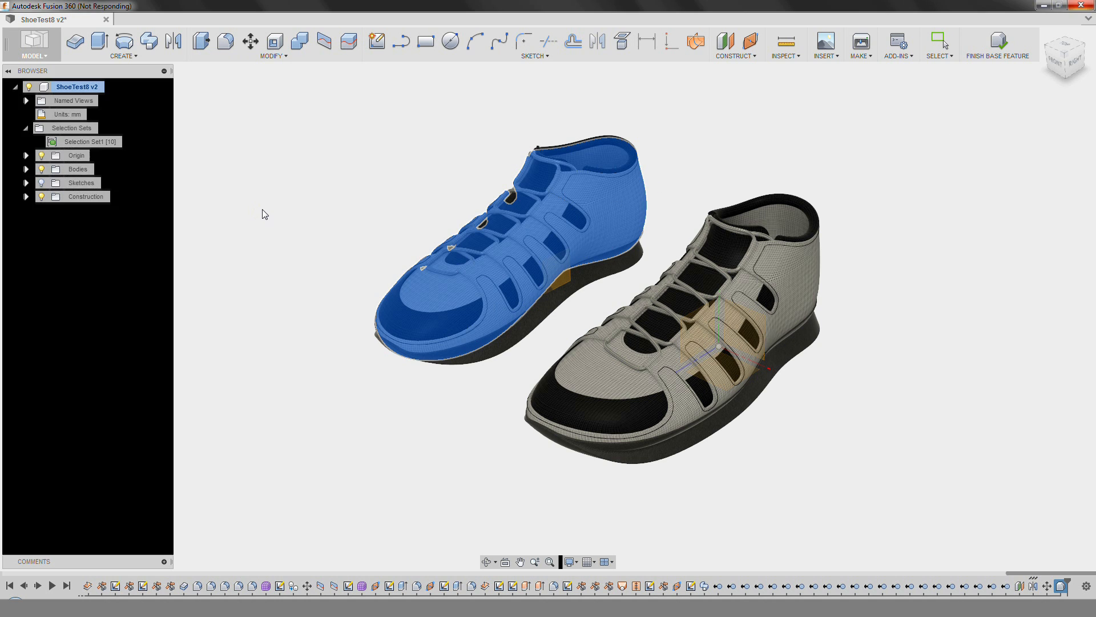
middle_click_drag(435, 234, 427, 235, "shift")
scroll(429, 239, "up", 3)
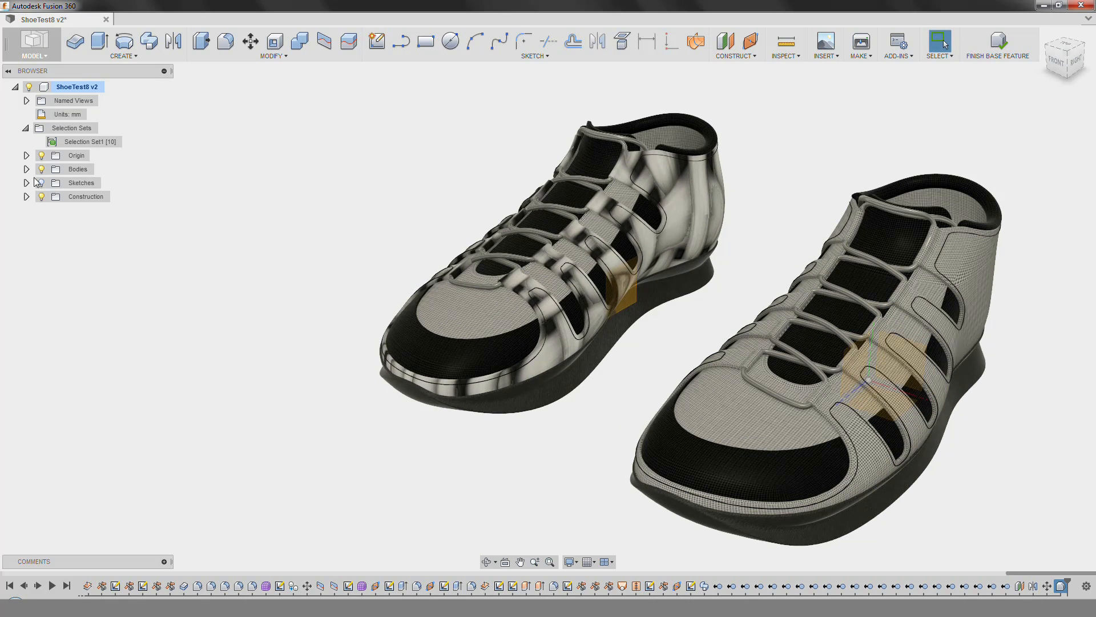
left_click(998, 41)
Apply one of the design's existing appearances to the mirrored shoe's mesh upper.
left_click(96, 525)
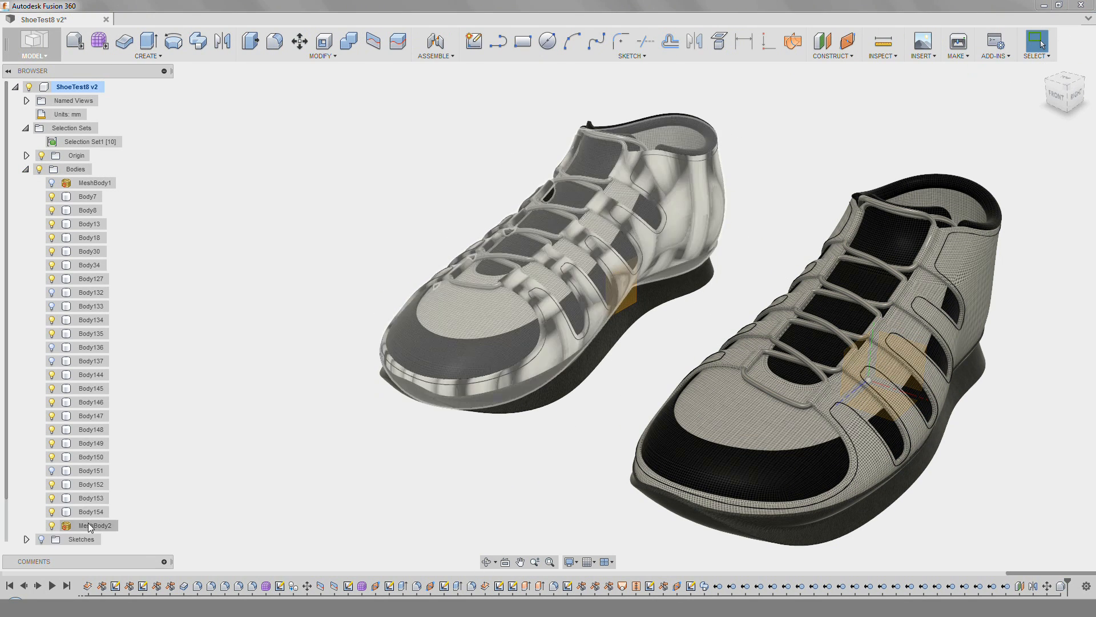
key("a")
left_click_drag(883, 234, 704, 203)
Hide all the solid bodies from Body7 to Body154, leaving only MeshBody2 displayed.
left_click(83, 498)
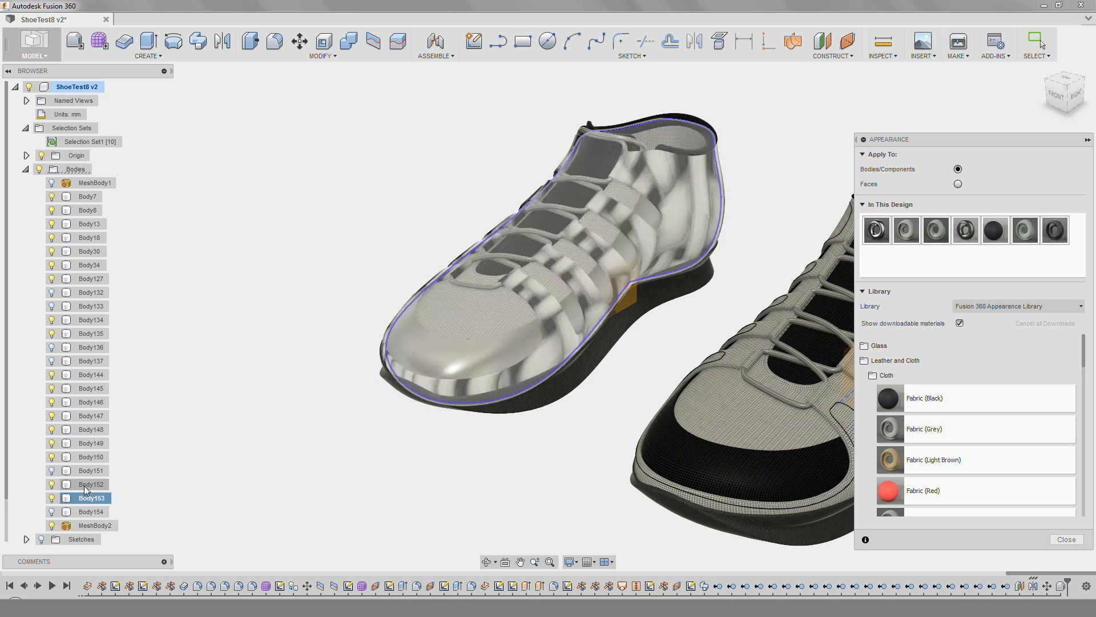
left_click(89, 200, "shift")
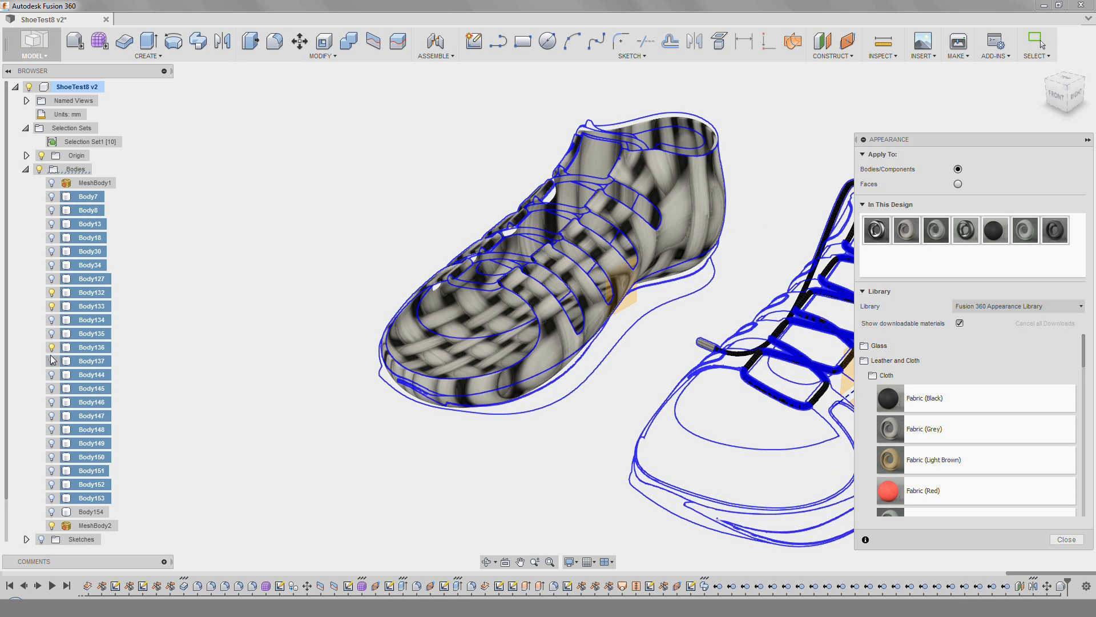
key("Escape")
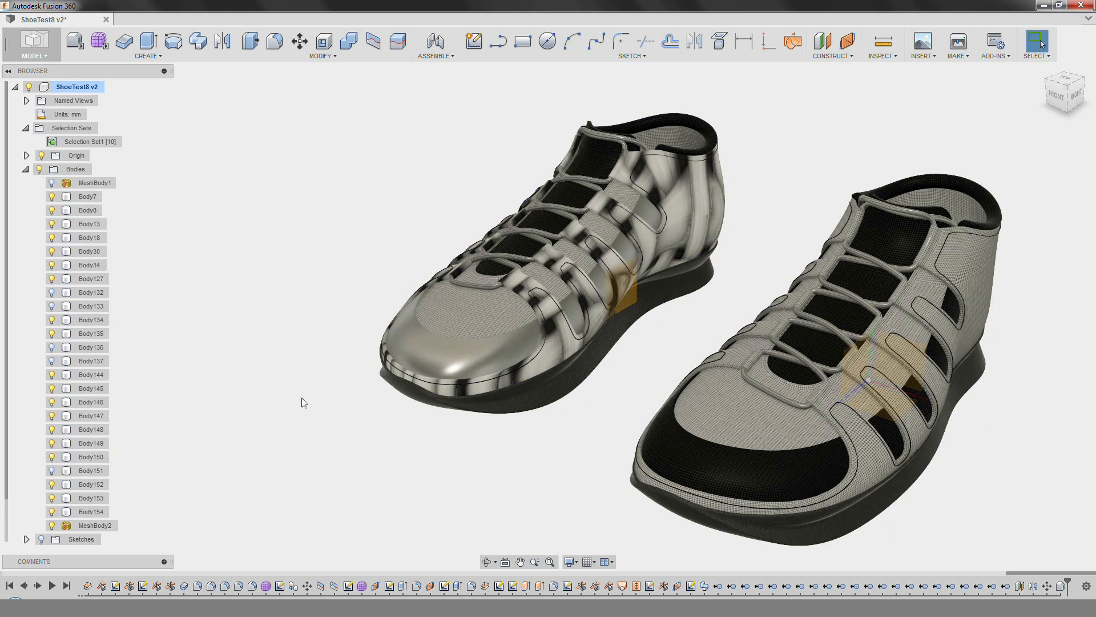
left_click(85, 511)
left_click(82, 200, "shift")
left_click(52, 361)
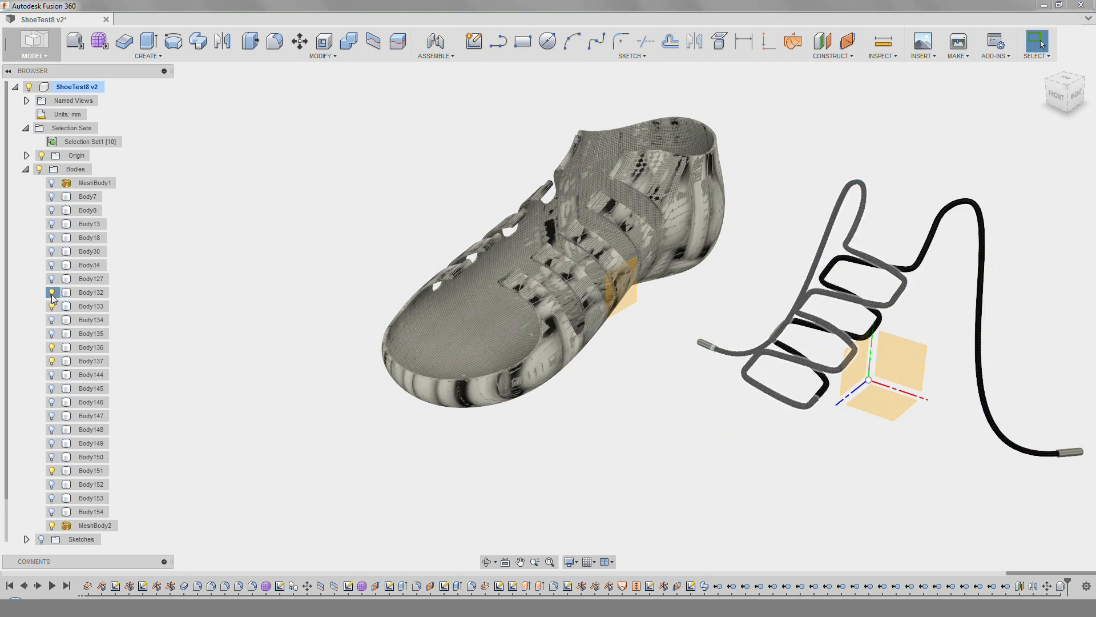
left_click(51, 471)
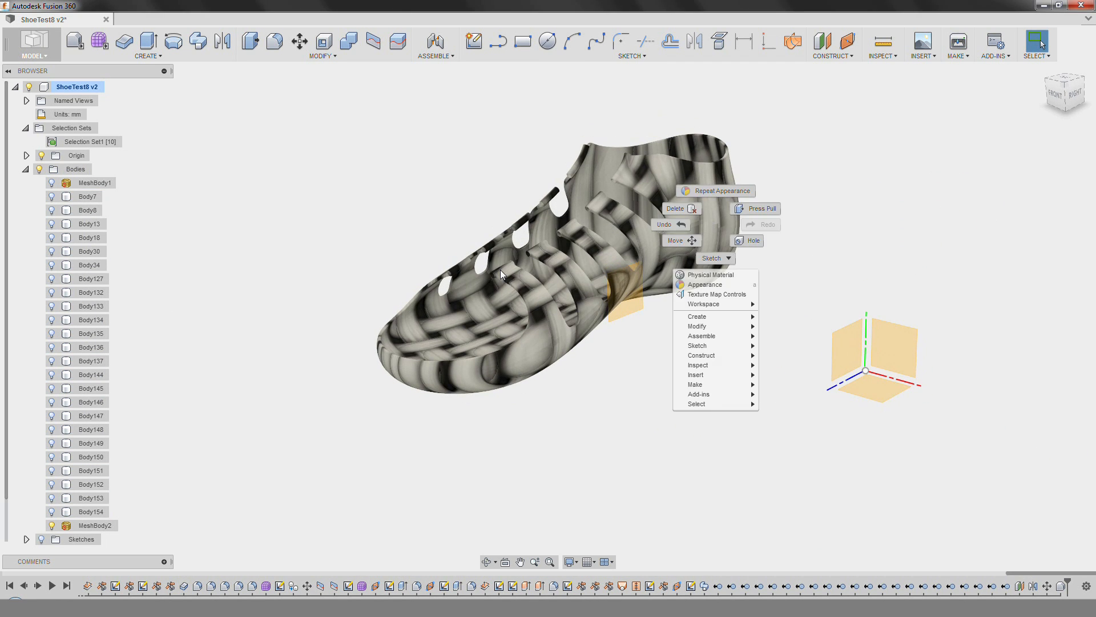
Replace the woven look on MeshBody2 with a plain, untextured appearance.
right_click(94, 525)
left_click(115, 488)
left_click_drag(620, 261, 84, 525)
scroll(451, 296, "up", 4)
middle_click_drag(582, 314, 729, 207, "shift")
scroll(729, 208, "down", 3)
left_click(1066, 539)
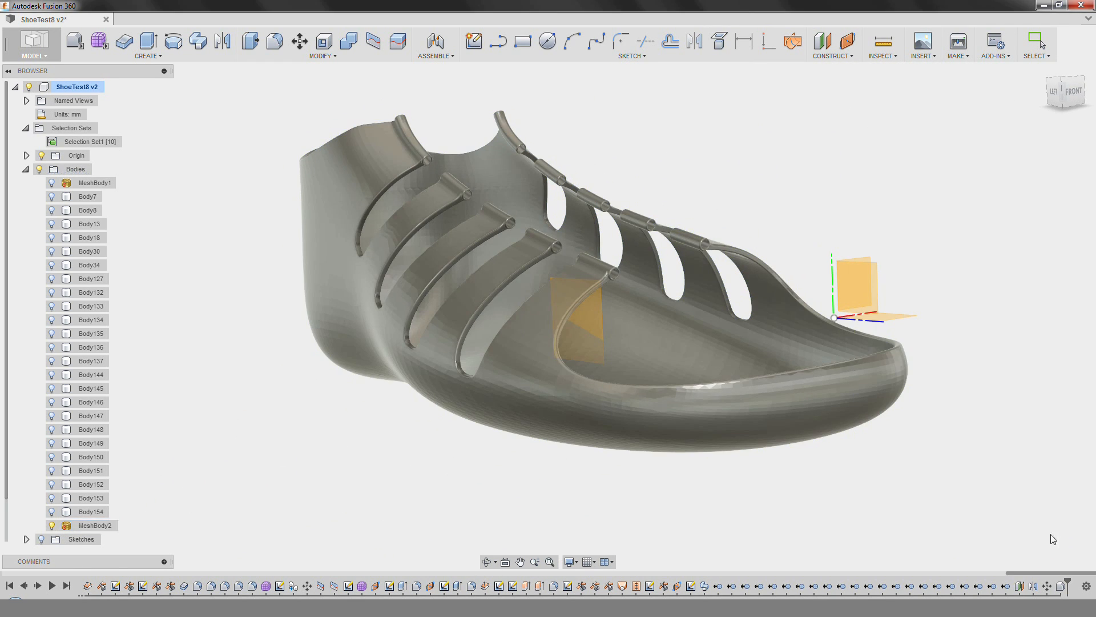
Turn off flat shading on MeshBody2 and open its OBJ export to review the save options, cancelling the export.
right_click(97, 527)
left_click(112, 522)
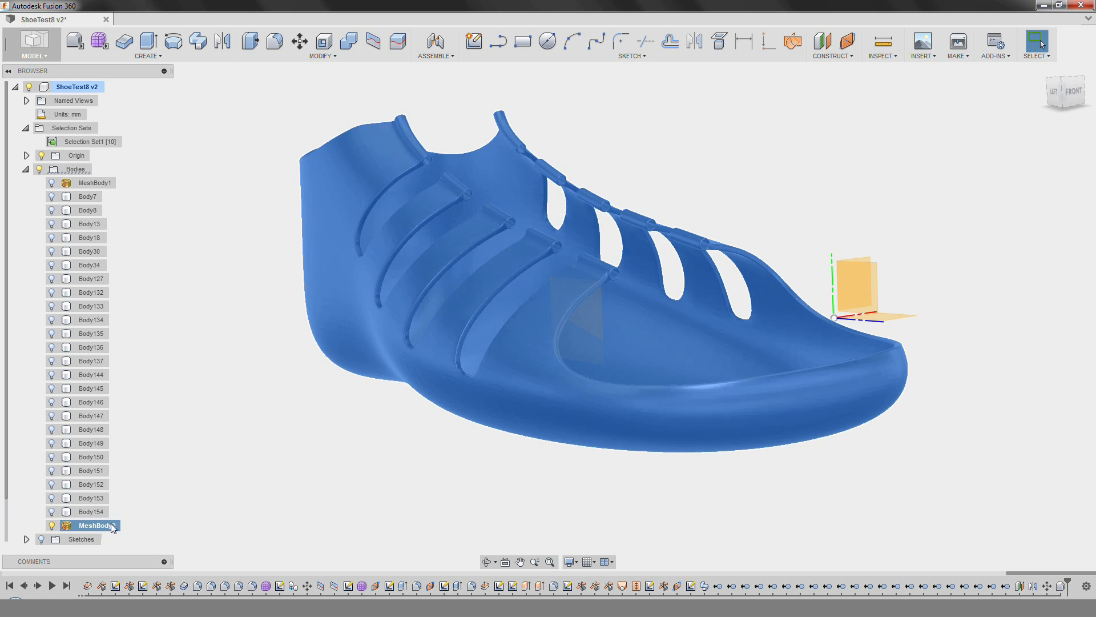
middle_click_drag(400, 503, 483, 496, "shift")
left_click(96, 525)
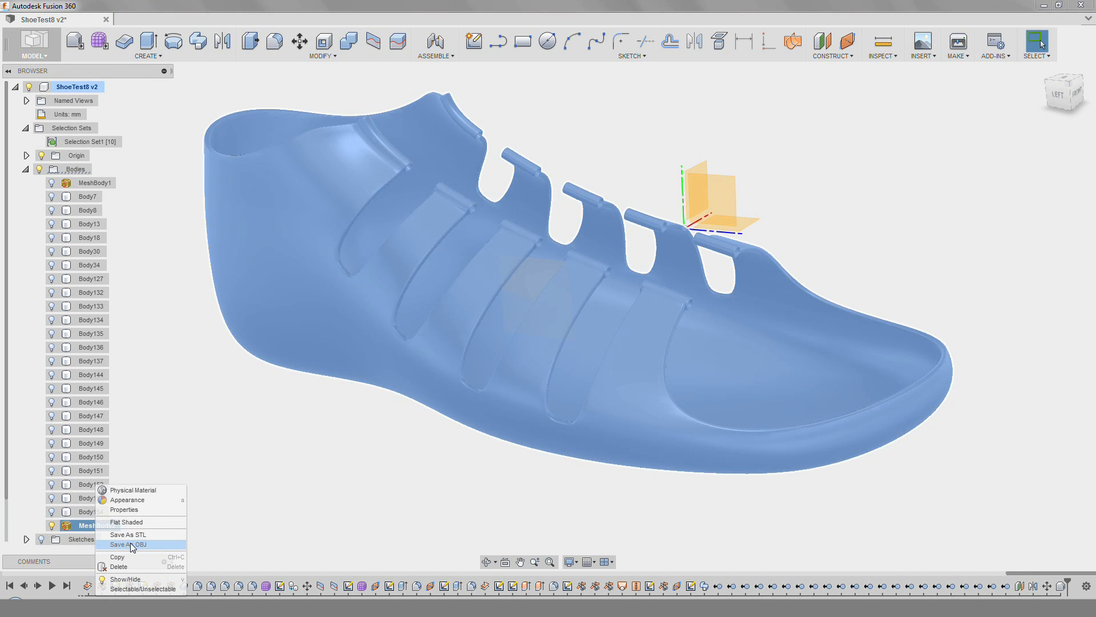
left_click(130, 544)
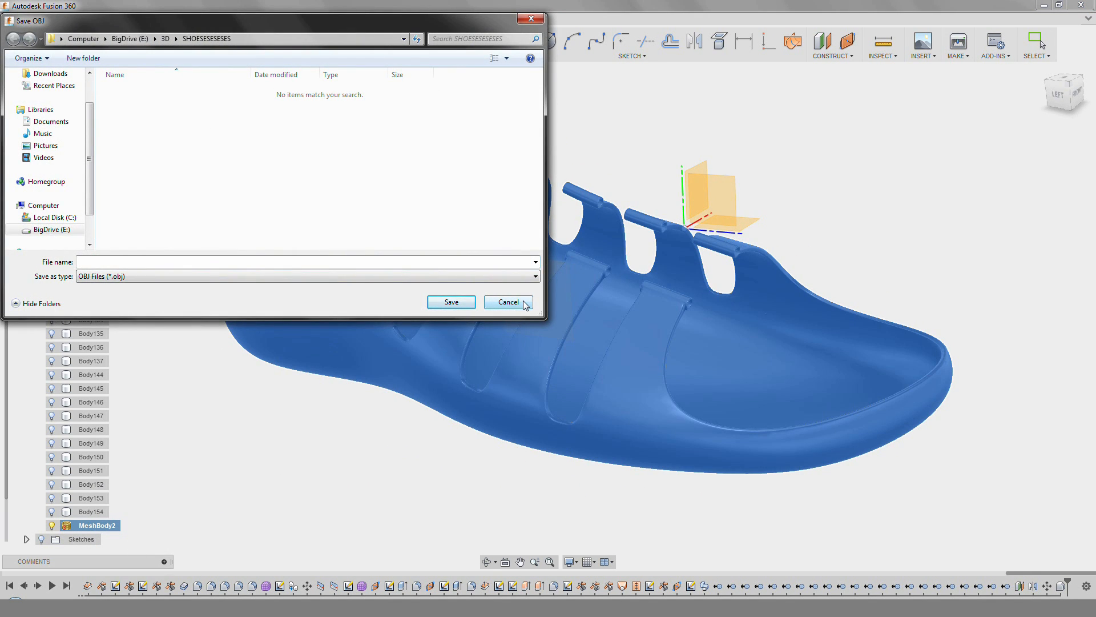
left_click(513, 303)
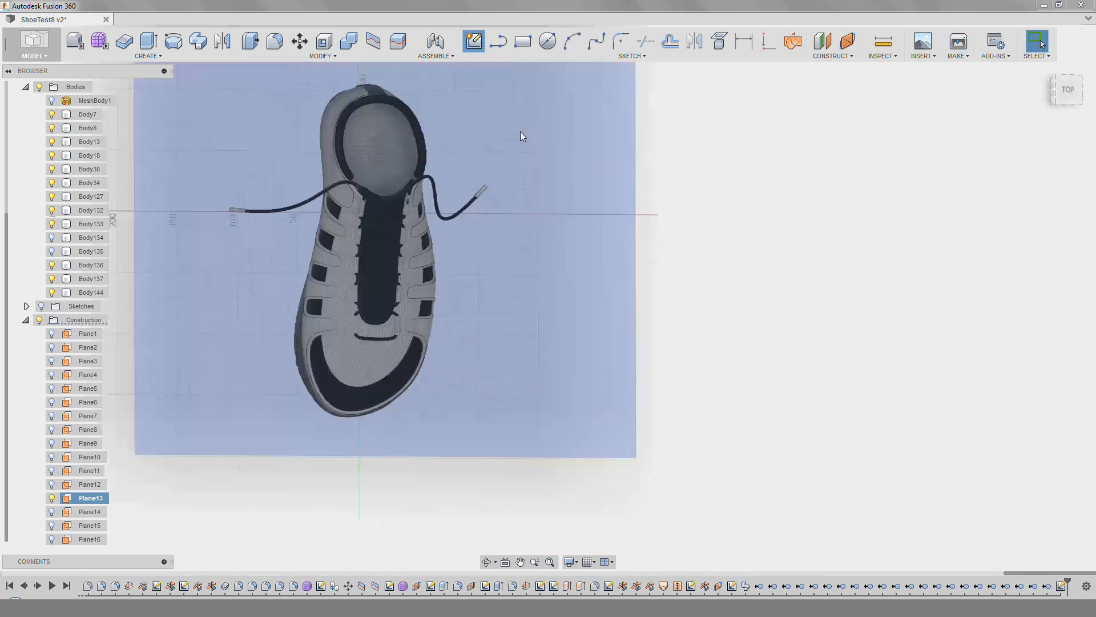
Sketch a floor rectangle about 2990 mm wide around the shoe and extrude one floor edge 2000 mm into a surface wall.
left_click(520, 131)
key("r")
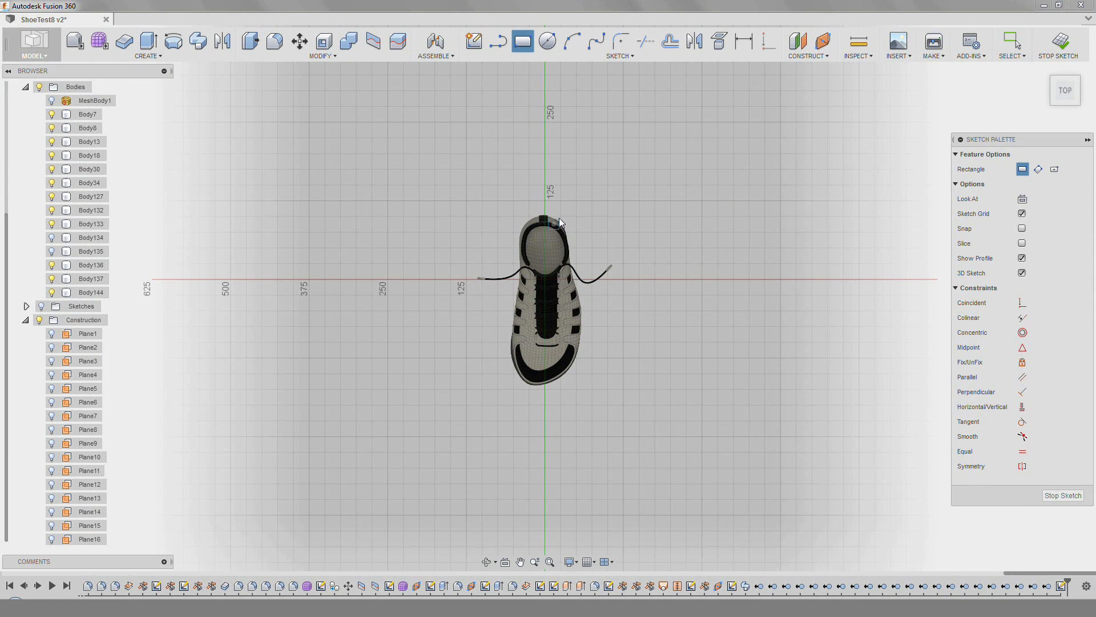
scroll(244, 107, "down", 6)
left_click(237, 143)
middle_click_drag(689, 564, 663, 494)
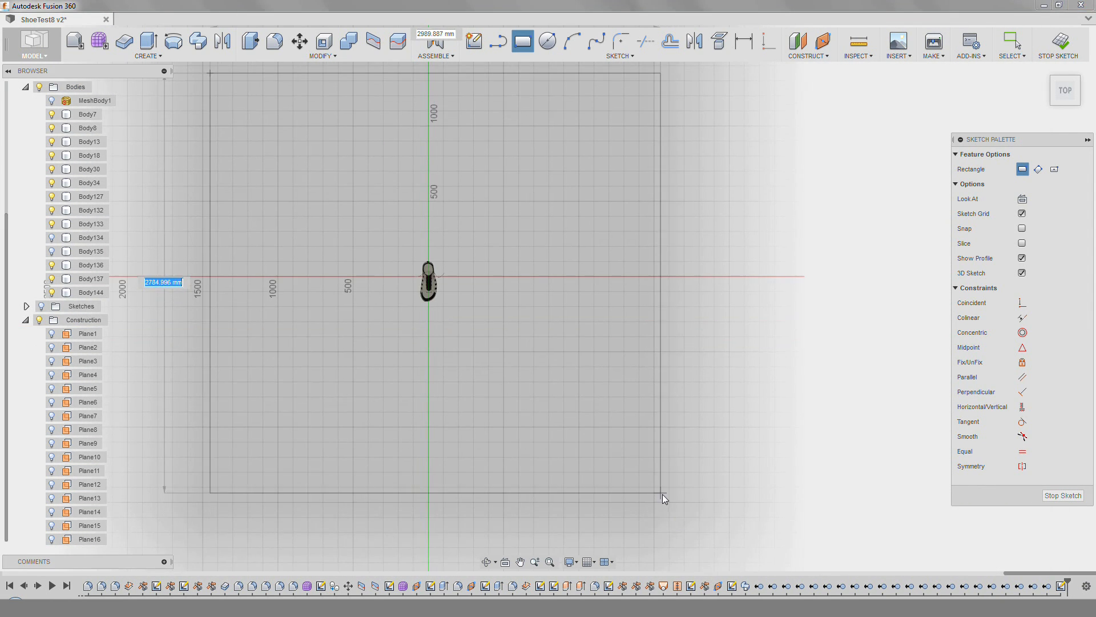
left_click(663, 495)
key("e")
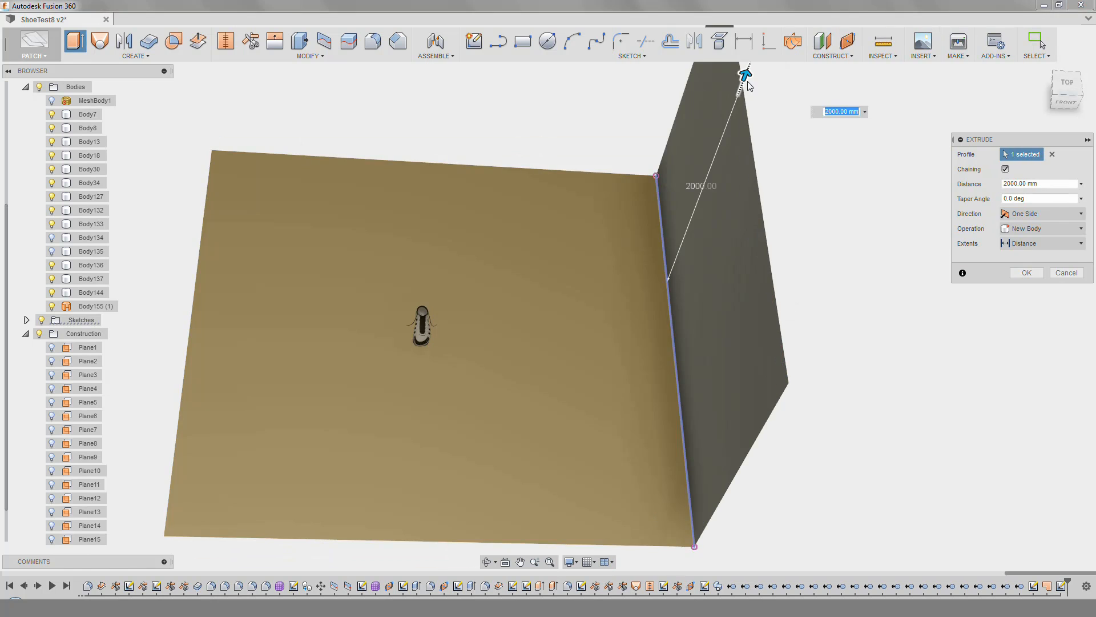
key("Return")
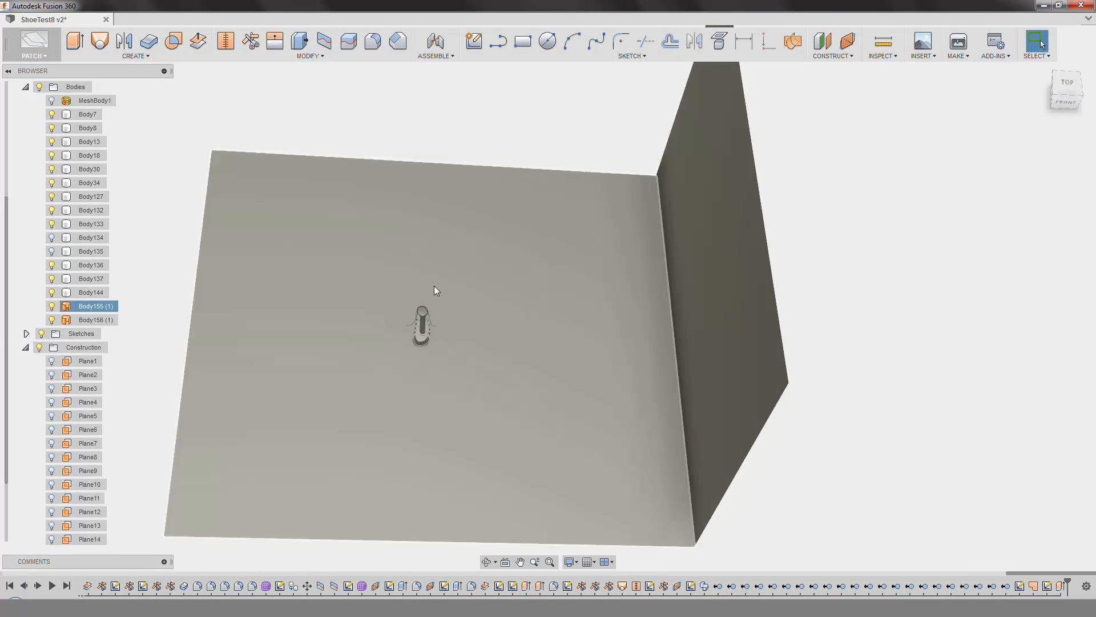
Stitch the floor and wall surfaces together and round the corner between them with a large fillet.
middle_click_drag(434, 286, 599, 232, "shift")
left_click(226, 41)
left_click(562, 268)
left_click(570, 228)
key("Return")
key("f")
left_click(580, 249)
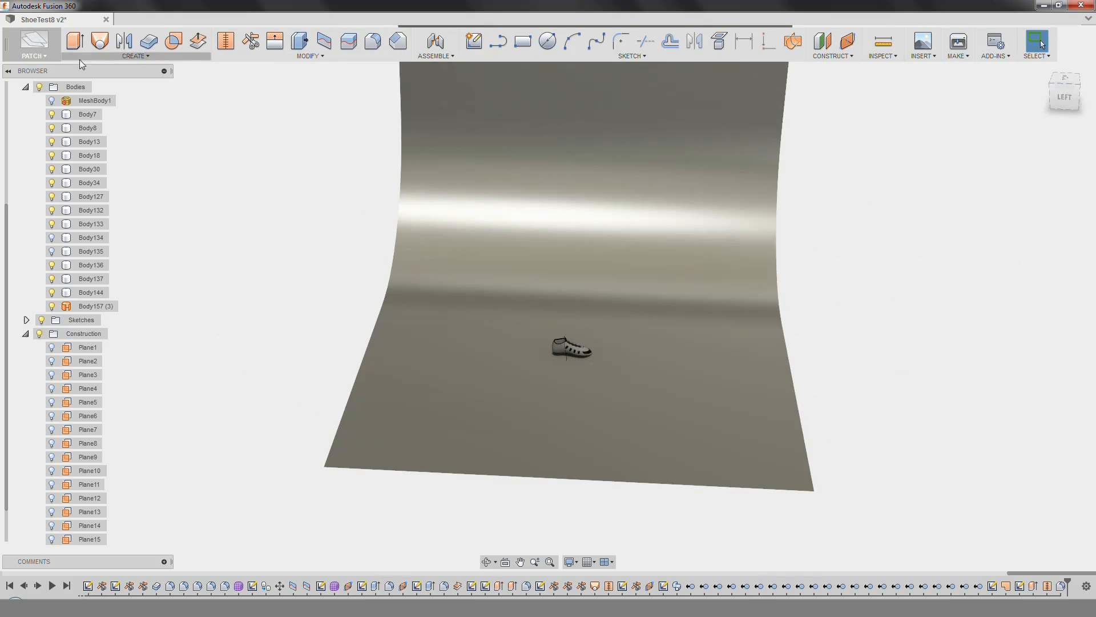
Create a new form with a centre-rectangle plane beside the curved backdrop to act as a studio panel.
left_click(148, 56)
left_click(35, 55)
left_click(35, 72)
left_click(101, 42)
left_click(81, 56)
left_click(83, 82)
left_click(596, 323)
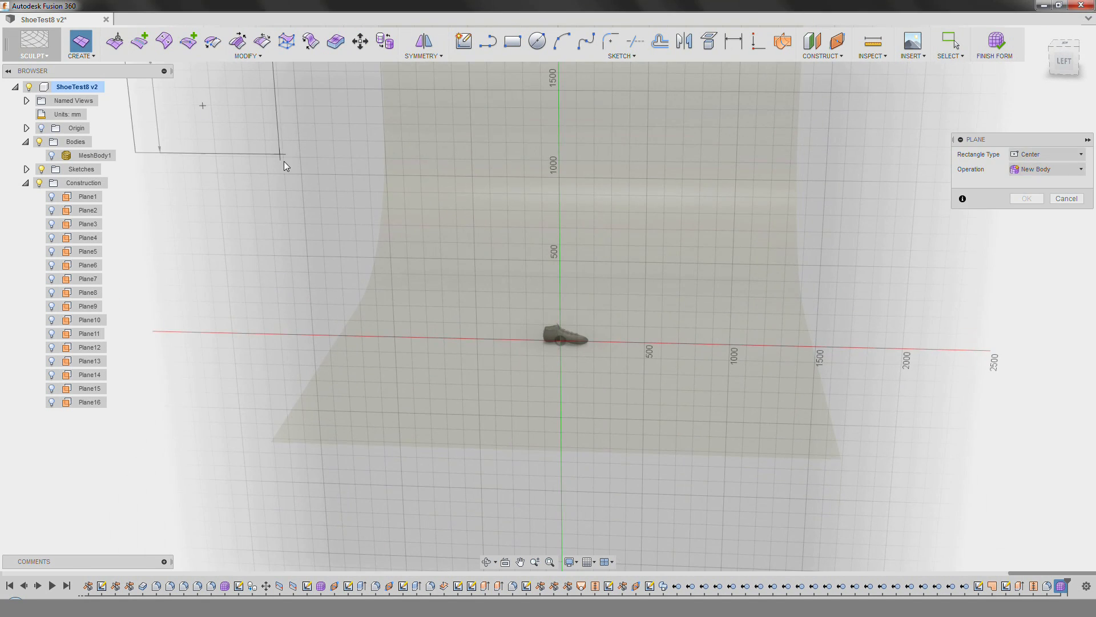
left_click(202, 106)
left_click(300, 174)
left_click_drag(1021, 170, 947, 177)
left_click(1038, 262)
Copy the studio panel and move the pasted copy to the opposite side of the backdrop.
left_click(76, 172)
key("ctrl+c")
key("ctrl+v")
left_click_drag(242, 202, 934, 204)
left_click(1067, 333)
Tilt the original studio panel beside the backdrop.
left_click(223, 331)
left_click(115, 42)
left_click_drag(210, 332, 232, 306)
left_click(1026, 313)
Delete the first copy of the studio panel.
middle_click_drag(845, 371, 583, 377, "shift")
left_click(86, 169)
key("Delete")
Copy the tilted studio panel, move the copy to the backdrop's opposite side and rotate it towards the shoe.
left_click(81, 167)
key("ctrl+c")
key("ctrl+v")
left_click_drag(342, 269, 888, 364)
middle_click_drag(845, 394, 862, 376, "shift")
left_click_drag(859, 418, 754, 396)
middle_click_drag(753, 396, 799, 376, "shift")
left_click_drag(835, 217, 815, 219)
left_click(1026, 331)
Move and rotate the first studio panel towards the shoe, including a 5 degree turn about Z, and finish the form.
left_click(89, 169)
key("m")
left_click_drag(247, 394, 286, 429)
middle_click_drag(418, 397, 445, 371, "shift")
left_click_drag(285, 243, 264, 240)
left_click_drag(249, 284, 285, 306)
middle_click_drag(388, 371, 434, 320, "shift")
left_click_drag(207, 226, 215, 228)
scroll(528, 402, "up", 10)
middle_click_drag(433, 308, 392, 296, "shift")
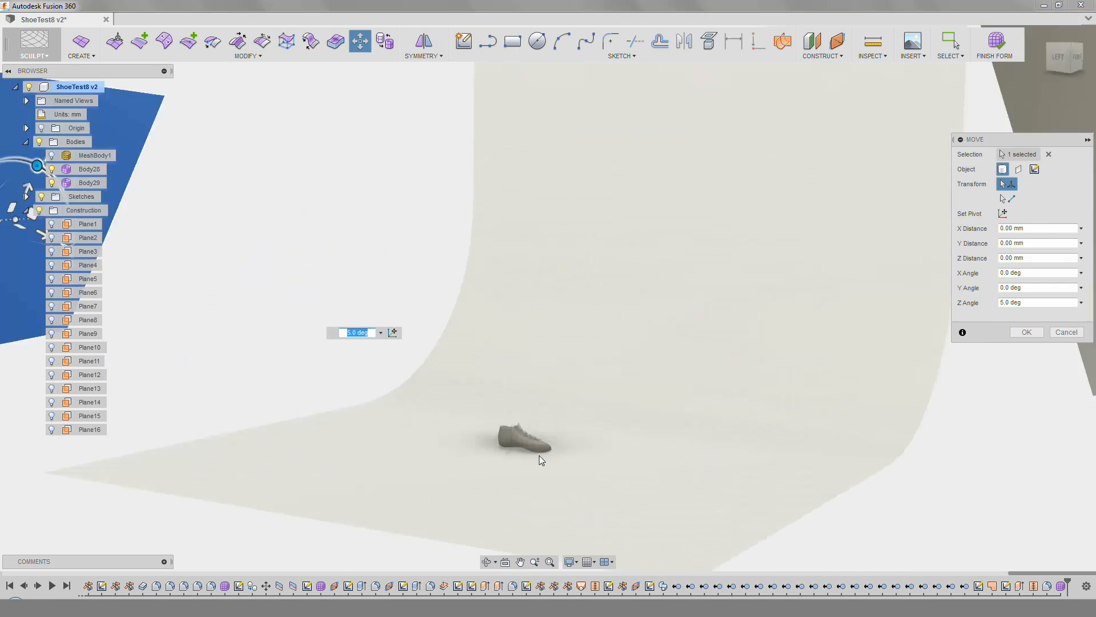
scroll(391, 296, "down", 8)
left_click(1027, 333)
scroll(692, 412, "down", 4)
left_click(995, 43)
Edit the backdrop's floor sketch to make the backdrop wider around the shoe.
middle_click_drag(565, 323, 533, 344, "shift")
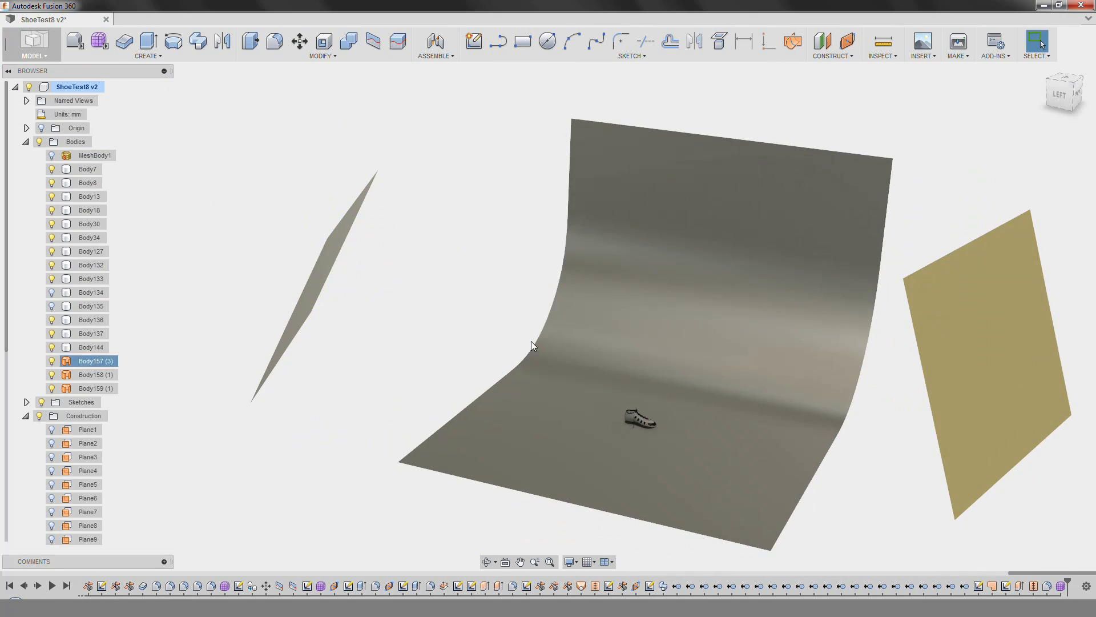
double_click(978, 586)
middle_click_drag(562, 182, 551, 232)
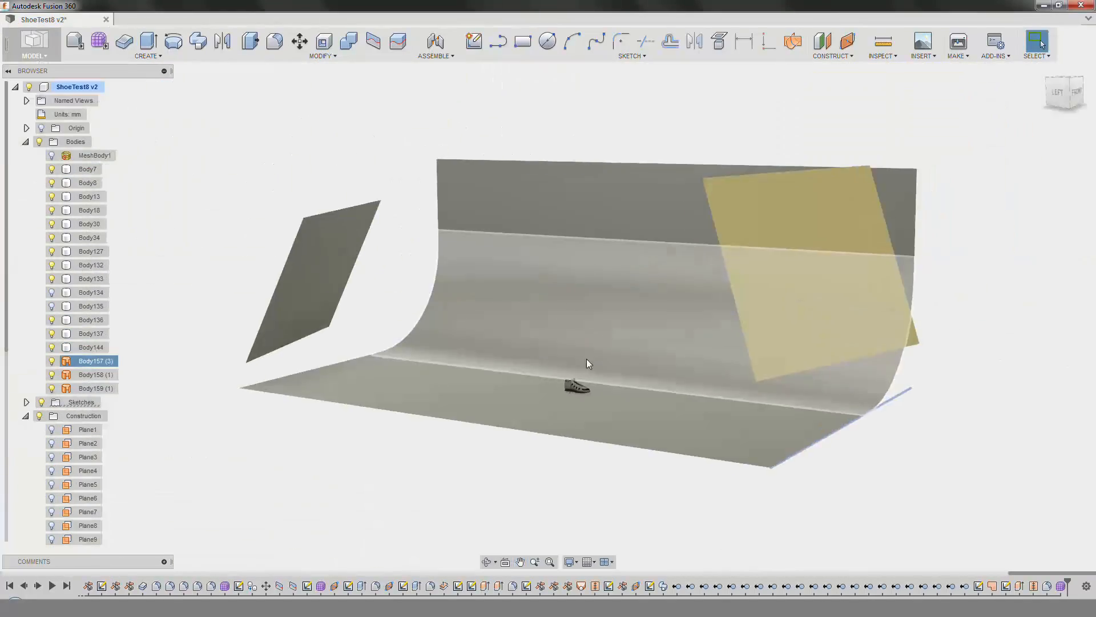
Send Body13 to Meshmixer and export its mesh as Shoe3.obj in the OBJ Export folder.
left_click(1027, 318)
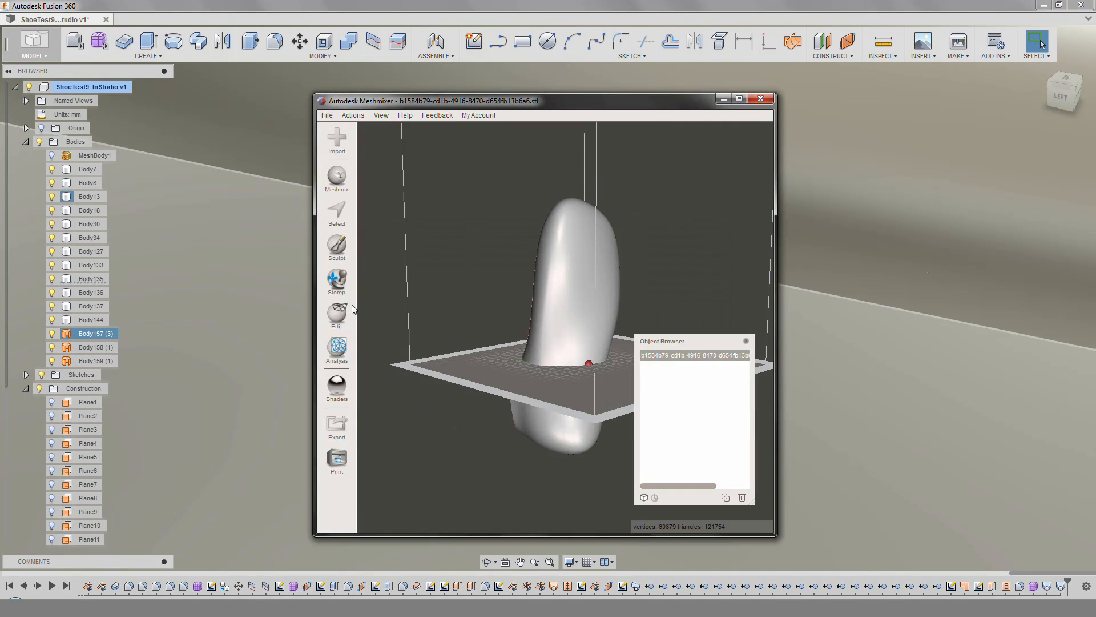
left_click_drag(411, 359, 415, 360)
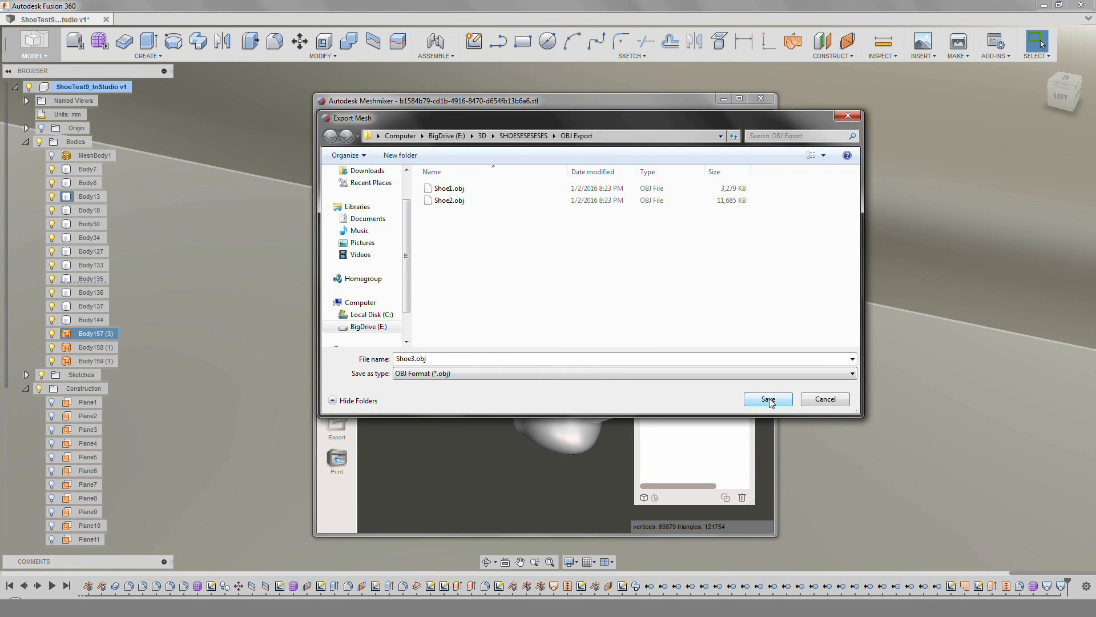
left_click(768, 399)
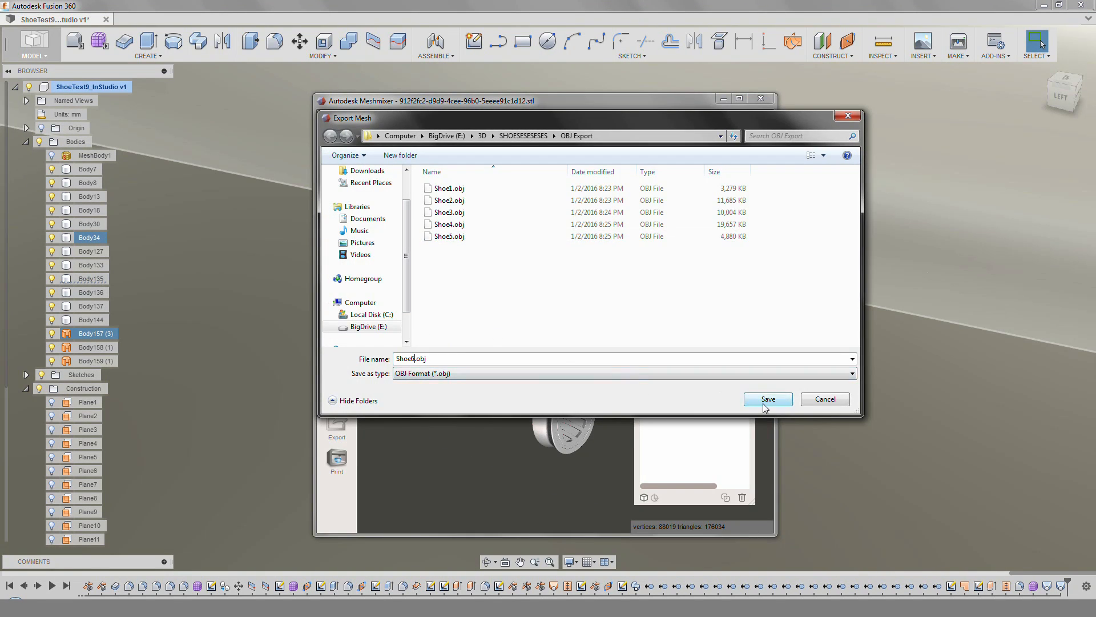
Export the meshes of Body34 and Body127 from Meshmixer as Shoe6.obj and Shoe7.obj.
left_click(767, 399)
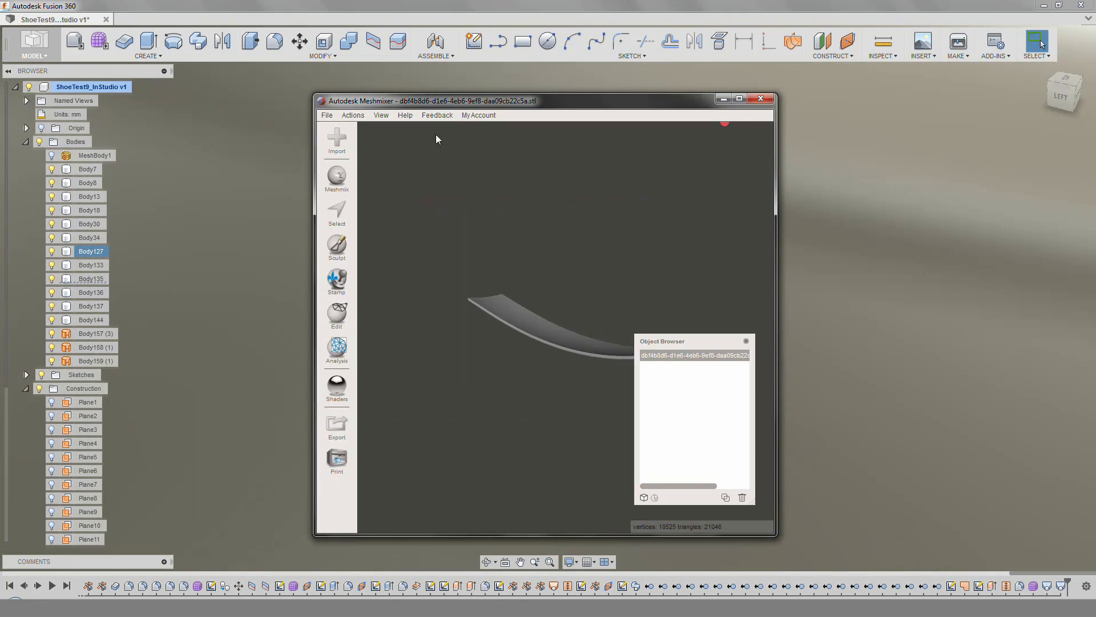
left_click(326, 115)
left_click(375, 306)
left_click(768, 399)
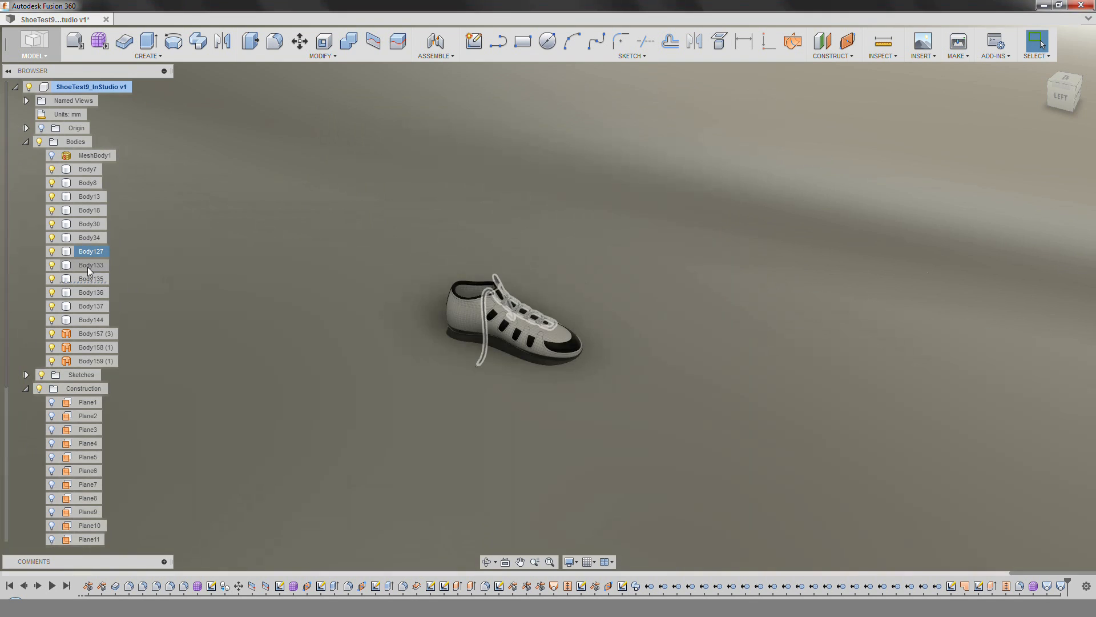
Send the lace, Body133, to Meshmixer, export it as Shoe8_Laces1_1.obj in the OBJ Export folder, and close Meshmixer.
right_click(91, 265)
left_click(108, 357)
left_click(1026, 317)
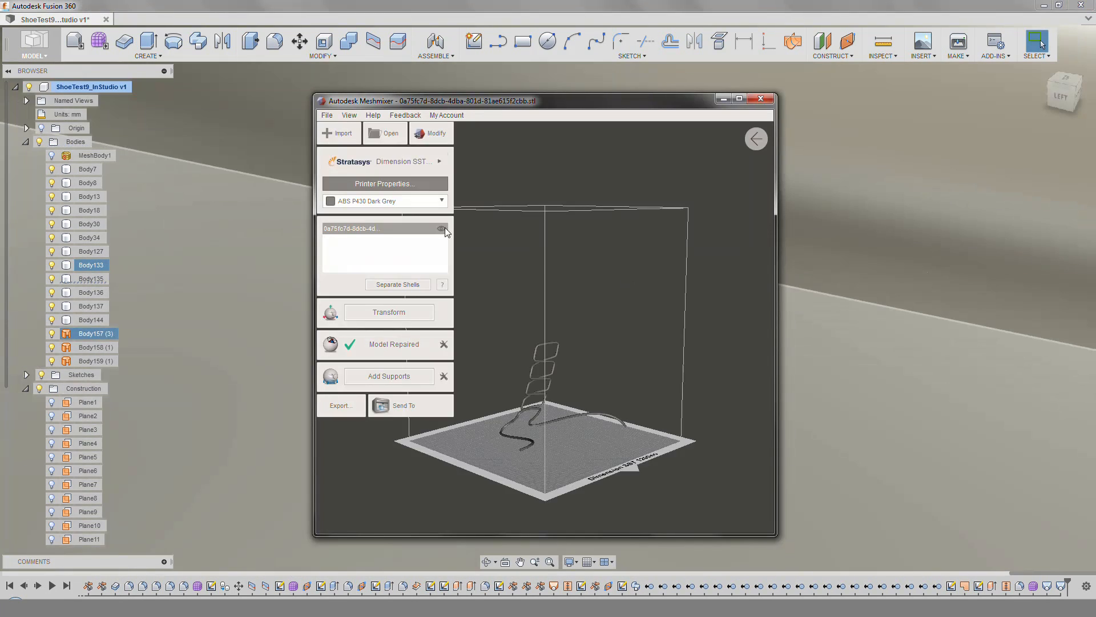
left_click(327, 114)
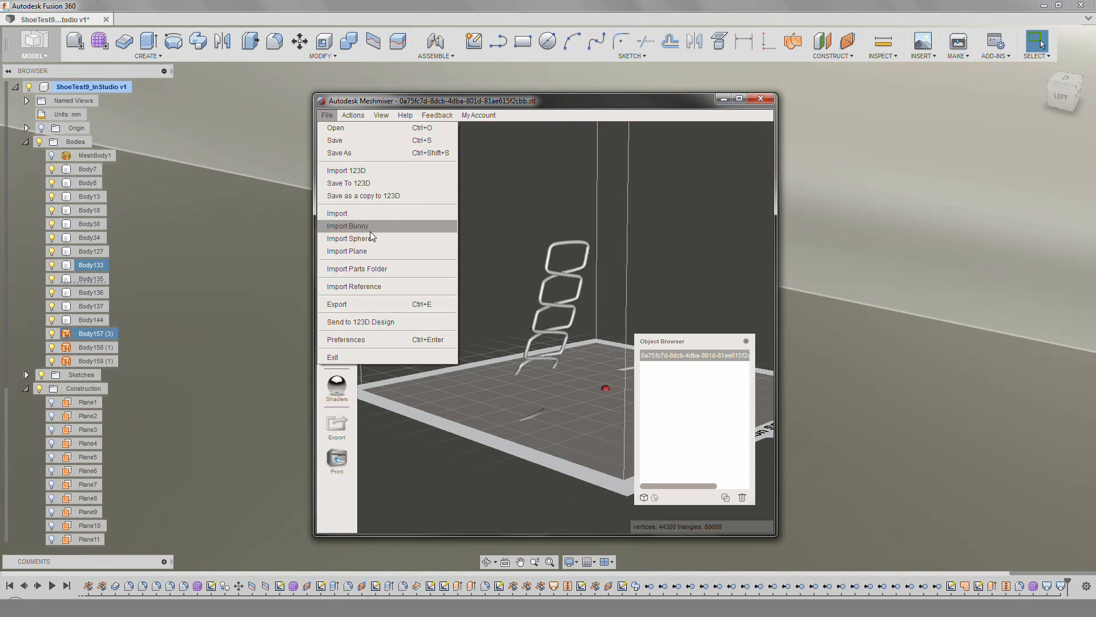
left_click(375, 306)
type("8_Laces_1")
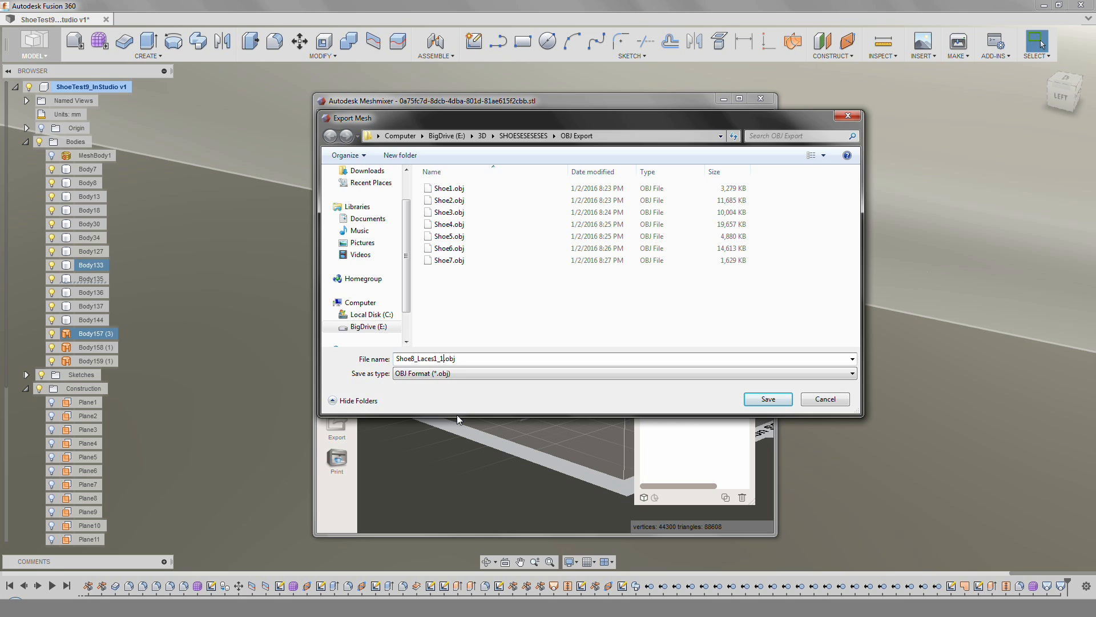
key("Return")
left_click(768, 102)
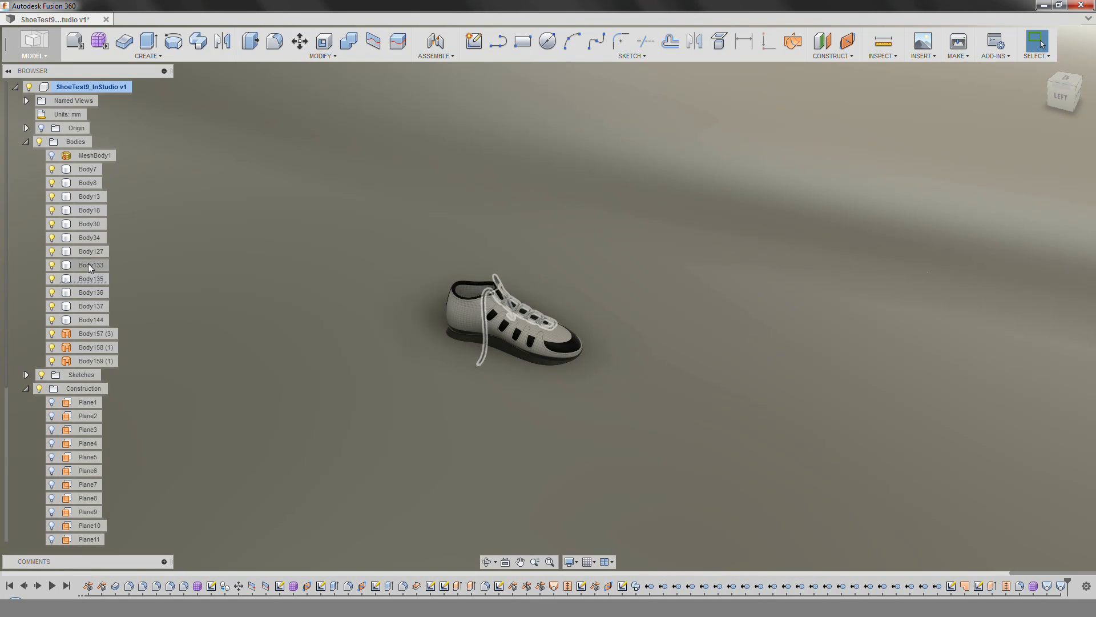
Send Body136 and Body137 to Meshmixer and export their meshes as Shoe8_Laces1_2.obj and Shoe8_Laces1_3.obj in the OBJ Export folder.
left_click(91, 333, "ctrl")
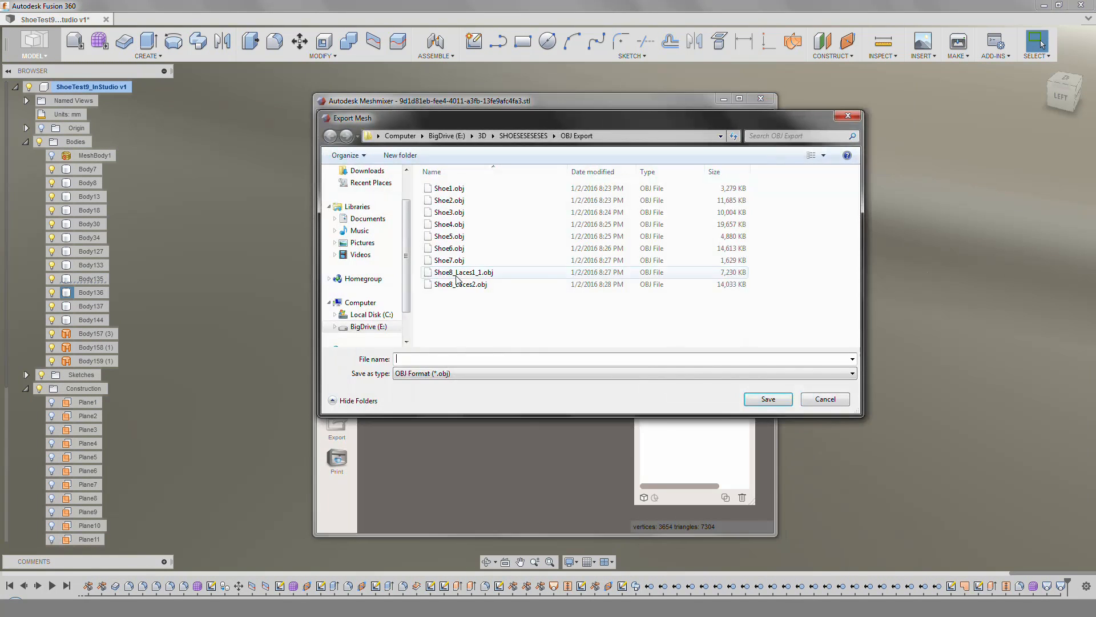
left_click(769, 399)
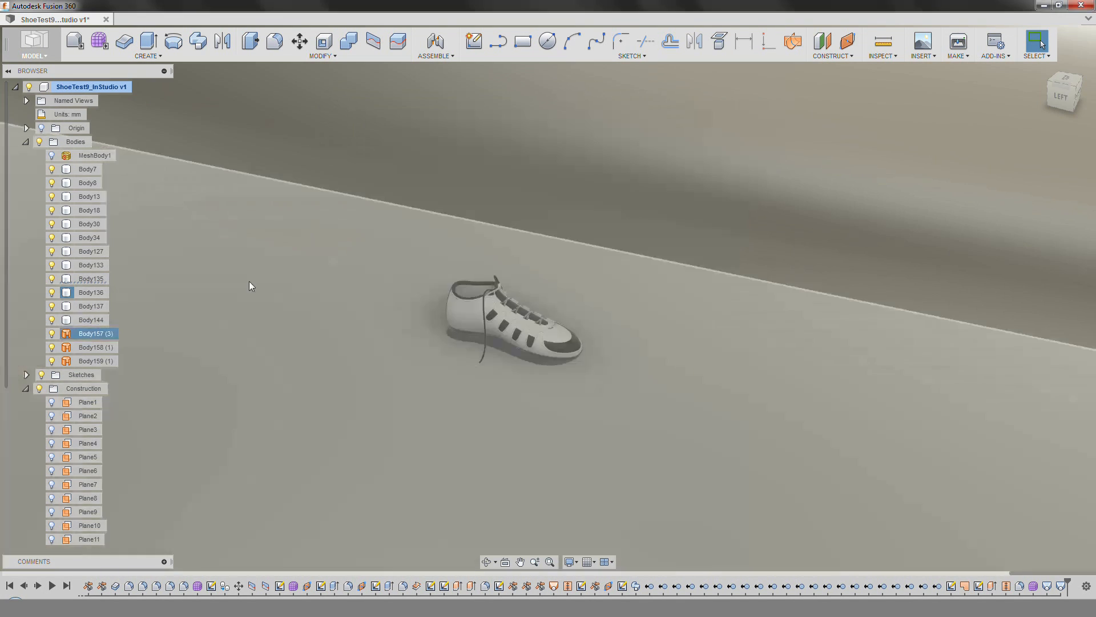
right_click(89, 306)
left_click(115, 391)
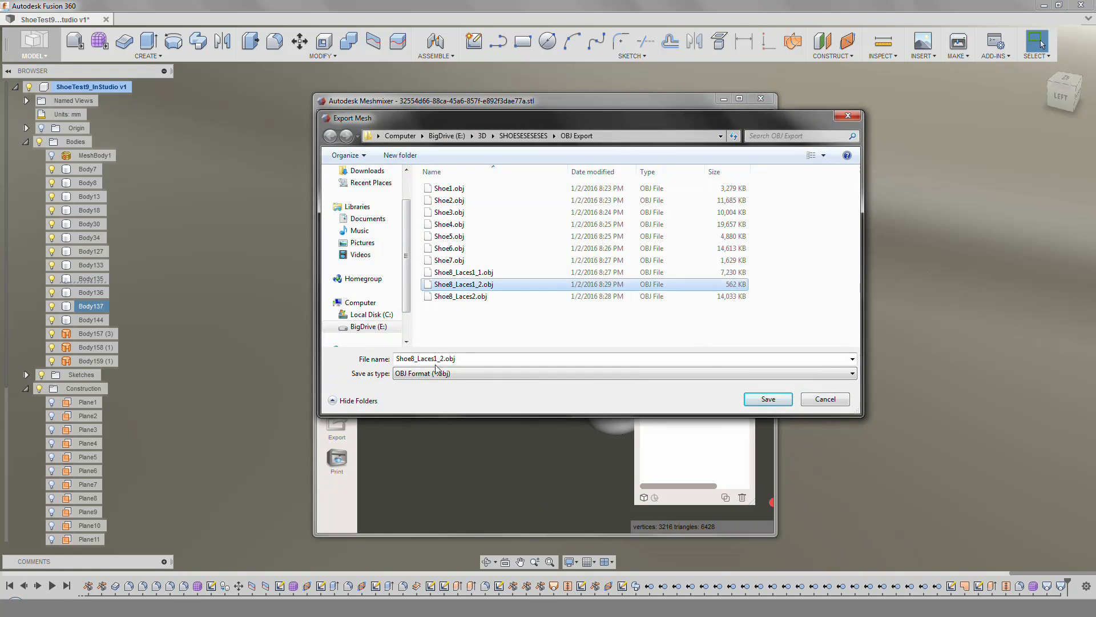
left_click(768, 398)
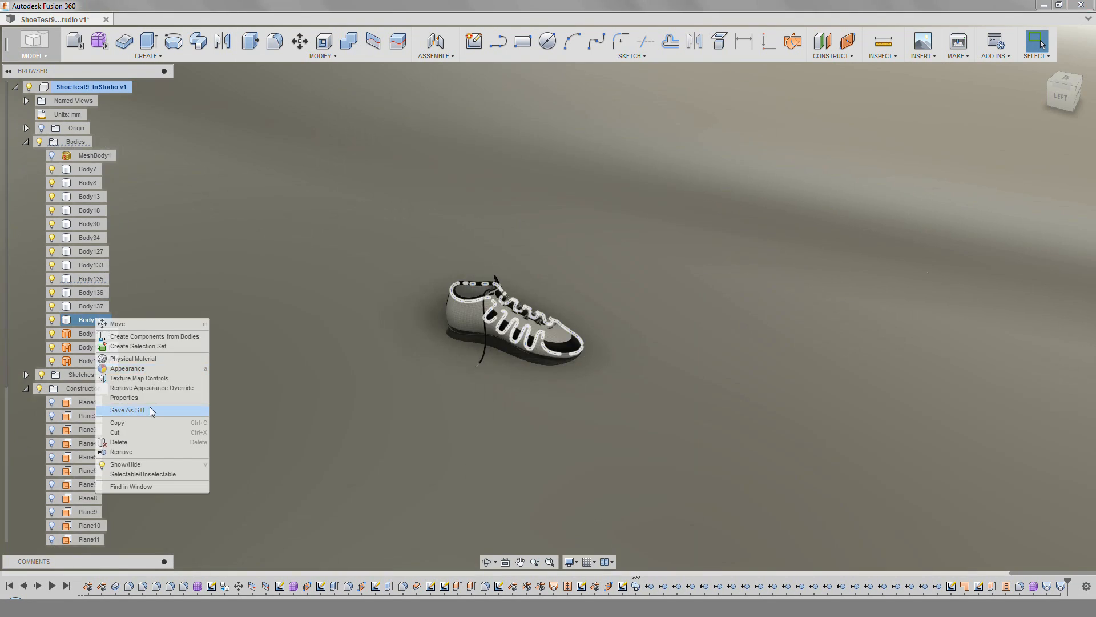
Send Body144 to Meshmixer as an STL and export its mesh as Shoe9.obj in the OBJ Export folder.
left_click(150, 407)
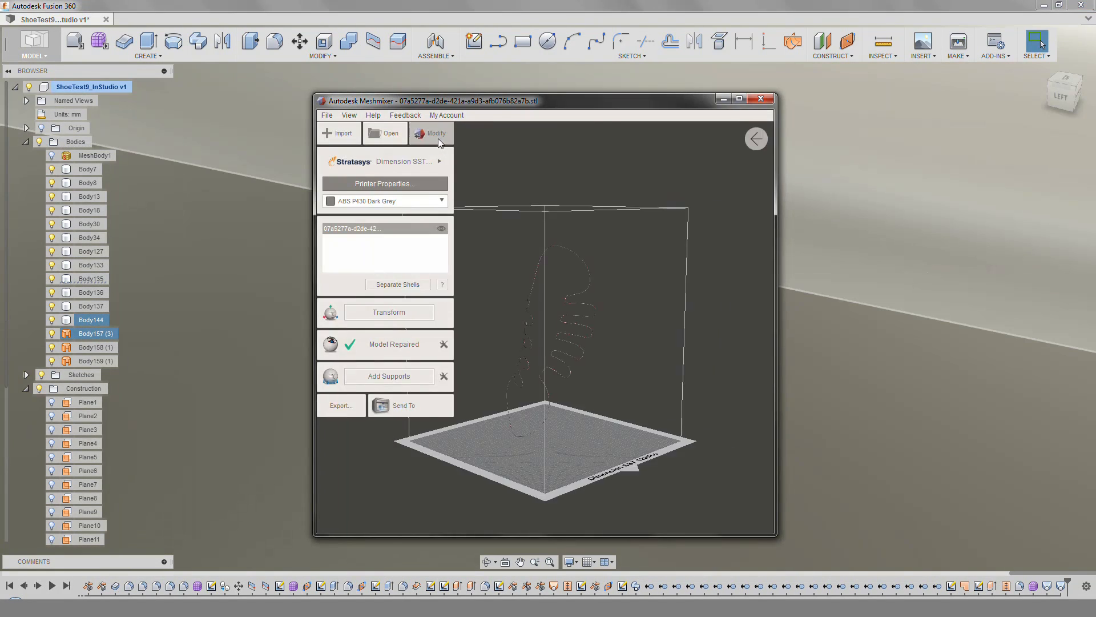
left_click(439, 138)
left_click(327, 115)
left_click(367, 303)
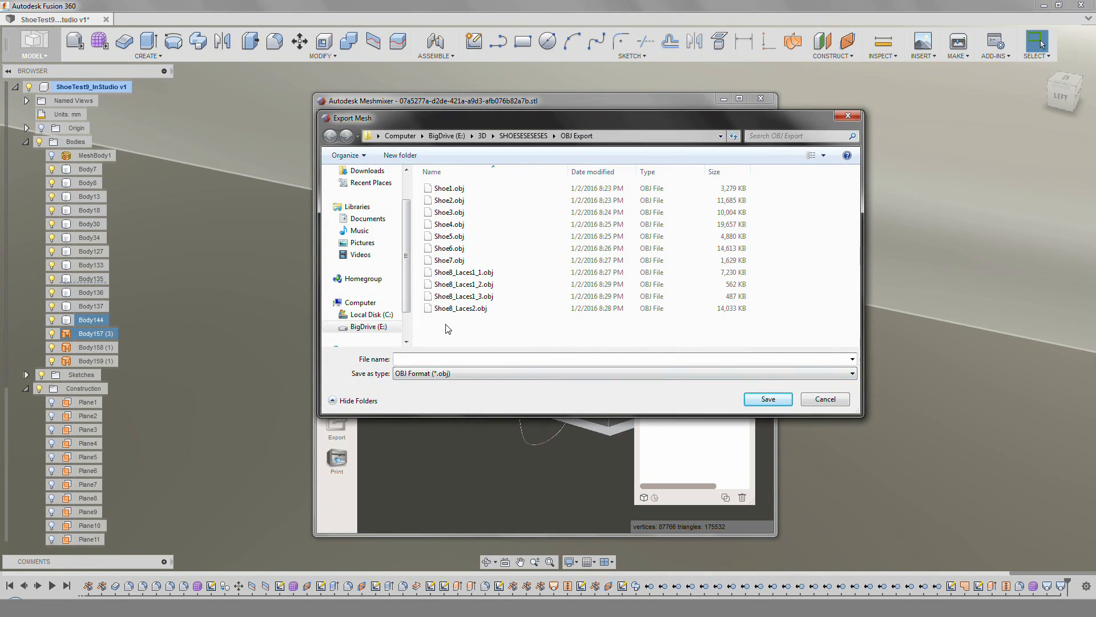
left_click(768, 398)
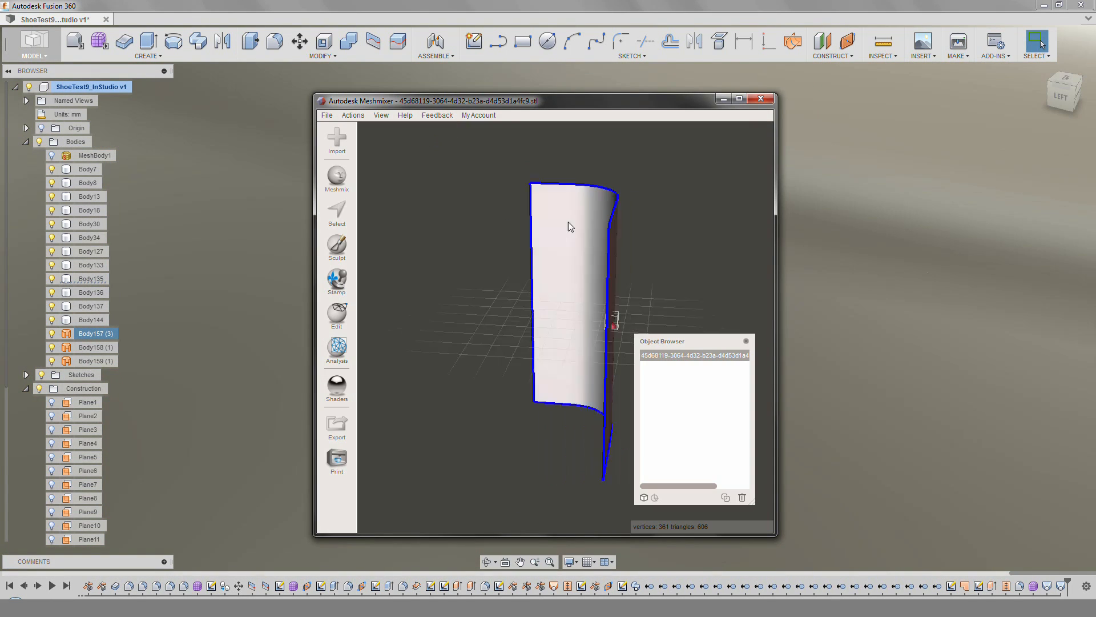
Export the mesh of the curved backdrop, Body157, from Meshmixer as StudioPlane.obj in the OBJ Export folder.
right_click_drag(568, 222, 514, 220)
left_click(327, 115)
left_click(365, 298)
type("Studio")
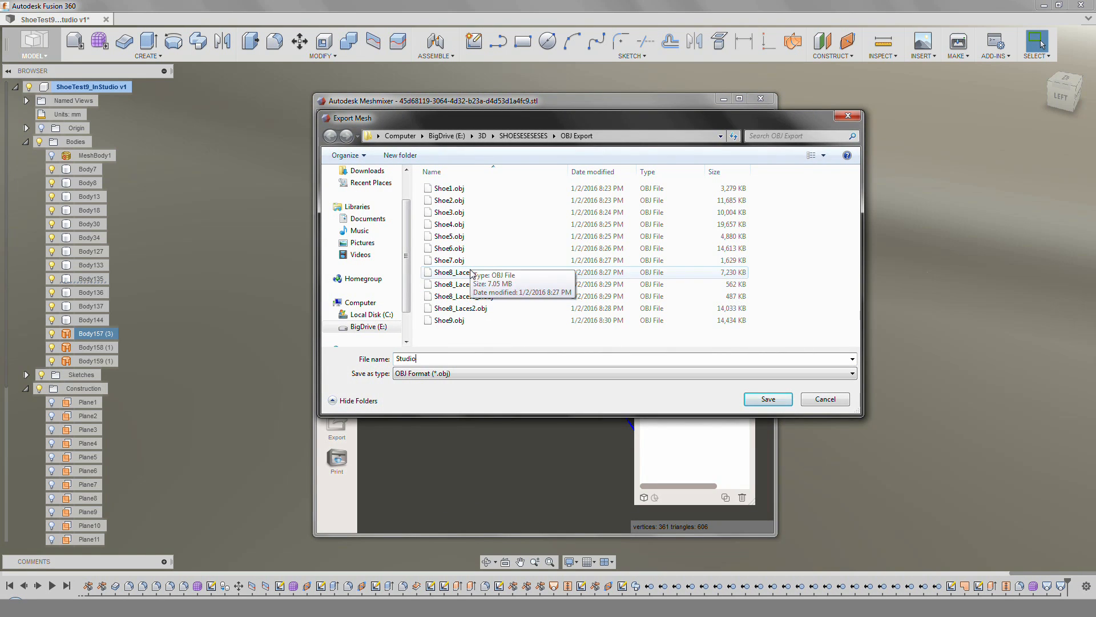
left_click(769, 398)
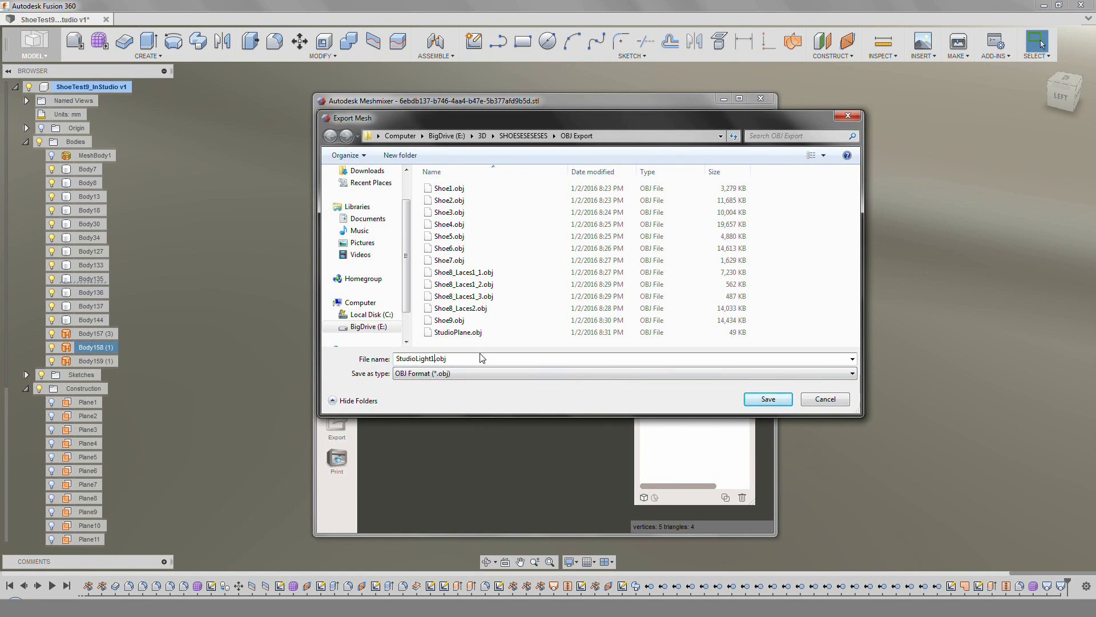
Export the studio light panel Body158 as StudioLight1.obj, and export the second panel, Body159, from Meshmixer as an OBJ file.
key("Return")
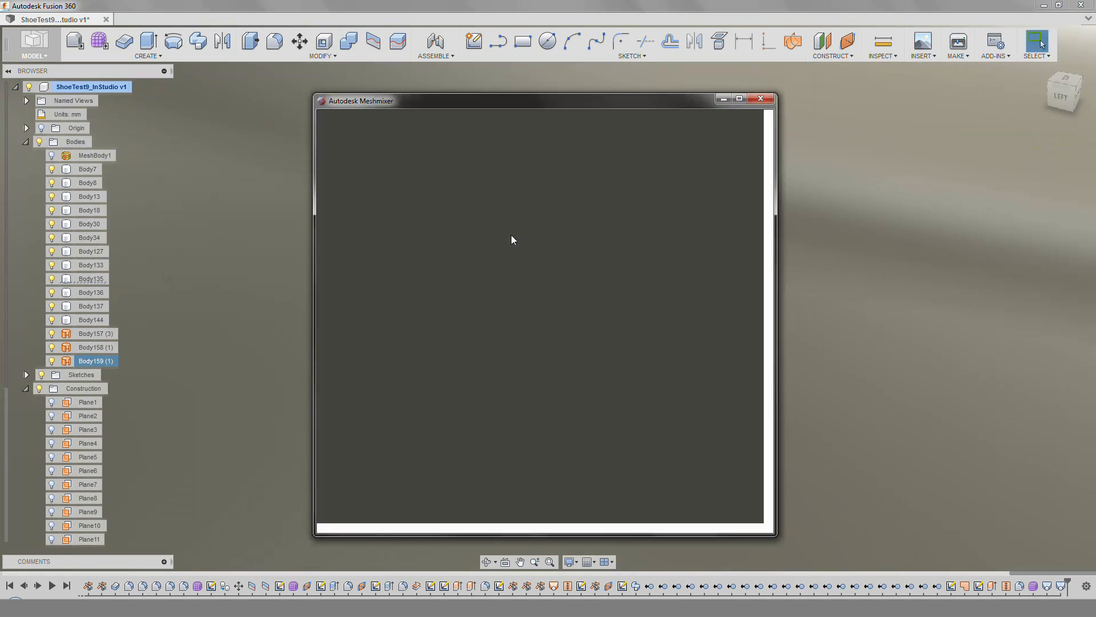
left_click(434, 115)
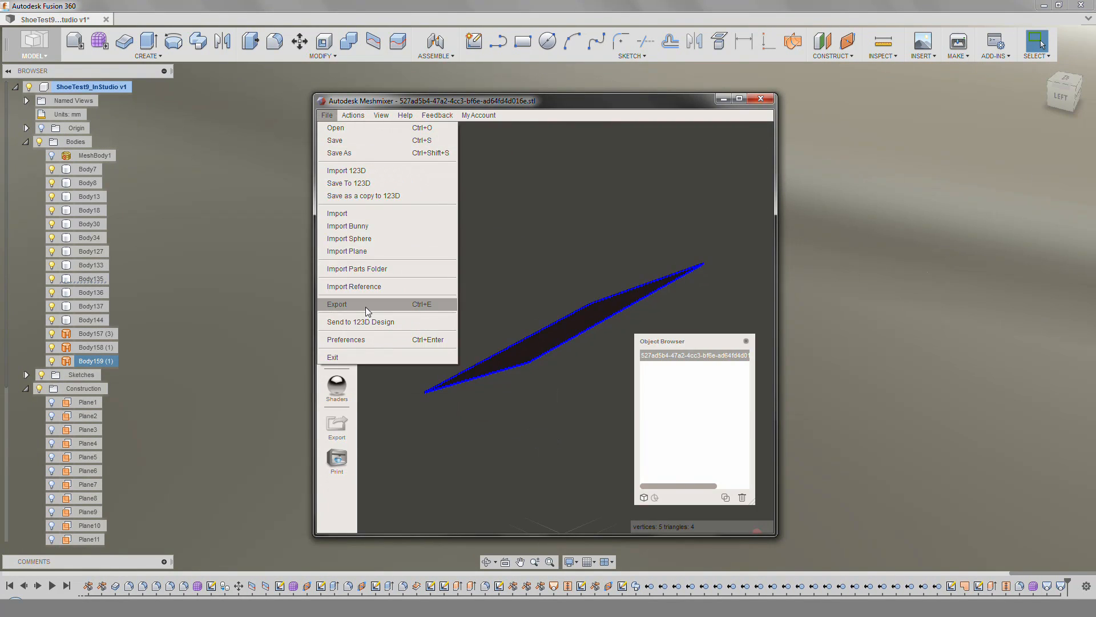
left_click(354, 372)
left_click(768, 399)
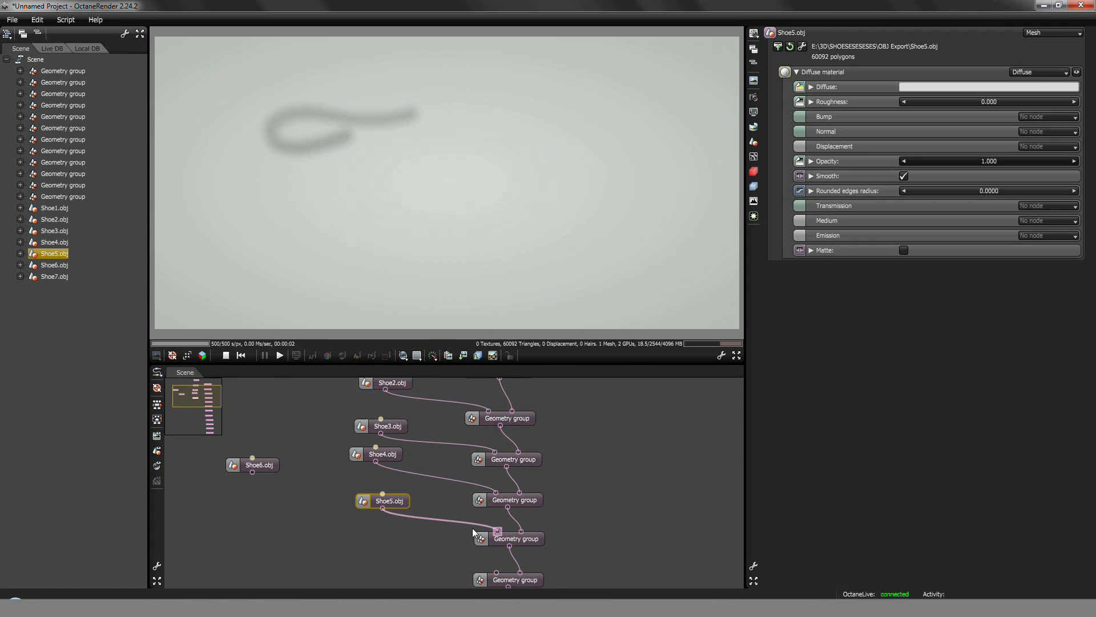
Switch to OctaneRender and connect the Shoe5.obj, Shoe6.obj and Shoe7.obj meshes to the chained geometry groups.
left_click(396, 516)
left_click_drag(397, 516, 448, 536)
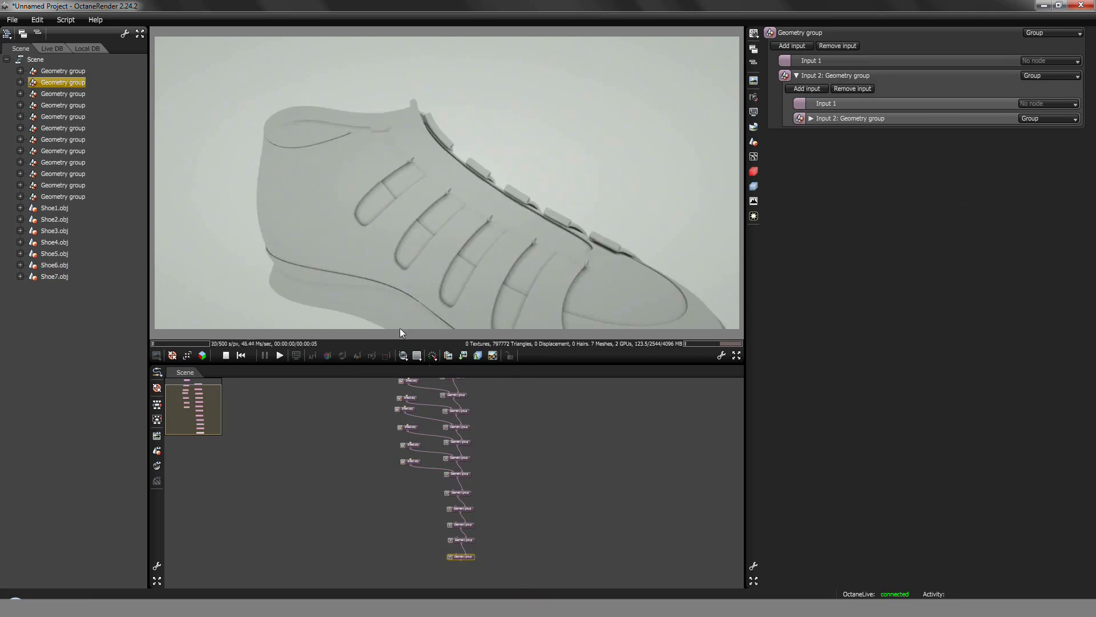